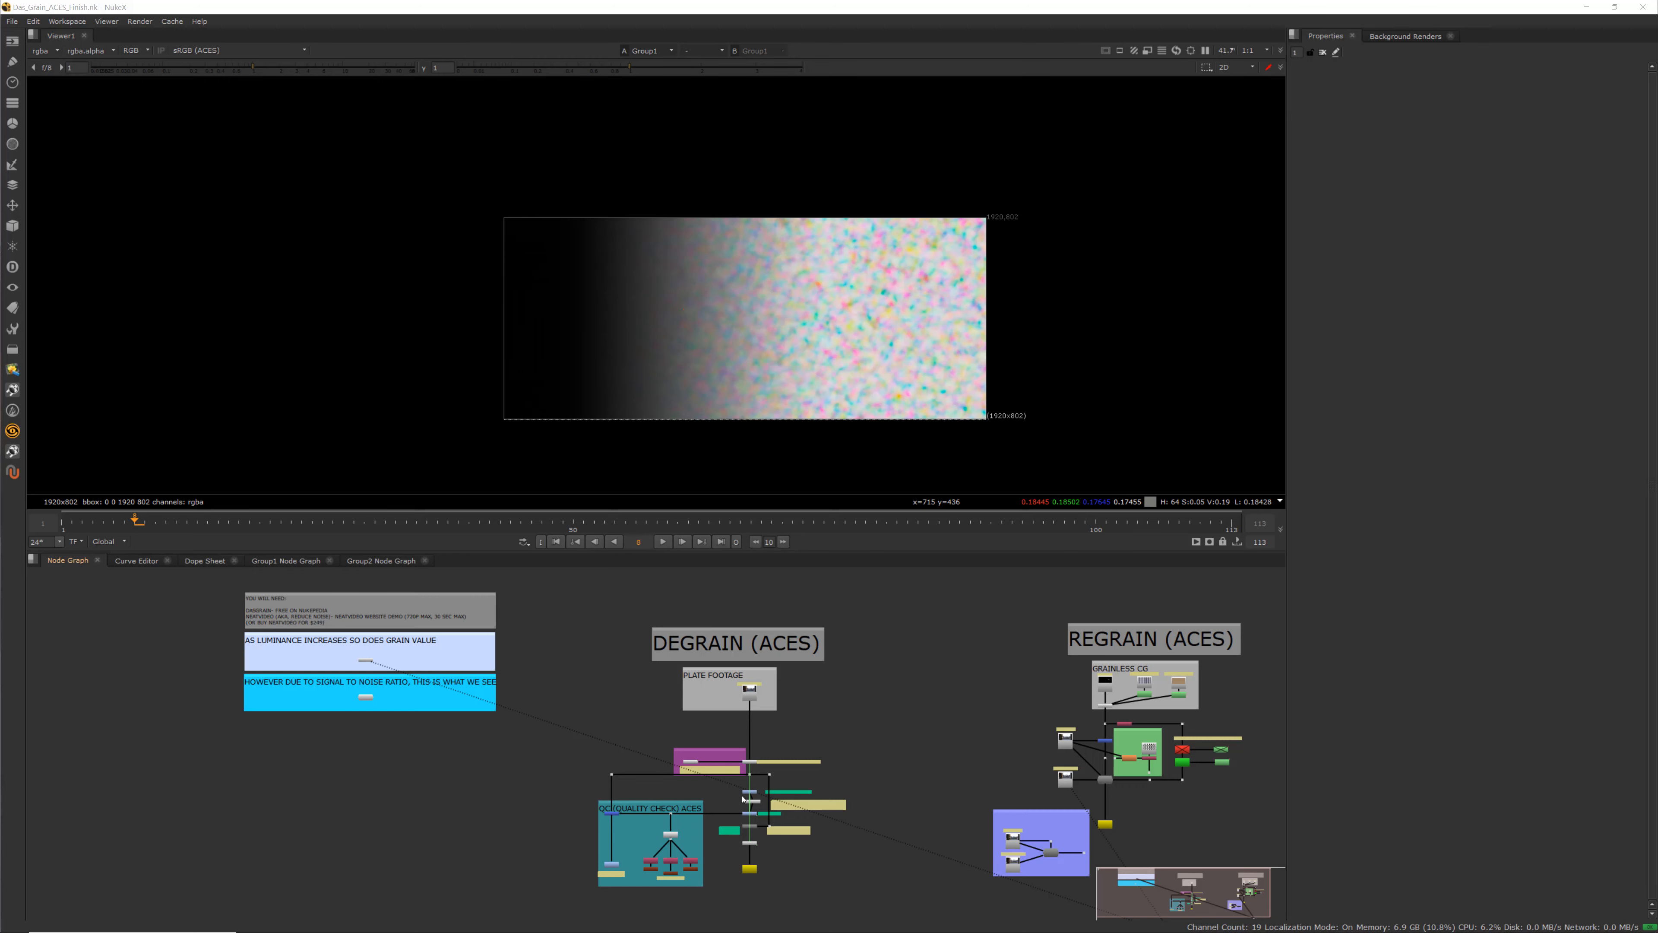
Survey the node graph's notes and the Degrain and Regrain (ACES) sections
{"action": "scroll", "coordinate": [743, 798], "scroll_direction": "up", "scroll_amount": 5}
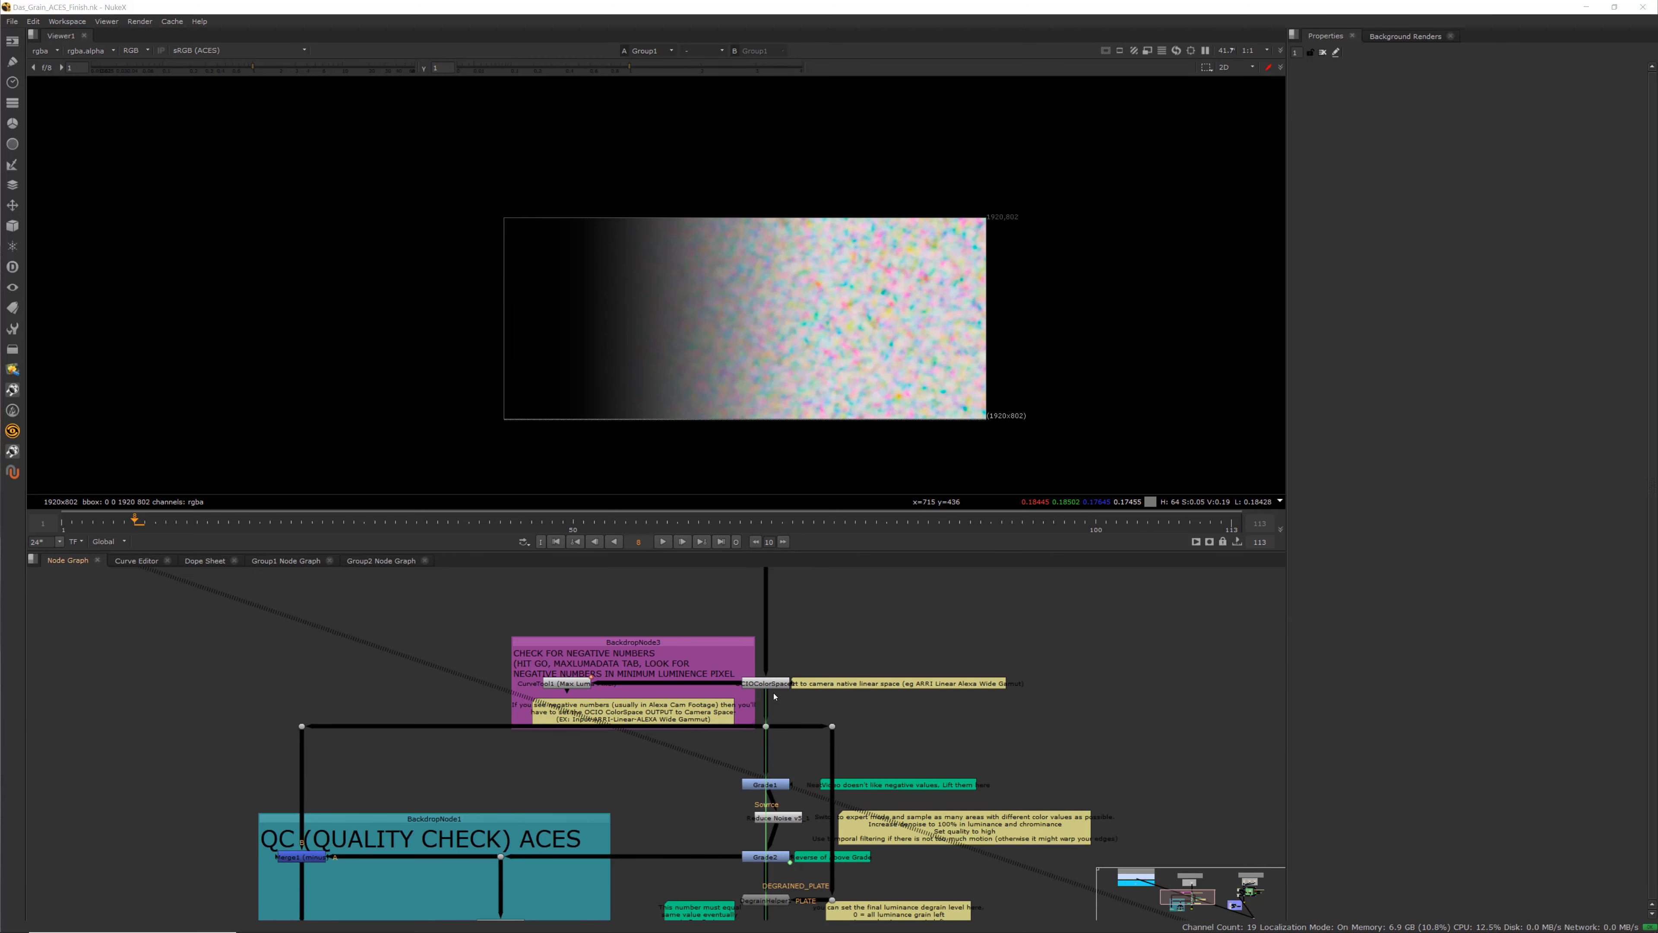
{"action": "scroll", "coordinate": [781, 691], "scroll_direction": "down", "scroll_amount": 5}
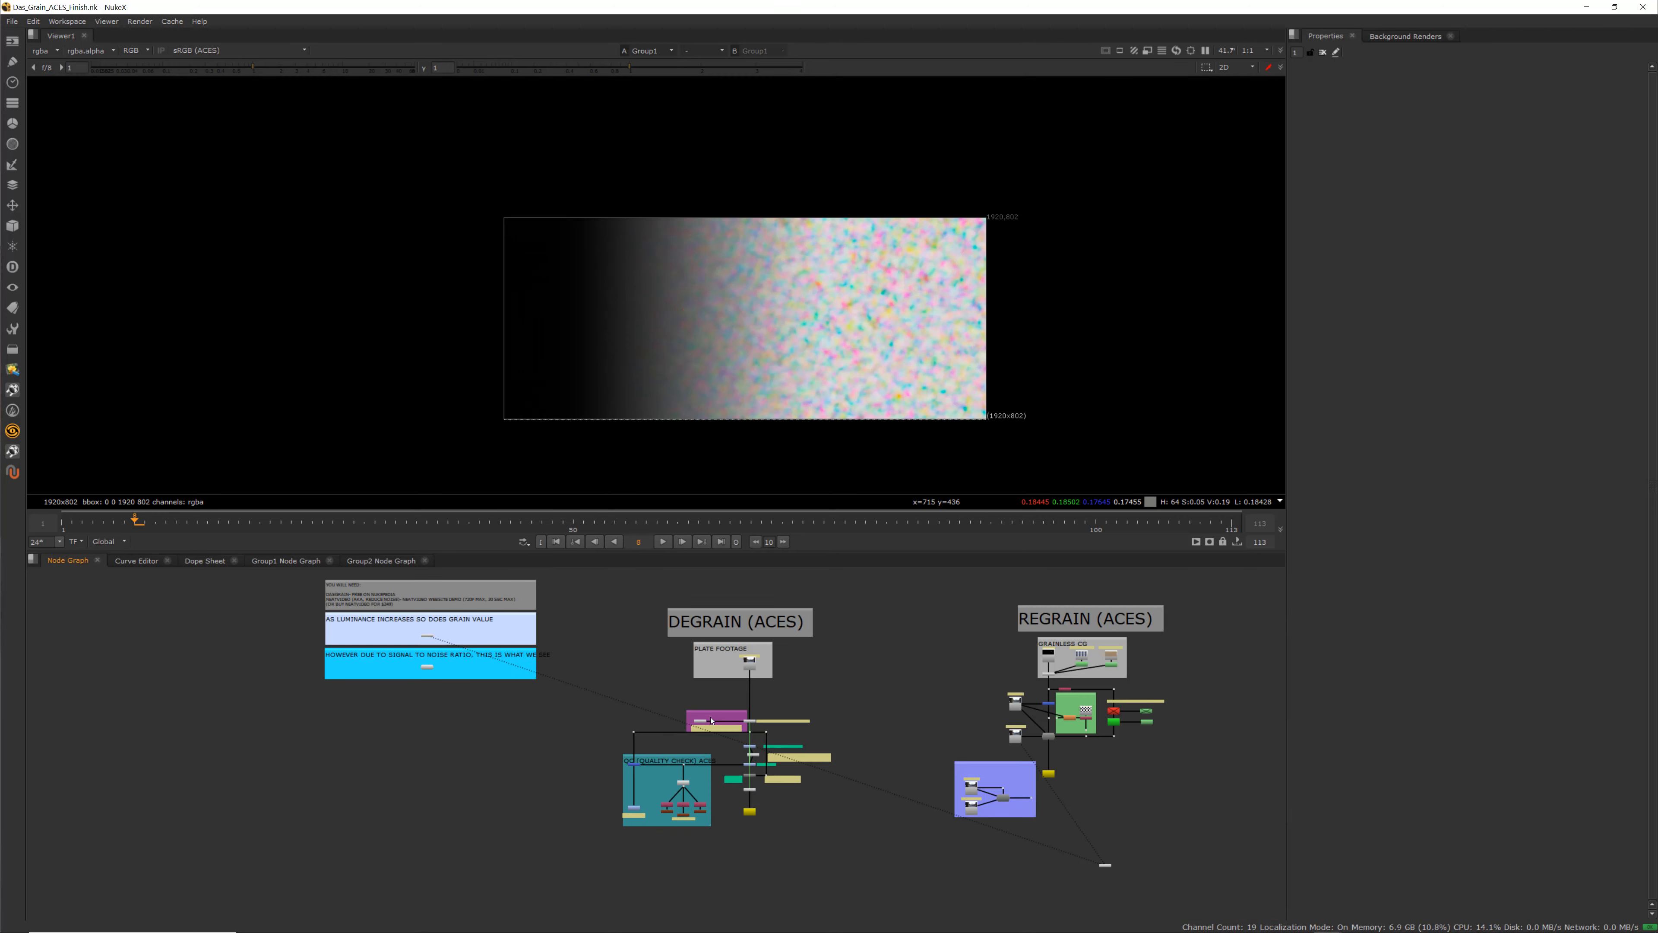
{"action": "middle_click_drag", "start_coordinate": [717, 716], "coordinate": [648, 750]}
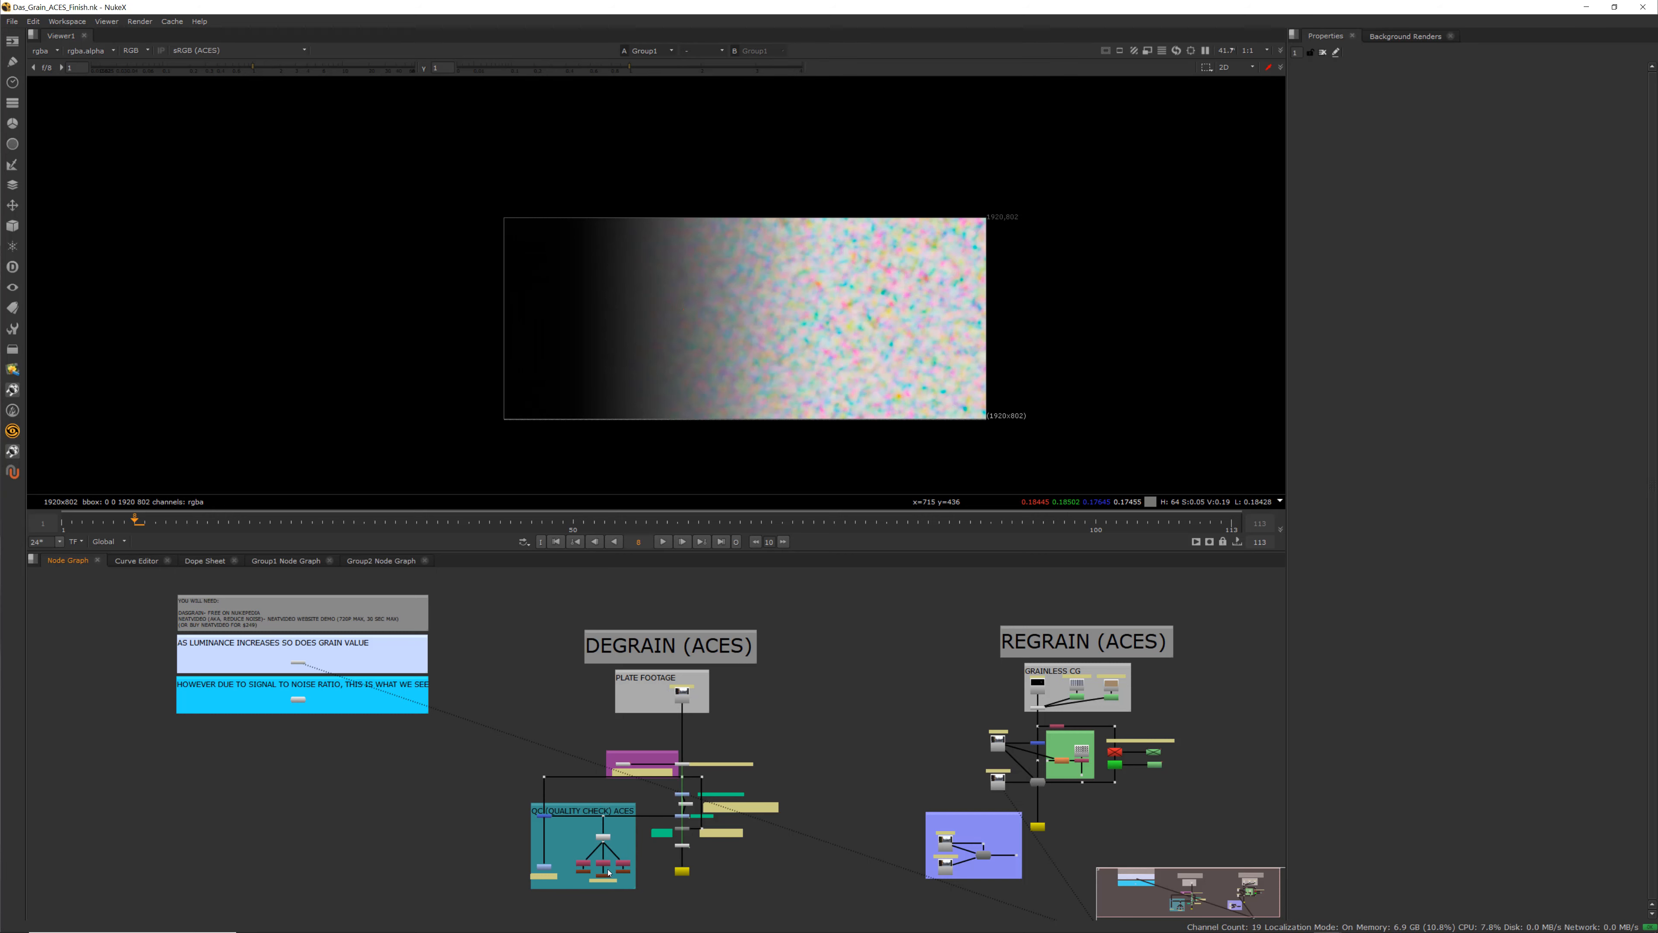
{"action": "middle_click_drag", "start_coordinate": [339, 758], "coordinate": [449, 737]}
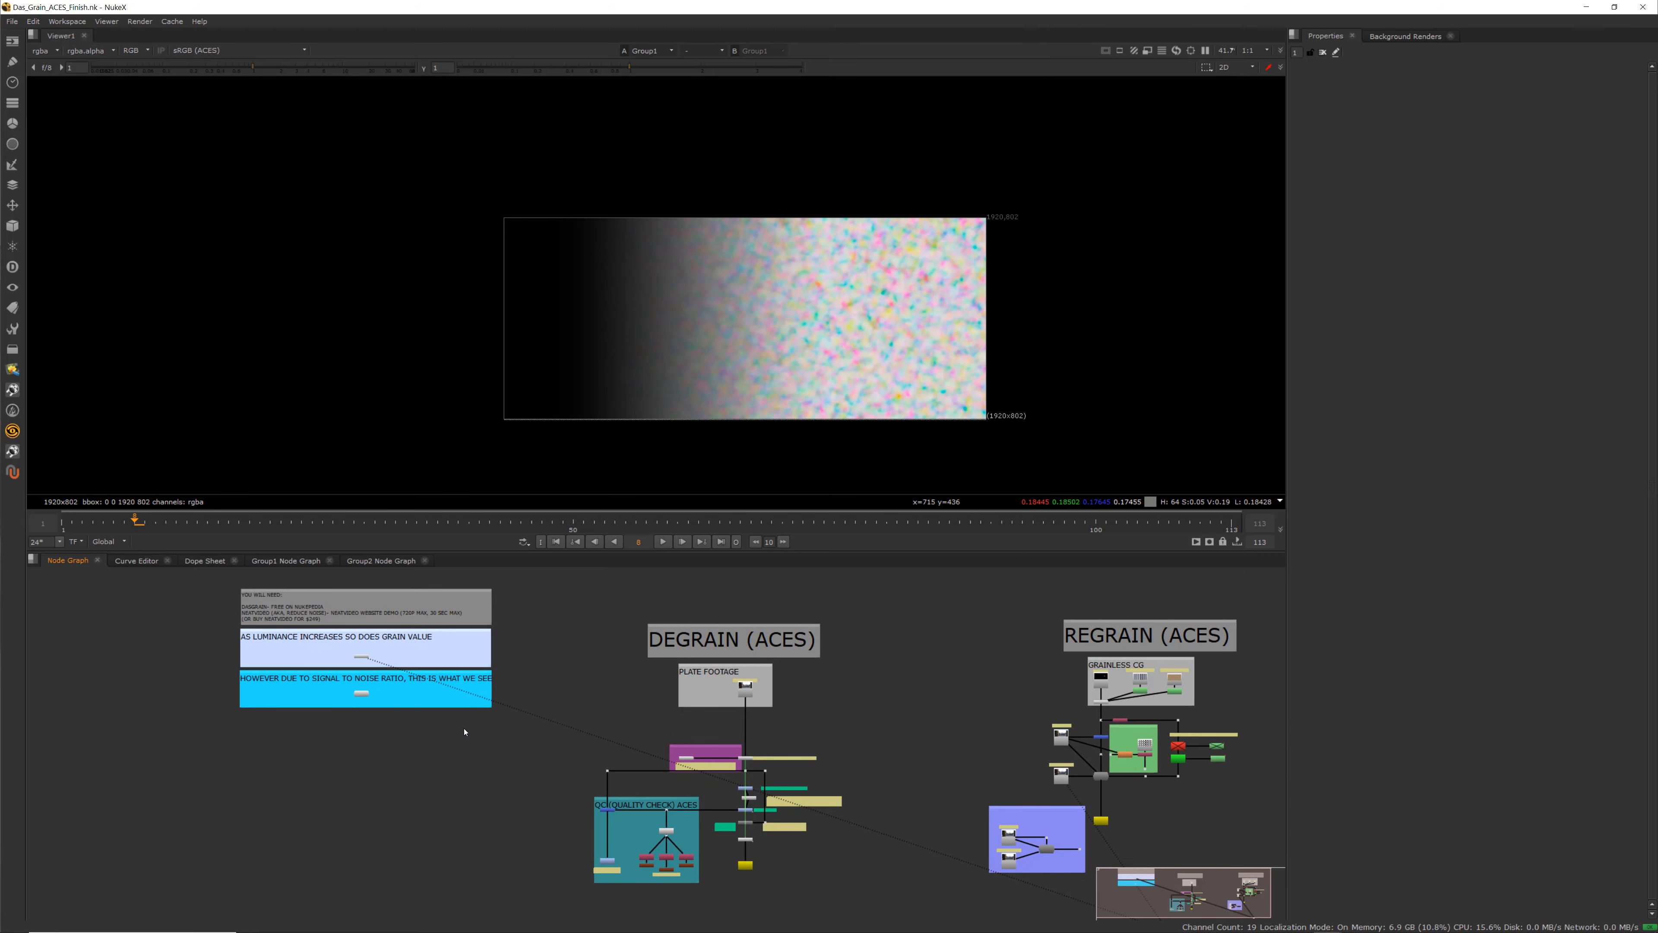
{"action": "middle_click_drag", "start_coordinate": [474, 732], "coordinate": [451, 736]}
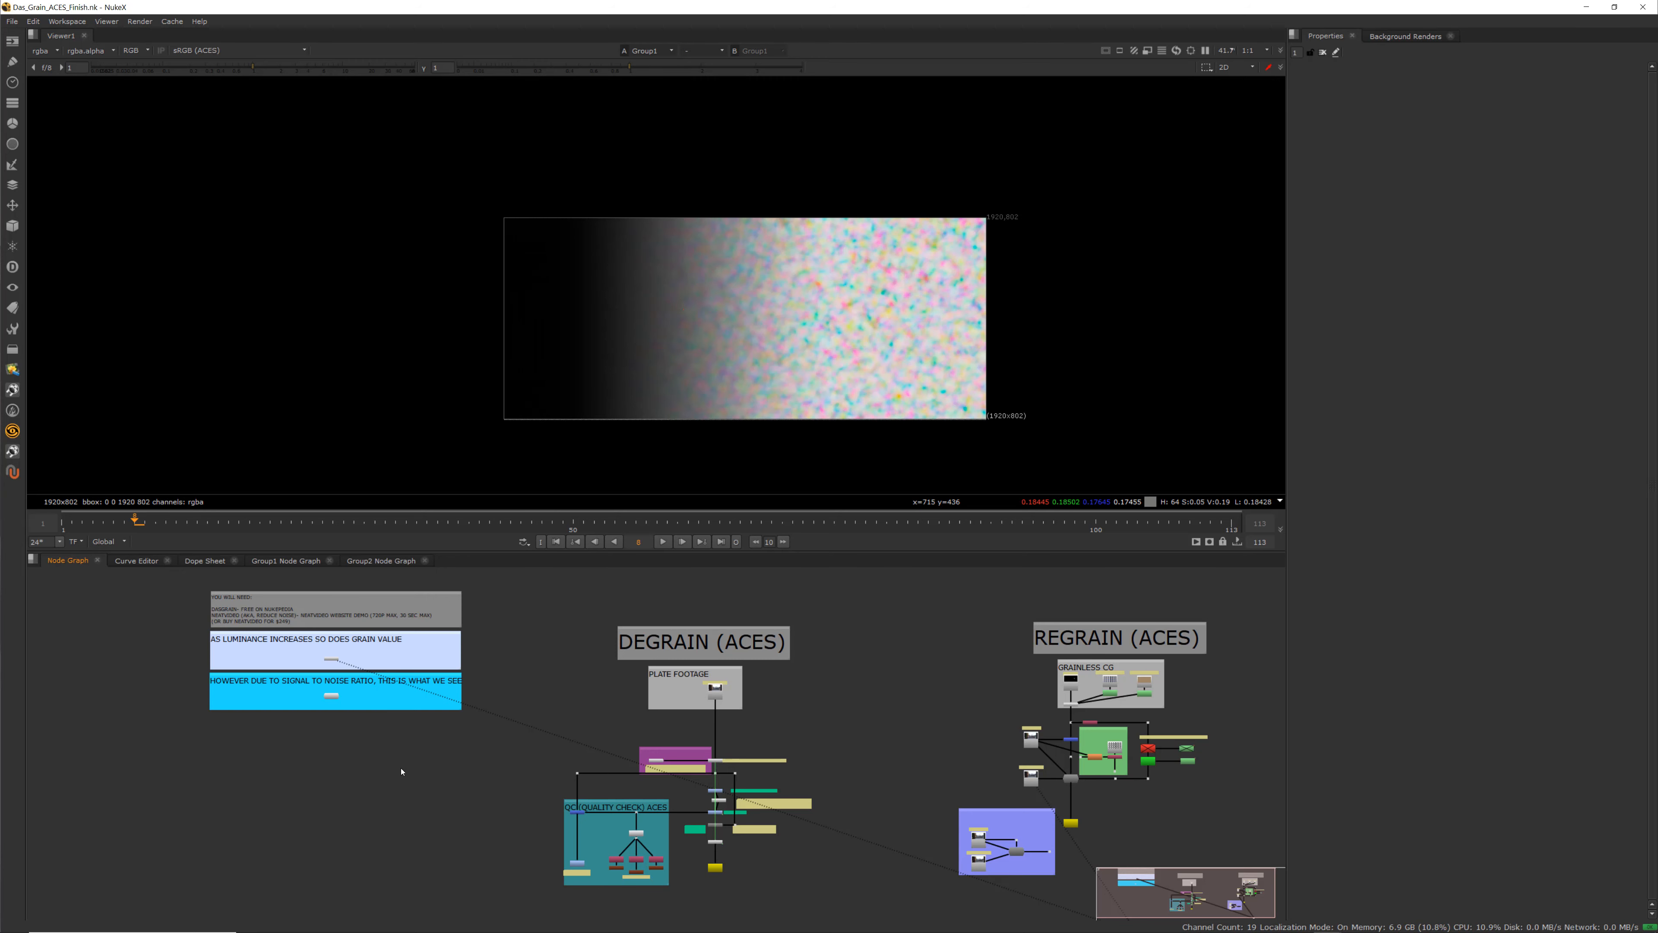
{"action": "scroll", "coordinate": [715, 776], "scroll_direction": "up", "scroll_amount": 5}
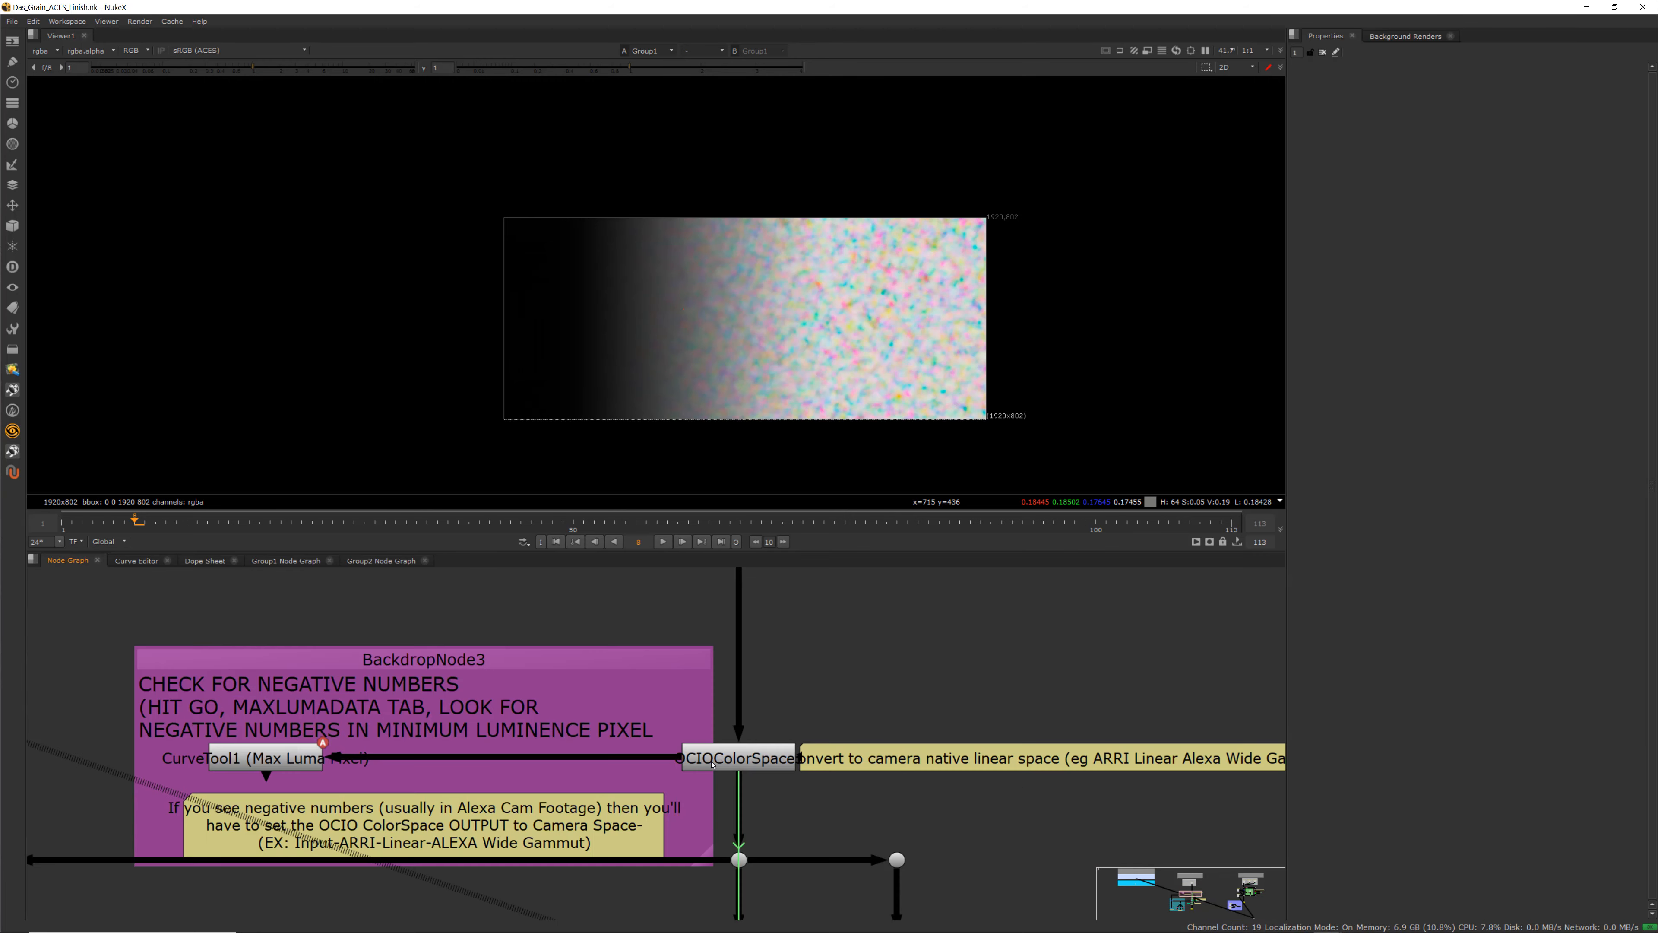
{"action": "scroll", "coordinate": [689, 776], "scroll_direction": "down", "scroll_amount": 5}
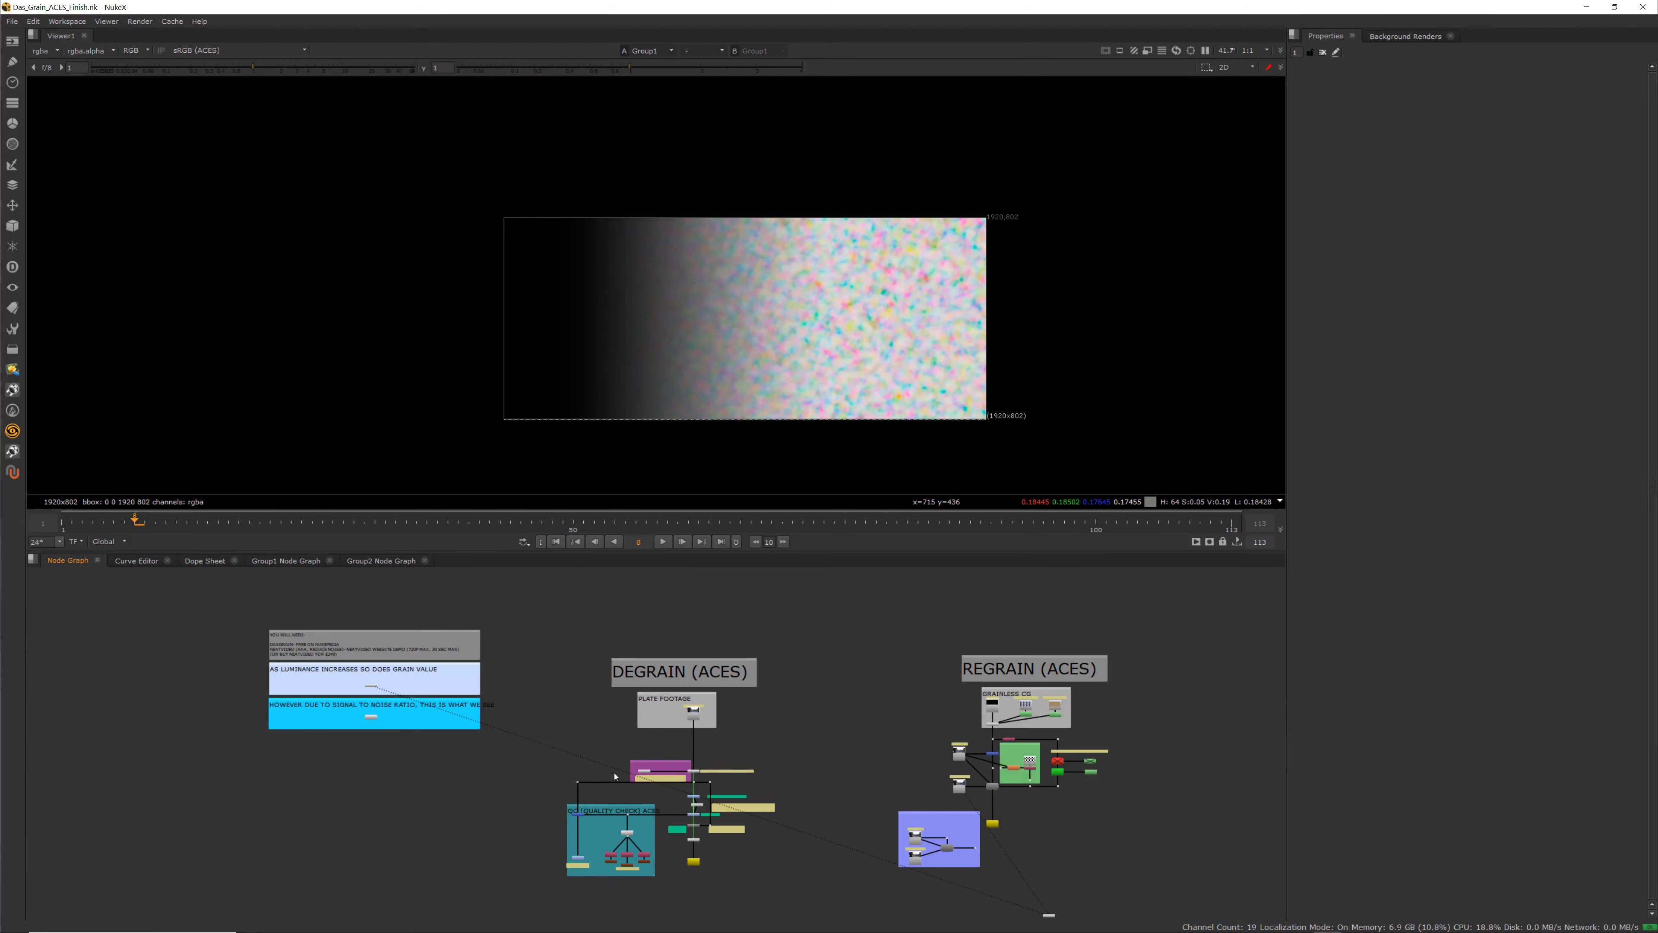
{"action": "middle_click_drag", "start_coordinate": [314, 734], "coordinate": [493, 775]}
{"action": "scroll", "coordinate": [494, 739], "scroll_direction": "up", "scroll_amount": 5}
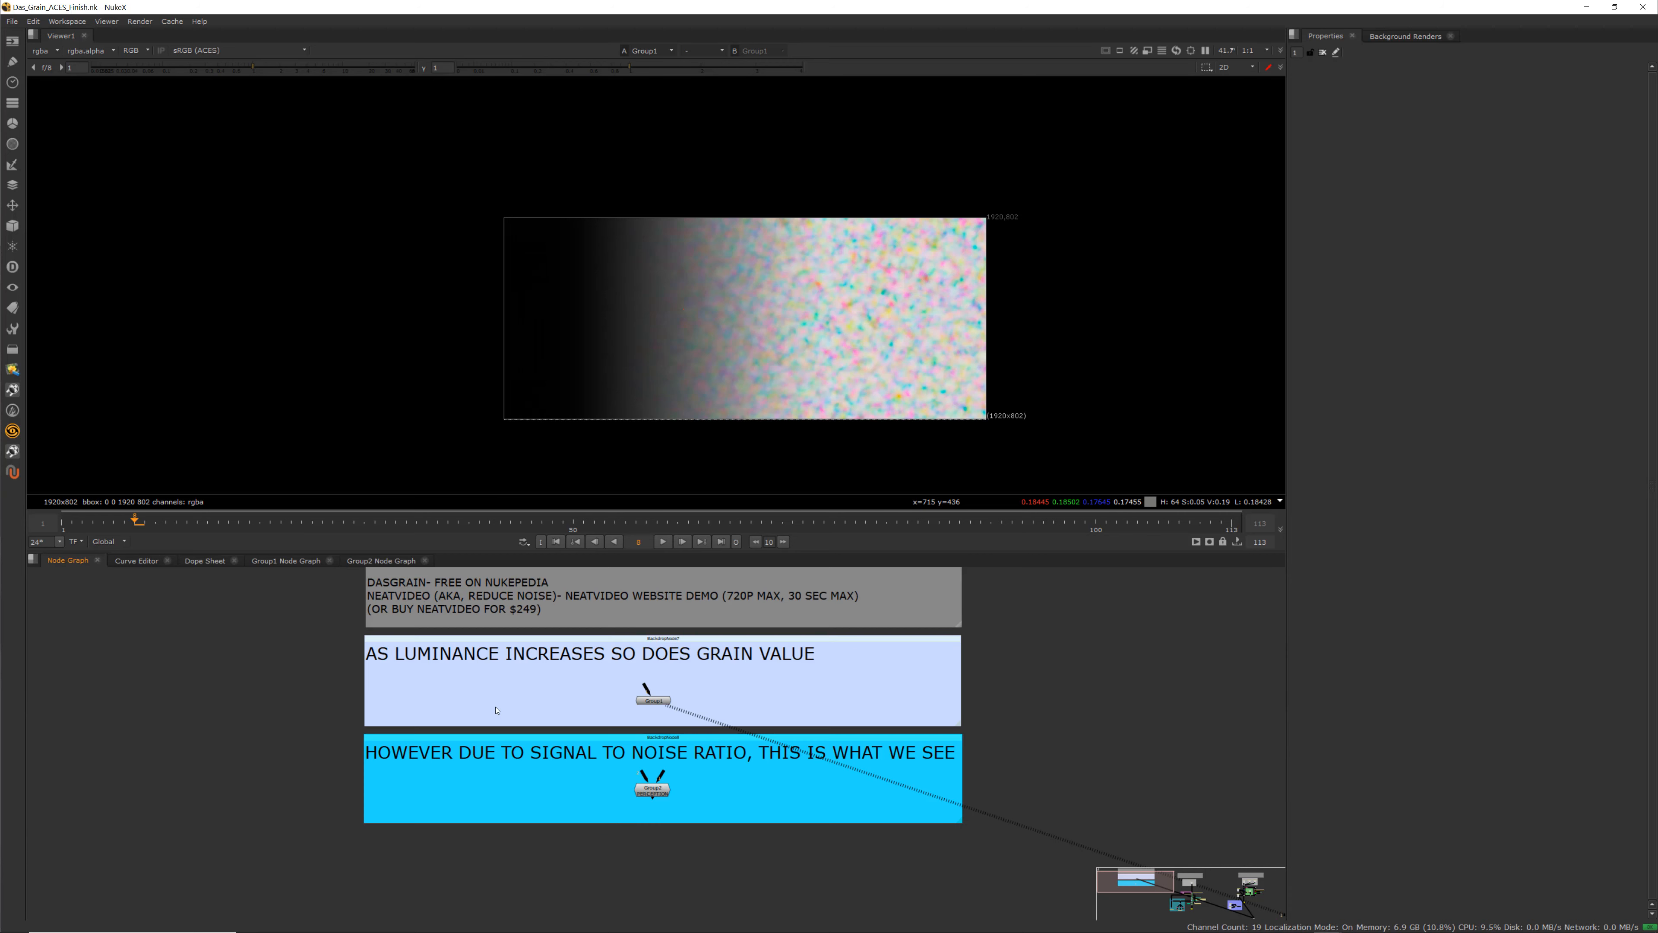
{"action": "middle_click_drag", "start_coordinate": [527, 701], "coordinate": [507, 749]}
{"action": "scroll", "coordinate": [544, 701], "scroll_direction": "up", "scroll_amount": 2}
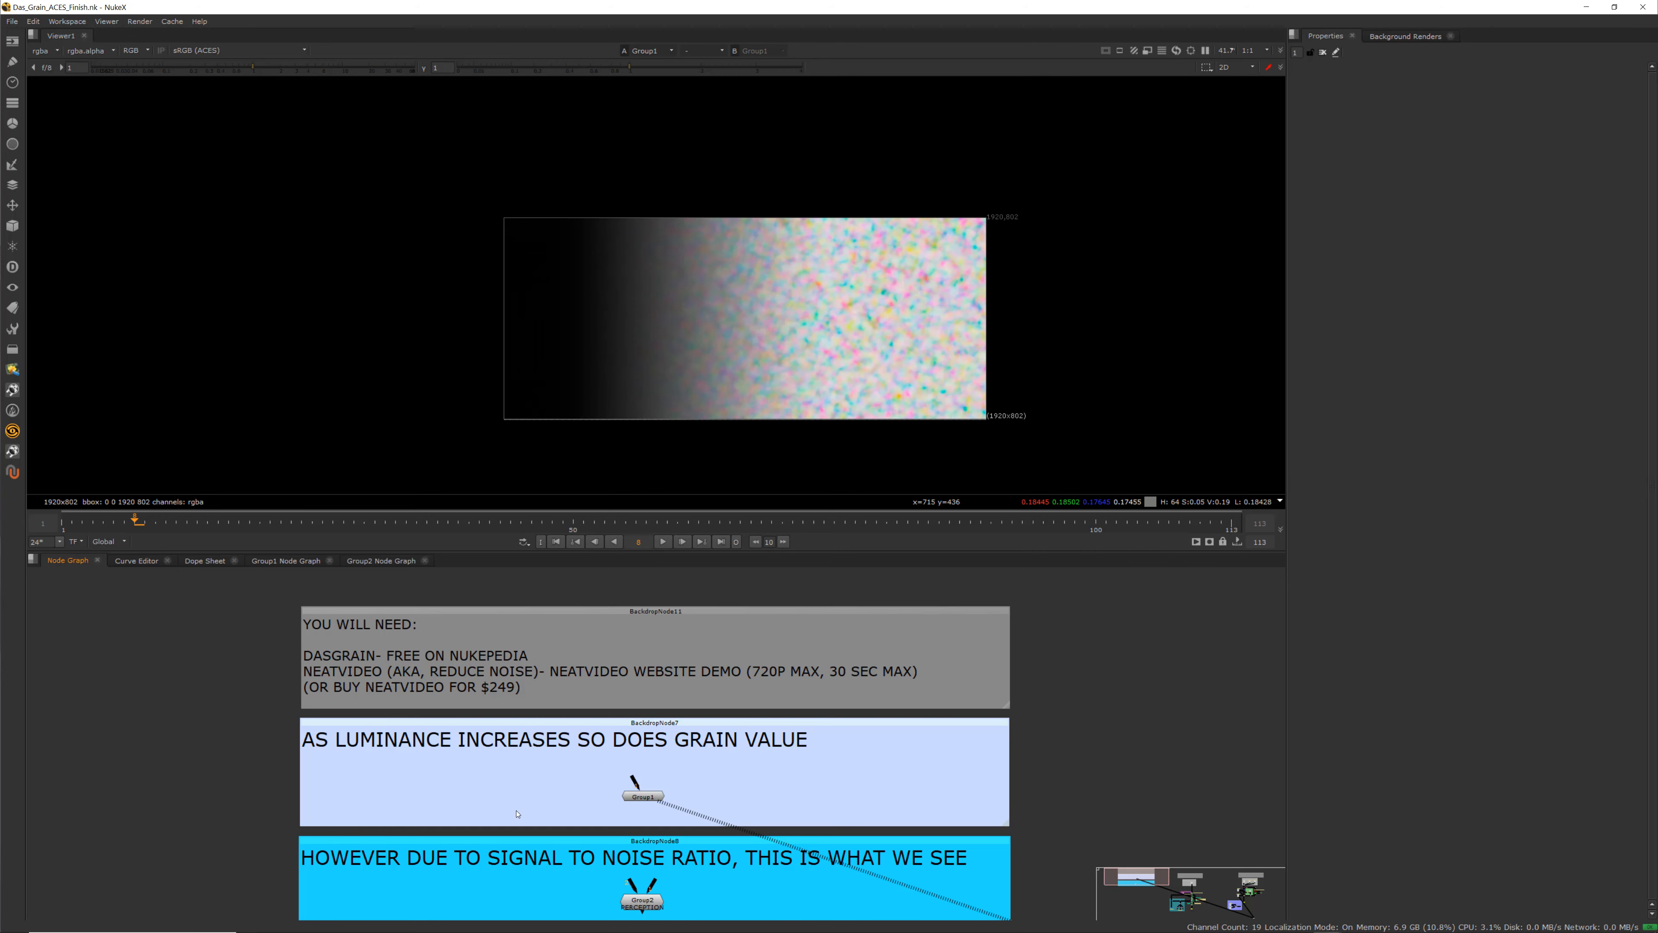
{"action": "scroll", "coordinate": [518, 814], "scroll_direction": "down", "scroll_amount": 2}
{"action": "middle_click_drag", "start_coordinate": [518, 815], "coordinate": [521, 771]}
{"action": "scroll", "coordinate": [576, 726], "scroll_direction": "up", "scroll_amount": 2}
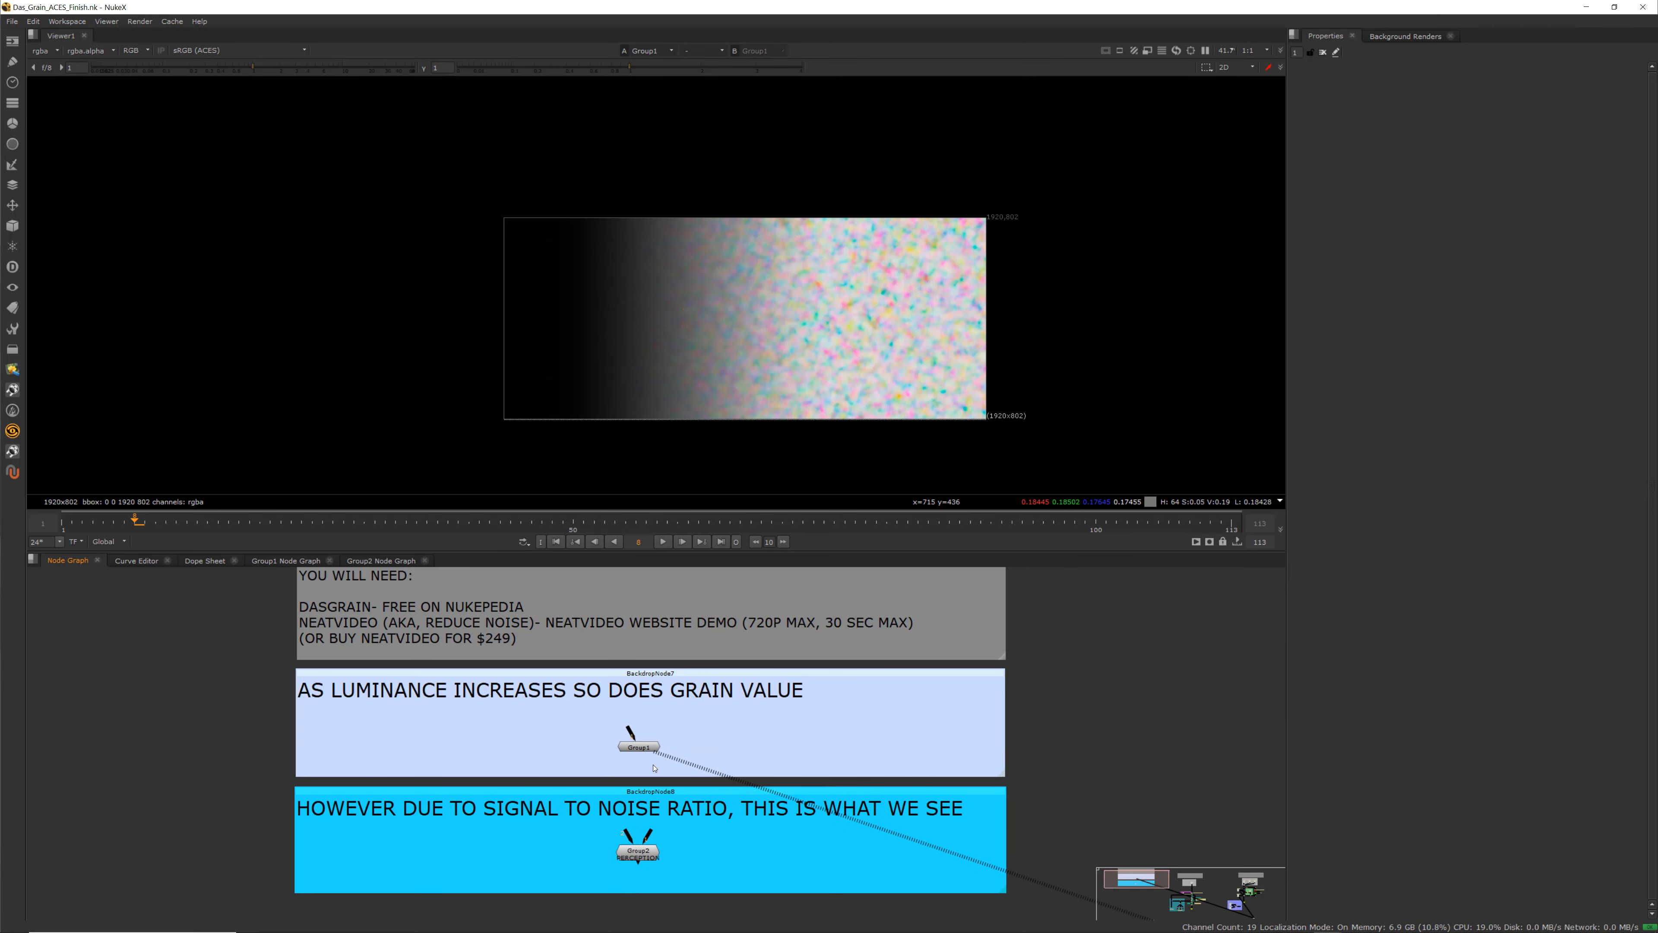
Open Group1's properties and view the Group2 signal-to-noise demo node in the viewer
{"action": "left_click", "coordinate": [639, 749]}
{"action": "double_click", "coordinate": [640, 749]}
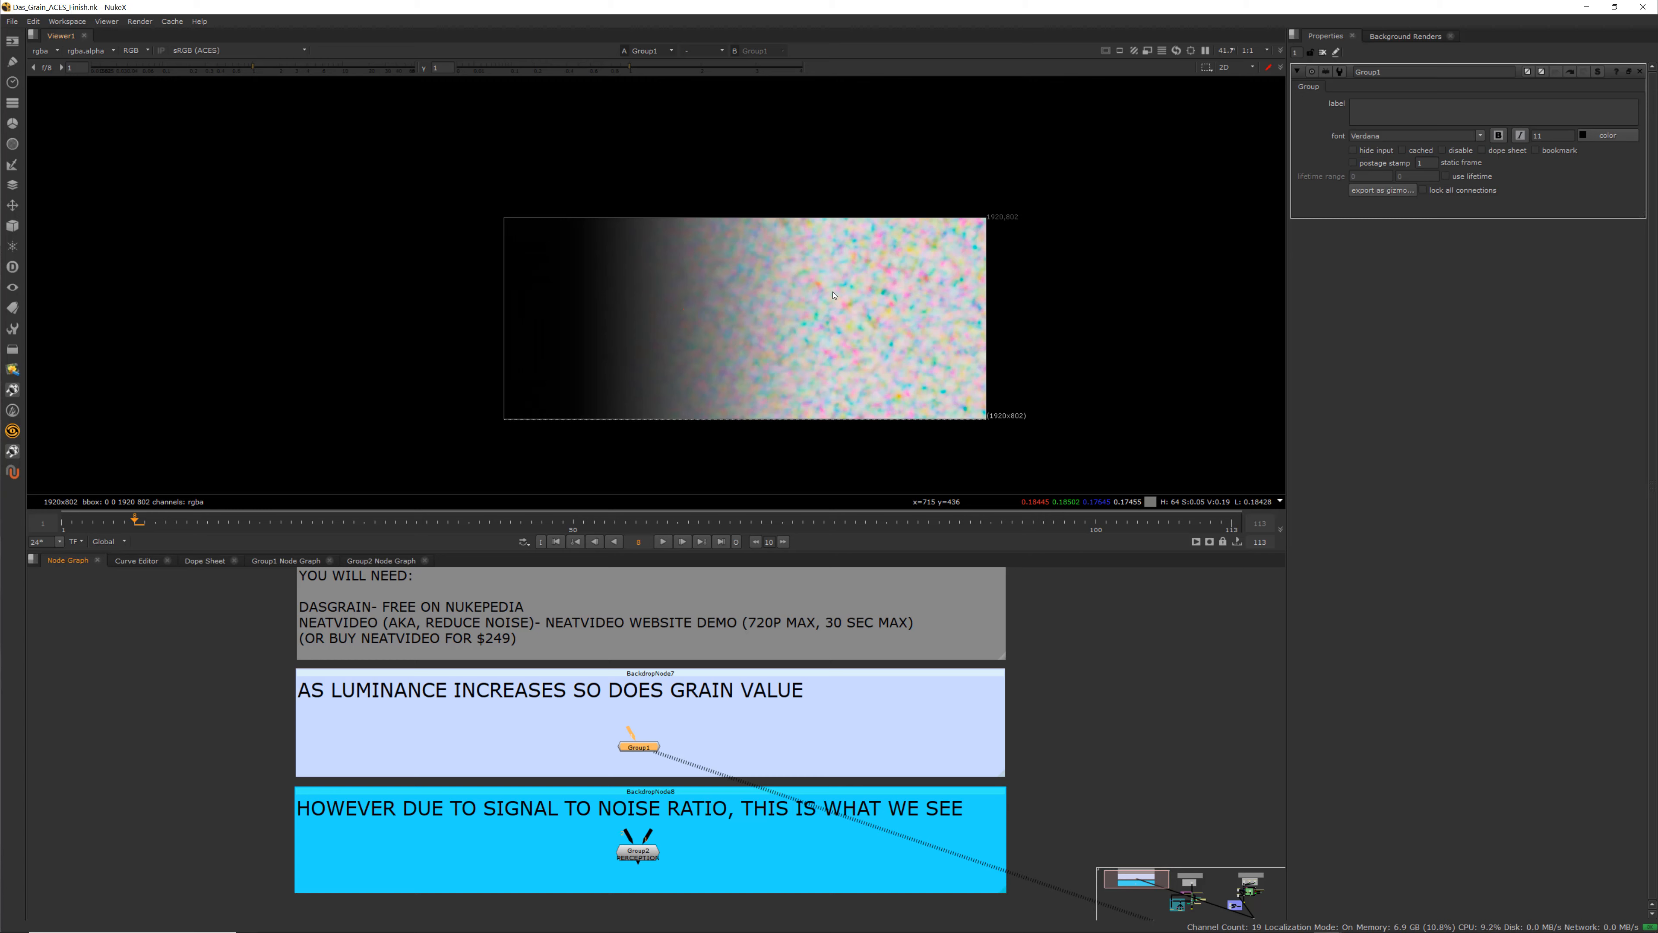
{"action": "left_click", "coordinate": [637, 858]}
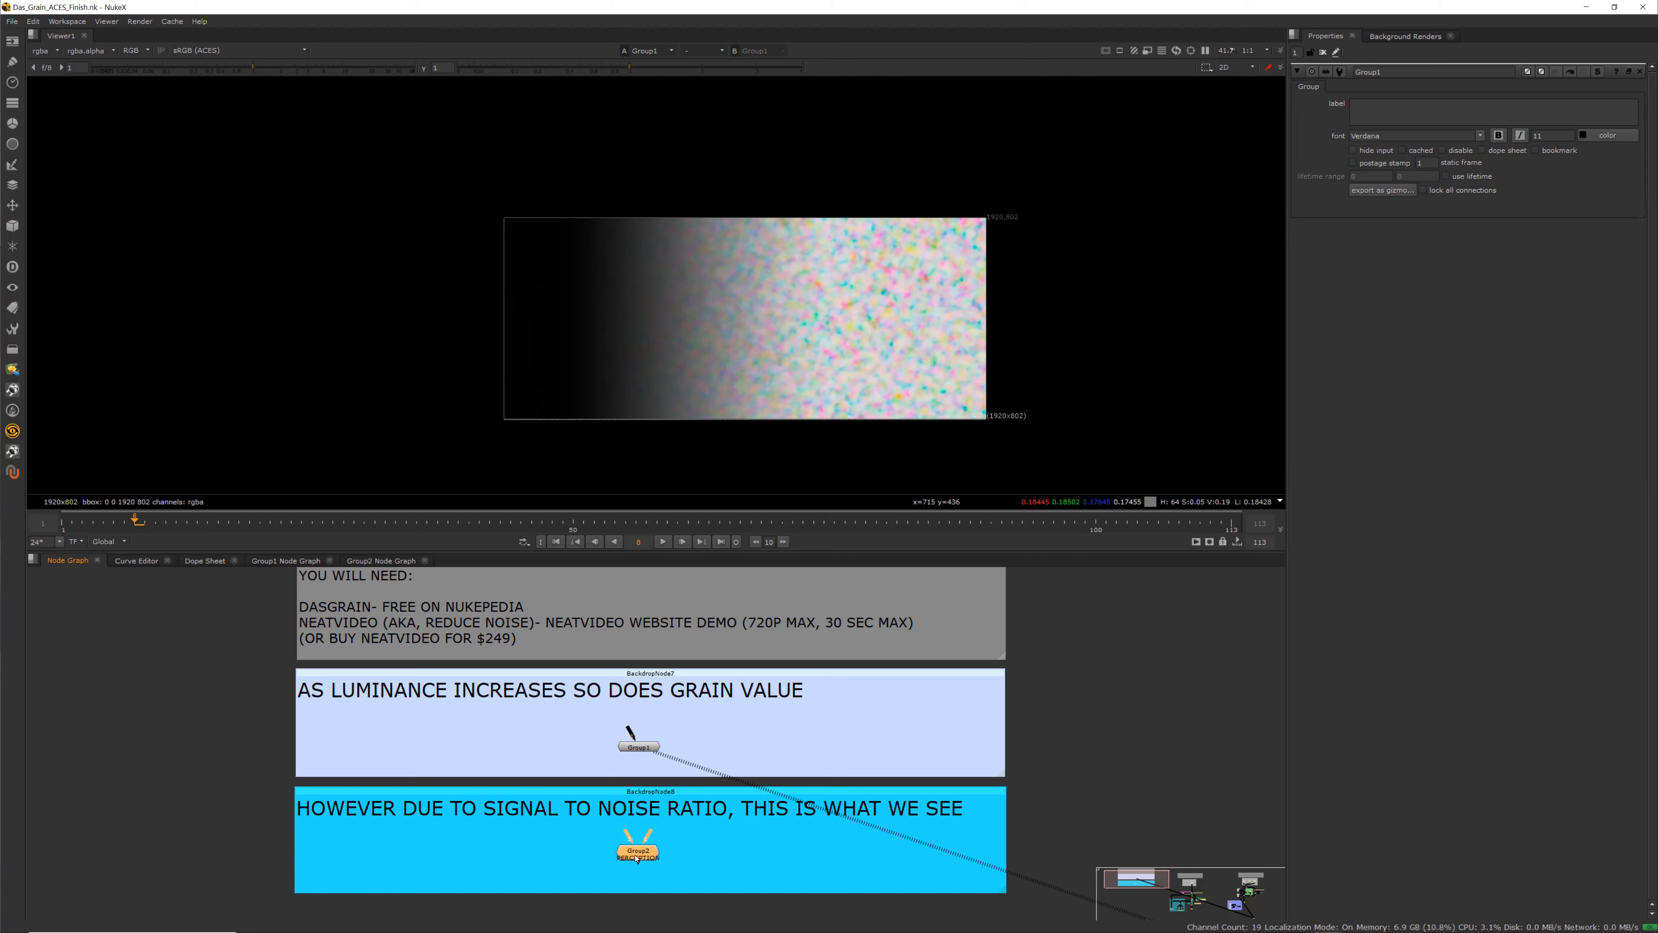
{"action": "key", "text": "1"}
{"action": "left_click", "coordinate": [655, 856]}
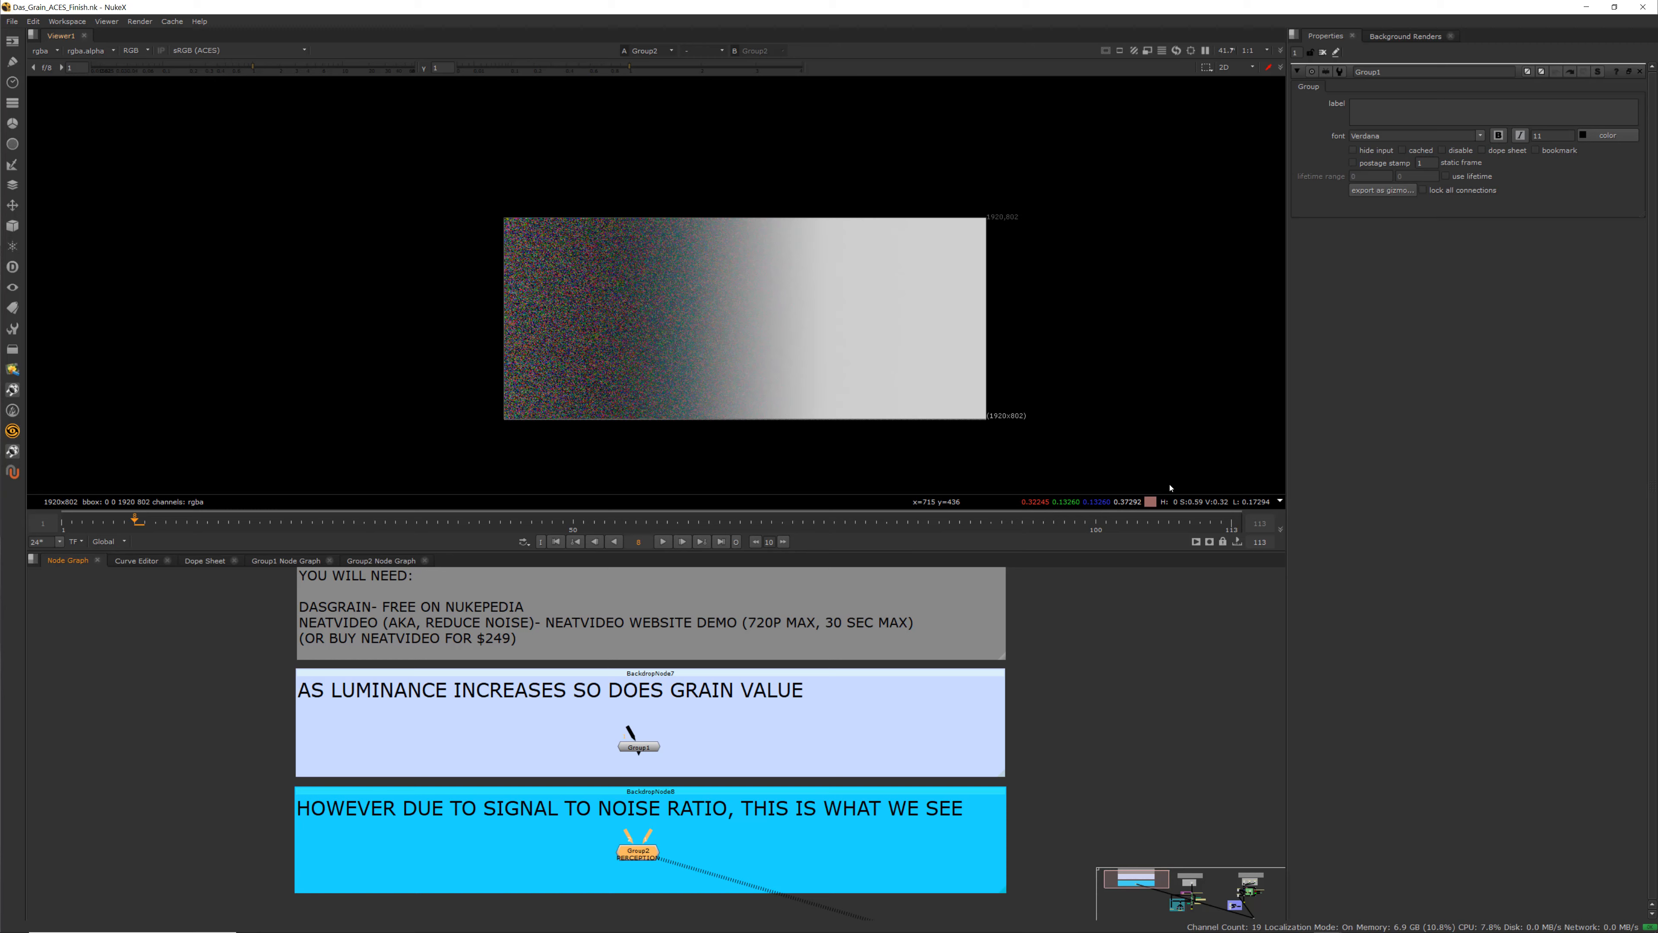
View the Group1 luminance grain demo node in the viewer again
{"action": "scroll", "coordinate": [679, 759], "scroll_direction": "down", "scroll_amount": 6}
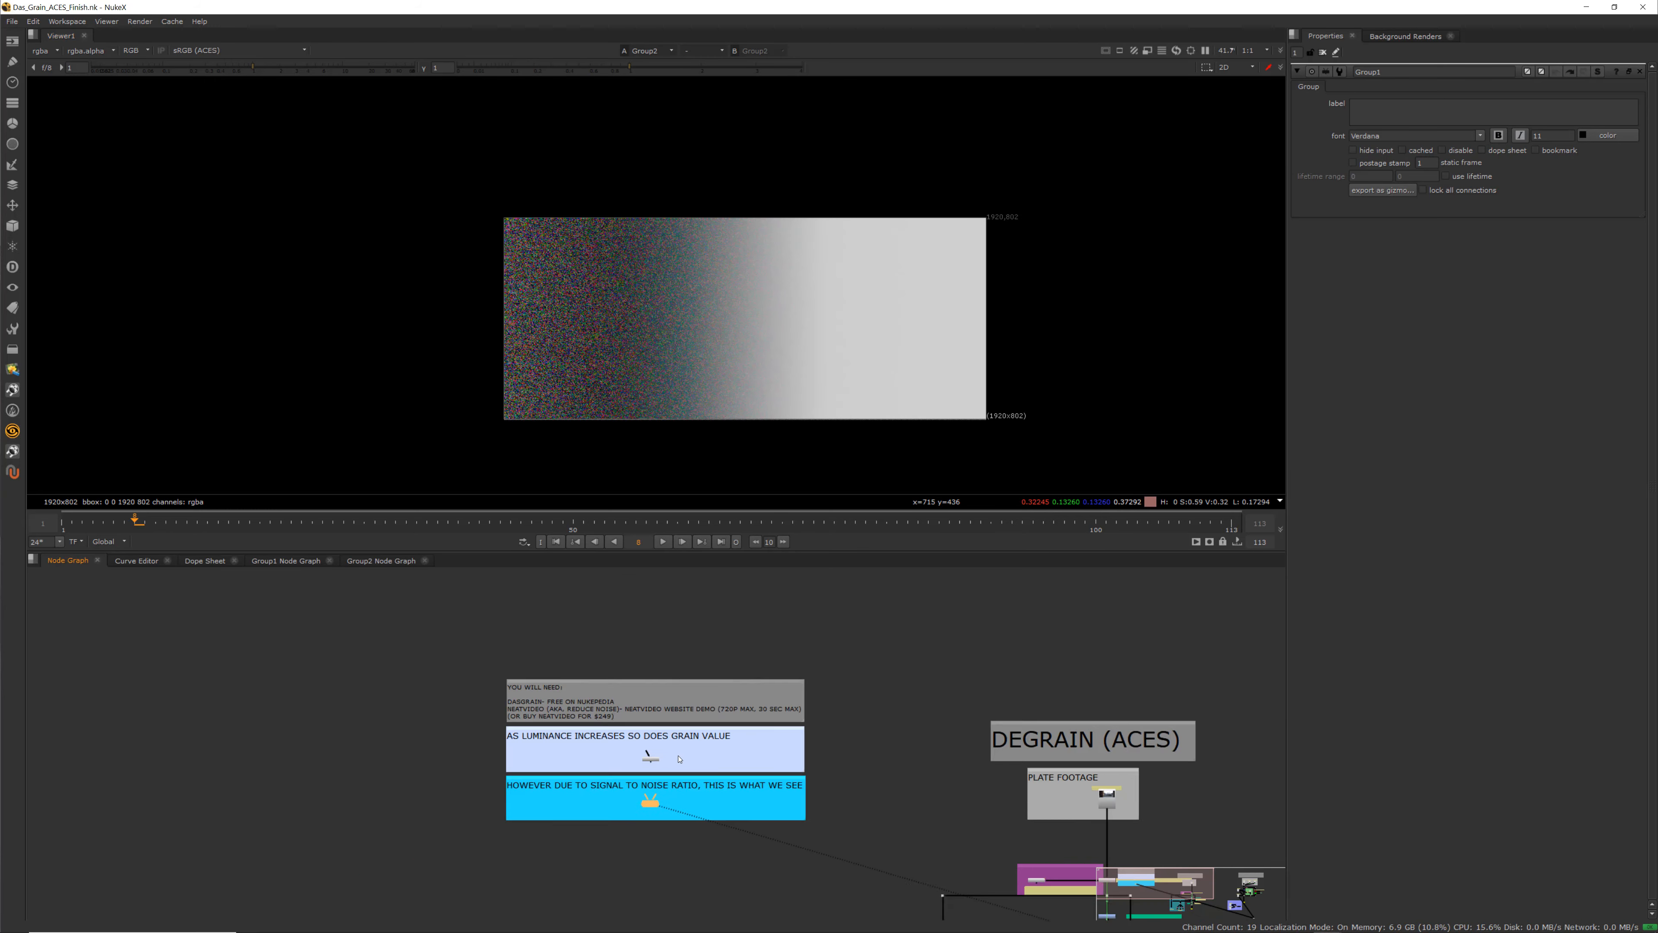
{"action": "scroll", "coordinate": [679, 759], "scroll_direction": "up", "scroll_amount": 2}
{"action": "left_click", "coordinate": [639, 761]}
{"action": "key", "text": "1"}
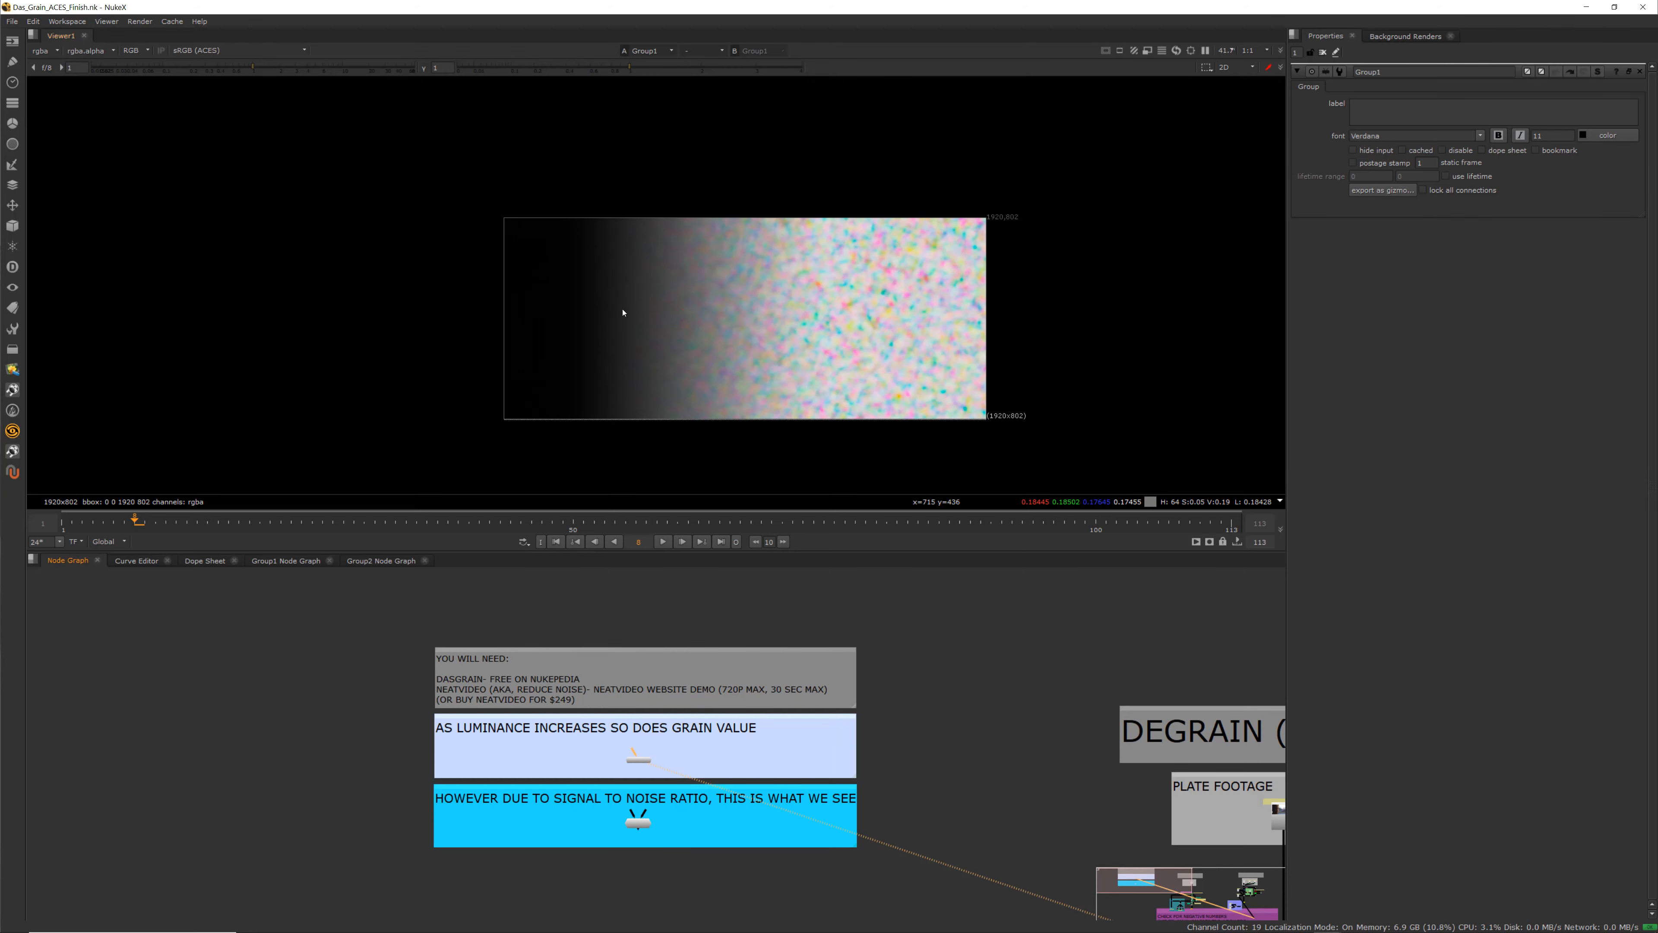
Browse the node graph through the Degrain section up to the Plate Footage backdrop
{"action": "scroll", "coordinate": [730, 632], "scroll_direction": "down", "scroll_amount": 2}
{"action": "middle_click_drag", "start_coordinate": [730, 633], "coordinate": [634, 619]}
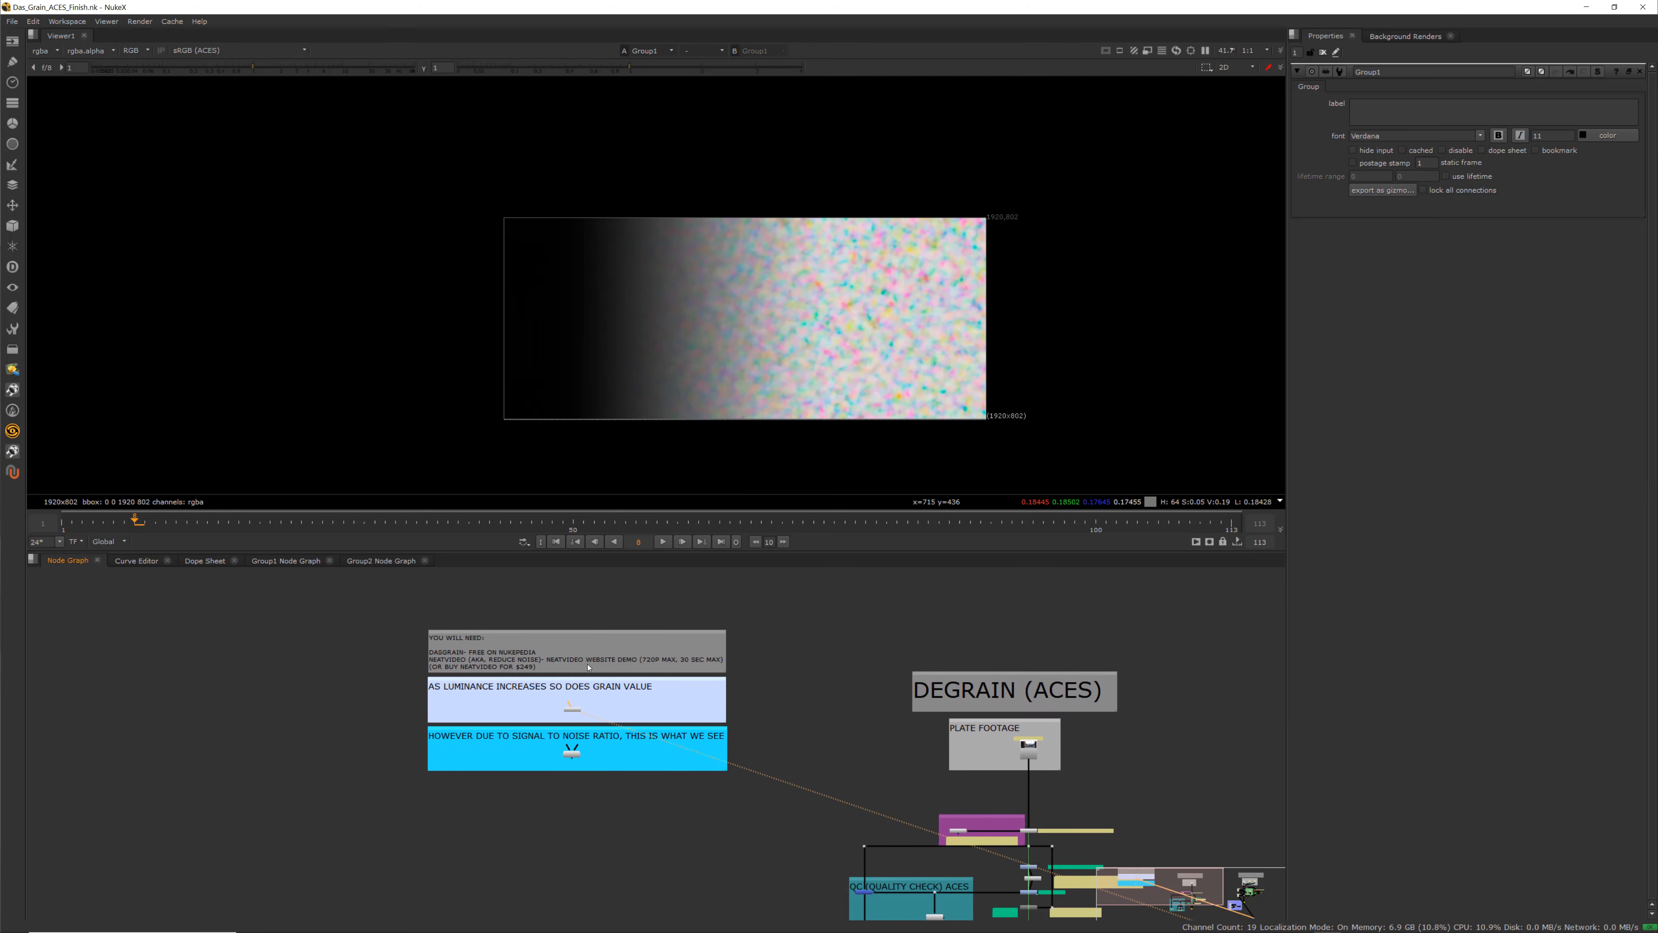
{"action": "scroll", "coordinate": [555, 685], "scroll_direction": "up", "scroll_amount": 4}
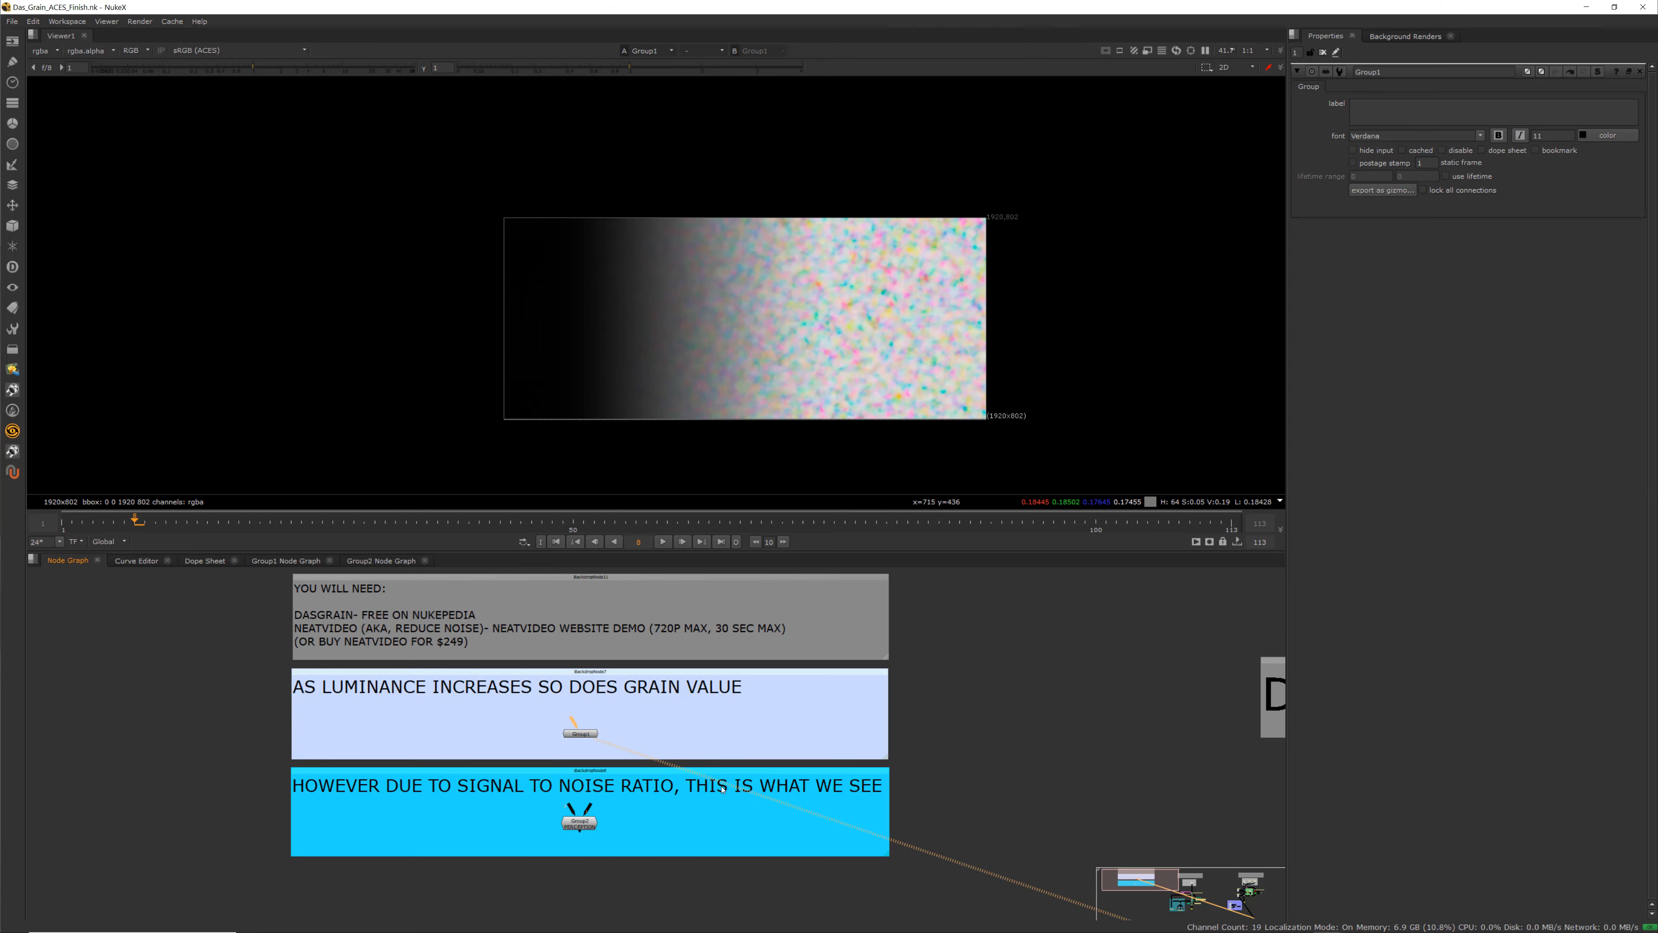
{"action": "scroll", "coordinate": [722, 790], "scroll_direction": "down", "scroll_amount": 3}
{"action": "middle_click_drag", "start_coordinate": [896, 790], "coordinate": [448, 669]}
{"action": "scroll", "coordinate": [449, 669], "scroll_direction": "down", "scroll_amount": 2}
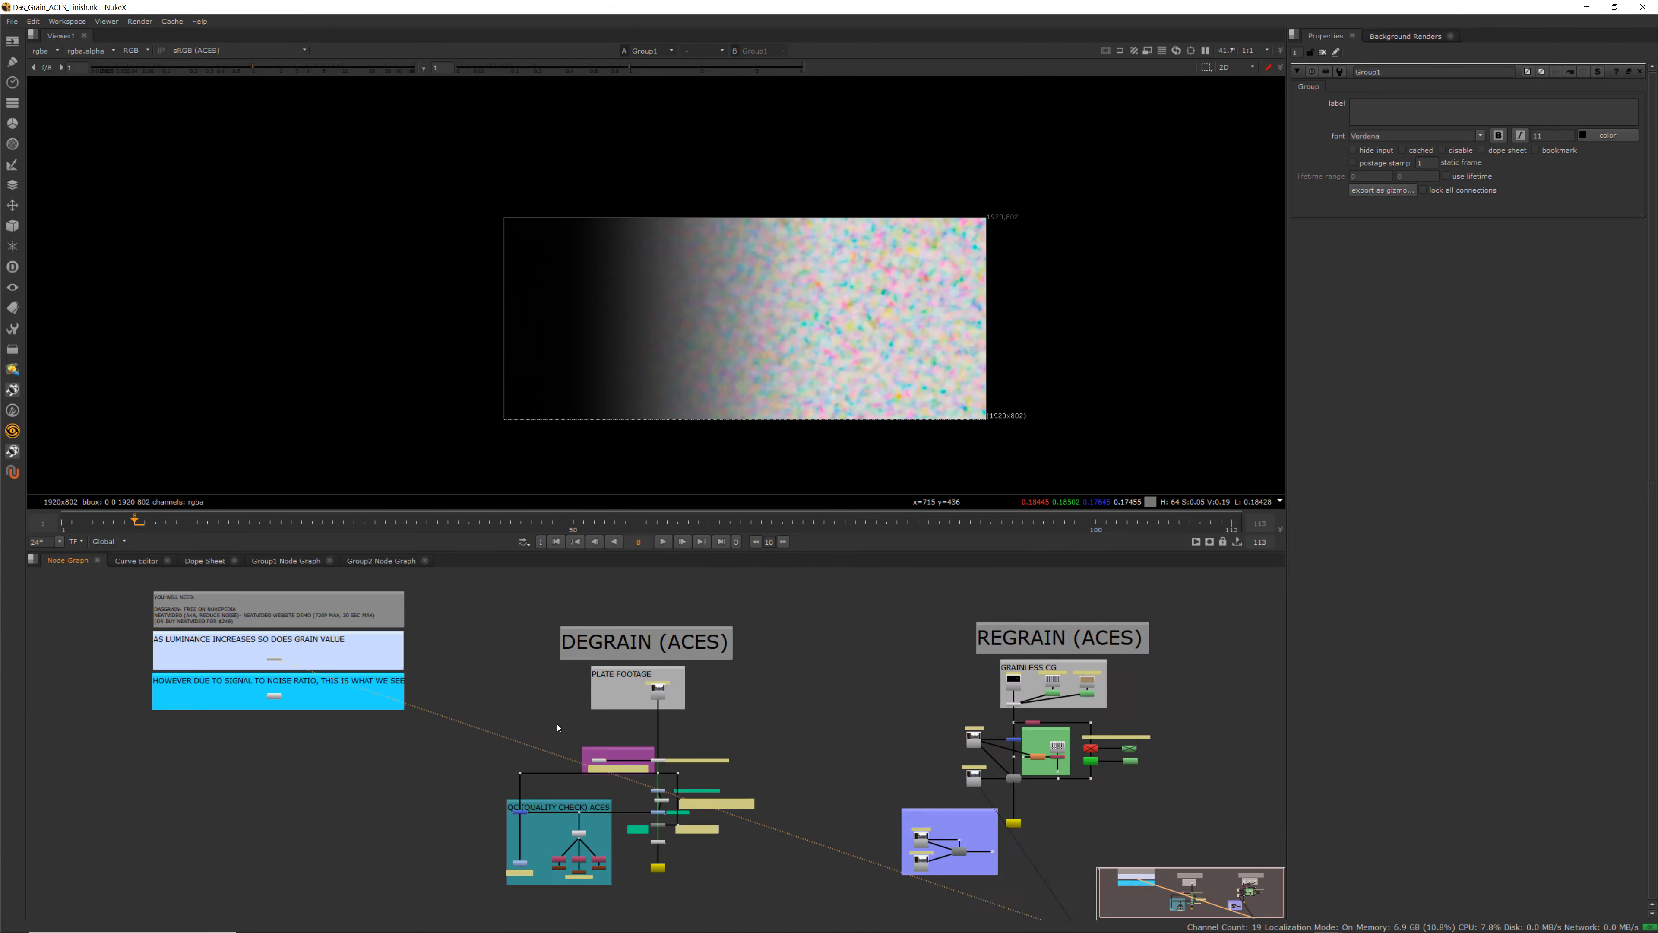
{"action": "middle_click_drag", "start_coordinate": [559, 727], "coordinate": [556, 681]}
{"action": "scroll", "coordinate": [556, 681], "scroll_direction": "up", "scroll_amount": 1}
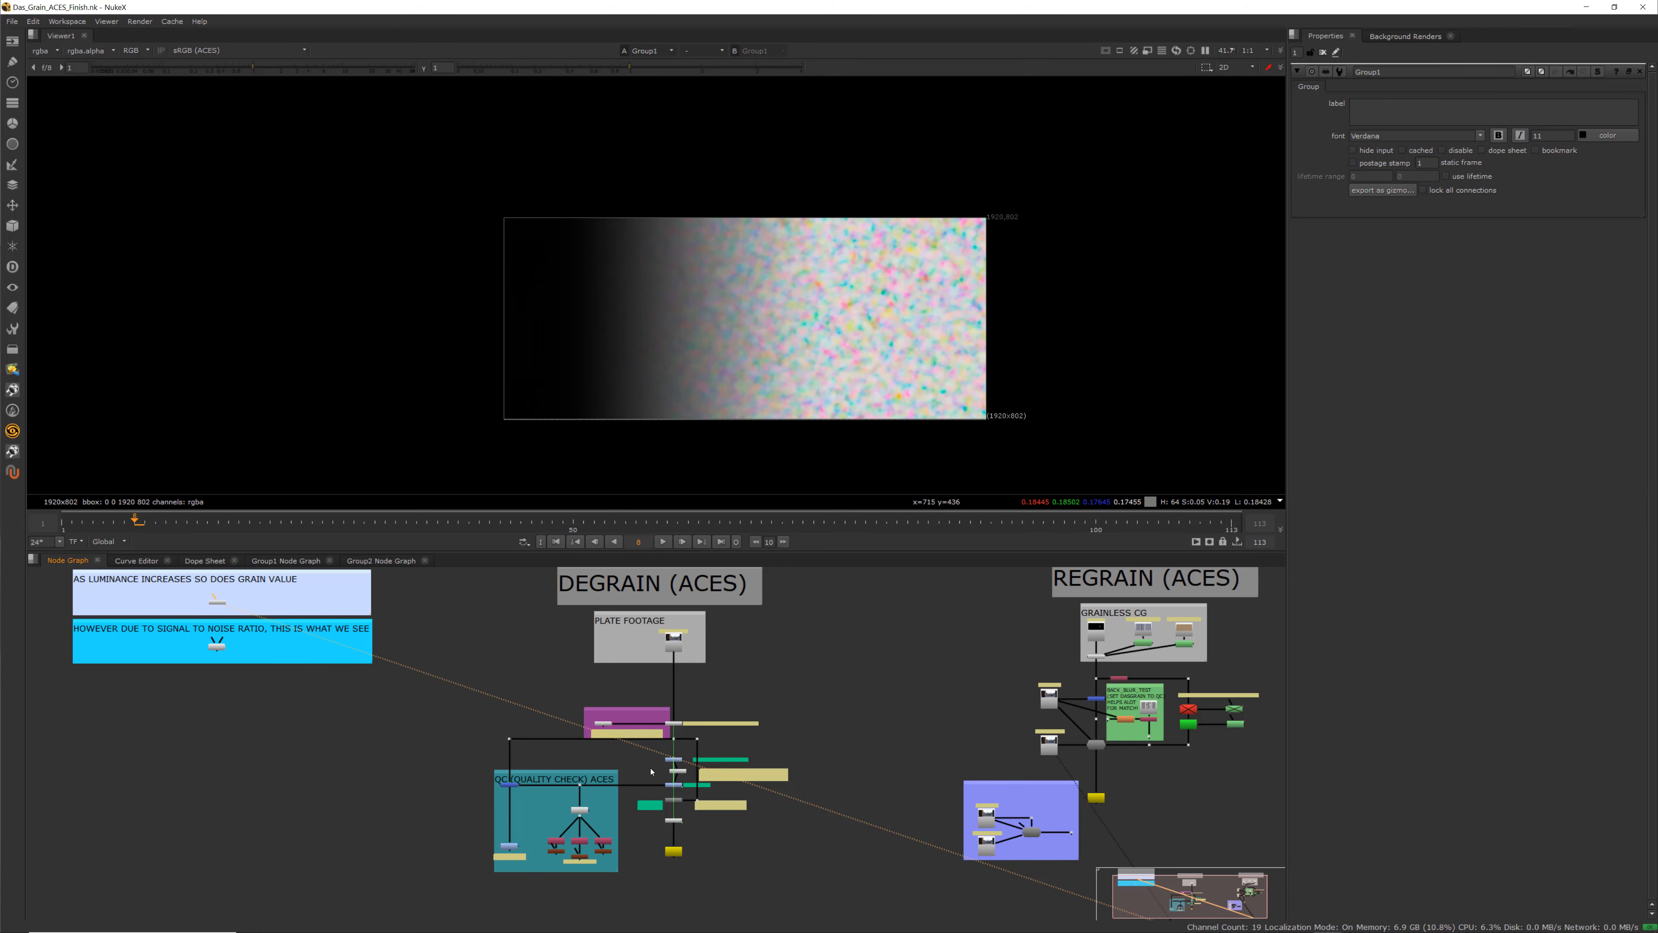
{"action": "scroll", "coordinate": [651, 771], "scroll_direction": "up", "scroll_amount": 5}
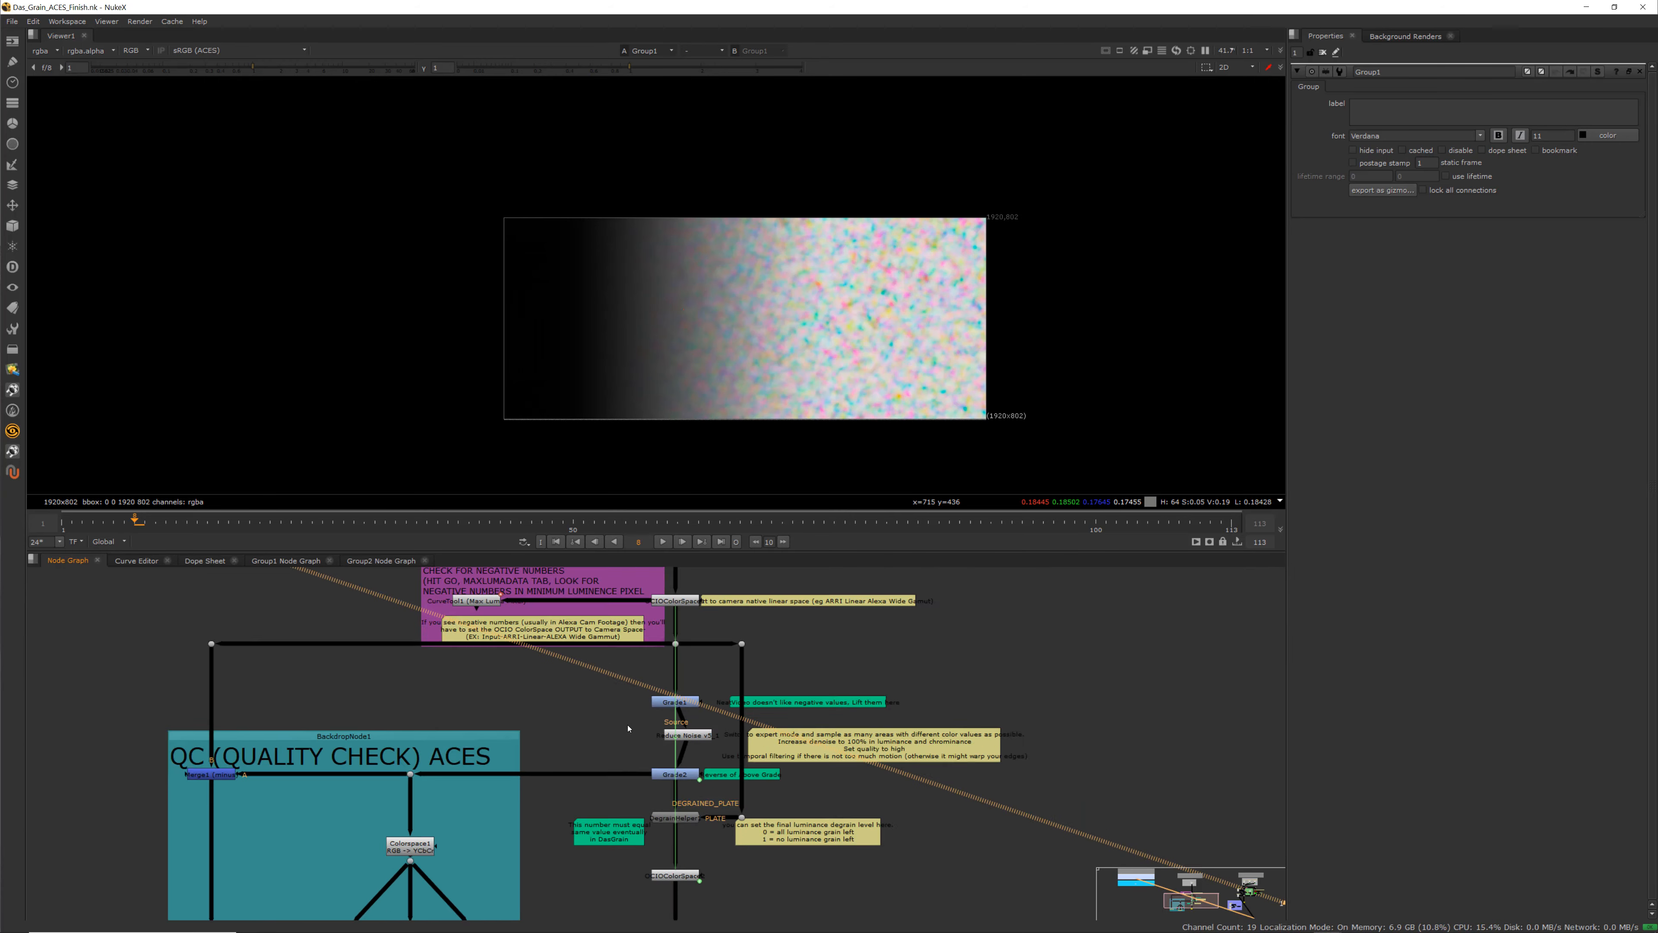
{"action": "scroll", "coordinate": [628, 728], "scroll_direction": "down", "scroll_amount": 4}
{"action": "scroll", "coordinate": [690, 663], "scroll_direction": "up", "scroll_amount": 5}
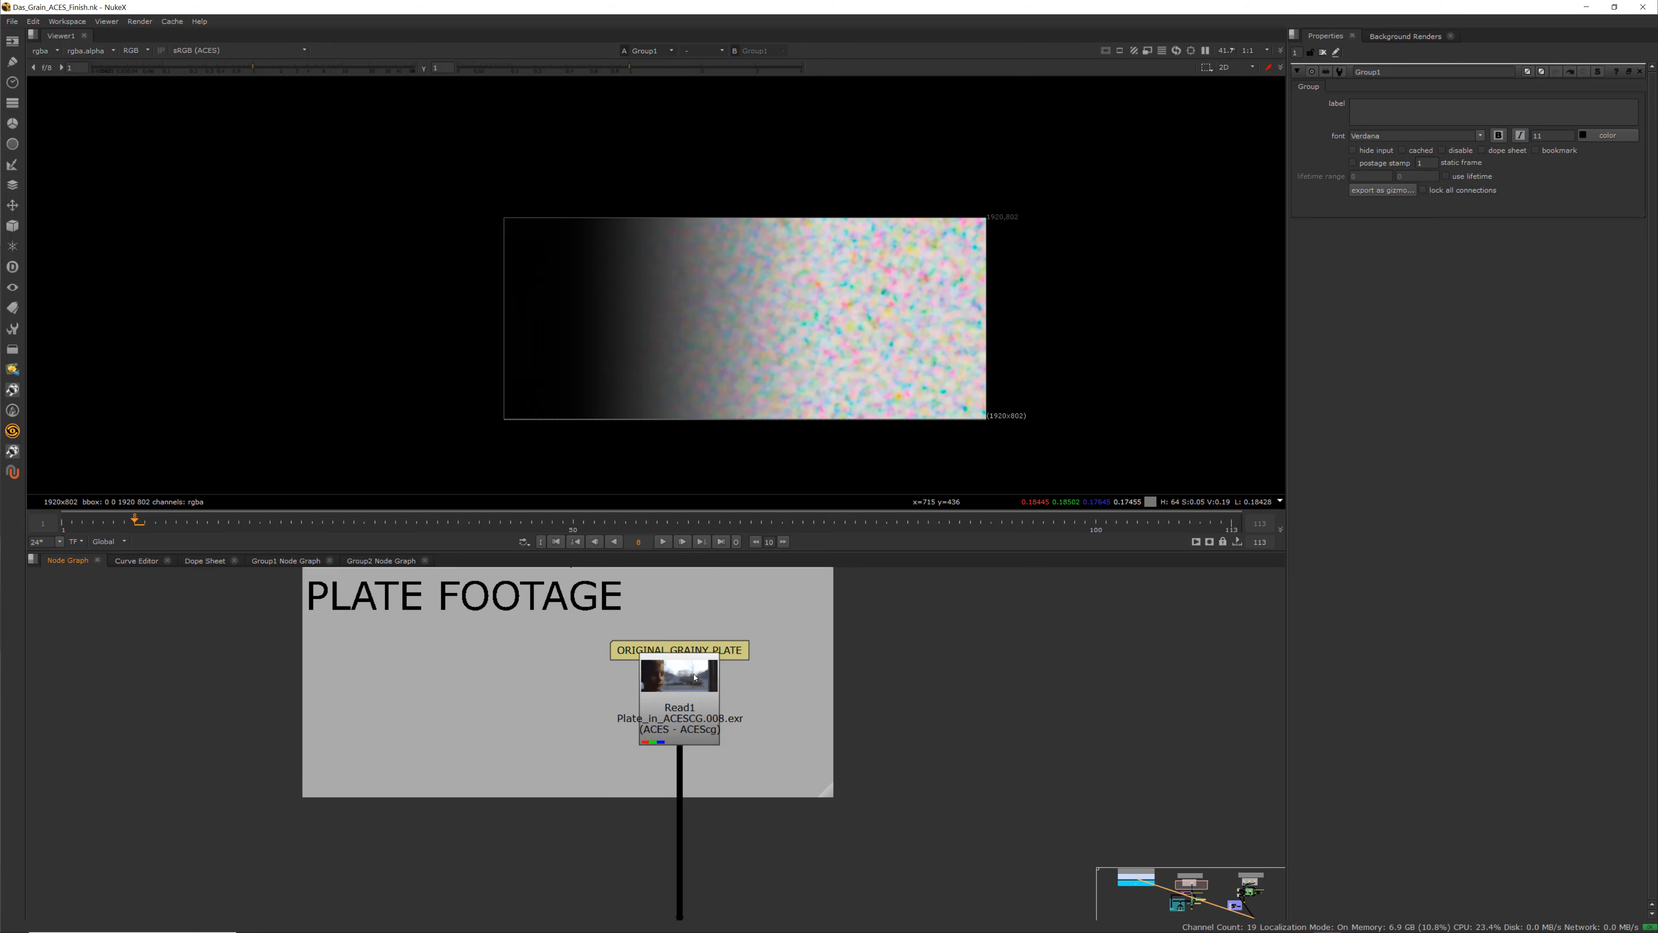
View the Read1 plate node in the viewer, open its properties and nudge it slightly down
{"action": "left_click", "coordinate": [687, 671]}
{"action": "key", "text": "1"}
{"action": "double_click", "coordinate": [680, 688]}
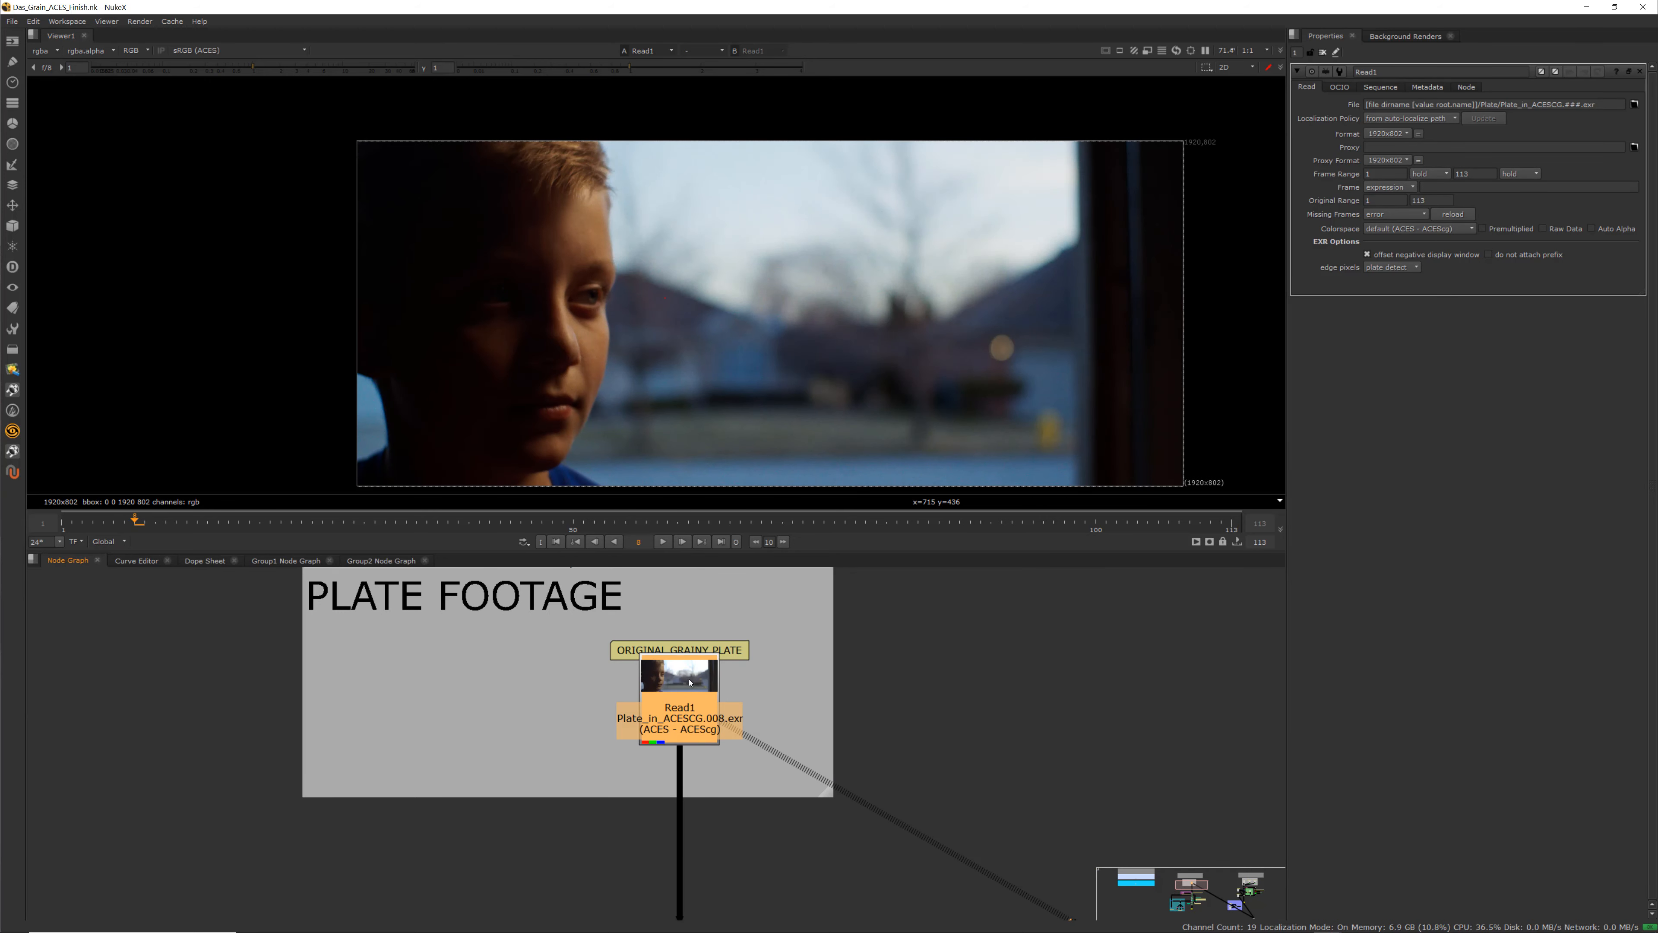
{"action": "left_click_drag", "start_coordinate": [690, 682], "coordinate": [676, 699]}
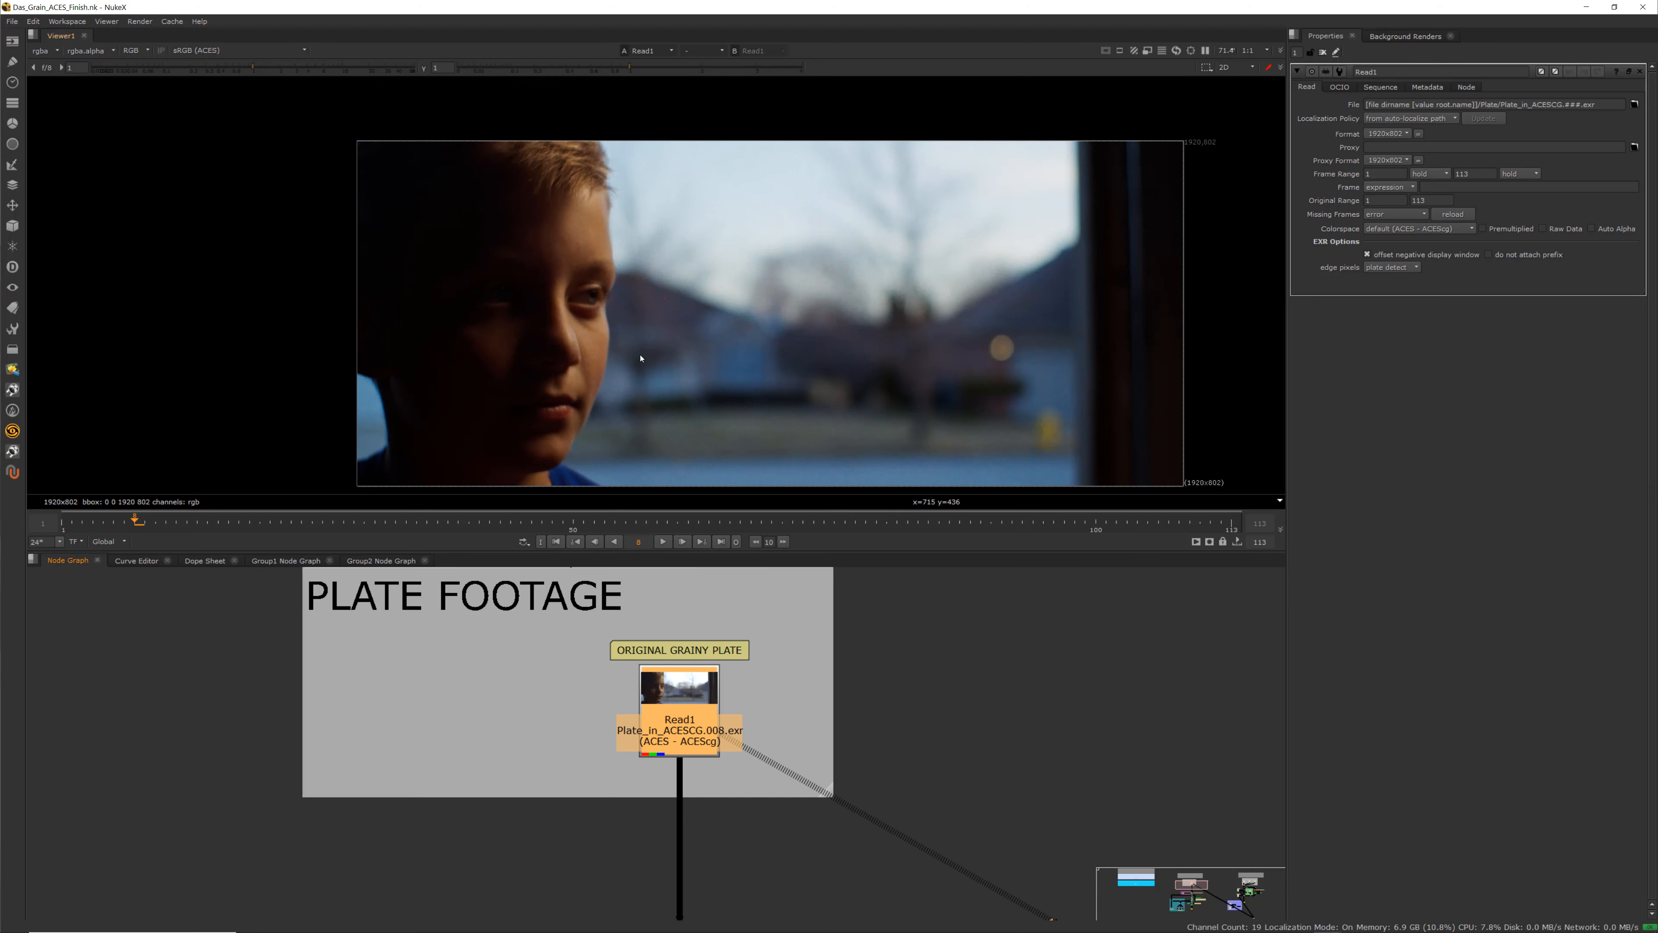
Zoom into the plate in the viewer and step between frames to inspect the grain
{"action": "scroll", "coordinate": [641, 358], "scroll_direction": "up", "scroll_amount": 8}
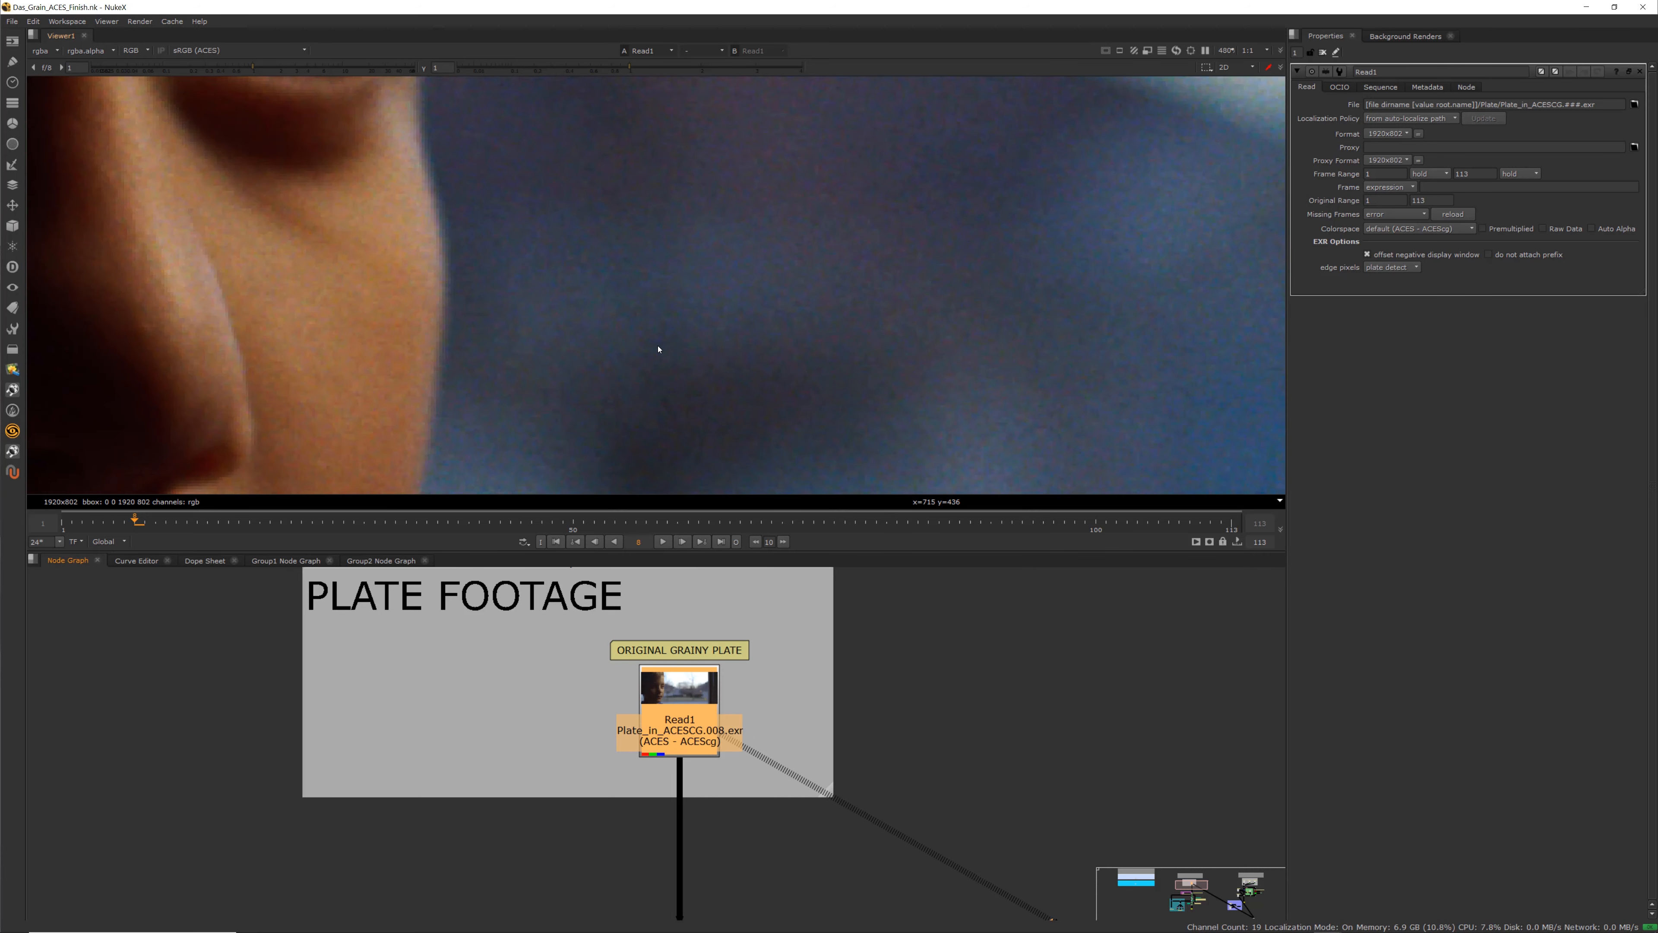
{"action": "key", "text": "Left"}
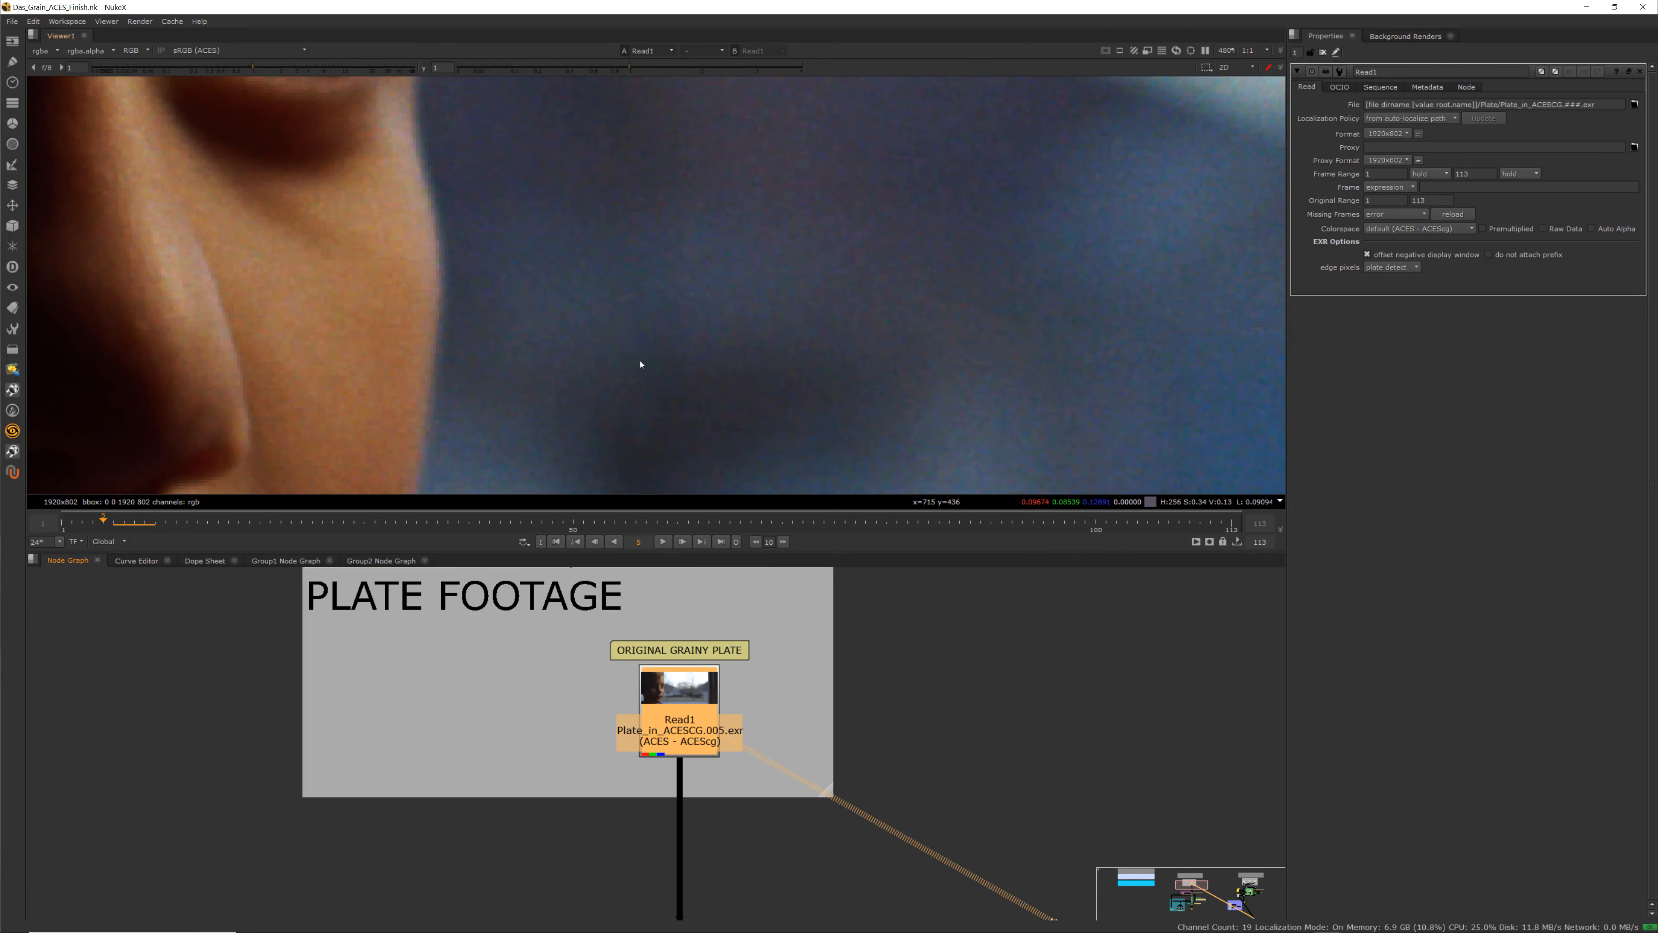
{"action": "key", "text": "Right"}
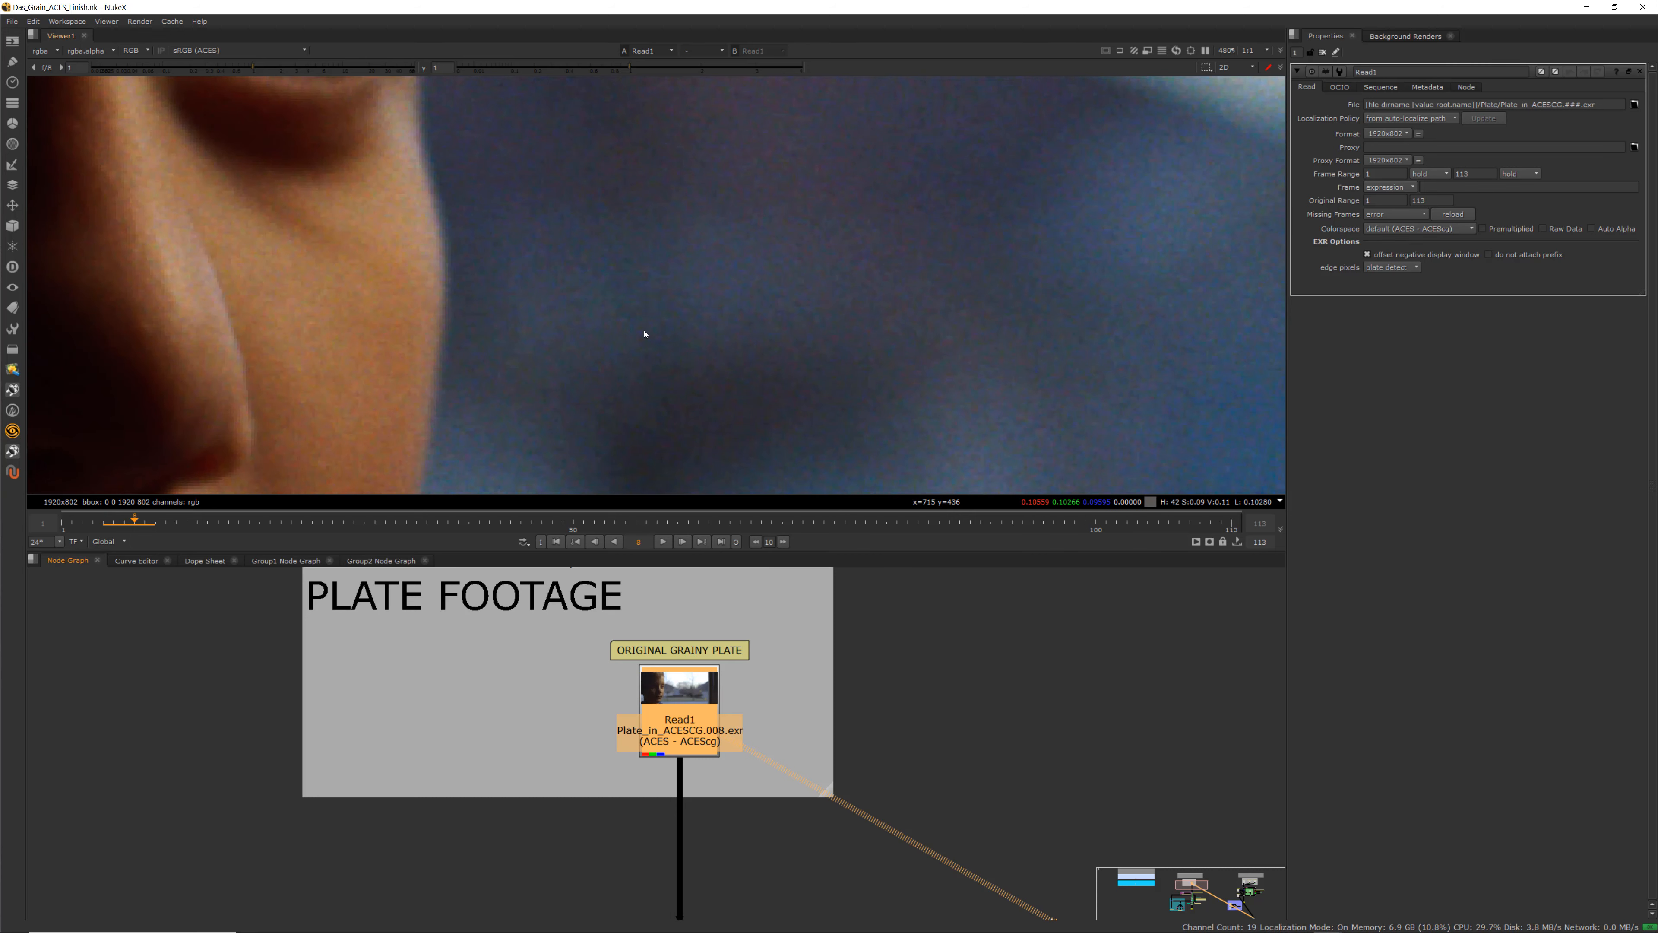
{"action": "scroll", "coordinate": [423, 358], "scroll_direction": "down", "scroll_amount": 1}
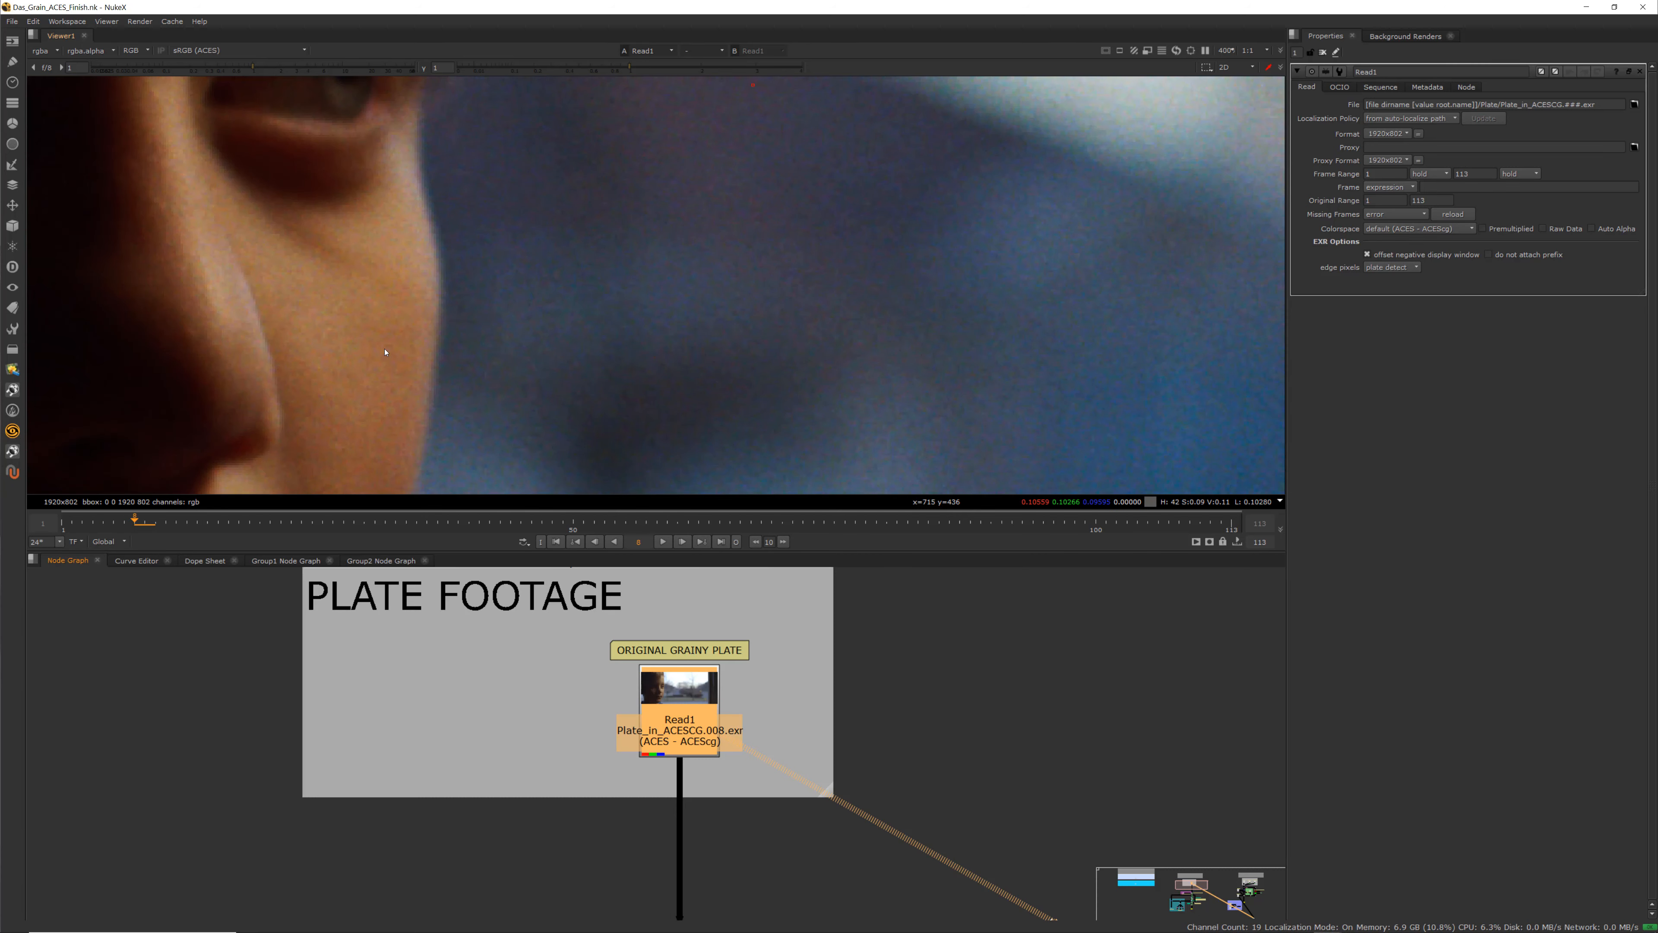
{"action": "scroll", "coordinate": [337, 318], "scroll_direction": "up", "scroll_amount": 1}
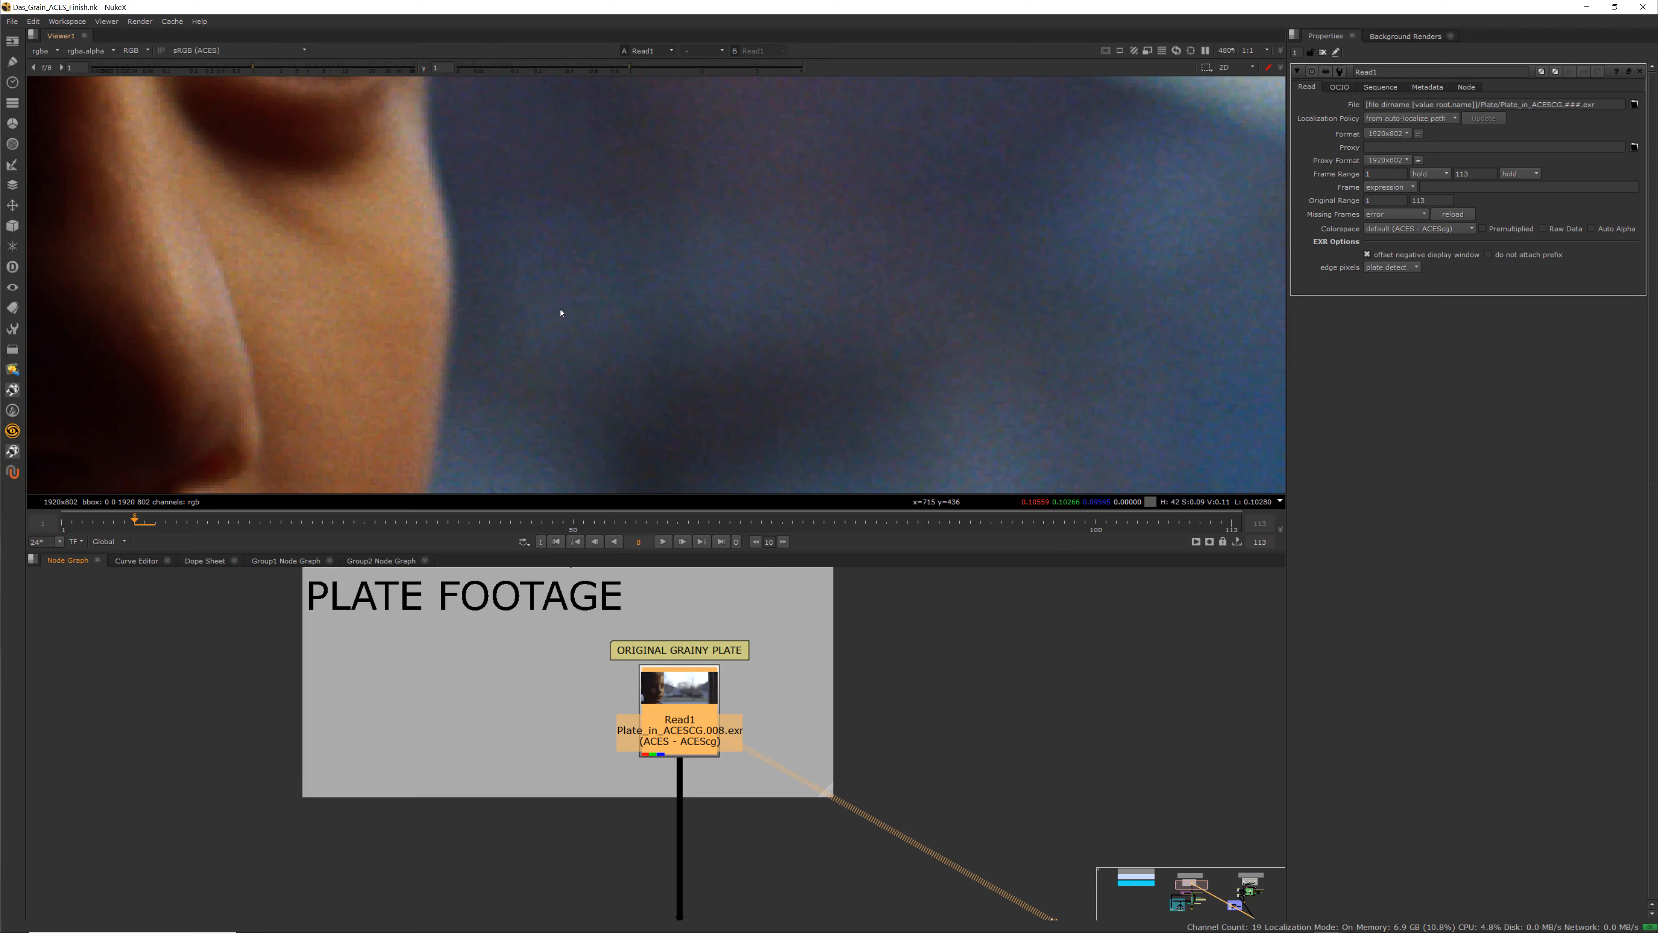
{"action": "scroll", "coordinate": [560, 313], "scroll_direction": "up", "scroll_amount": 1}
{"action": "scroll", "coordinate": [671, 327], "scroll_direction": "down", "scroll_amount": 4}
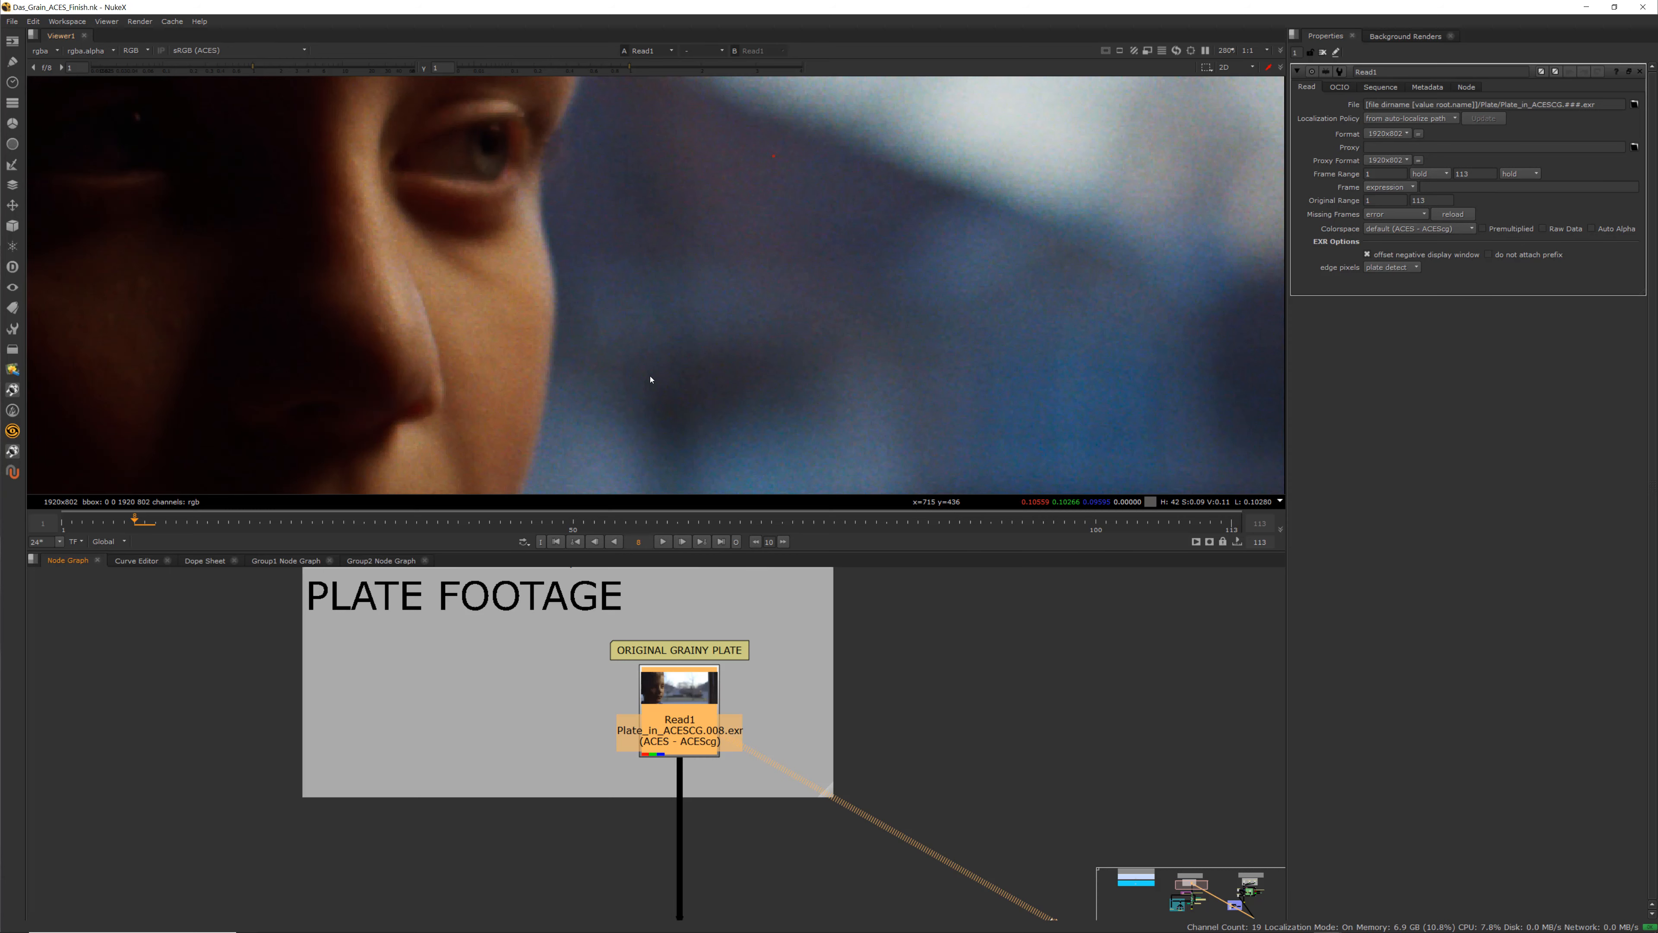
{"action": "scroll", "coordinate": [656, 353], "scroll_direction": "down", "scroll_amount": 9}
{"action": "scroll", "coordinate": [627, 343], "scroll_direction": "up", "scroll_amount": 2}
{"action": "scroll", "coordinate": [564, 253], "scroll_direction": "down", "scroll_amount": 1}
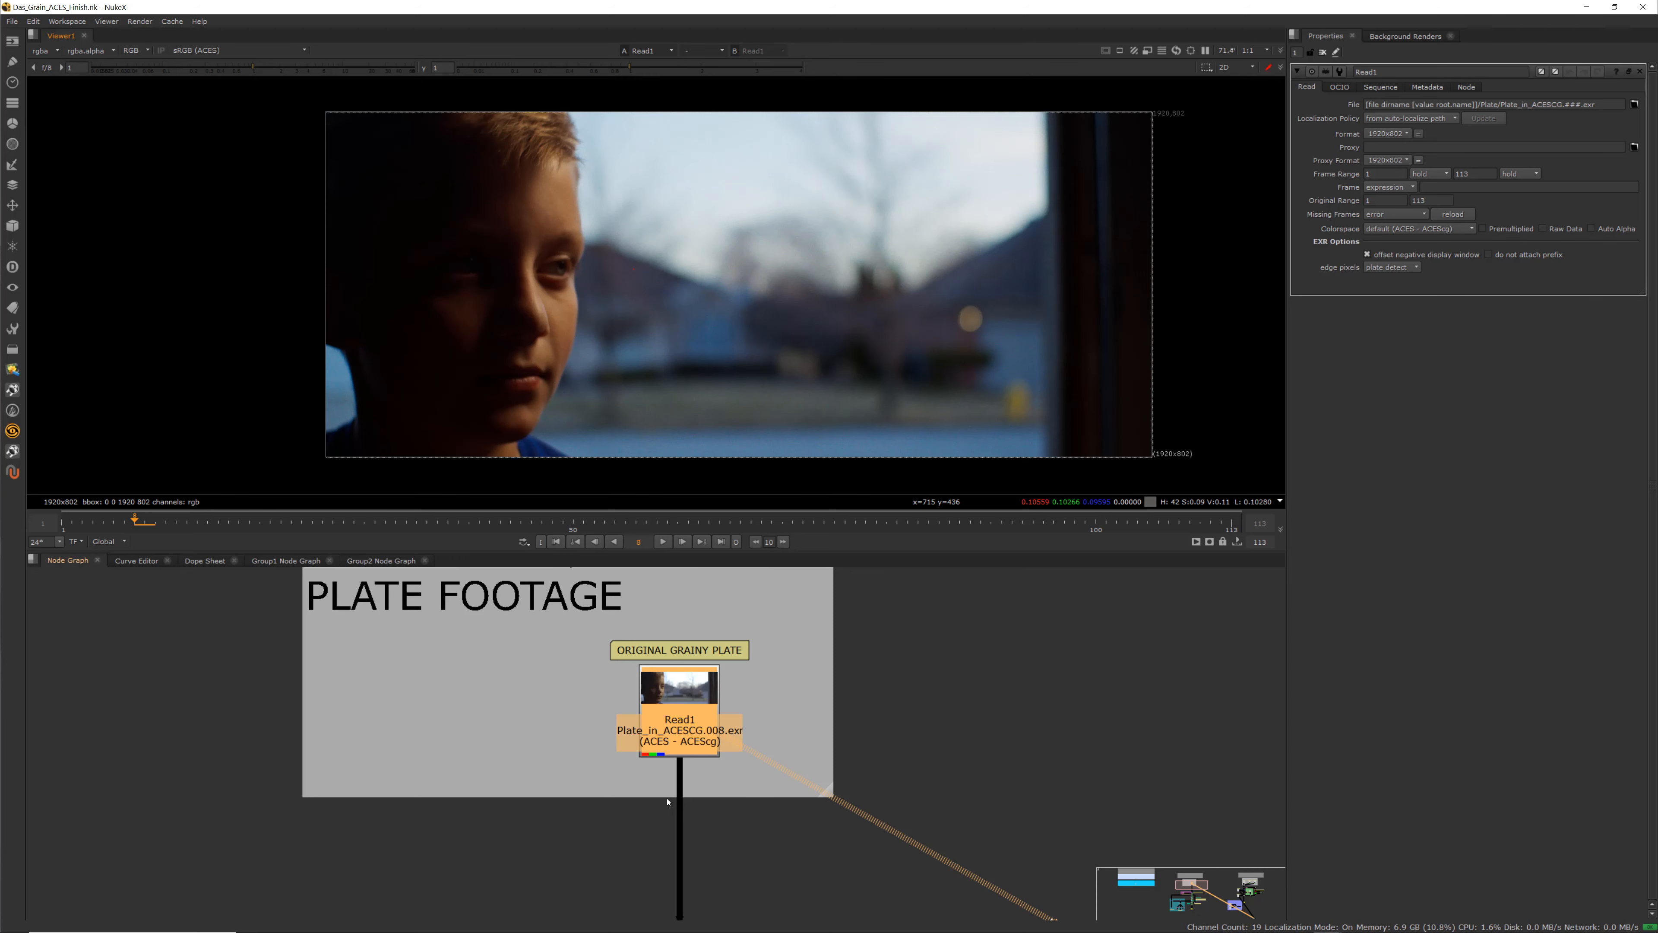
Move the Check for Negative Numbers backdrop slightly left beside the OCIOColorSpace node
{"action": "scroll", "coordinate": [612, 760], "scroll_direction": "down", "scroll_amount": 2}
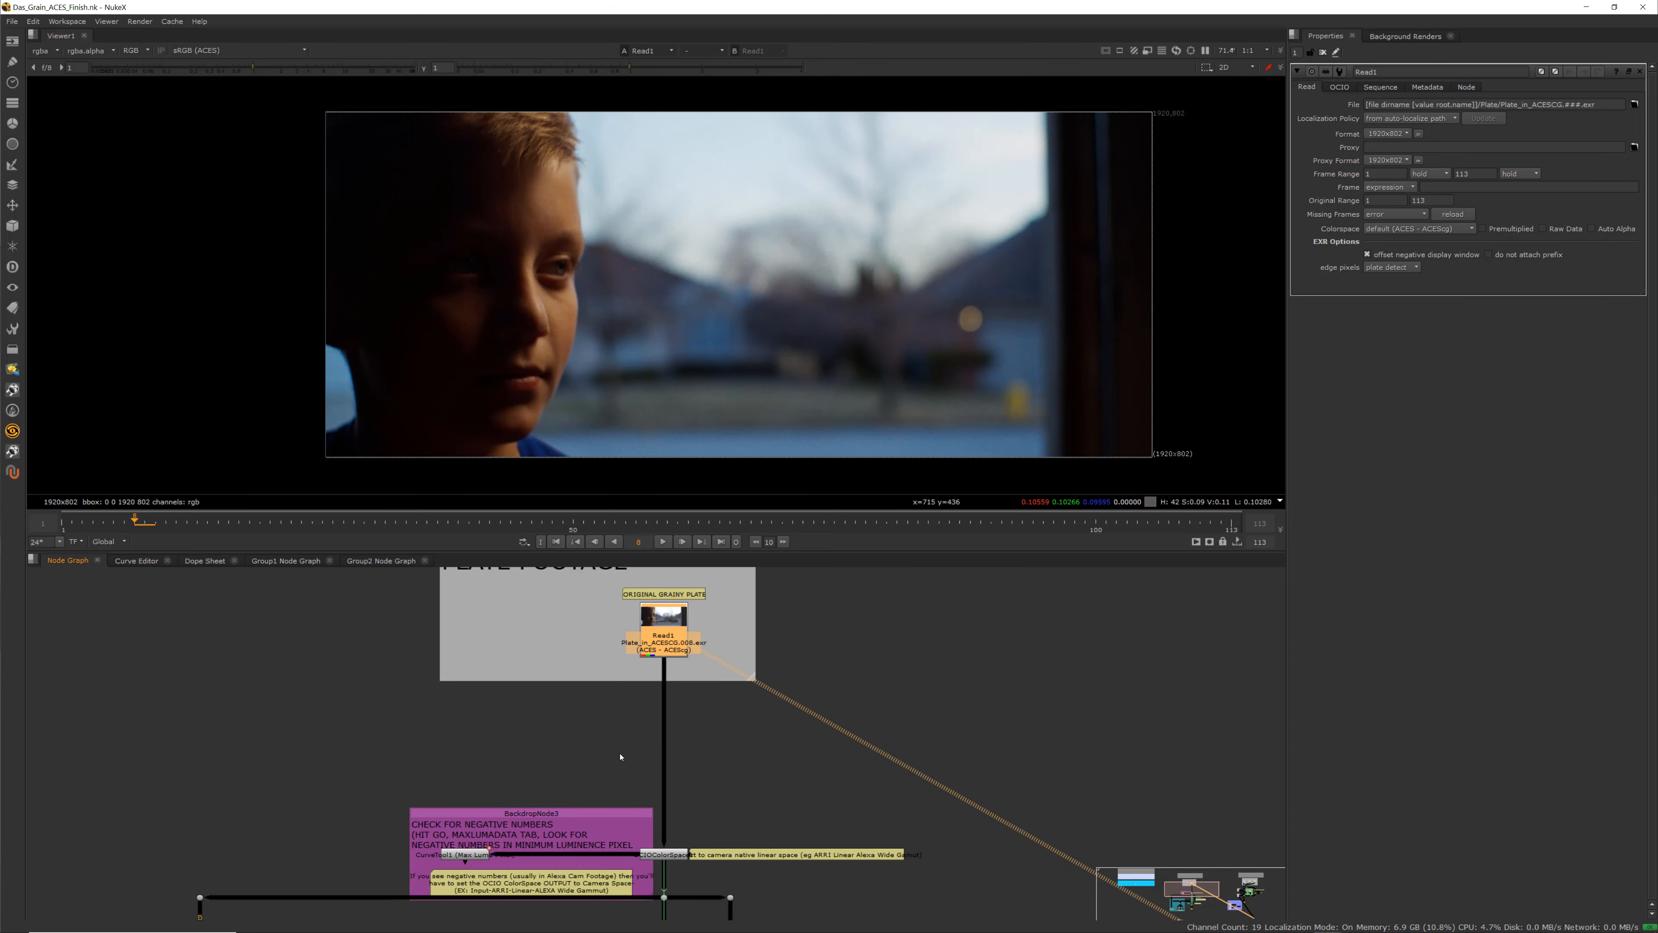
{"action": "middle_click_drag", "start_coordinate": [612, 761], "coordinate": [650, 590]}
{"action": "scroll", "coordinate": [653, 658], "scroll_direction": "up", "scroll_amount": 2}
{"action": "middle_click_drag", "start_coordinate": [654, 658], "coordinate": [695, 723]}
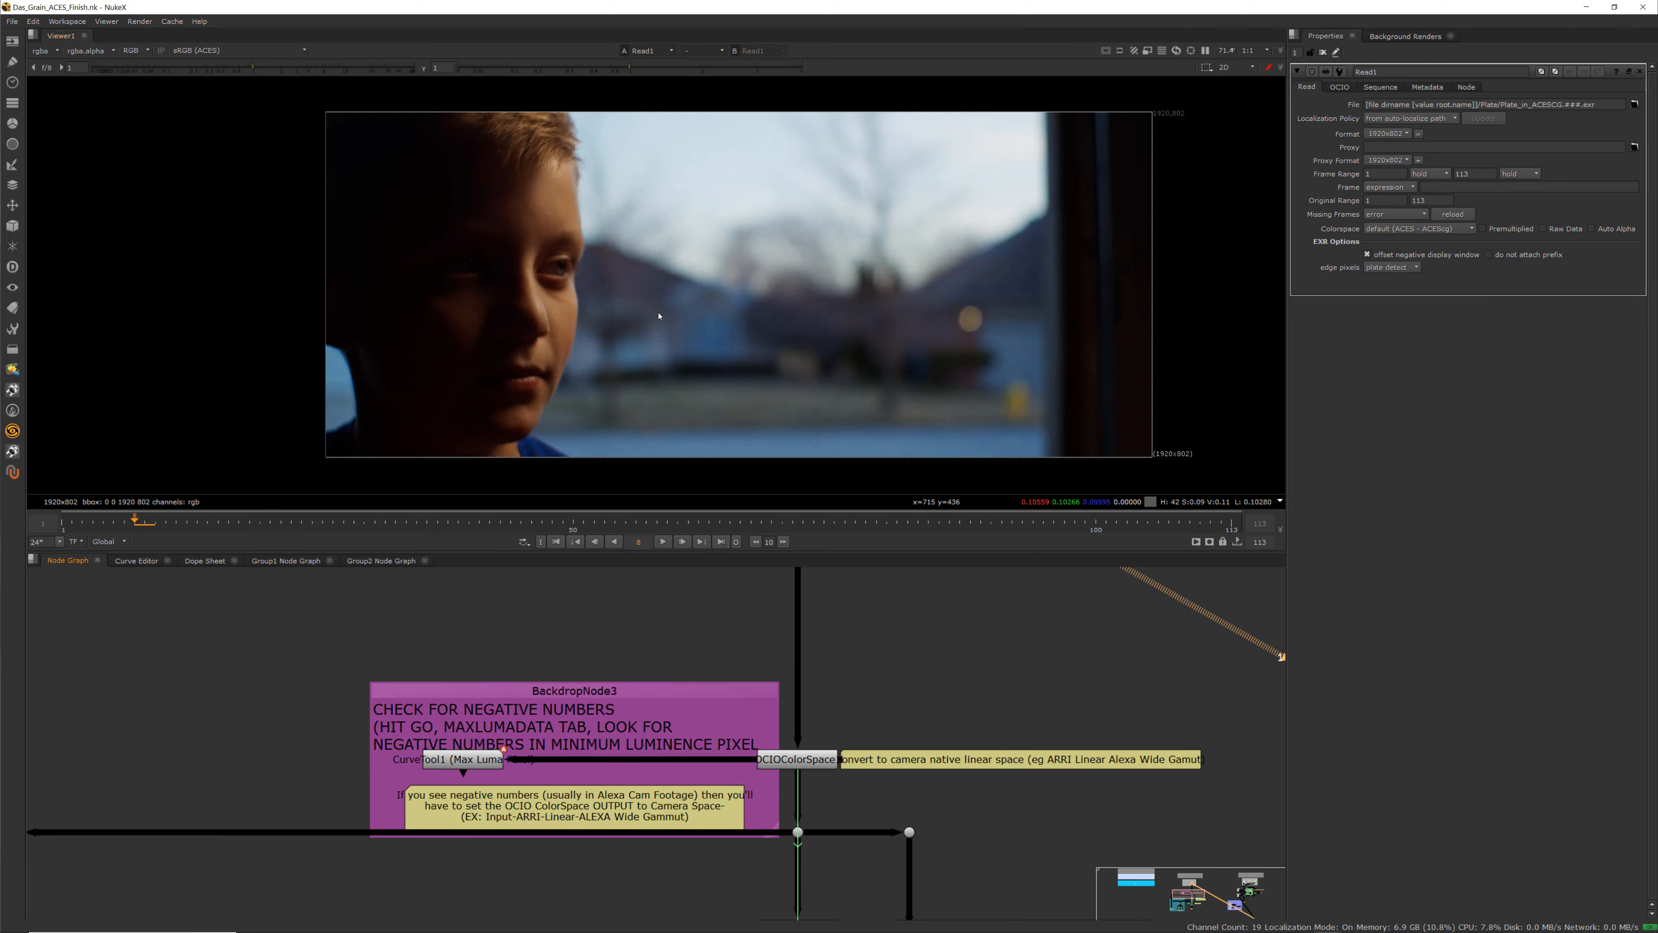
{"action": "left_click_drag", "start_coordinate": [725, 687], "coordinate": [679, 687]}
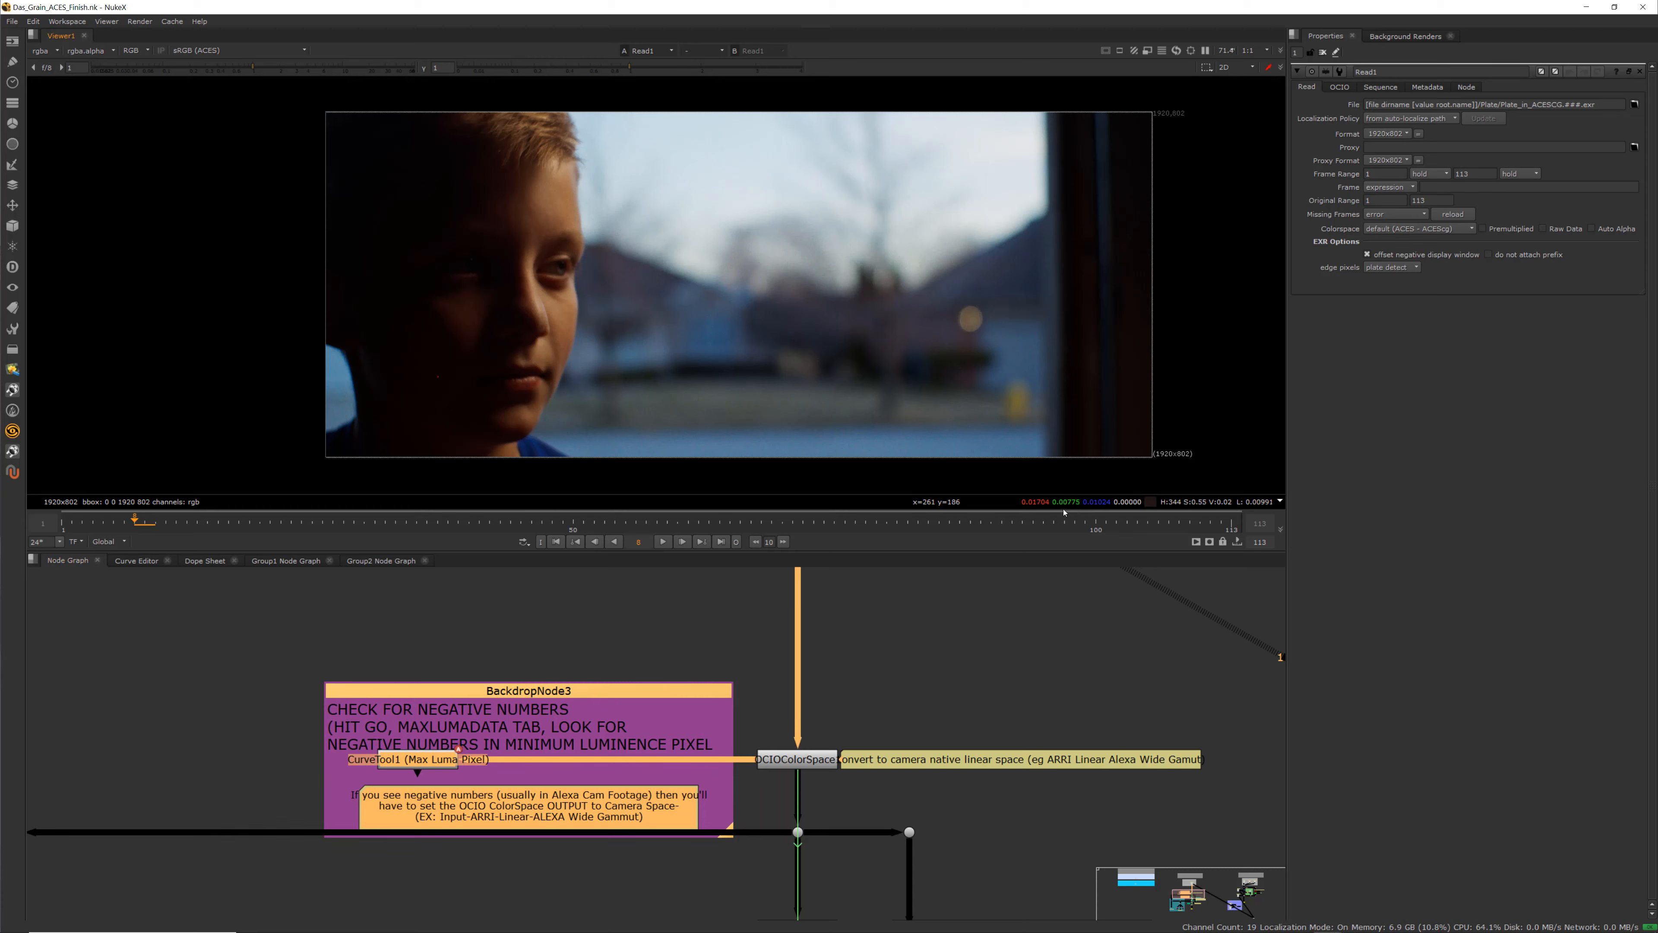
{"action": "middle_click_drag", "start_coordinate": [763, 794], "coordinate": [766, 714]}
{"action": "scroll", "coordinate": [765, 714], "scroll_direction": "up", "scroll_amount": 1}
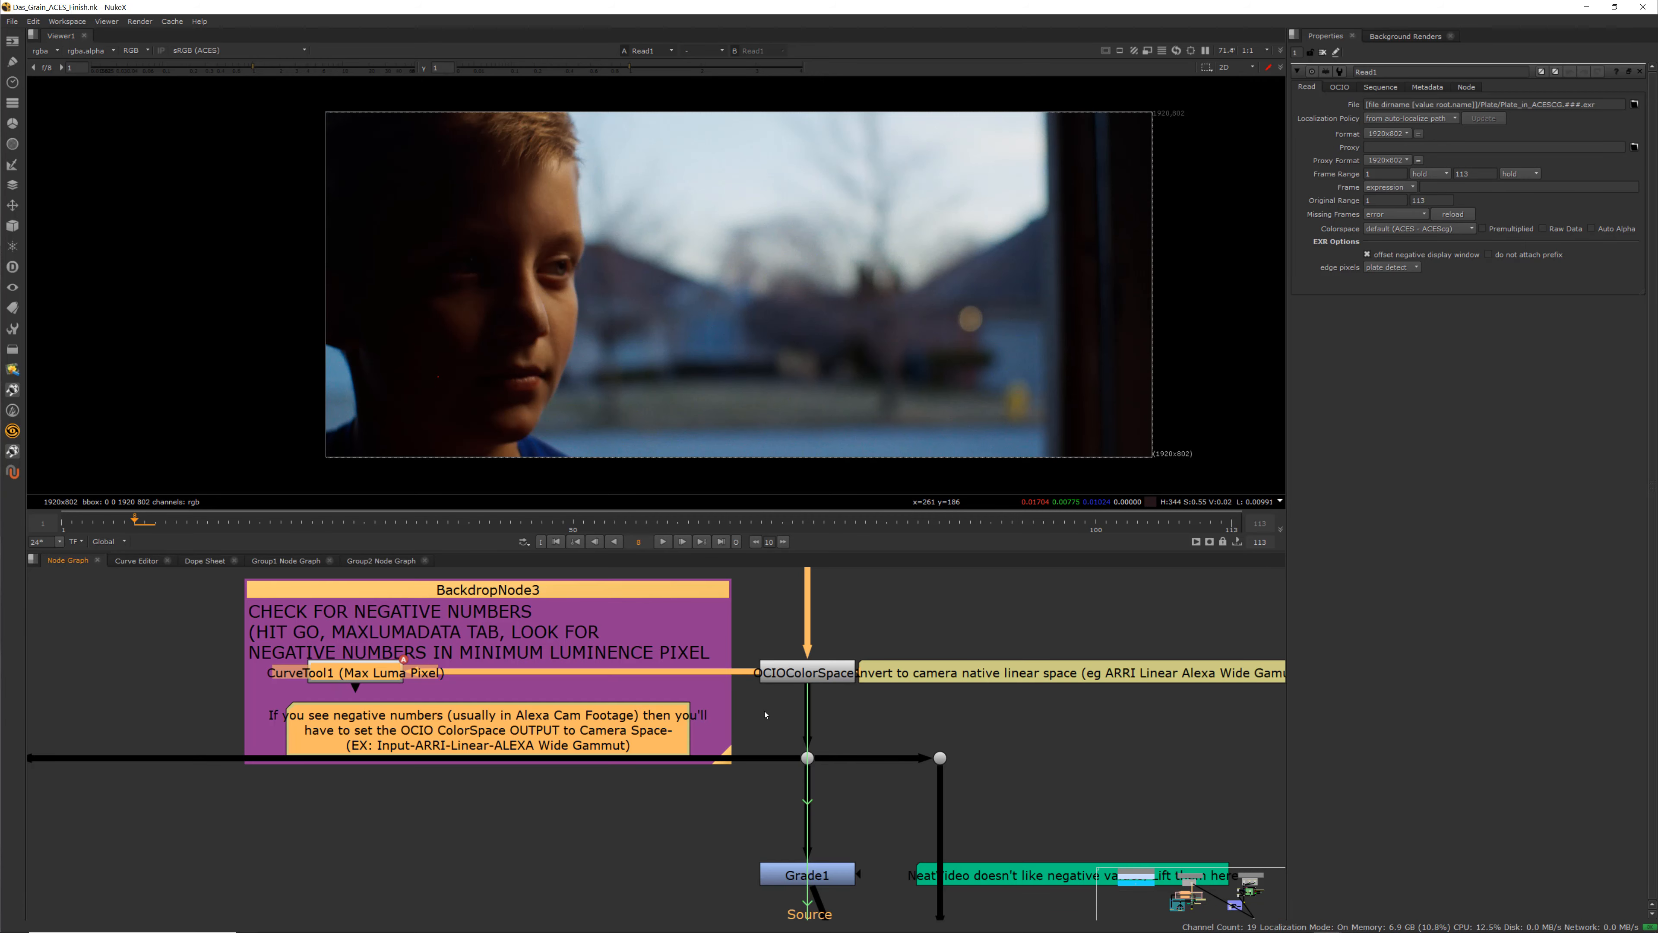
{"action": "middle_click_drag", "start_coordinate": [367, 696], "coordinate": [367, 742]}
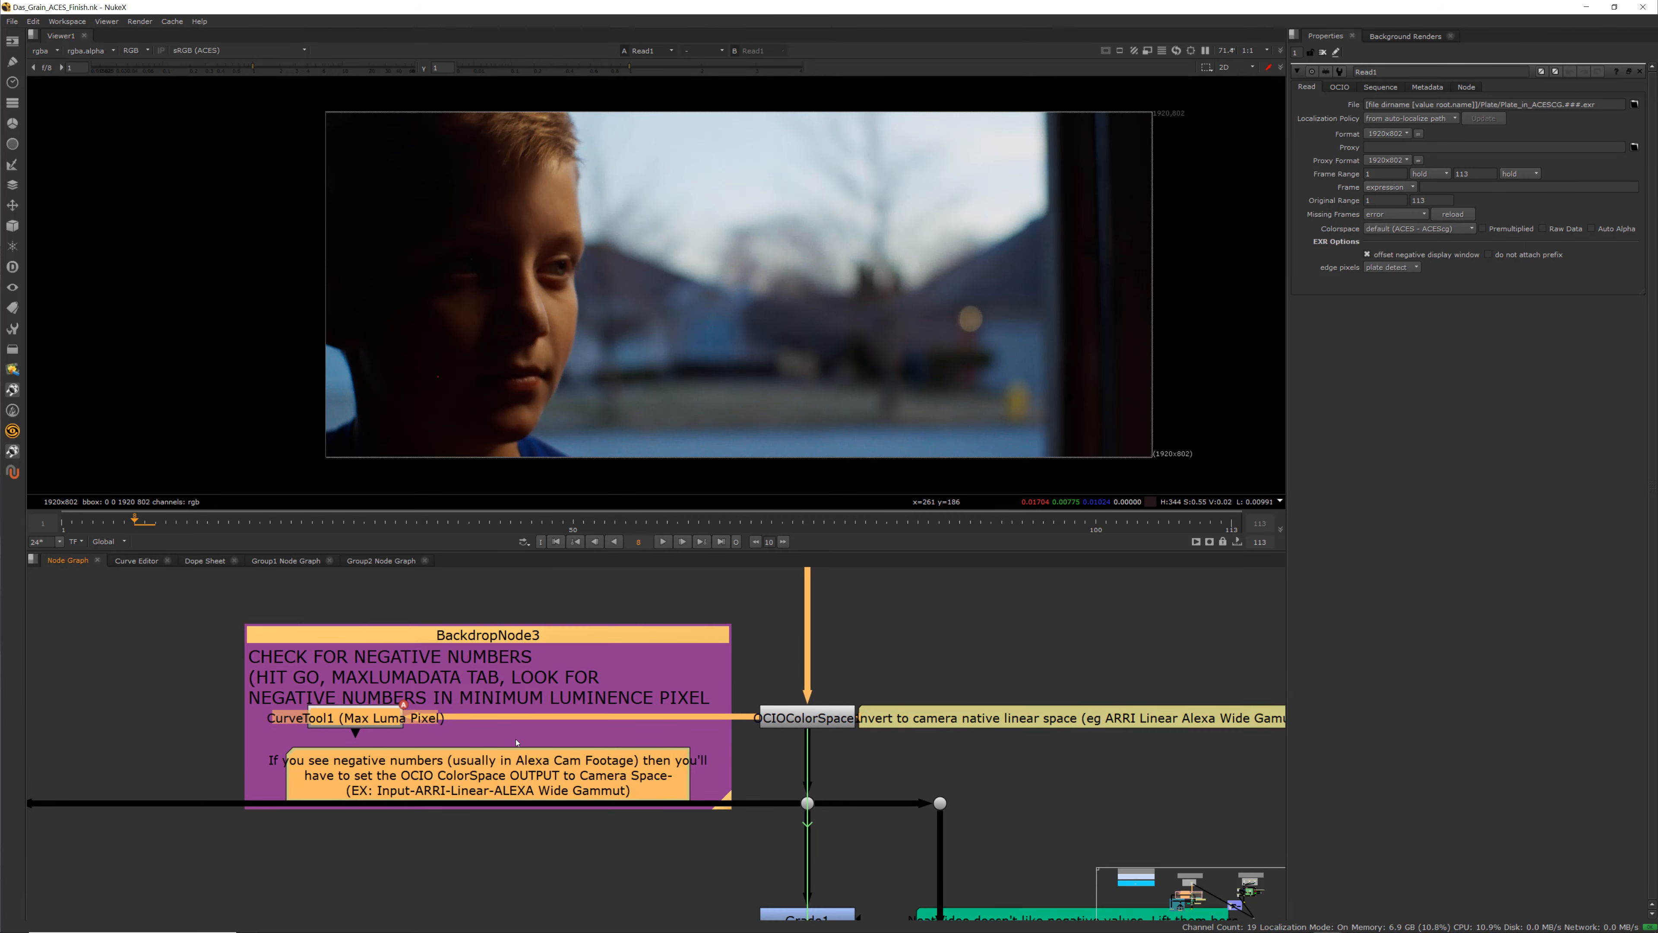
Zoom into the Check for Negative Numbers backdrop, view CurveTool1 in the viewer and open its properties
{"action": "scroll", "coordinate": [367, 742], "scroll_direction": "up", "scroll_amount": 1}
{"action": "left_click", "coordinate": [352, 716]}
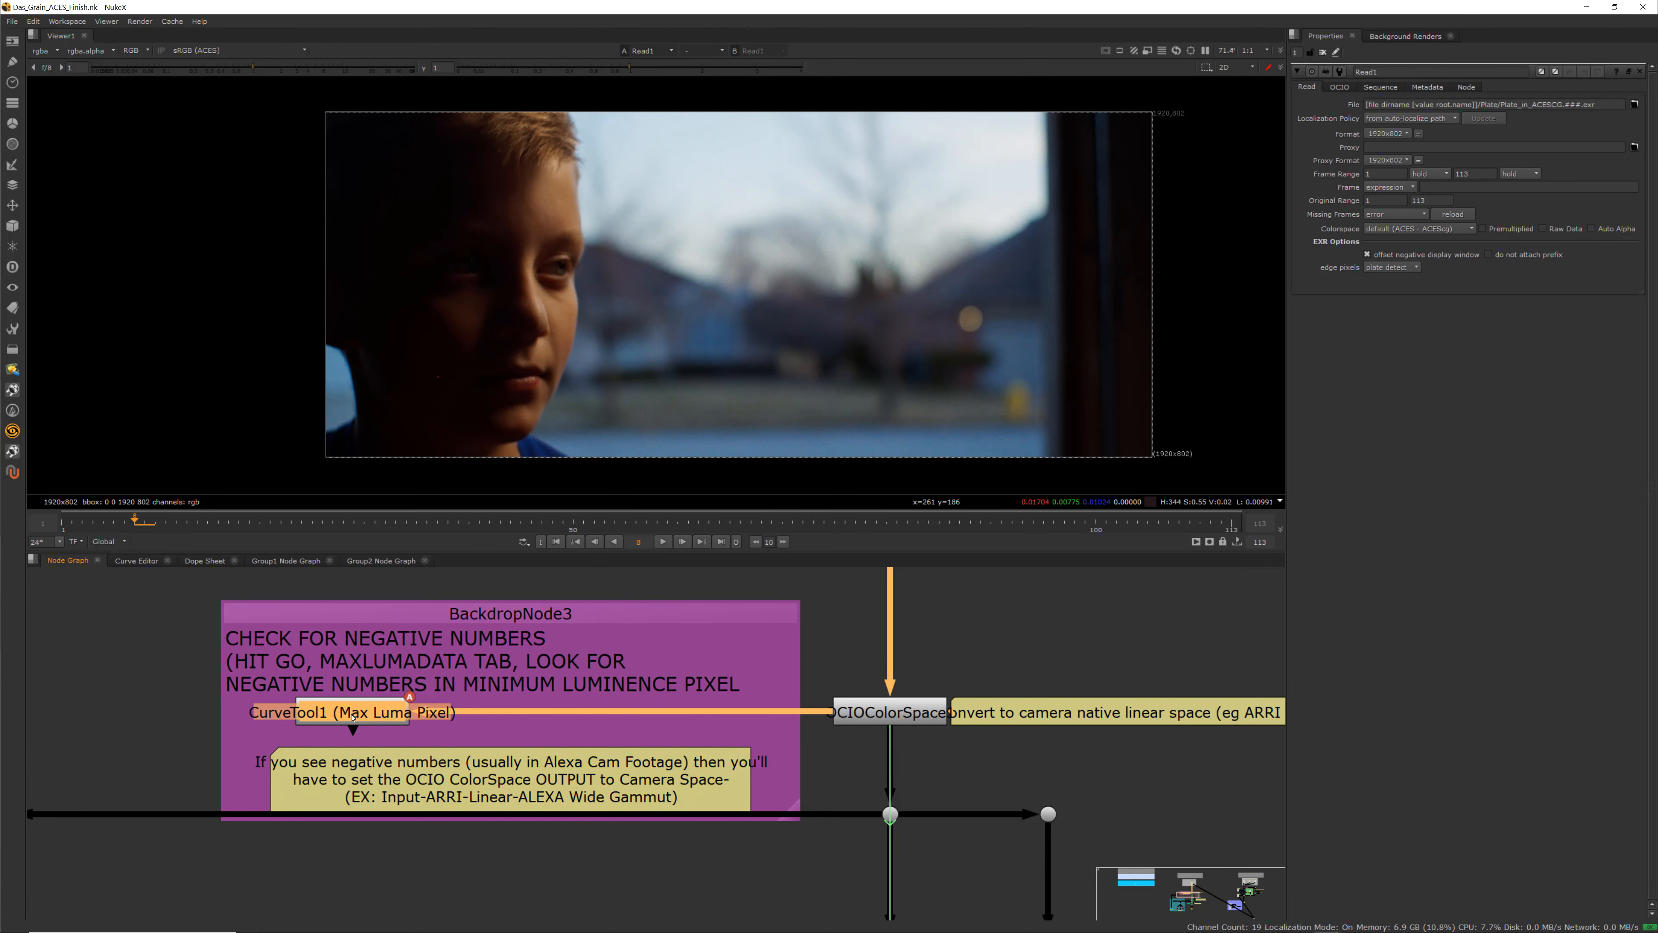
{"action": "key", "text": "1"}
{"action": "double_click", "coordinate": [352, 717]}
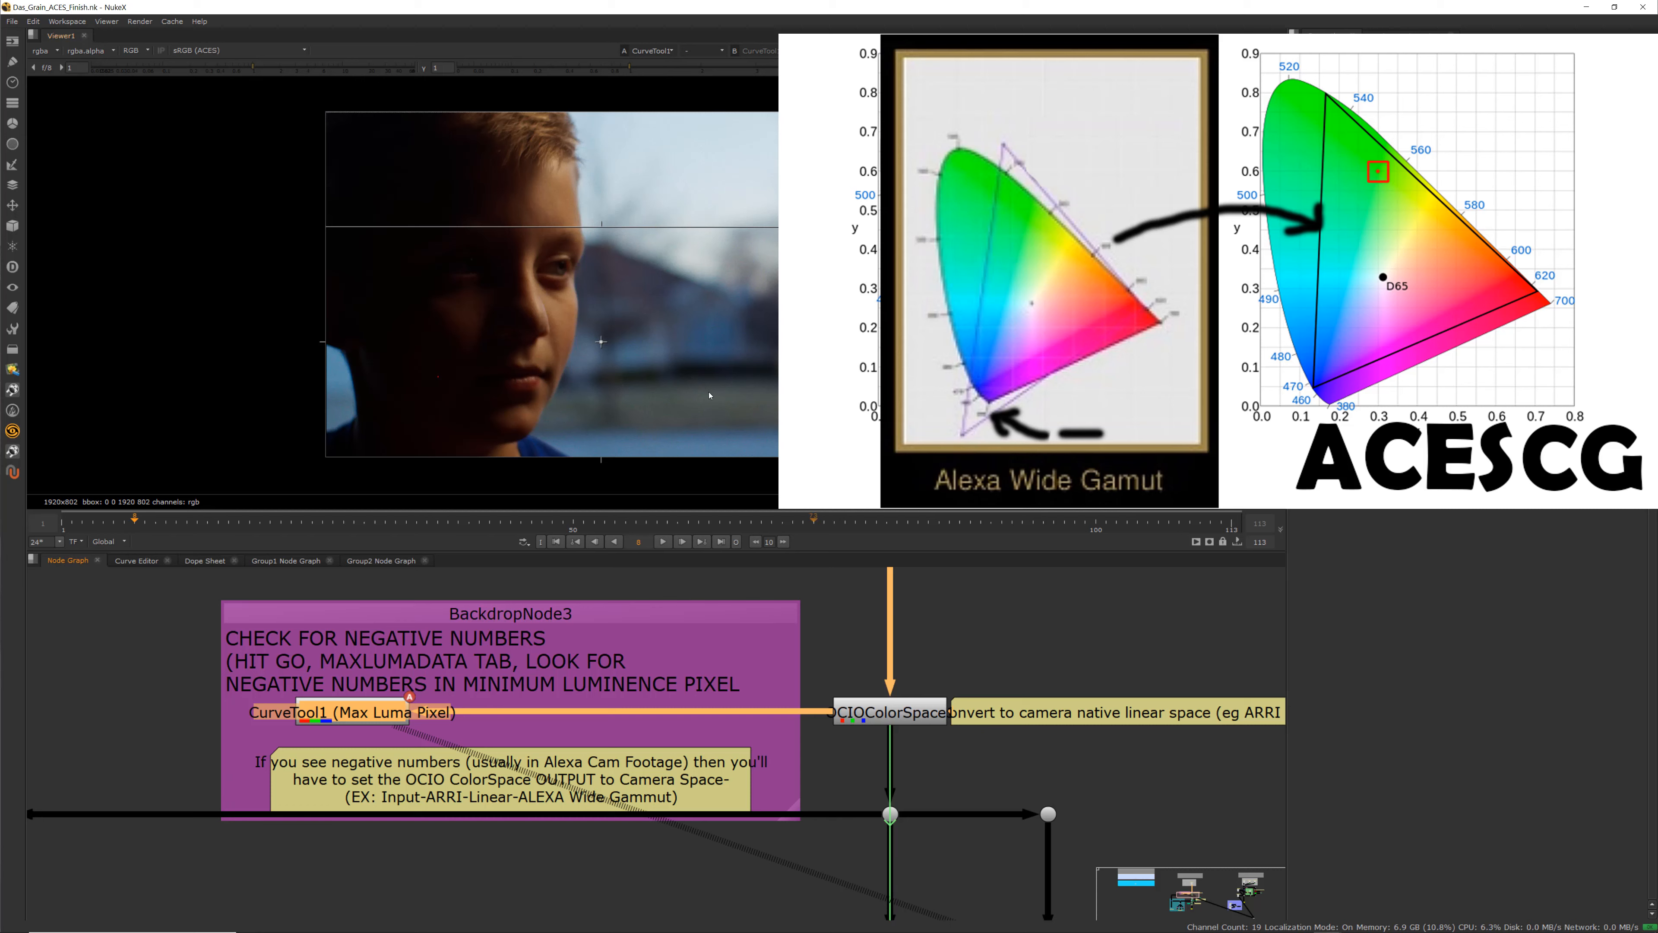
{"action": "left_click", "coordinate": [826, 660]}
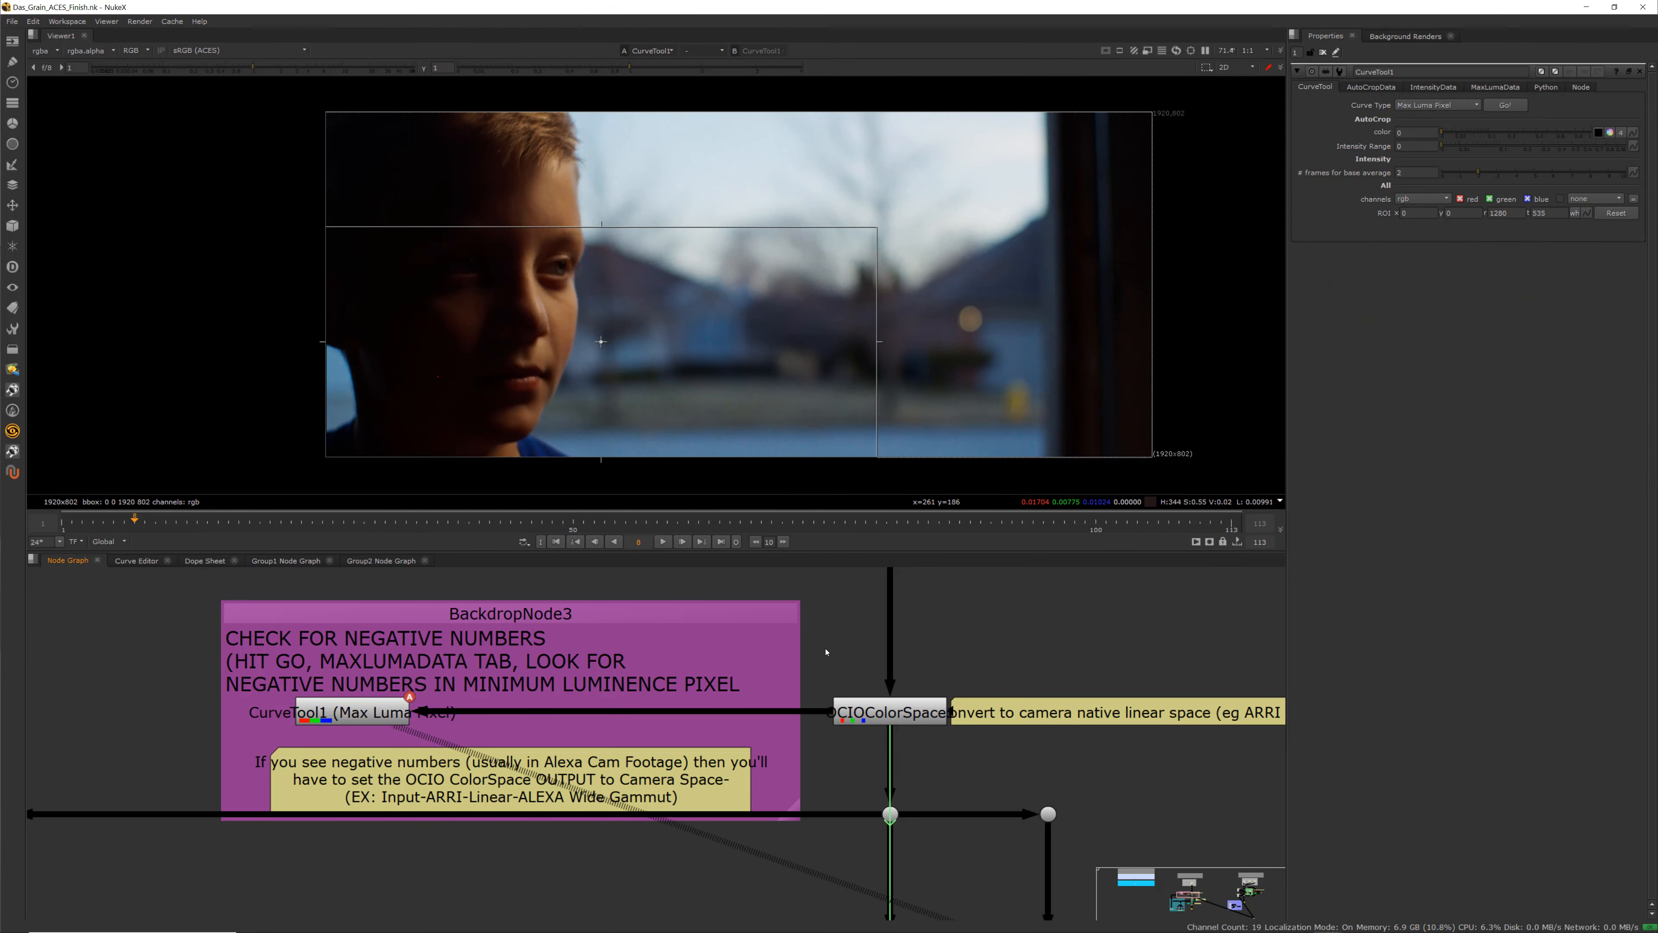
Open the Project Settings to inspect the OCIO color management and working space settings
{"action": "key", "text": "s"}
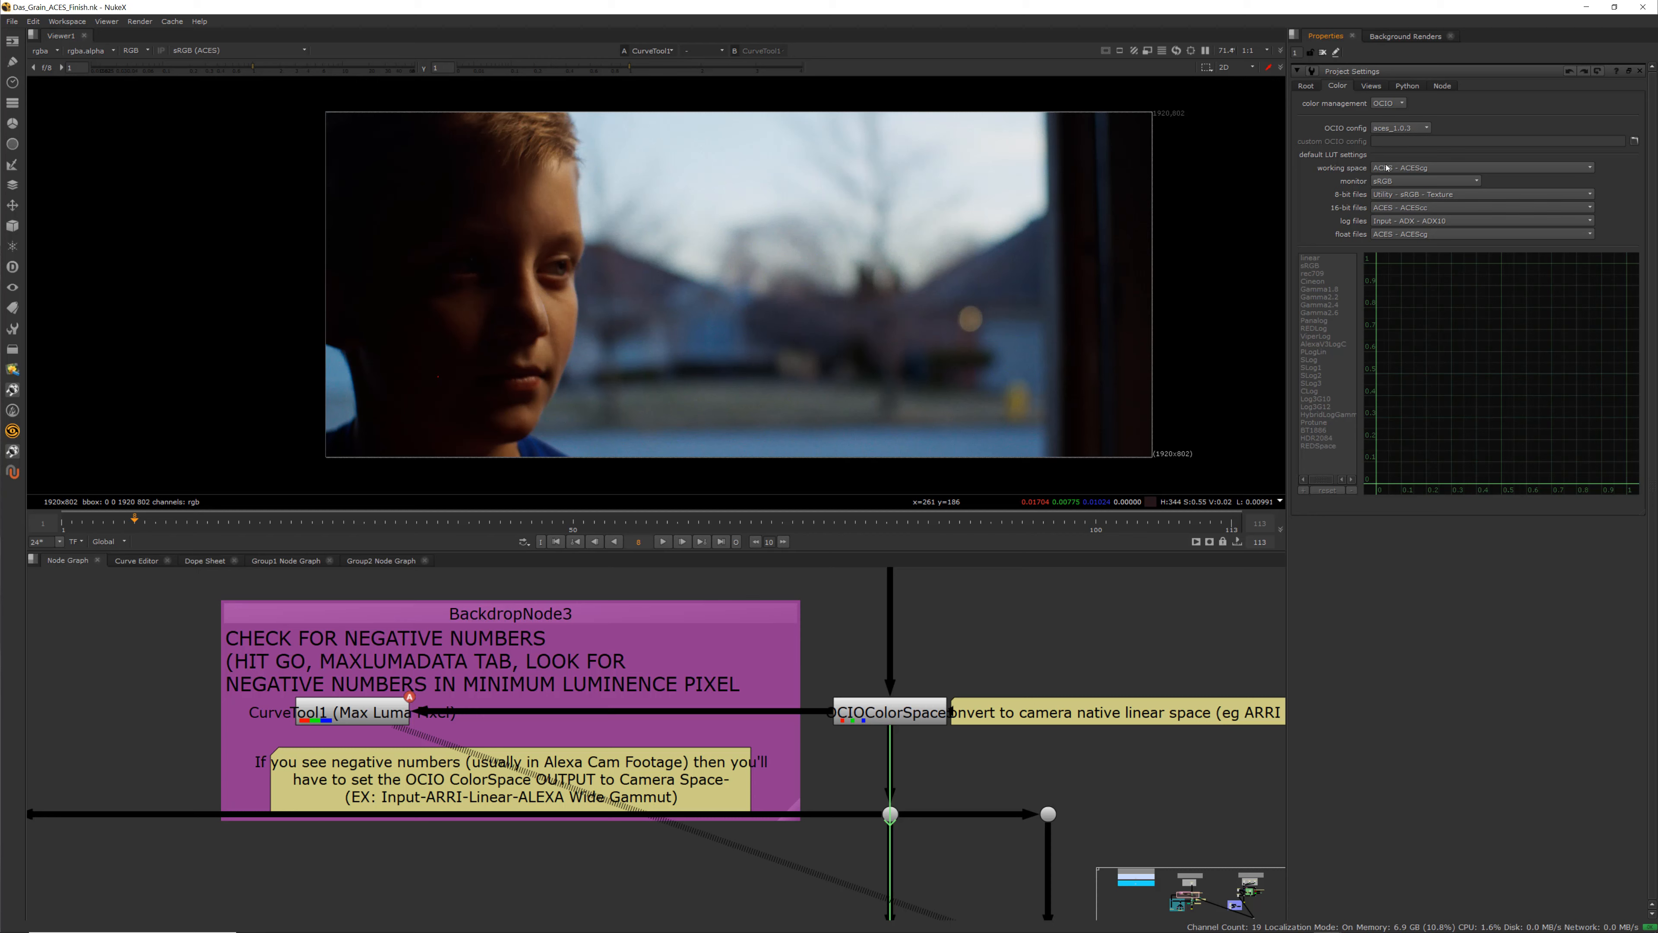
{"action": "left_click", "coordinate": [1389, 105]}
{"action": "left_click", "coordinate": [1389, 103]}
{"action": "scroll", "coordinate": [570, 725], "scroll_direction": "down", "scroll_amount": 3}
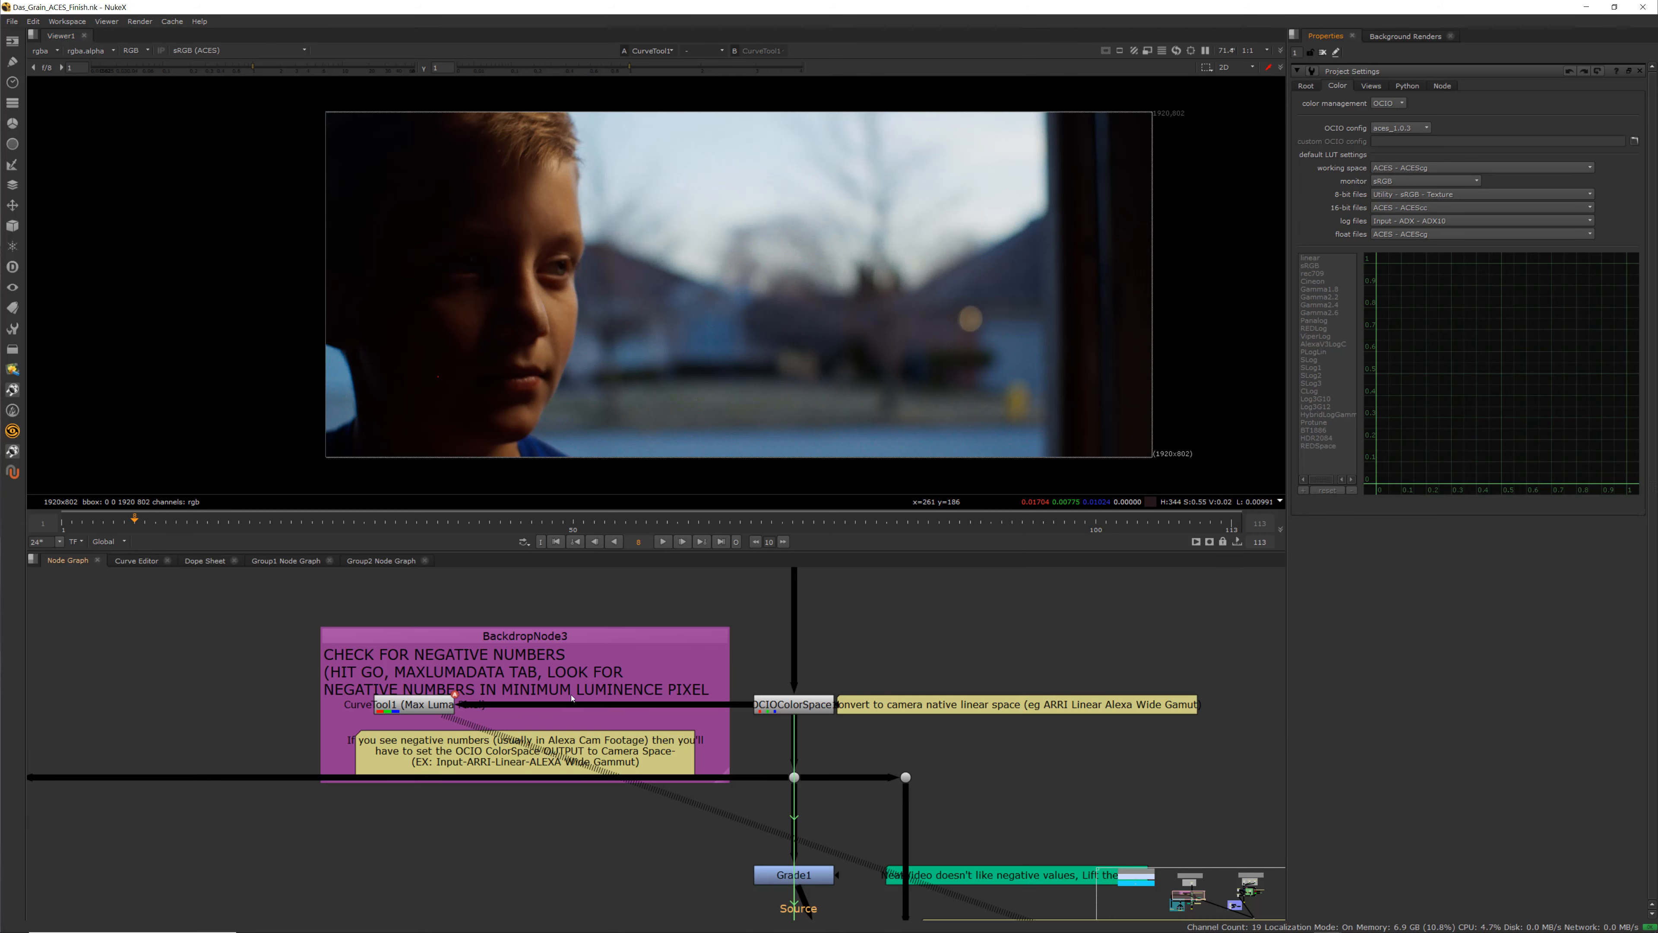
{"action": "scroll", "coordinate": [468, 711], "scroll_direction": "up", "scroll_amount": 5}
Reopen CurveTool1's properties, reset its ROI to the full frame, and execute Go over frames 1 to 113
{"action": "double_click", "coordinate": [468, 710]}
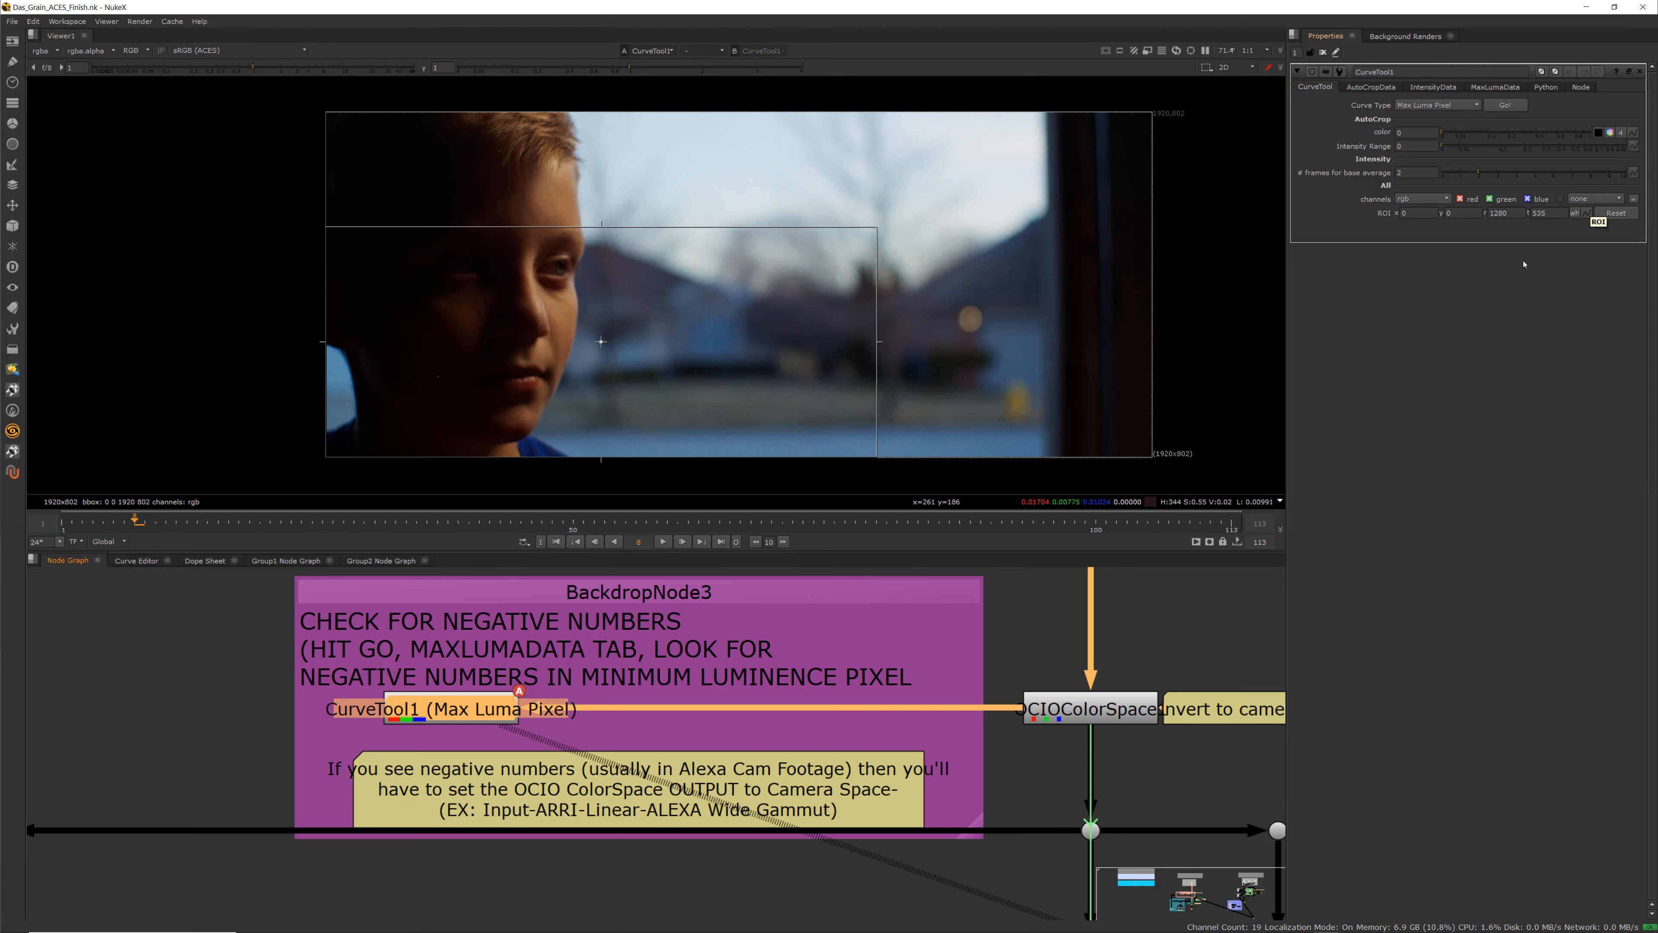
{"action": "left_click", "coordinate": [1612, 214]}
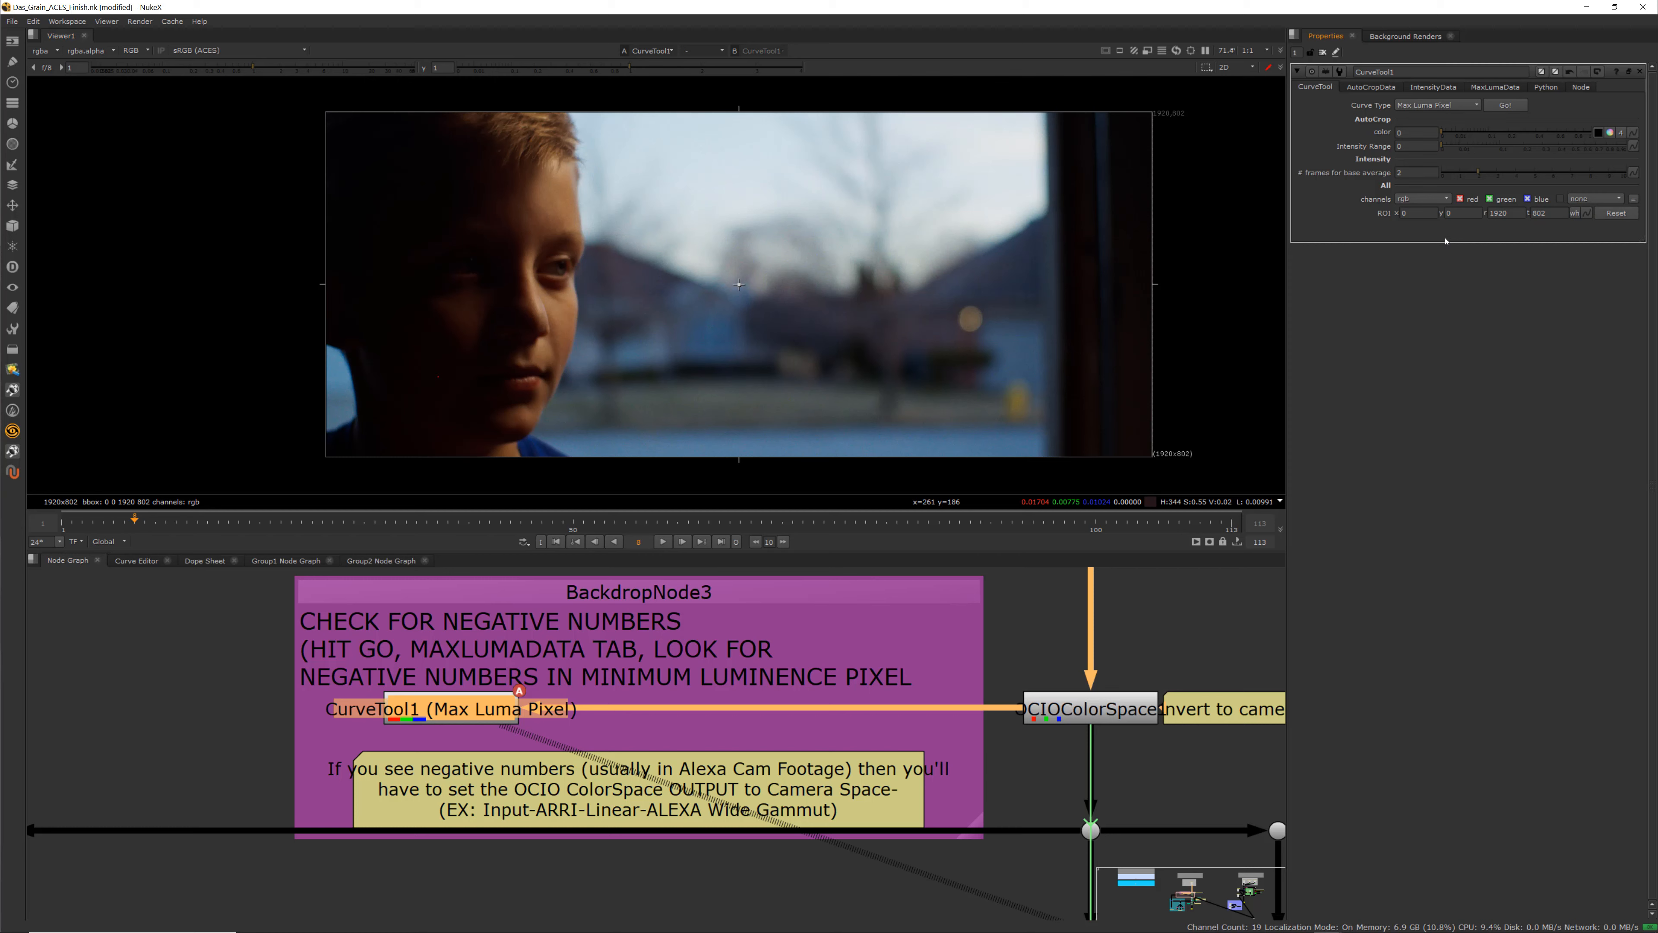
{"action": "left_click", "coordinate": [1505, 105]}
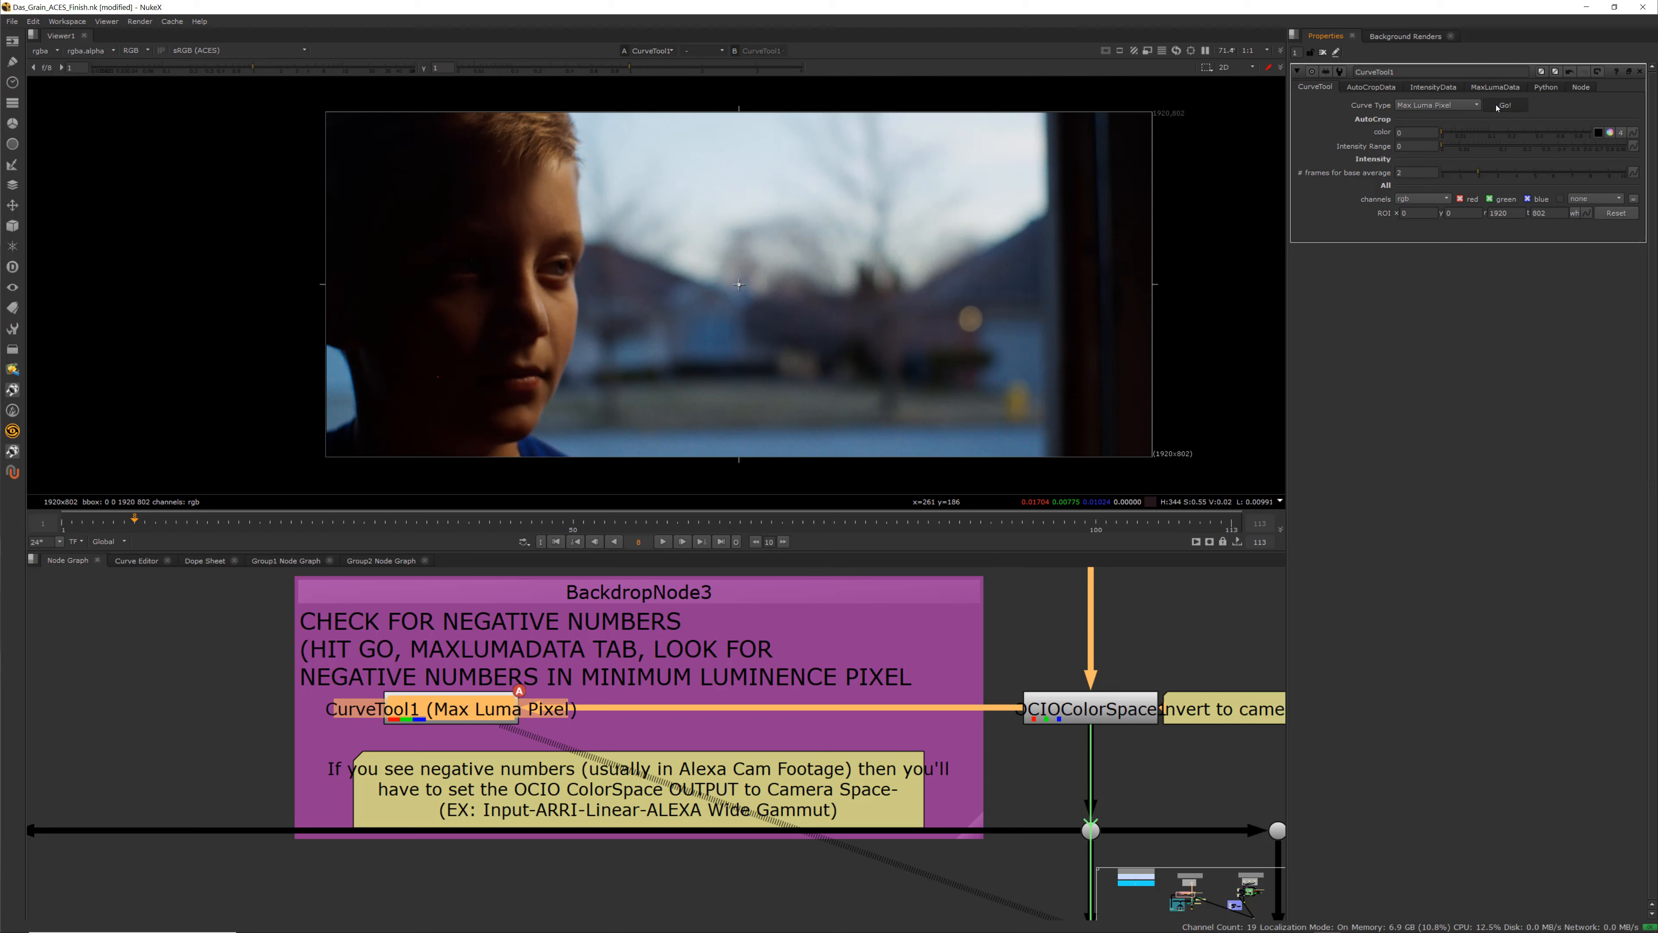
{"action": "left_click", "coordinate": [815, 485]}
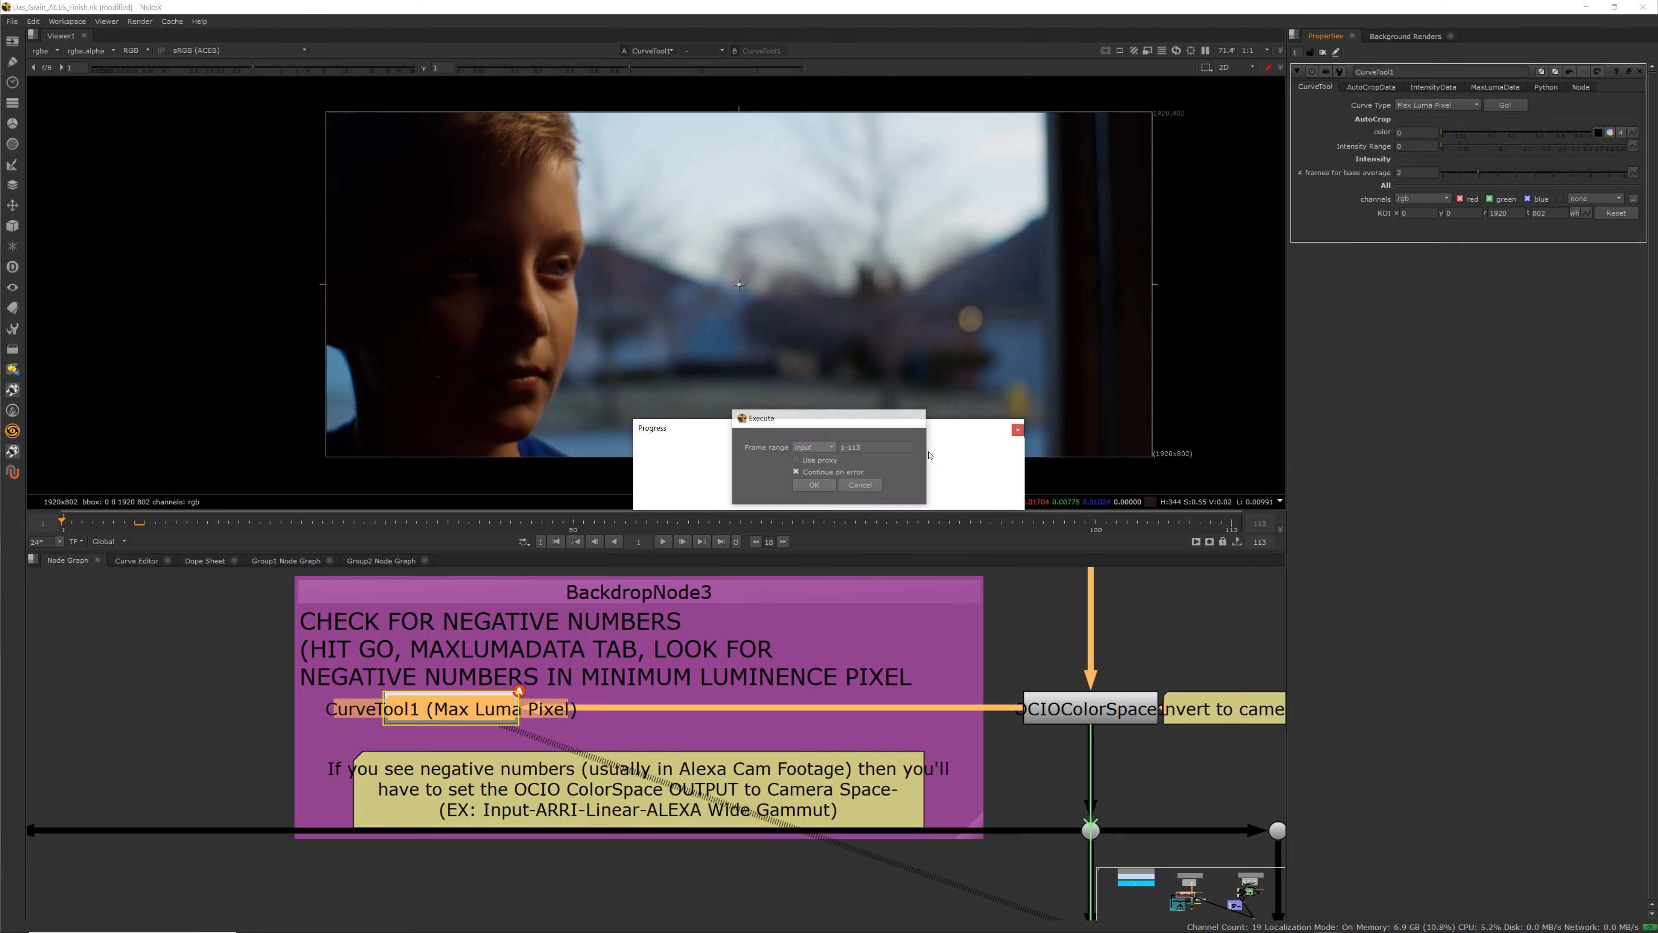
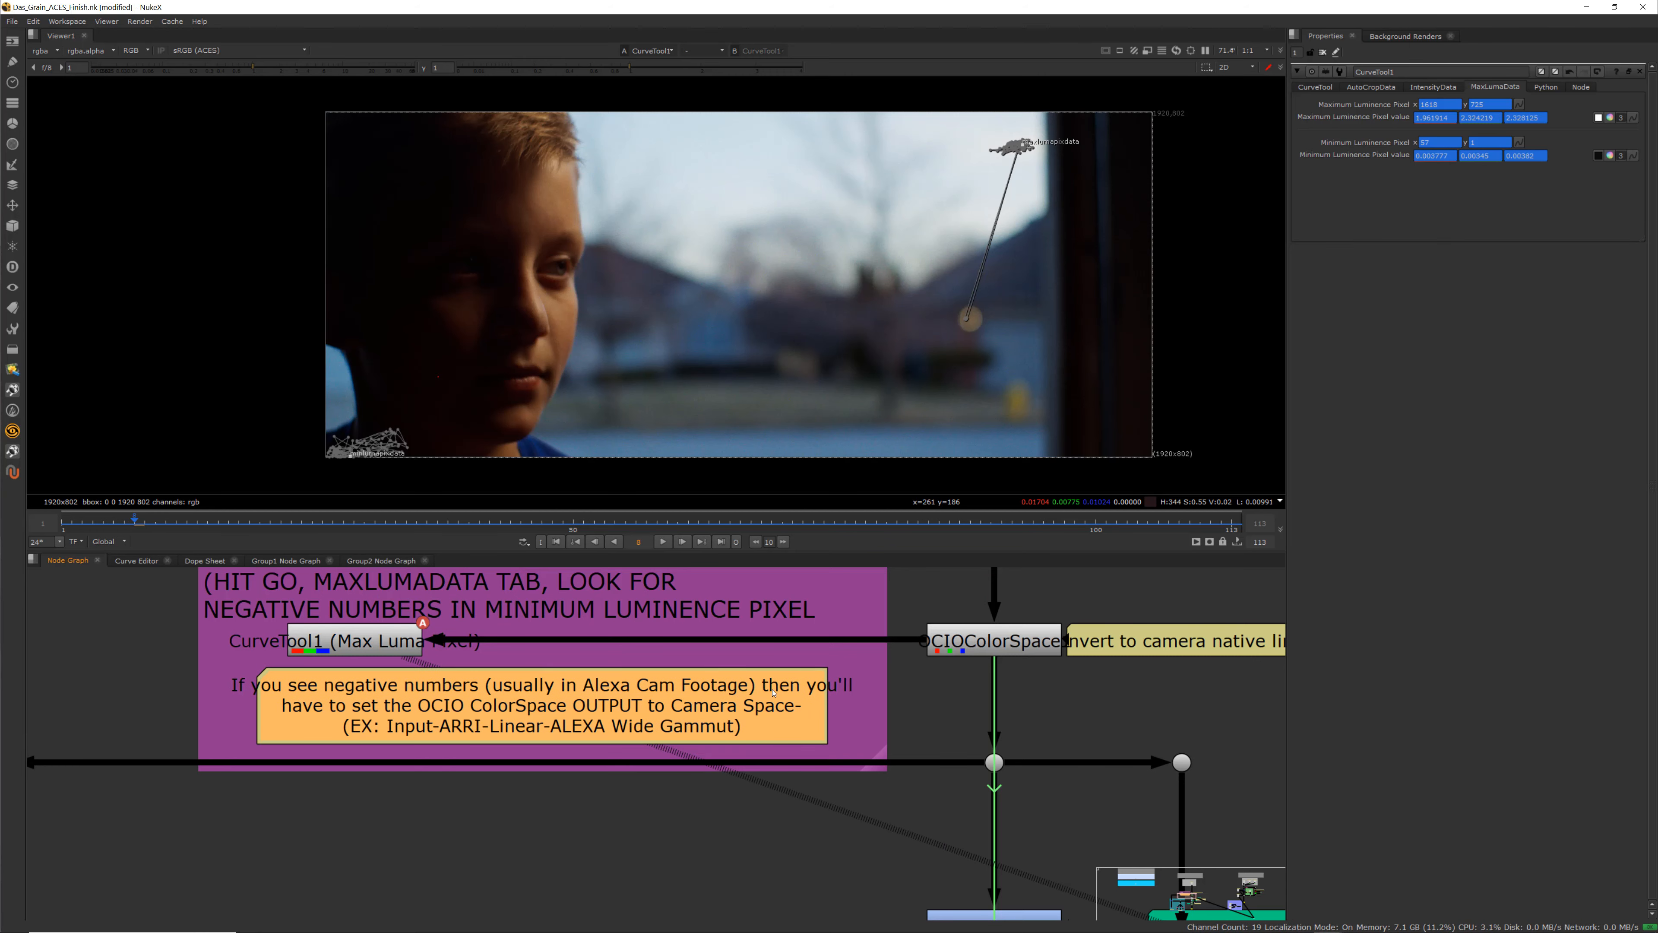
Pan and zoom around the node graph to survey the negative-number check, grade nodes and QC backdrop
{"action": "scroll", "coordinate": [660, 680], "scroll_direction": "down", "scroll_amount": 3}
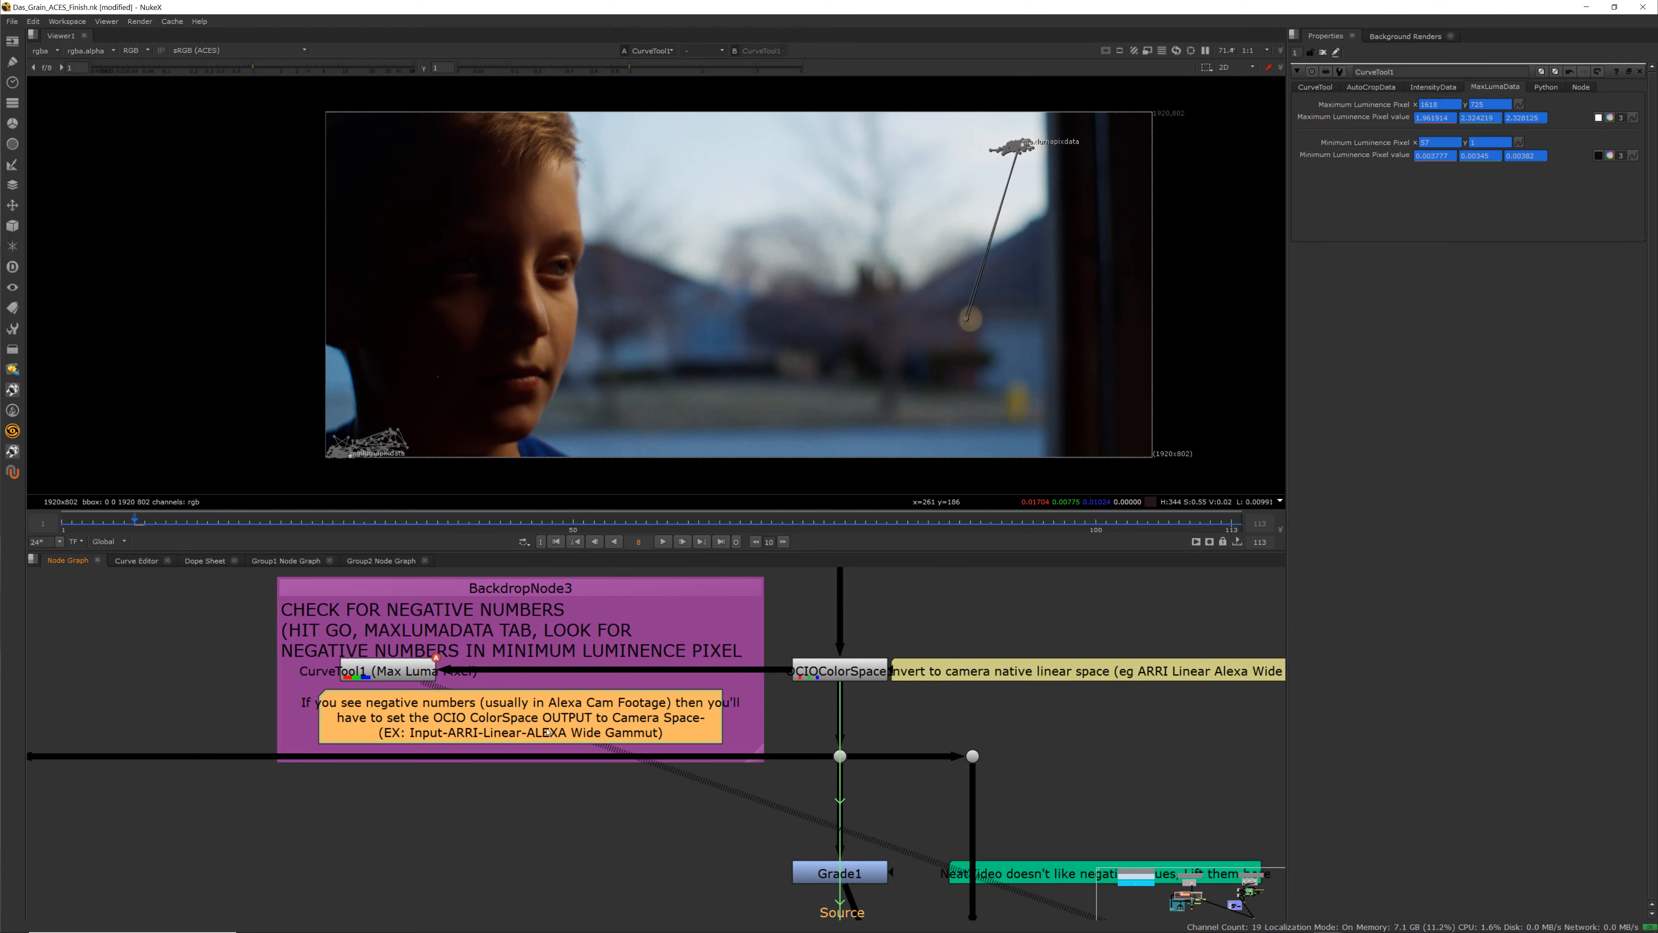
{"action": "scroll", "coordinate": [683, 726], "scroll_direction": "down", "scroll_amount": 5}
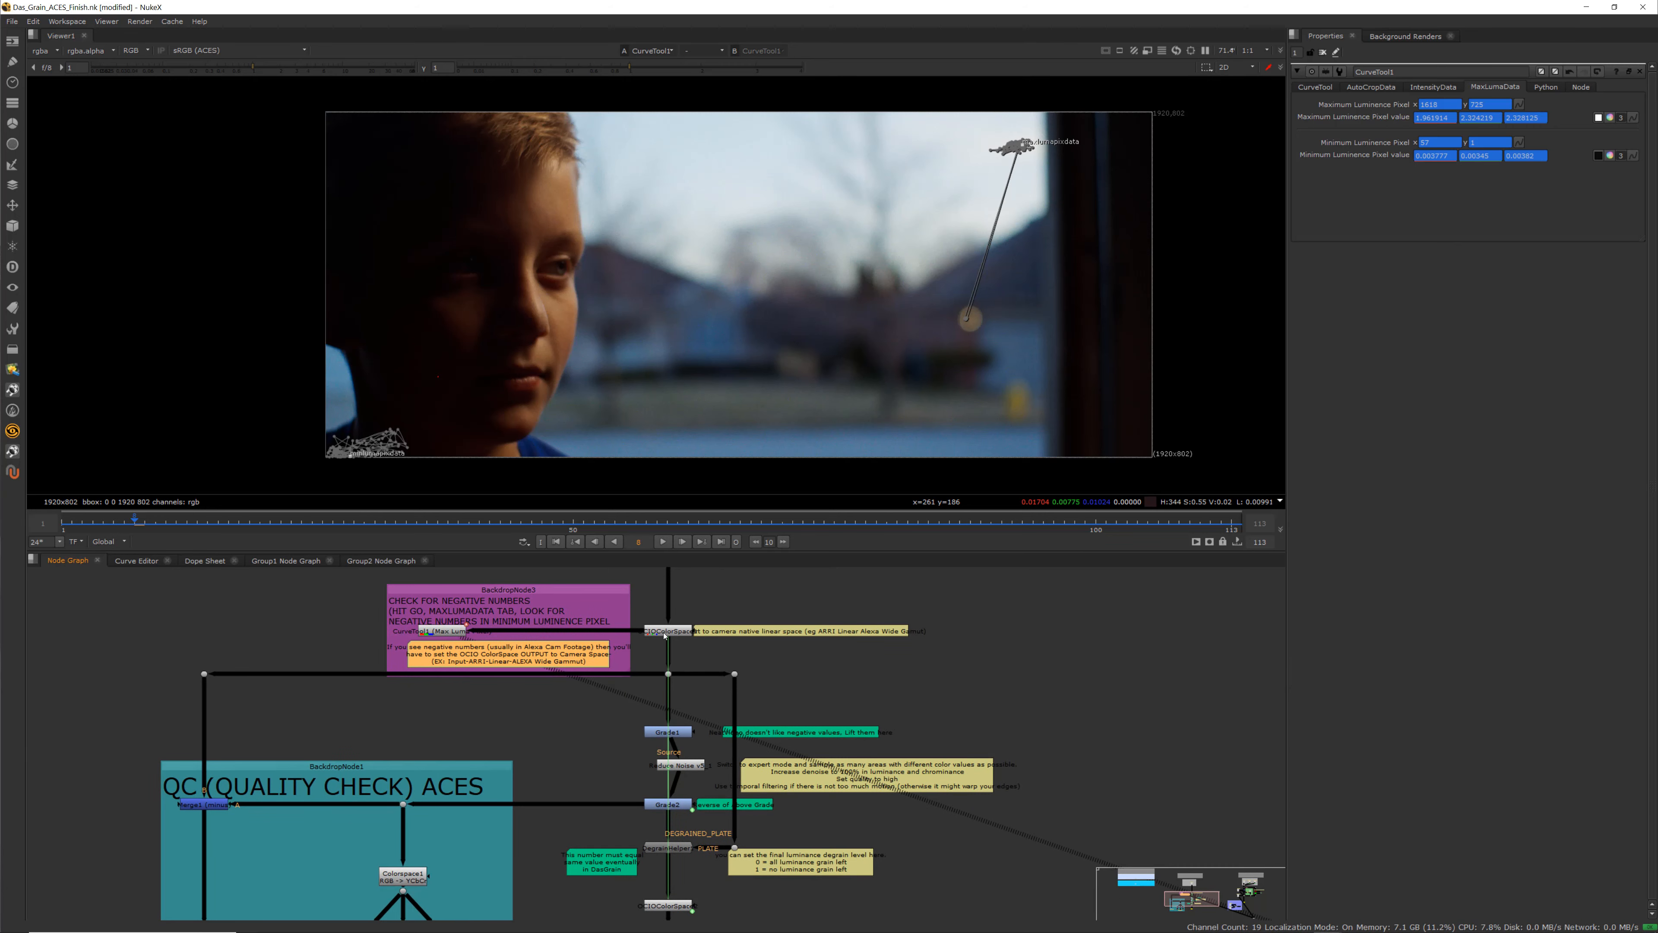
{"action": "scroll", "coordinate": [670, 631], "scroll_direction": "up", "scroll_amount": 3}
{"action": "scroll", "coordinate": [668, 694], "scroll_direction": "down", "scroll_amount": 4}
{"action": "scroll", "coordinate": [672, 787], "scroll_direction": "up", "scroll_amount": 4}
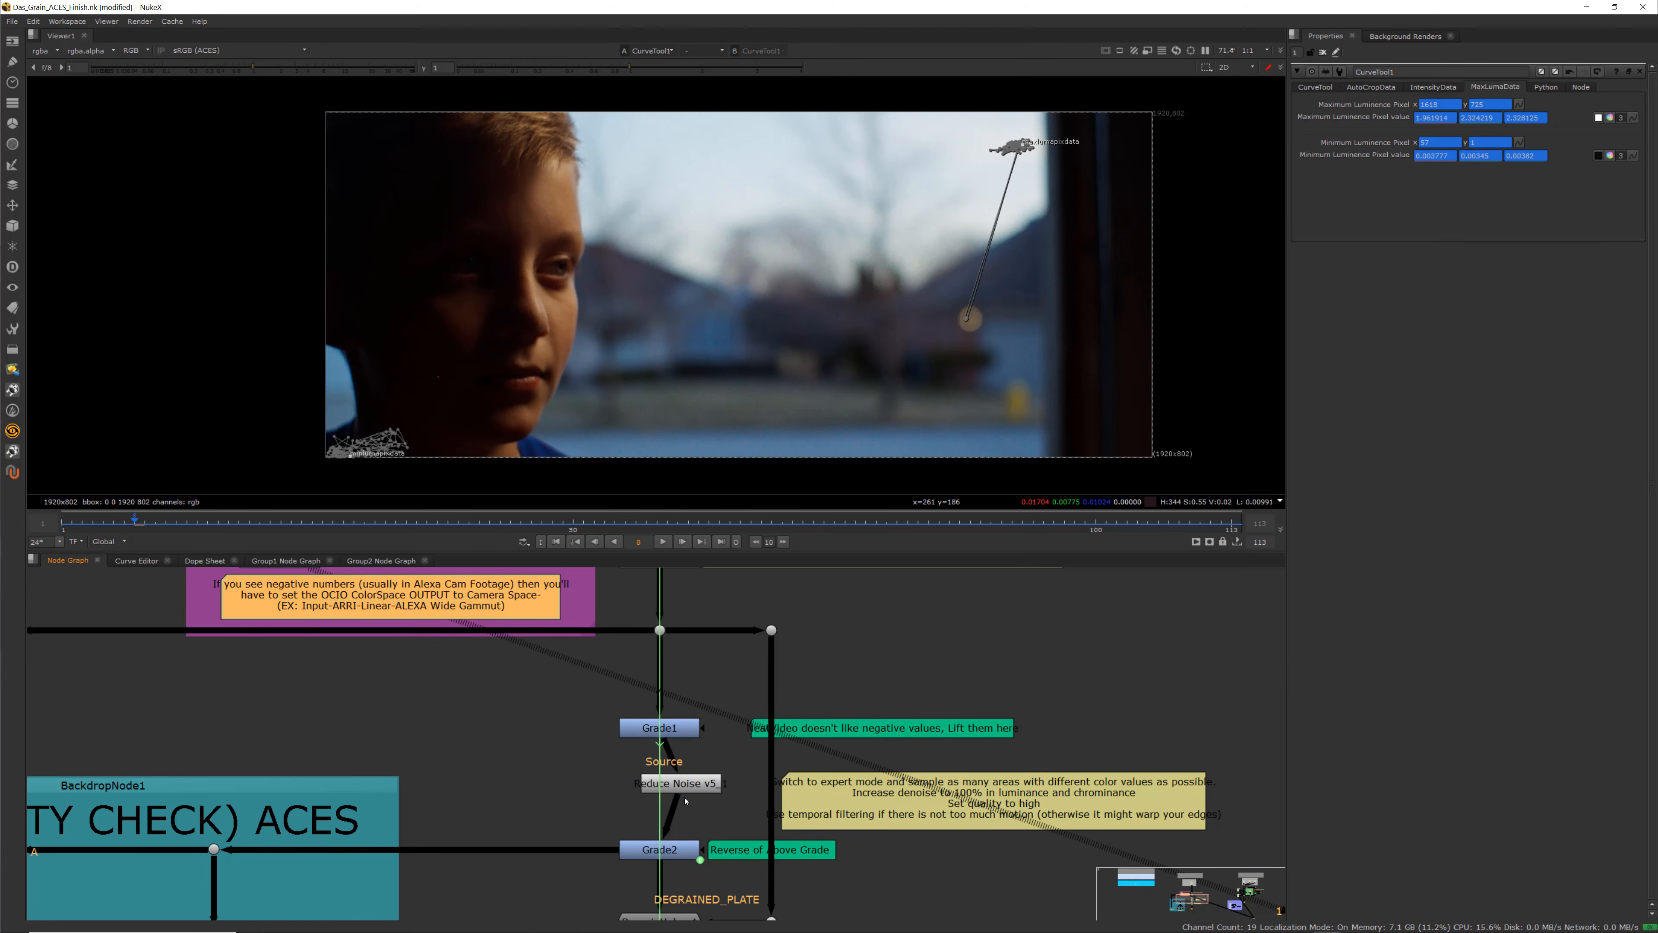
{"action": "scroll", "coordinate": [617, 726], "scroll_direction": "down", "scroll_amount": 3}
{"action": "middle_click_drag", "start_coordinate": [630, 652], "coordinate": [633, 703]}
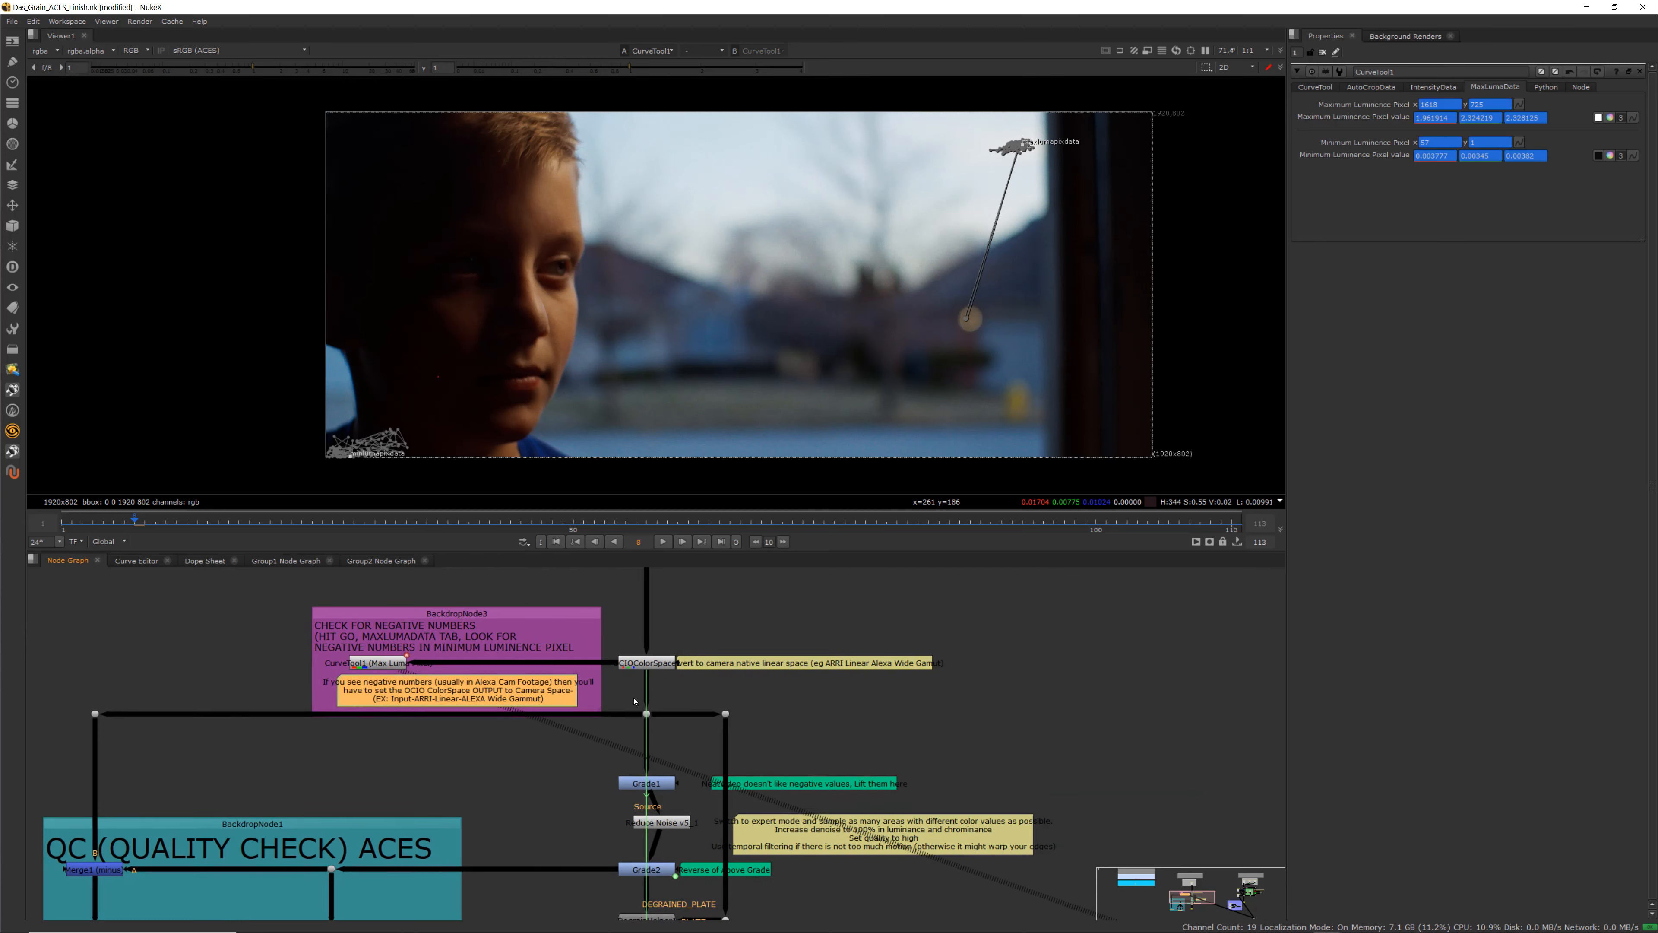
{"action": "scroll", "coordinate": [634, 673], "scroll_direction": "up", "scroll_amount": 3}
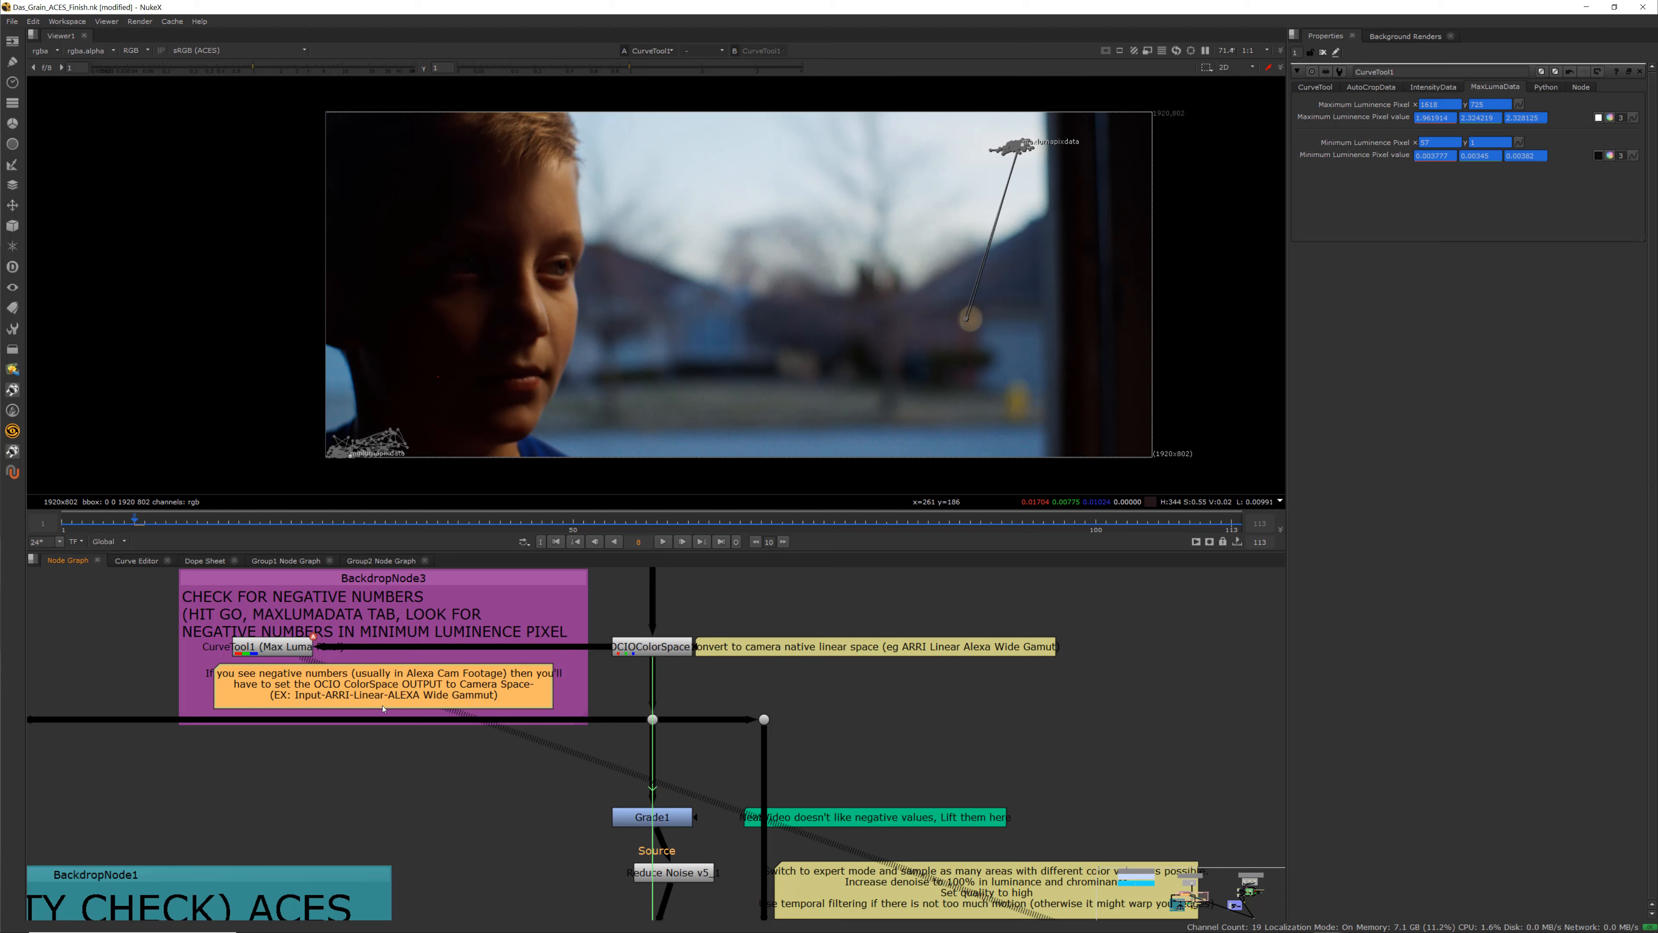
Set OCIOColorSpace1's output color space to Input - ARRI - Linear - ALEXA Wide Gamut
{"action": "left_click", "coordinate": [644, 648]}
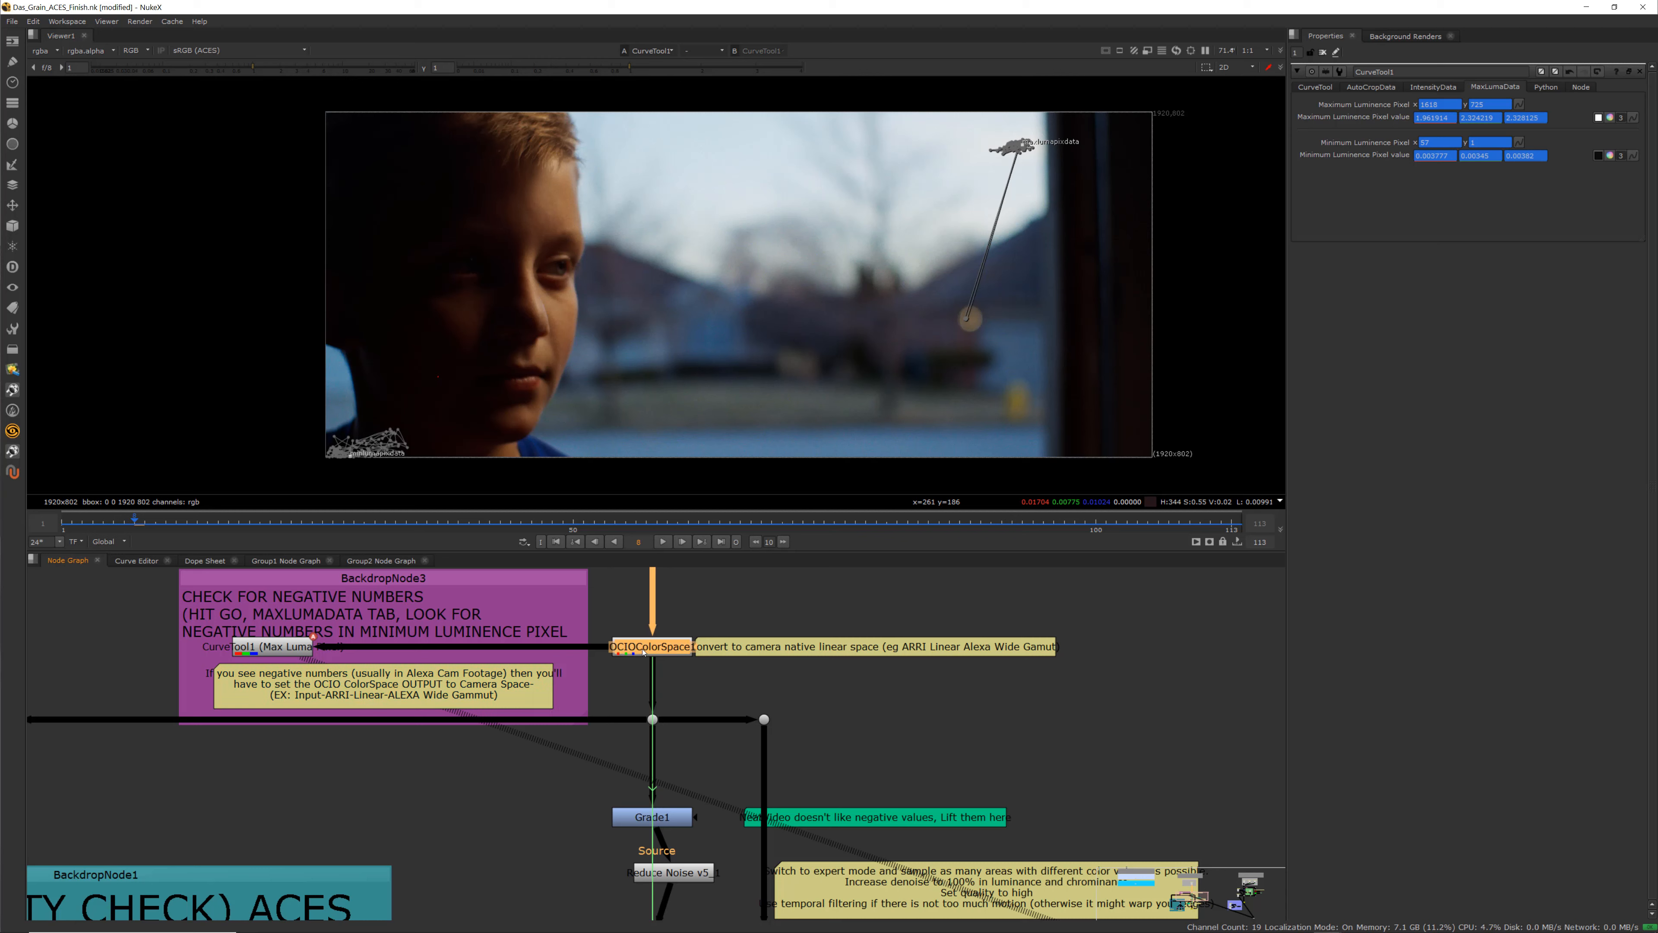
{"action": "scroll", "coordinate": [607, 677], "scroll_direction": "down", "scroll_amount": 3}
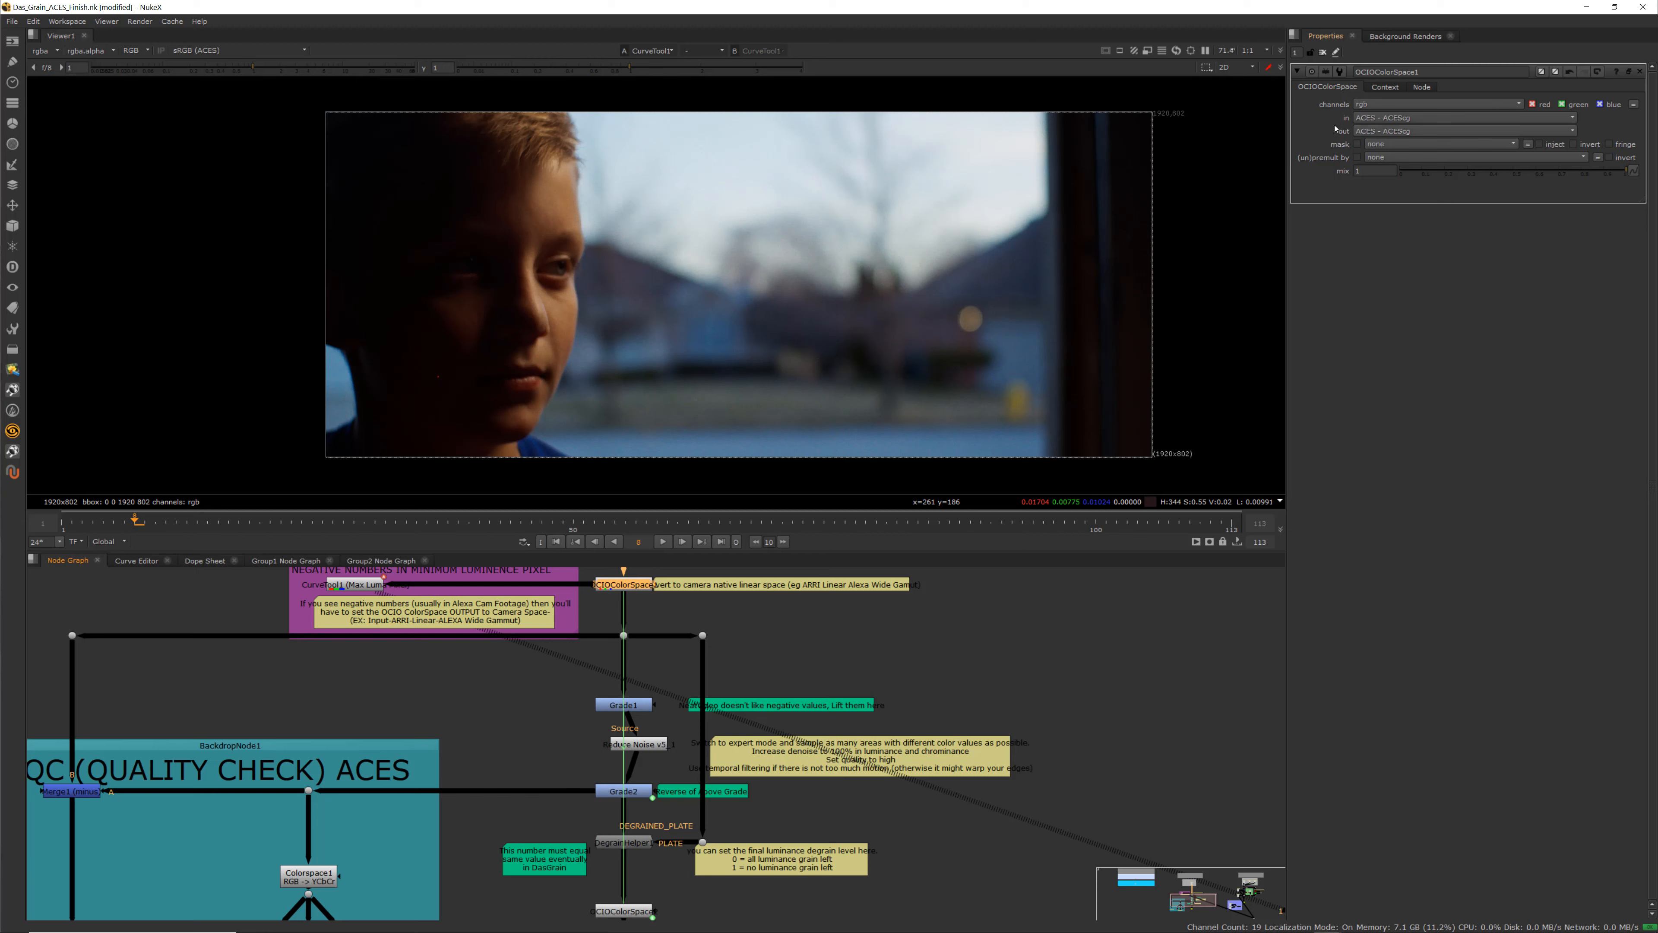
{"action": "left_click", "coordinate": [1370, 134]}
{"action": "mouse_move", "coordinate": [1380, 147]}
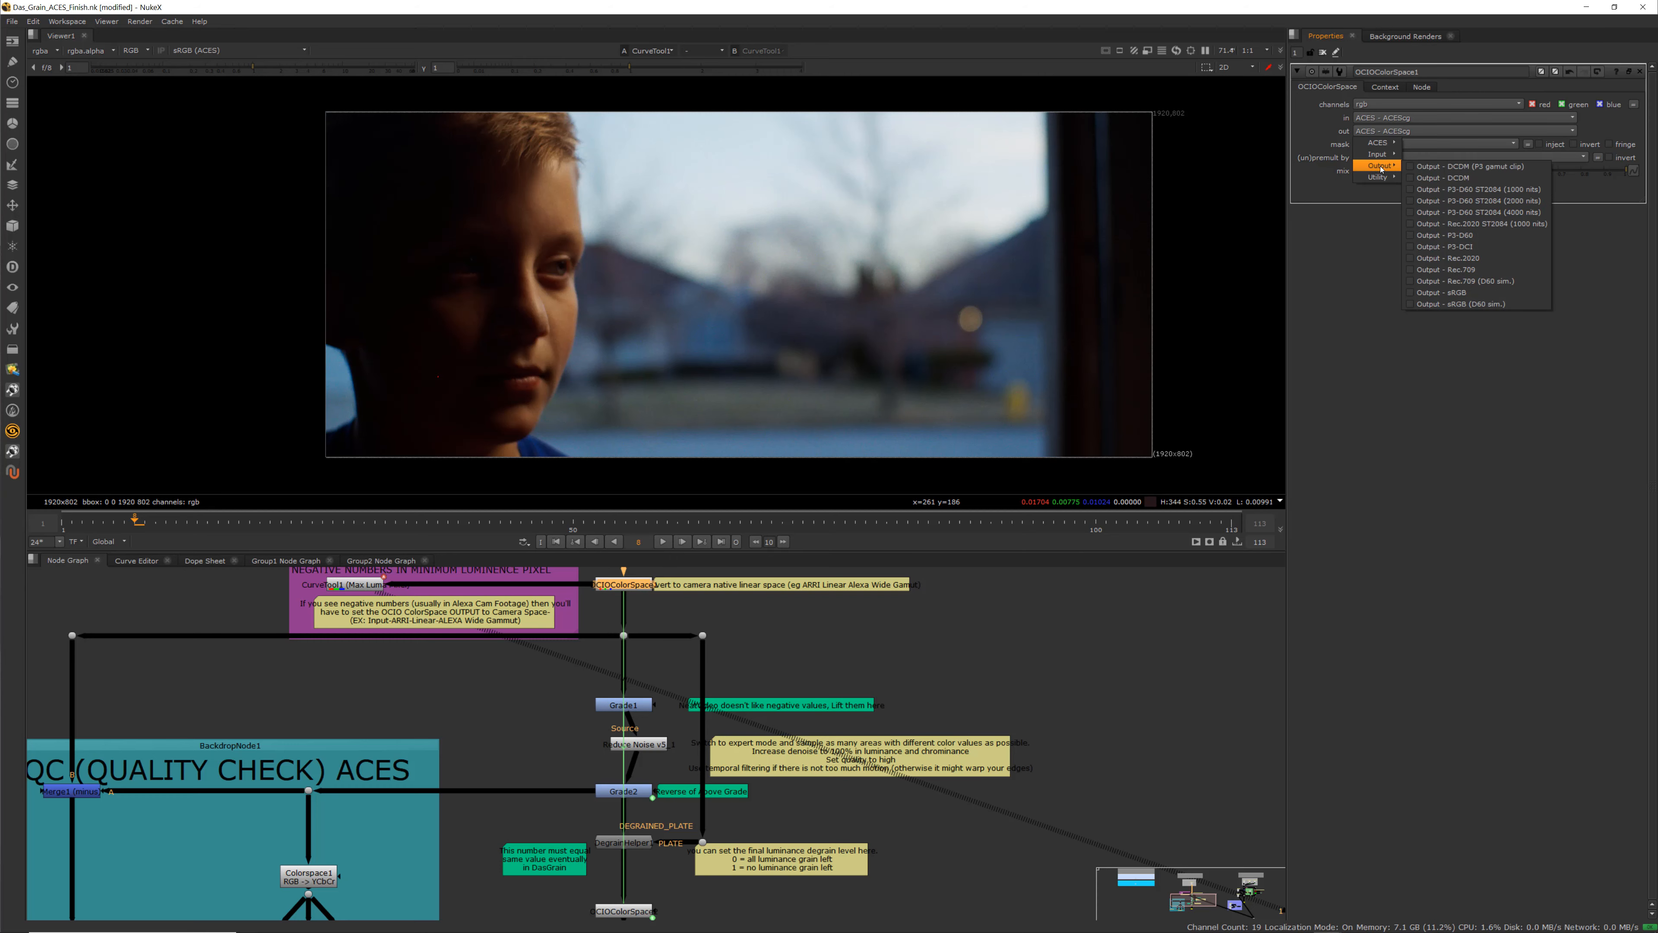
{"action": "mouse_move", "coordinate": [1435, 167]}
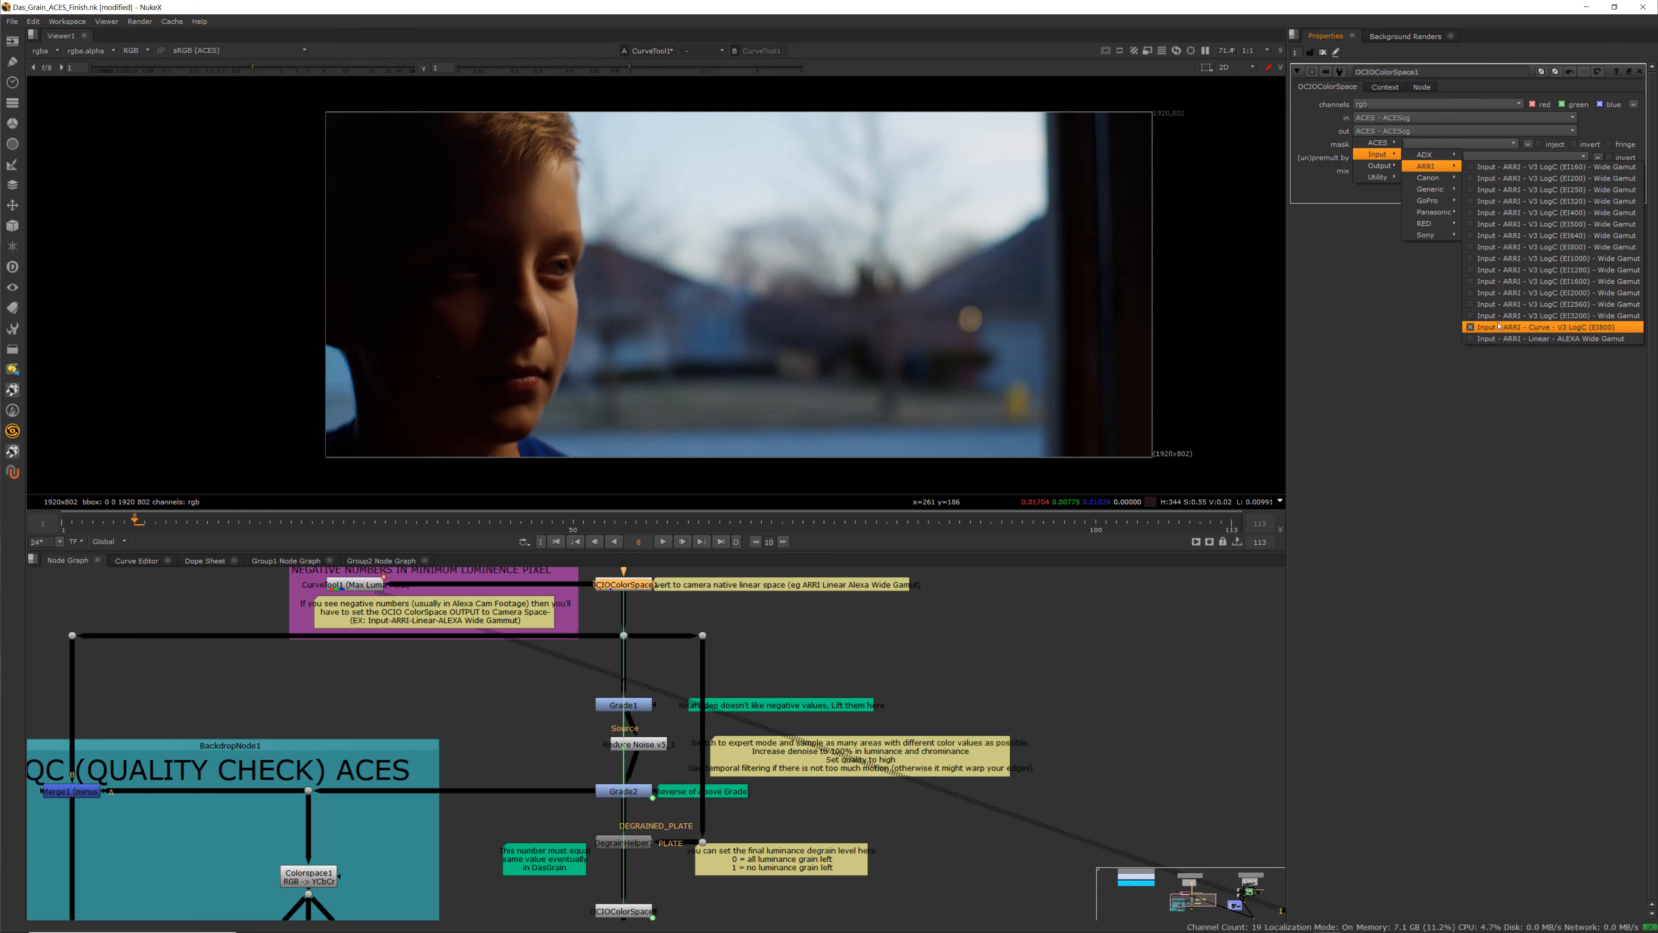
{"action": "left_click", "coordinate": [1519, 339]}
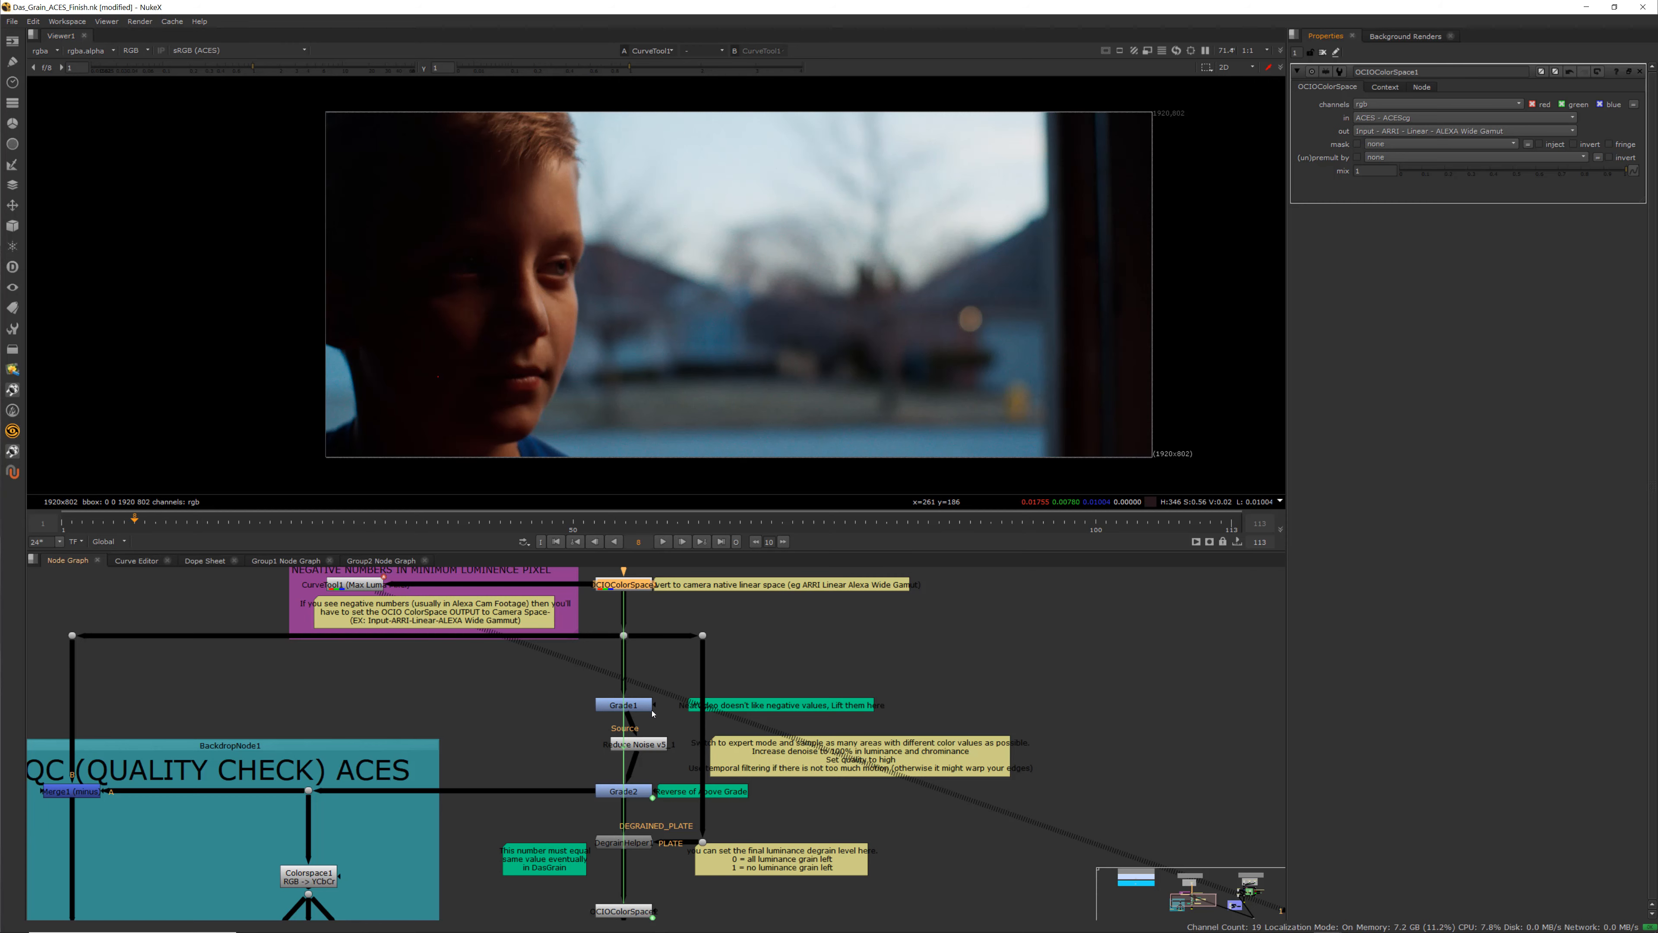
Open OCIOColorSpace2's properties to inspect its input and output color spaces
{"action": "scroll", "coordinate": [588, 777], "scroll_direction": "up", "scroll_amount": 5}
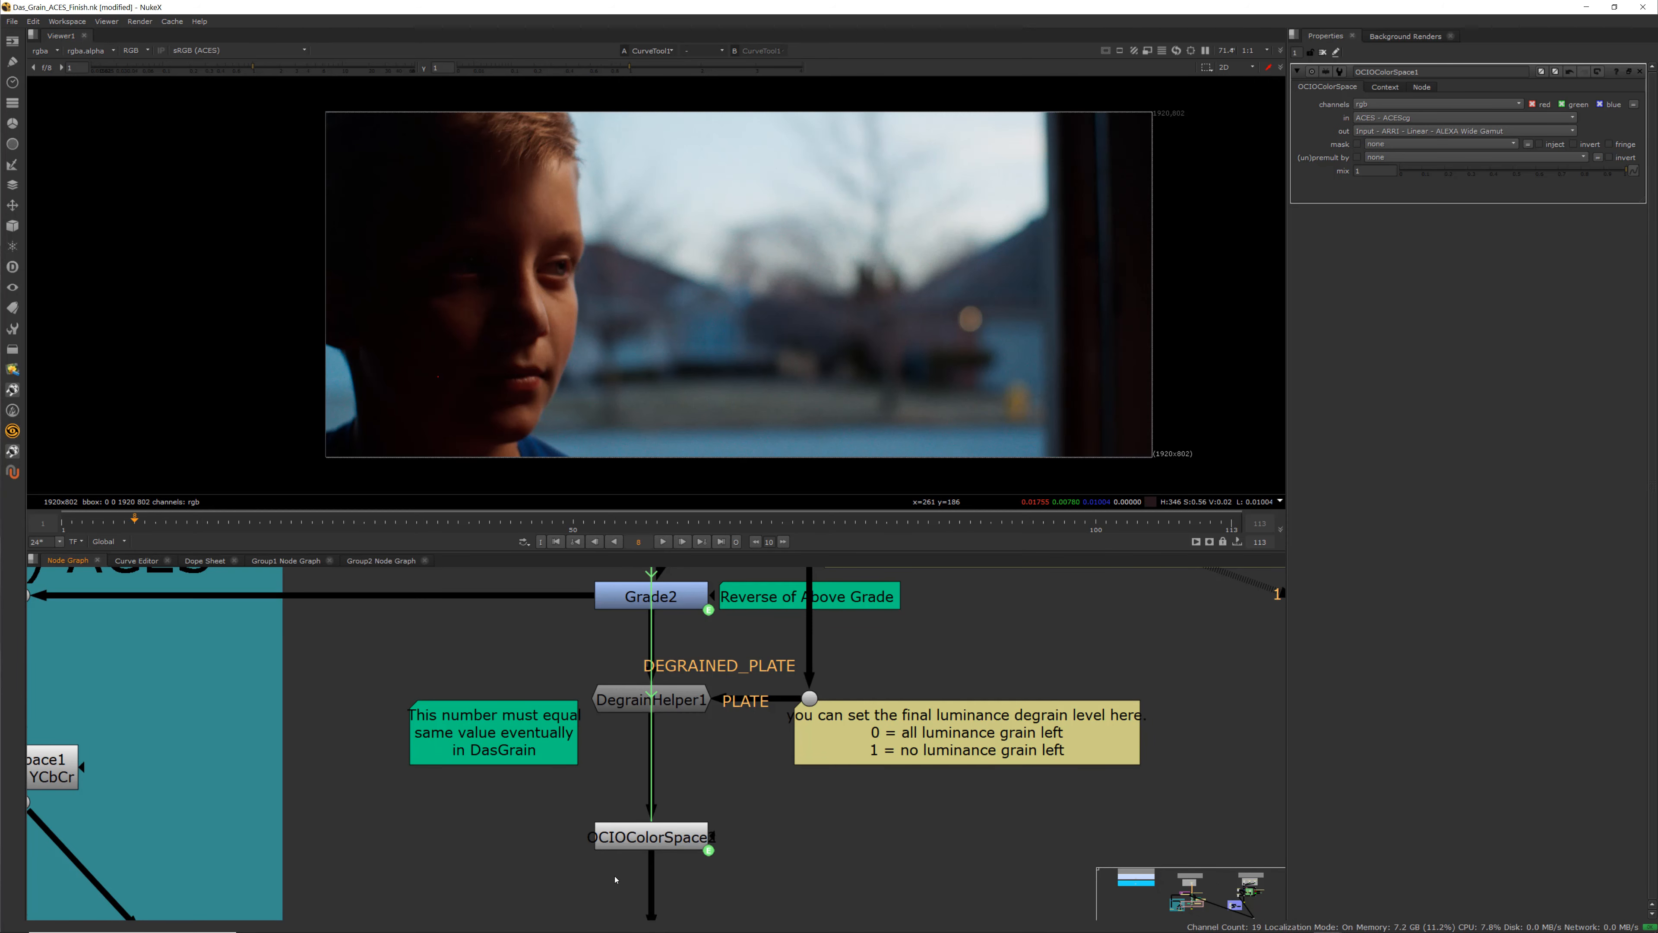
{"action": "double_click", "coordinate": [627, 839]}
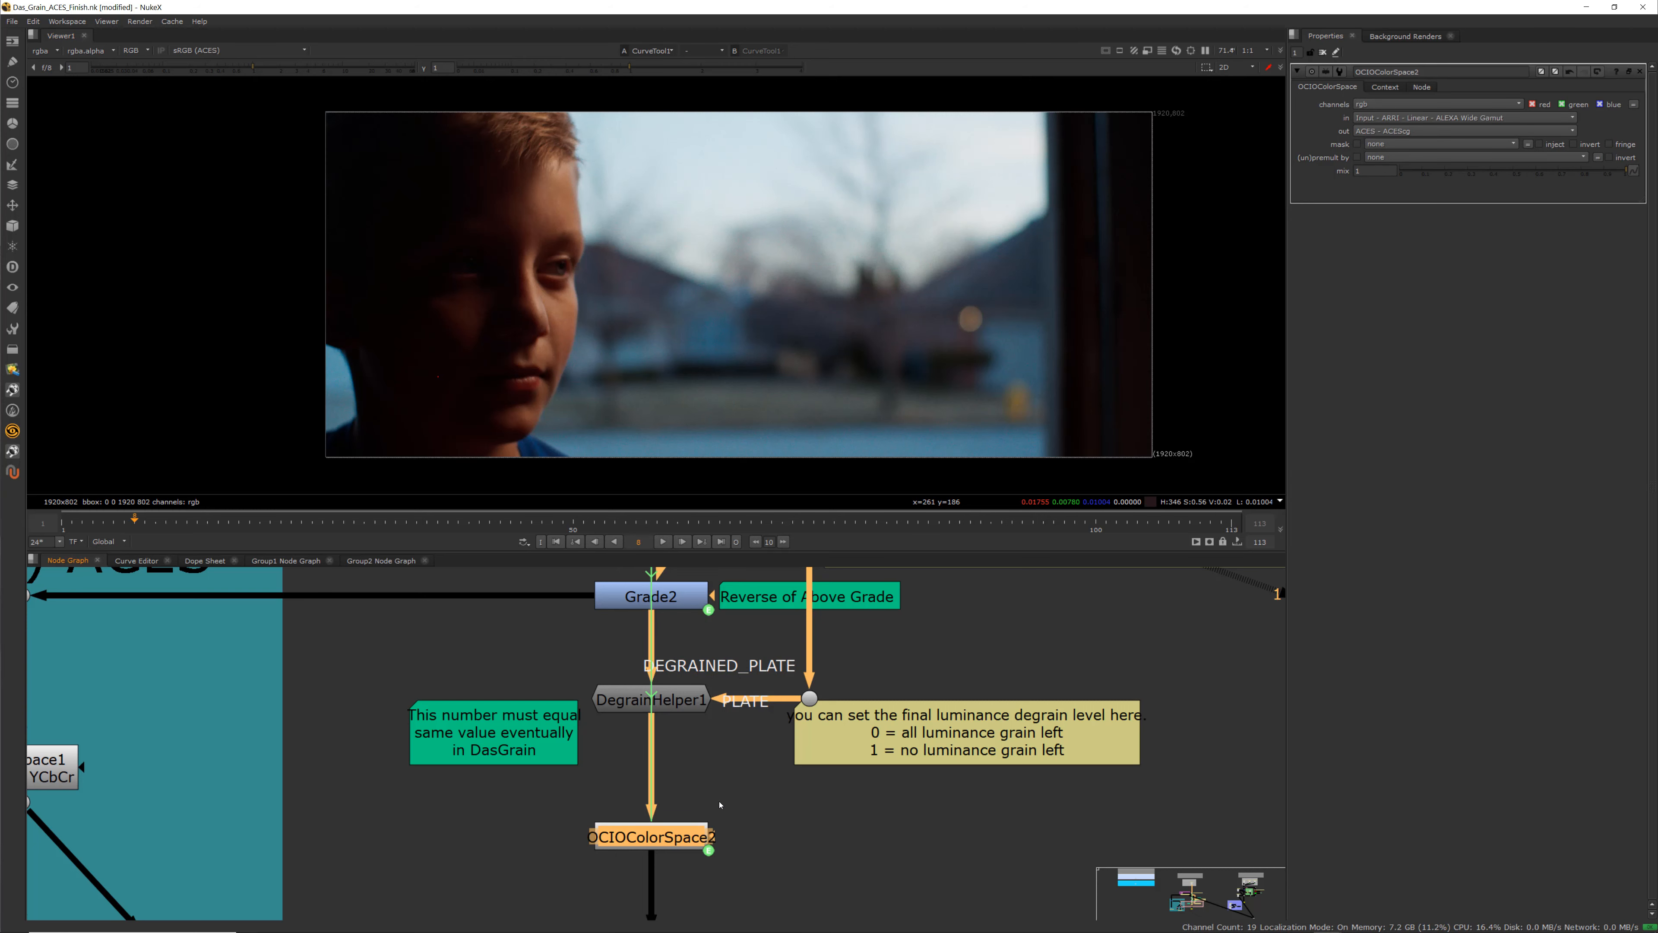
{"action": "scroll", "coordinate": [809, 726], "scroll_direction": "down", "scroll_amount": 4}
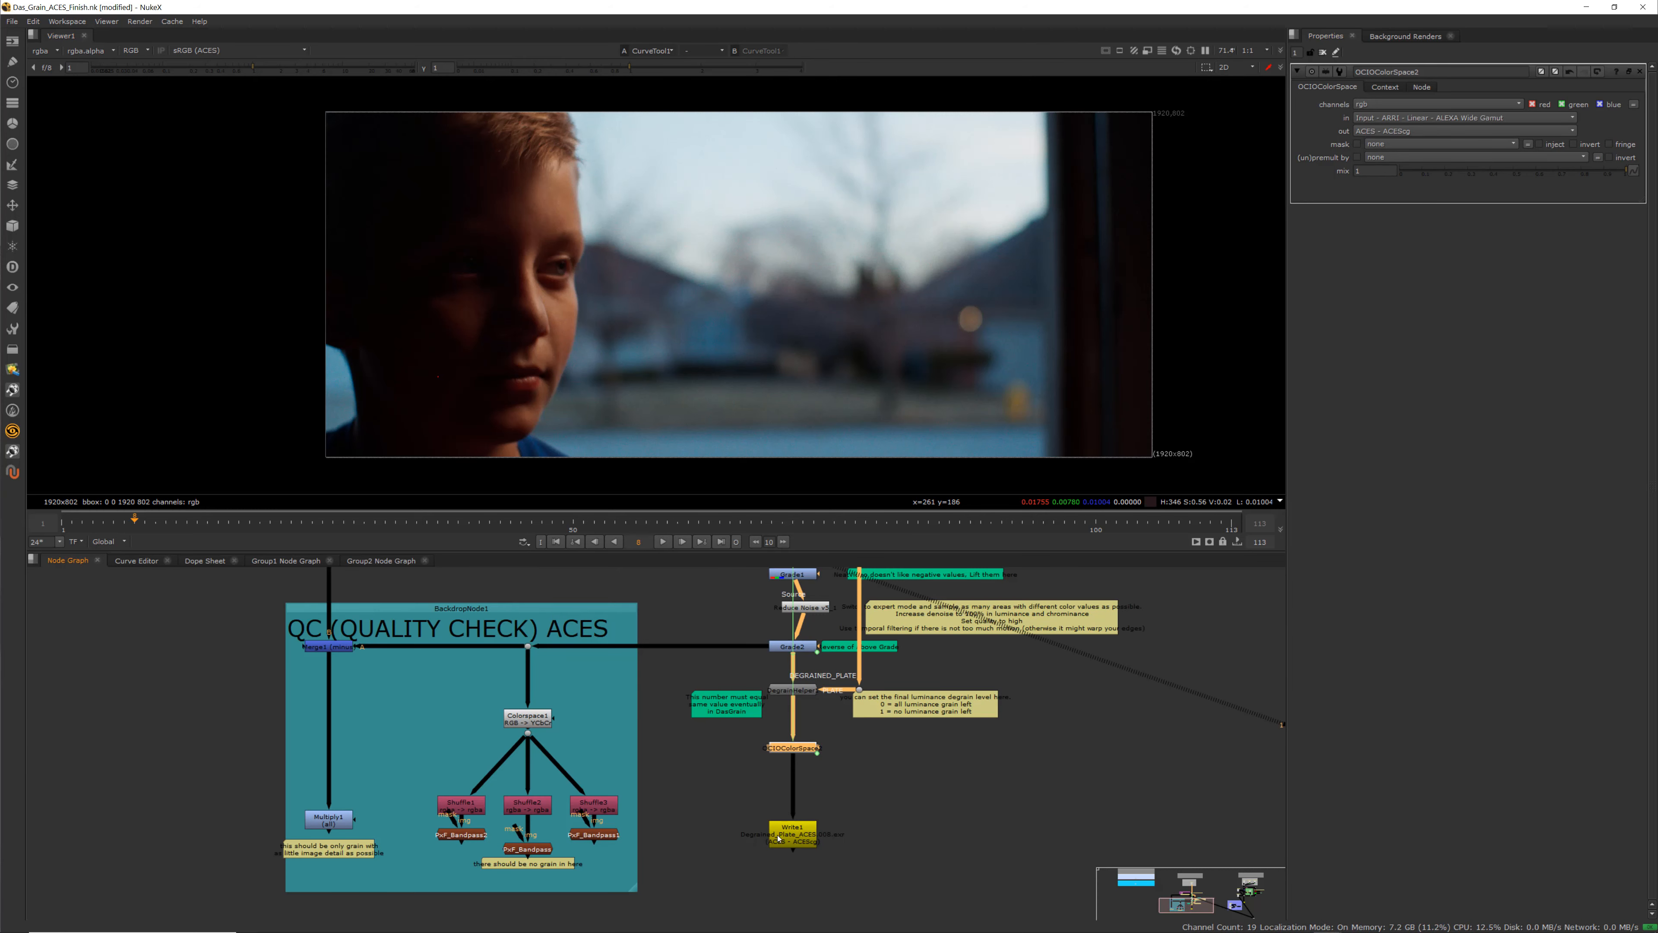
{"action": "scroll", "coordinate": [809, 726], "scroll_direction": "up", "scroll_amount": 2}
{"action": "scroll", "coordinate": [809, 726], "scroll_direction": "up", "scroll_amount": 1}
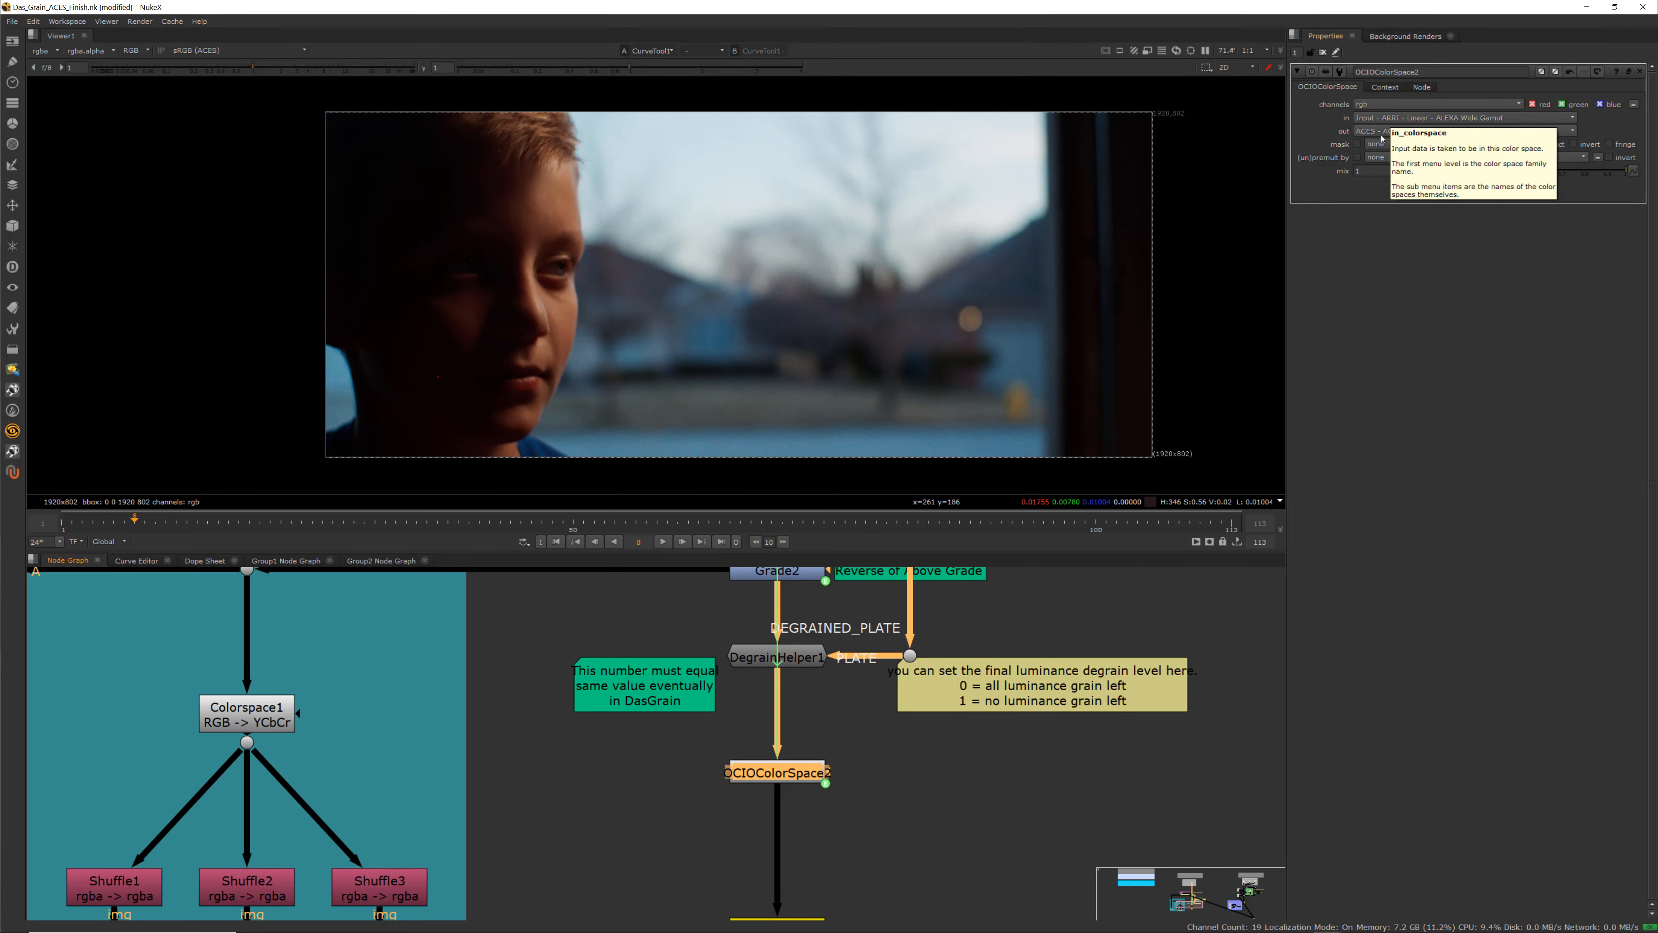
{"action": "scroll", "coordinate": [858, 627], "scroll_direction": "down", "scroll_amount": 6}
{"action": "scroll", "coordinate": [858, 627], "scroll_direction": "up", "scroll_amount": 4}
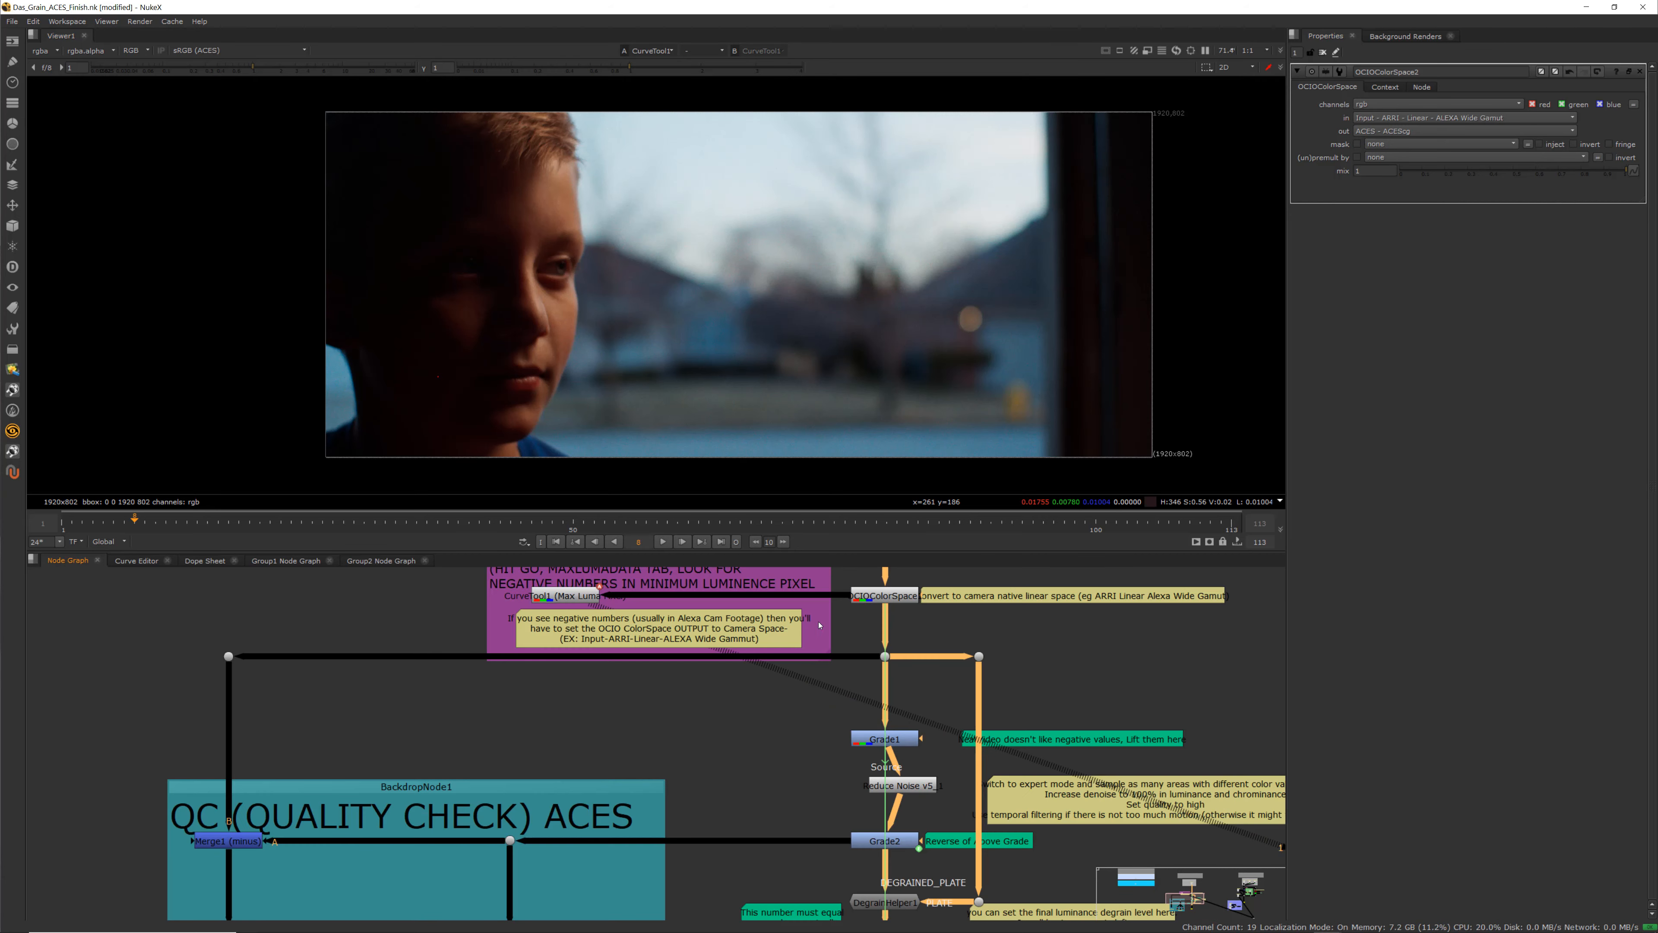
Reopen OCIOColorSpace1's properties and set its output color space back to ACES - ACESlog
{"action": "double_click", "coordinate": [912, 601]}
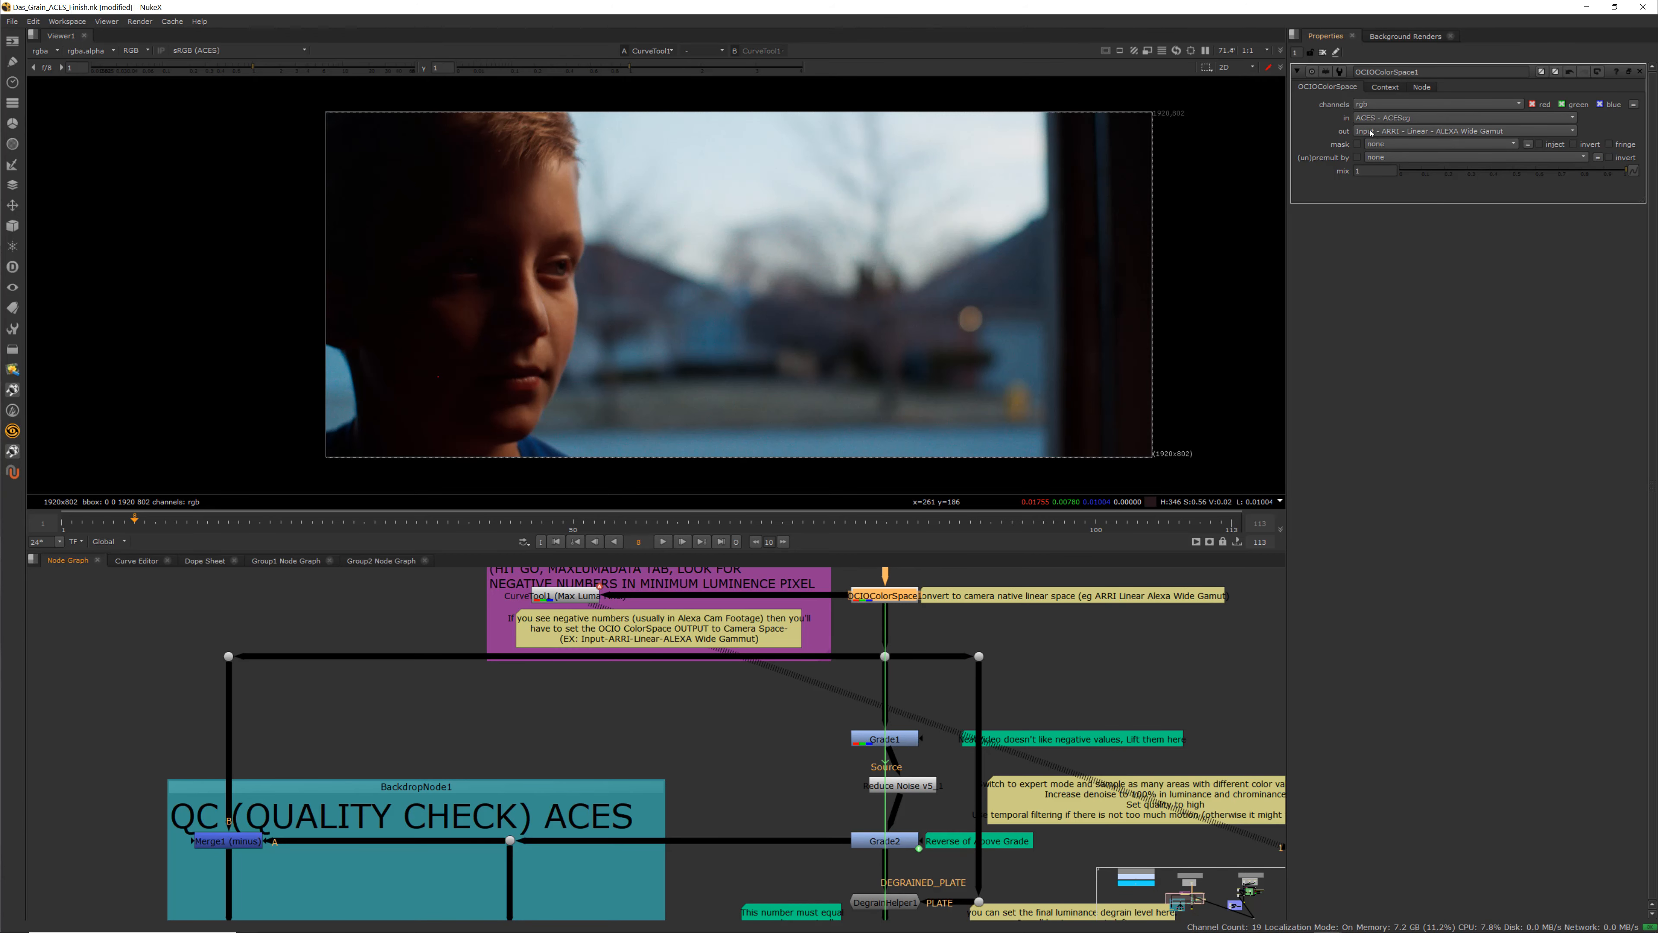
{"action": "left_click", "coordinate": [1381, 134]}
{"action": "left_click", "coordinate": [1332, 122]}
{"action": "left_click", "coordinate": [1352, 119]}
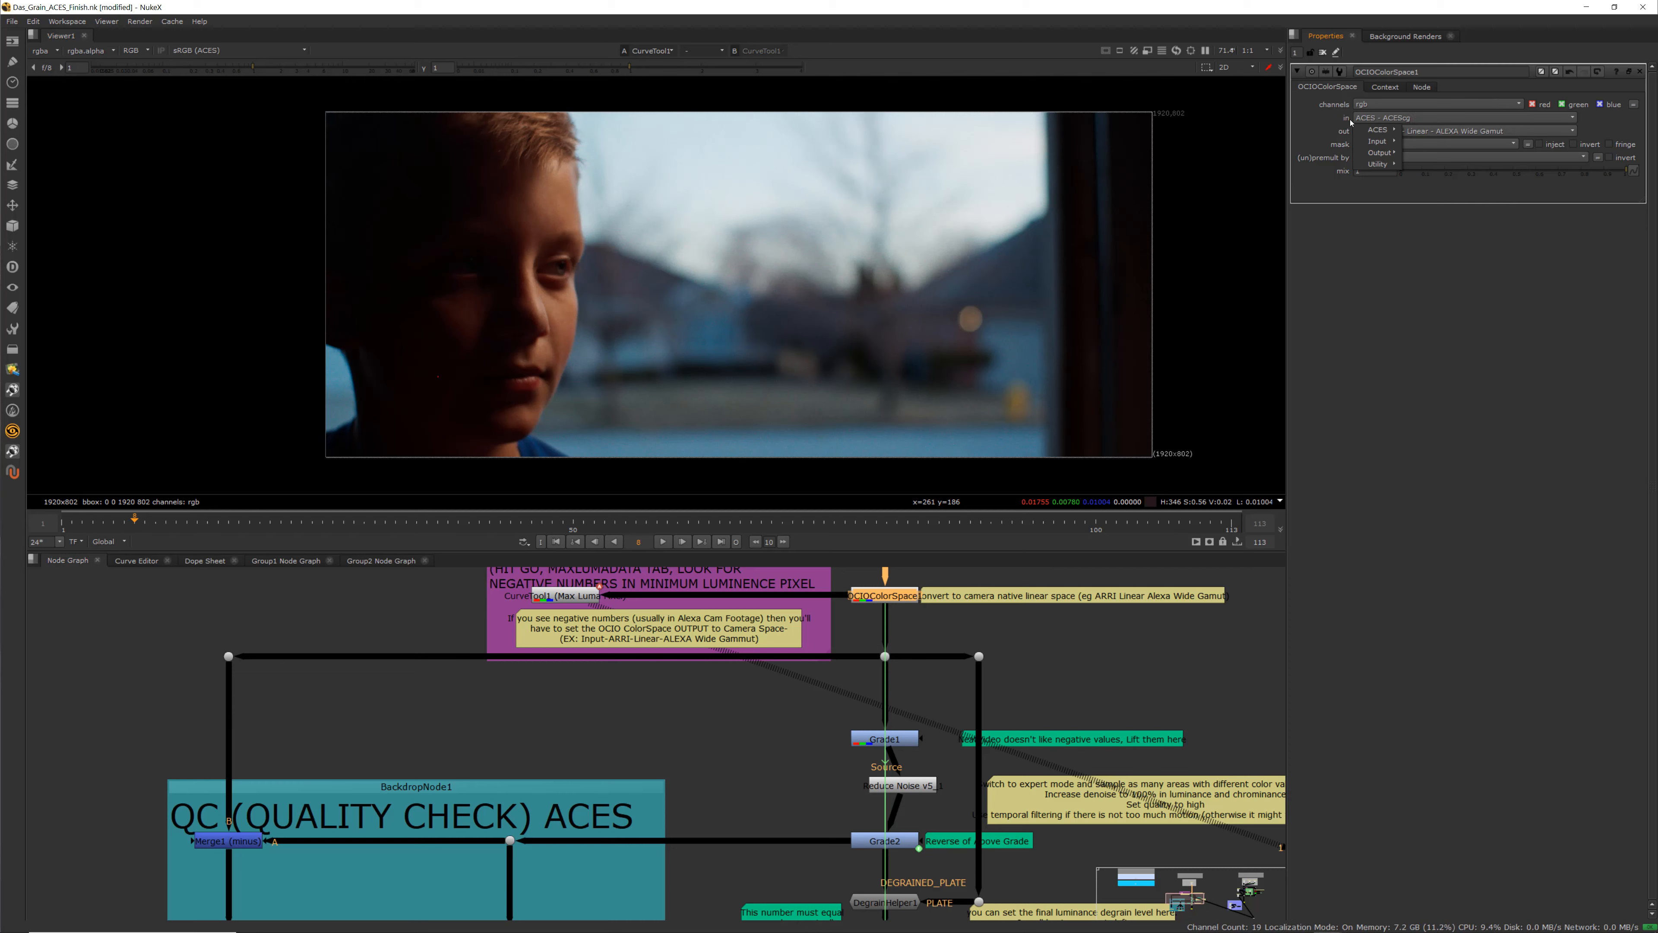
{"action": "left_click", "coordinate": [1289, 134]}
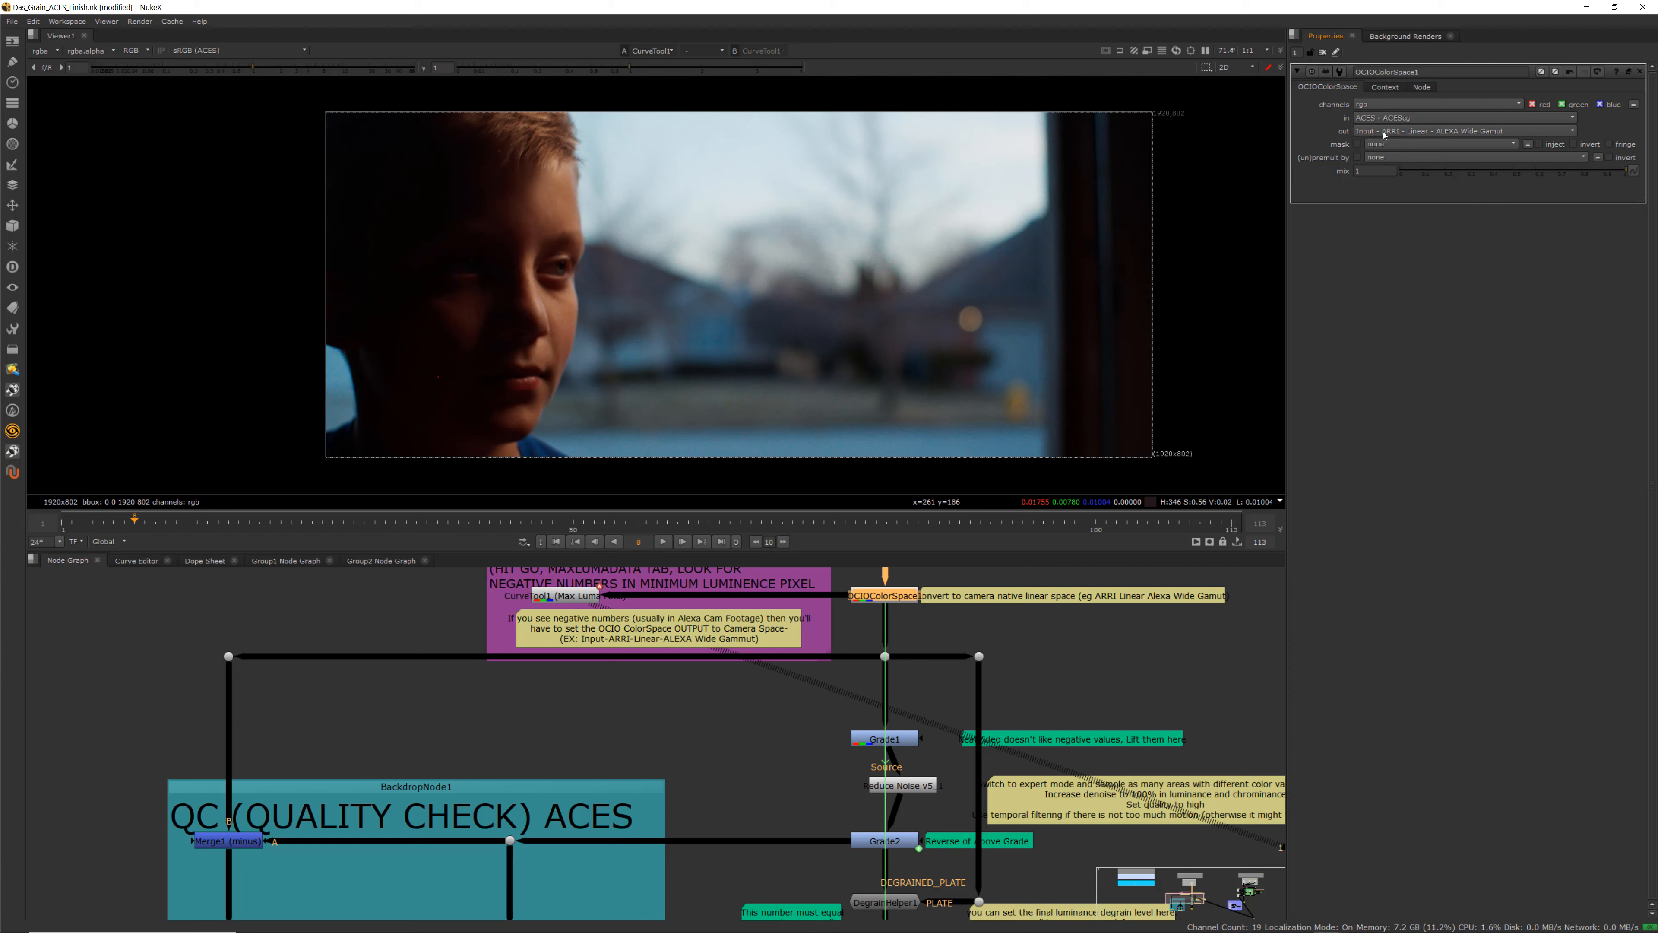
{"action": "left_click", "coordinate": [1372, 131]}
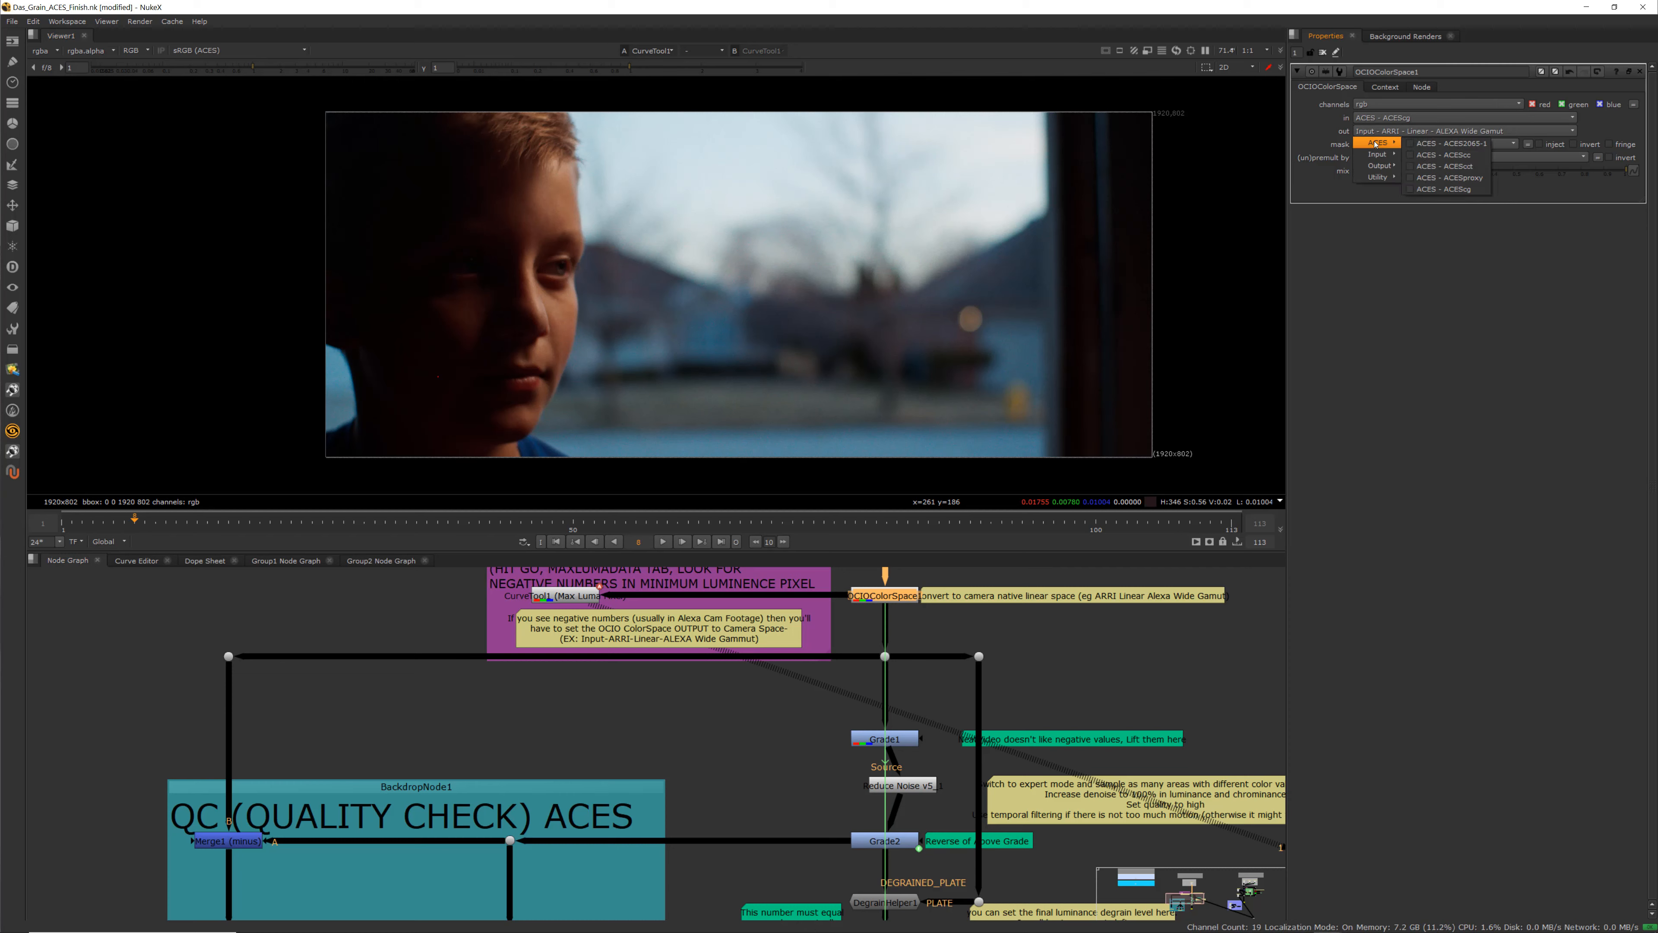
{"action": "mouse_move", "coordinate": [1379, 167]}
{"action": "left_click", "coordinate": [1440, 189]}
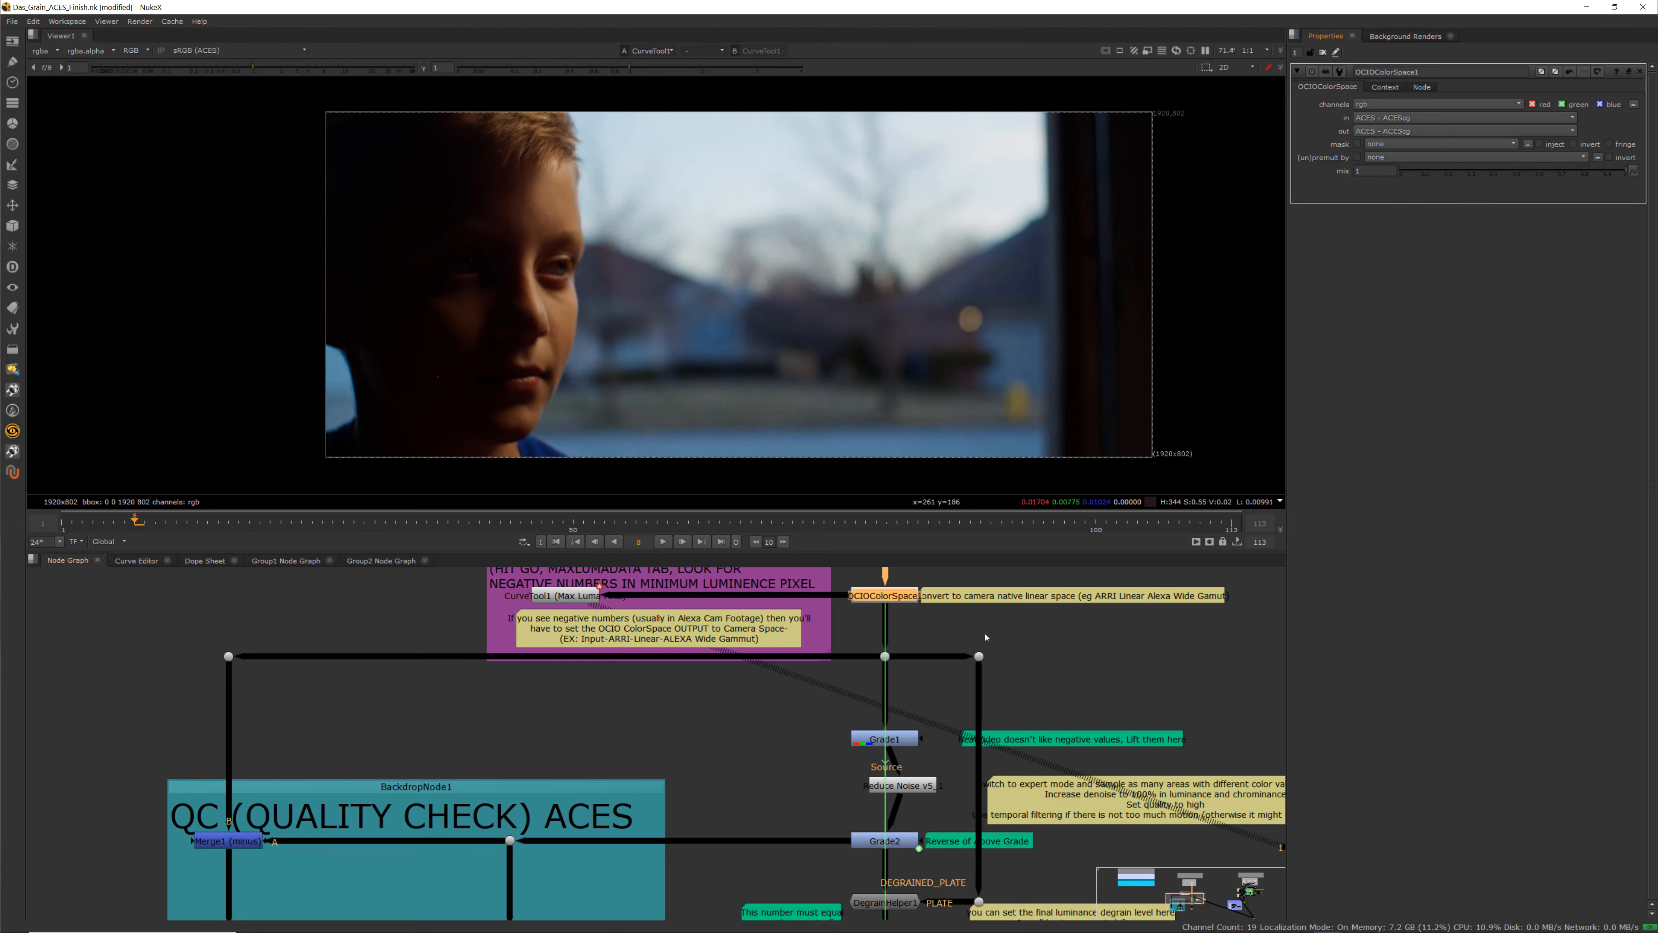
Disable both OCIOColorSpace nodes surrounding the degrain chain
{"action": "scroll", "coordinate": [878, 597], "scroll_direction": "down", "scroll_amount": 4}
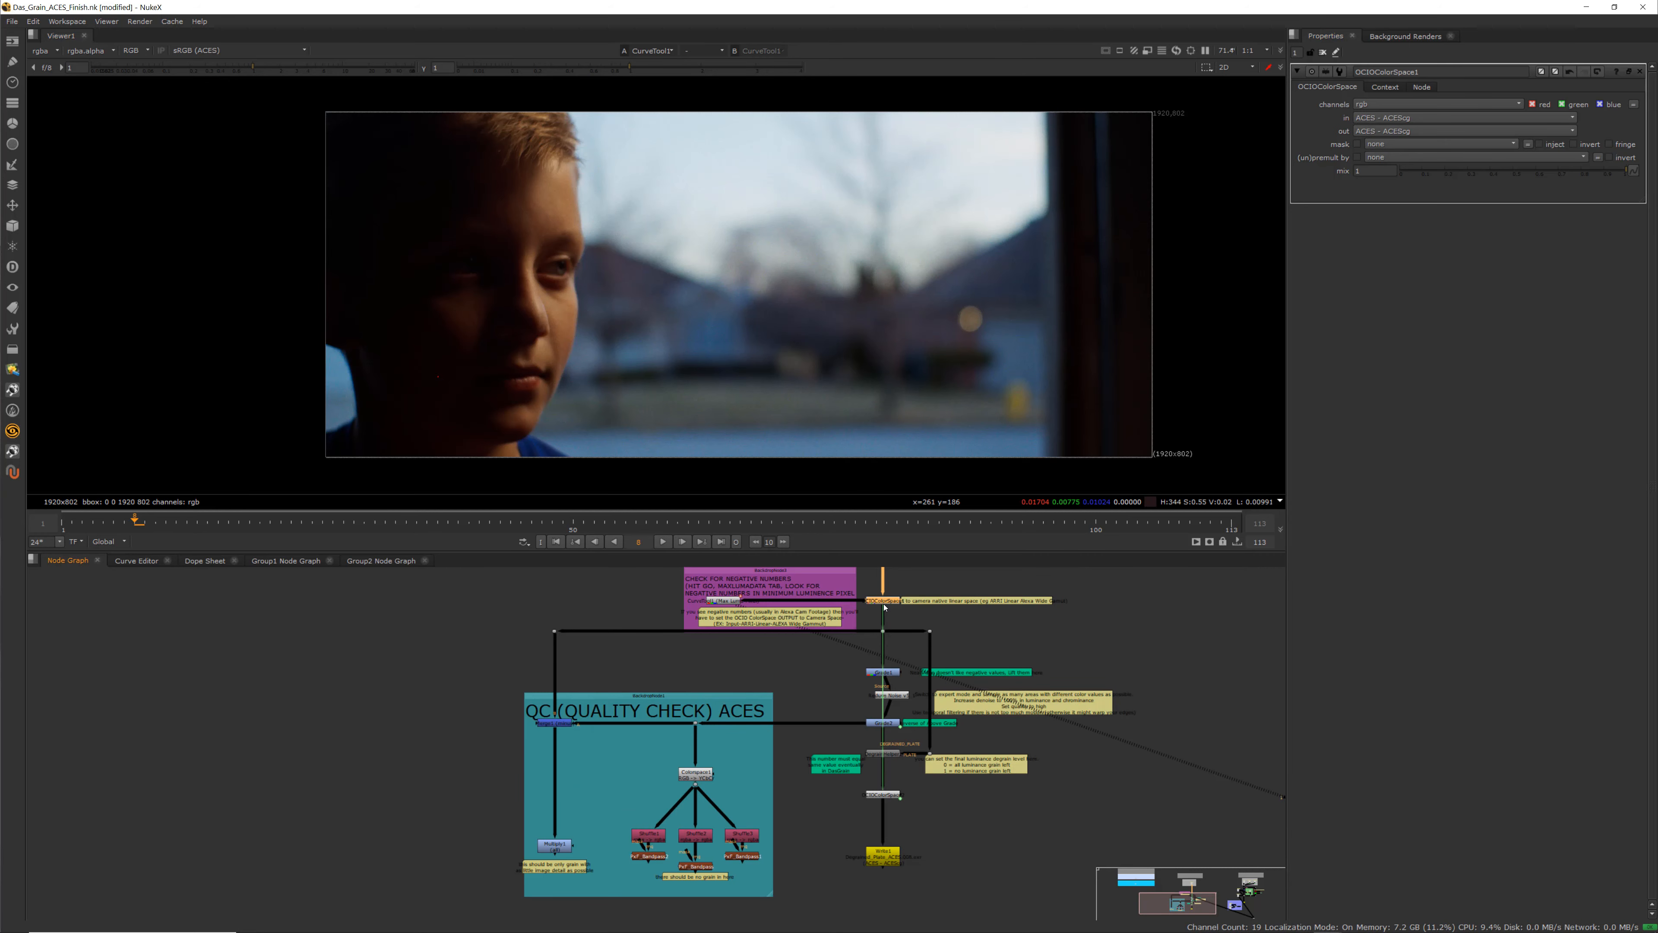
{"action": "scroll", "coordinate": [882, 794], "scroll_direction": "up", "scroll_amount": 3}
{"action": "left_click", "coordinate": [883, 795]}
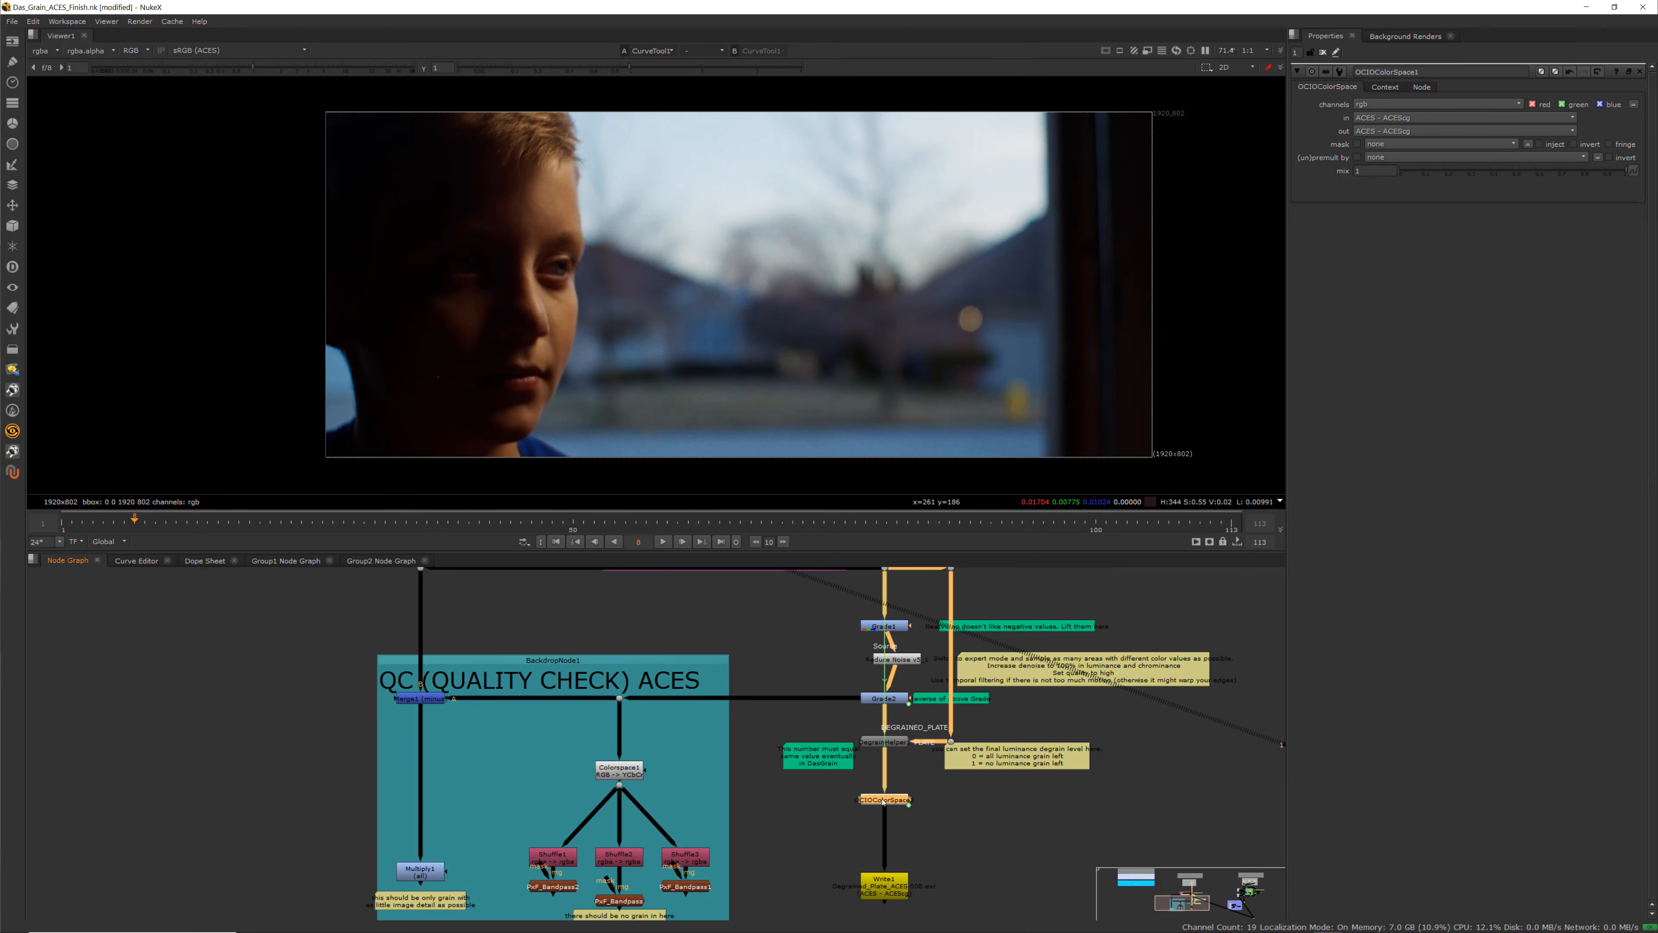
{"action": "key", "text": "d"}
{"action": "middle_click_drag", "start_coordinate": [822, 637], "coordinate": [814, 705]}
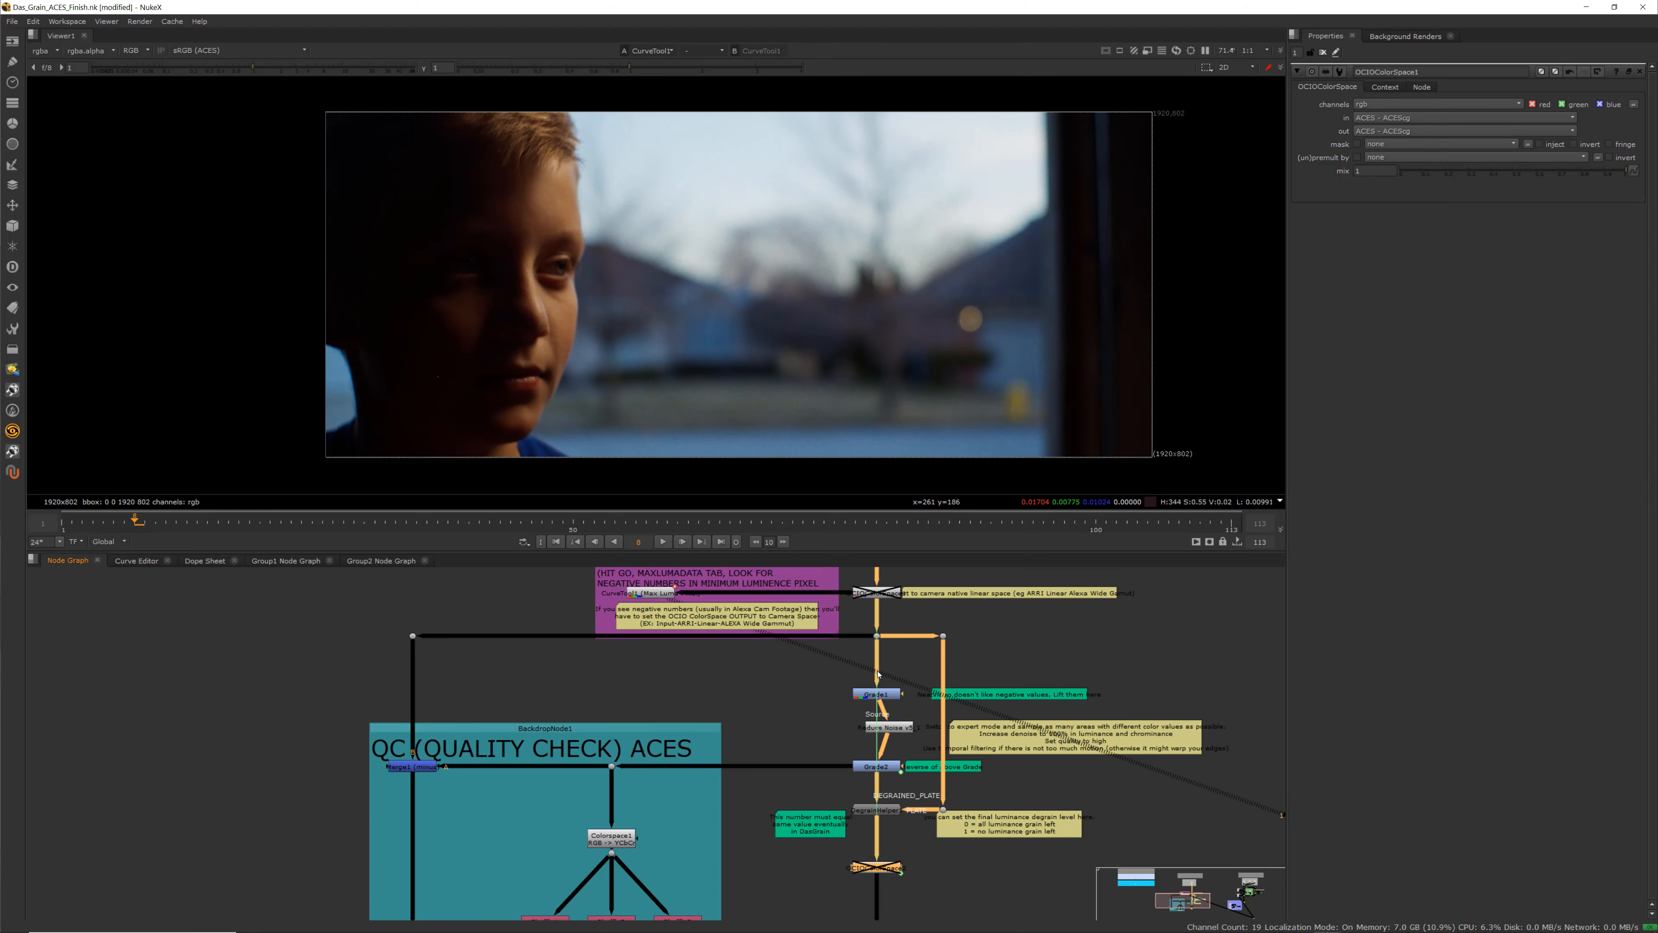
View Grade1 in the viewer and open its properties
{"action": "scroll", "coordinate": [879, 709], "scroll_direction": "up", "scroll_amount": 2}
{"action": "left_click", "coordinate": [884, 690]}
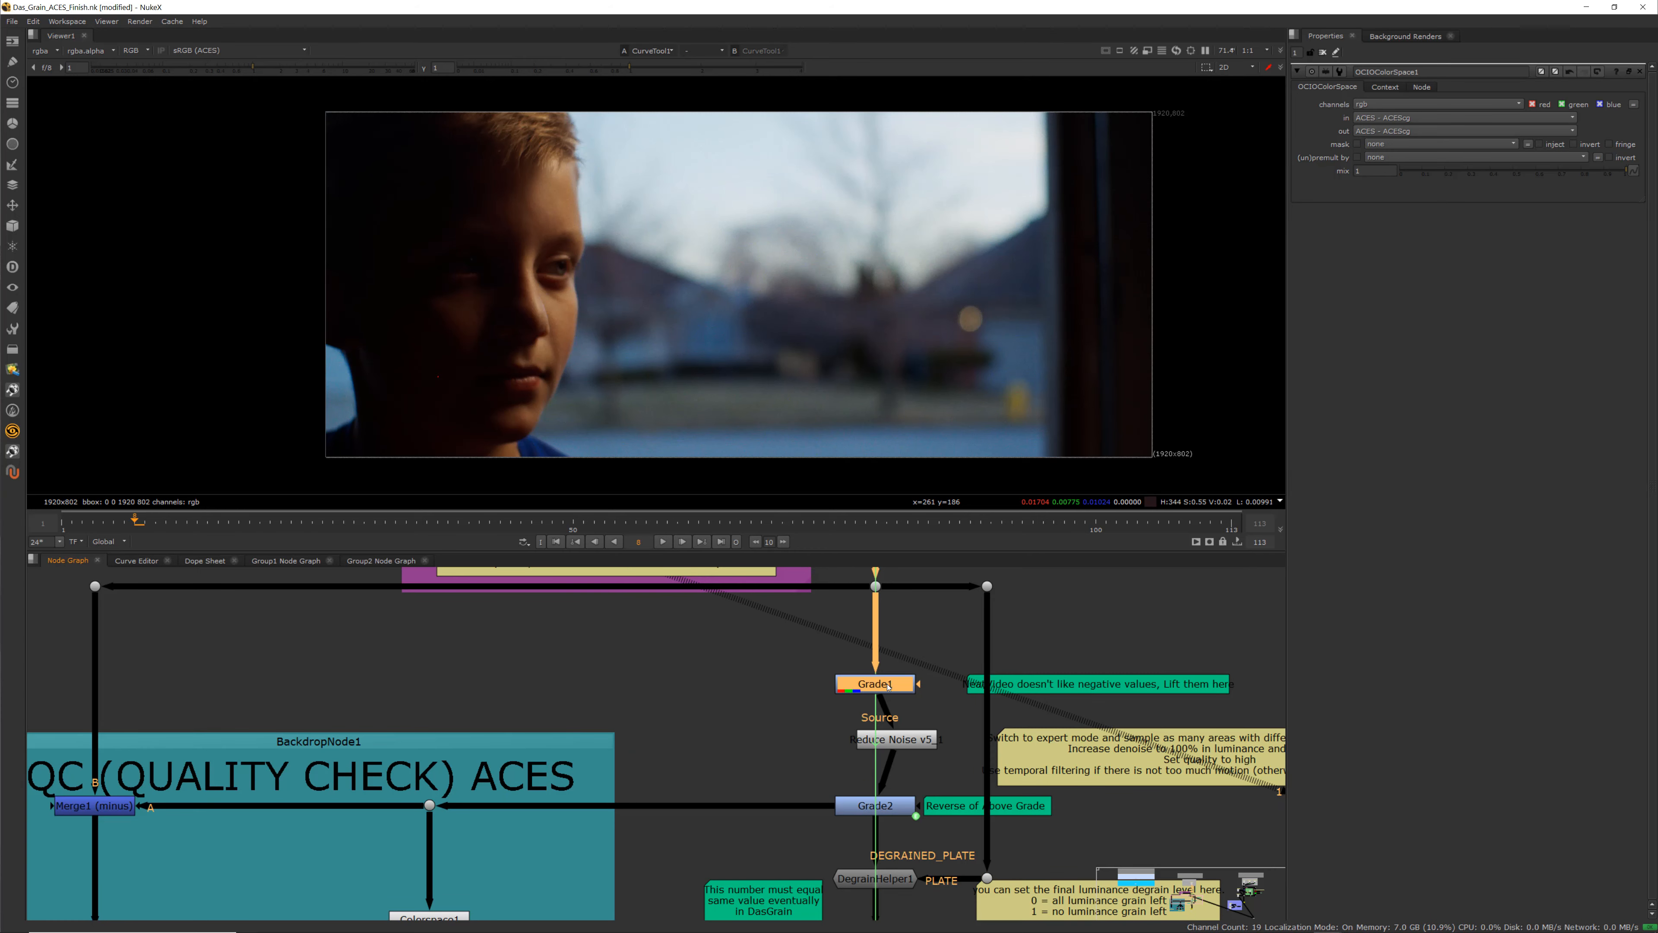
{"action": "key", "text": "1"}
{"action": "double_click", "coordinate": [888, 687]}
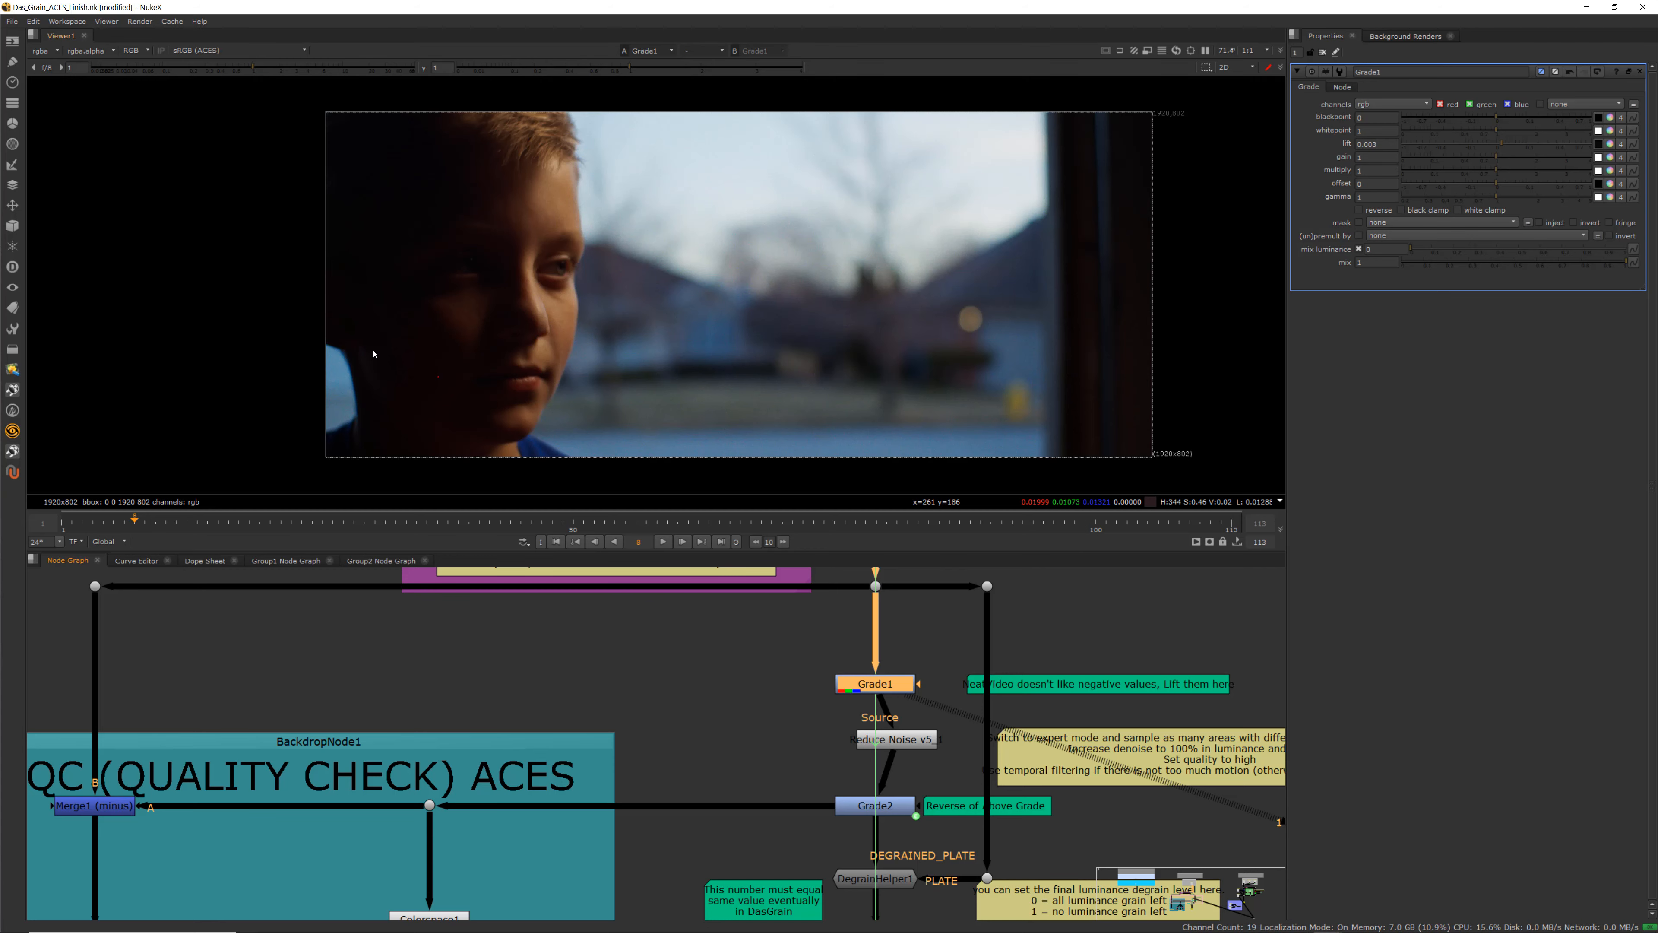
Disable the Grade1 and Grade2 nodes
{"action": "middle_click_drag", "start_coordinate": [743, 761], "coordinate": [771, 712]}
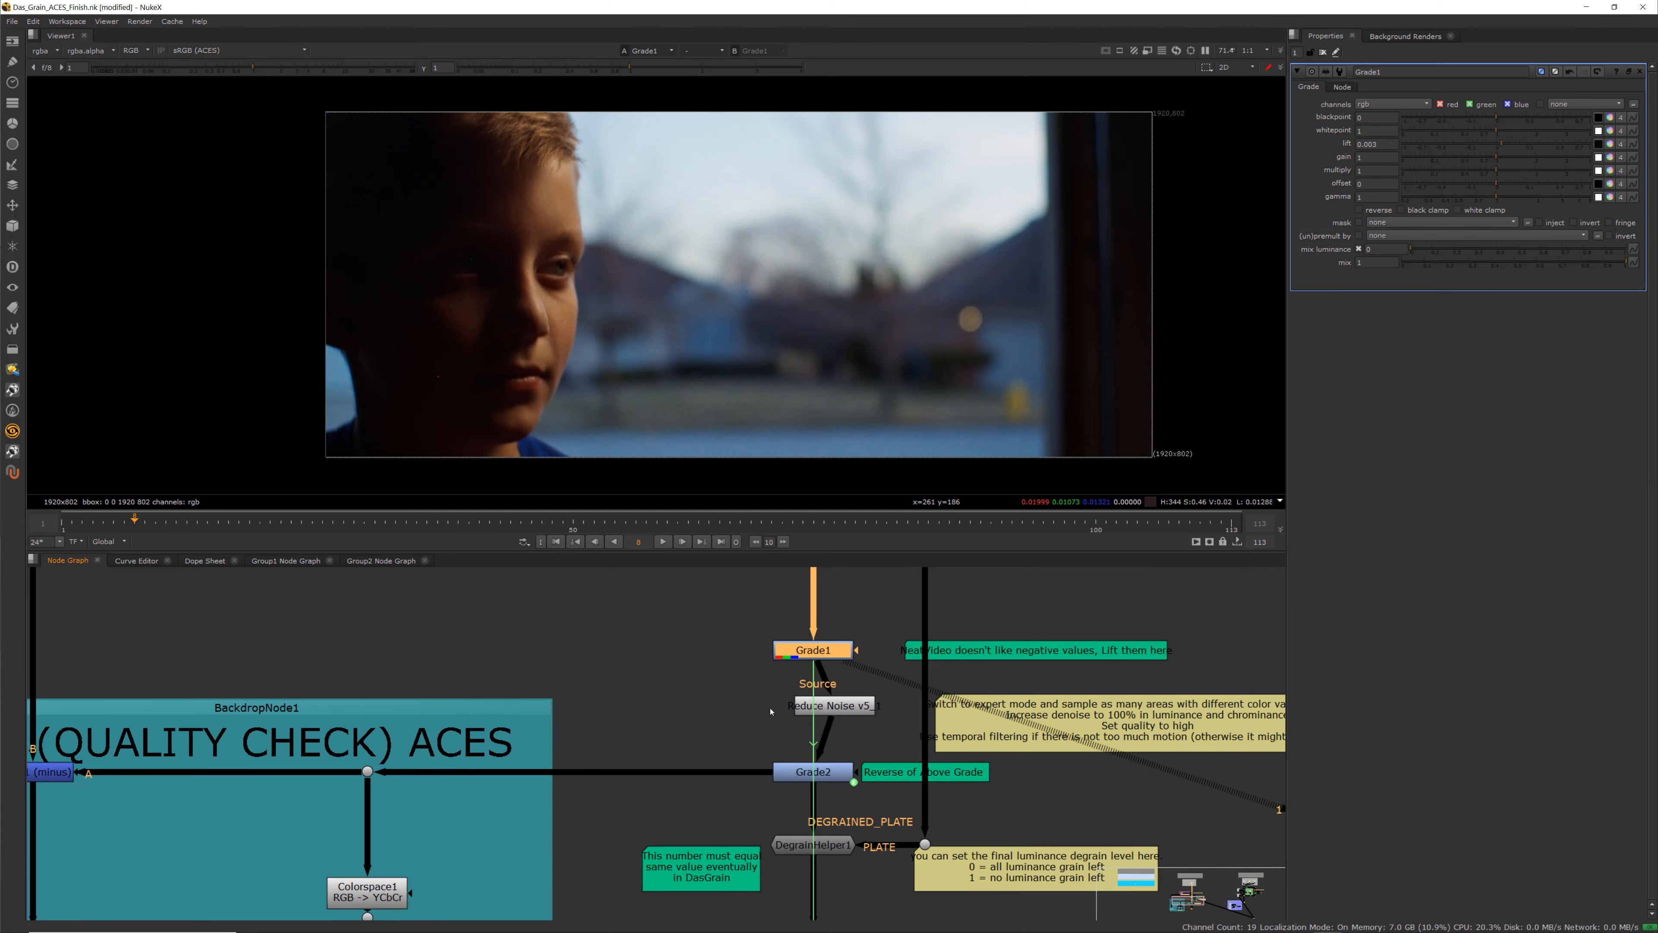
{"action": "key", "text": "d"}
{"action": "left_click", "coordinate": [824, 777]}
{"action": "key", "text": "d"}
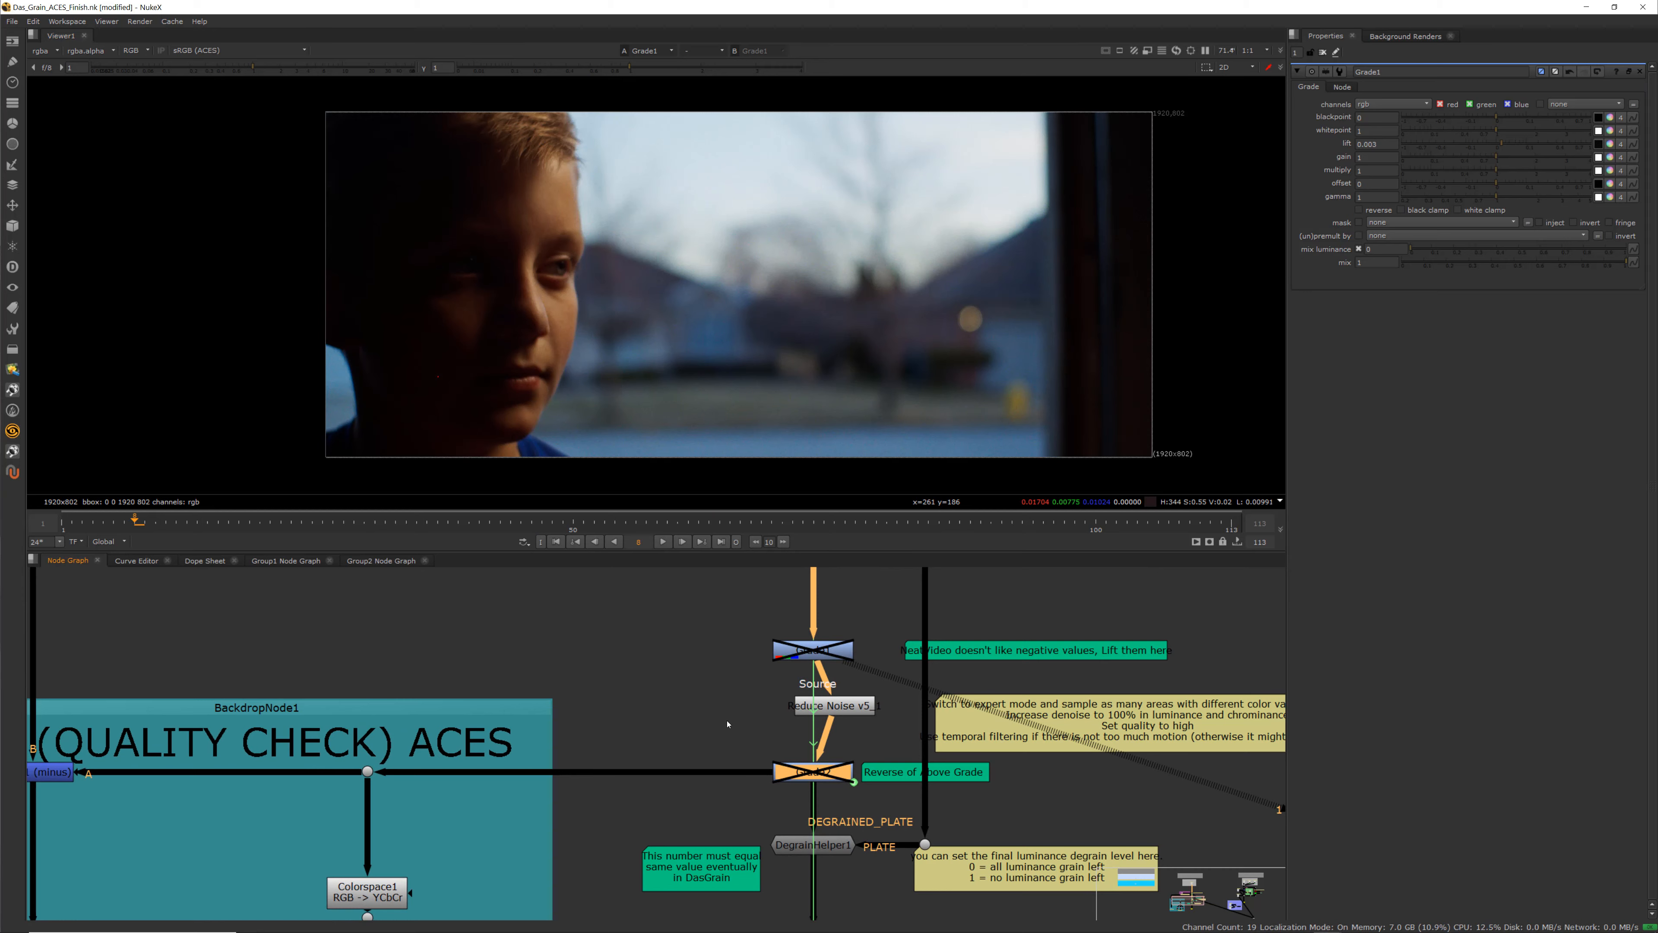
{"action": "scroll", "coordinate": [729, 722], "scroll_direction": "down", "scroll_amount": 3}
{"action": "middle_click_drag", "start_coordinate": [729, 732], "coordinate": [816, 720]}
{"action": "scroll", "coordinate": [816, 720], "scroll_direction": "down", "scroll_amount": 2}
{"action": "scroll", "coordinate": [693, 690], "scroll_direction": "up", "scroll_amount": 6}
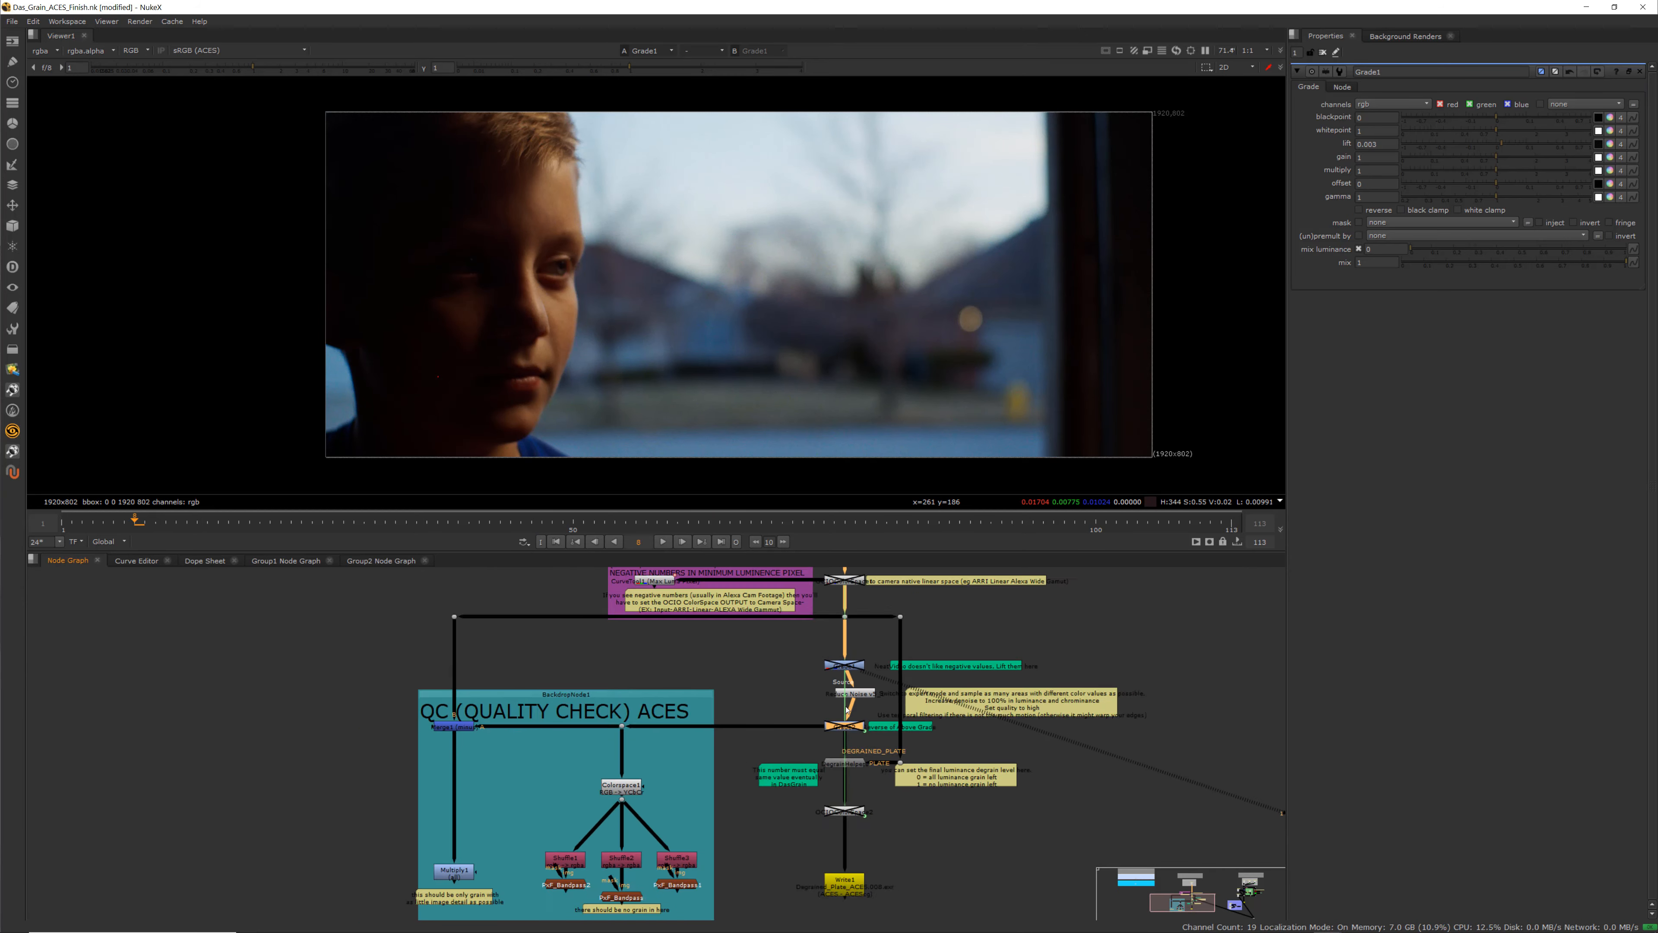
{"action": "left_click", "coordinate": [694, 690]}
{"action": "key", "text": "Tab"}
{"action": "type", "text": "reefl"}
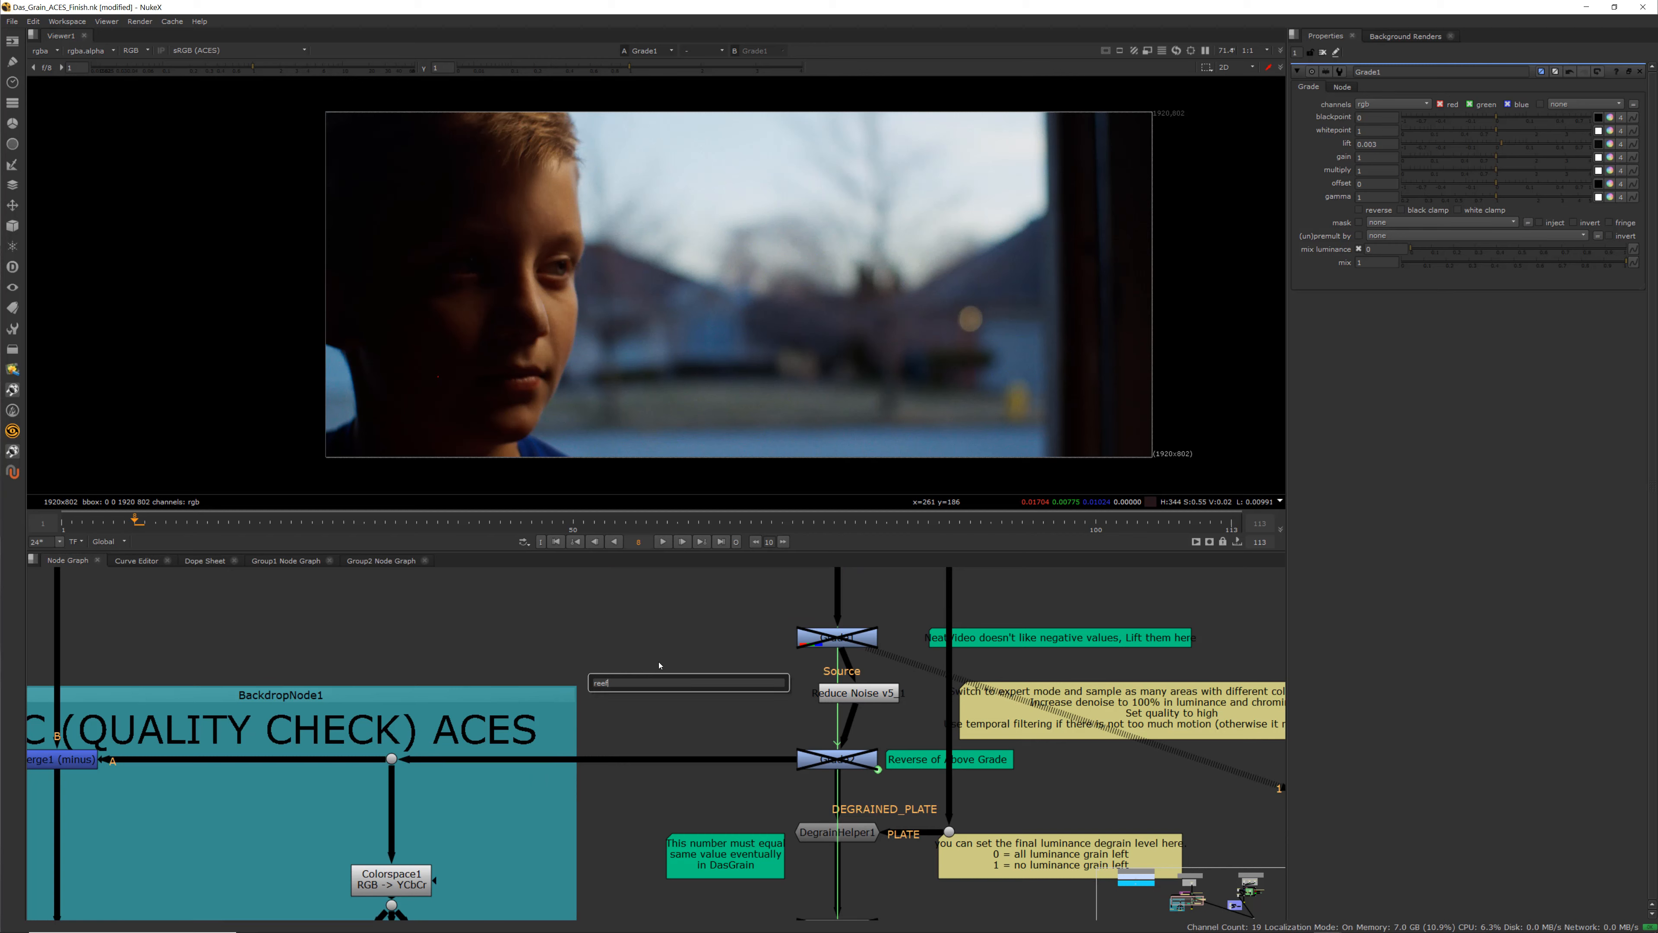
{"action": "key", "text": "Escape"}
Create a new Reduce Noise v5 node through the node search
{"action": "key", "text": "Tab"}
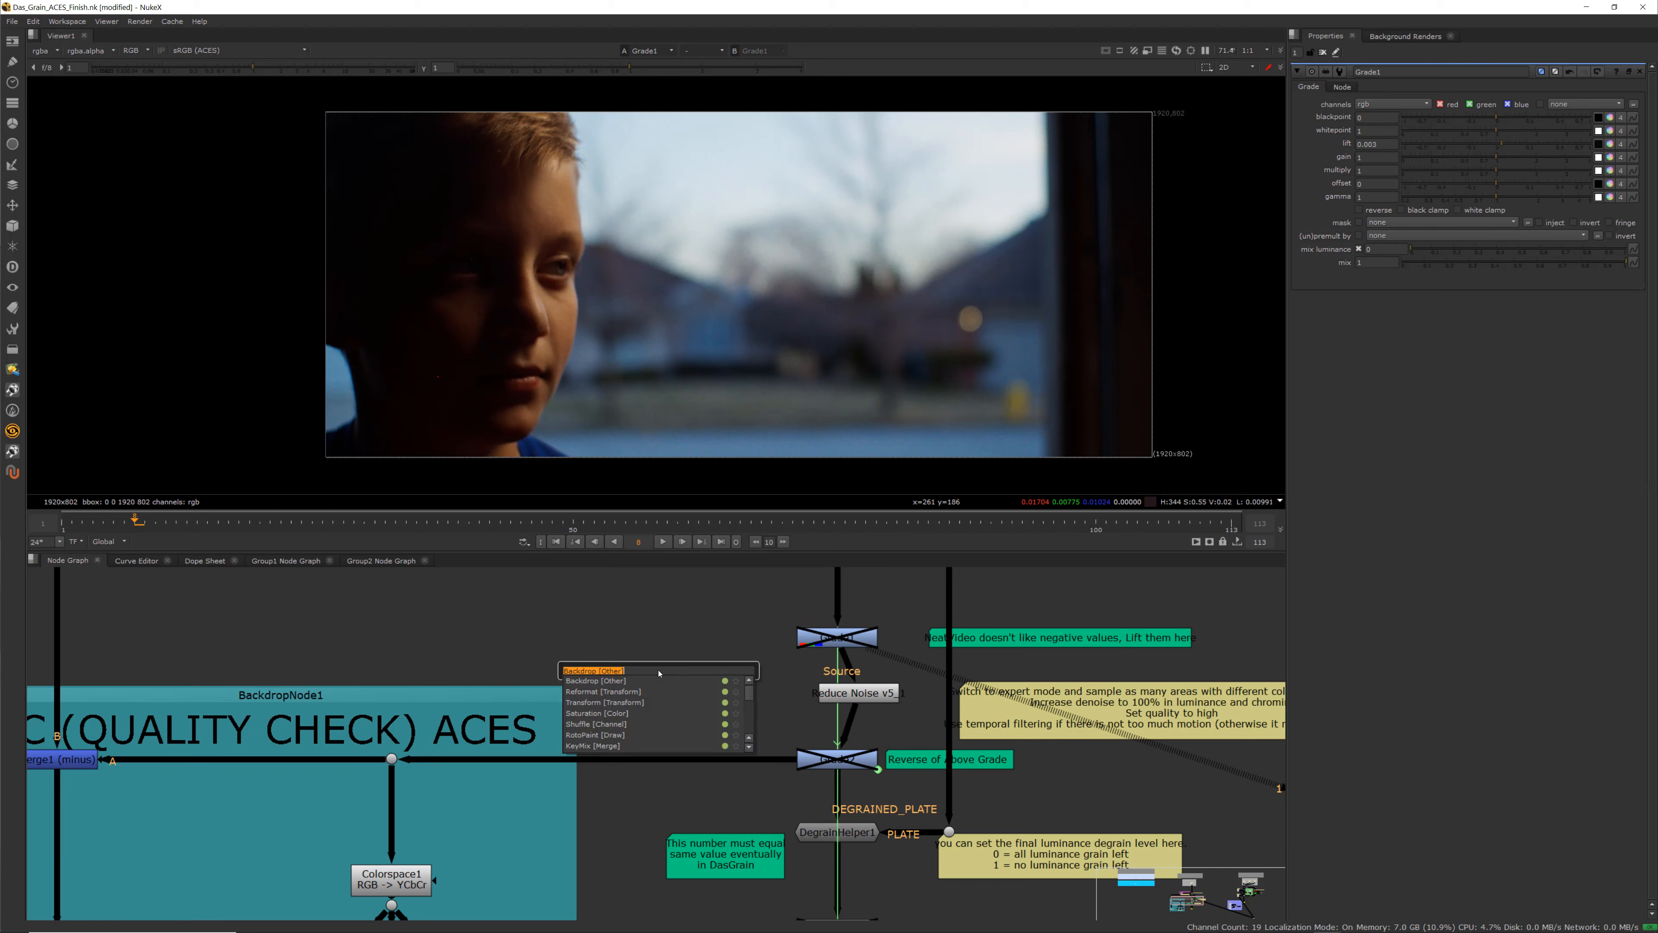
{"action": "type", "text": "red"}
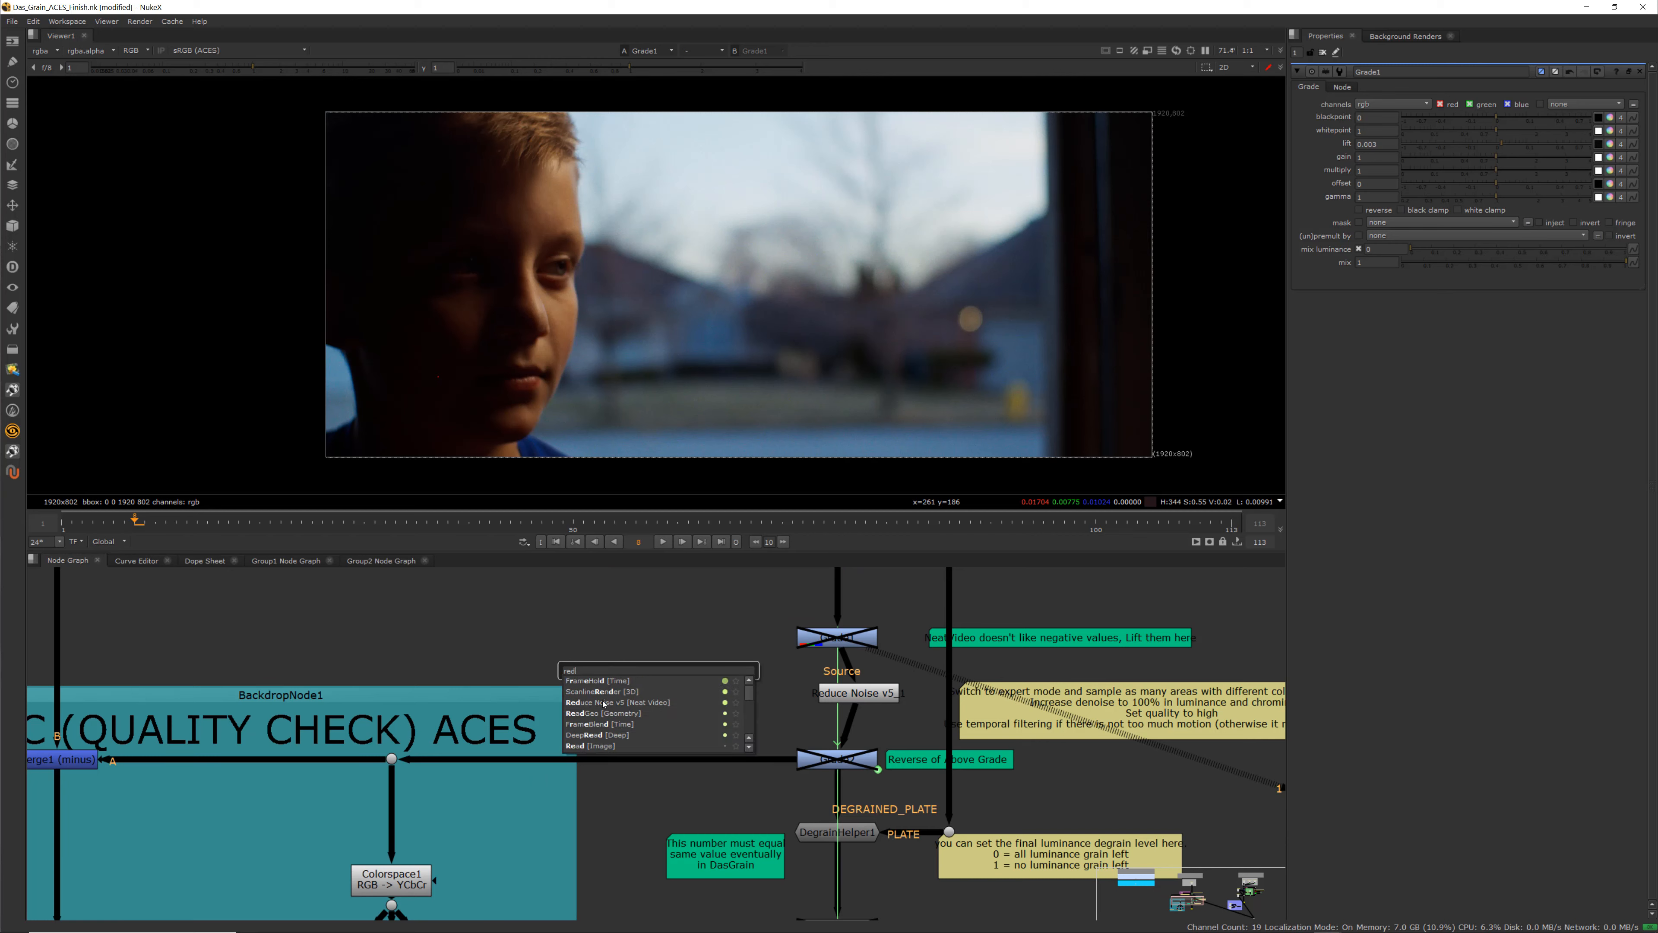
{"action": "left_click", "coordinate": [604, 703]}
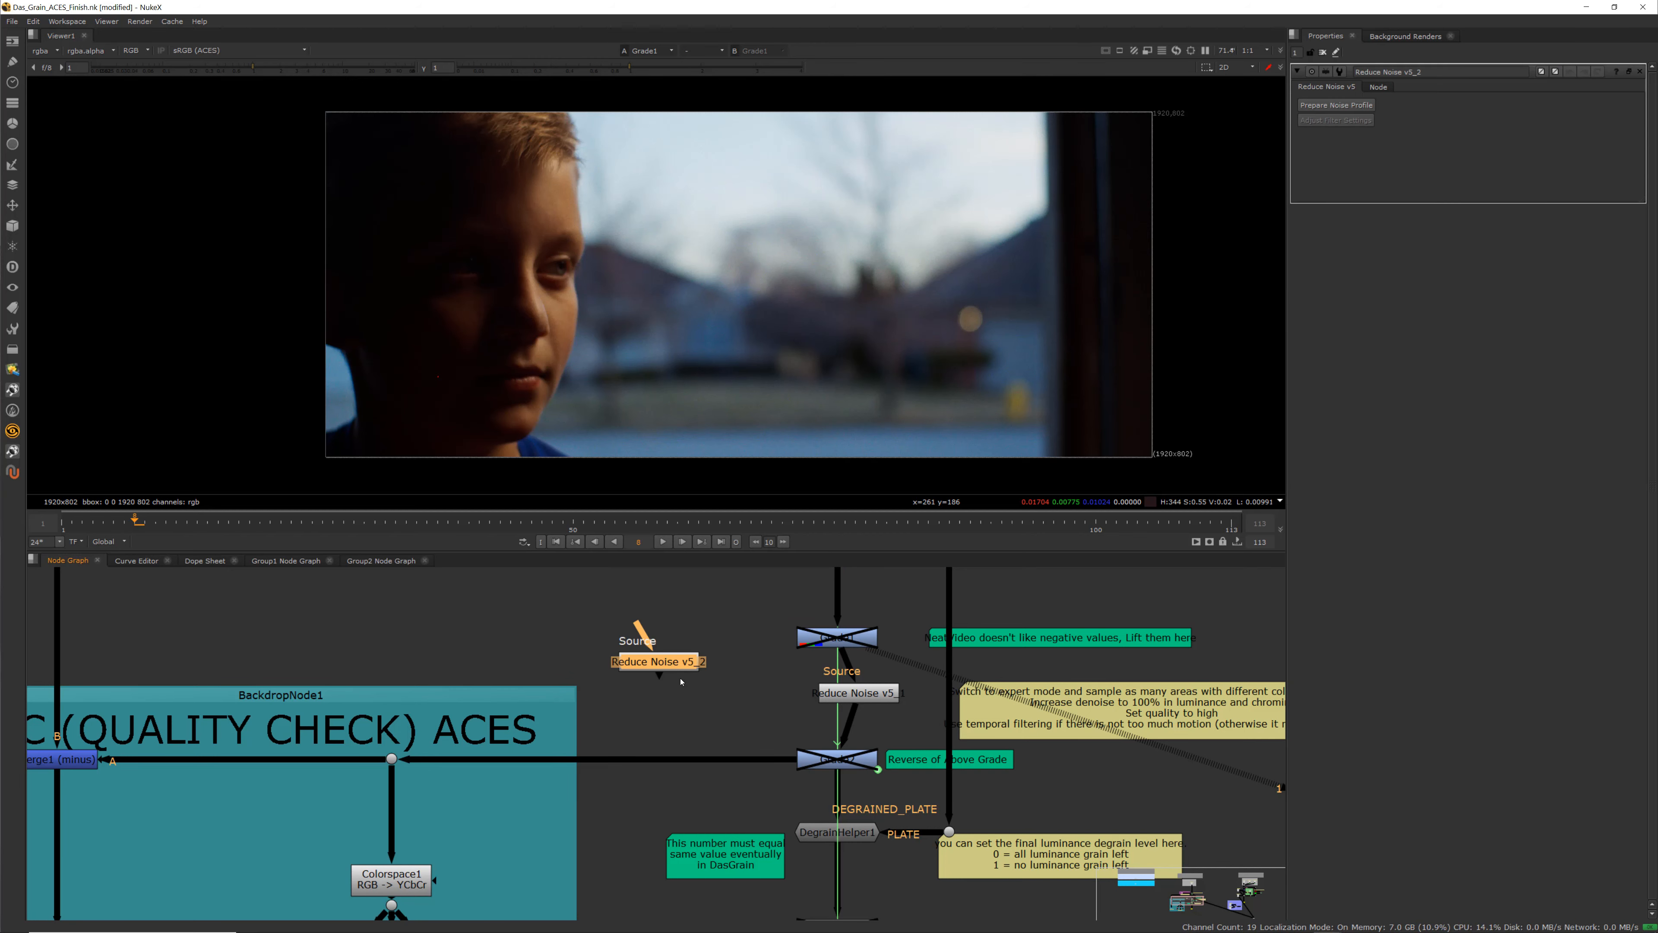
Connect the new Reduce Noise v5_2 node's input to Grade1 and view it in the viewer
{"action": "scroll", "coordinate": [726, 696], "scroll_direction": "up", "scroll_amount": 3}
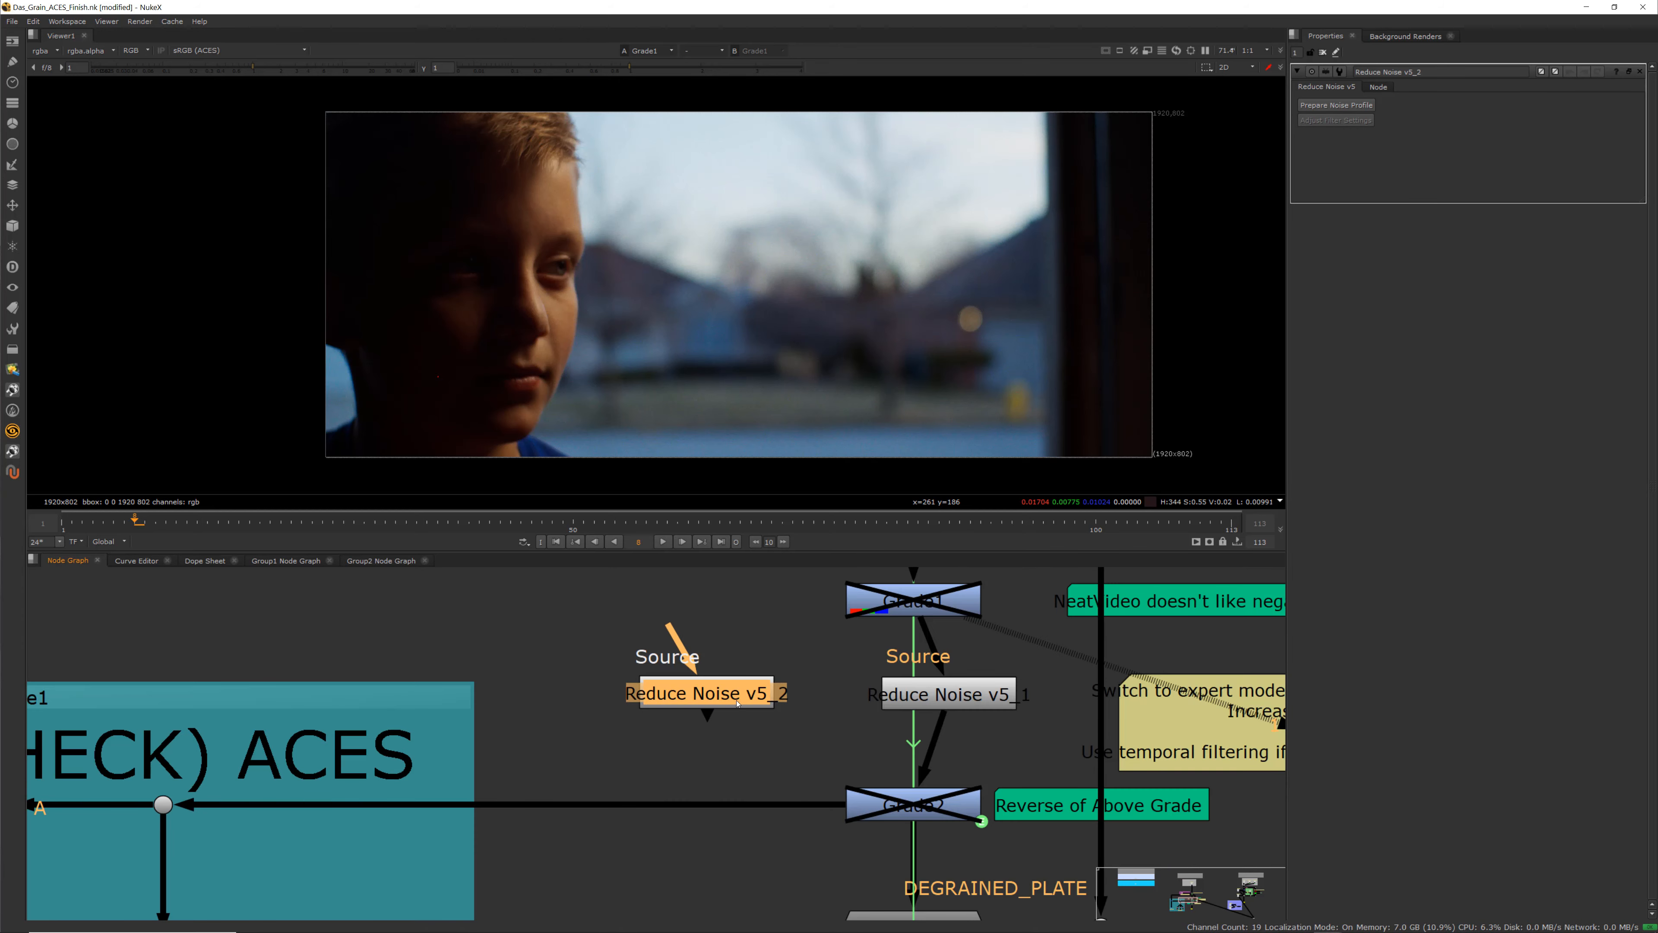
{"action": "scroll", "coordinate": [757, 745], "scroll_direction": "down", "scroll_amount": 4}
{"action": "scroll", "coordinate": [738, 731], "scroll_direction": "up", "scroll_amount": 4}
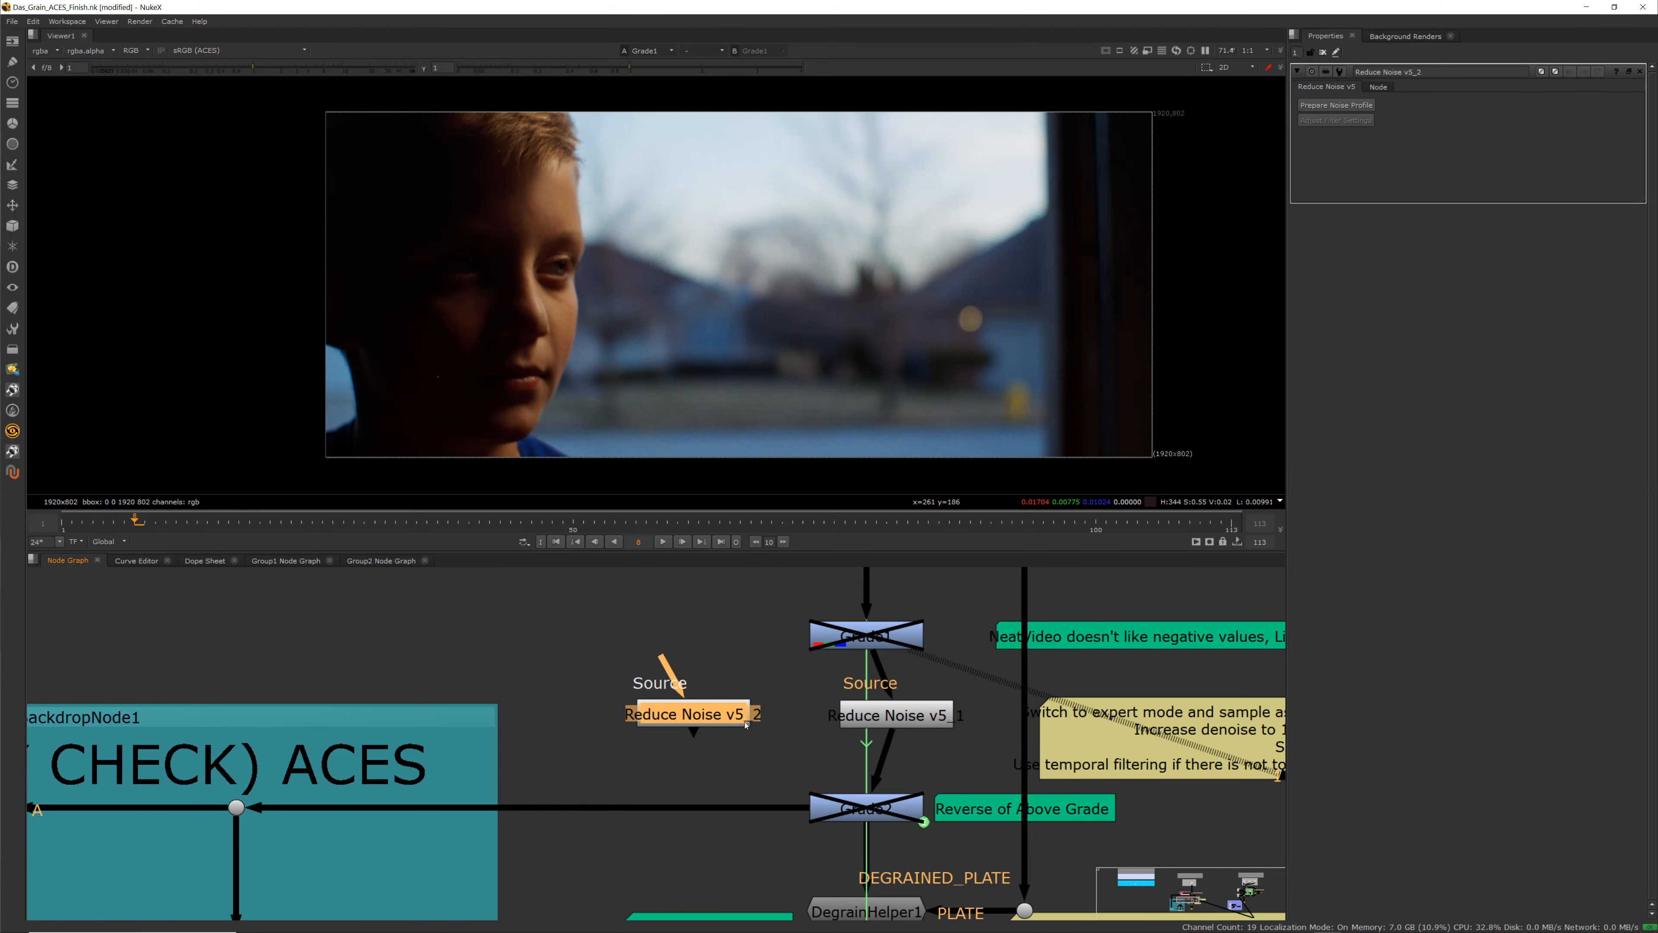
{"action": "left_click_drag", "start_coordinate": [681, 669], "coordinate": [849, 635]}
{"action": "key", "text": "1"}
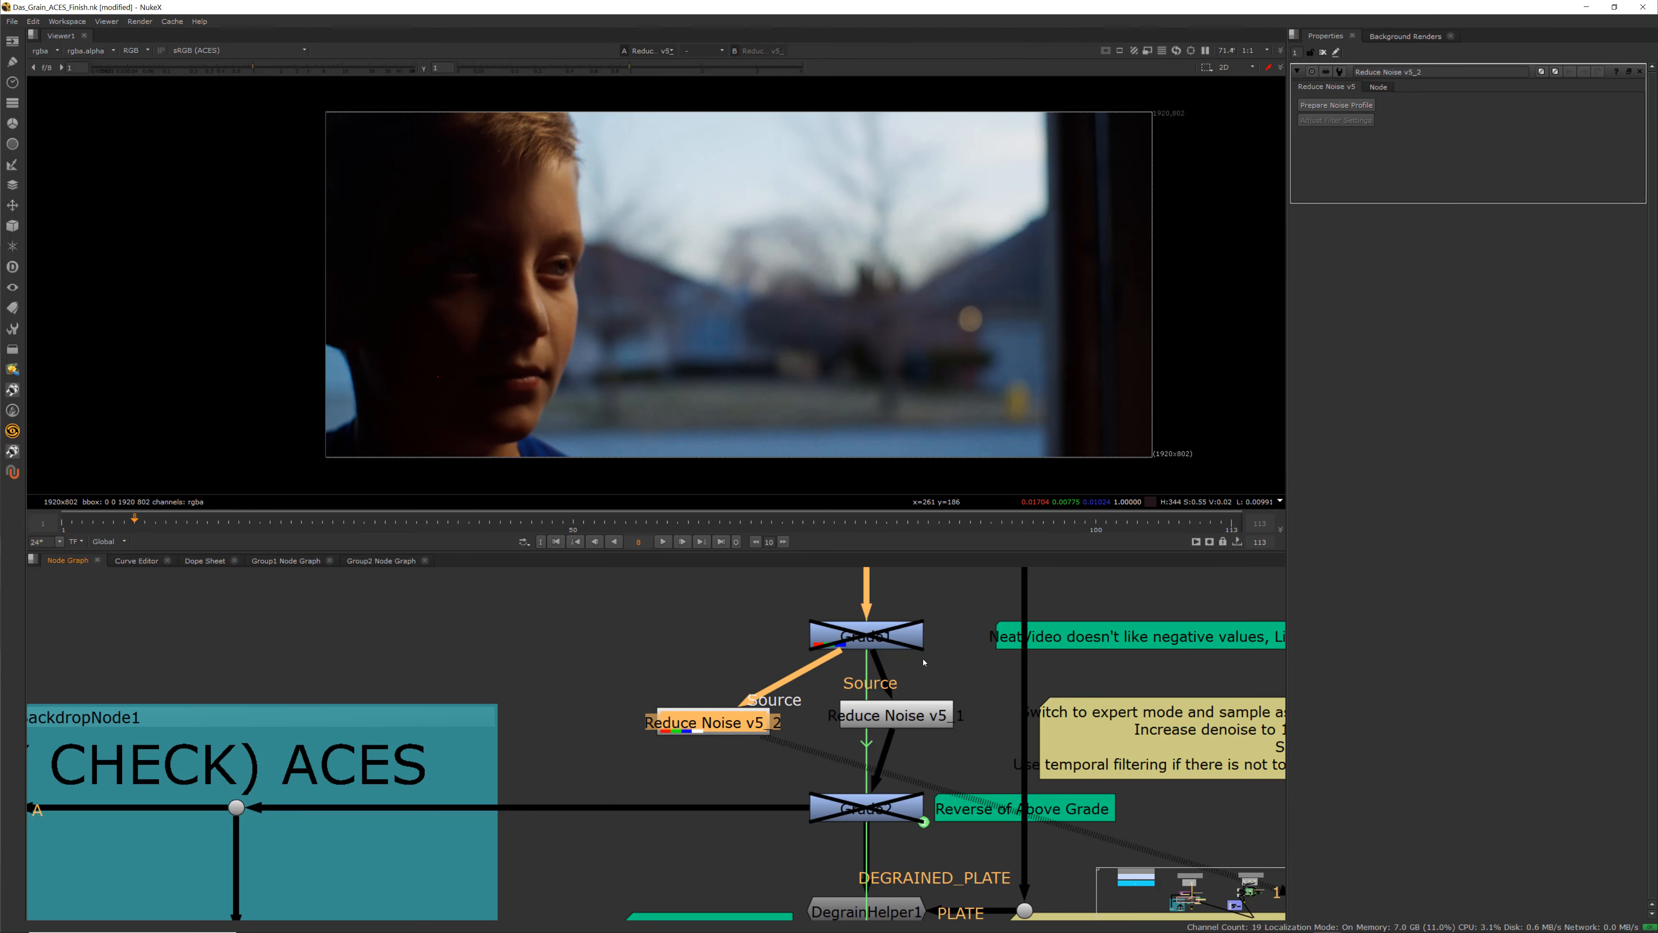
Open the noise-profile window for the Reduce Noise v5_2 node and choose the Progressive scan type
{"action": "left_click_drag", "start_coordinate": [712, 725], "coordinate": [709, 720]}
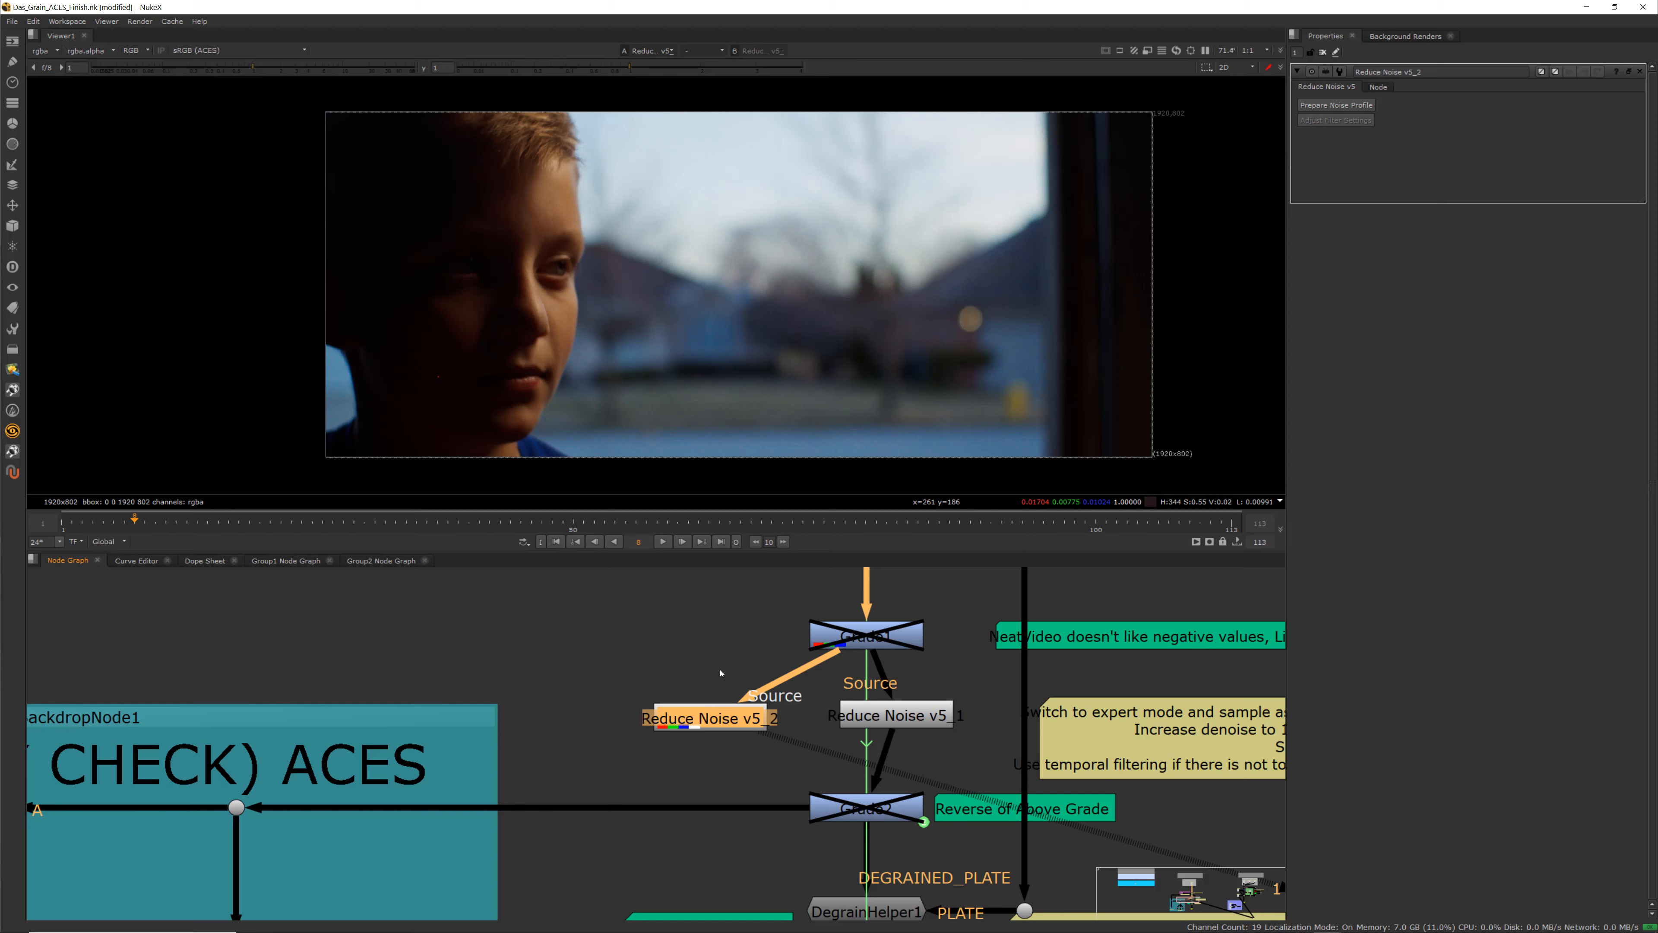
{"action": "left_click_drag", "start_coordinate": [717, 724], "coordinate": [717, 722]}
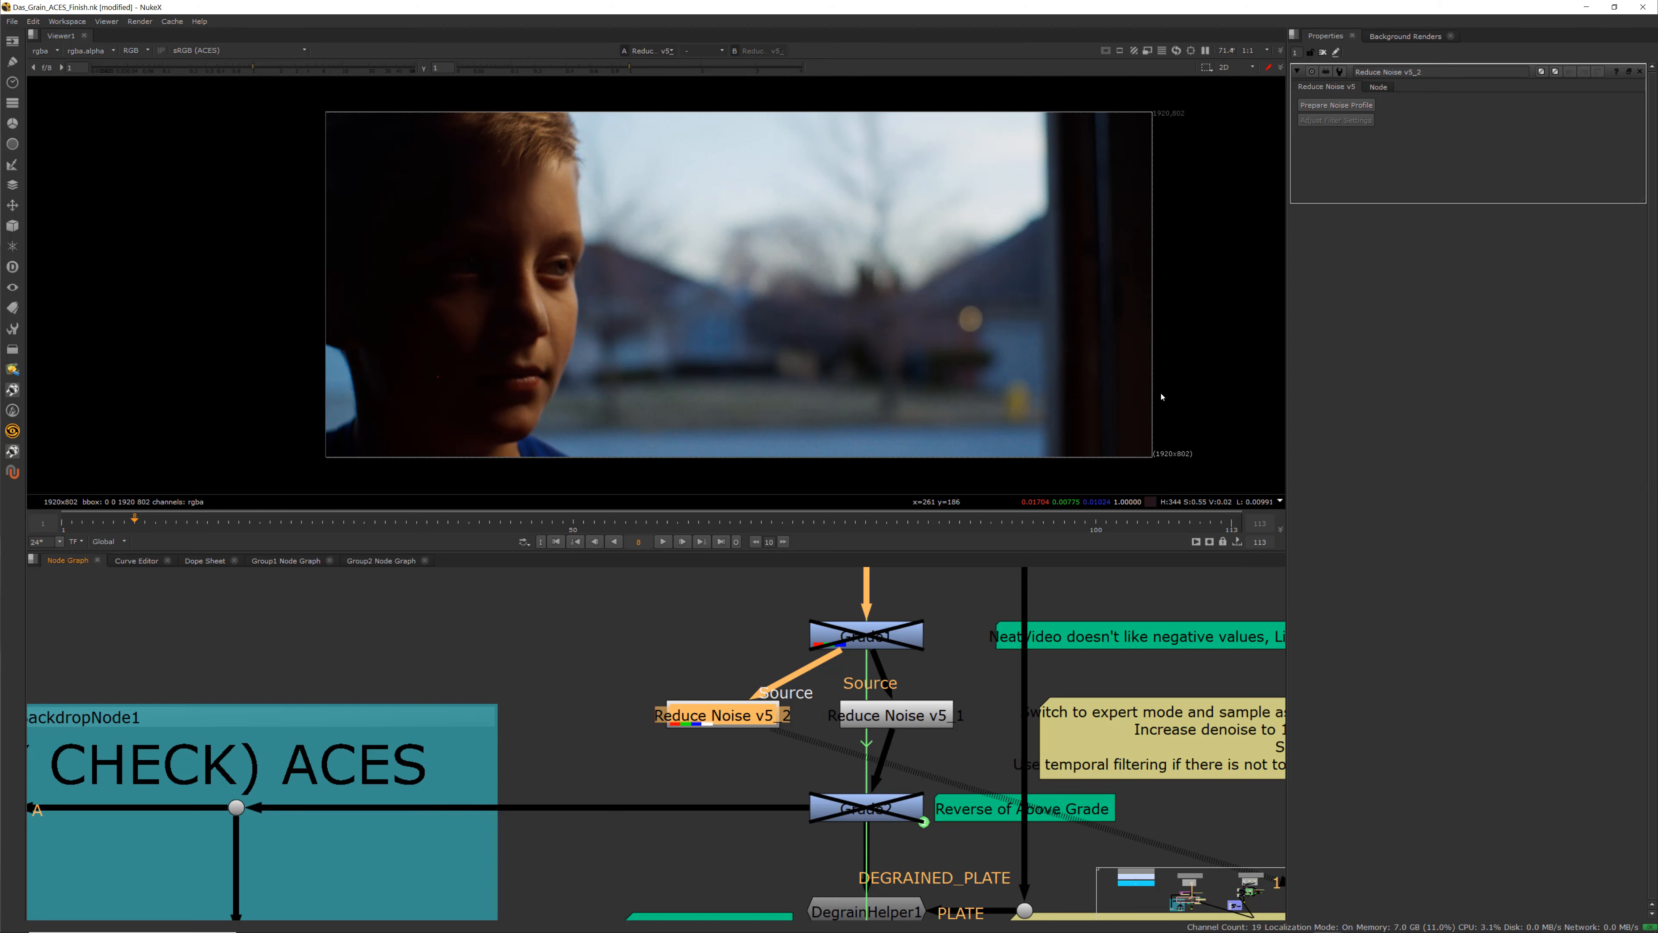
{"action": "left_click", "coordinate": [1347, 105]}
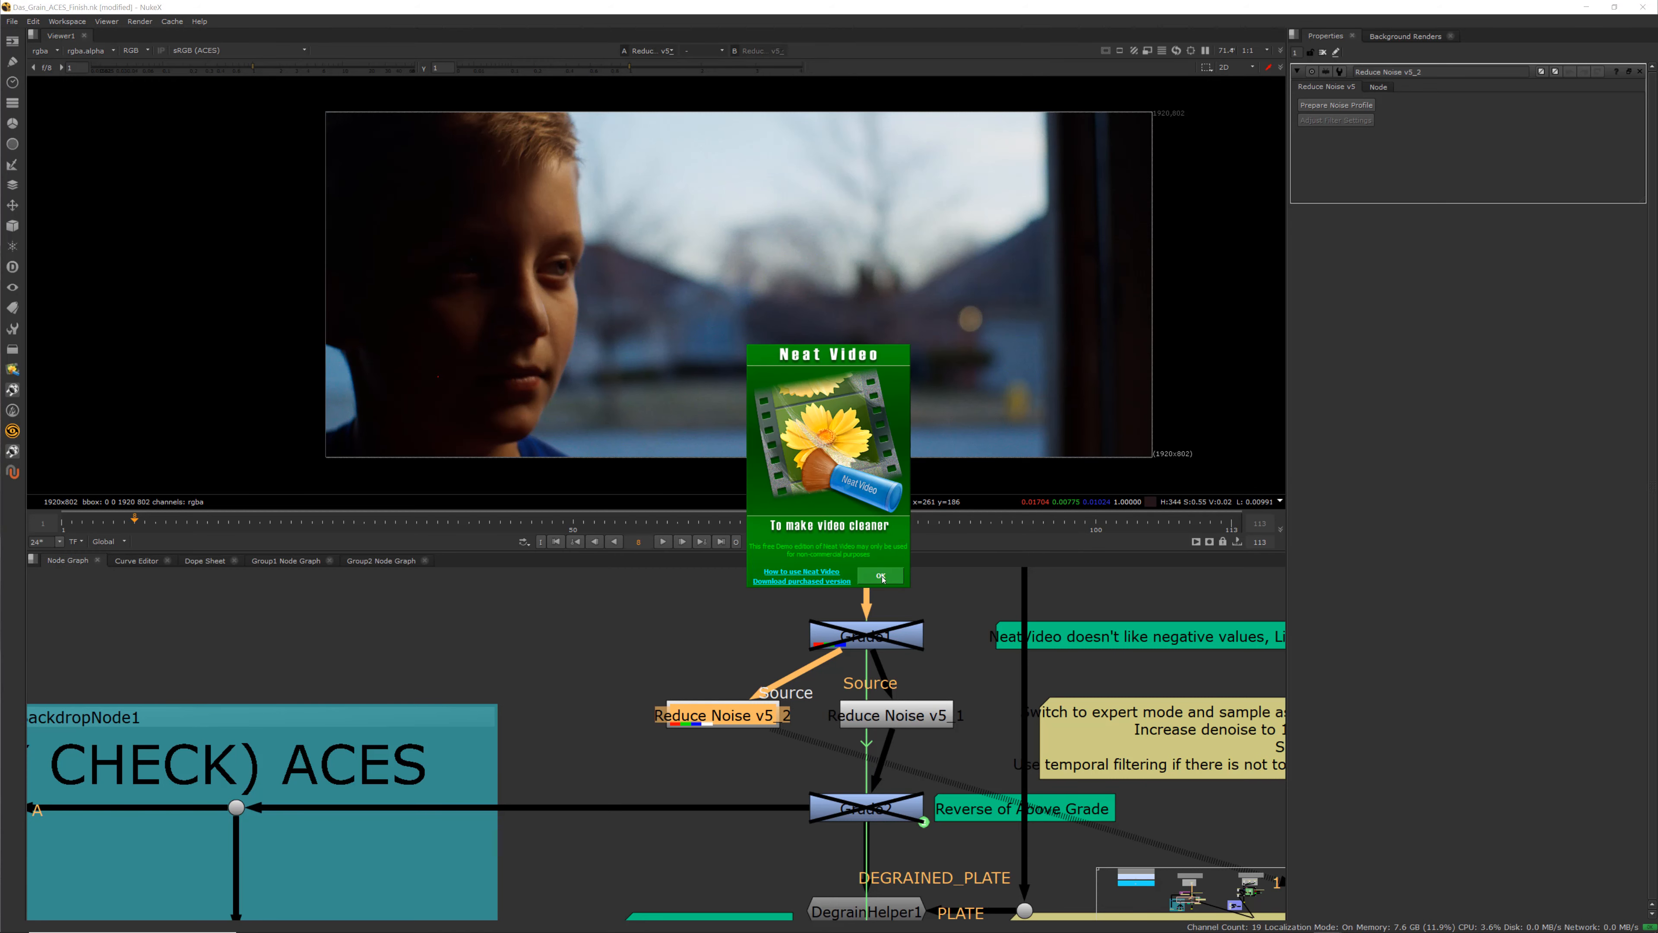
{"action": "left_click", "coordinate": [881, 577]}
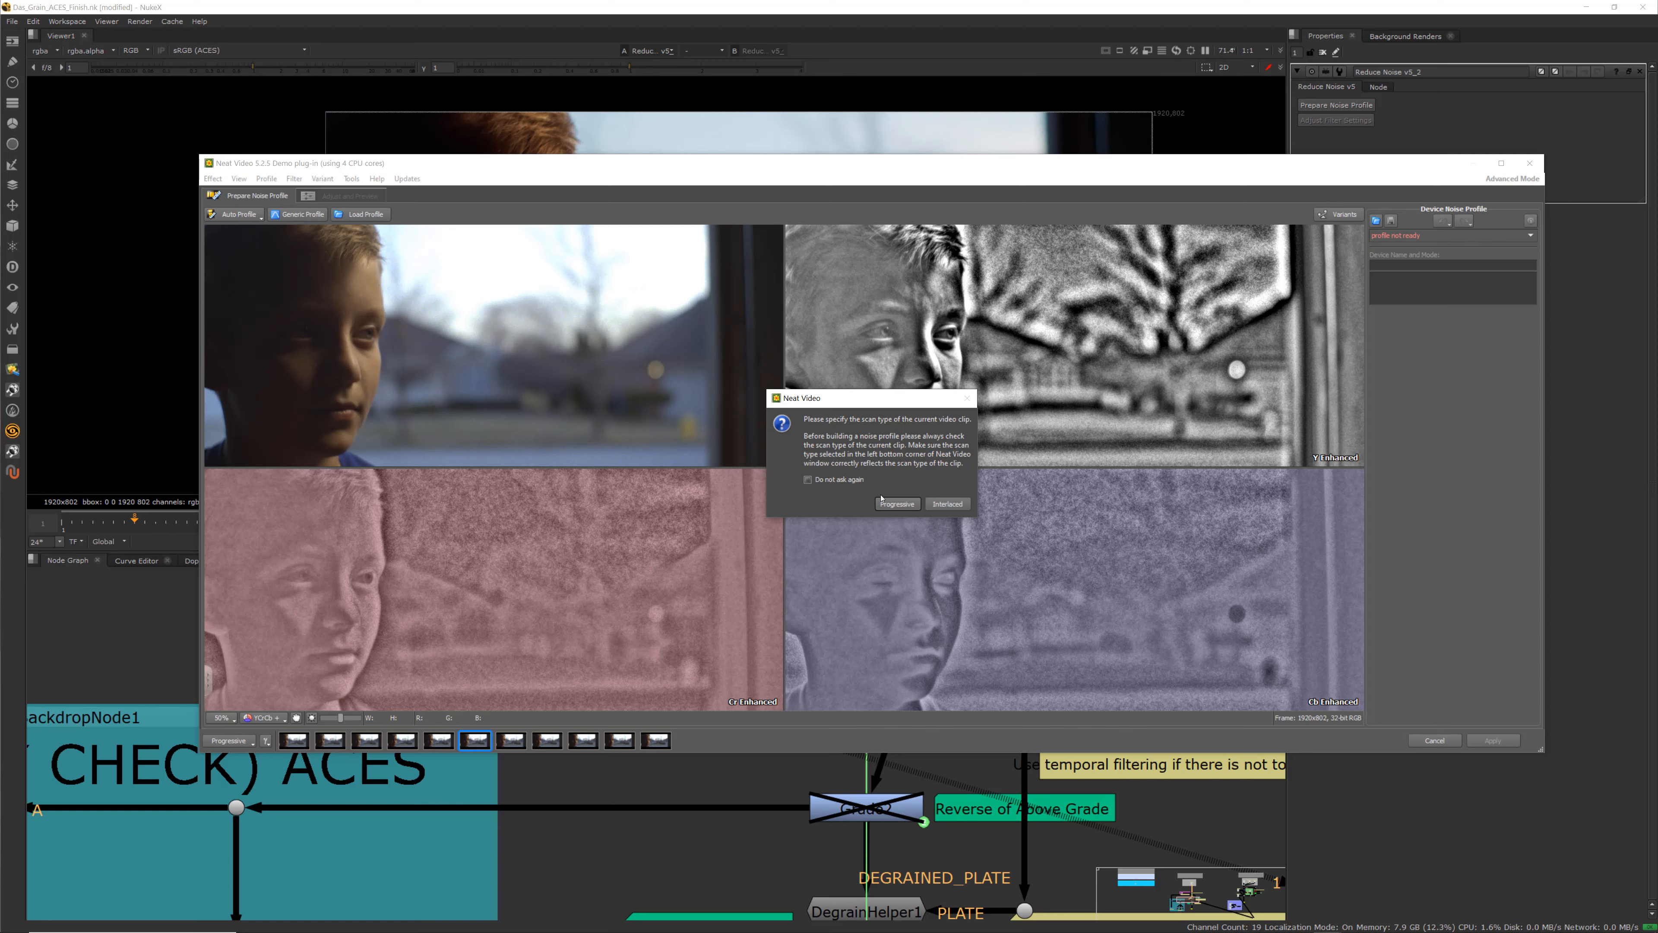
{"action": "left_click", "coordinate": [897, 505]}
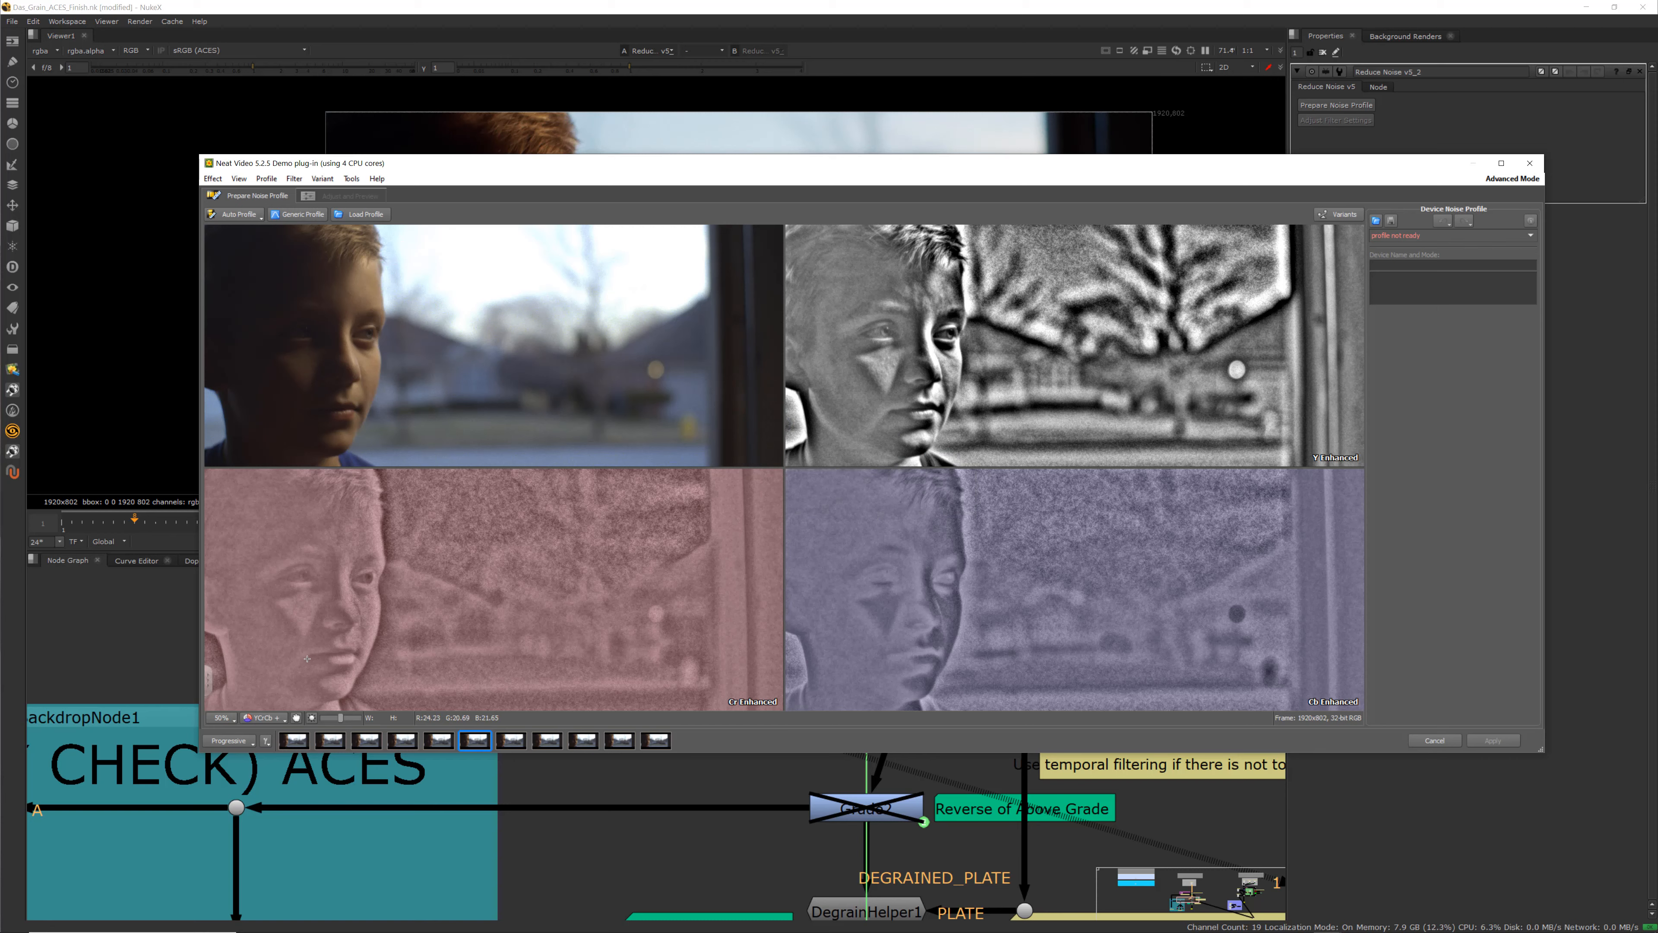
Inspect the clip's noise in Normal and YC/Cb Enhanced views at different zoom levels, then close the window
{"action": "left_click", "coordinate": [281, 717]}
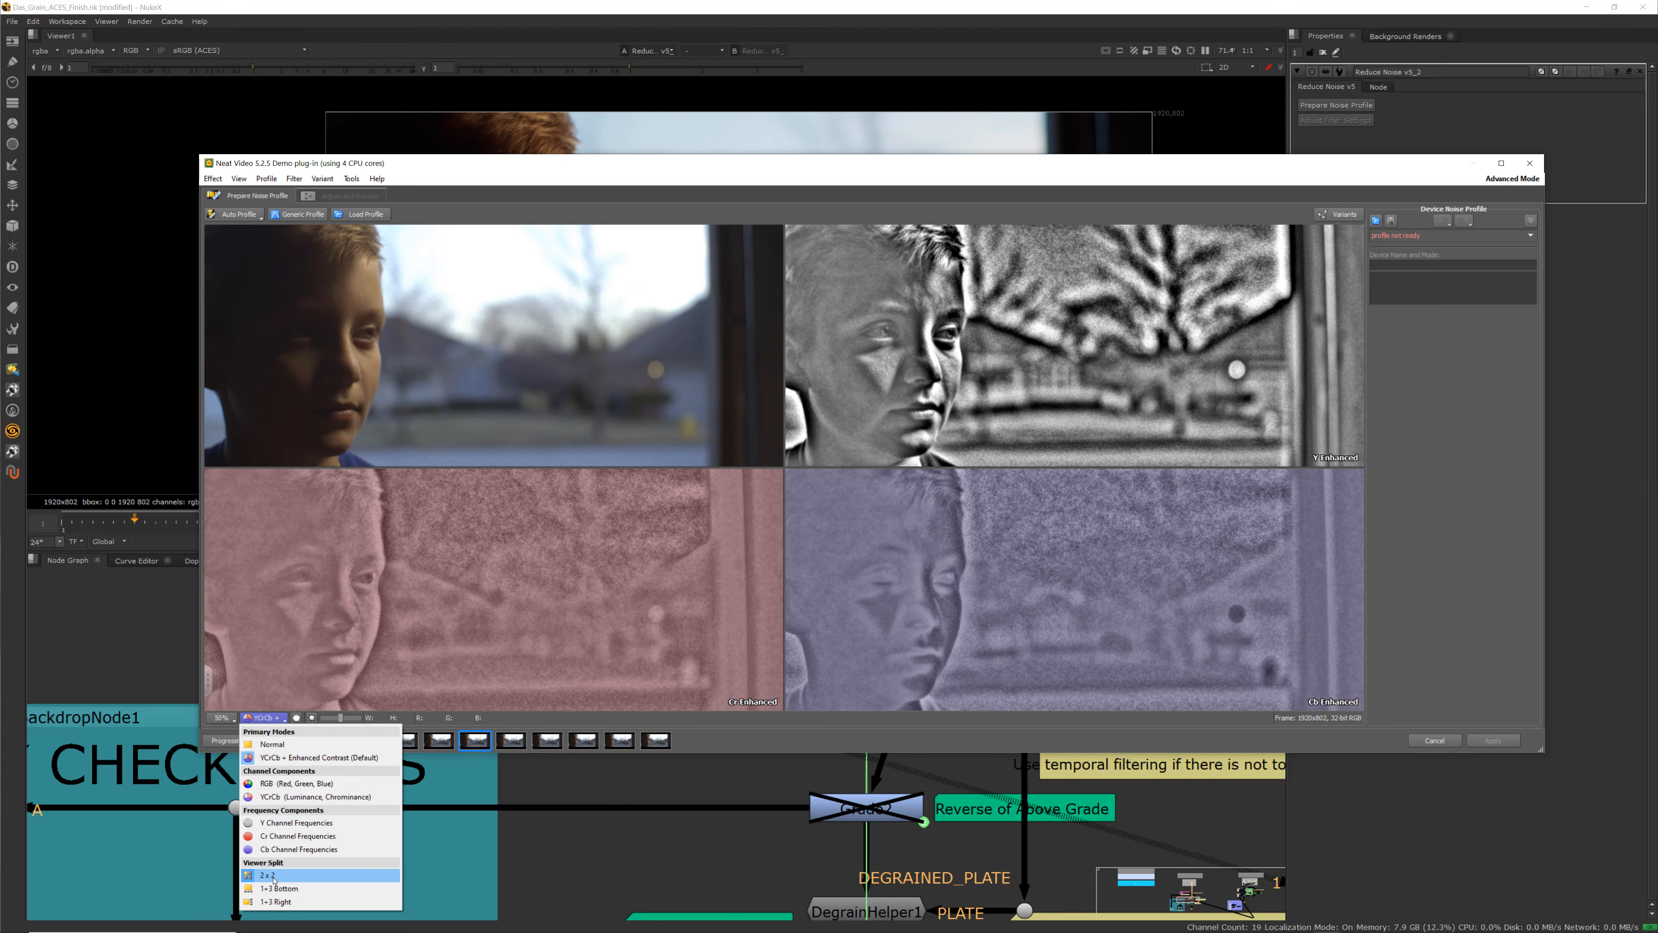
{"action": "left_click", "coordinate": [271, 744]}
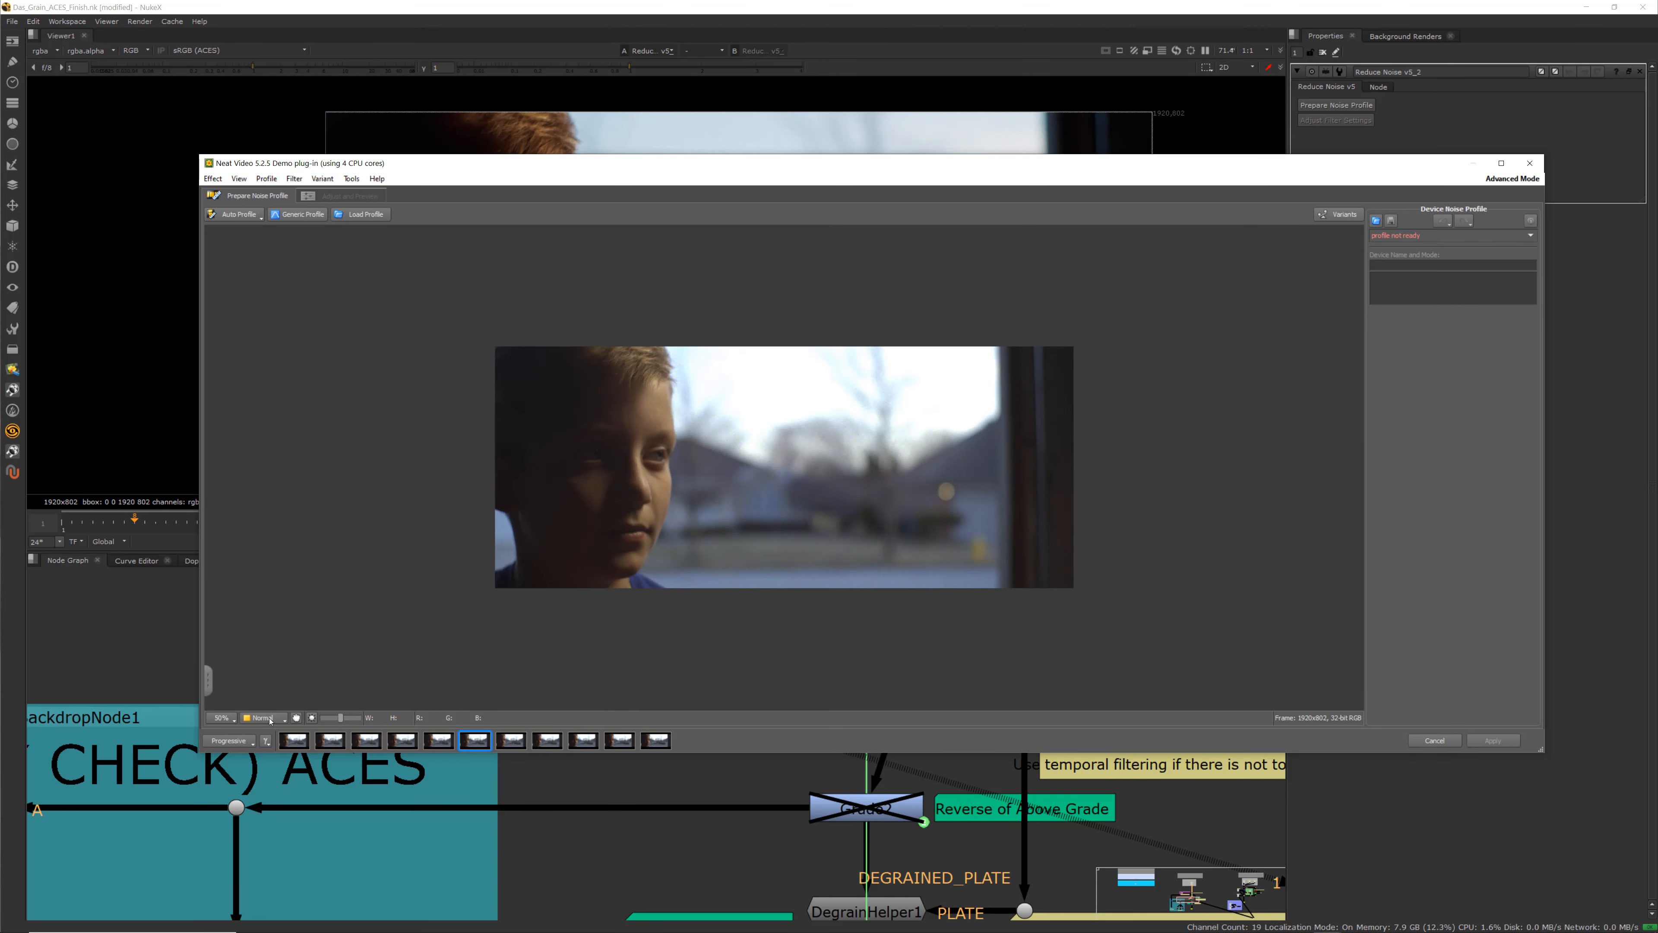
{"action": "left_click", "coordinate": [270, 719]}
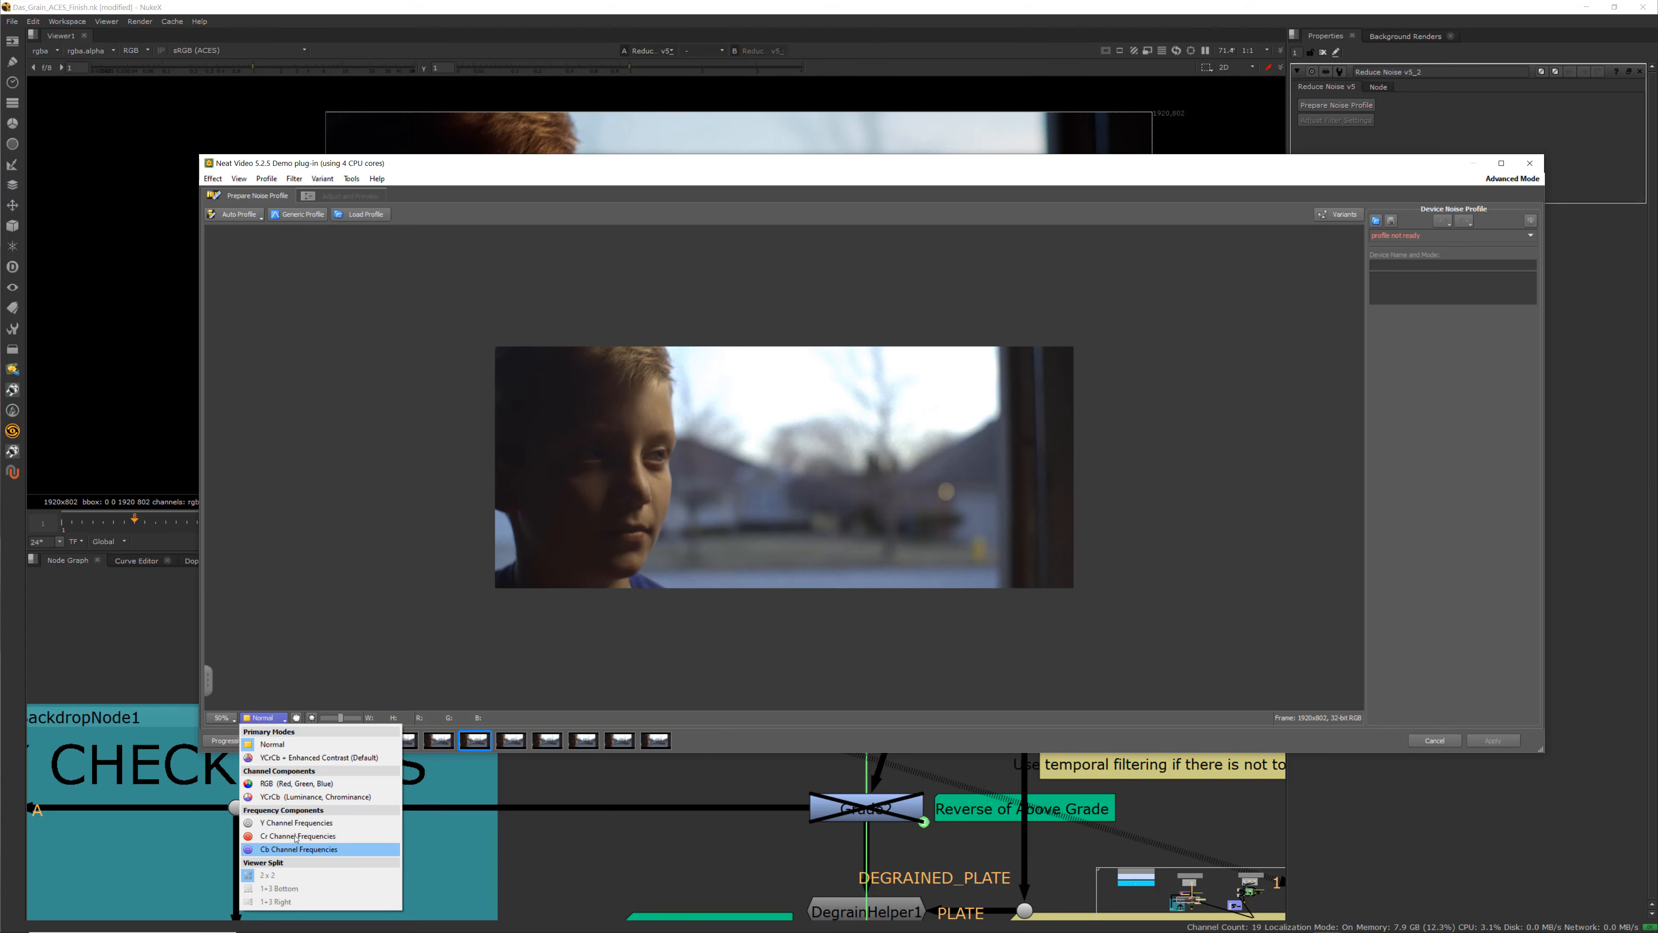
{"action": "left_click", "coordinate": [295, 757]}
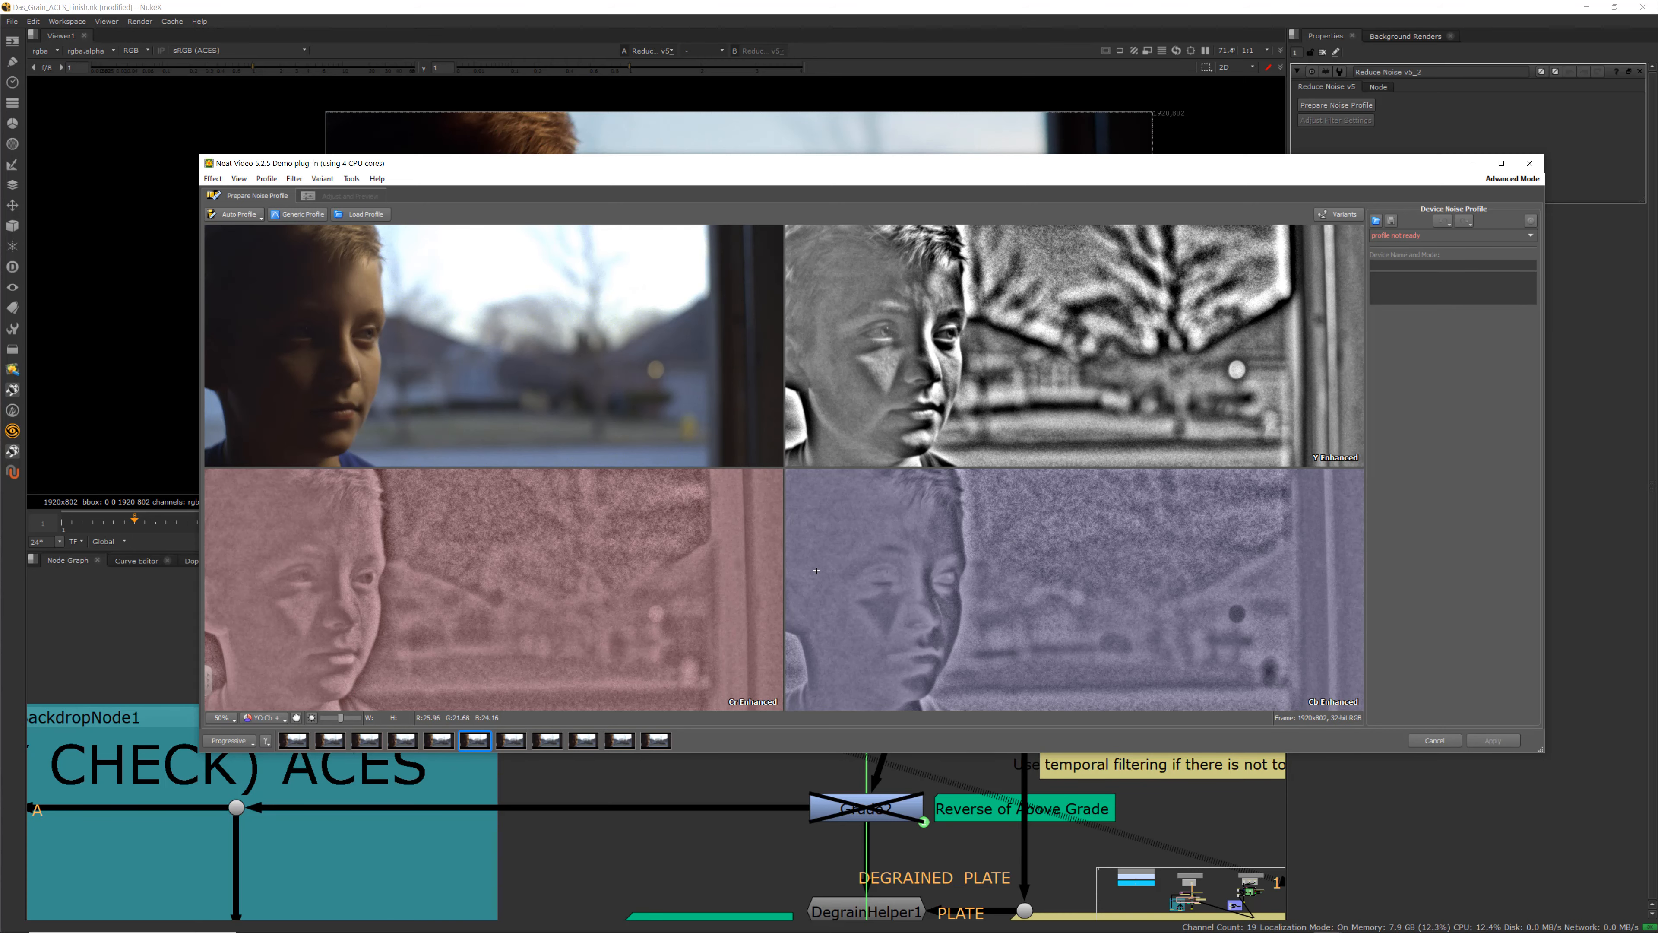
{"action": "scroll", "coordinate": [516, 556], "scroll_direction": "up", "scroll_amount": 2}
{"action": "scroll", "coordinate": [483, 603], "scroll_direction": "down", "scroll_amount": 5}
{"action": "scroll", "coordinate": [484, 603], "scroll_direction": "up", "scroll_amount": 4}
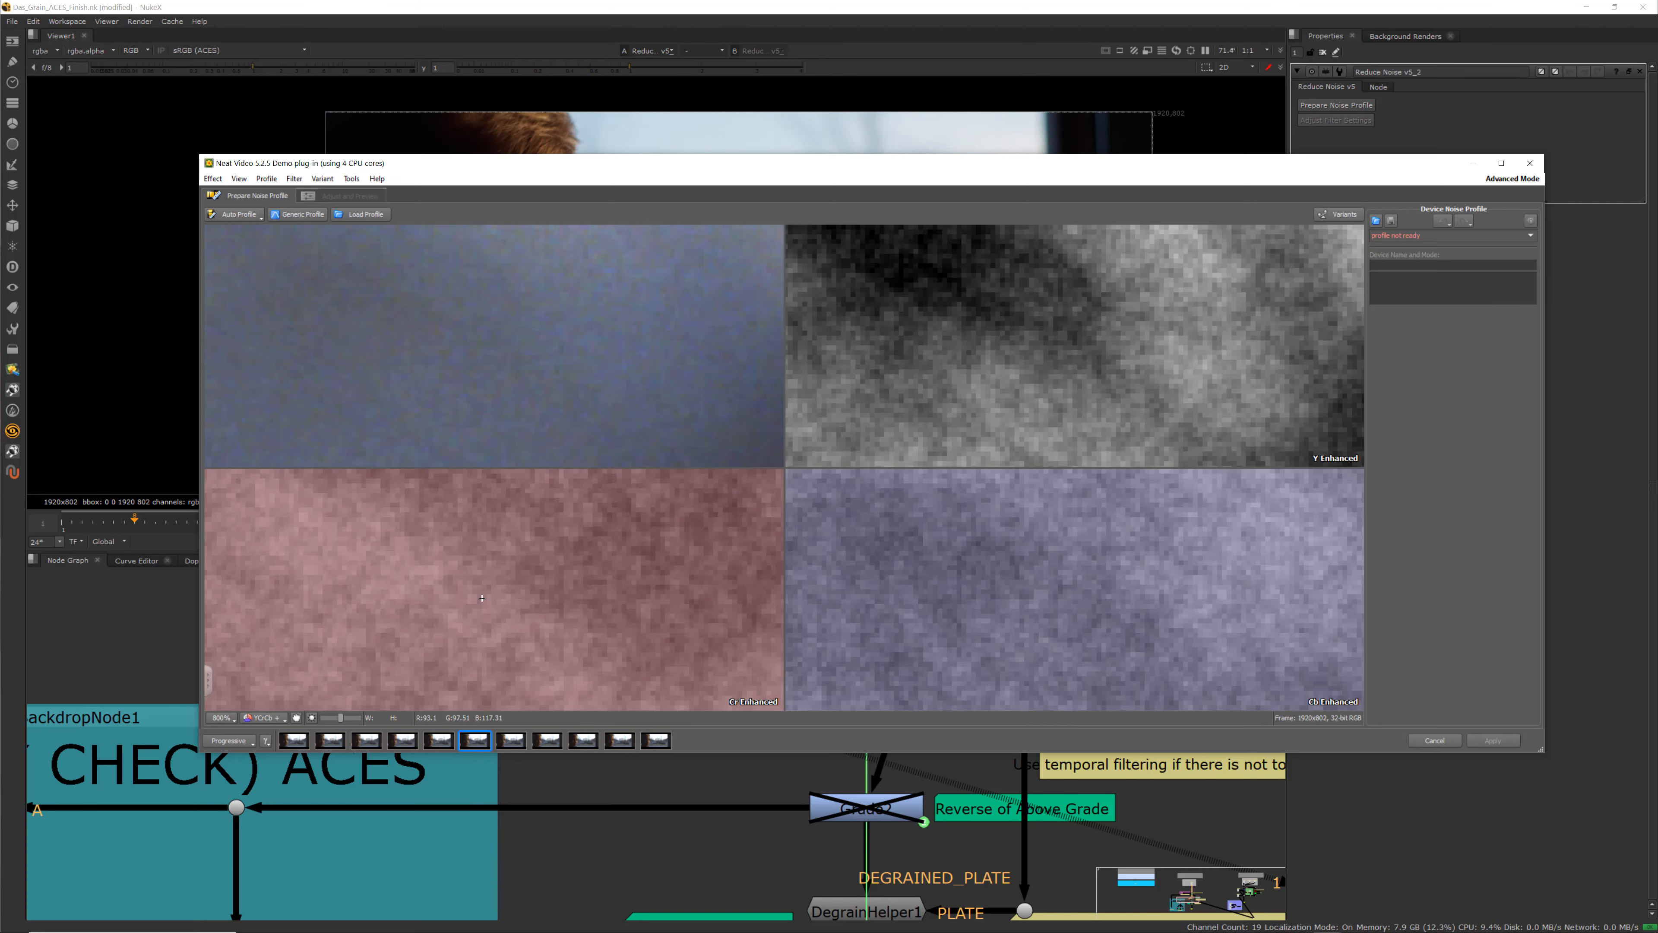
{"action": "scroll", "coordinate": [483, 592], "scroll_direction": "down", "scroll_amount": 2}
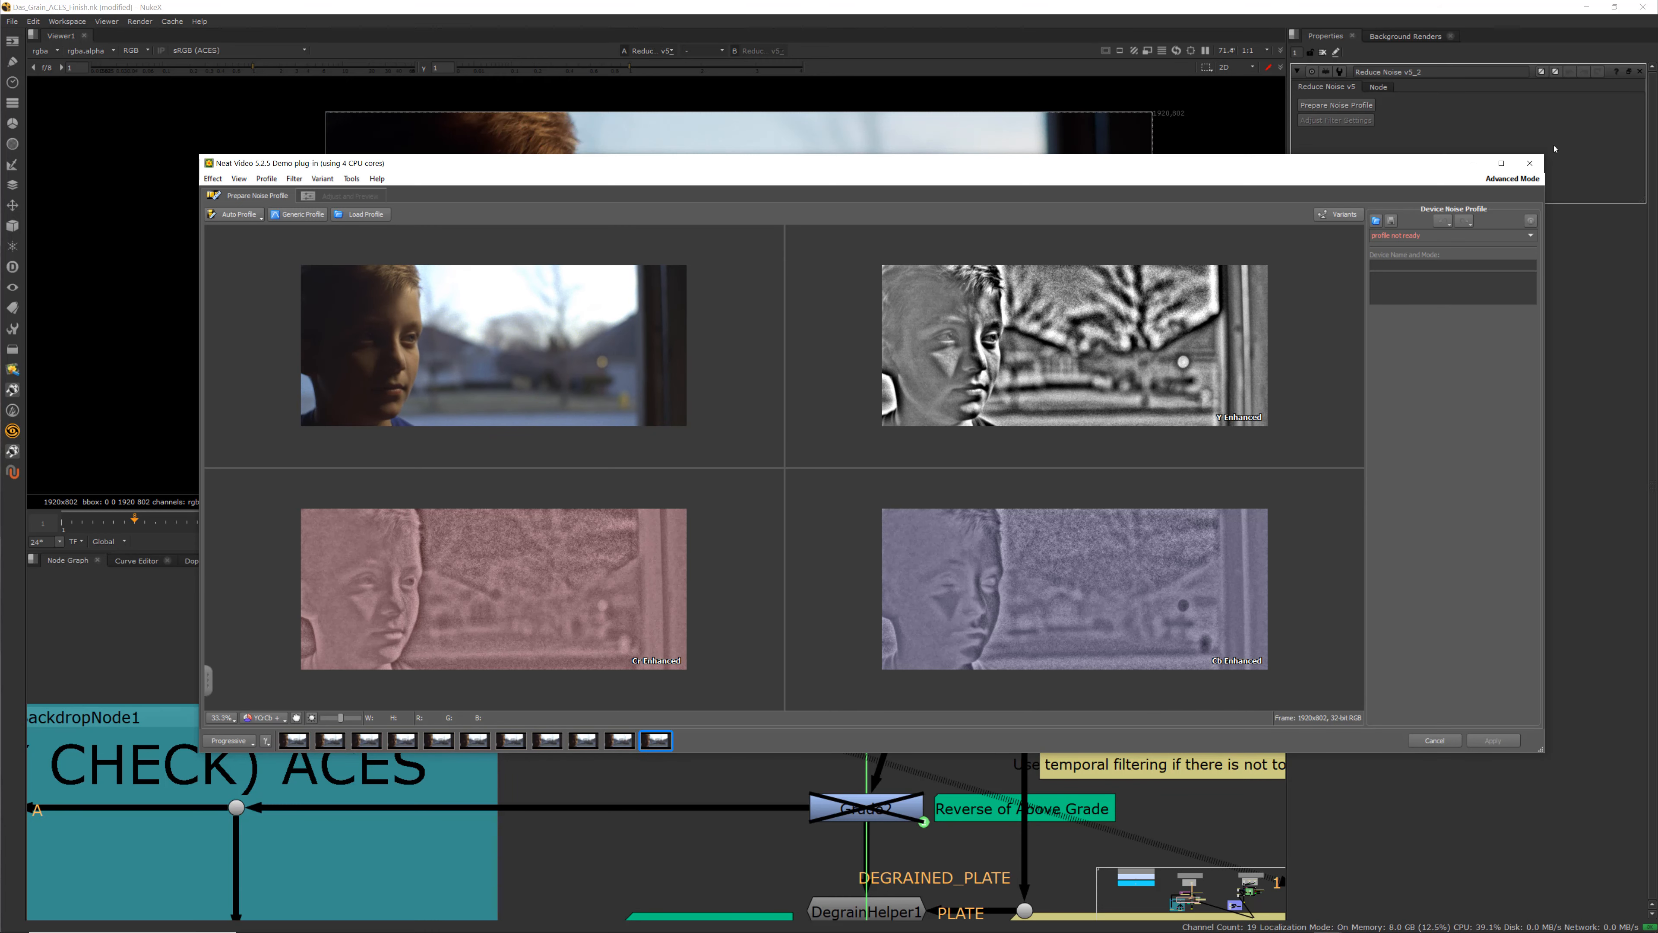
{"action": "left_click", "coordinate": [1530, 163]}
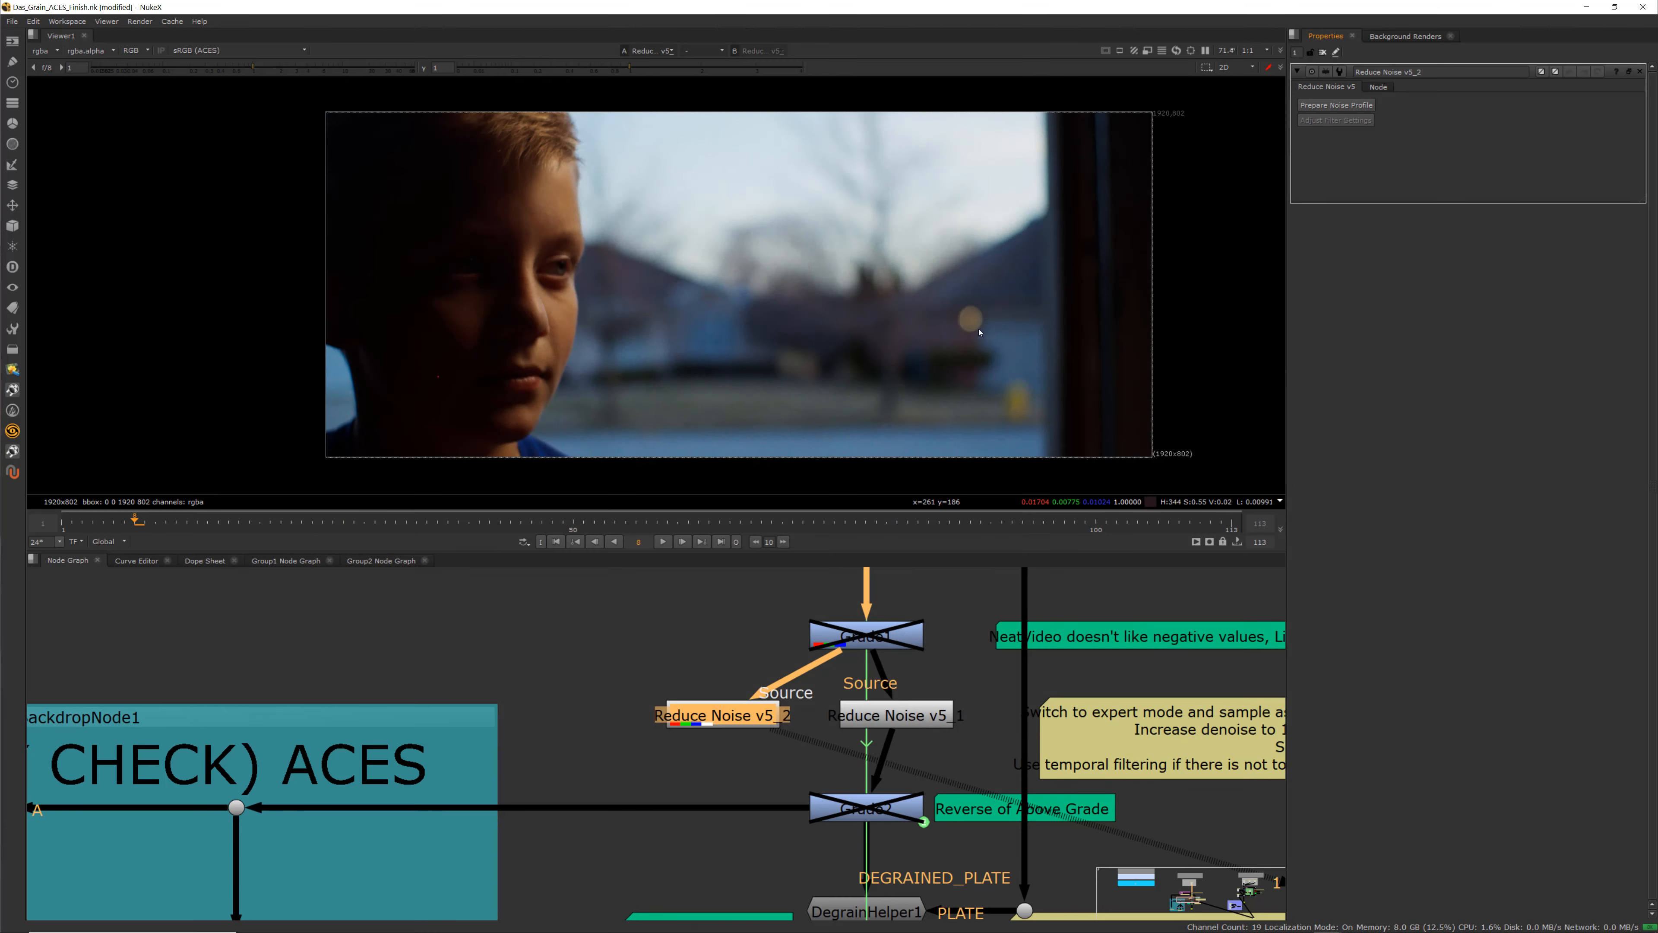
Move to a later frame and reopen Prepare Noise Profile for Reduce Noise v5_2 with Progressive scan type
{"action": "left_click", "coordinate": [601, 525]}
{"action": "left_click", "coordinate": [1042, 523]}
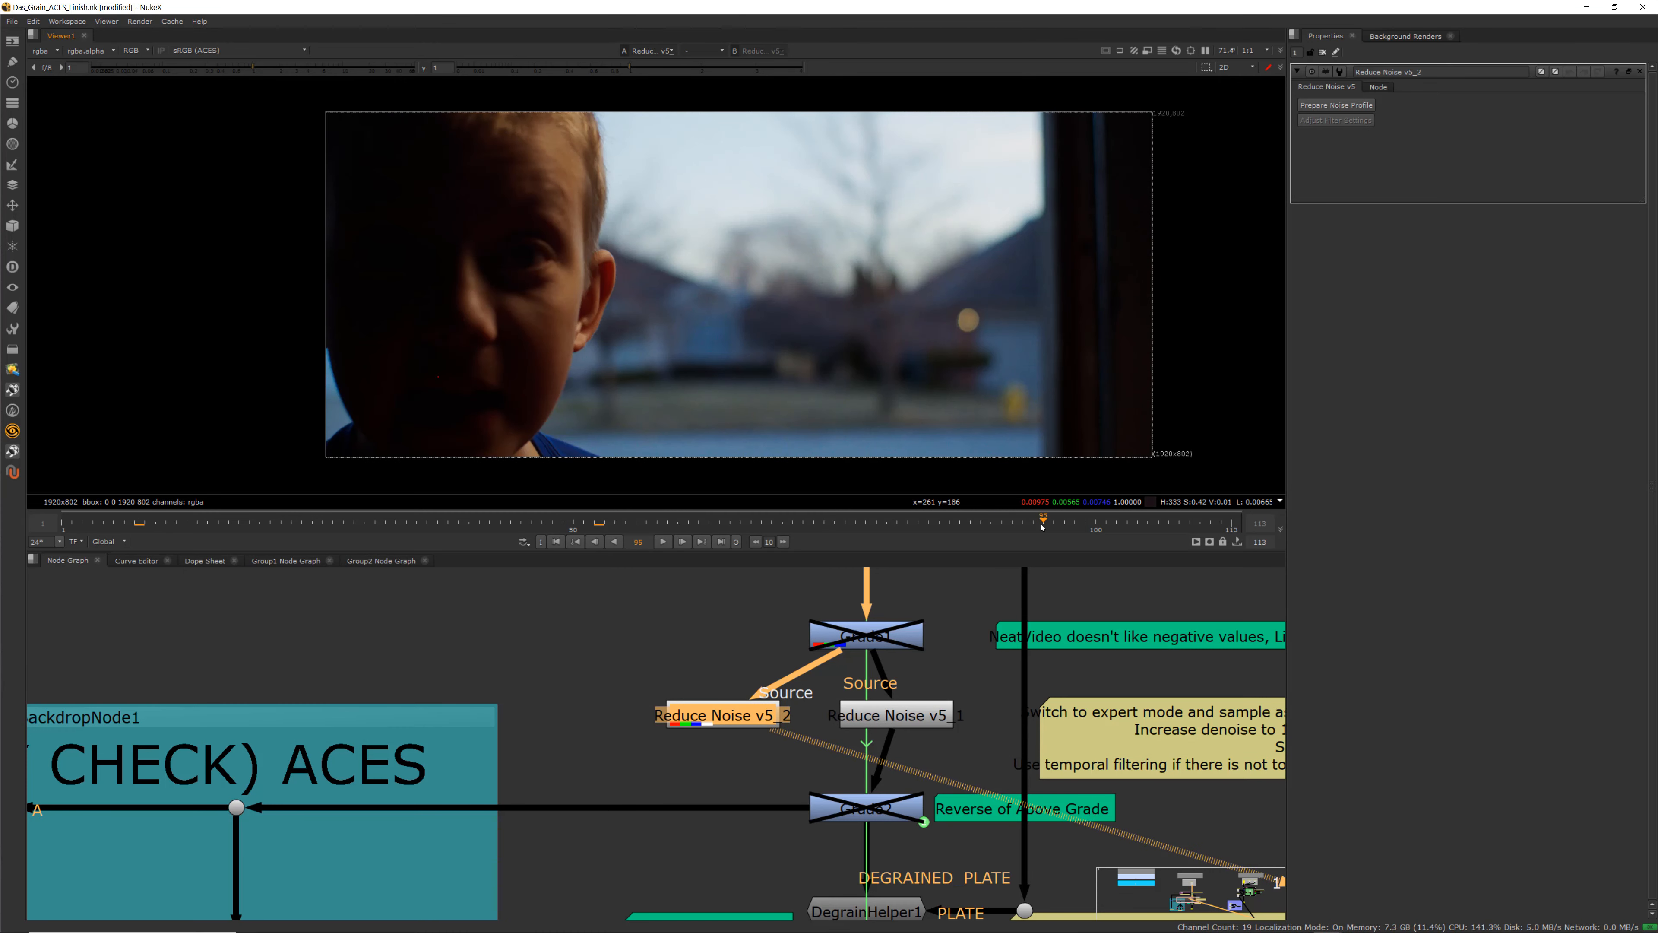
{"action": "left_click_drag", "start_coordinate": [1051, 526], "coordinate": [1103, 518]}
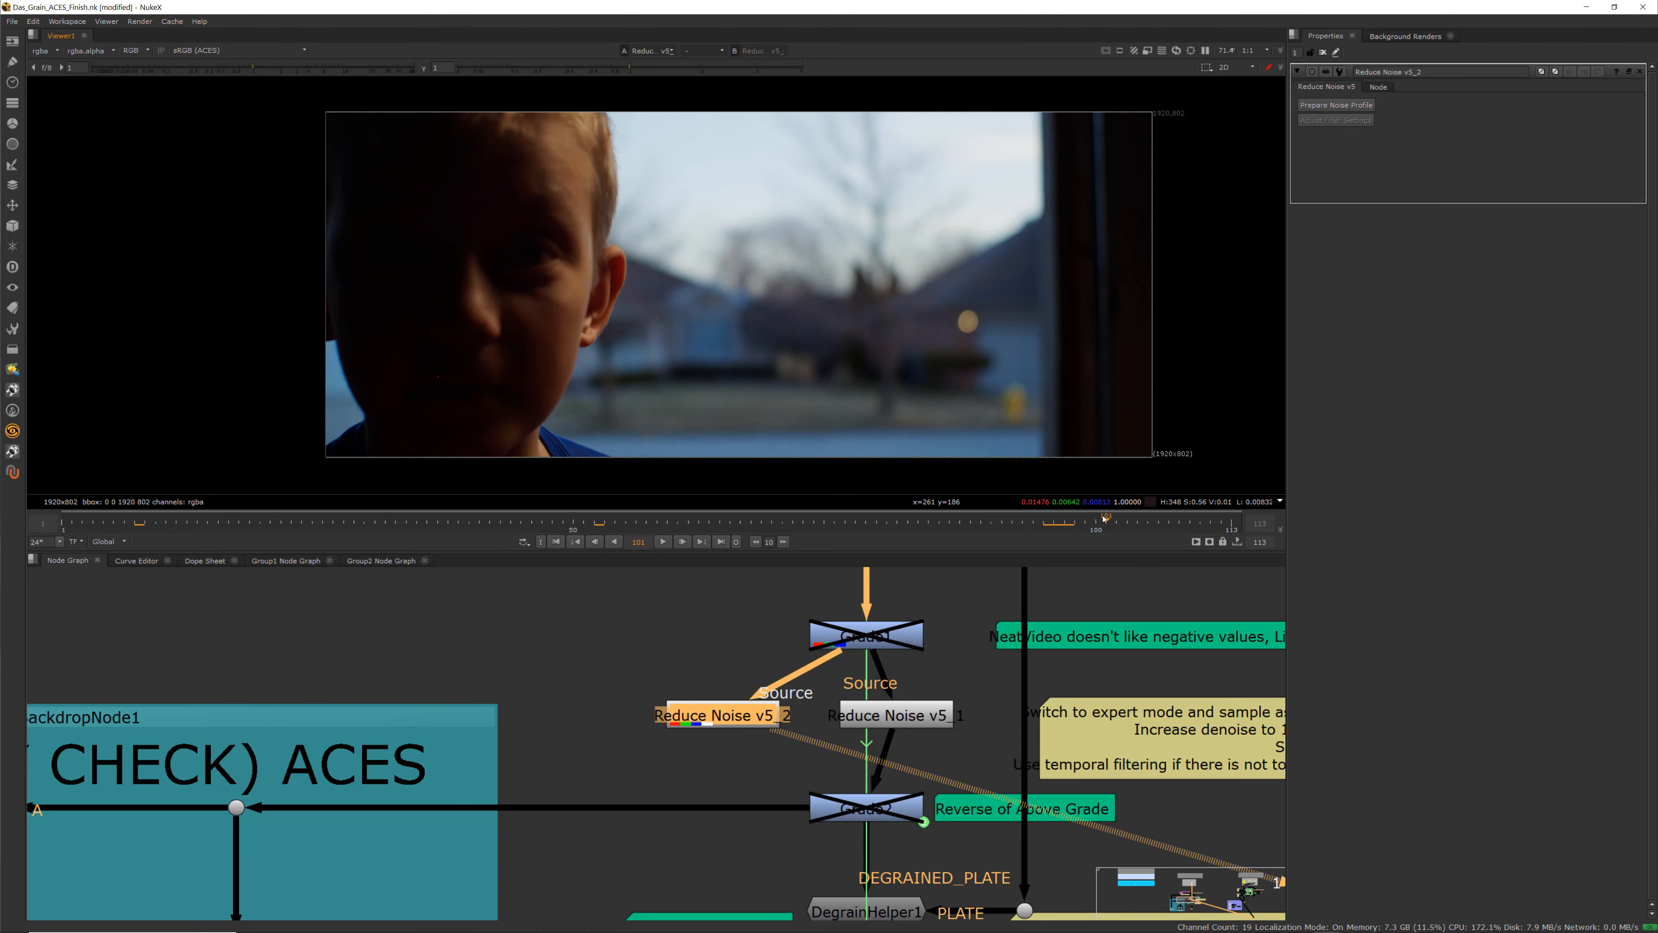
{"action": "left_click", "coordinate": [1337, 104]}
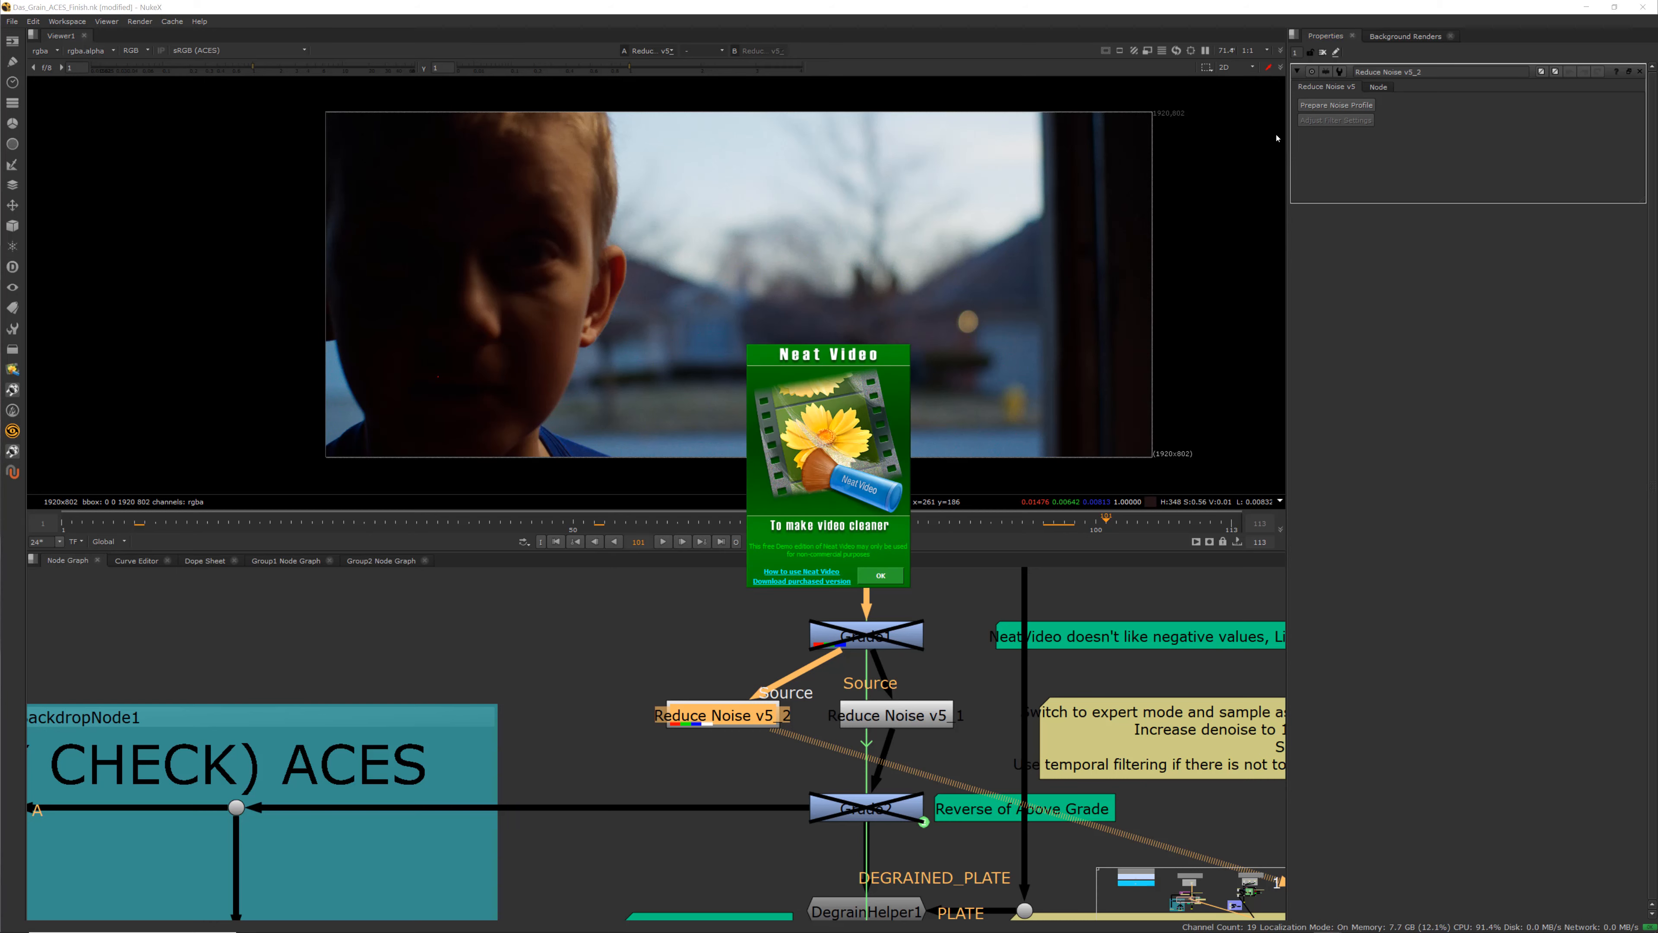
{"action": "left_click", "coordinate": [881, 574]}
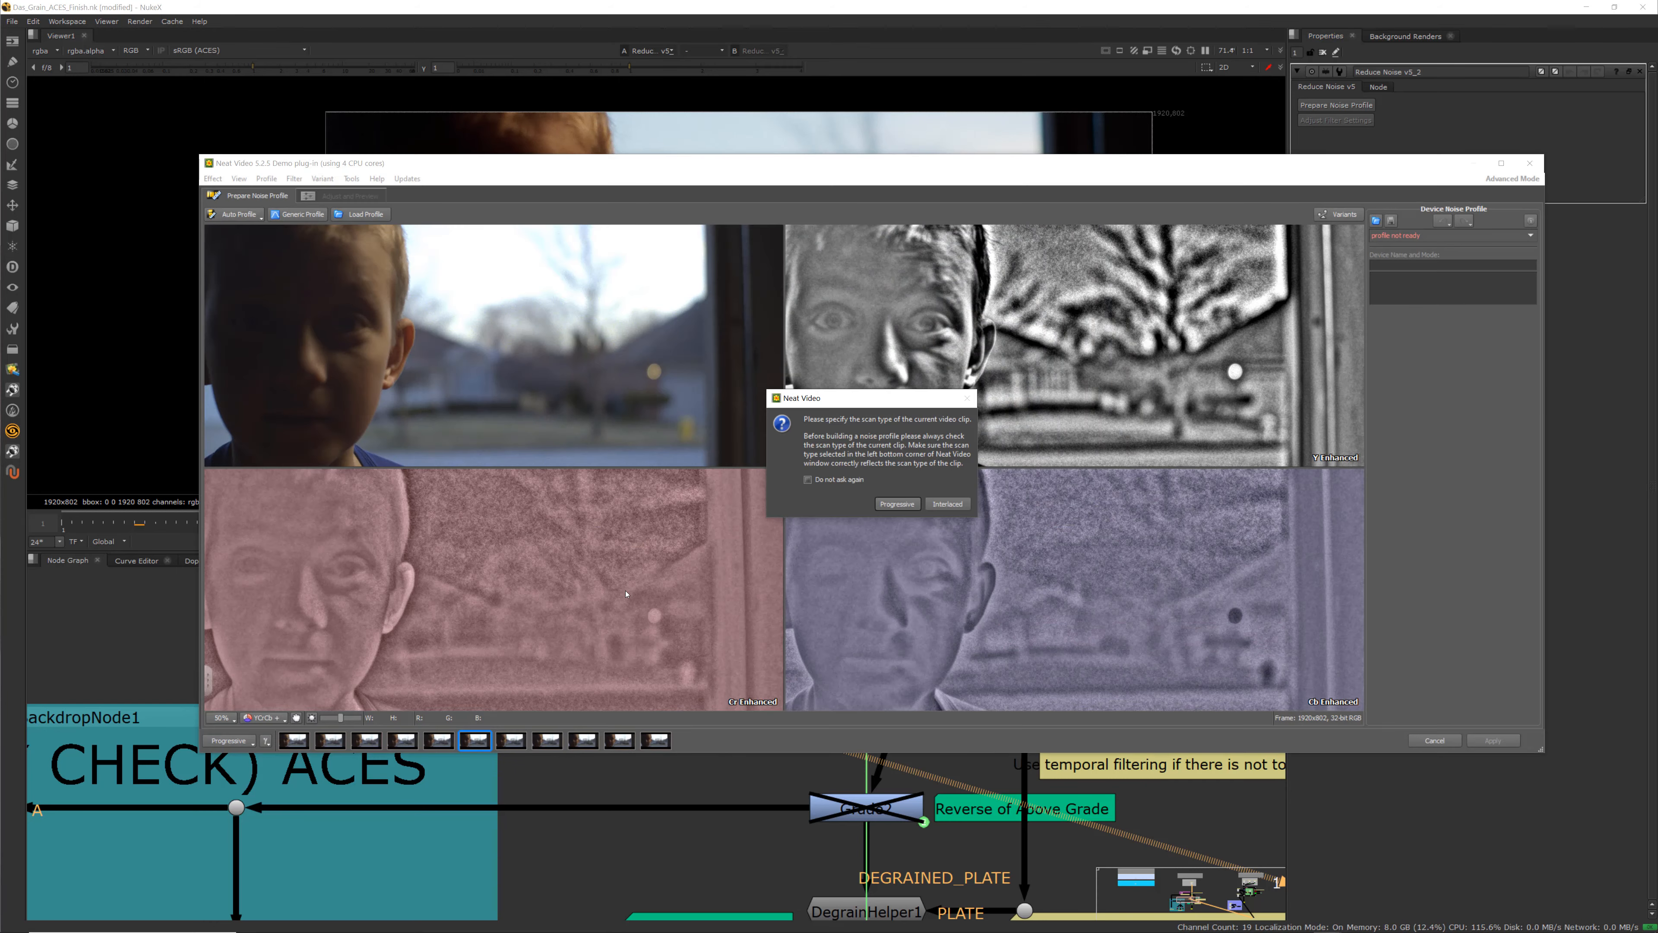
{"action": "left_click", "coordinate": [897, 504]}
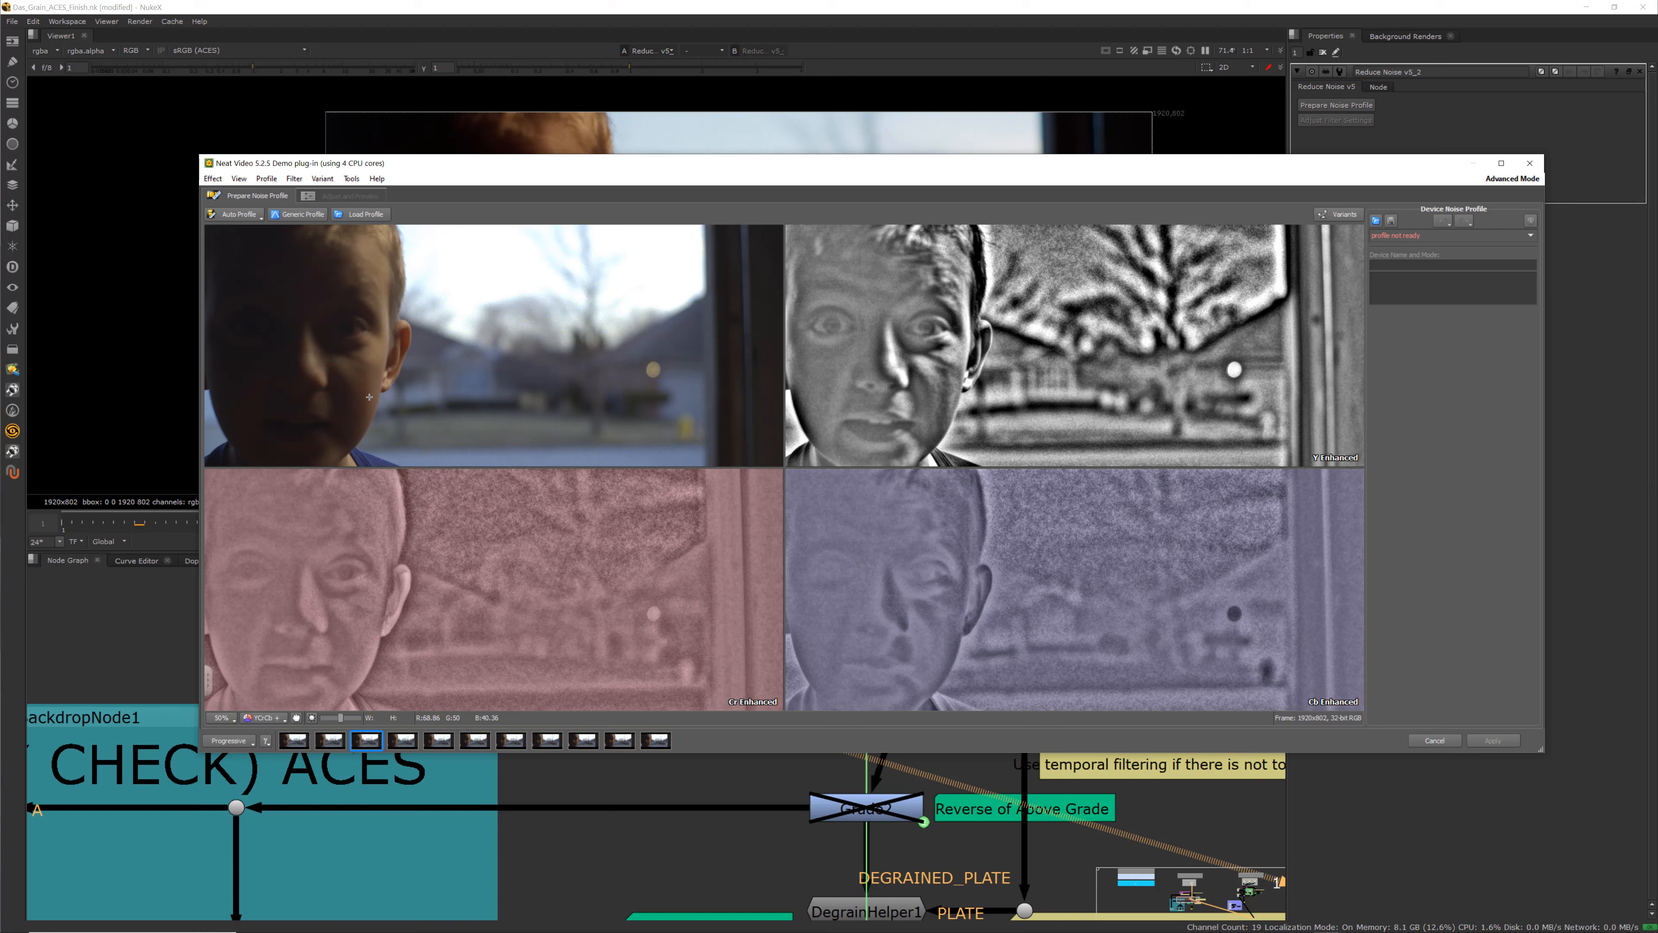
Build an automatic noise profile and toggle through the profile graph's channel views
{"action": "left_click", "coordinate": [239, 214]}
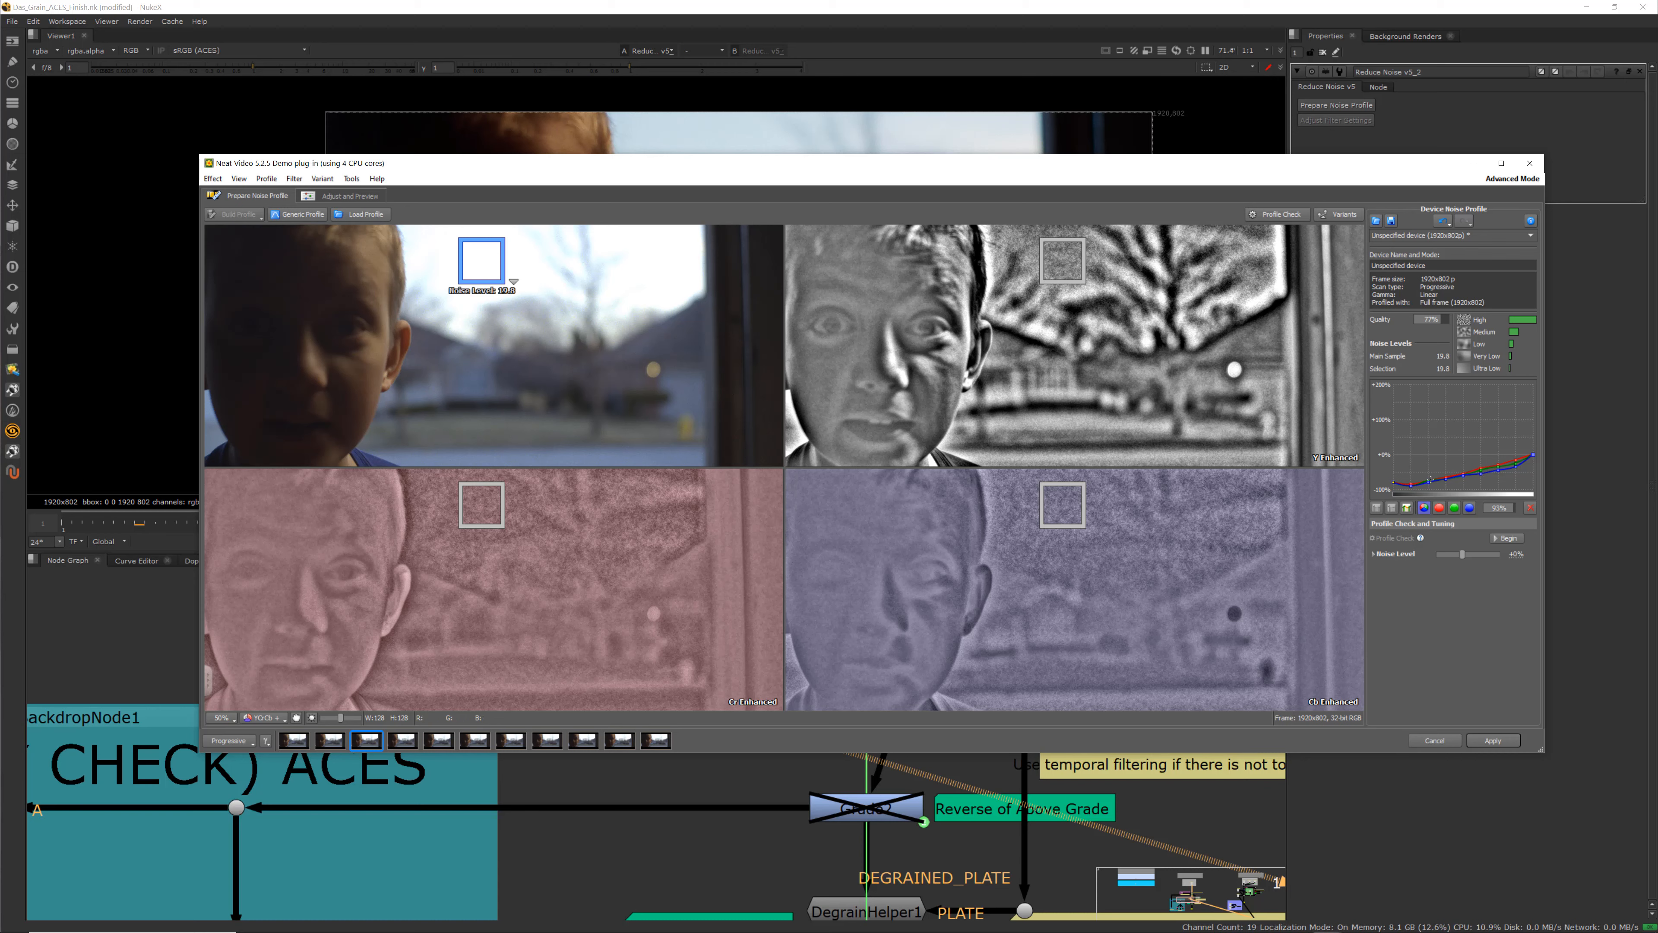
{"action": "left_click", "coordinate": [1440, 508]}
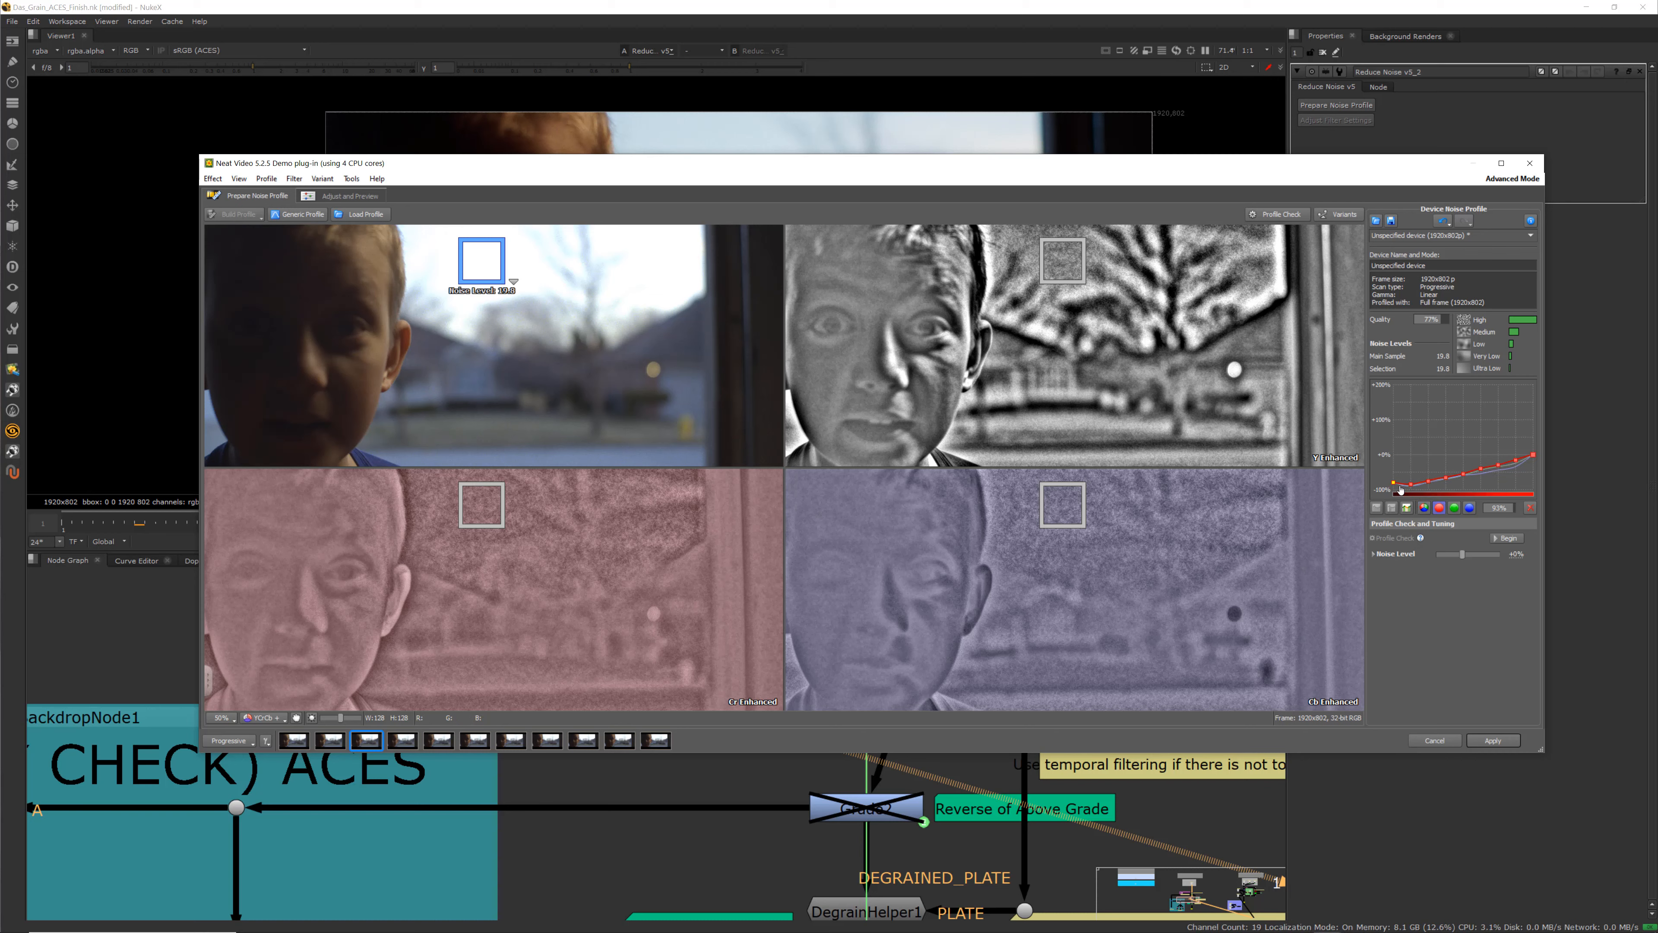
{"action": "left_click", "coordinate": [1456, 509]}
{"action": "left_click", "coordinate": [1470, 509]}
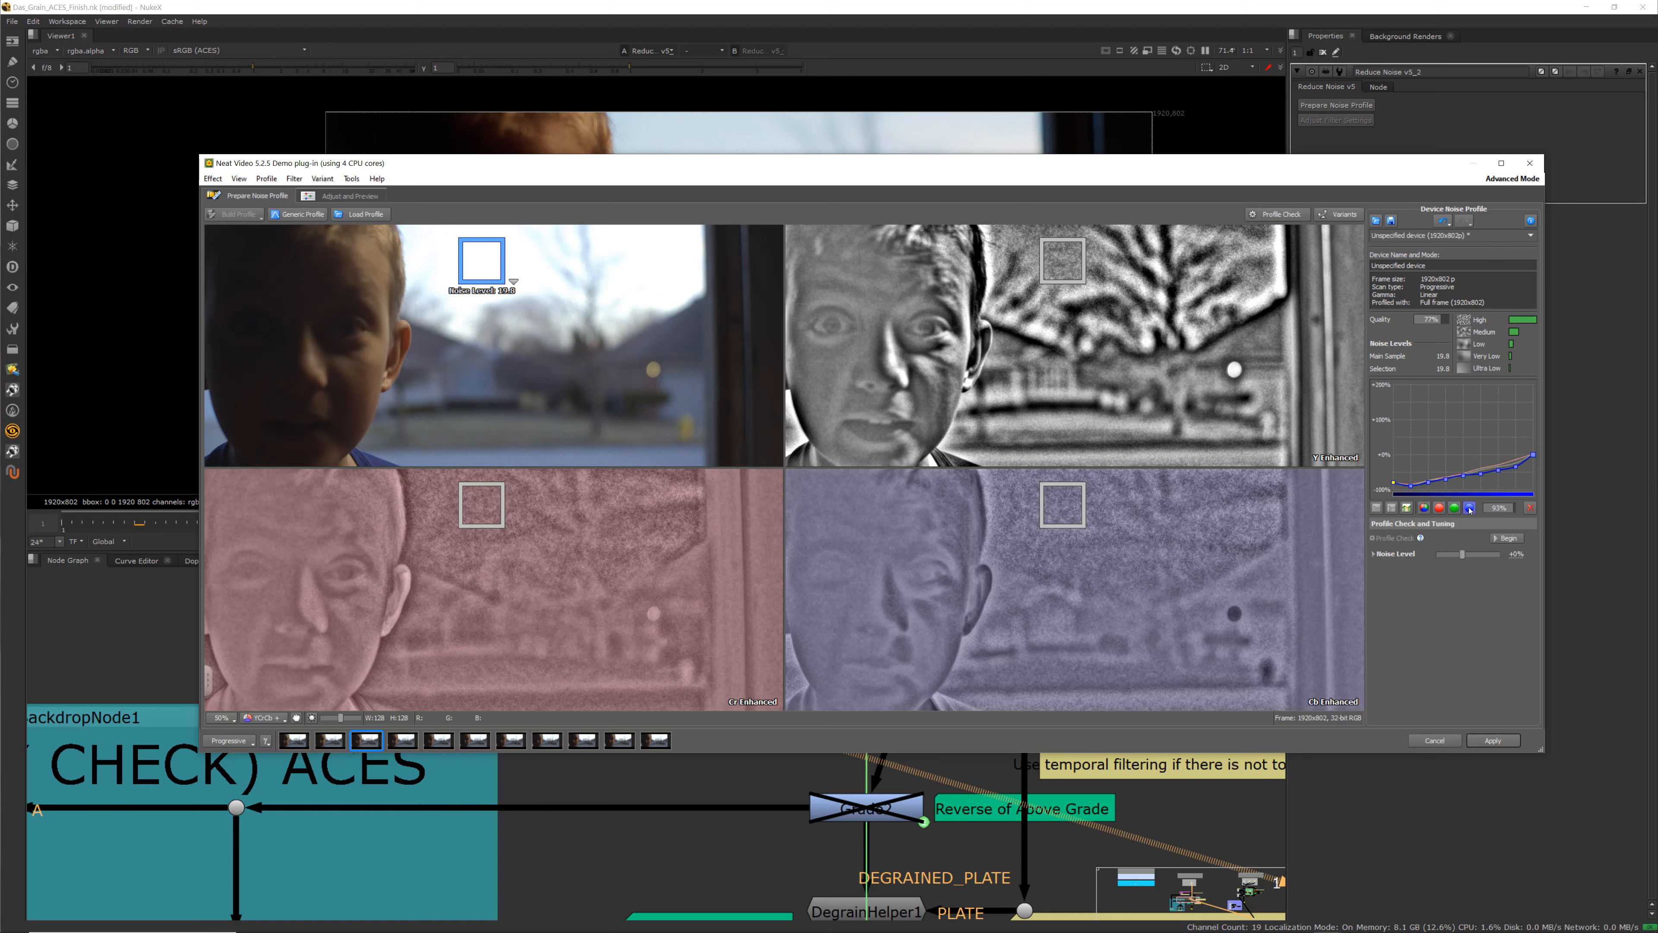
{"action": "left_click", "coordinate": [1440, 508]}
{"action": "left_click", "coordinate": [1424, 508]}
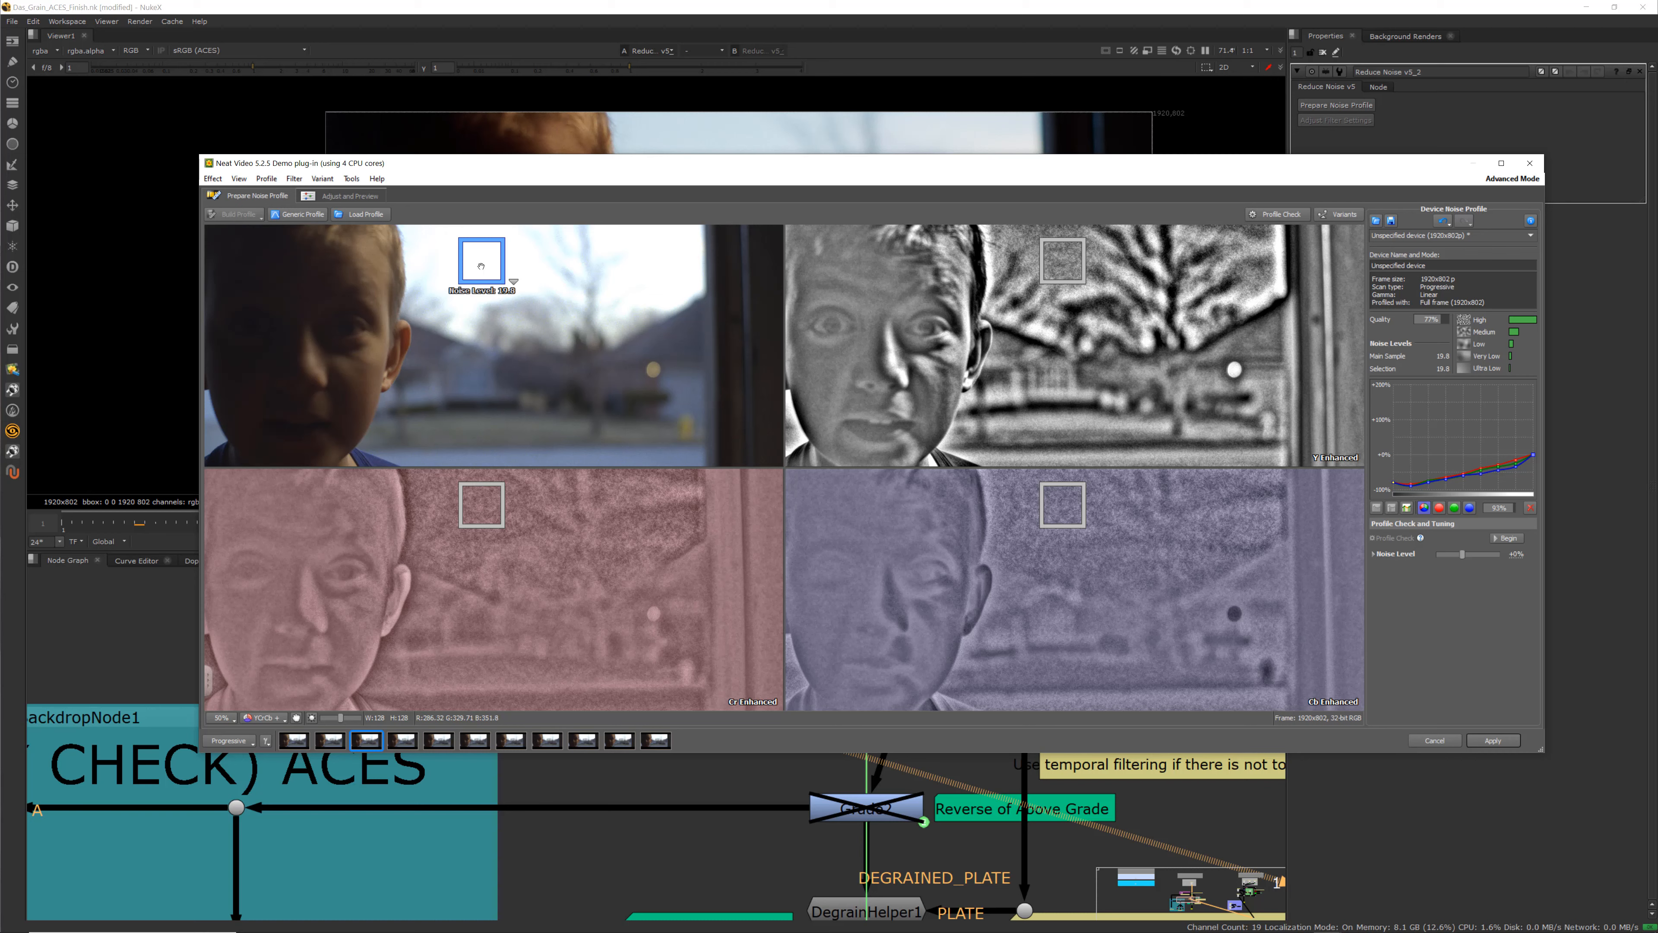
Draw a noise sample box in the sky, then resize and move it over the face and corner to compare noise levels
{"action": "left_click_drag", "start_coordinate": [481, 266], "coordinate": [563, 352]}
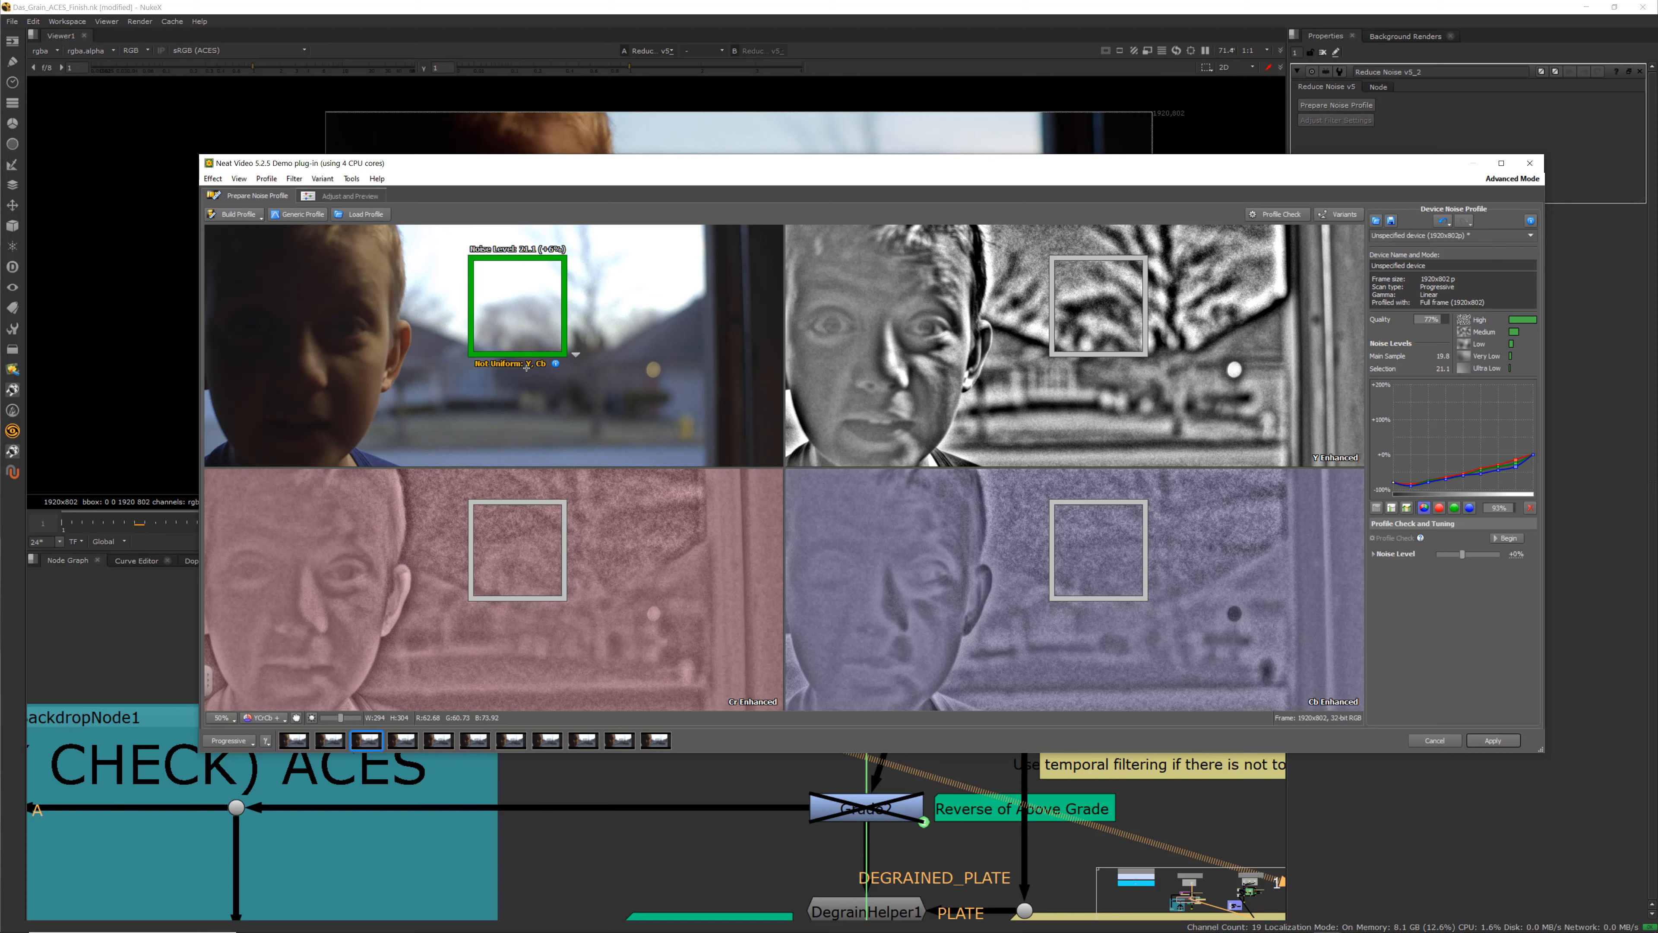
{"action": "left_click_drag", "start_coordinate": [563, 355], "coordinate": [557, 333]}
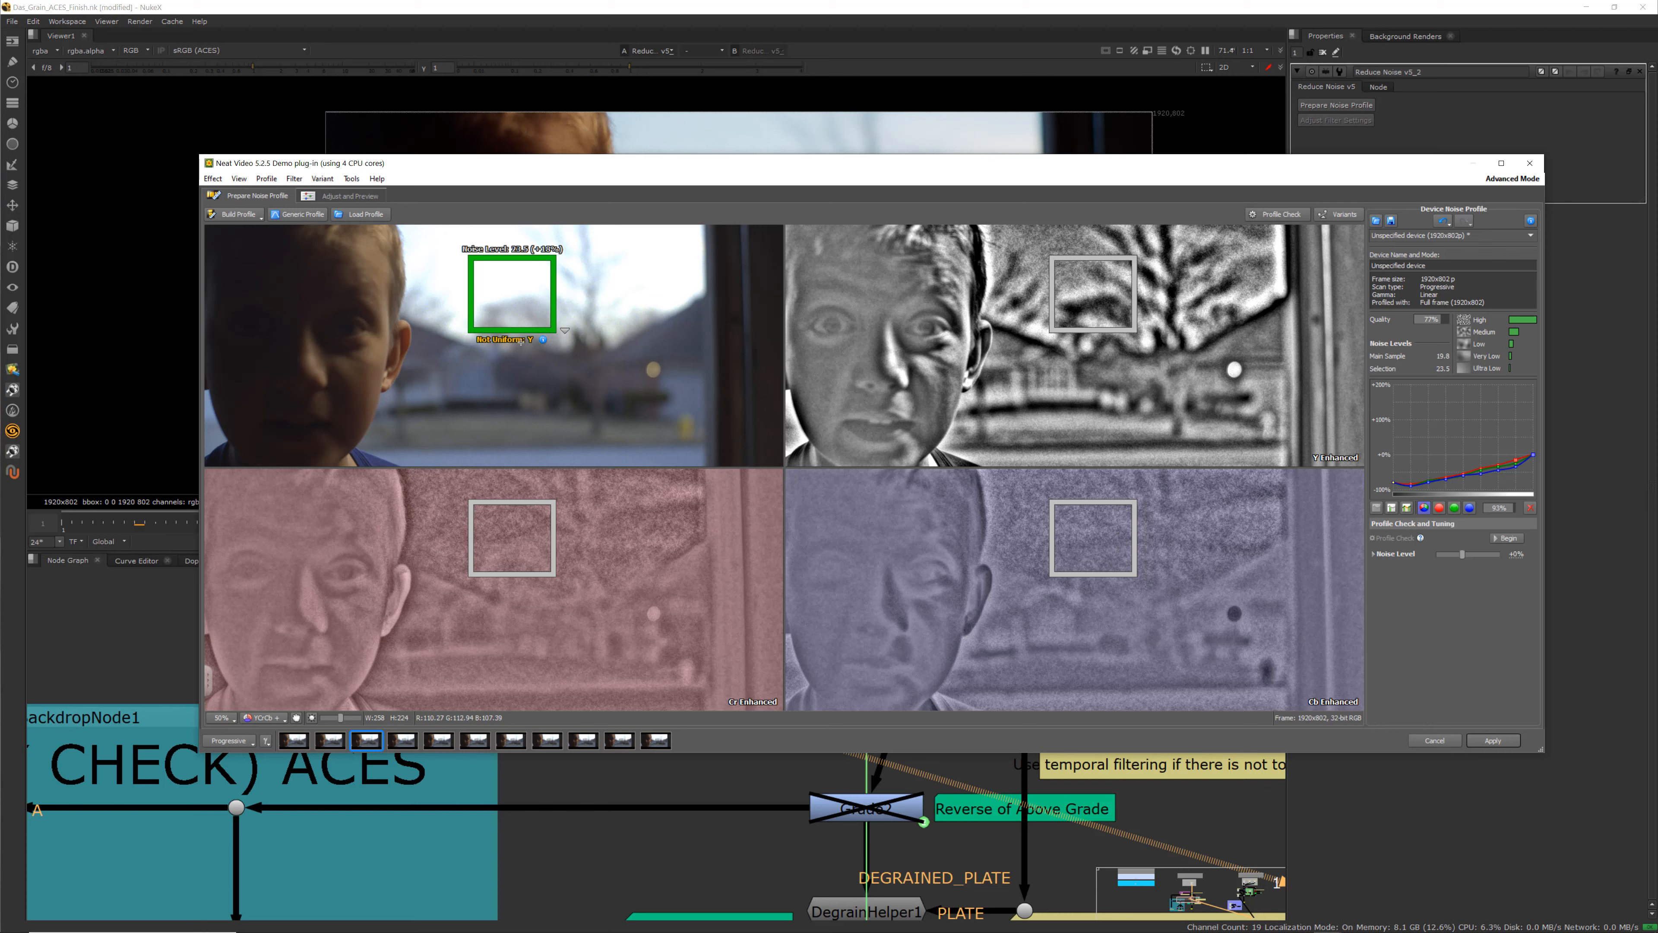
{"action": "left_click_drag", "start_coordinate": [555, 330], "coordinate": [535, 292]}
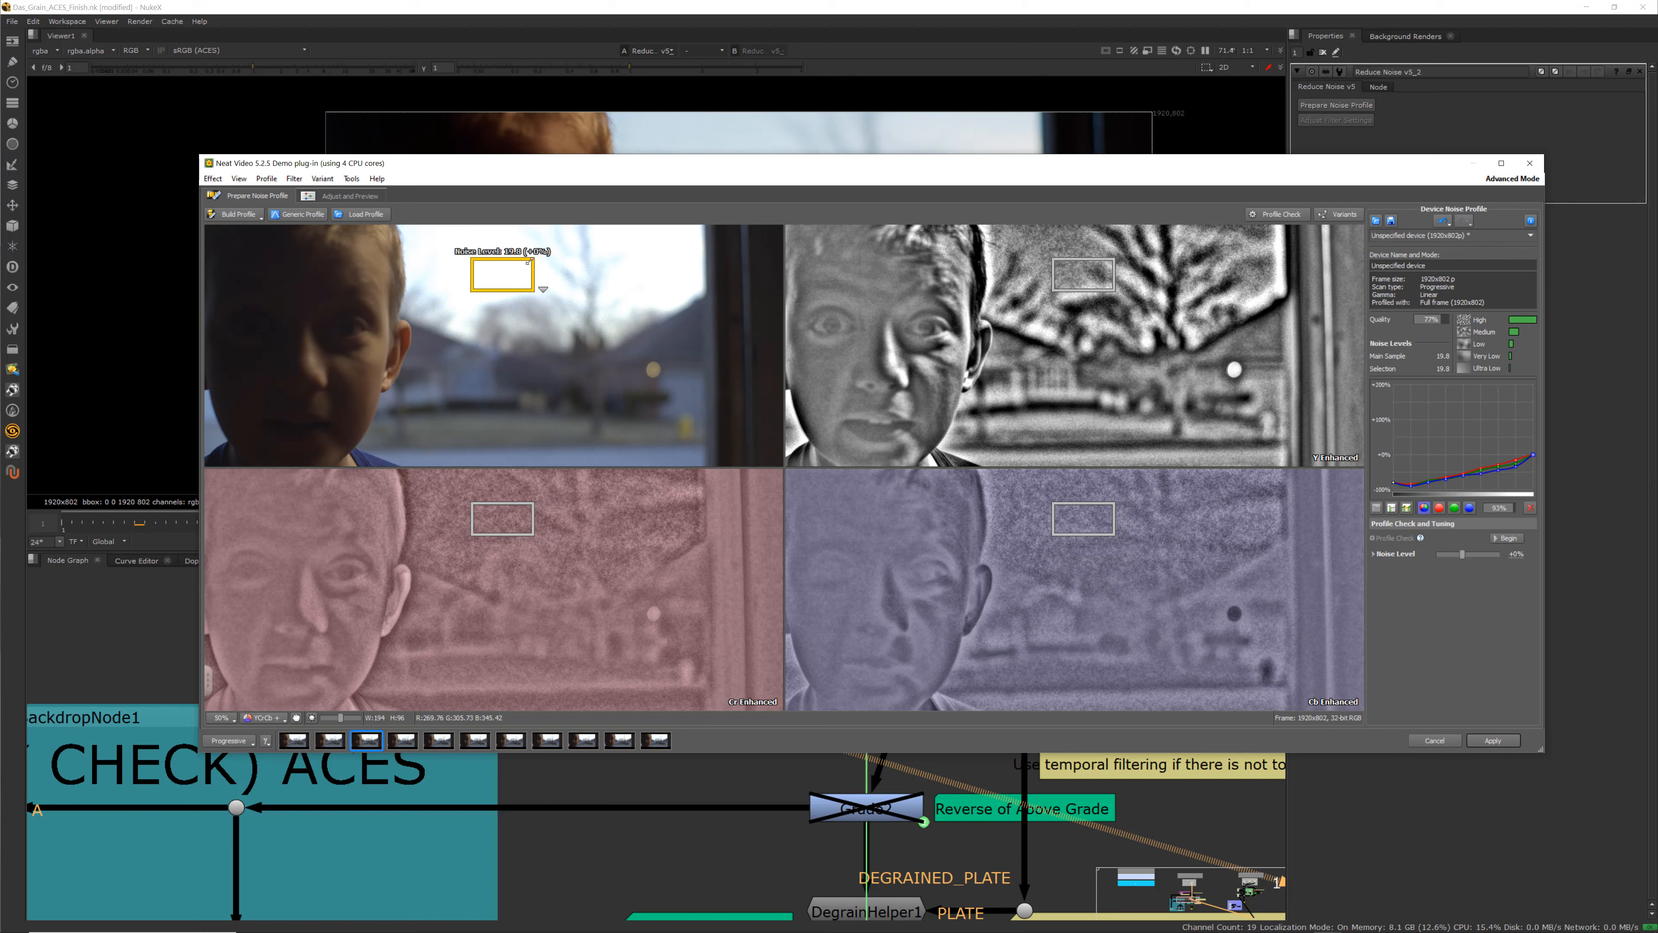
{"action": "left_click_drag", "start_coordinate": [534, 290], "coordinate": [483, 258]}
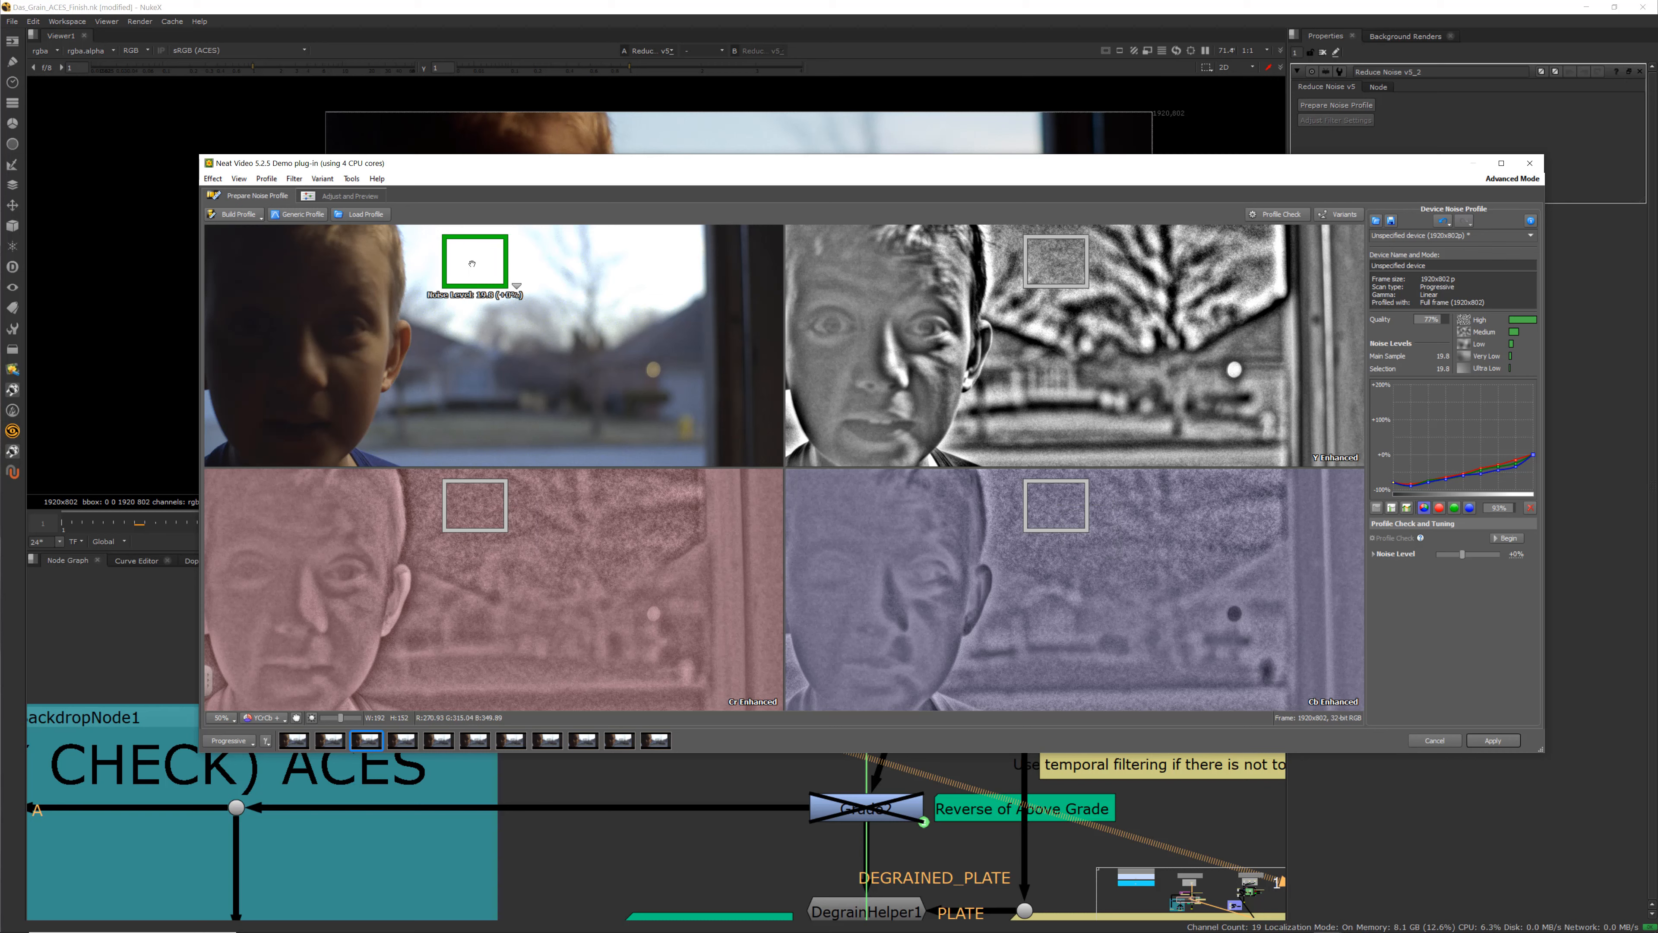
{"action": "left_click_drag", "start_coordinate": [472, 263], "coordinate": [304, 363]}
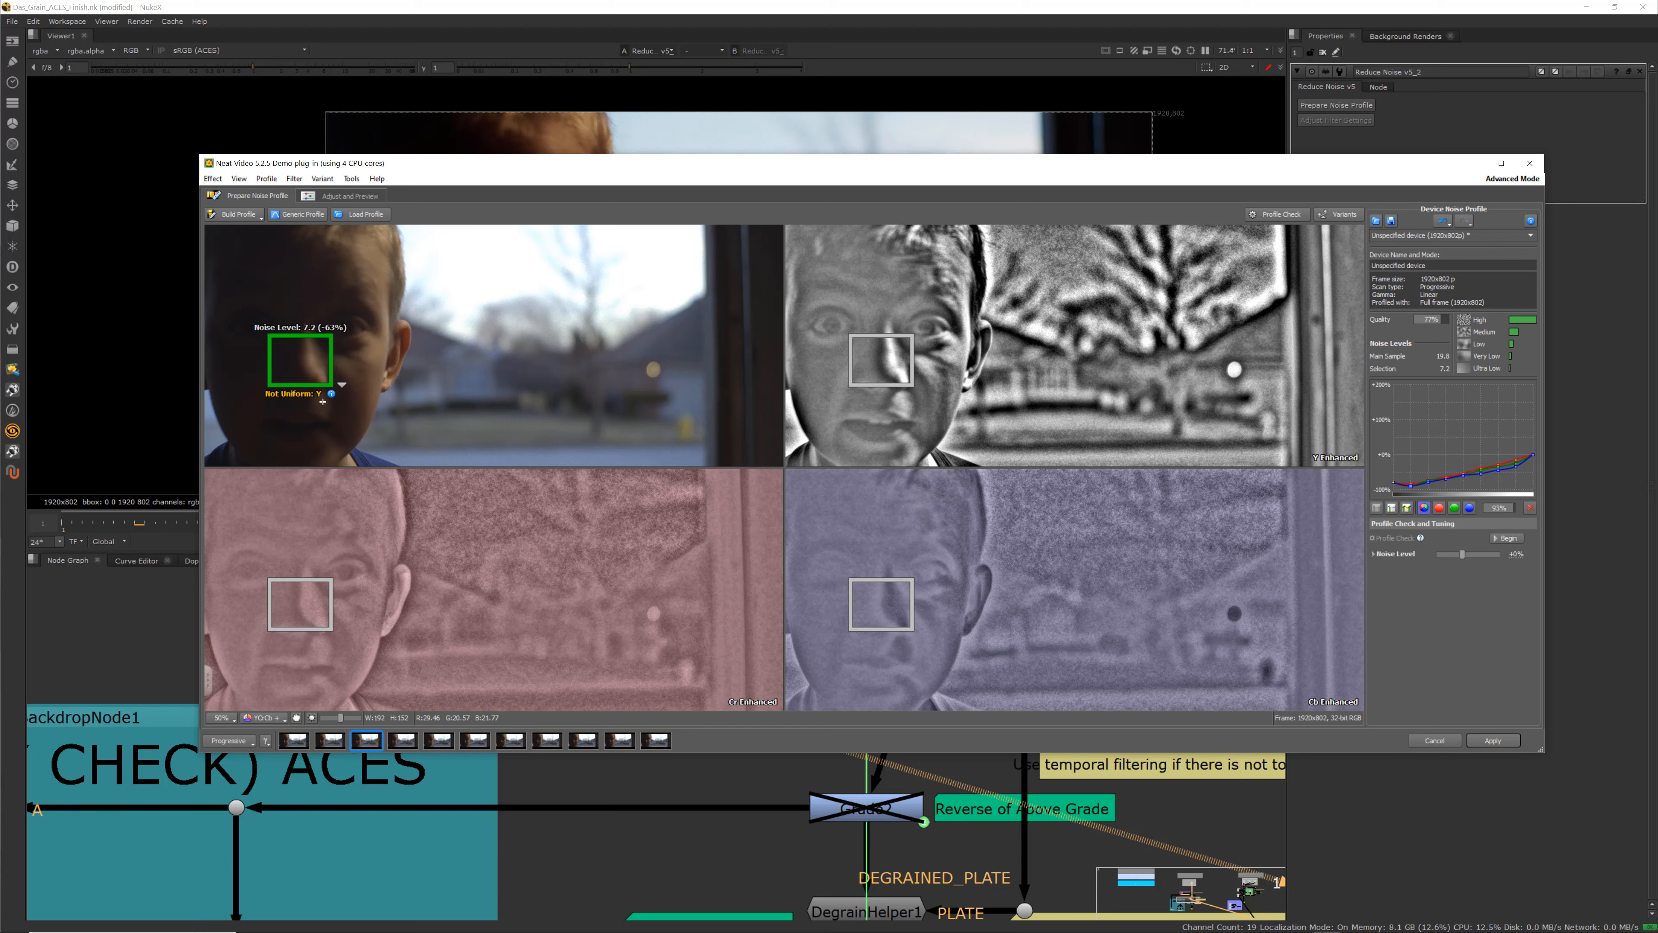
{"action": "left_click_drag", "start_coordinate": [300, 361], "coordinate": [274, 281]}
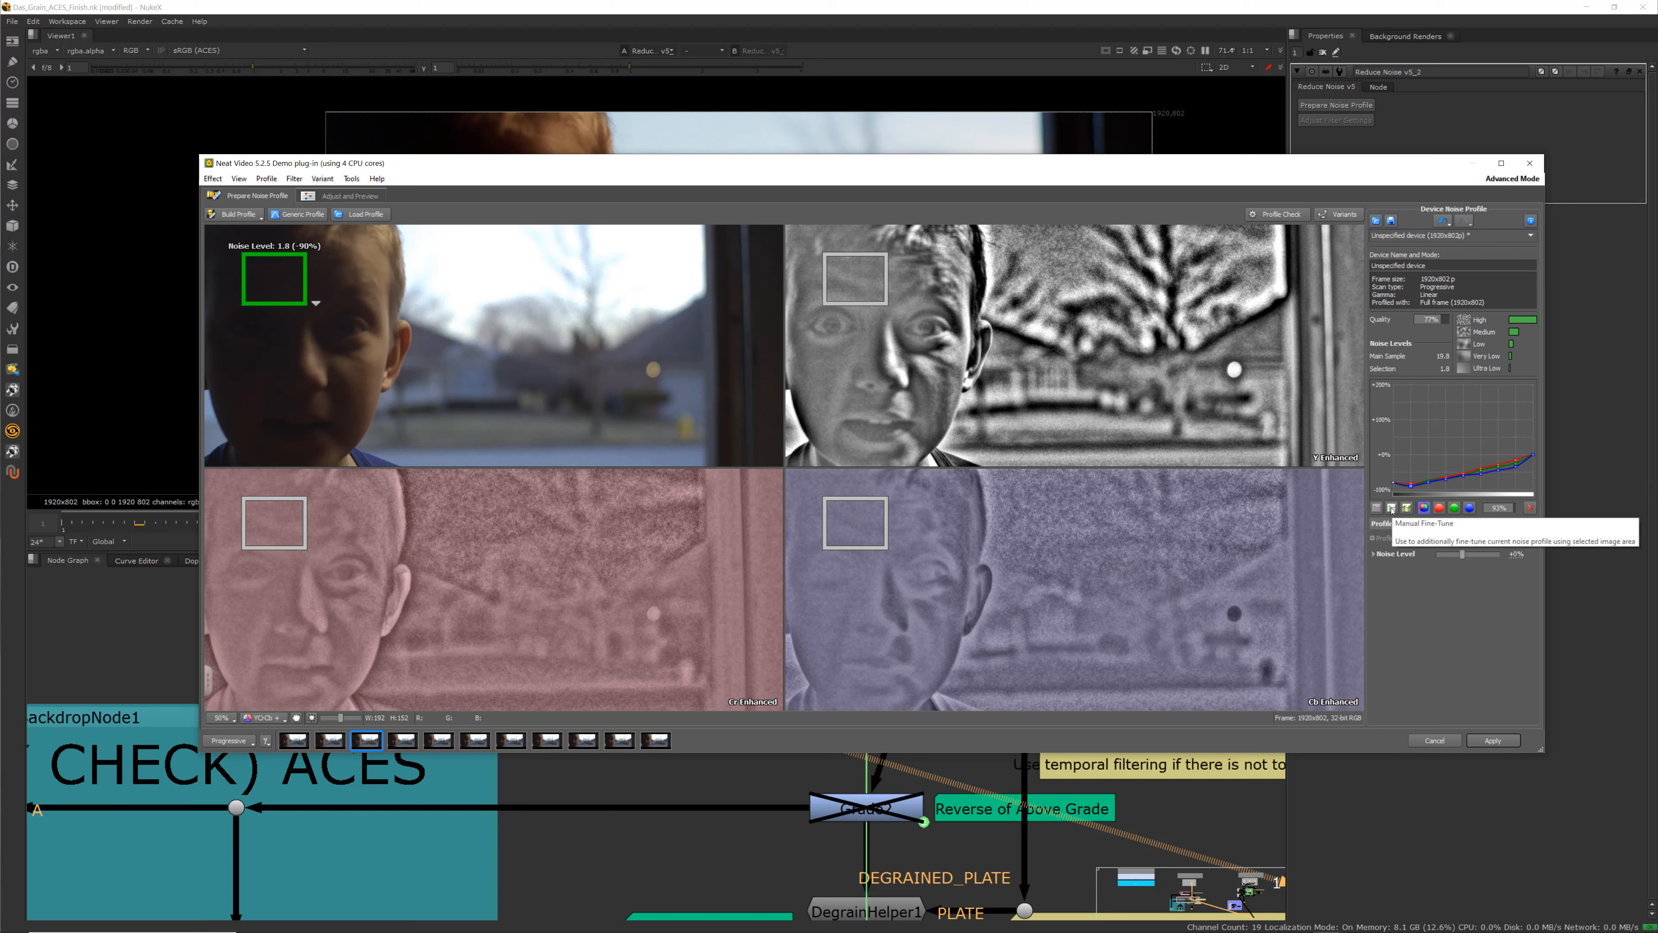
{"action": "left_click_drag", "start_coordinate": [260, 273], "coordinate": [381, 329]}
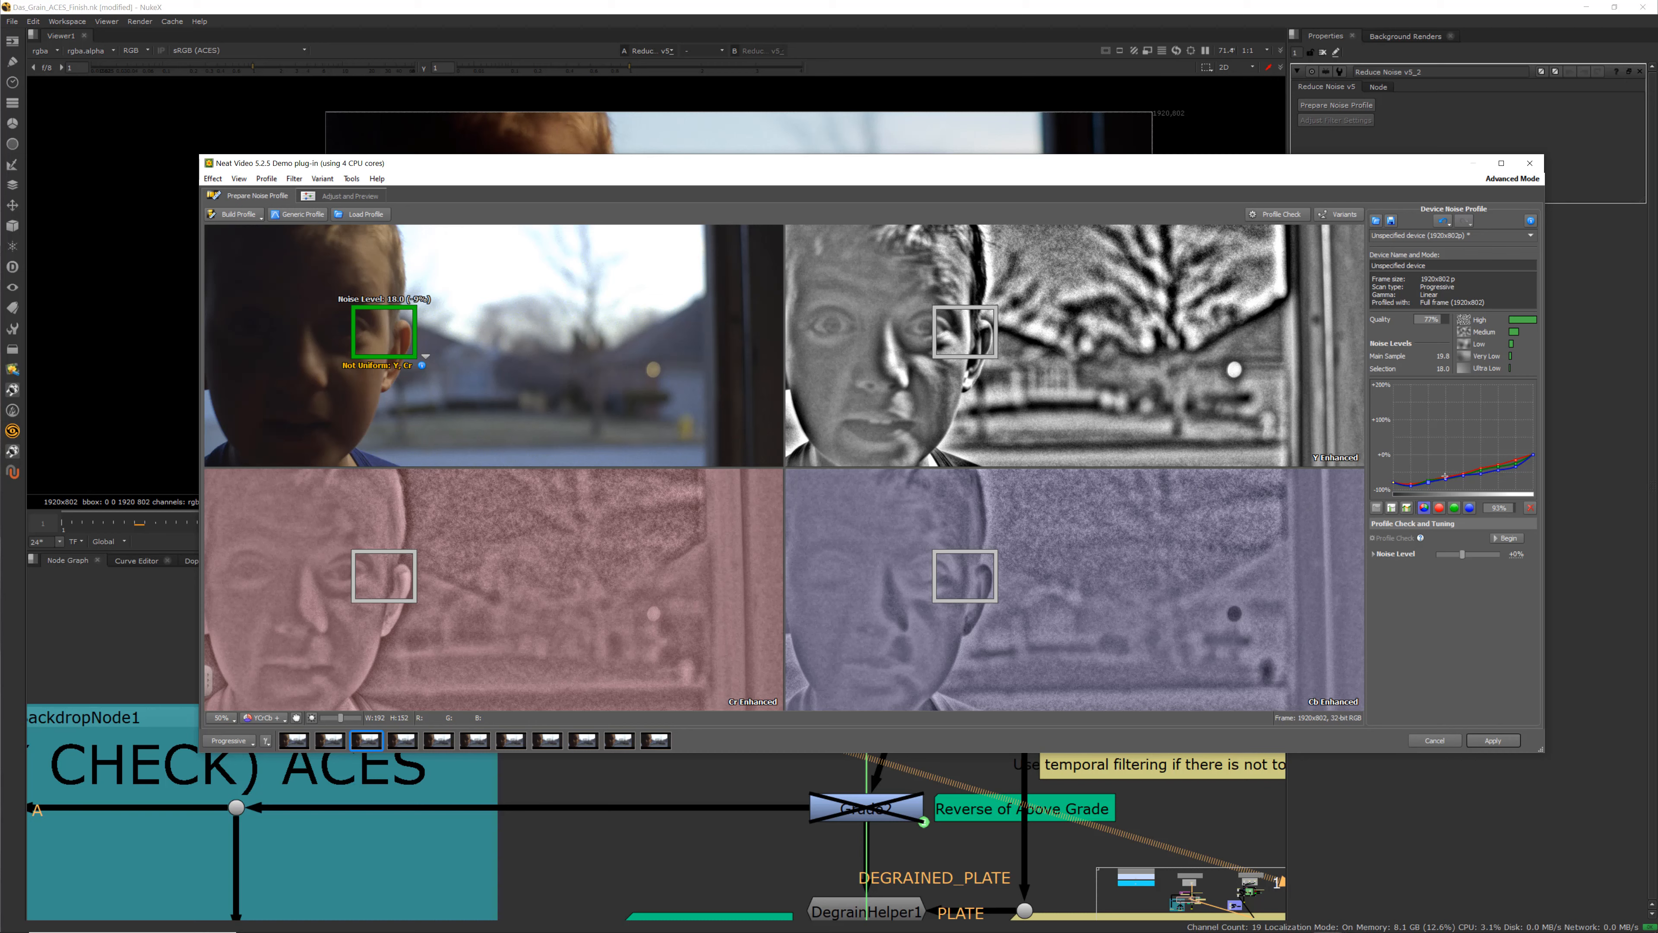
Move the sample box to the dark top-left corner and toggle the profile graph's channel views
{"action": "left_click", "coordinate": [1440, 509]}
{"action": "left_click_drag", "start_coordinate": [357, 332], "coordinate": [231, 278]}
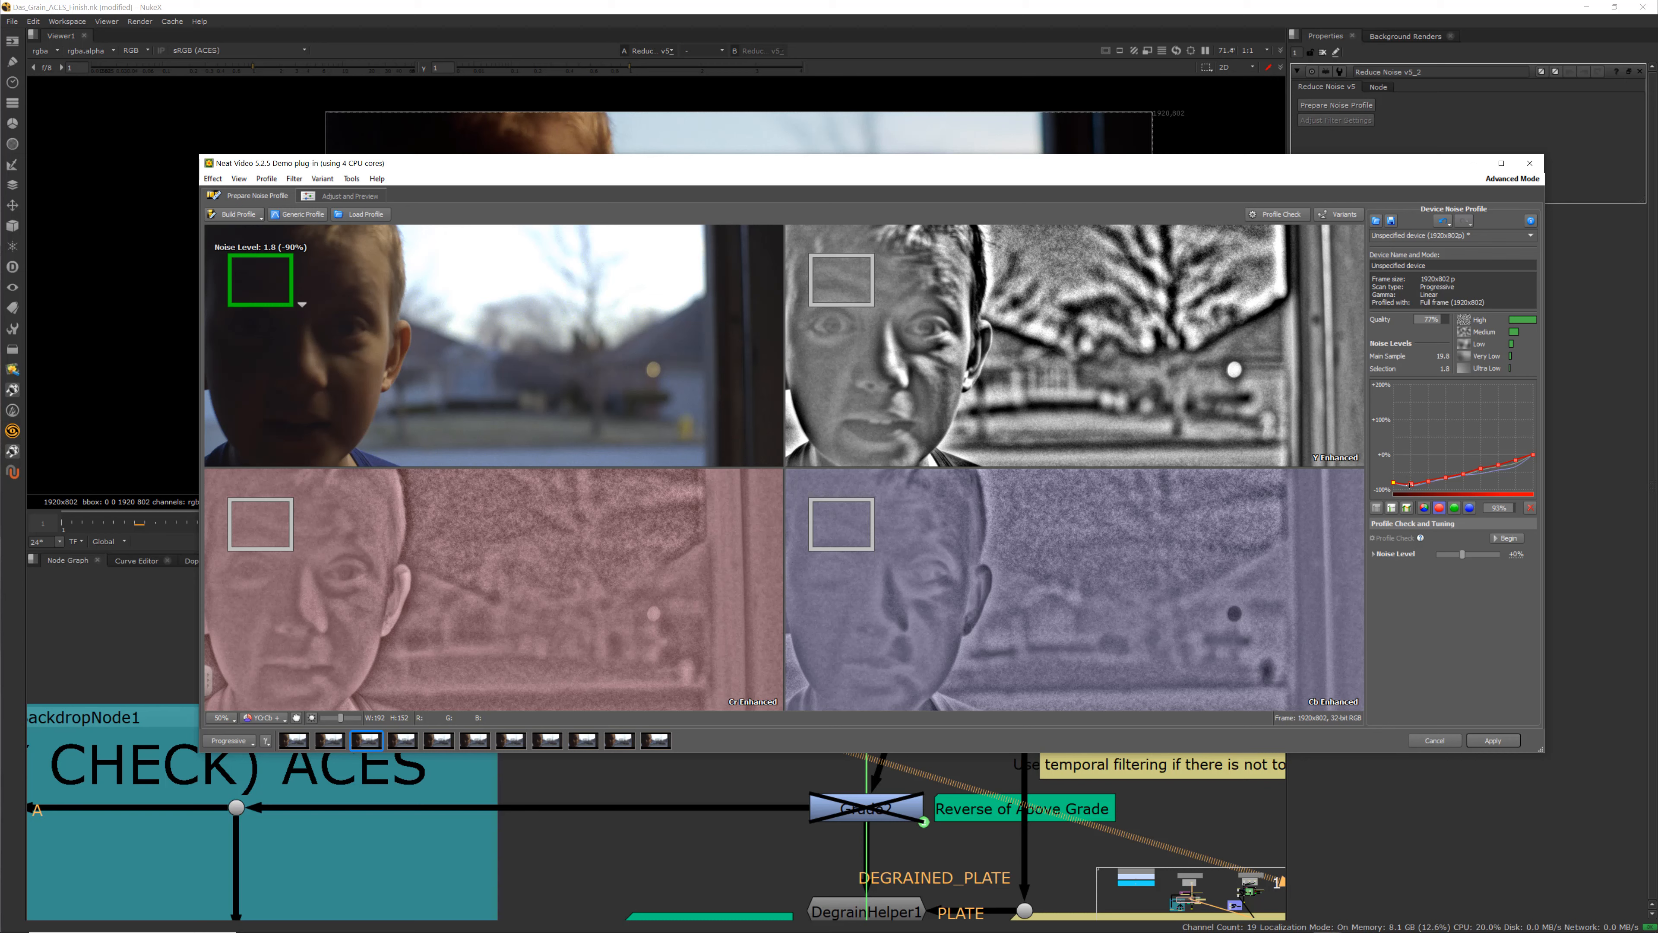
{"action": "left_click", "coordinate": [1454, 508]}
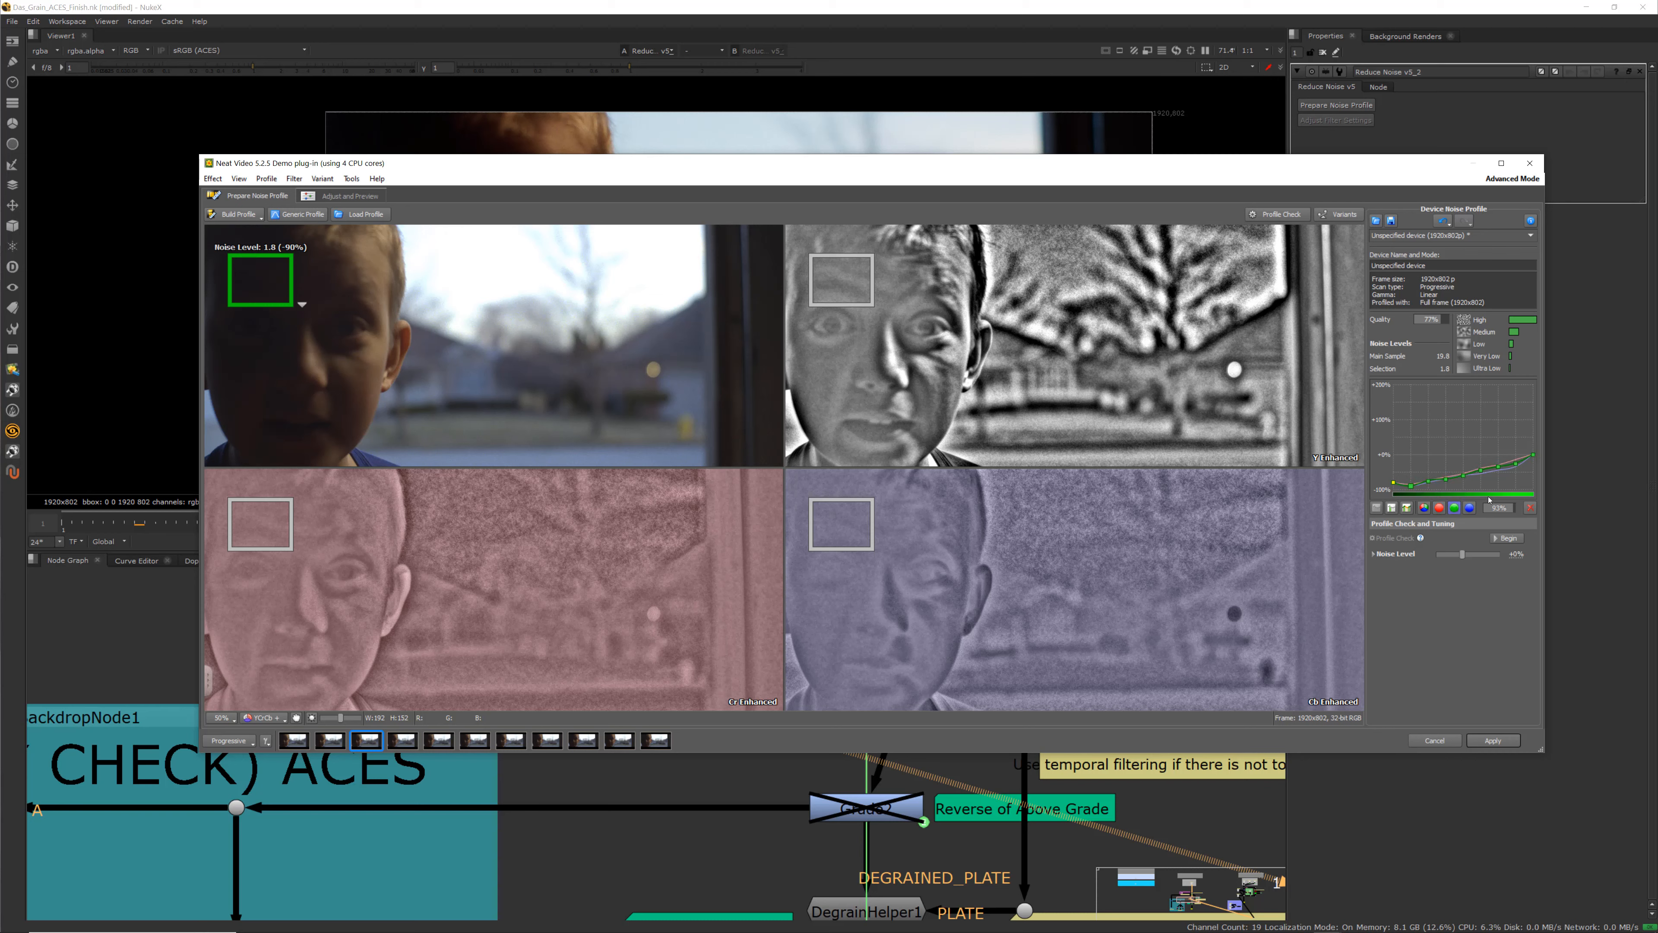
{"action": "left_click", "coordinate": [1470, 508]}
{"action": "left_click", "coordinate": [1425, 508]}
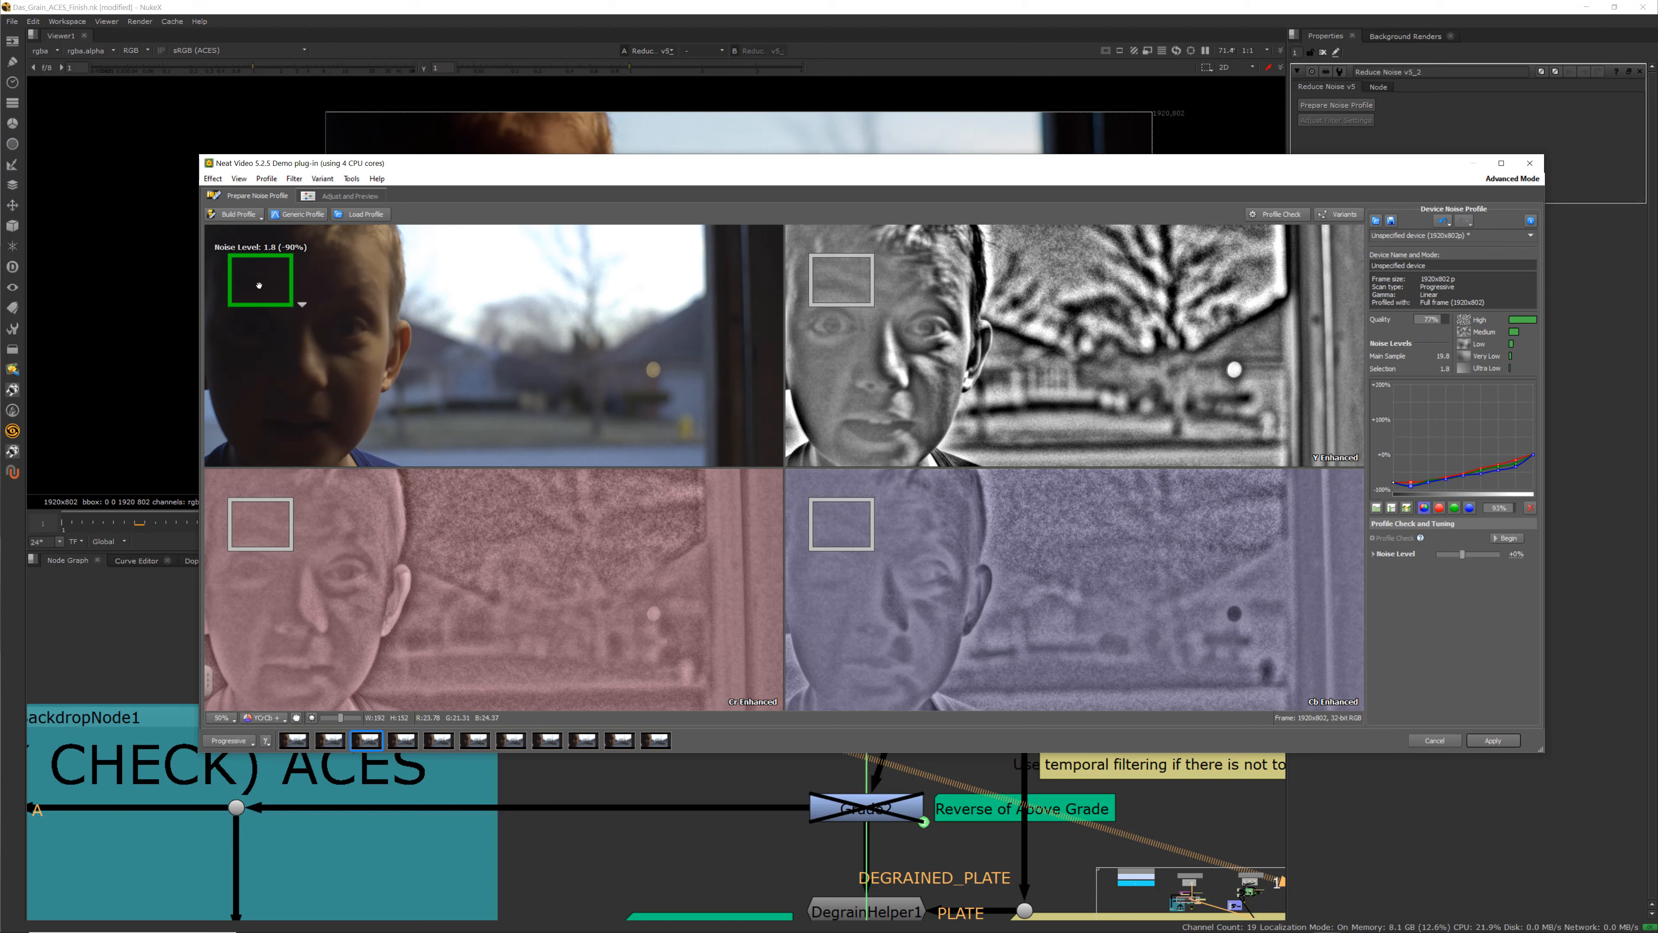
Place a small sample box on the lower background area and apply the noise profile
{"action": "left_click_drag", "start_coordinate": [253, 283], "coordinate": [652, 353]}
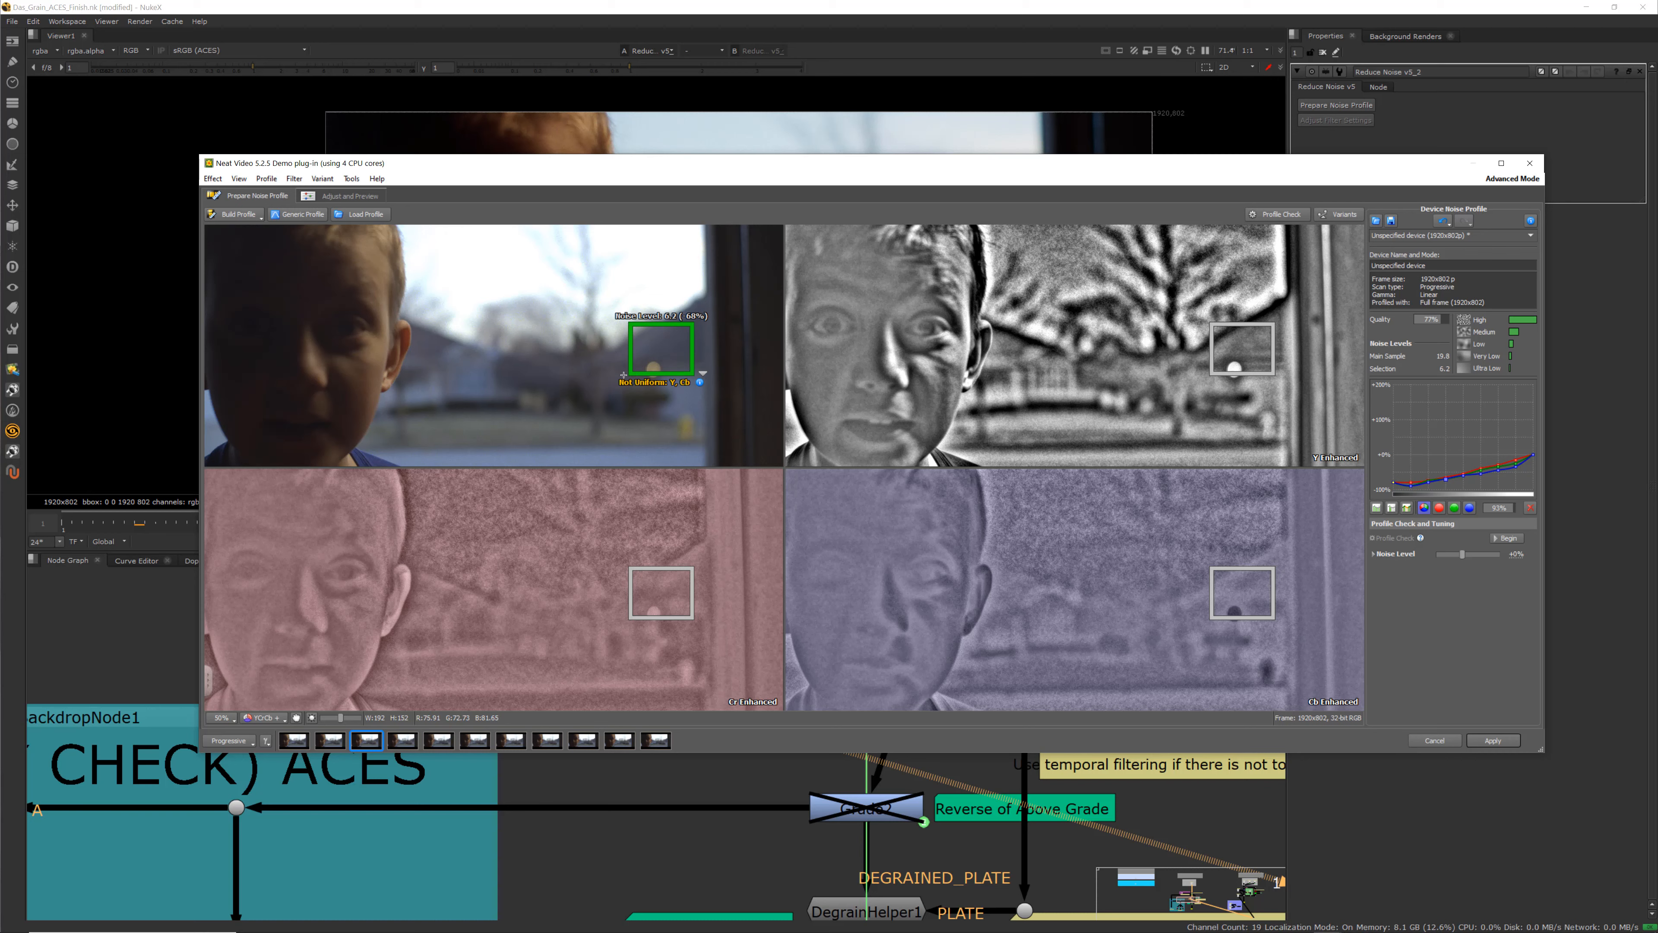
{"action": "left_click_drag", "start_coordinate": [633, 373], "coordinate": [524, 429]}
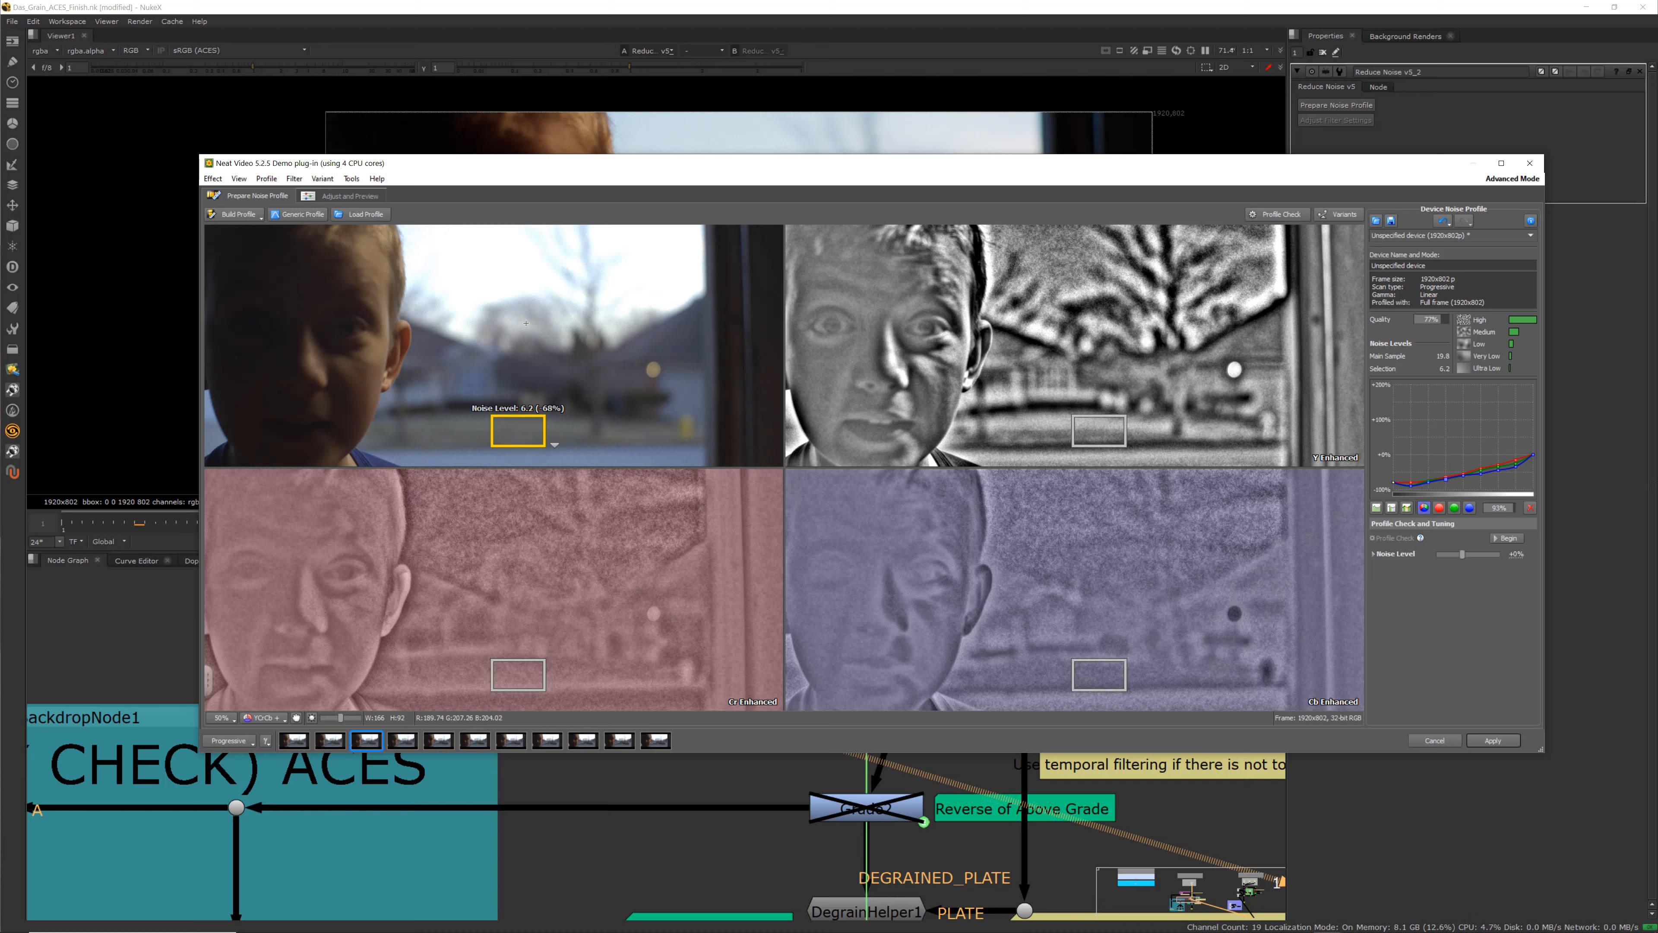
{"action": "left_click_drag", "start_coordinate": [533, 432], "coordinate": [485, 428]}
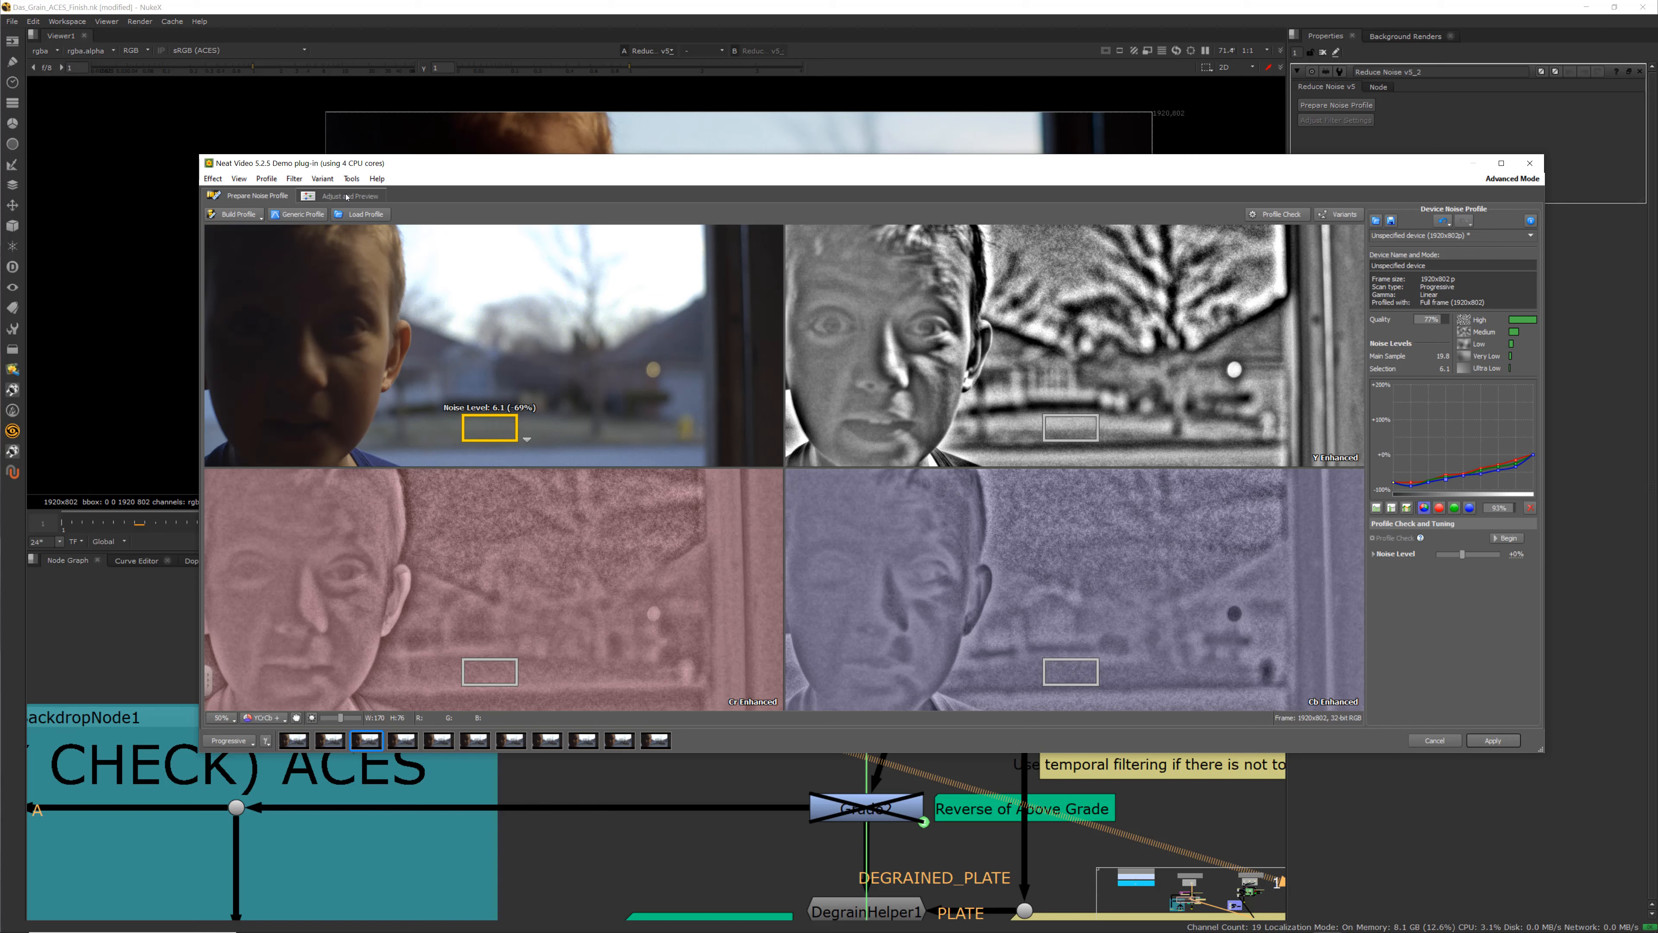
{"action": "left_click", "coordinate": [1493, 741]}
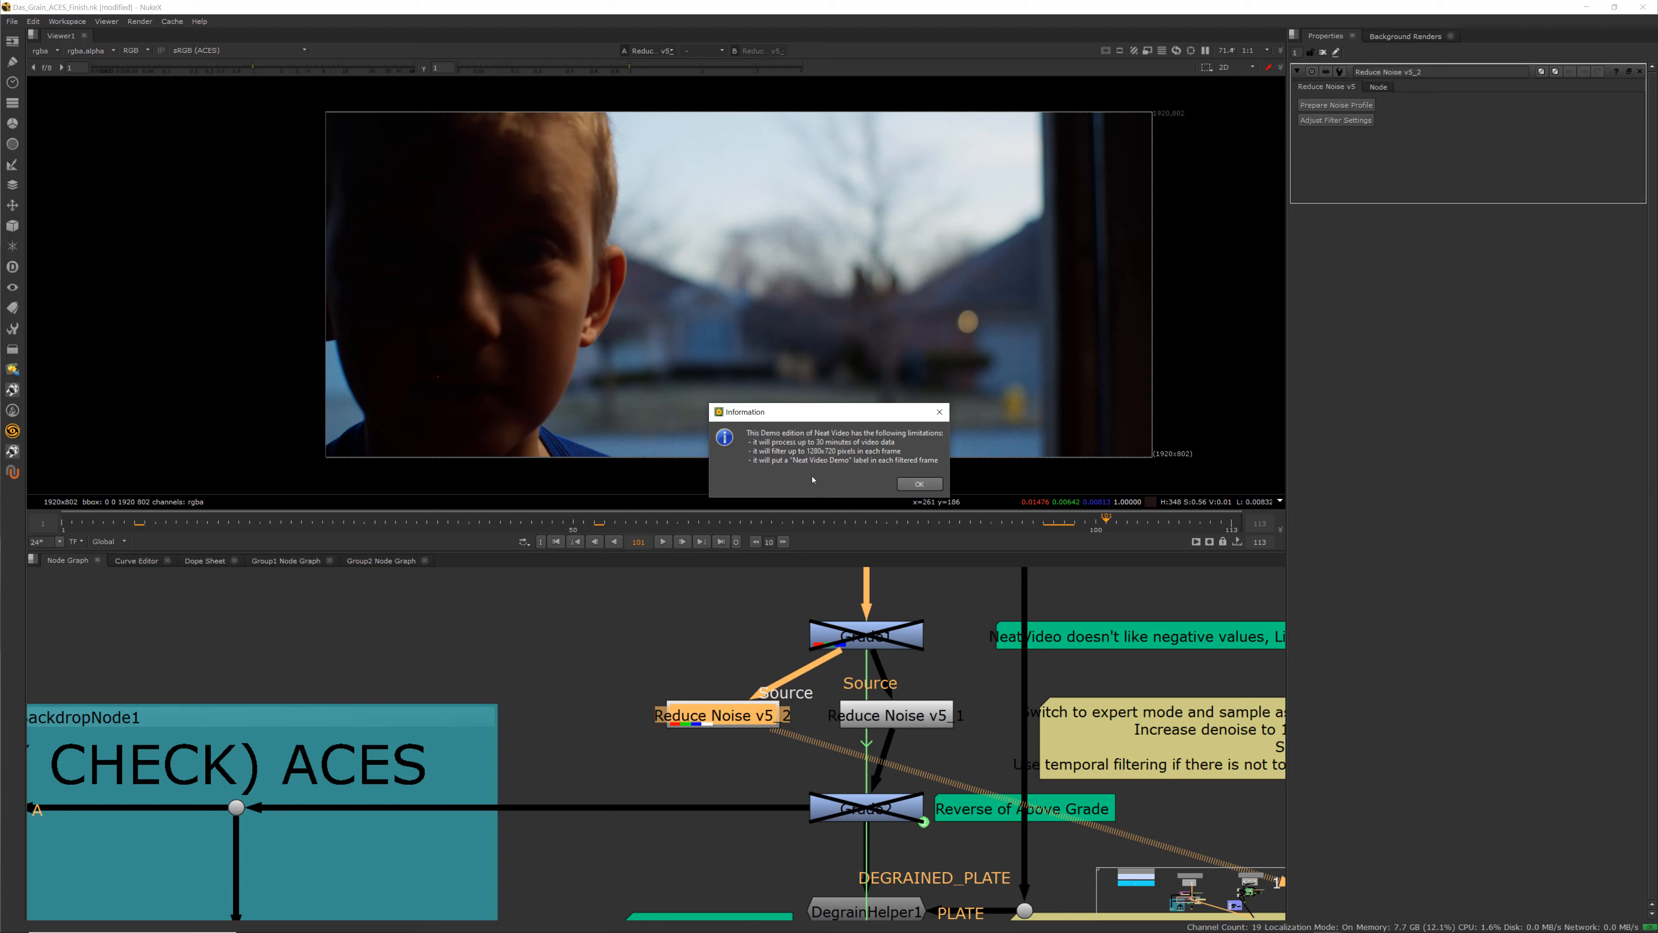
{"action": "left_click", "coordinate": [940, 484]}
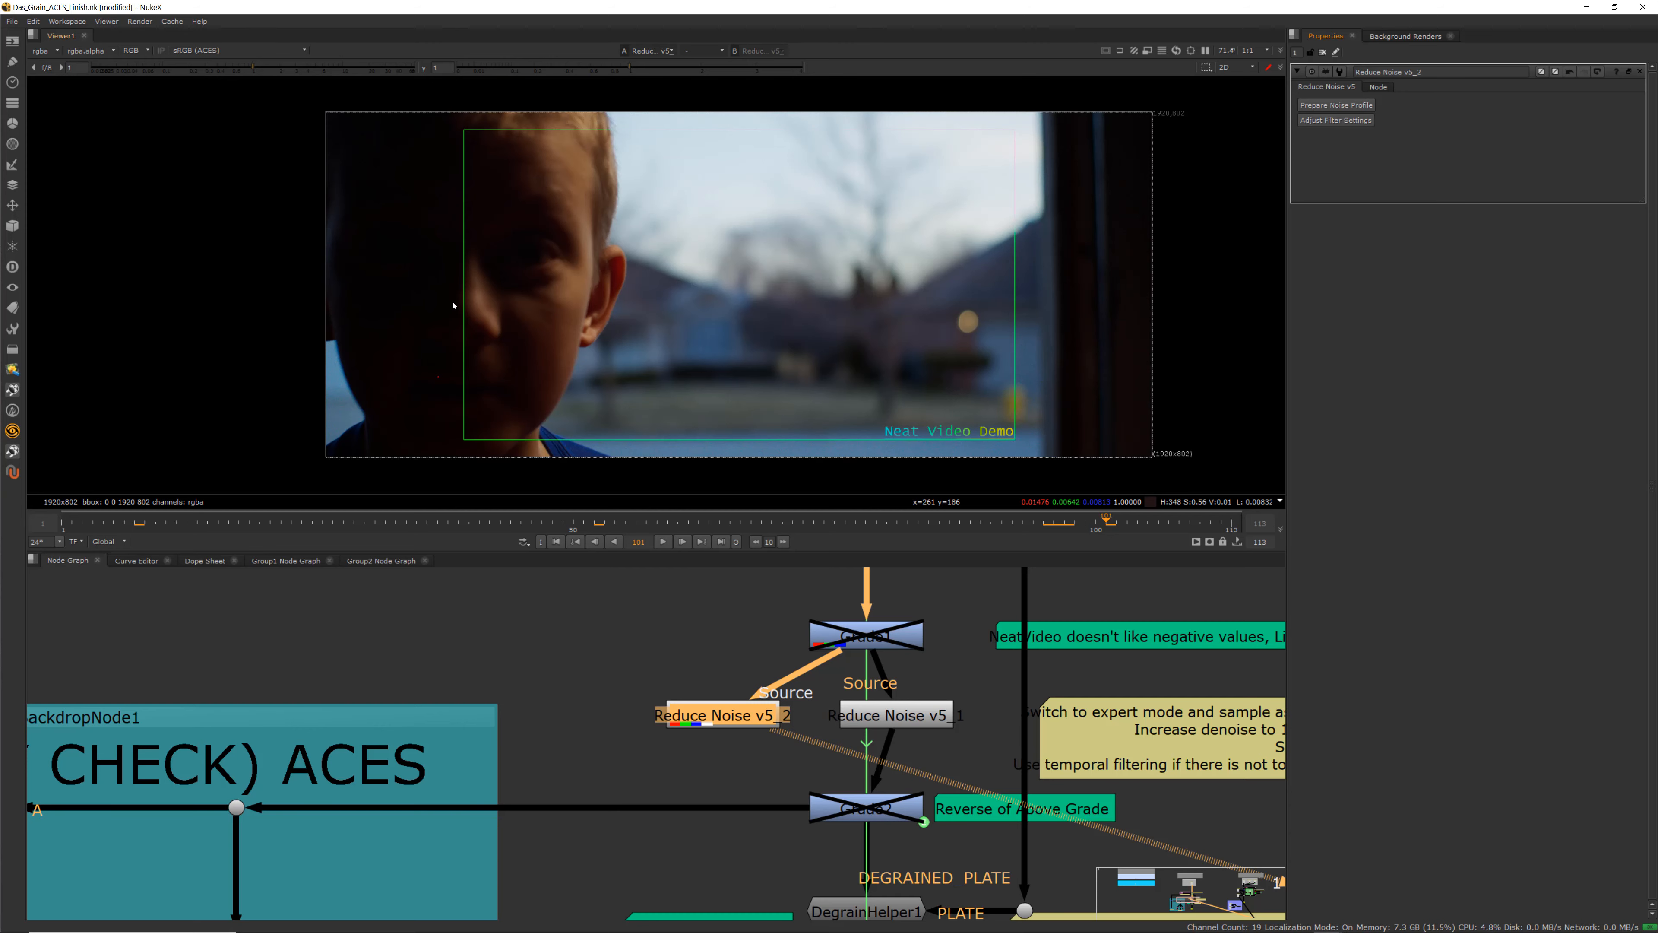
Open the Reduce Noise node's Neat Video filter settings window
{"action": "scroll", "coordinate": [453, 305], "scroll_direction": "up", "scroll_amount": 10}
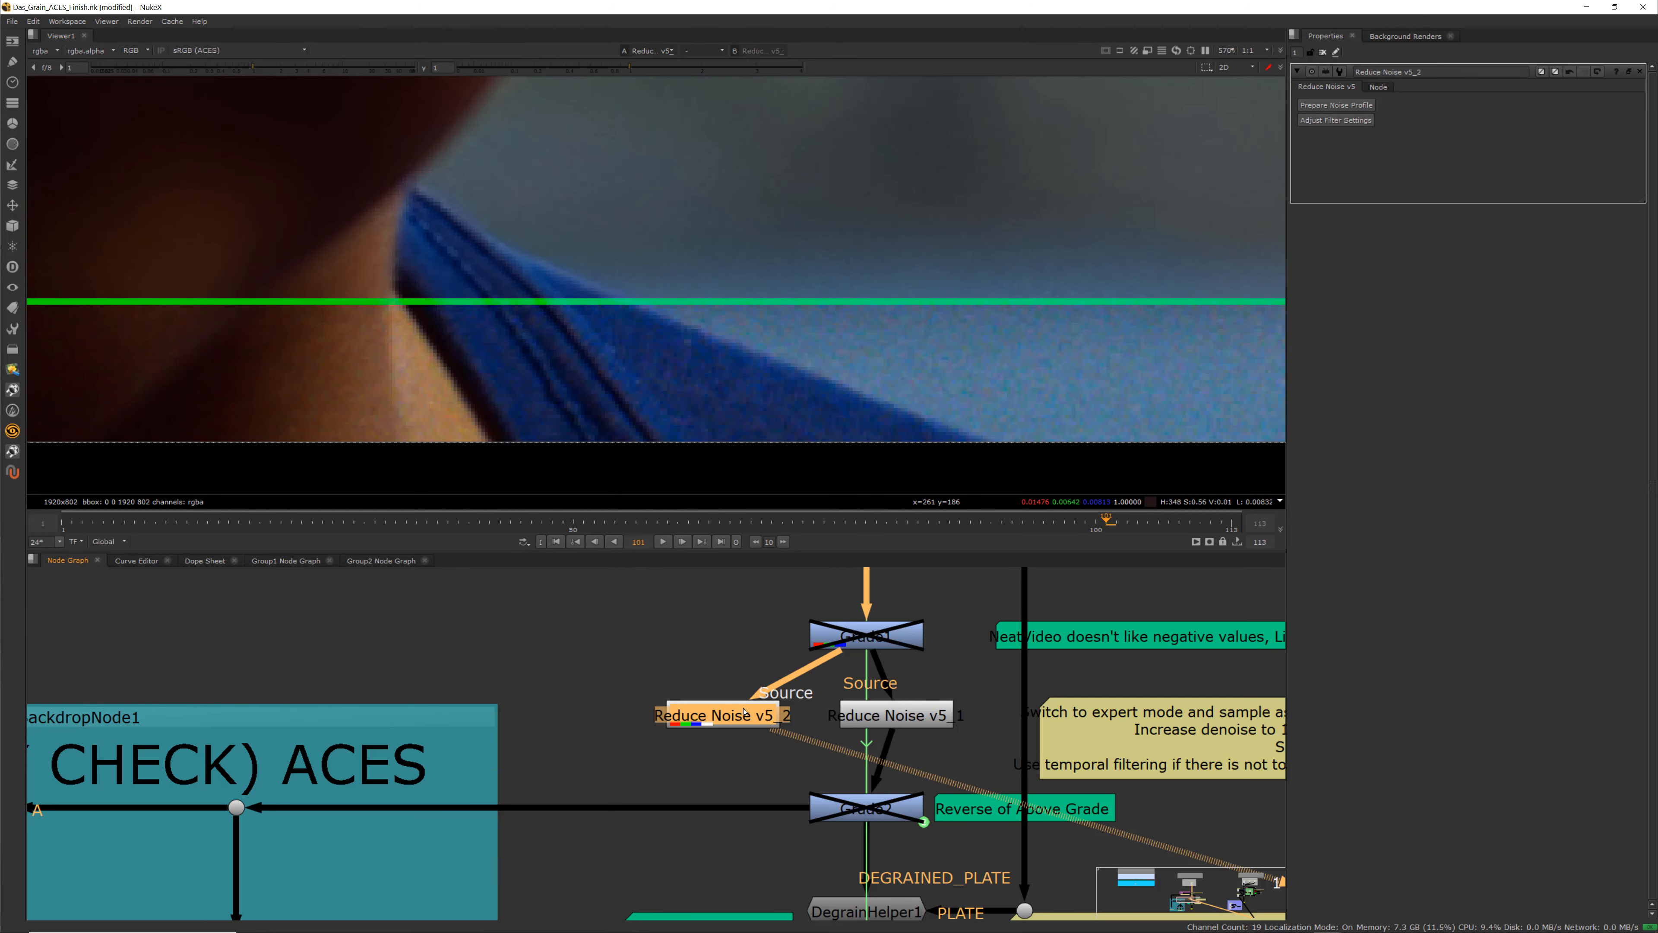
{"action": "scroll", "coordinate": [663, 315], "scroll_direction": "down", "scroll_amount": 3}
{"action": "scroll", "coordinate": [663, 315], "scroll_direction": "down", "scroll_amount": 6}
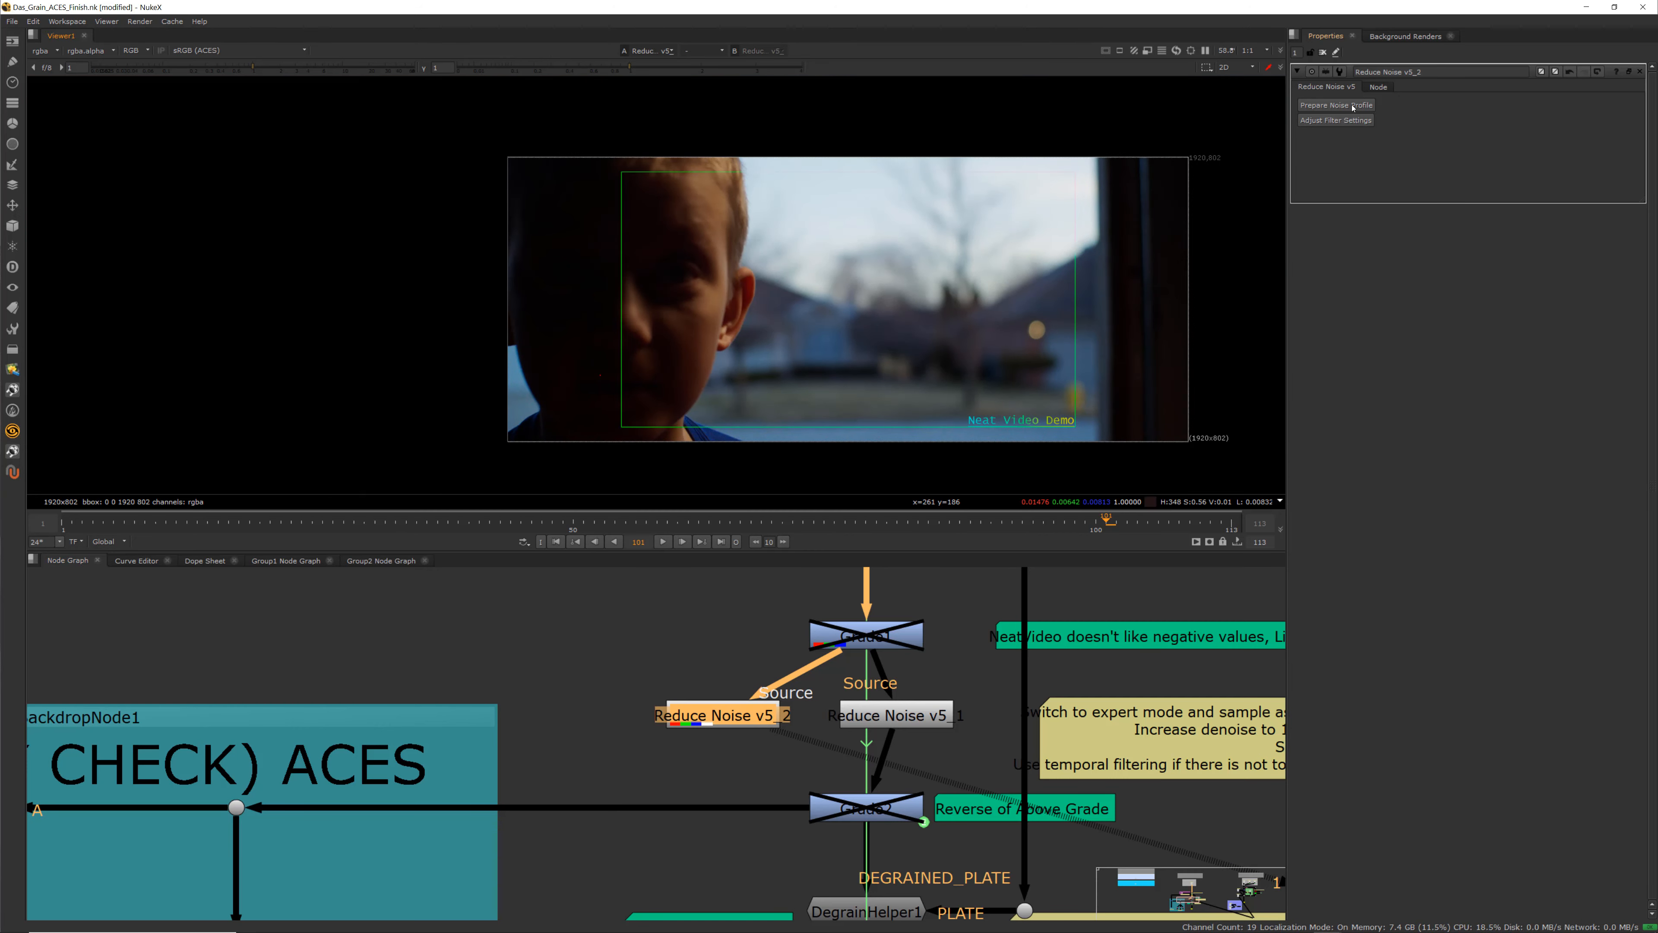
{"action": "left_click", "coordinate": [1344, 121]}
{"action": "left_click", "coordinate": [880, 575]}
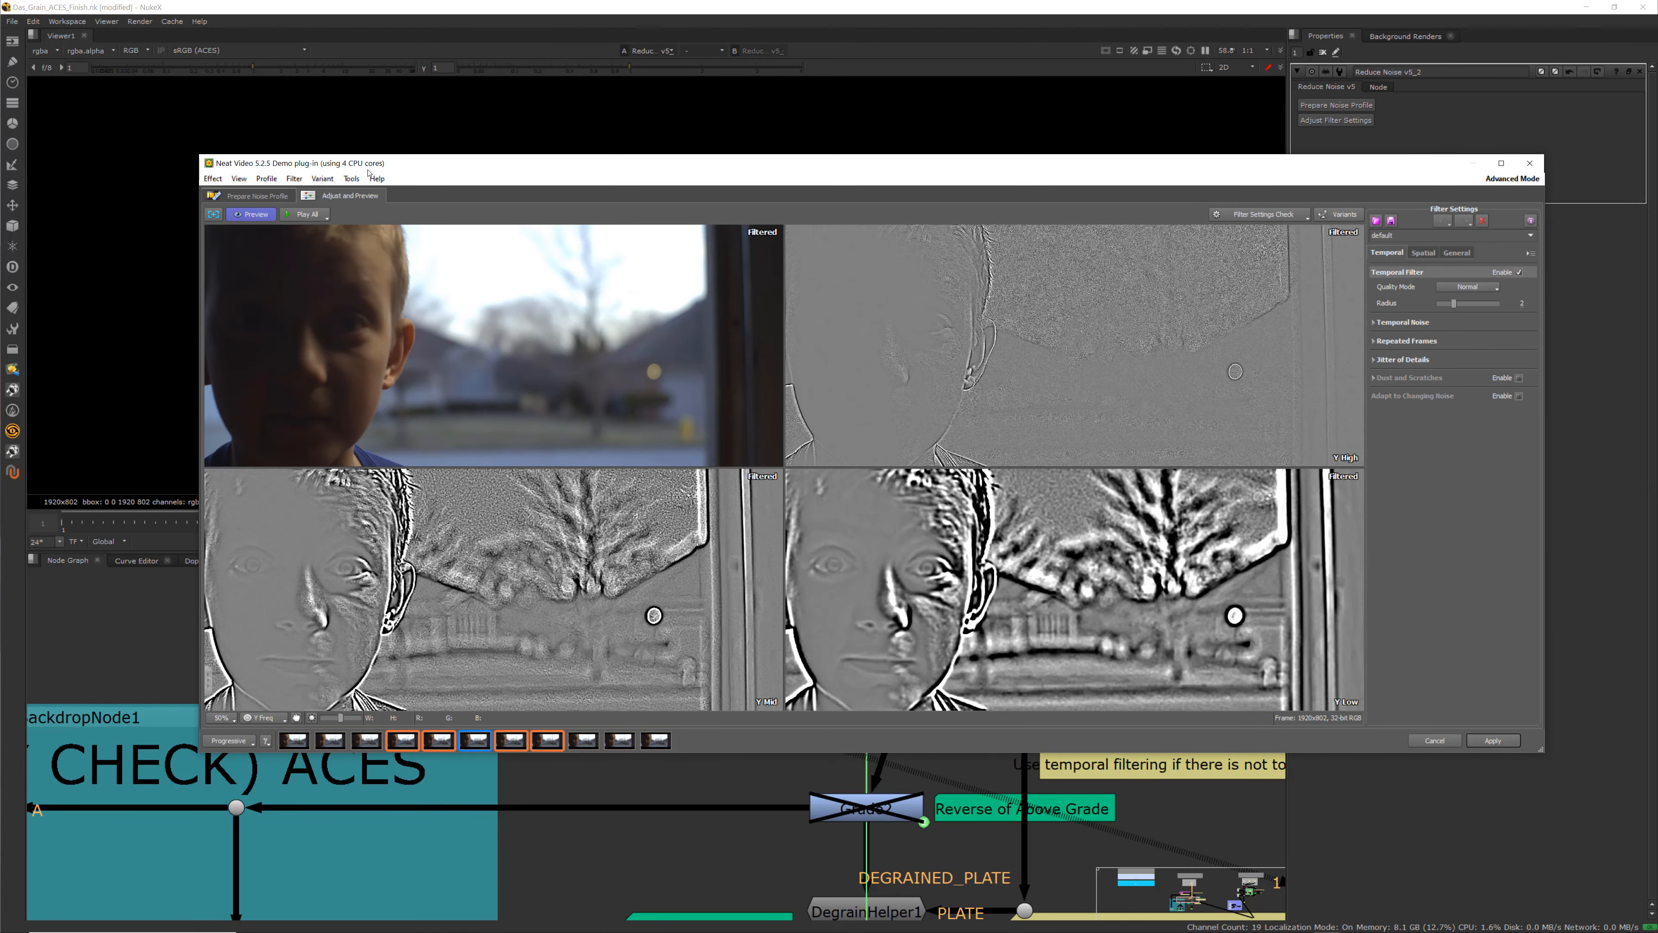
Switch the plugin to Advanced Mode and auto-complete the noise profile on the profile page
{"action": "left_click", "coordinate": [351, 179]}
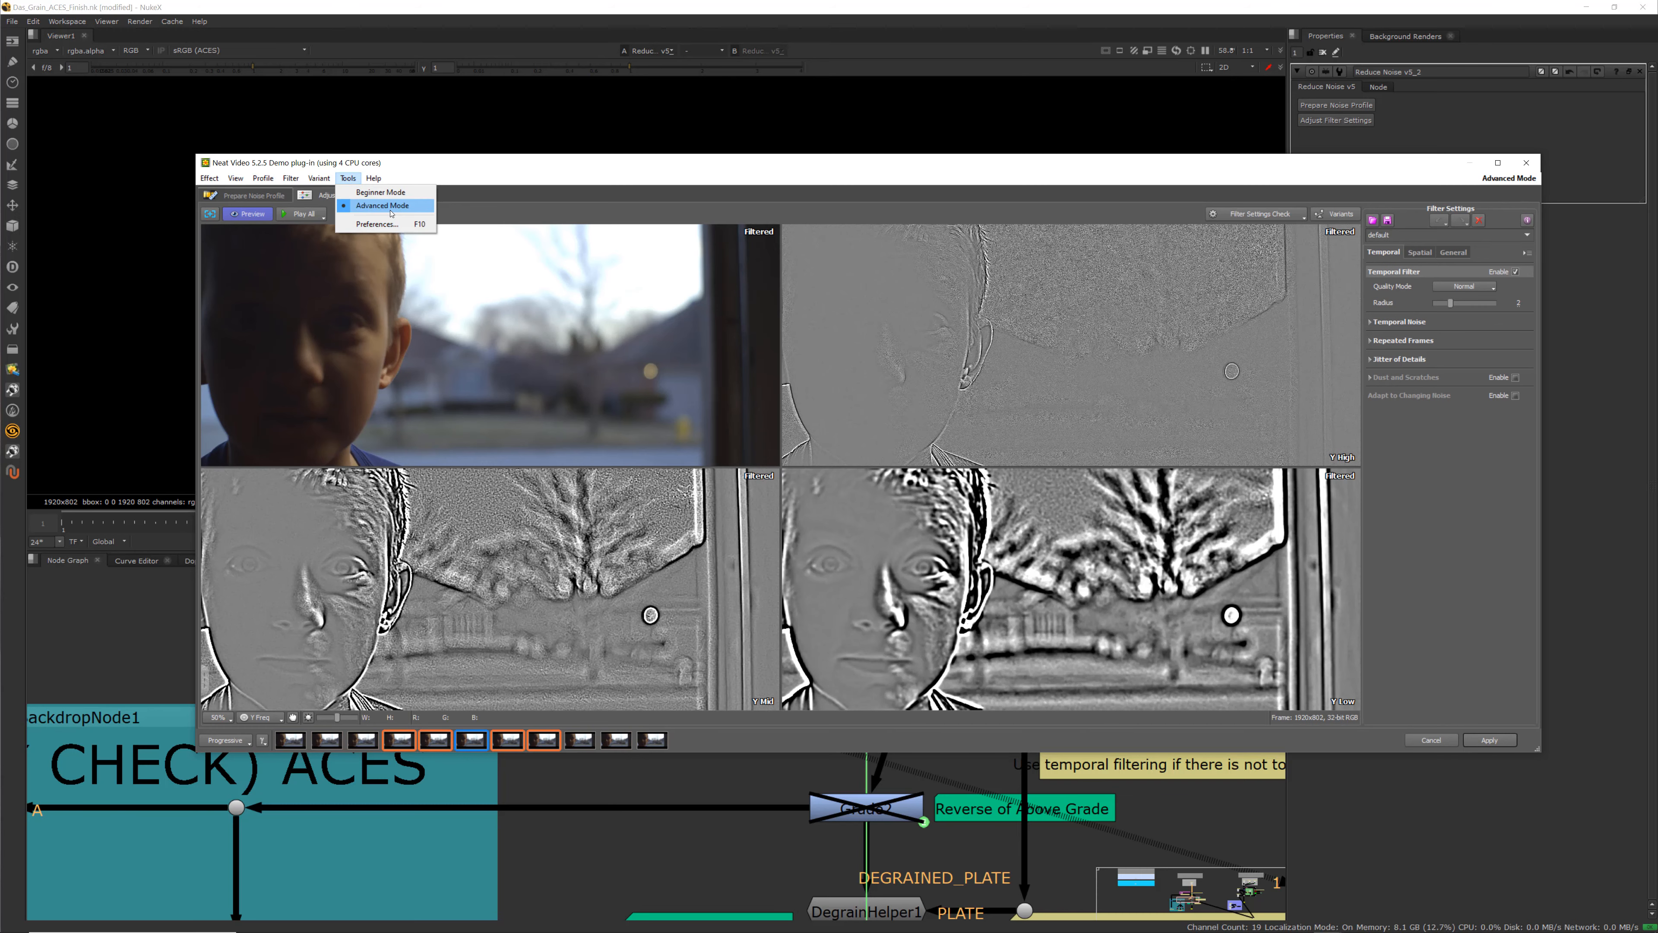
{"action": "left_click", "coordinate": [435, 182]}
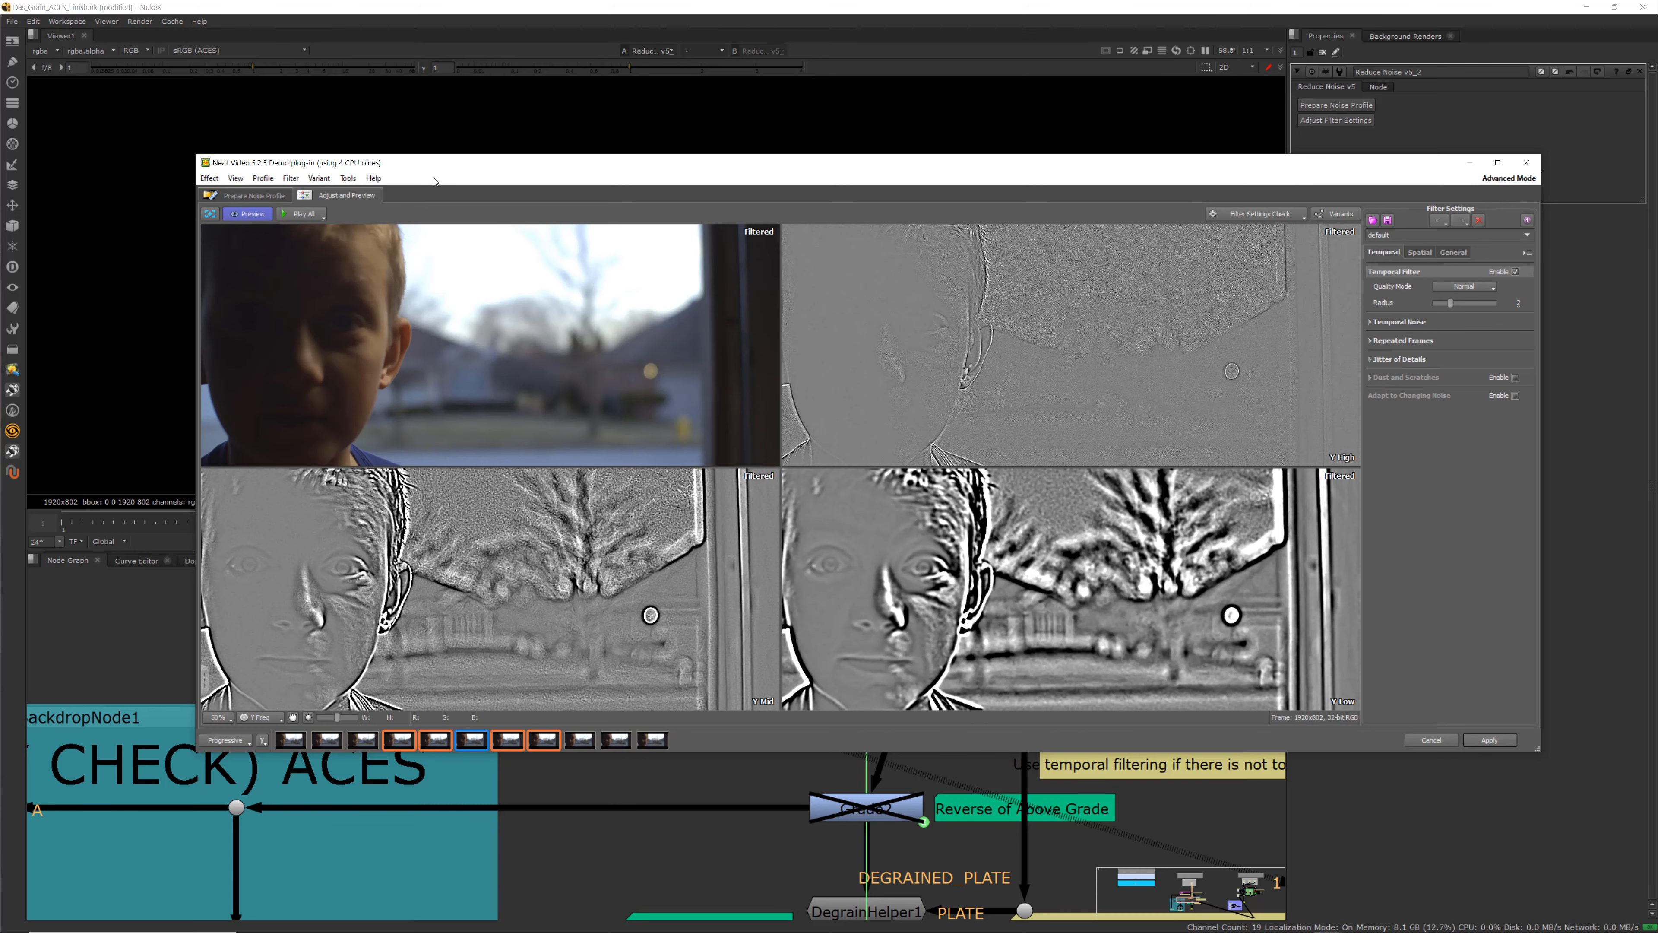
{"action": "left_click", "coordinate": [261, 196]}
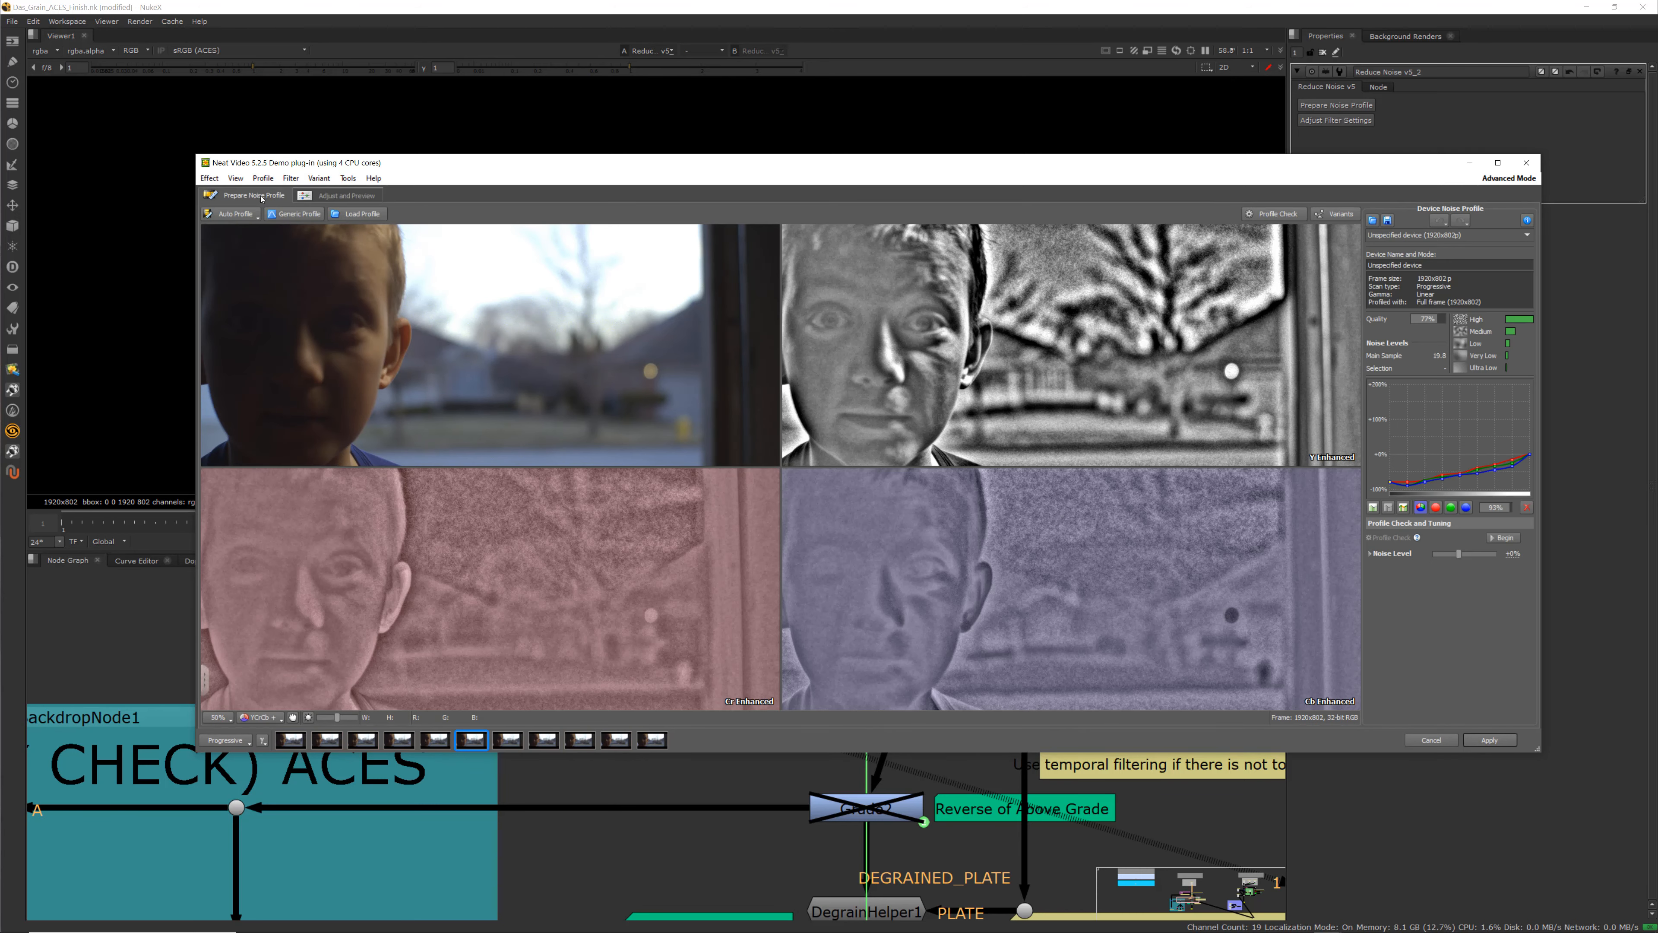
{"action": "left_click", "coordinate": [1405, 511]}
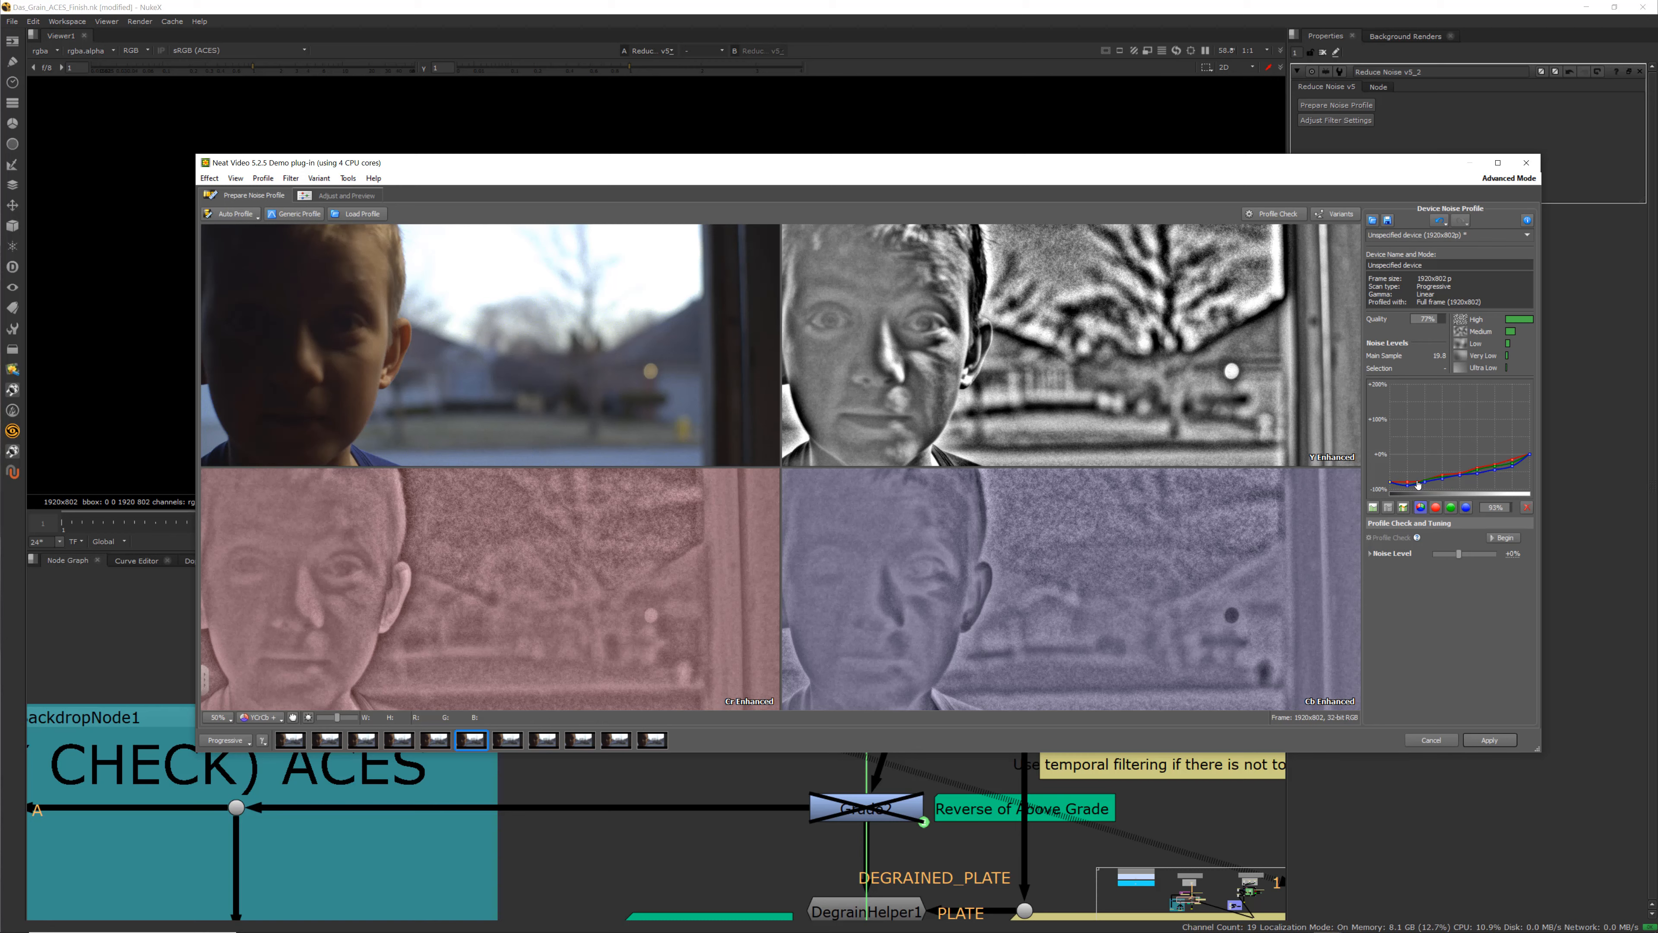
Open the Adjust and Preview page, zoom into the sky, and toggle between original and filtered previews
{"action": "left_click", "coordinate": [344, 196]}
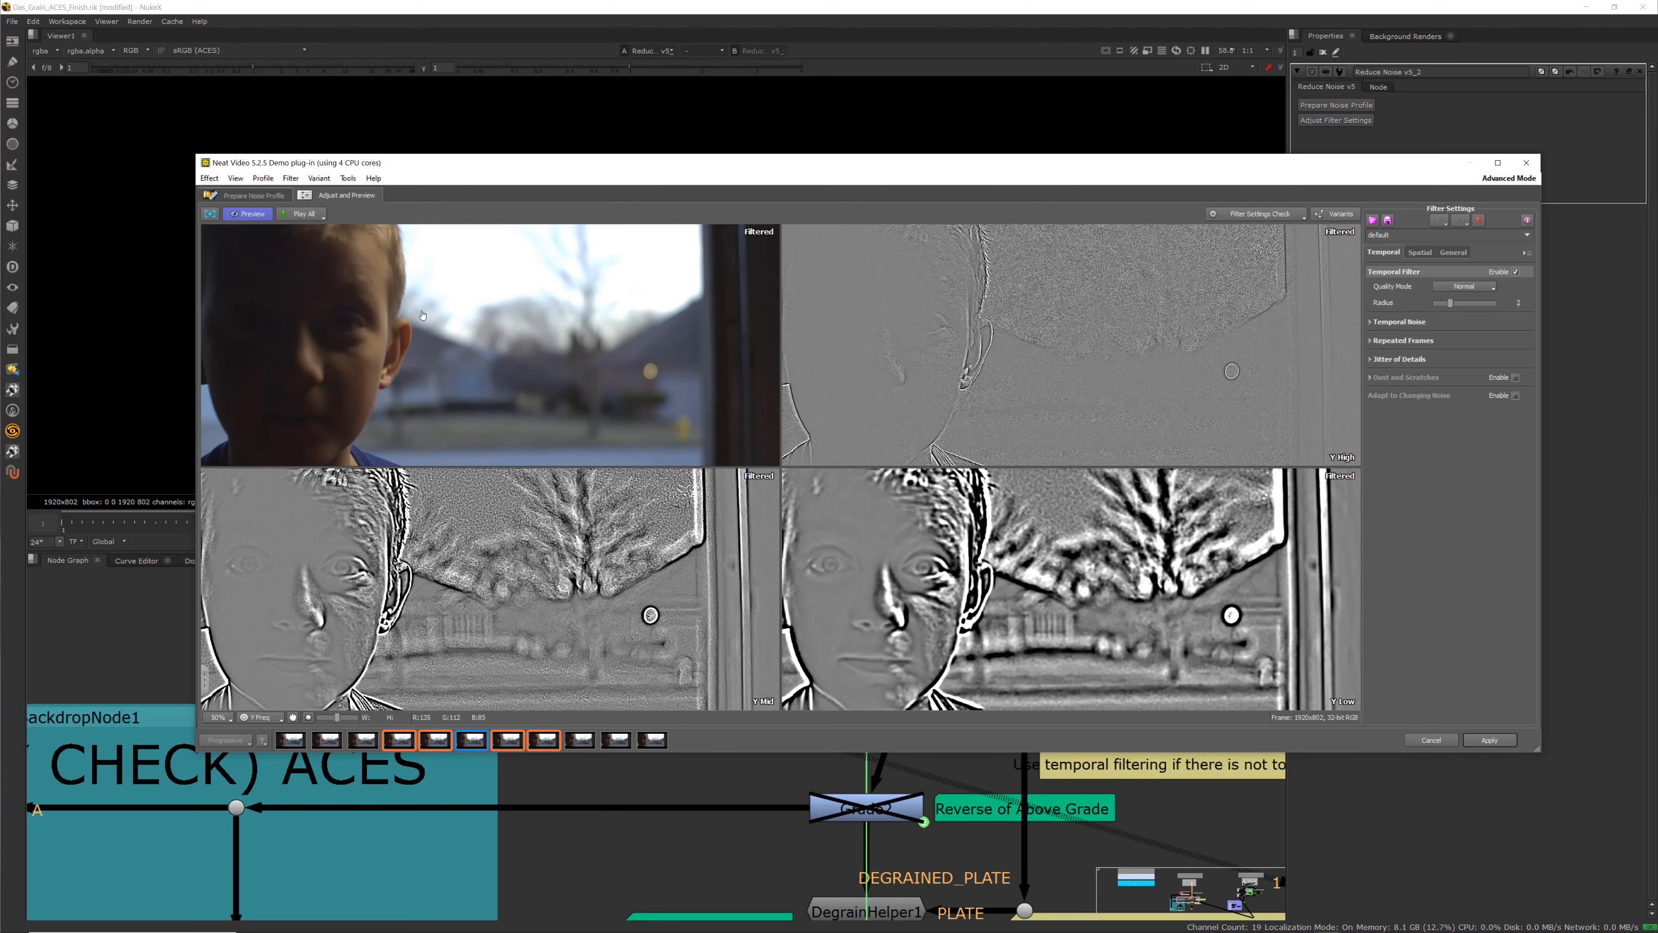
{"action": "scroll", "coordinate": [483, 376], "scroll_direction": "up", "scroll_amount": 3}
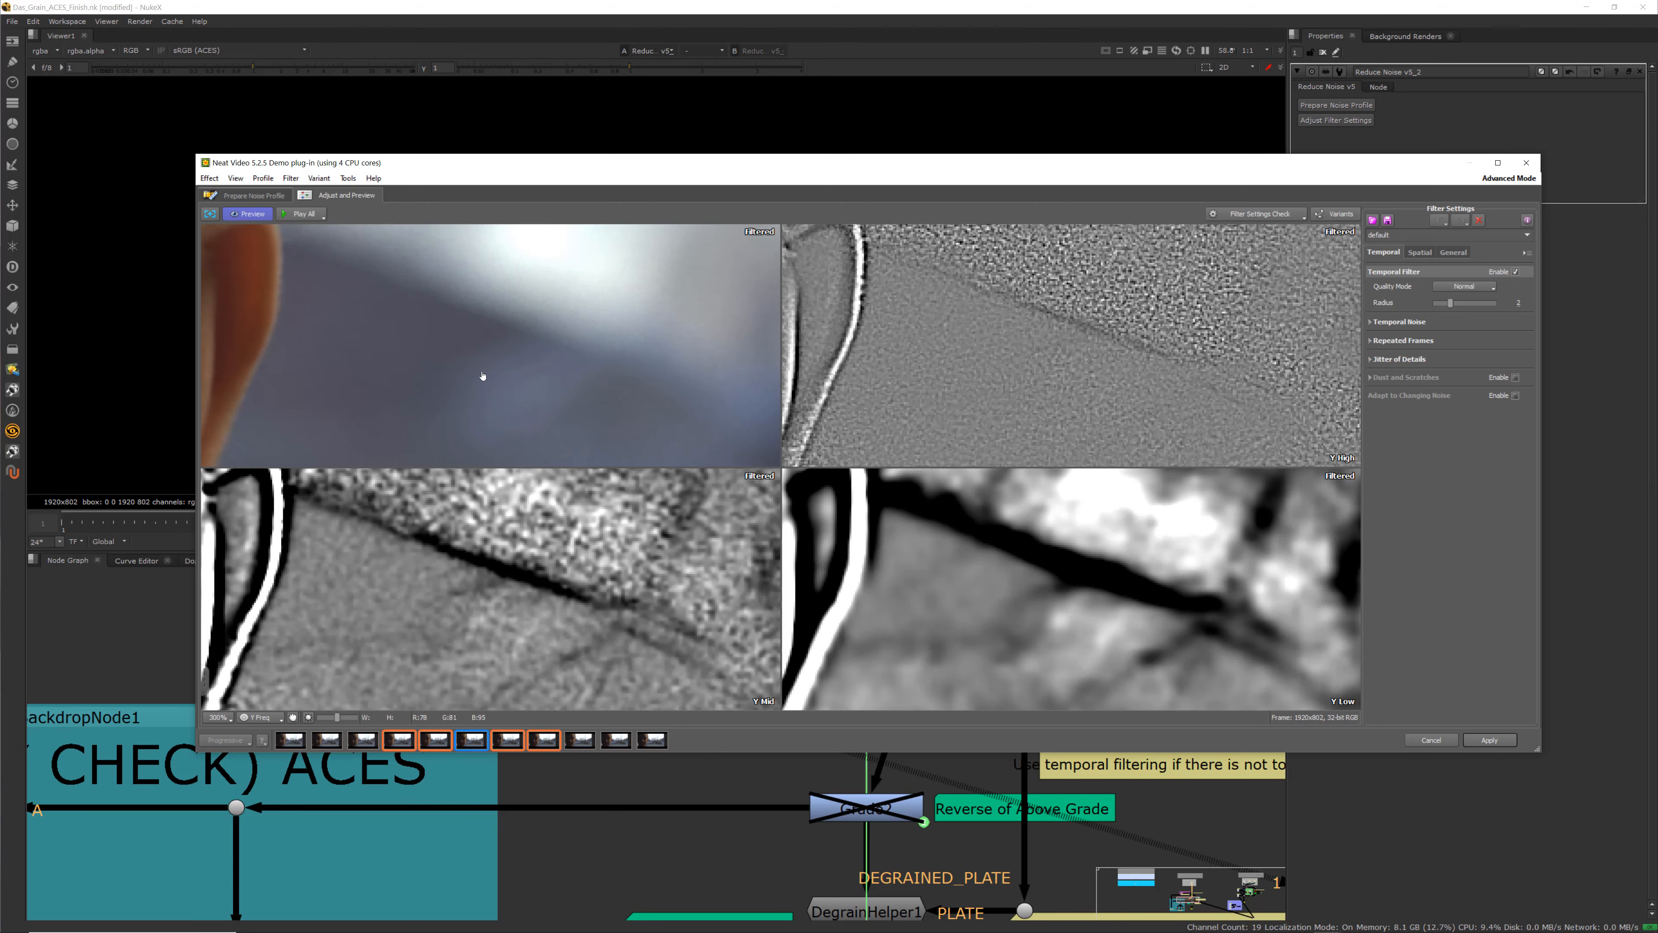
{"action": "left_click", "coordinate": [461, 338]}
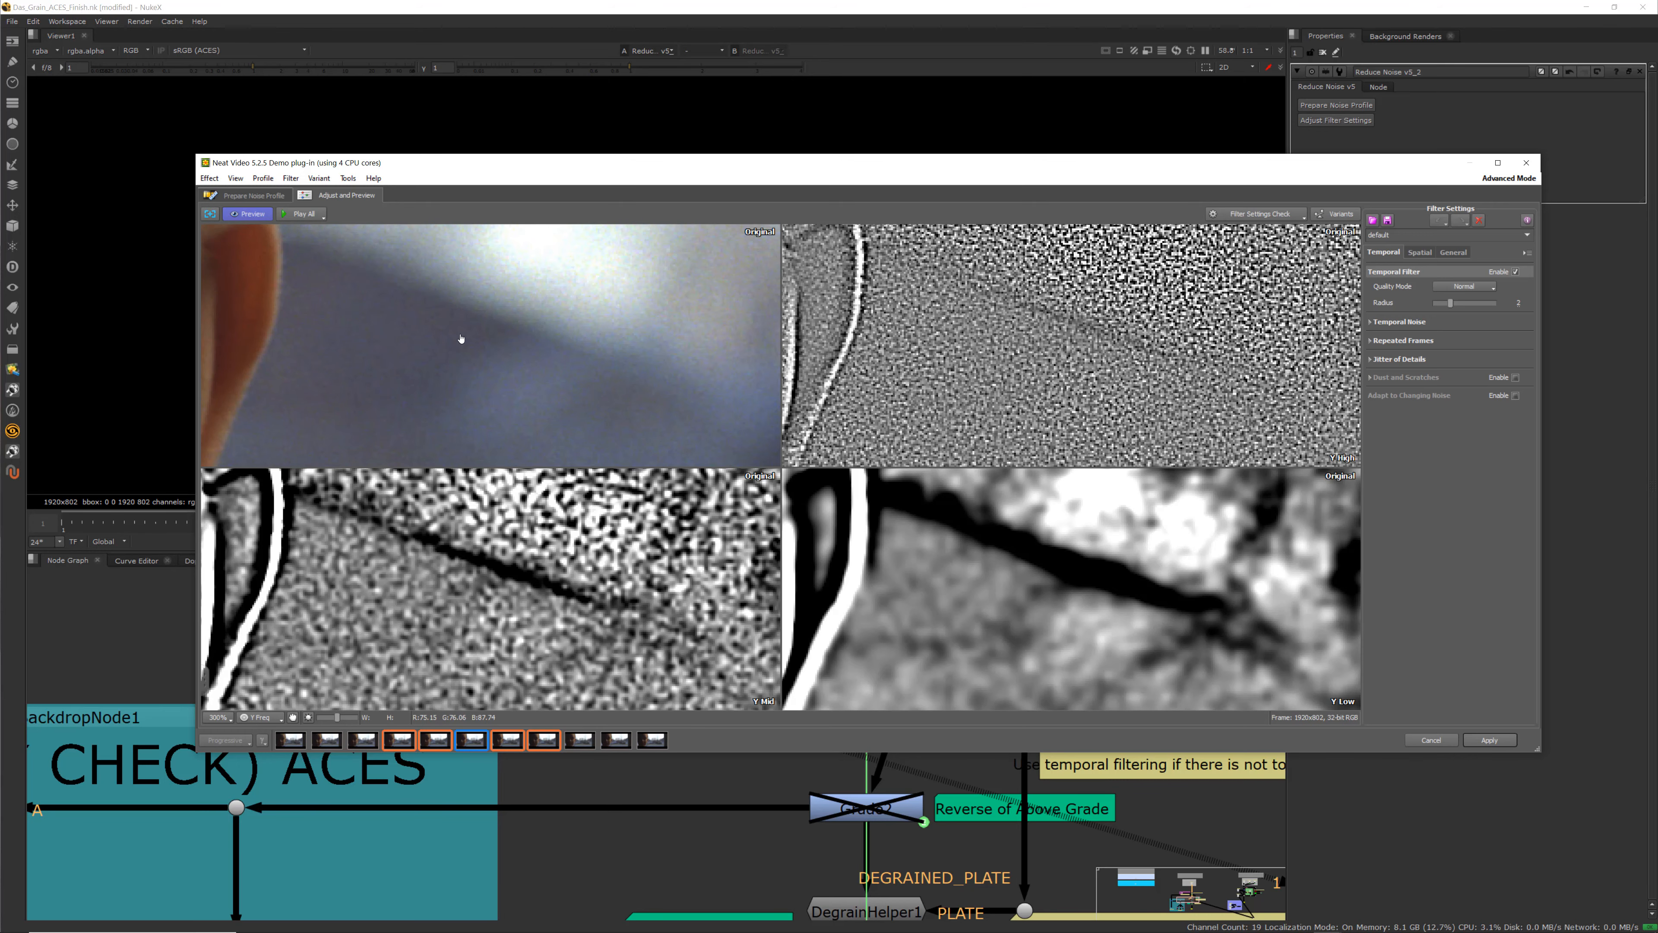
{"action": "left_click", "coordinate": [461, 339]}
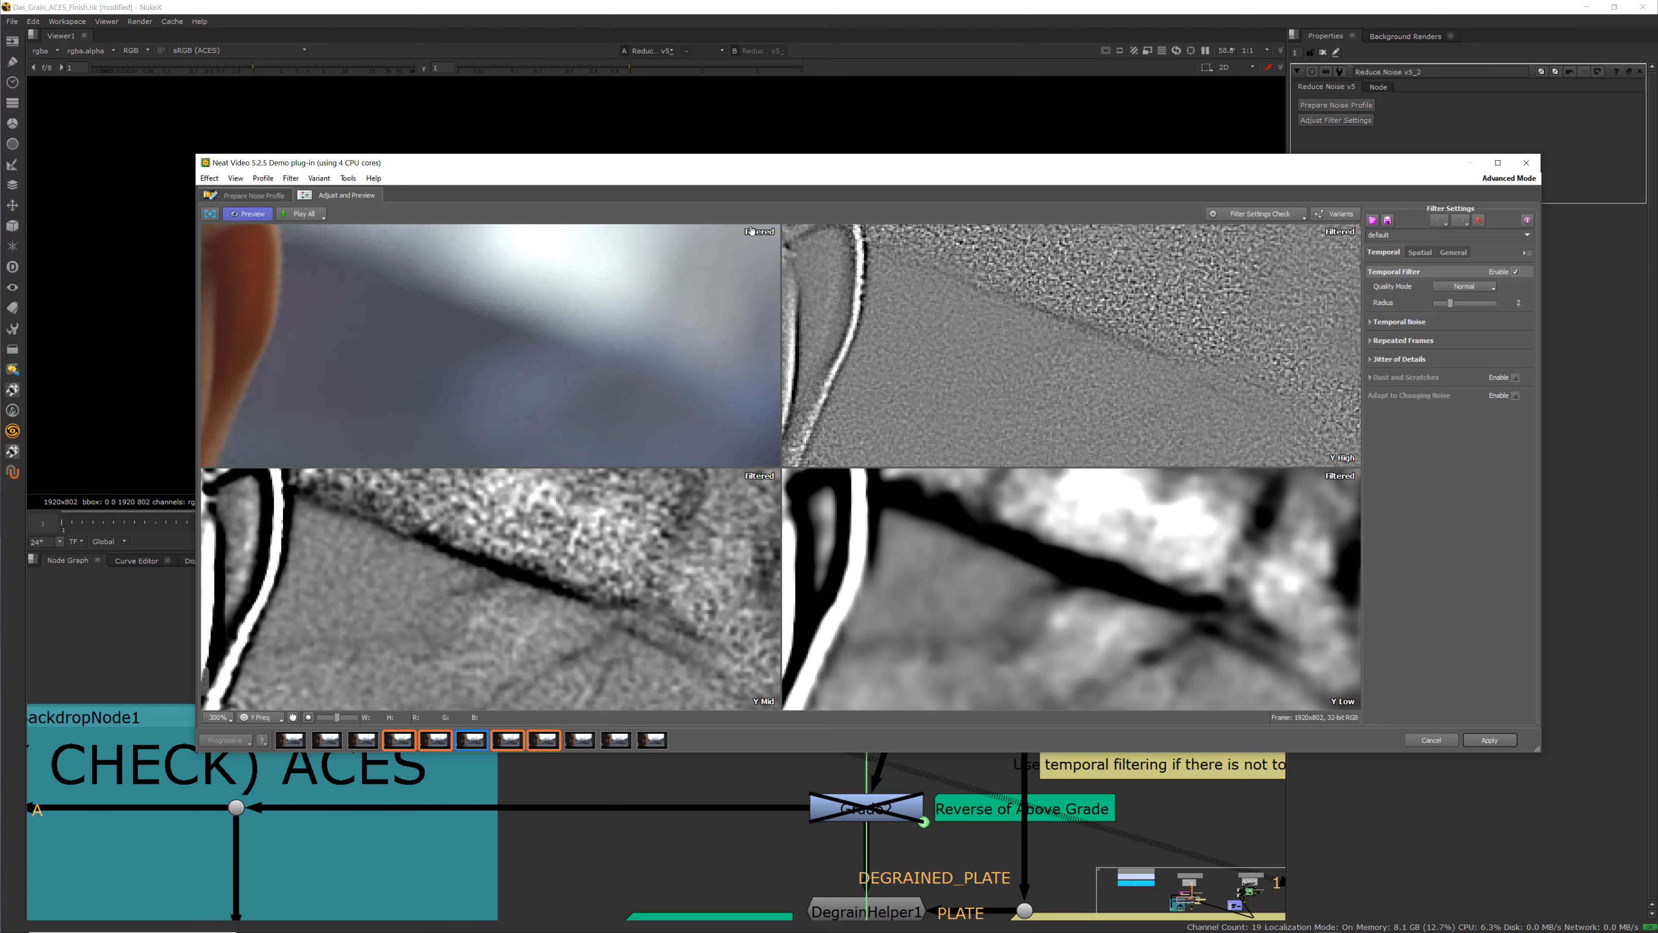
{"action": "left_click", "coordinate": [411, 362]}
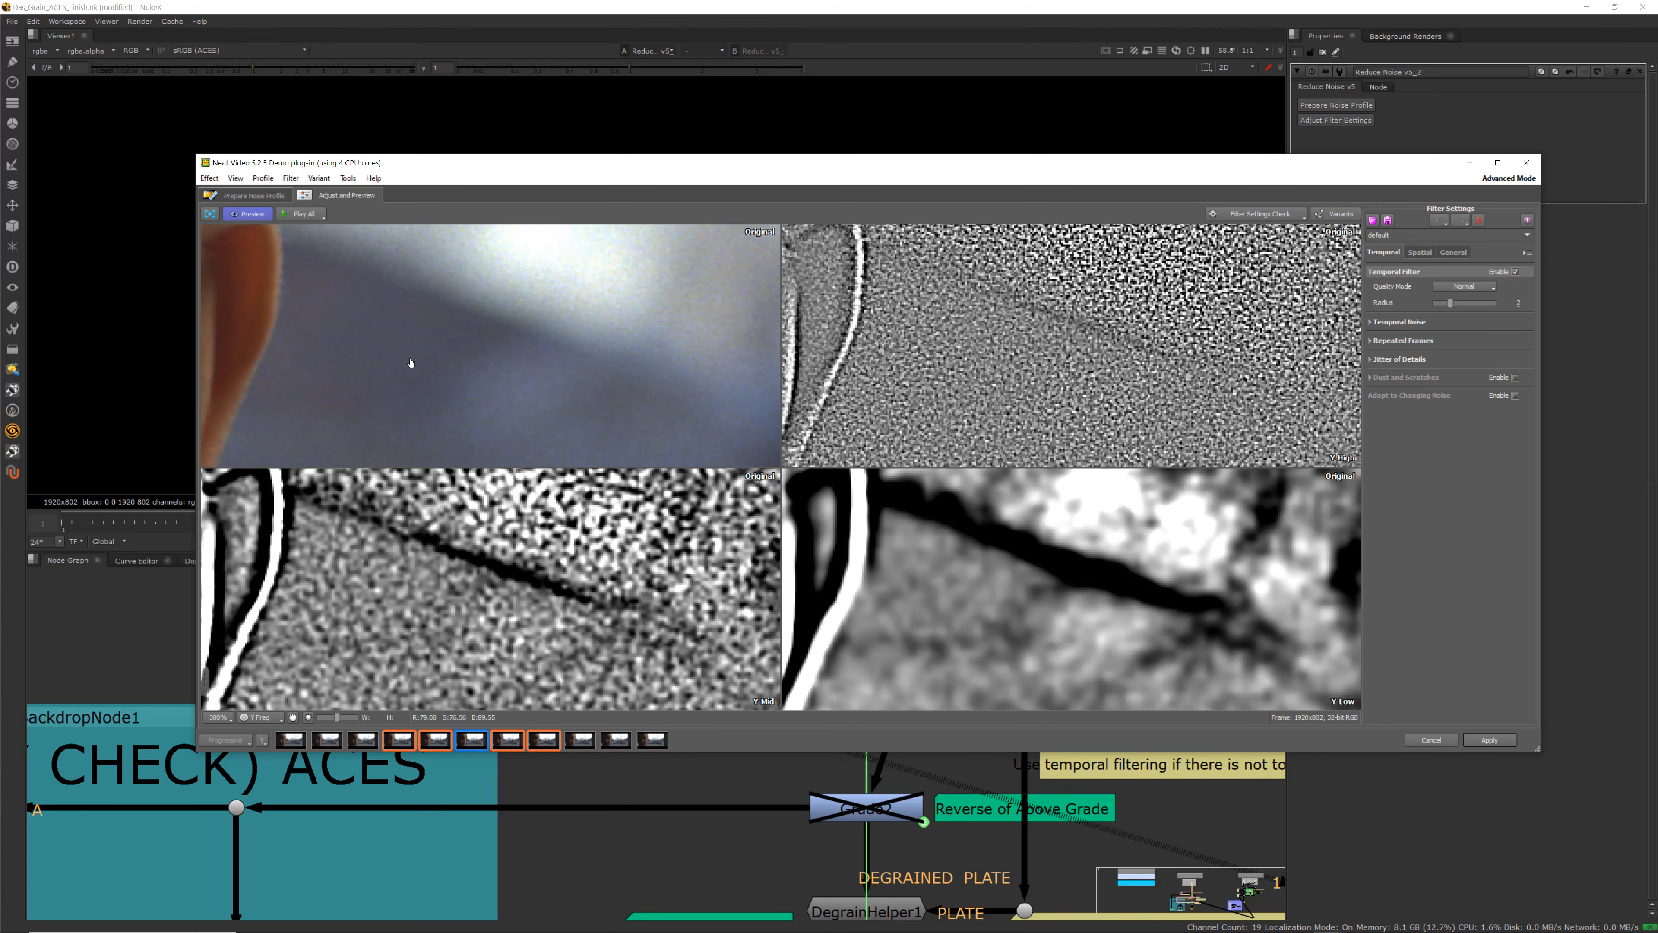
{"action": "left_click", "coordinate": [411, 363]}
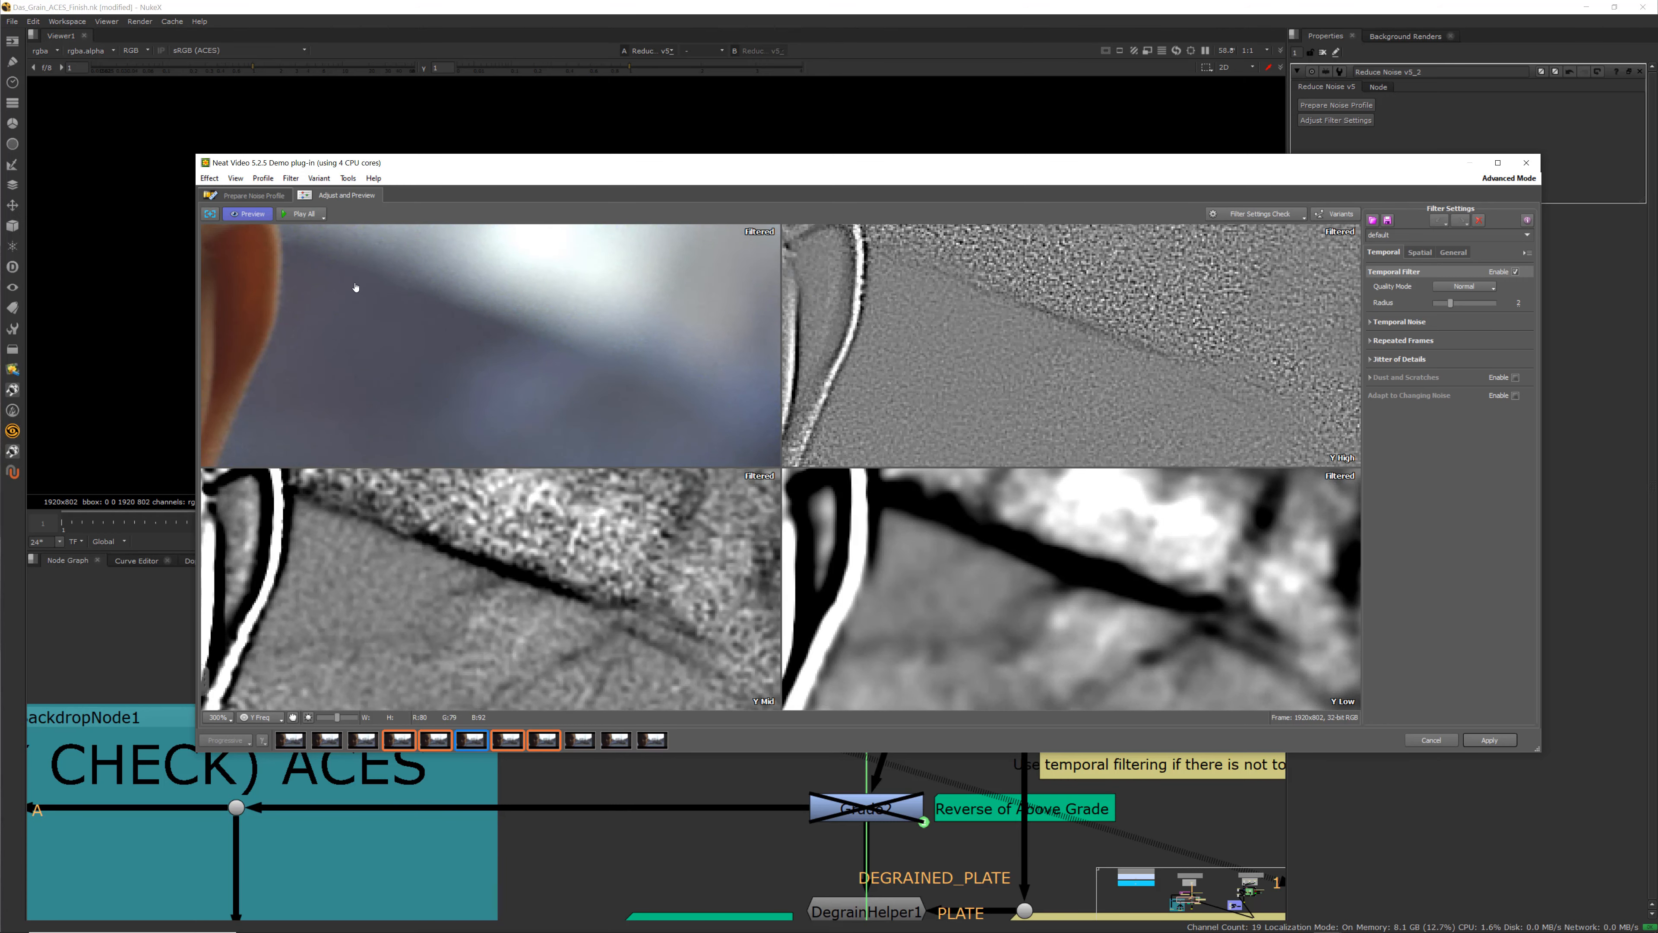
Draw a preview box over the sky area and toggle between original and filtered results to compare noise
{"action": "left_click_drag", "start_coordinate": [351, 282], "coordinate": [634, 422]}
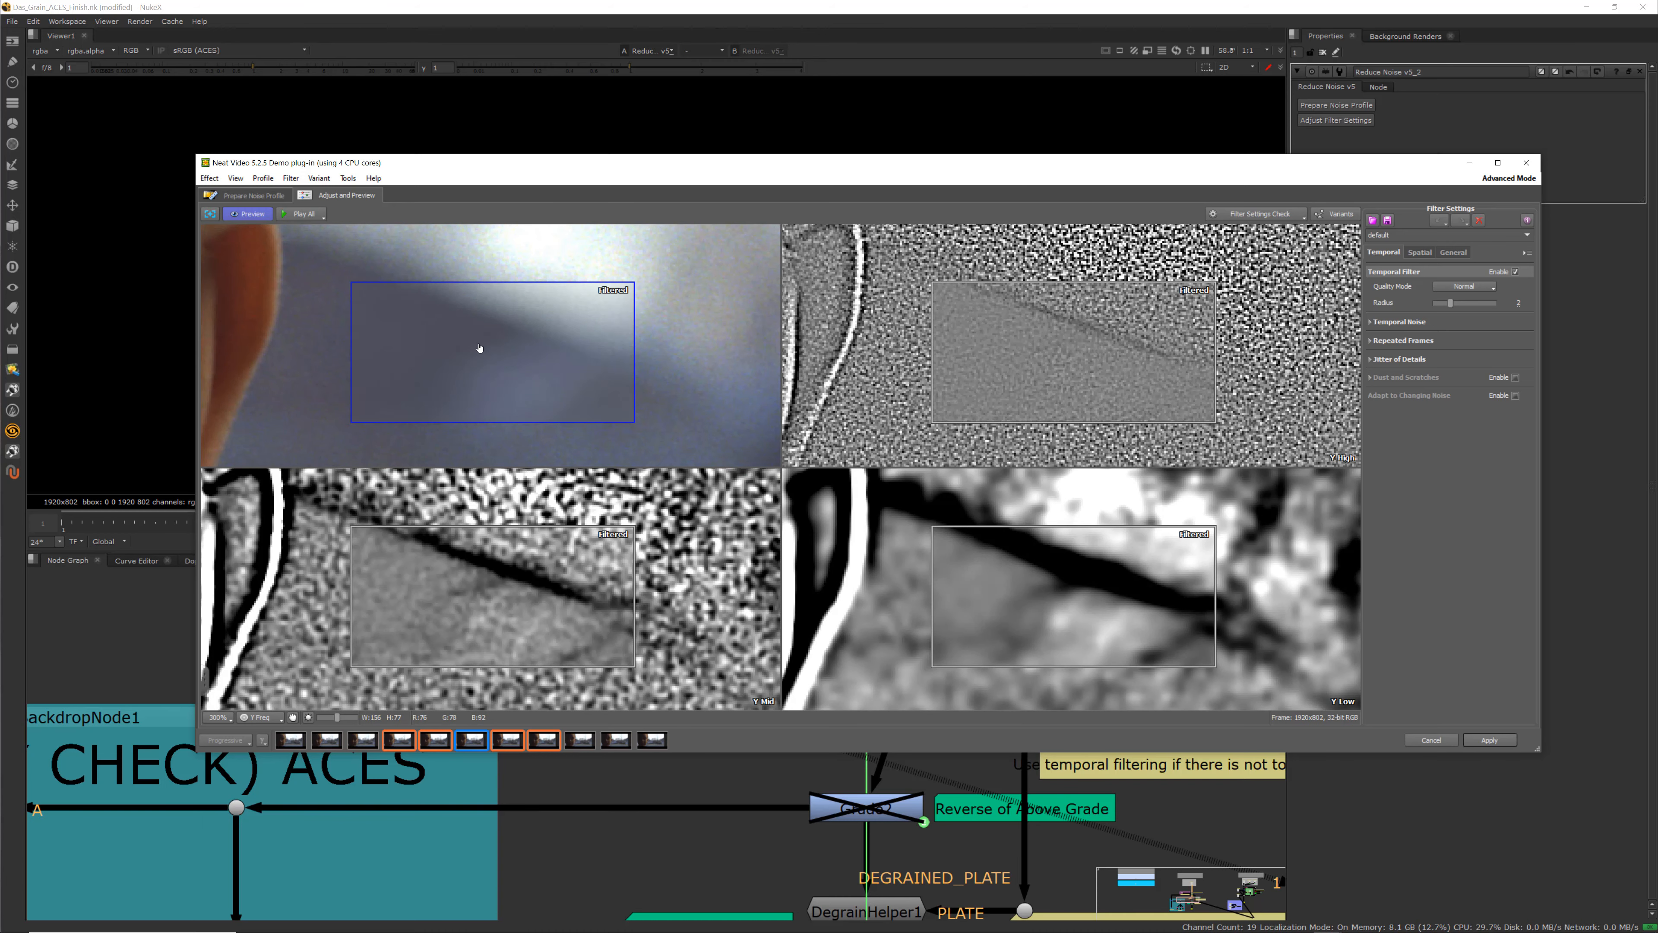
{"action": "mouse_move", "coordinate": [479, 347]}
{"action": "left_mouse_down"}
{"action": "mouse_move", "coordinate": [382, 305]}
{"action": "mouse_move", "coordinate": [526, 355]}
{"action": "mouse_move", "coordinate": [471, 363]}
{"action": "left_mouse_up"}
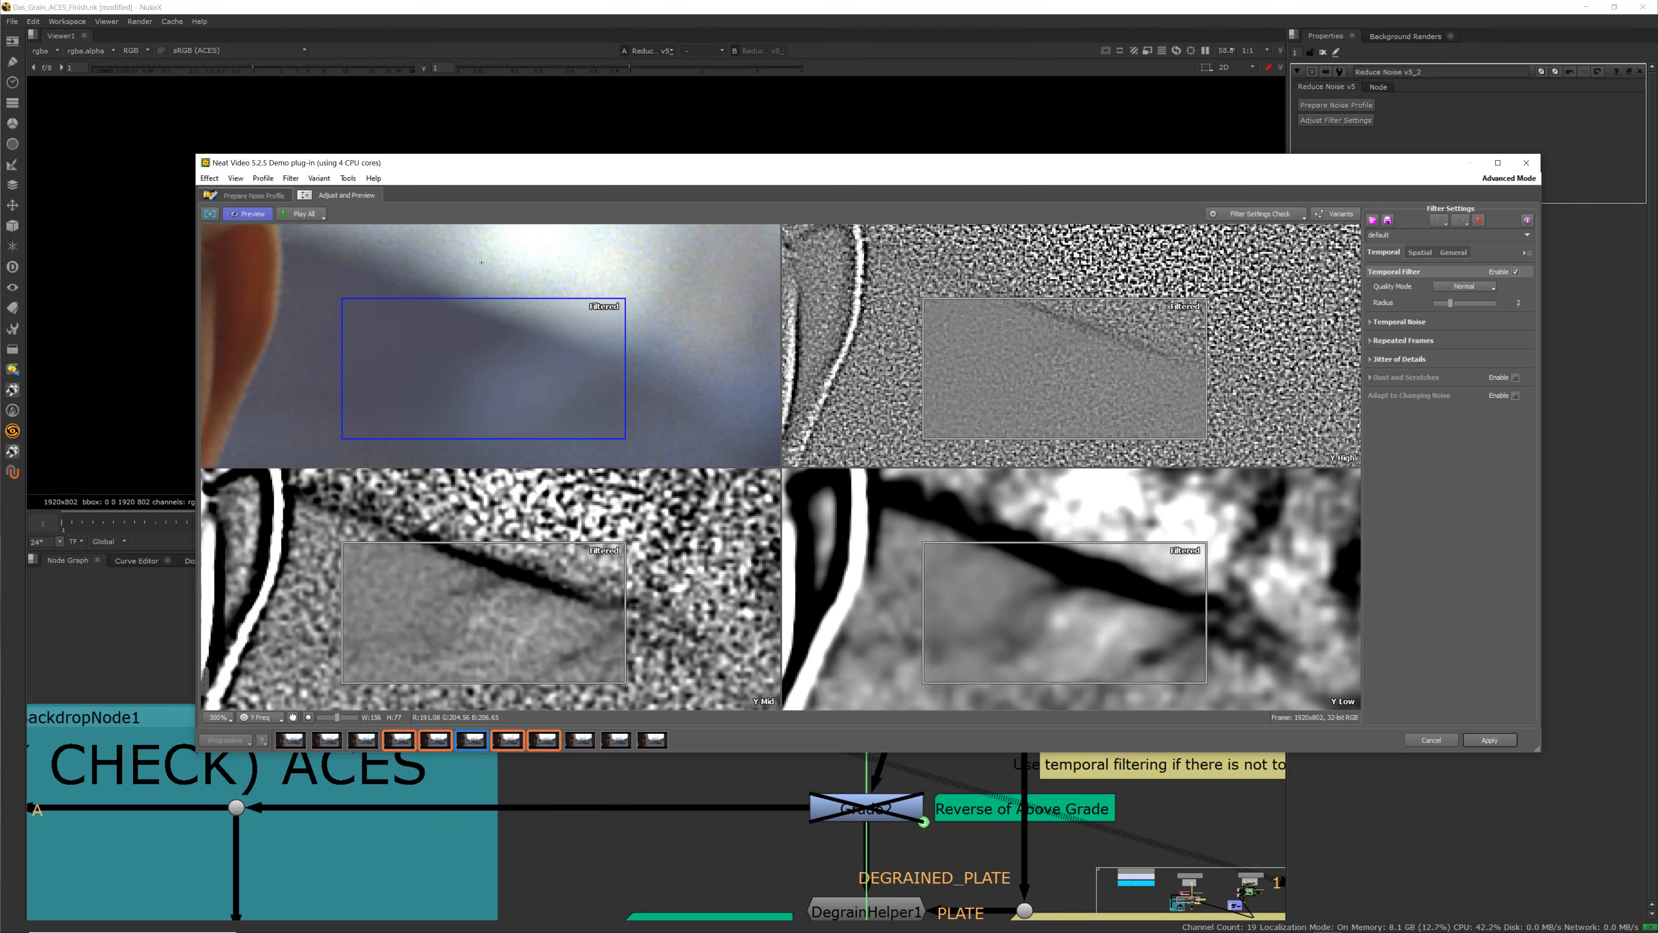
{"action": "left_click_drag", "start_coordinate": [481, 263], "coordinate": [470, 354]}
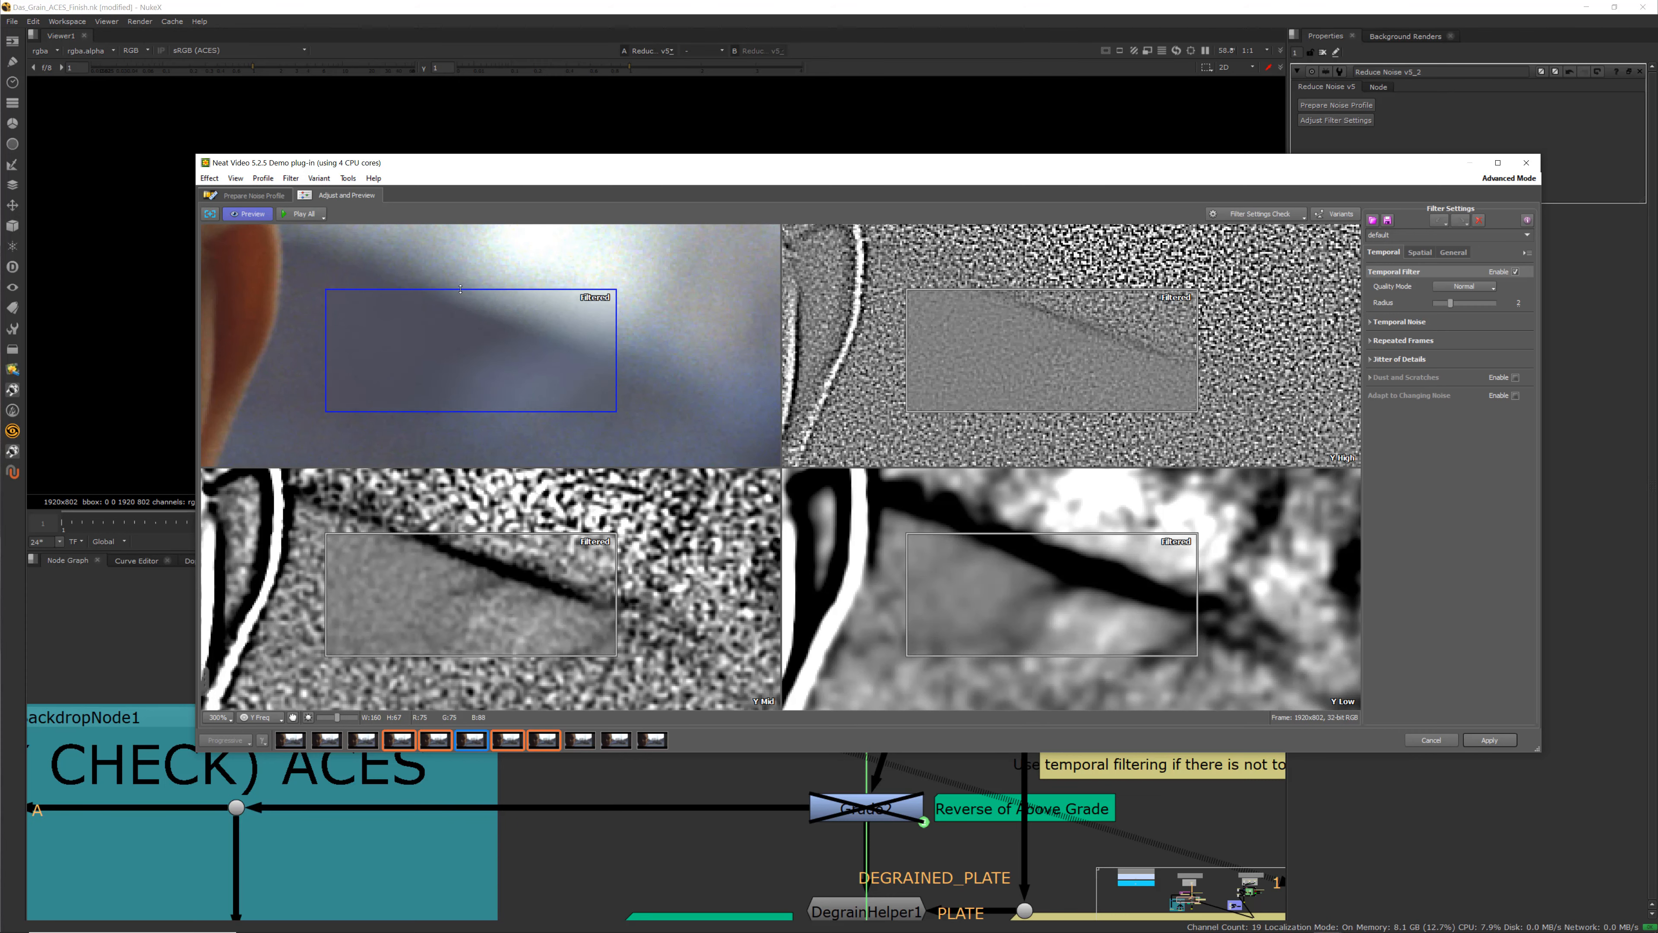
{"action": "left_click", "coordinate": [451, 257]}
{"action": "left_click", "coordinate": [452, 315]}
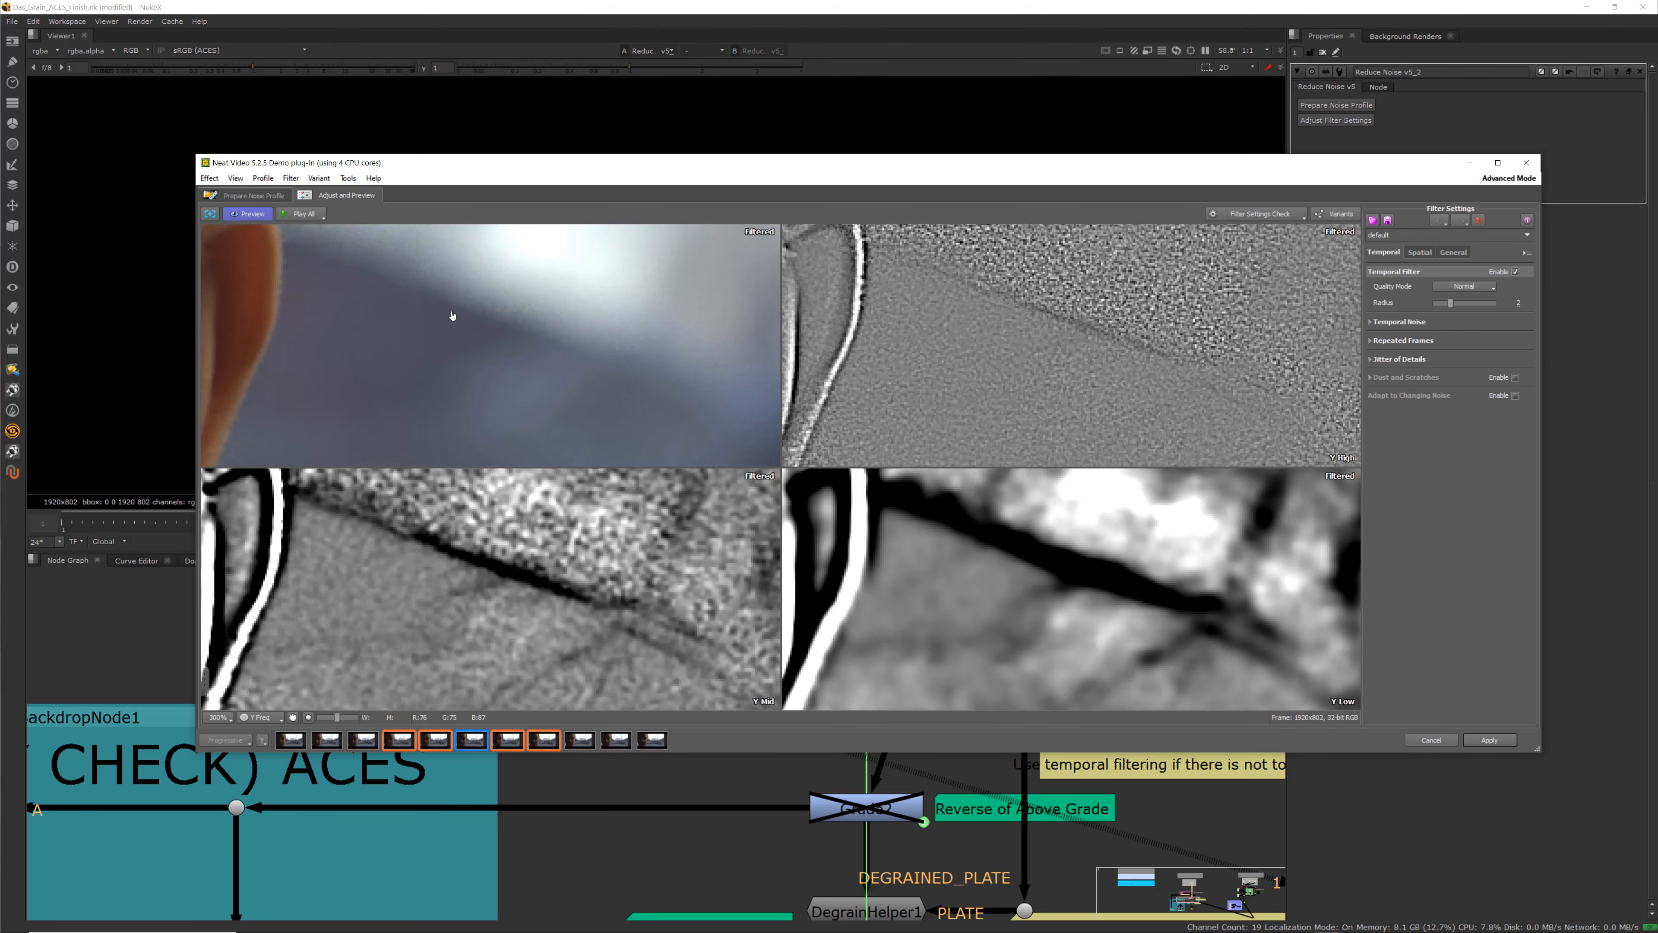
{"action": "left_click", "coordinate": [452, 315]}
{"action": "left_click", "coordinate": [452, 316]}
{"action": "left_click", "coordinate": [453, 315]}
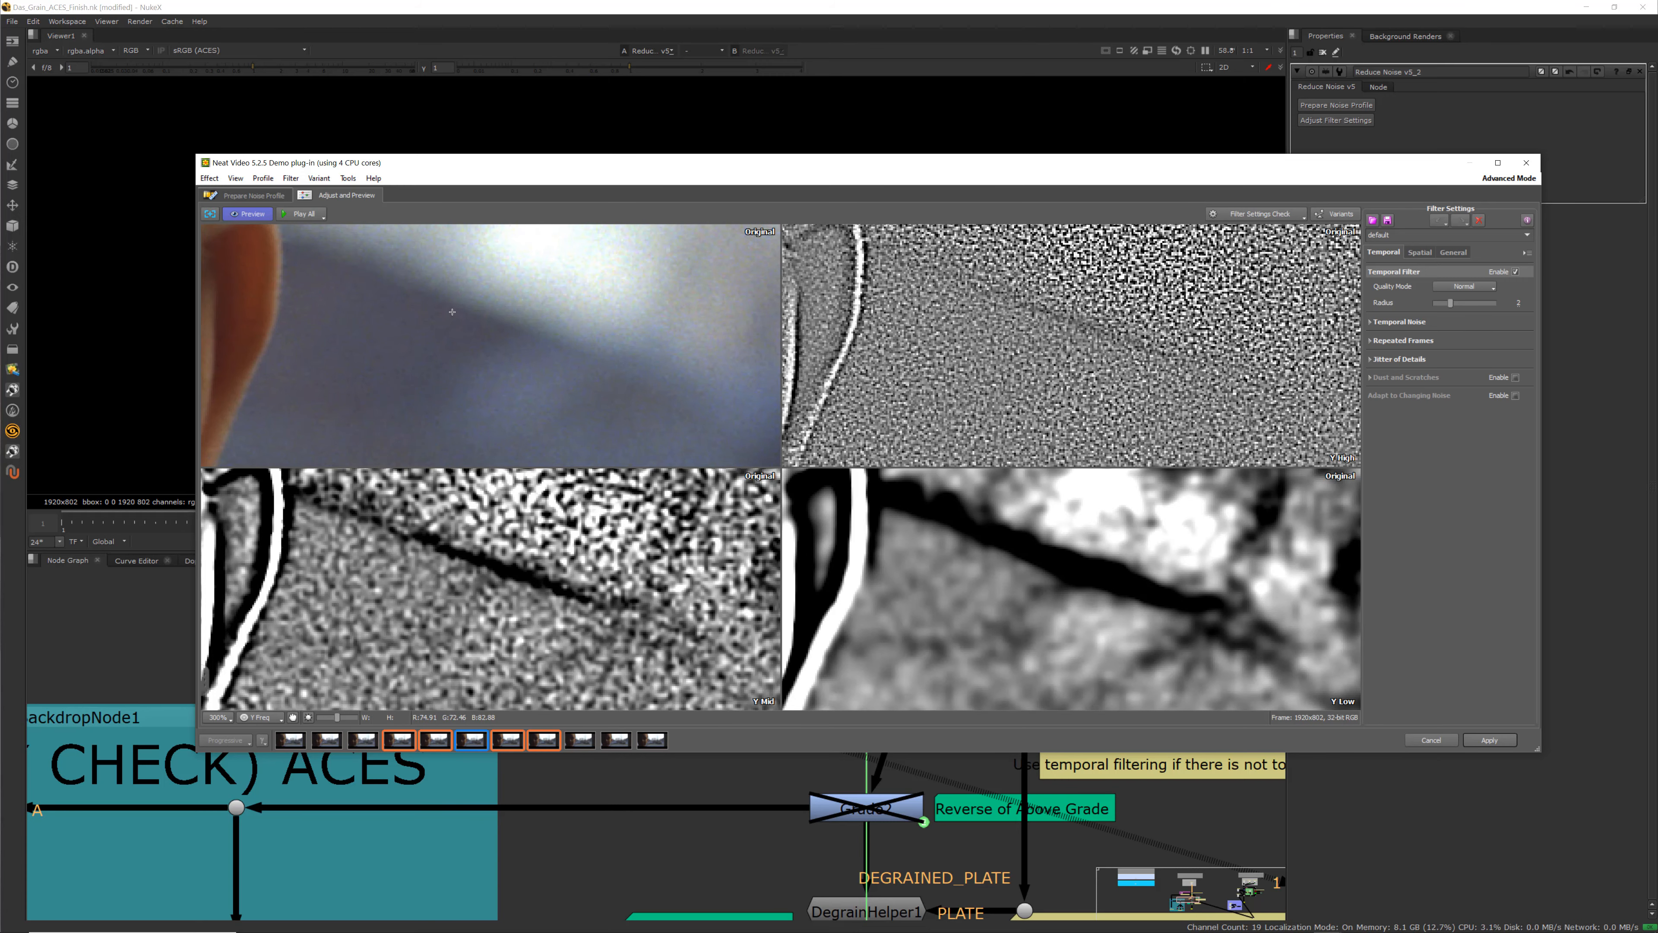
{"action": "left_click", "coordinate": [452, 315]}
{"action": "left_click", "coordinate": [448, 309]}
{"action": "left_click", "coordinate": [448, 309]}
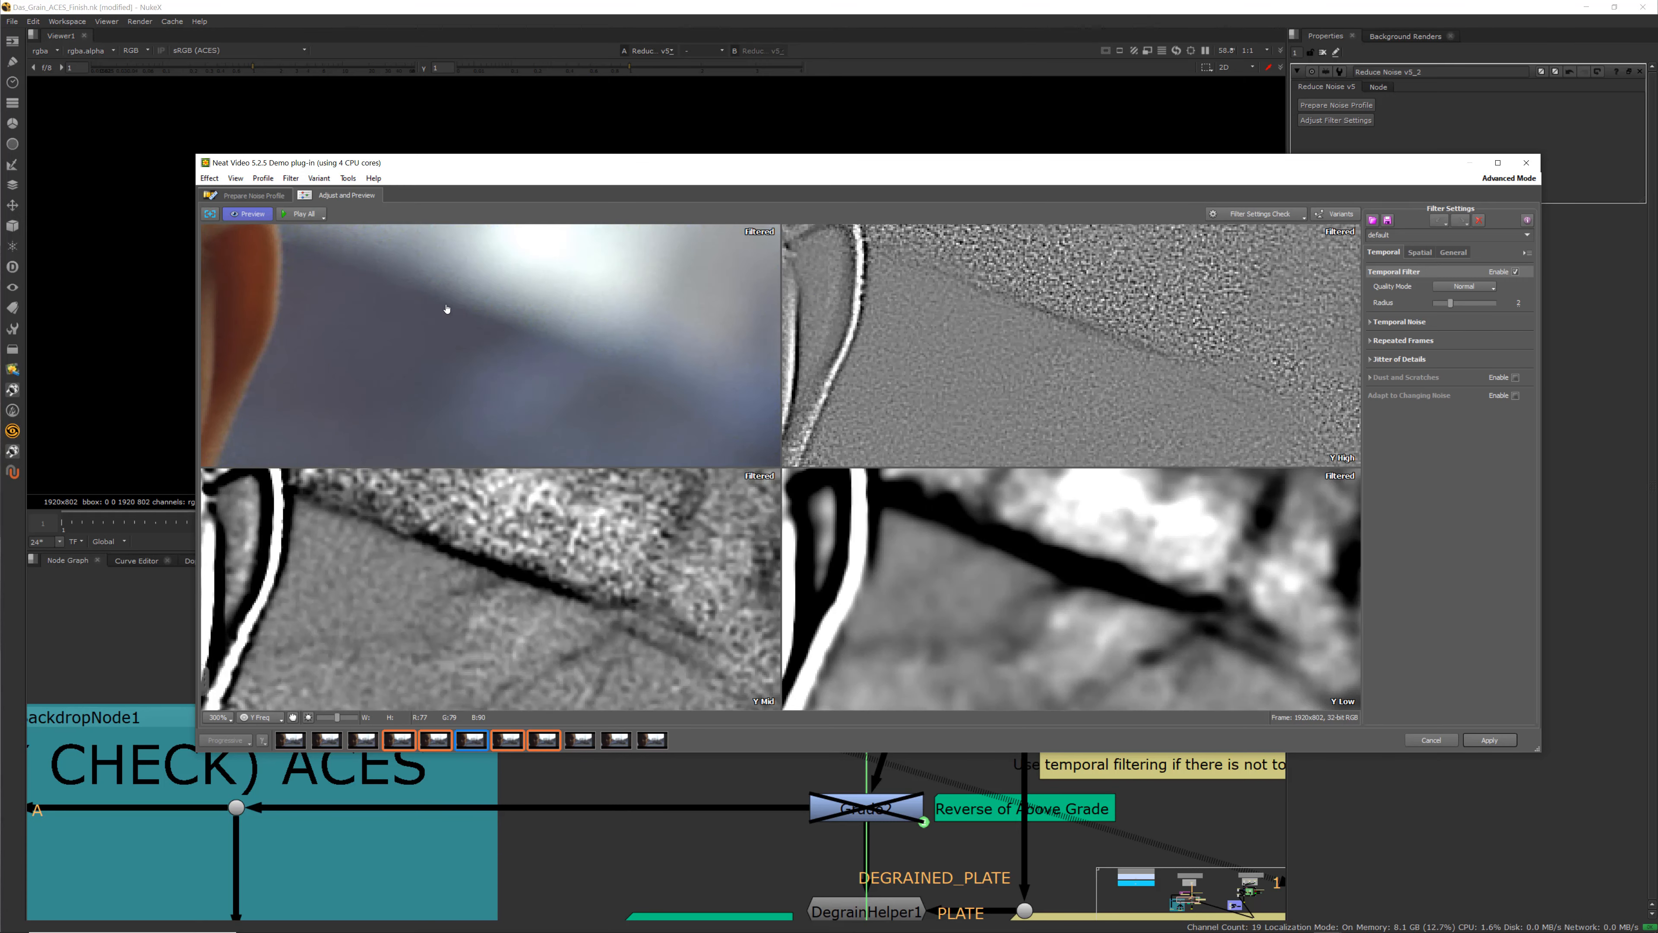
{"action": "left_click", "coordinate": [448, 309]}
{"action": "left_click", "coordinate": [447, 309]}
Set the temporal filter's Quality Mode to High and increase its Radius
{"action": "scroll", "coordinate": [491, 577], "scroll_direction": "down", "scroll_amount": 5}
{"action": "scroll", "coordinate": [1045, 367], "scroll_direction": "up", "scroll_amount": 1}
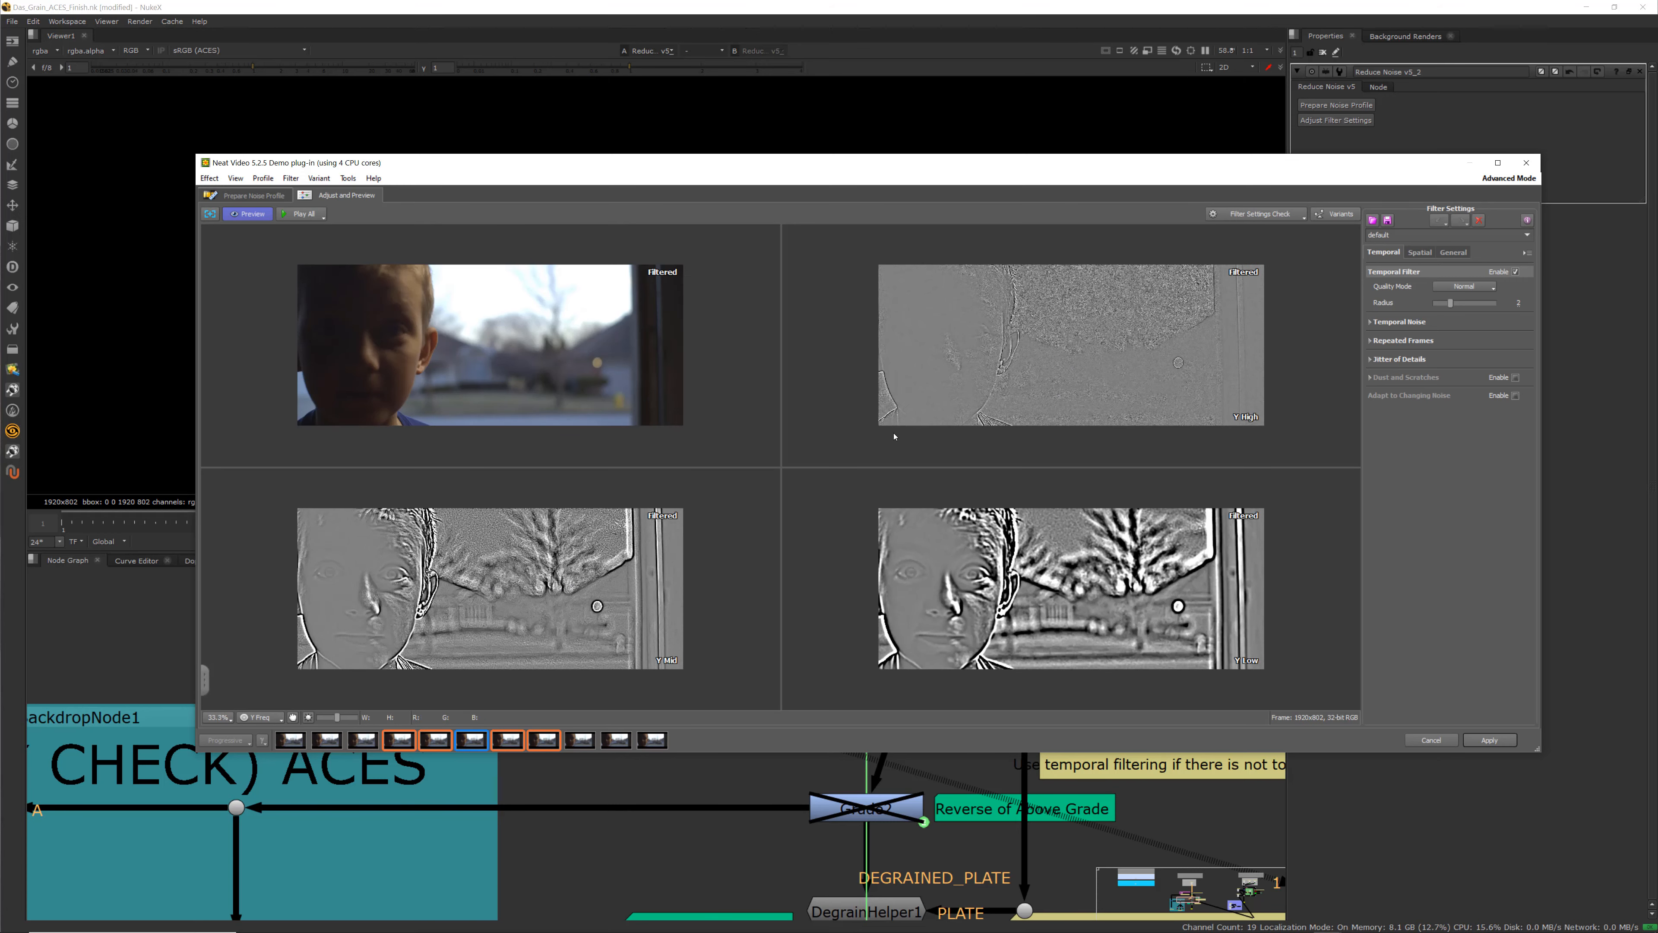
{"action": "scroll", "coordinate": [1111, 330], "scroll_direction": "up", "scroll_amount": 5}
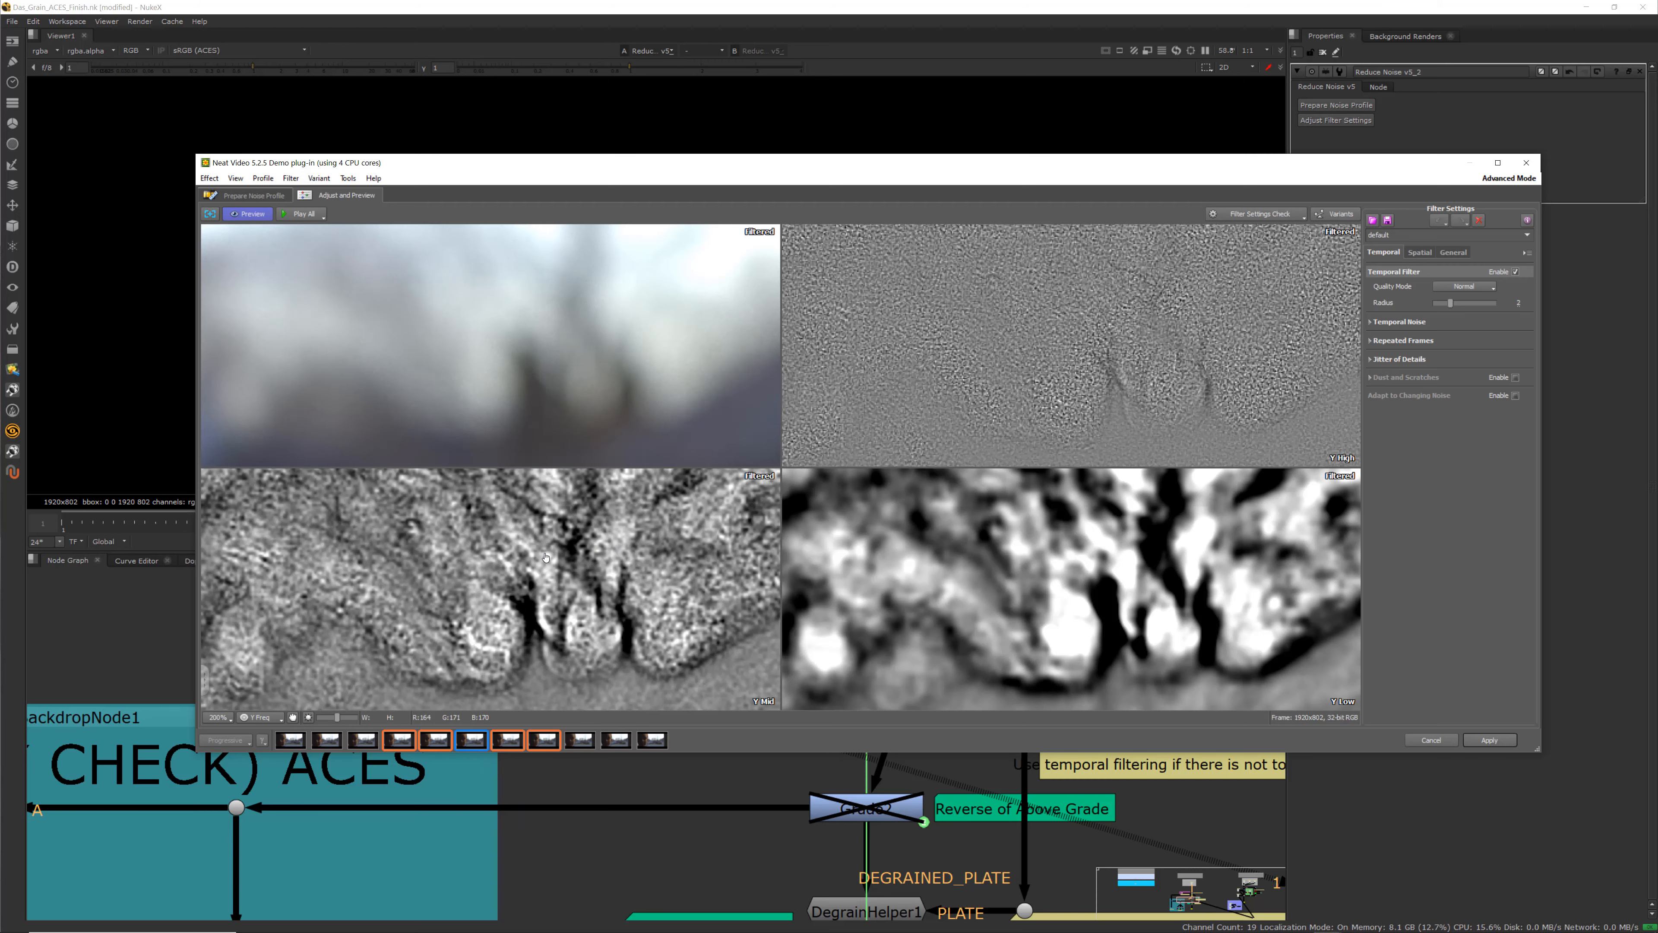
{"action": "scroll", "coordinate": [983, 378], "scroll_direction": "down", "scroll_amount": 5}
{"action": "scroll", "coordinate": [348, 593], "scroll_direction": "up", "scroll_amount": 4}
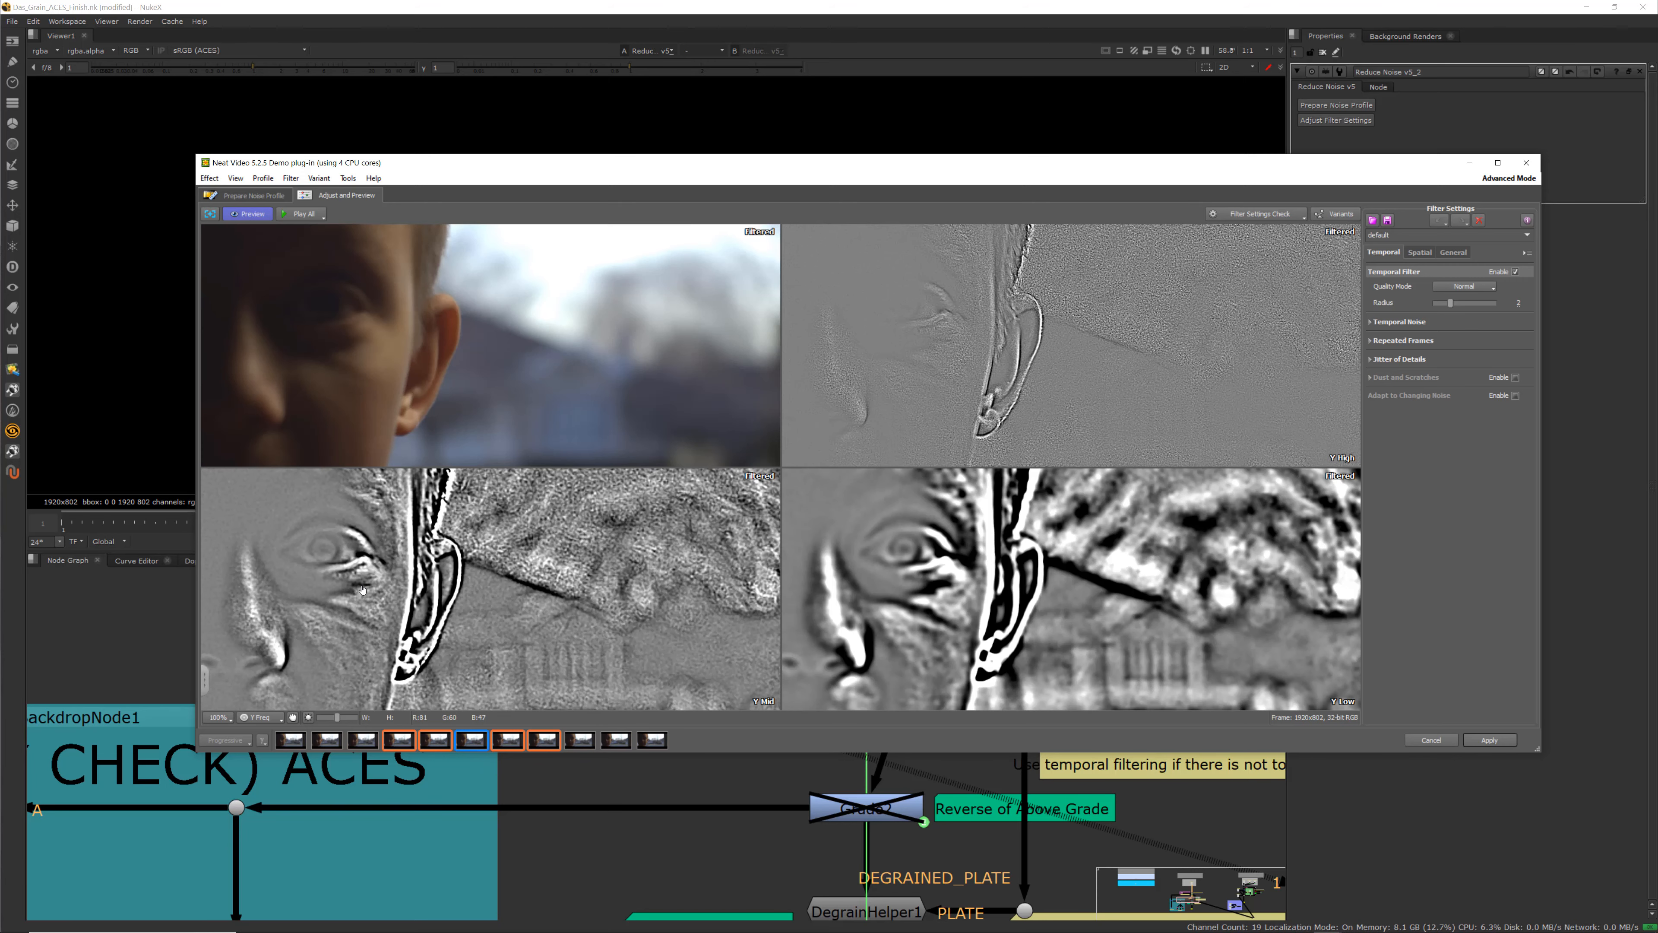
{"action": "left_click", "coordinate": [1420, 252]}
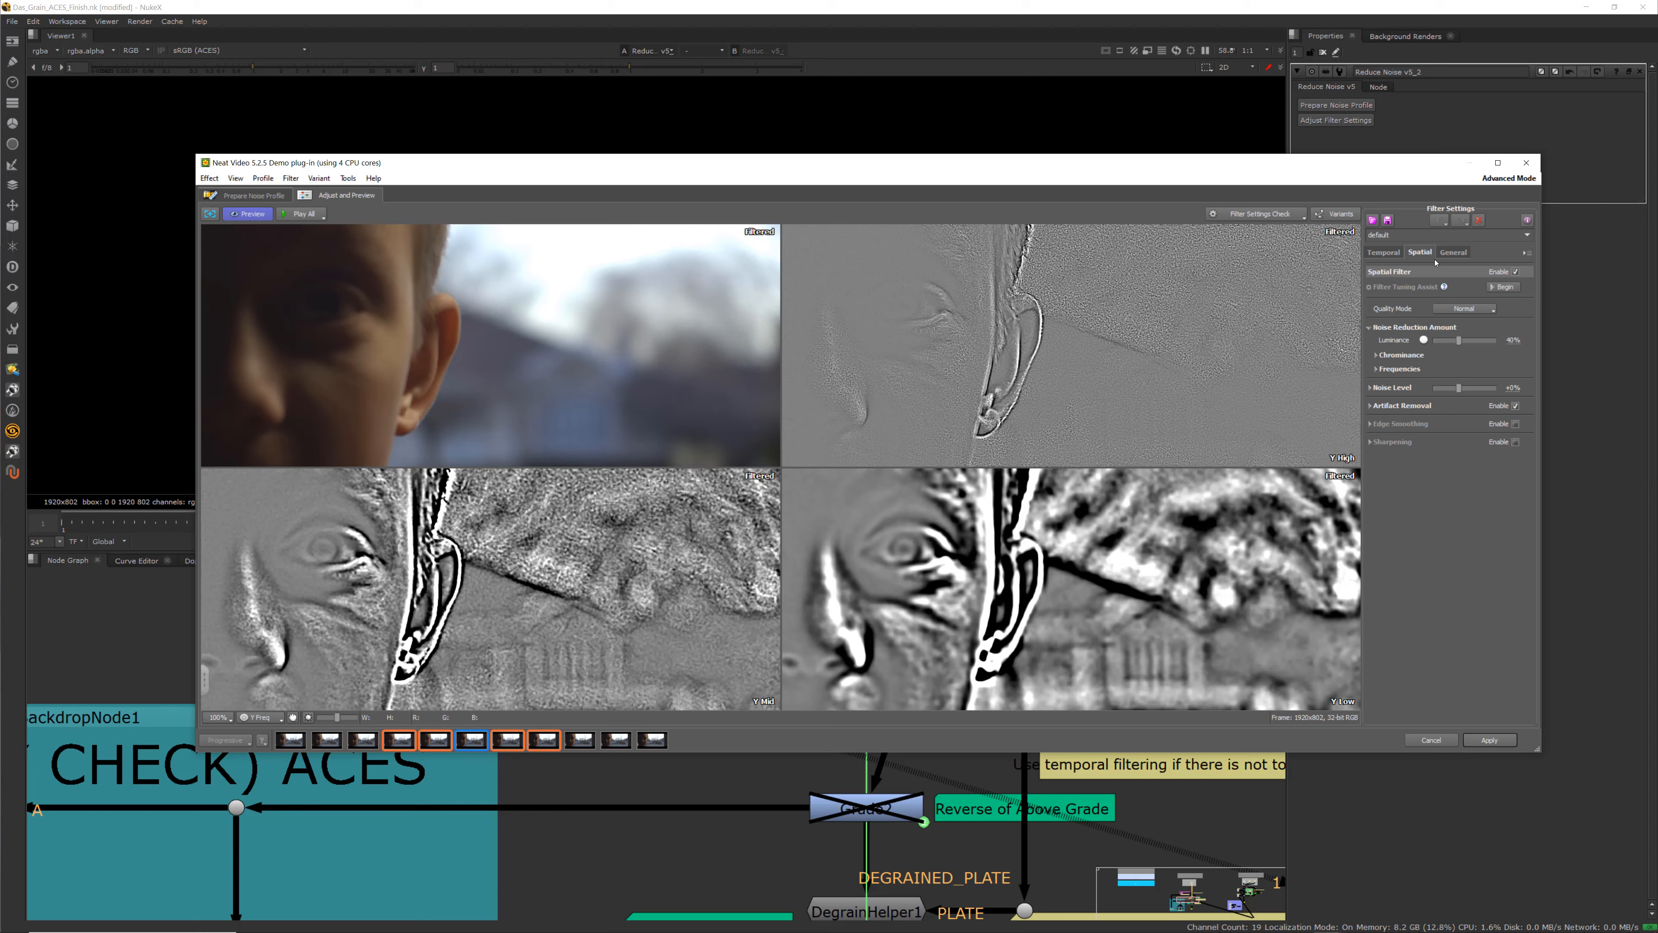
{"action": "left_click", "coordinate": [1386, 254]}
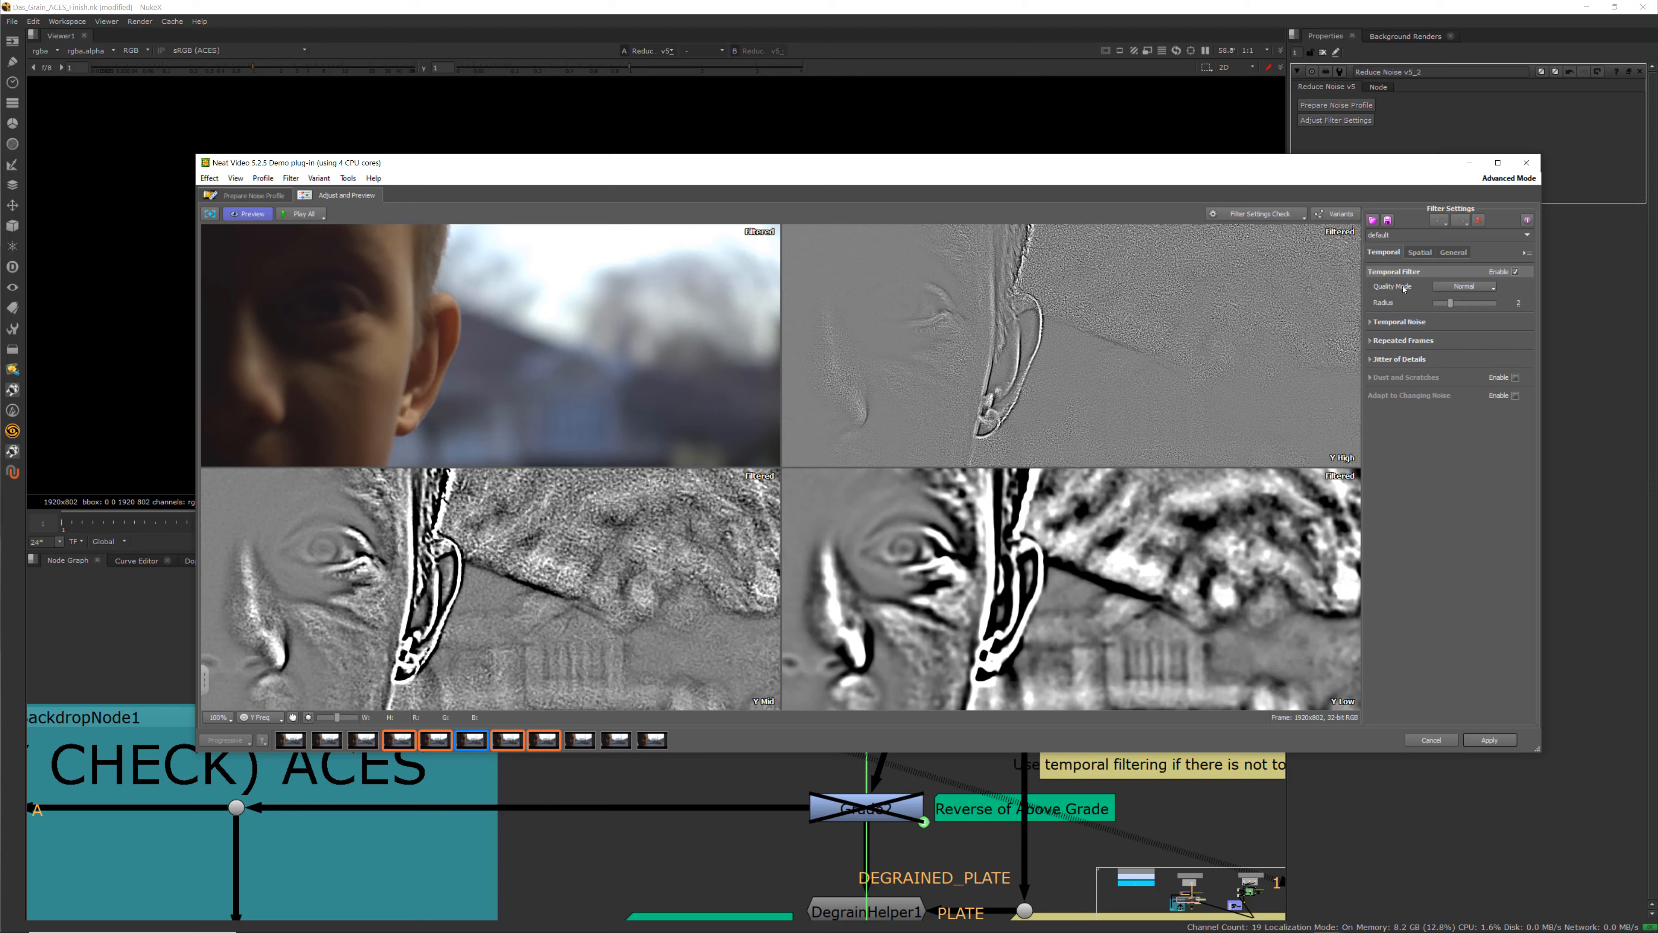
{"action": "left_click", "coordinate": [1465, 286]}
{"action": "left_click", "coordinate": [1465, 315]}
{"action": "left_click_drag", "start_coordinate": [1454, 306], "coordinate": [1479, 306]}
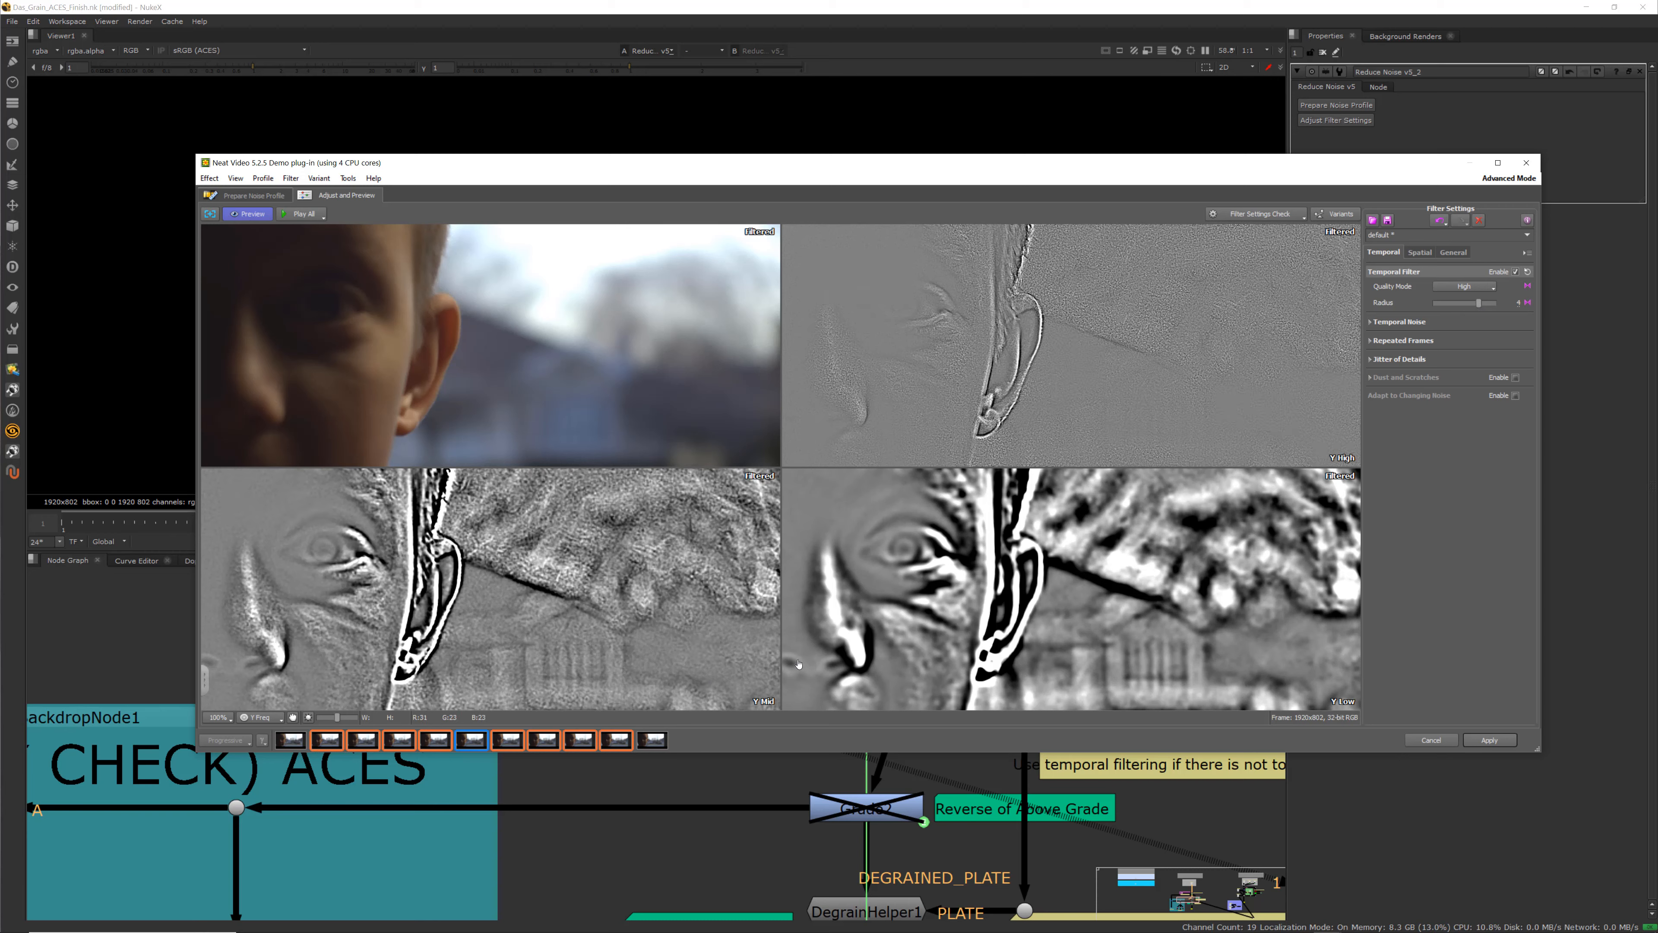
Raise the spatial filter's luminance and chrominance noise reduction amounts to 100%
{"action": "left_click", "coordinate": [1390, 321]}
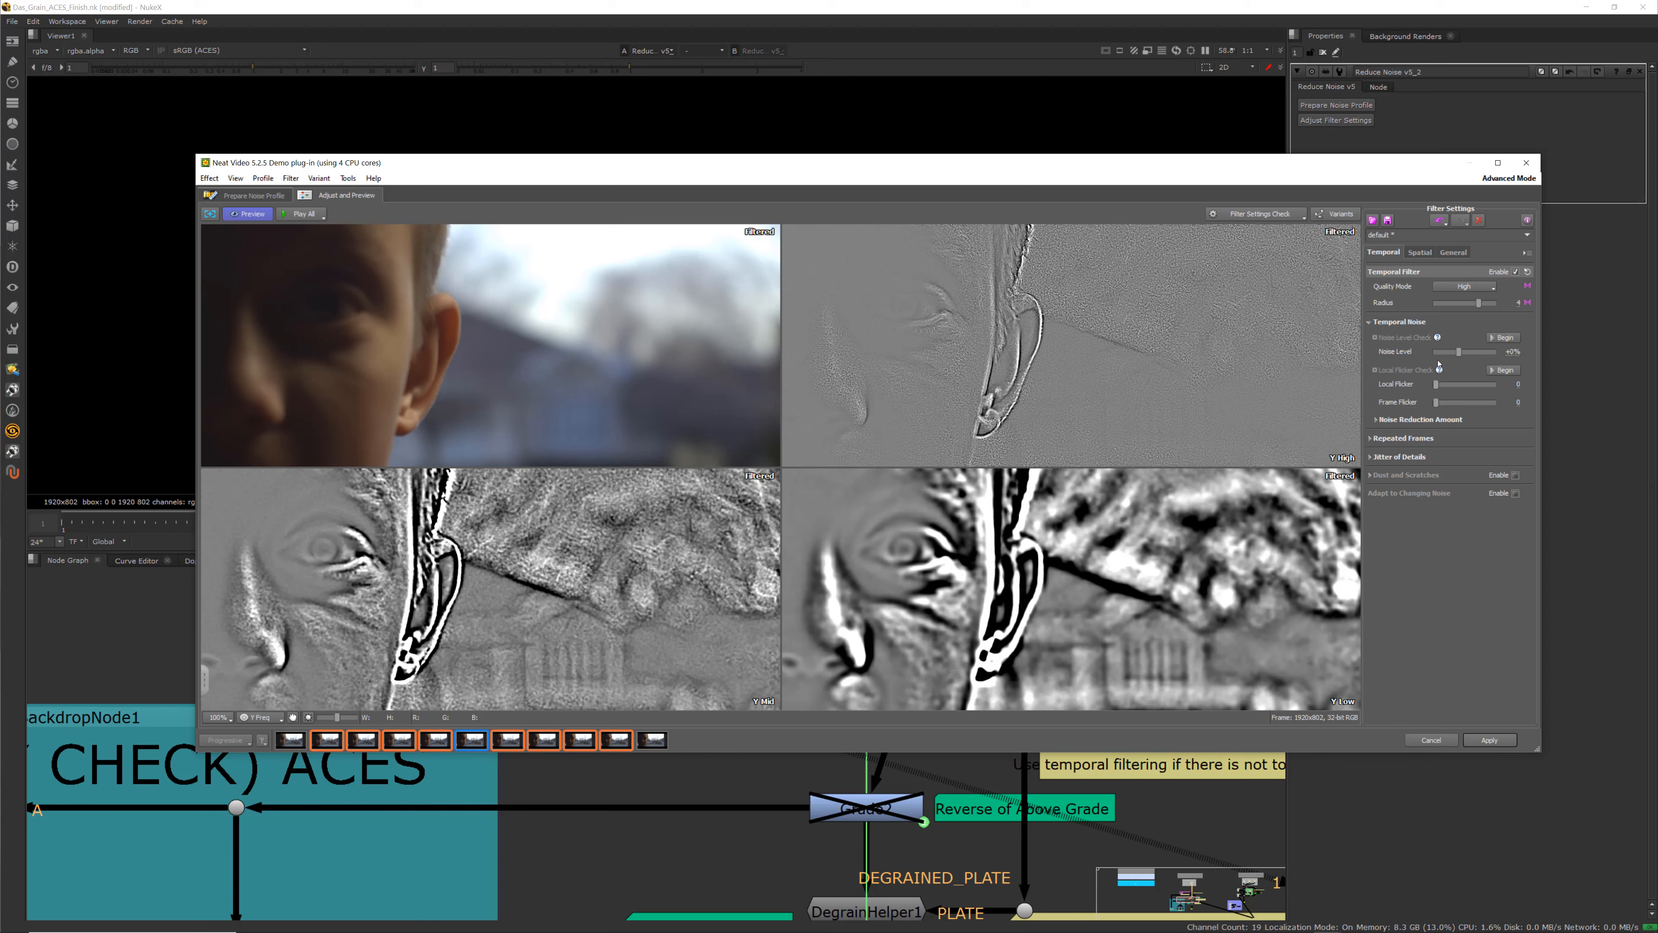
{"action": "left_click", "coordinate": [1419, 252]}
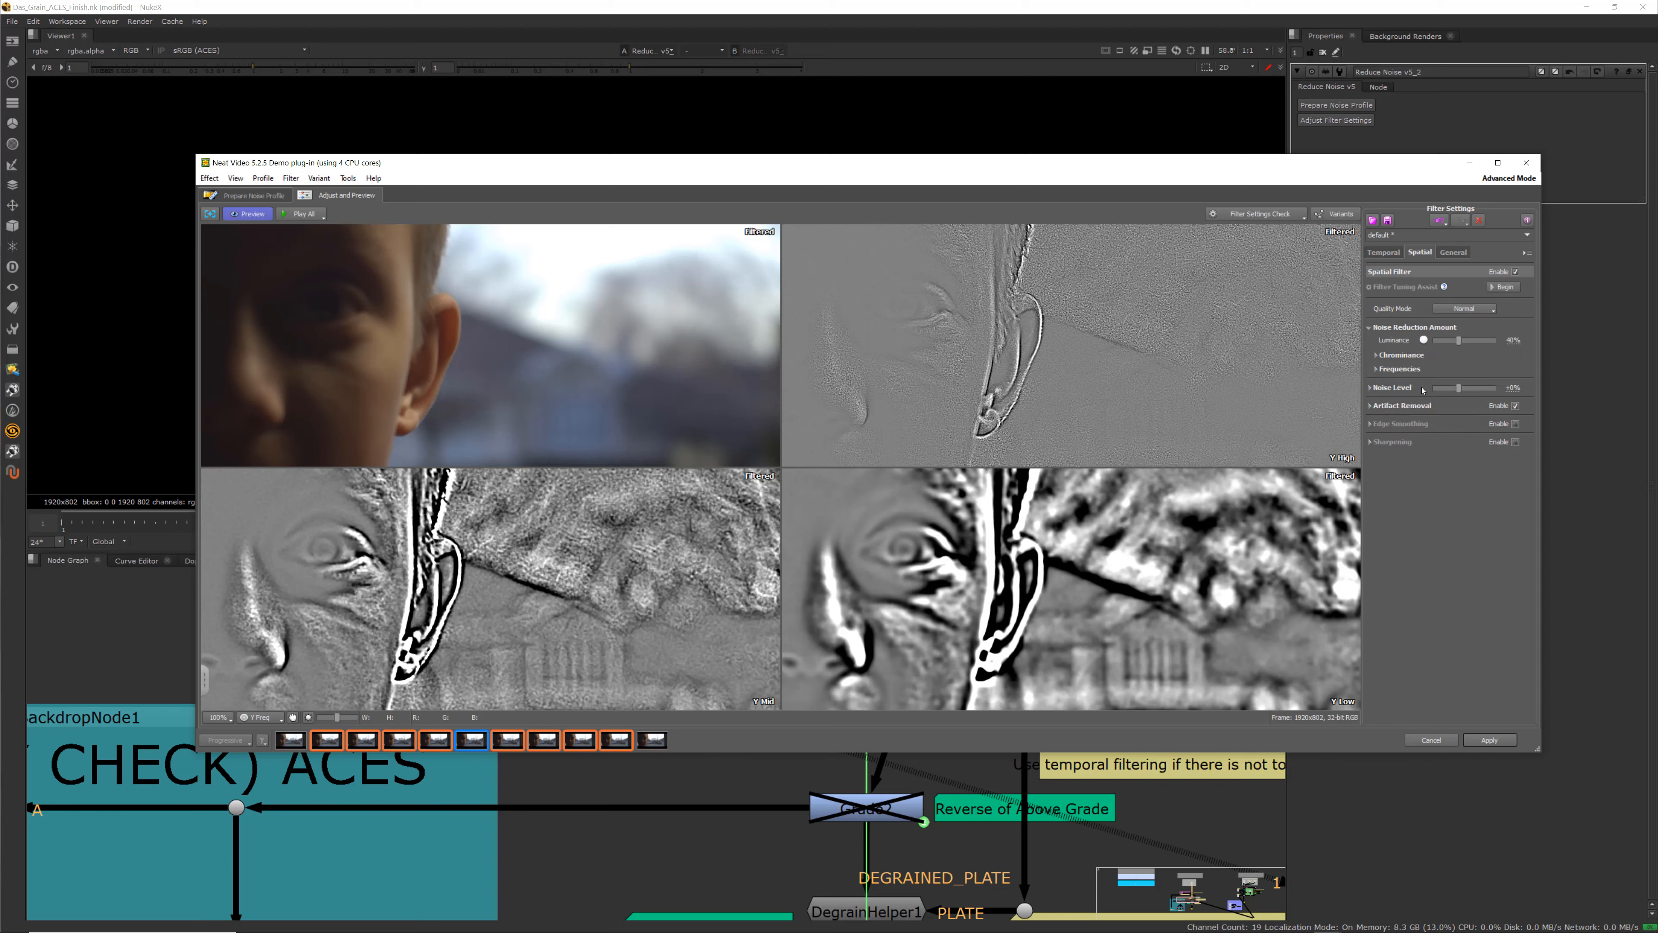
{"action": "left_click", "coordinate": [1377, 356]}
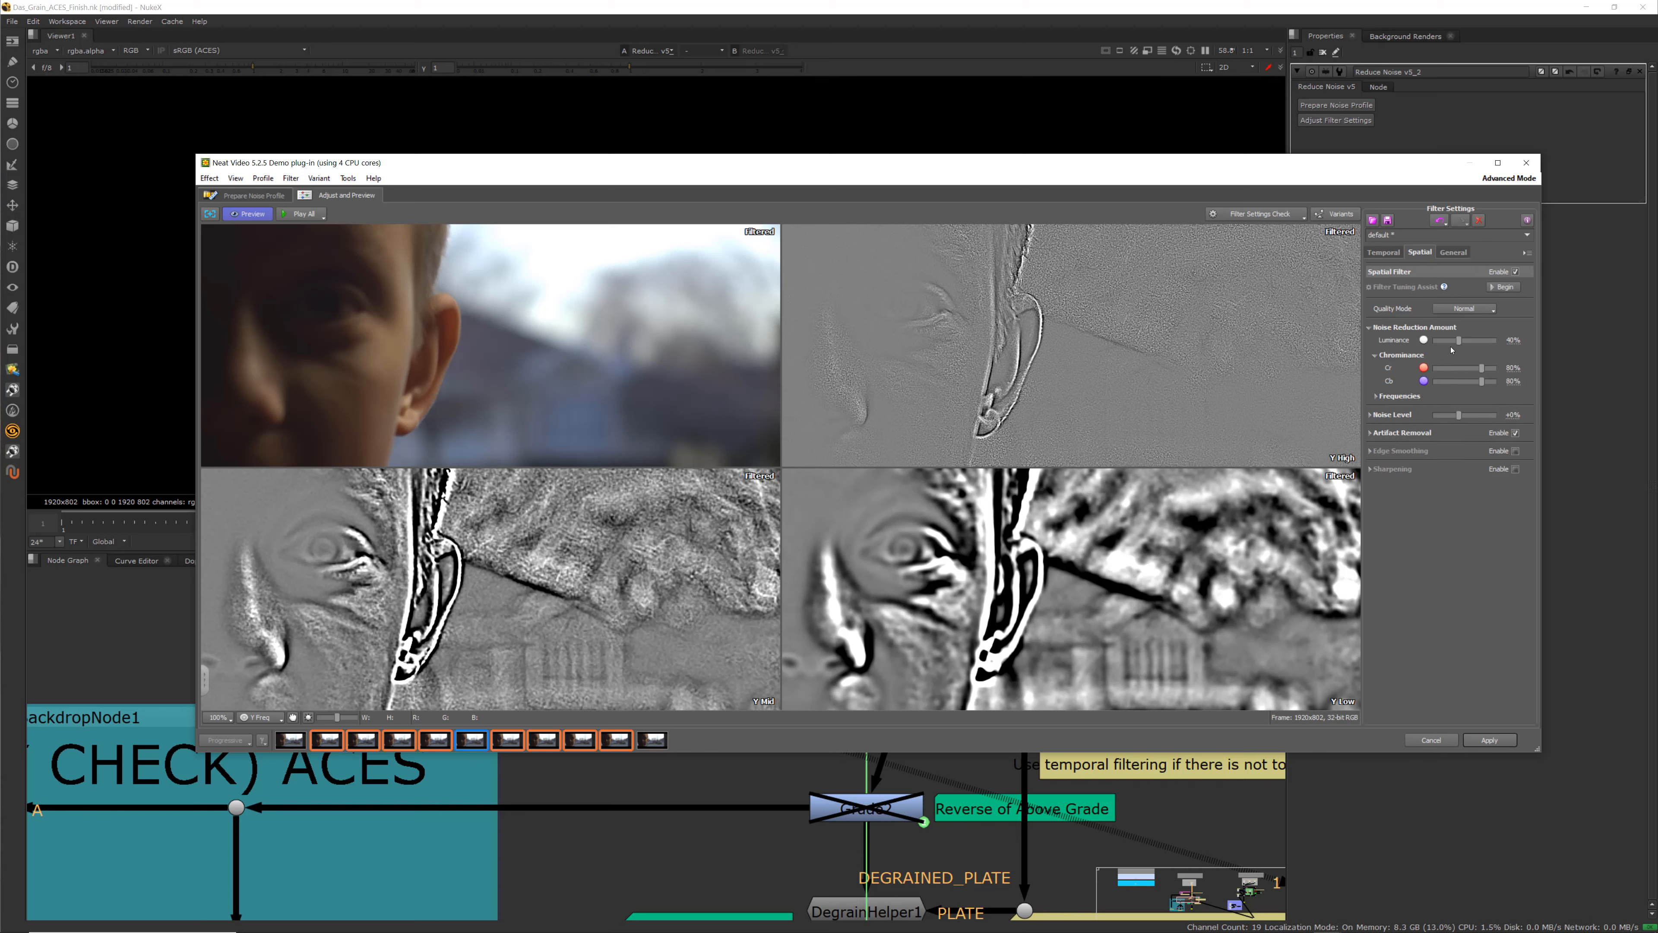
{"action": "left_click_drag", "start_coordinate": [1459, 341], "coordinate": [1500, 347]}
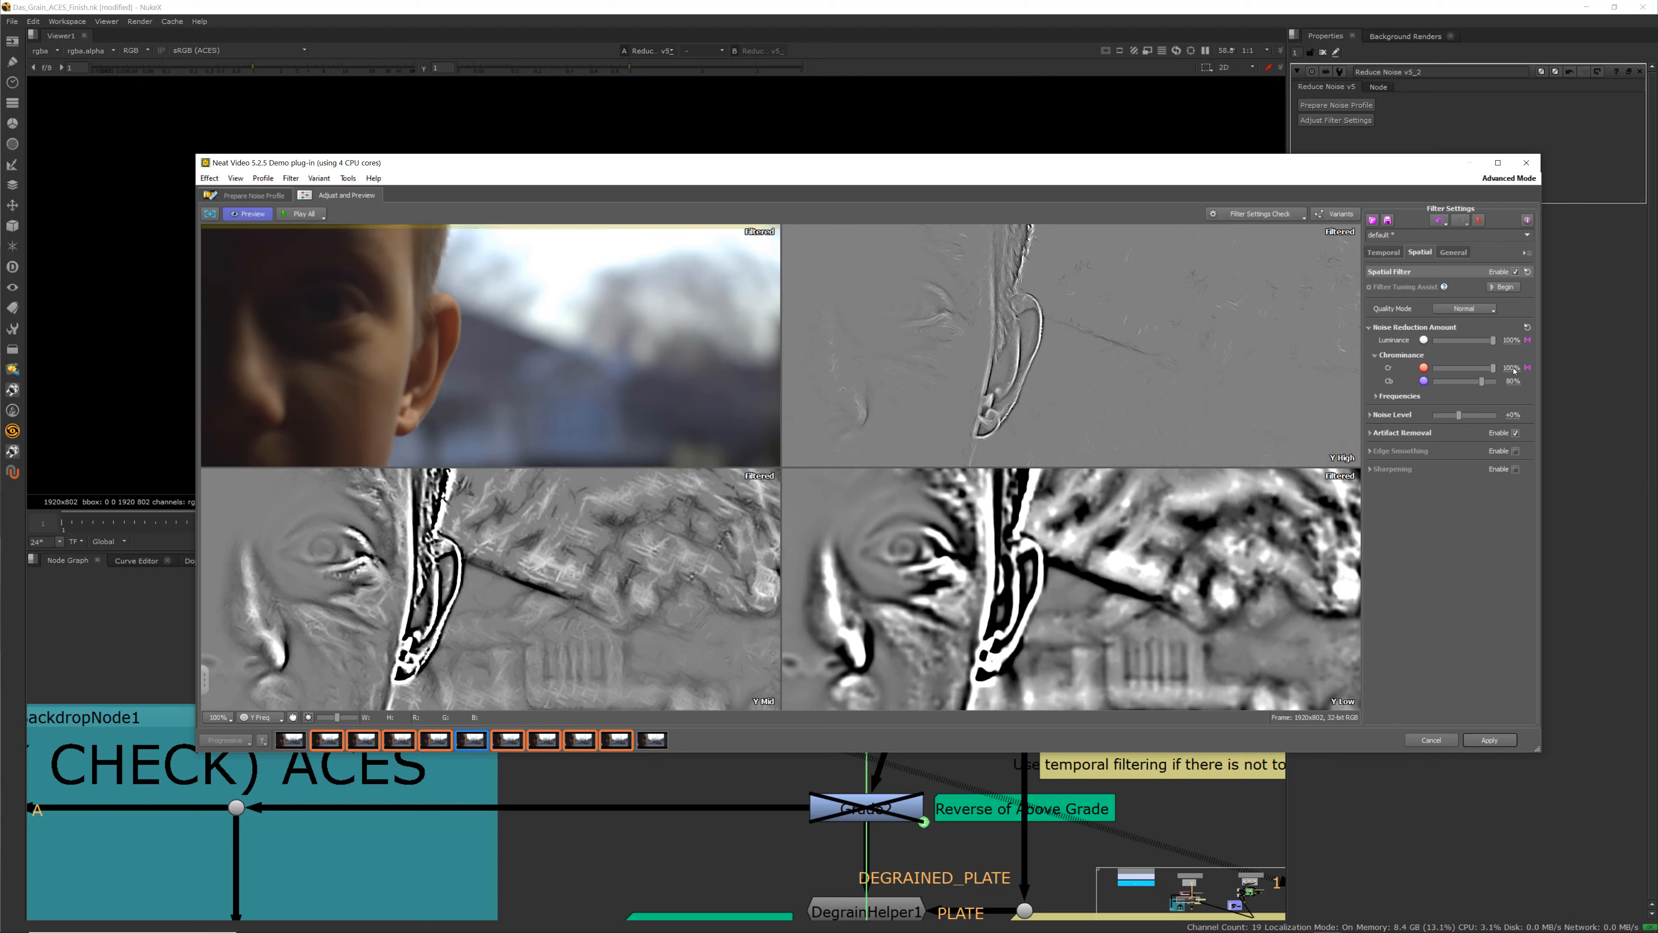
{"action": "left_click_drag", "start_coordinate": [1485, 372], "coordinate": [1511, 390]}
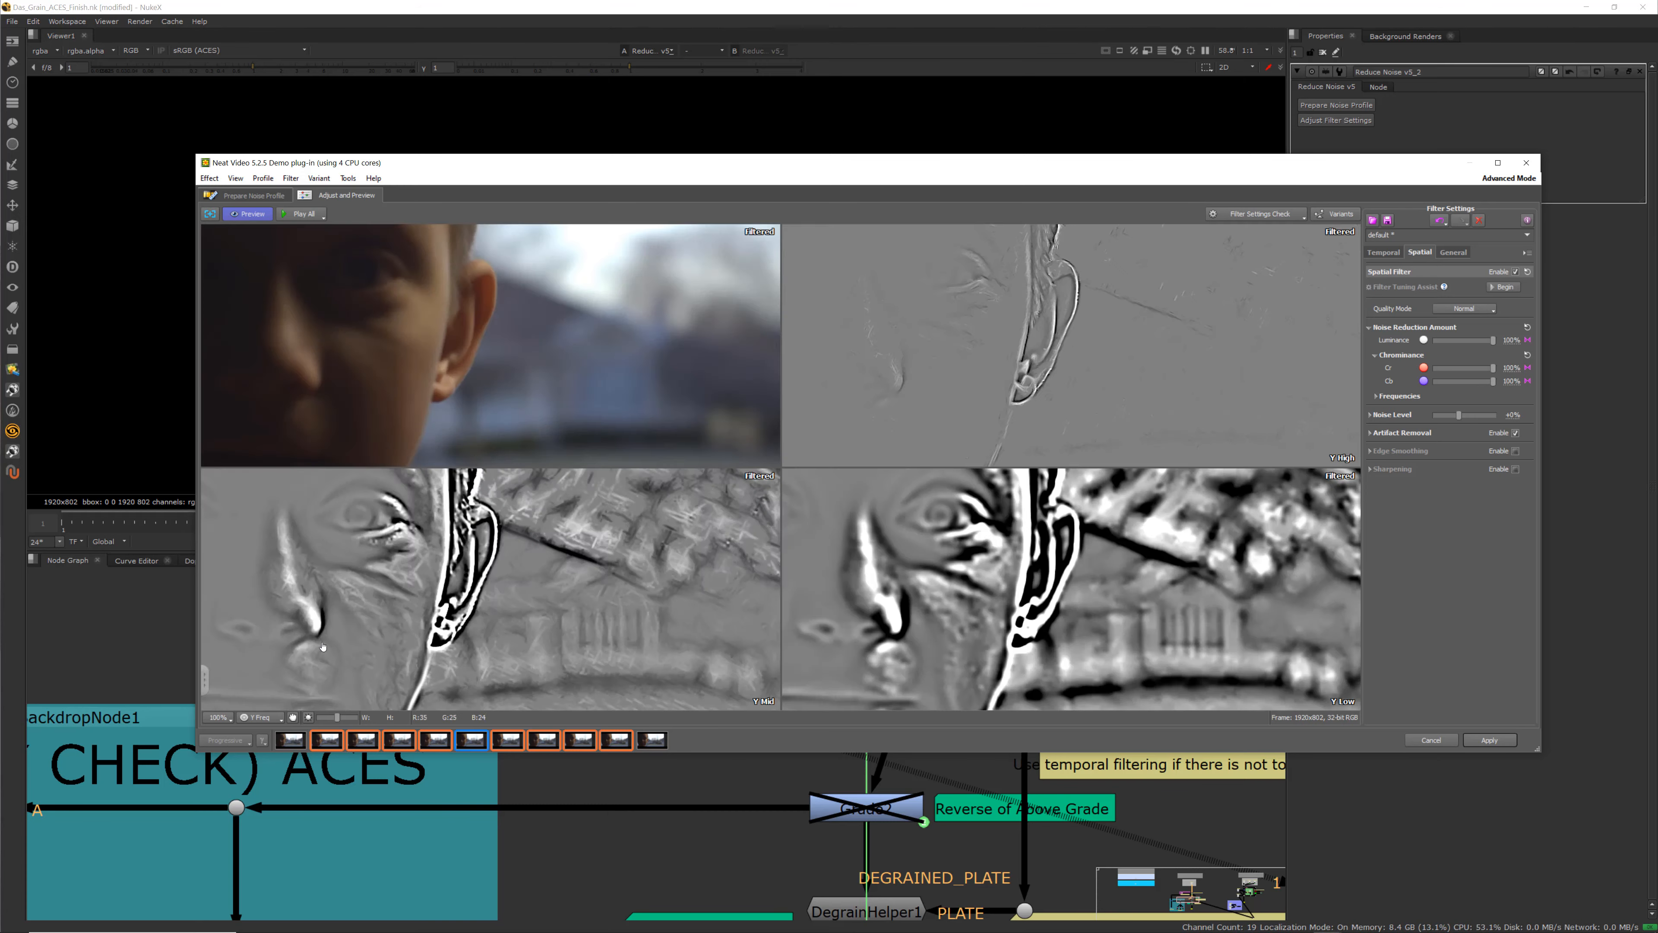
Zoom around the preview to inspect the filtered skin and background detail
{"action": "scroll", "coordinate": [319, 653], "scroll_direction": "up", "scroll_amount": 2}
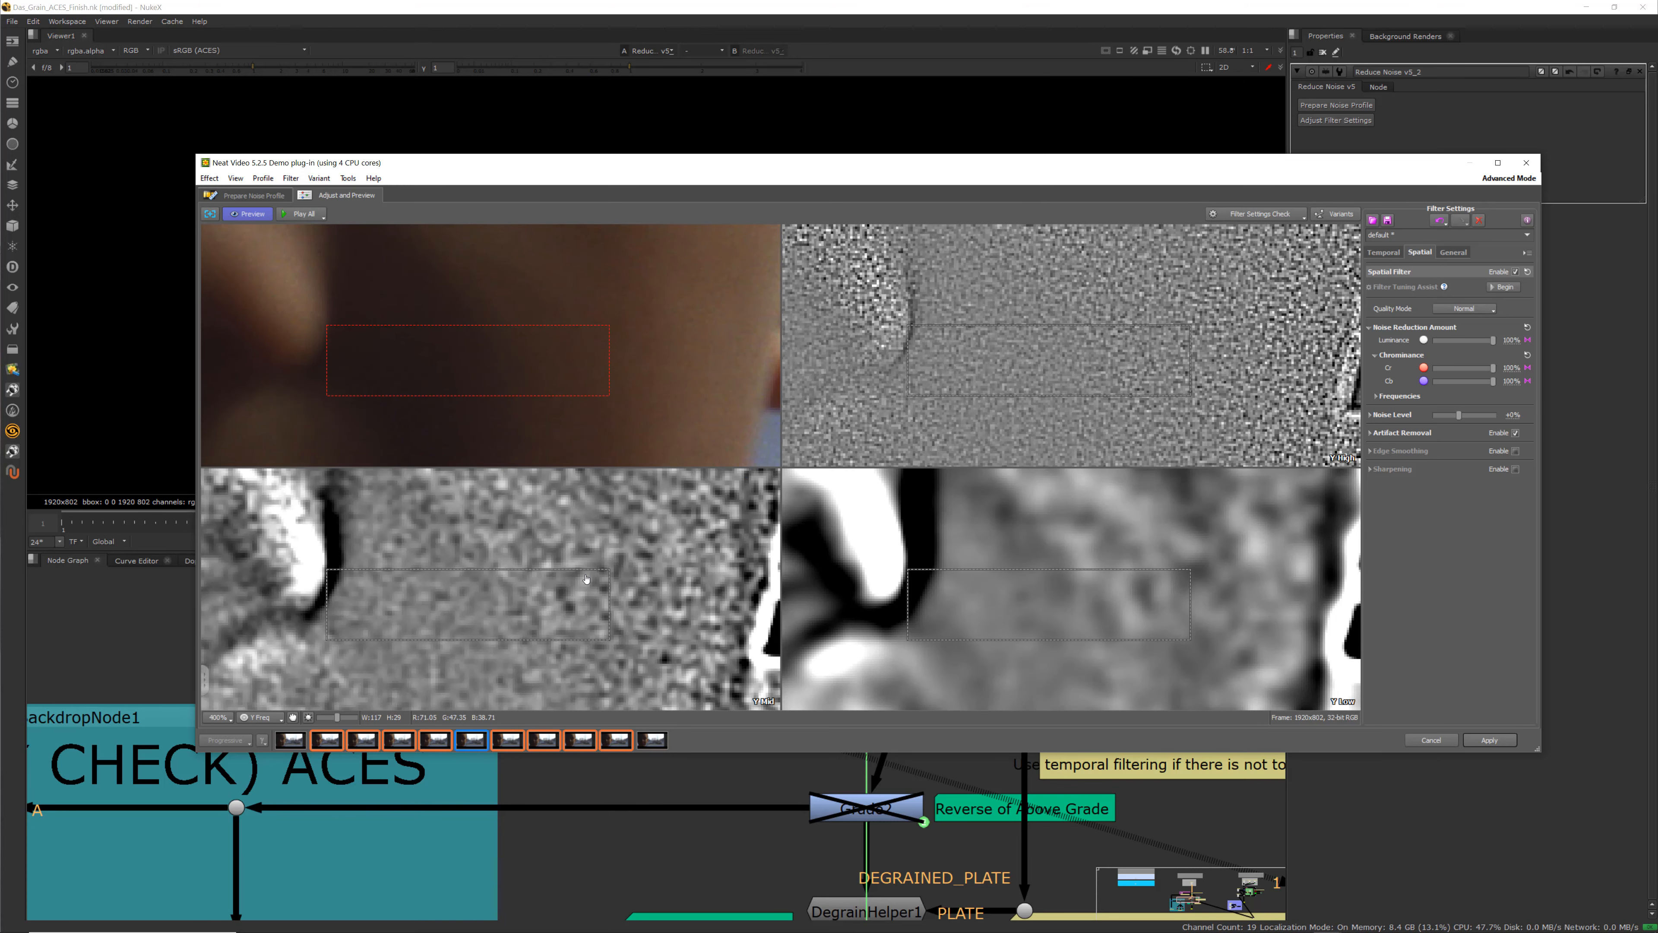
{"action": "scroll", "coordinate": [415, 606], "scroll_direction": "down", "scroll_amount": 4}
{"action": "scroll", "coordinate": [313, 648], "scroll_direction": "up", "scroll_amount": 3}
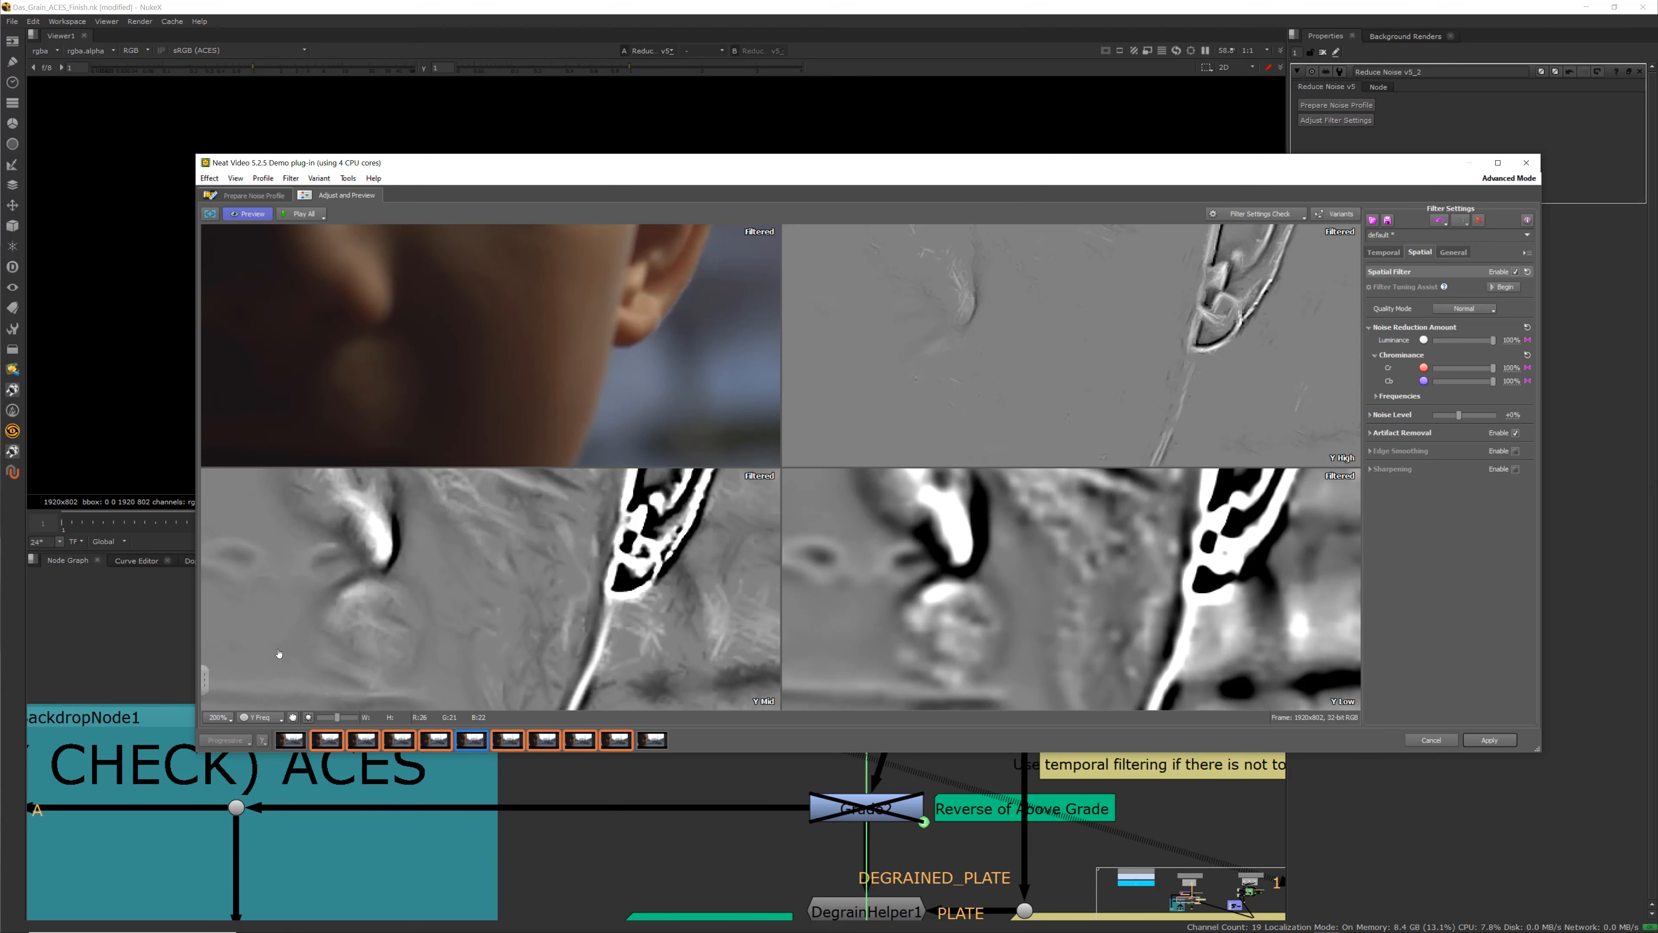
{"action": "scroll", "coordinate": [301, 661], "scroll_direction": "down", "scroll_amount": 2}
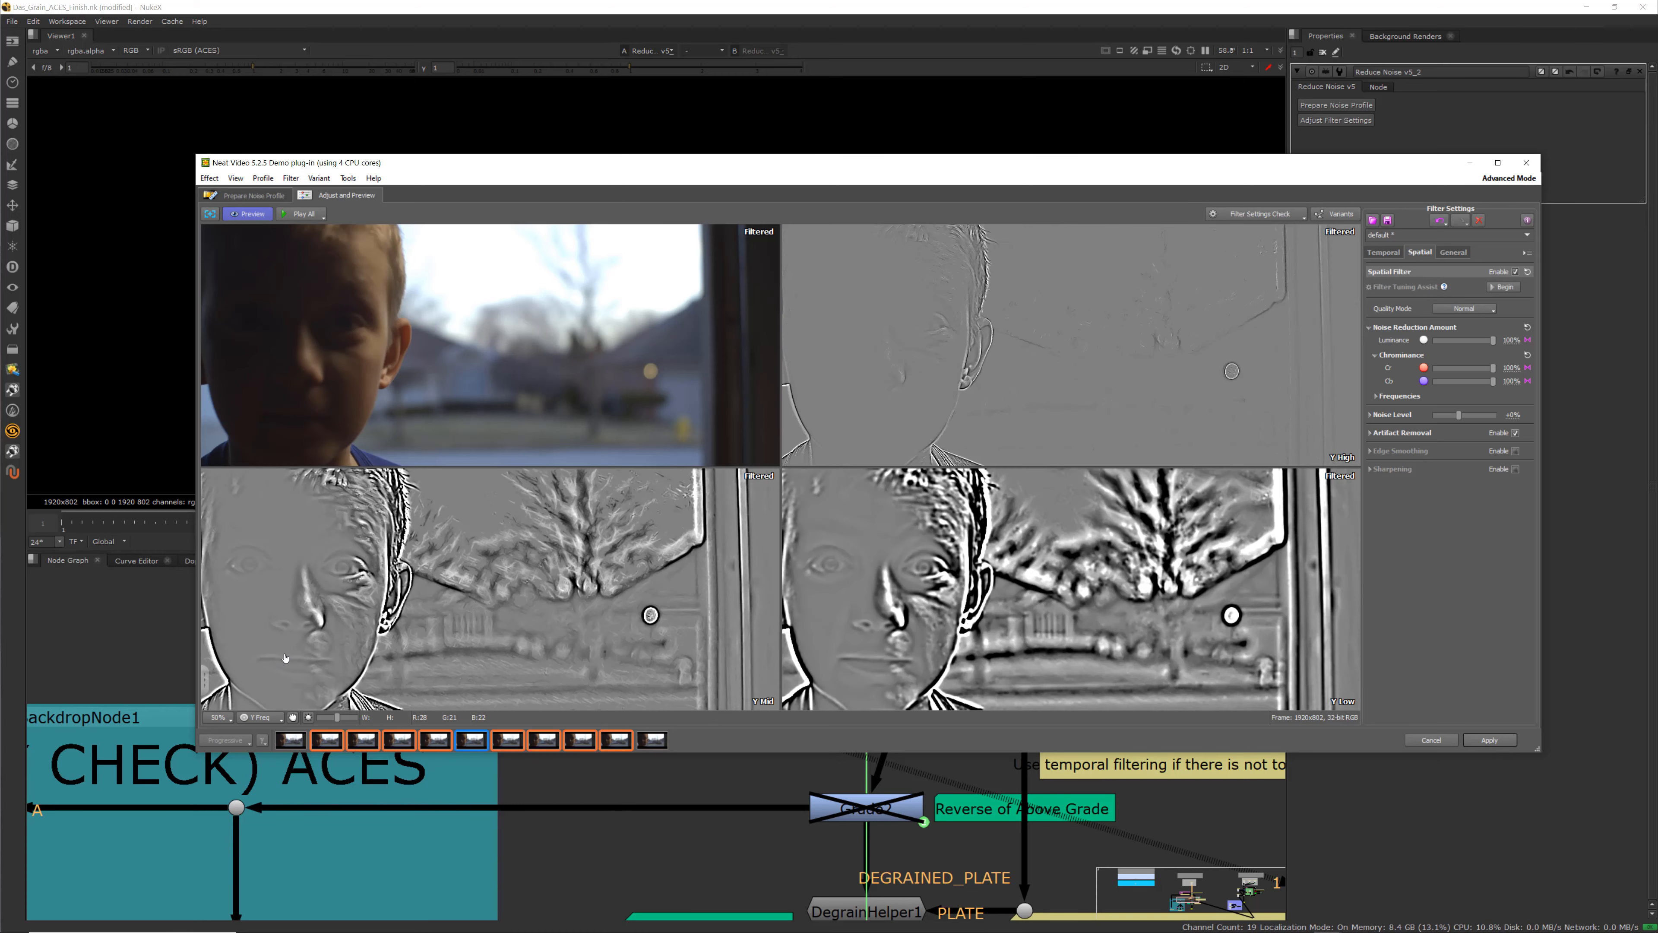
{"action": "scroll", "coordinate": [231, 673], "scroll_direction": "up", "scroll_amount": 3}
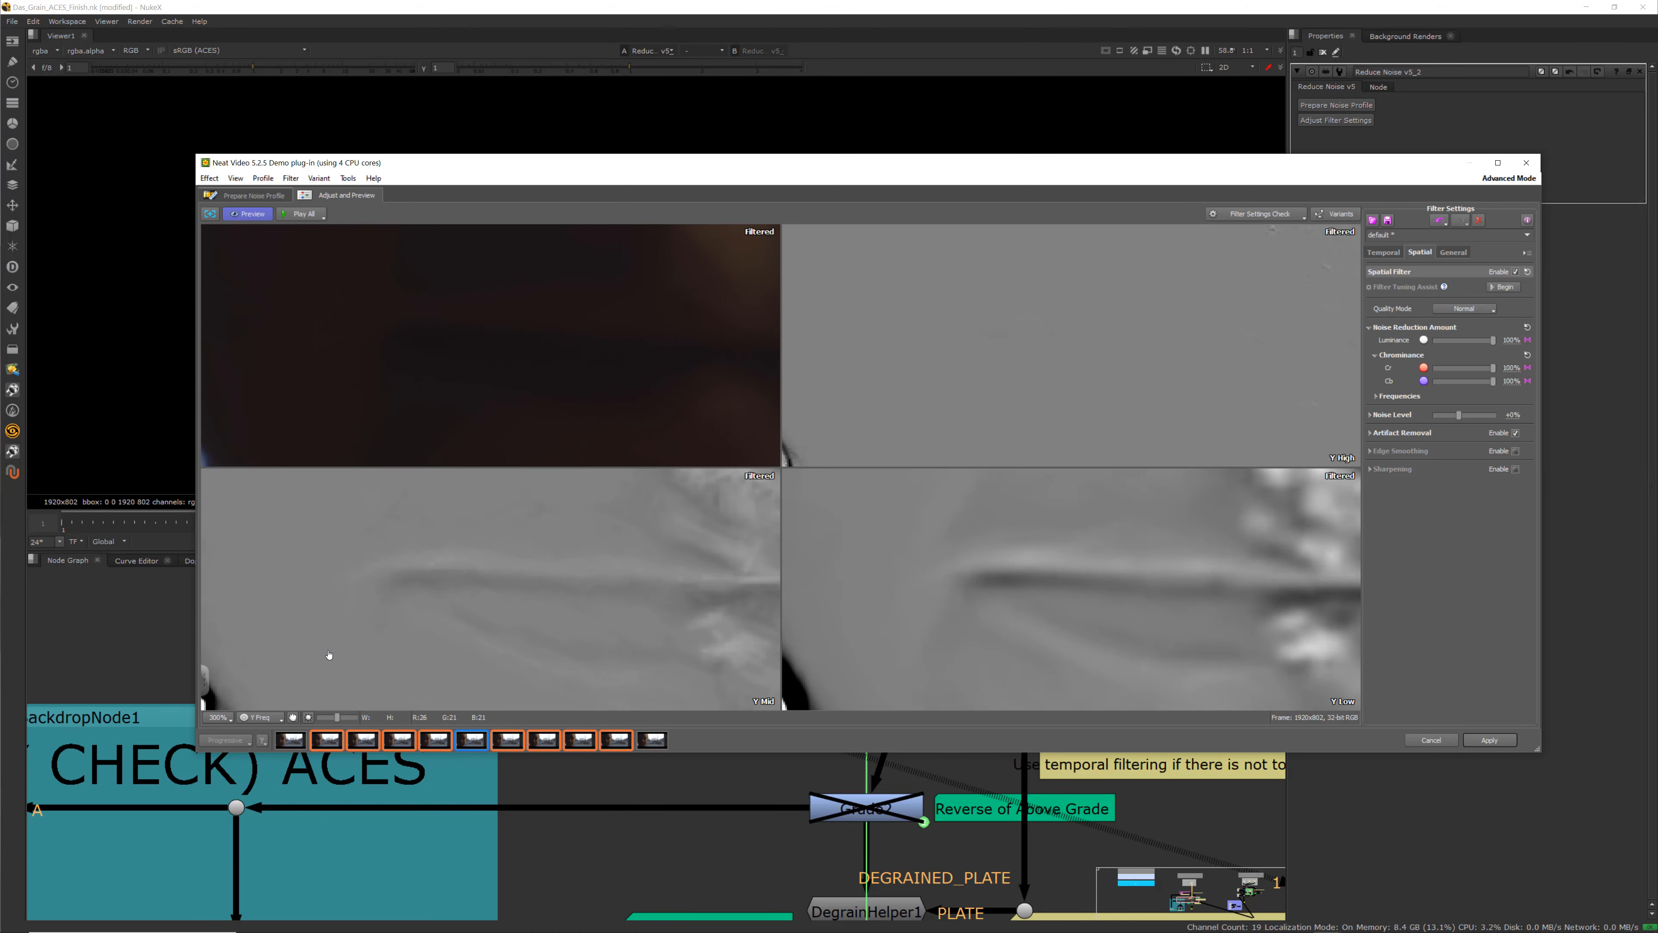
{"action": "scroll", "coordinate": [320, 659], "scroll_direction": "down", "scroll_amount": 1}
{"action": "scroll", "coordinate": [889, 588], "scroll_direction": "down", "scroll_amount": 3}
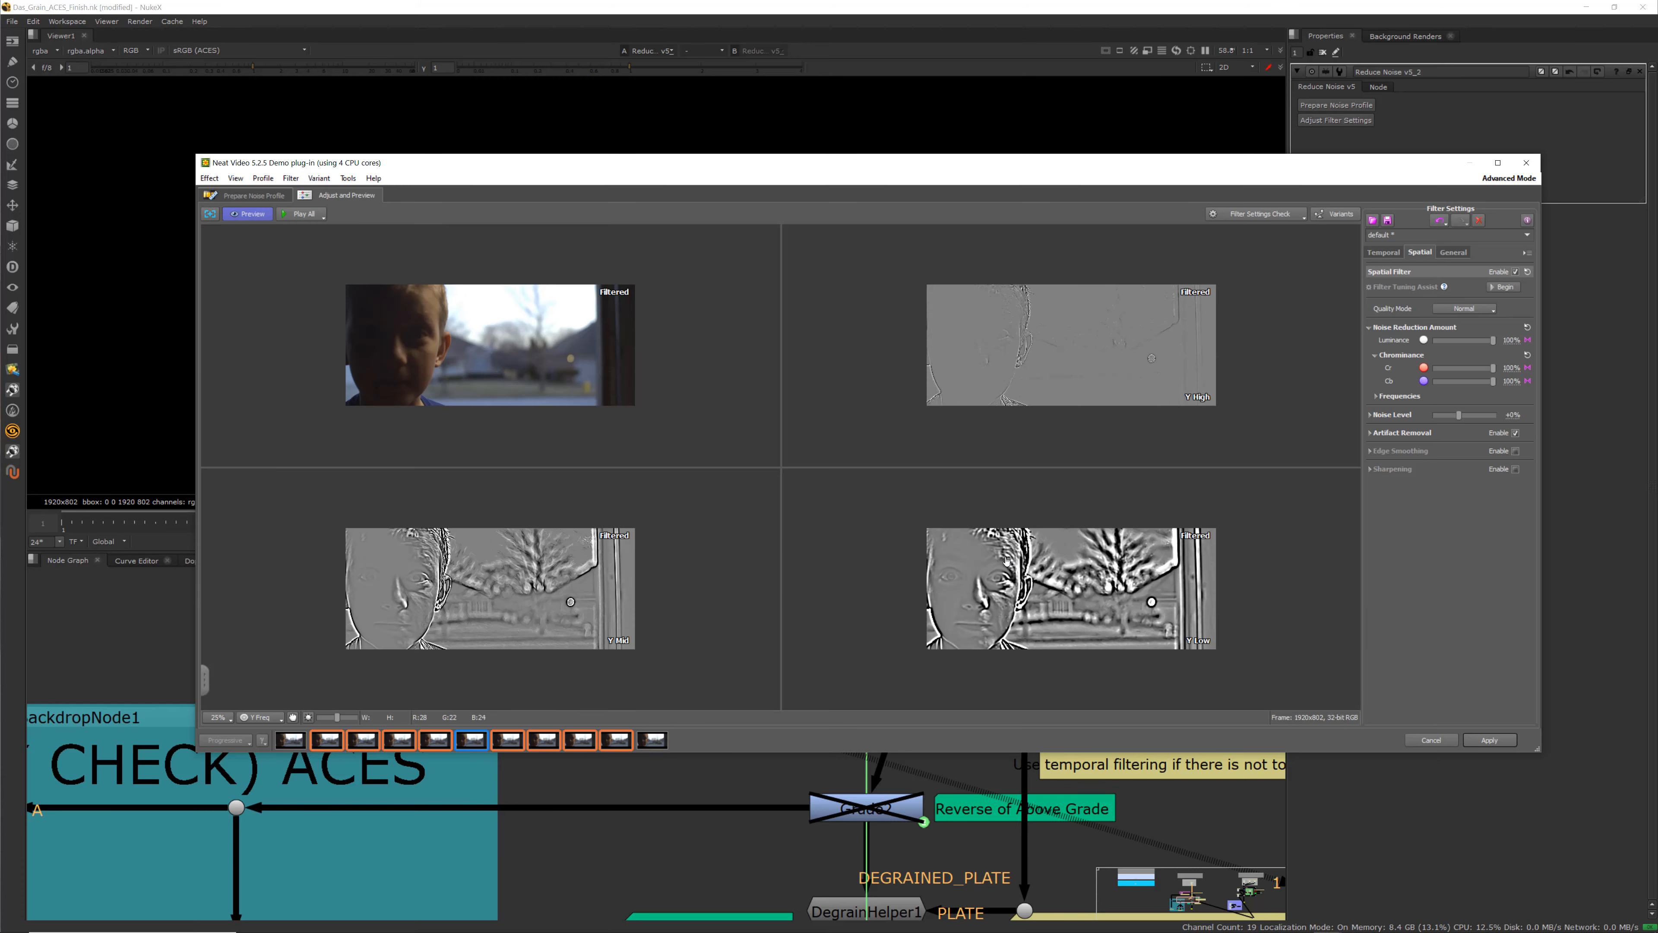
Zoom in and out across the four preview panes to compare filtered face and sky noise at different scales
{"action": "scroll", "coordinate": [1069, 532], "scroll_direction": "up", "scroll_amount": 1}
{"action": "scroll", "coordinate": [1071, 532], "scroll_direction": "up", "scroll_amount": 3}
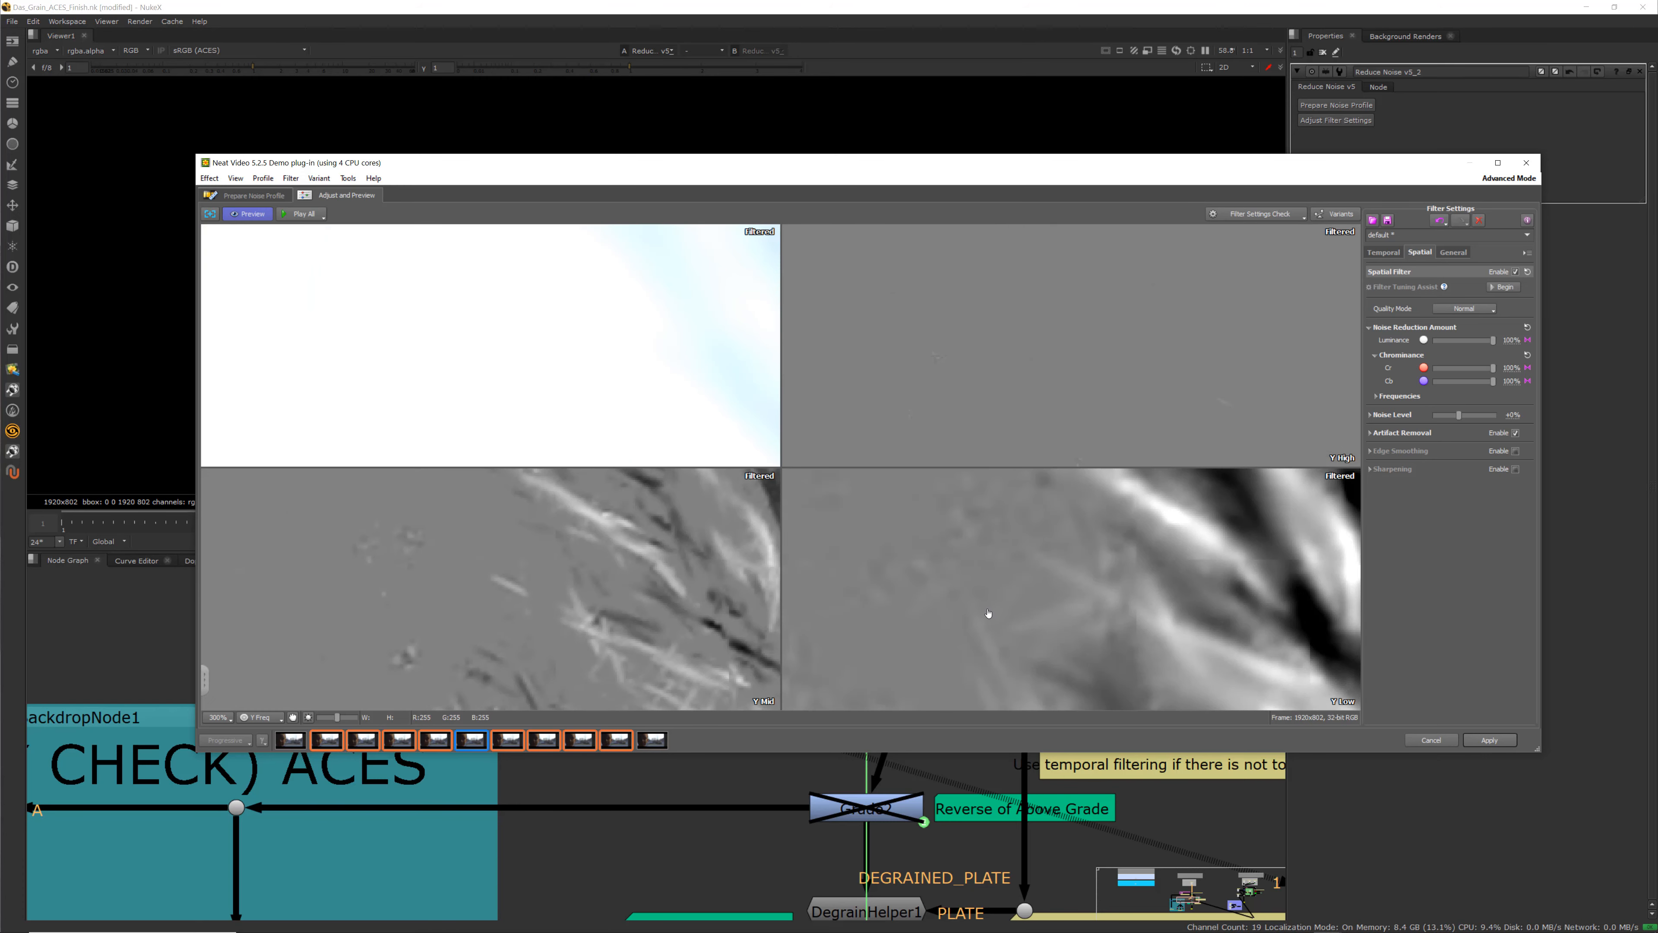
{"action": "scroll", "coordinate": [986, 627], "scroll_direction": "down", "scroll_amount": 2}
{"action": "scroll", "coordinate": [952, 596], "scroll_direction": "down", "scroll_amount": 1}
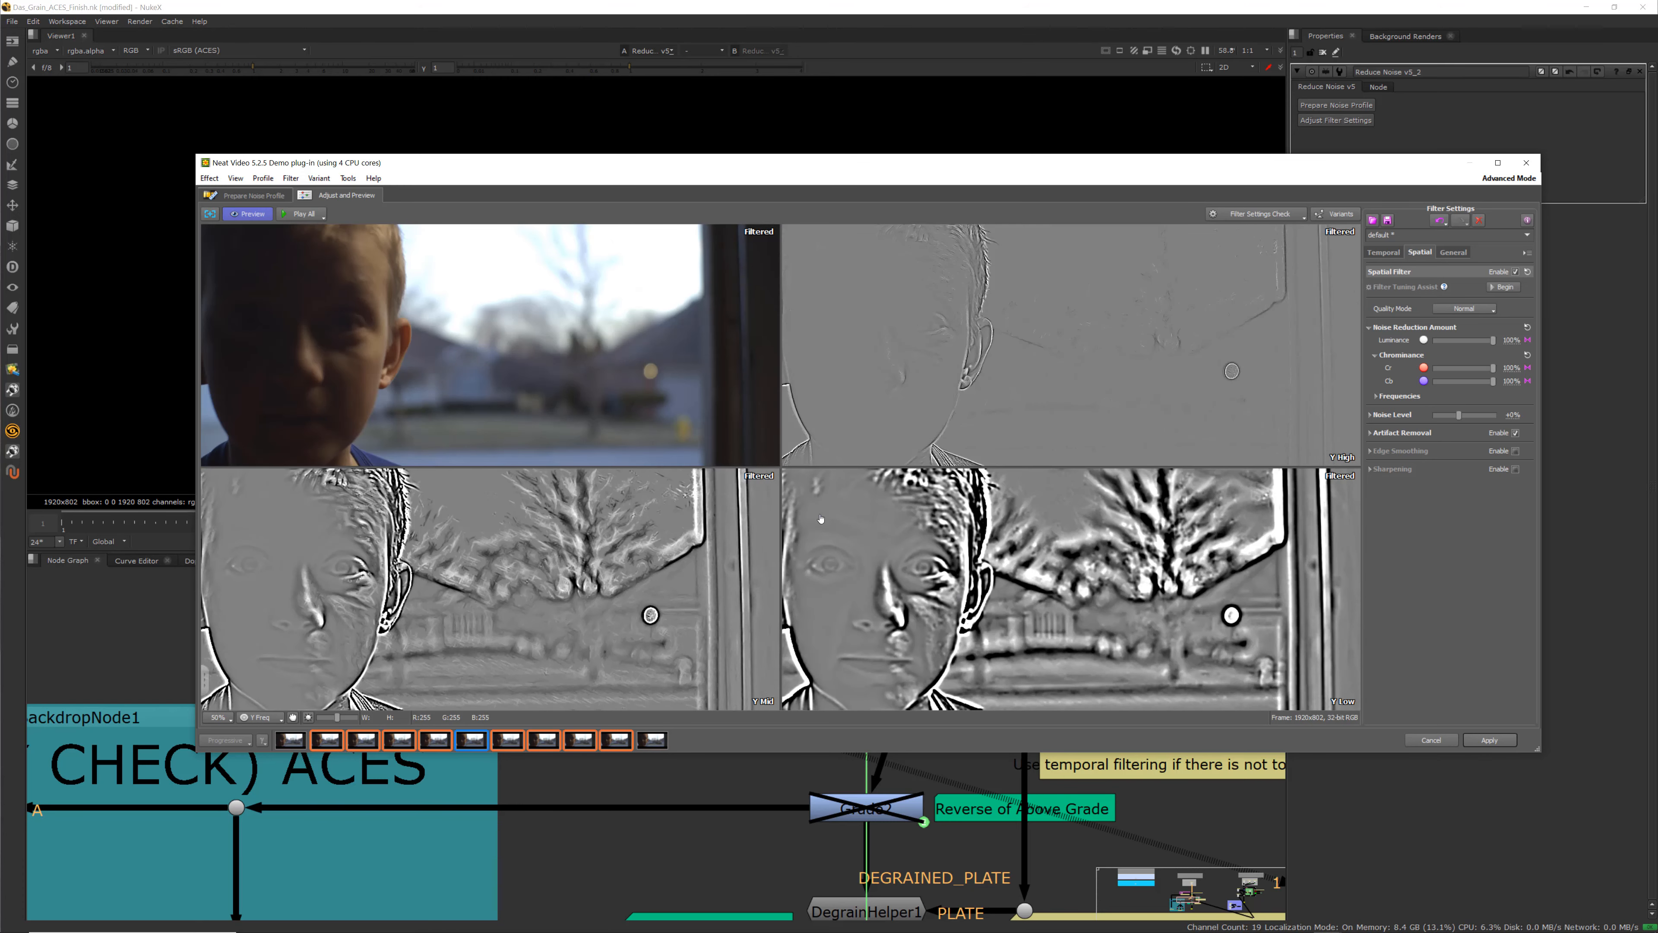
{"action": "scroll", "coordinate": [464, 505], "scroll_direction": "up", "scroll_amount": 2}
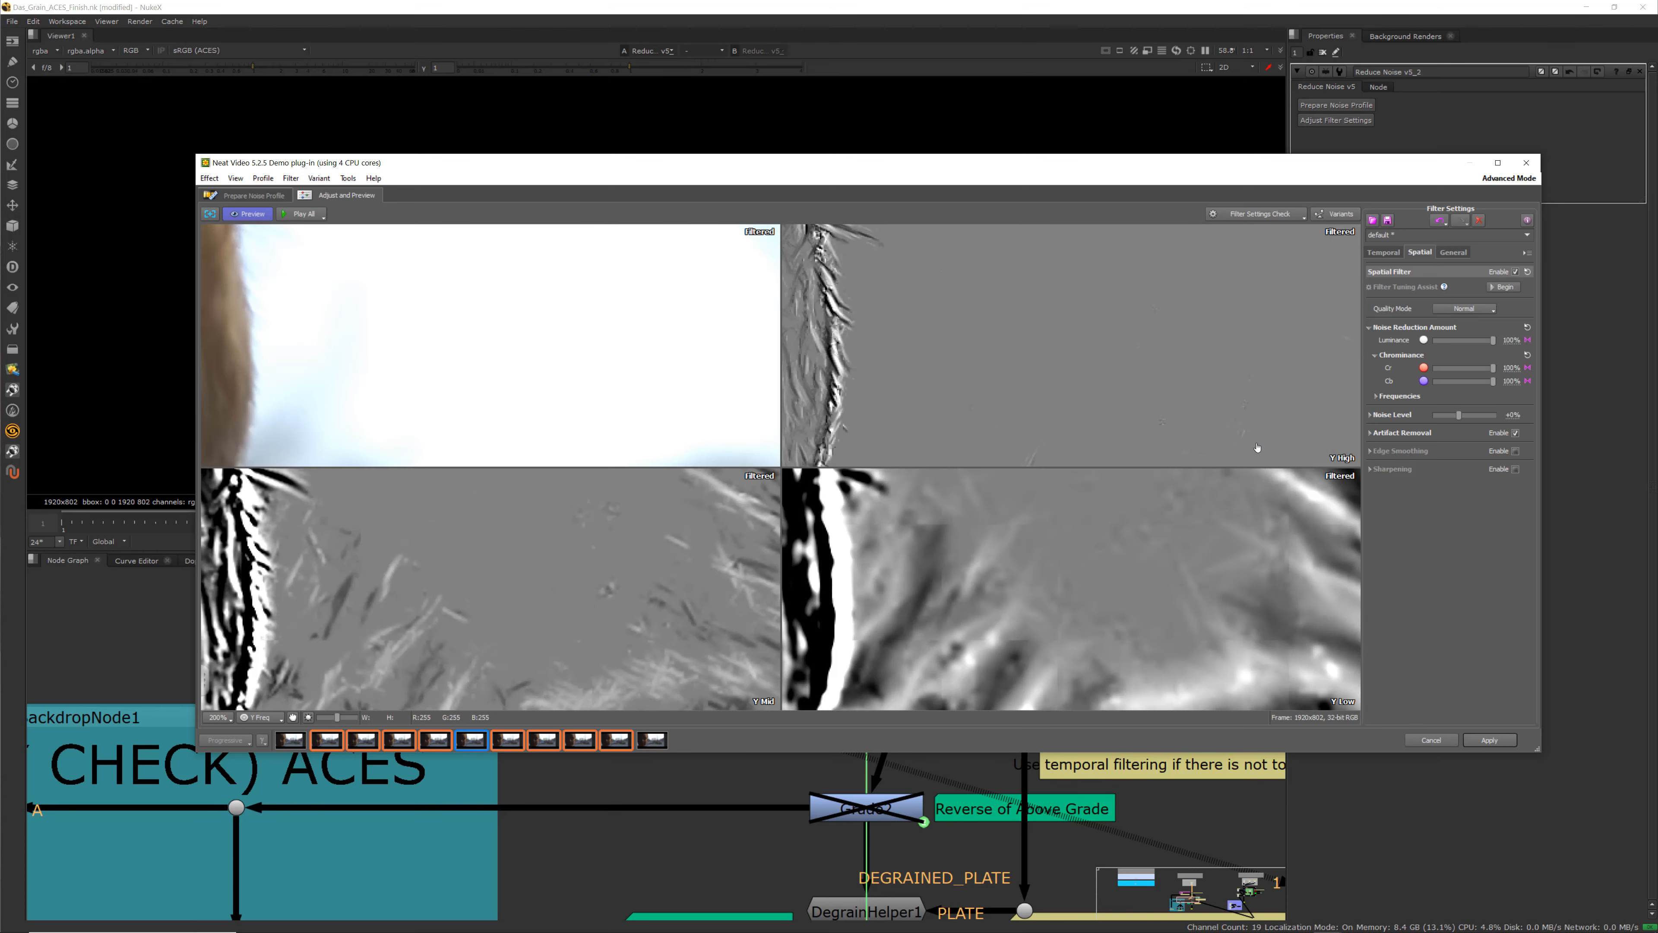
{"action": "scroll", "coordinate": [1192, 487], "scroll_direction": "down", "scroll_amount": 3}
{"action": "scroll", "coordinate": [1070, 553], "scroll_direction": "up", "scroll_amount": 2}
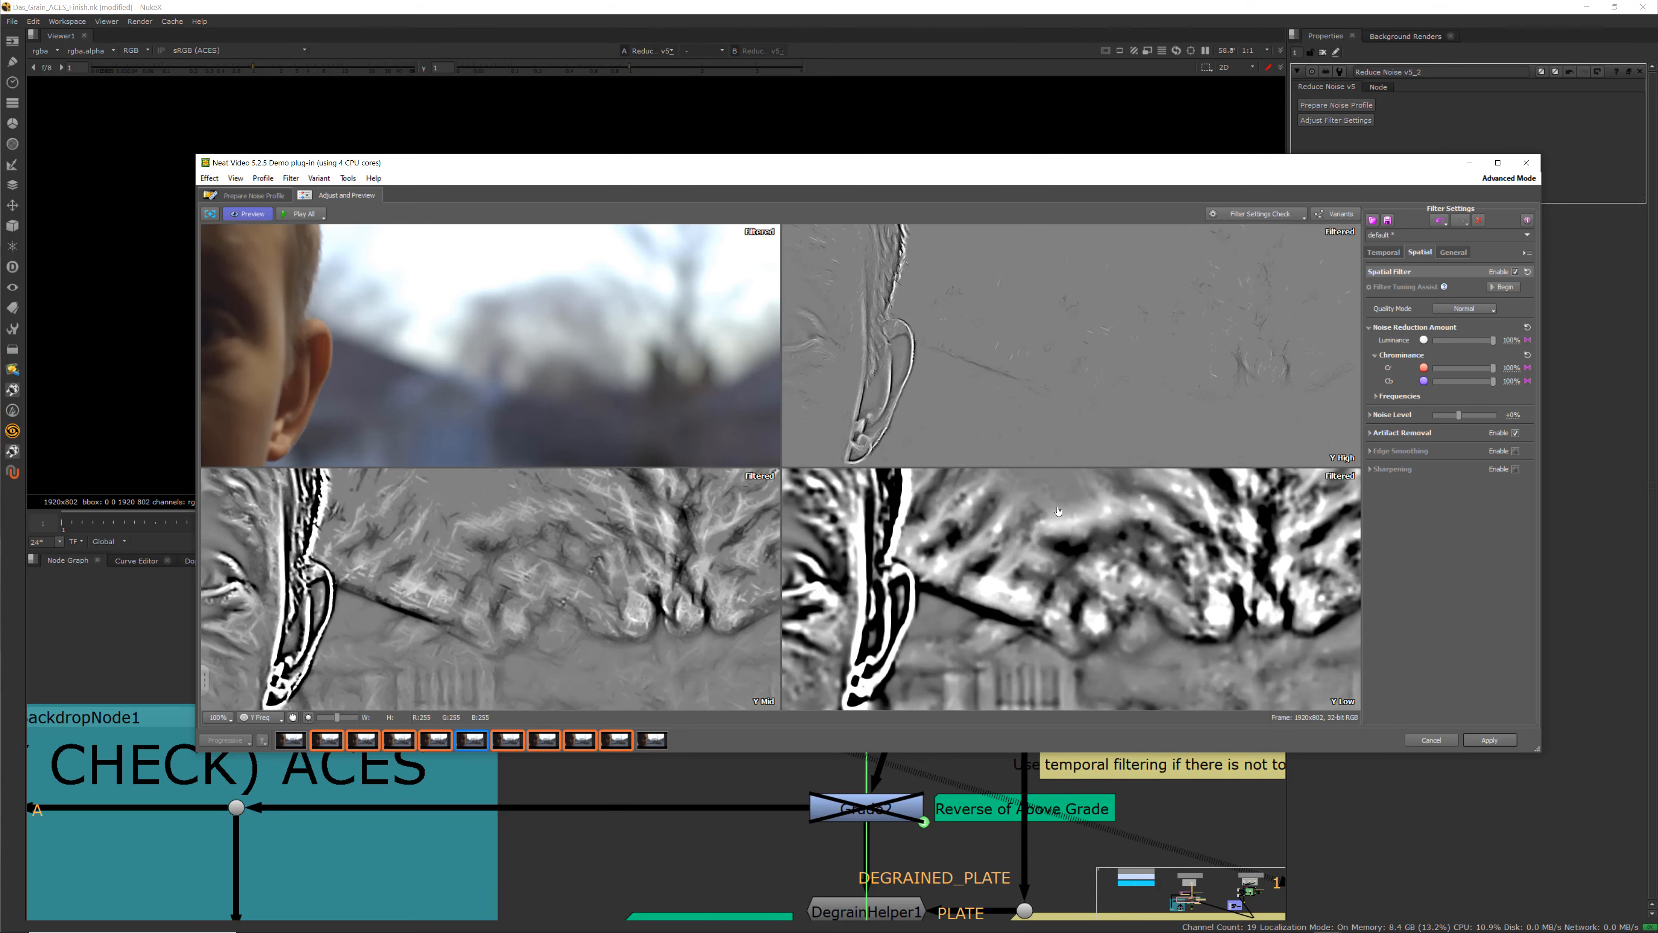
{"action": "scroll", "coordinate": [1074, 548], "scroll_direction": "down", "scroll_amount": 1}
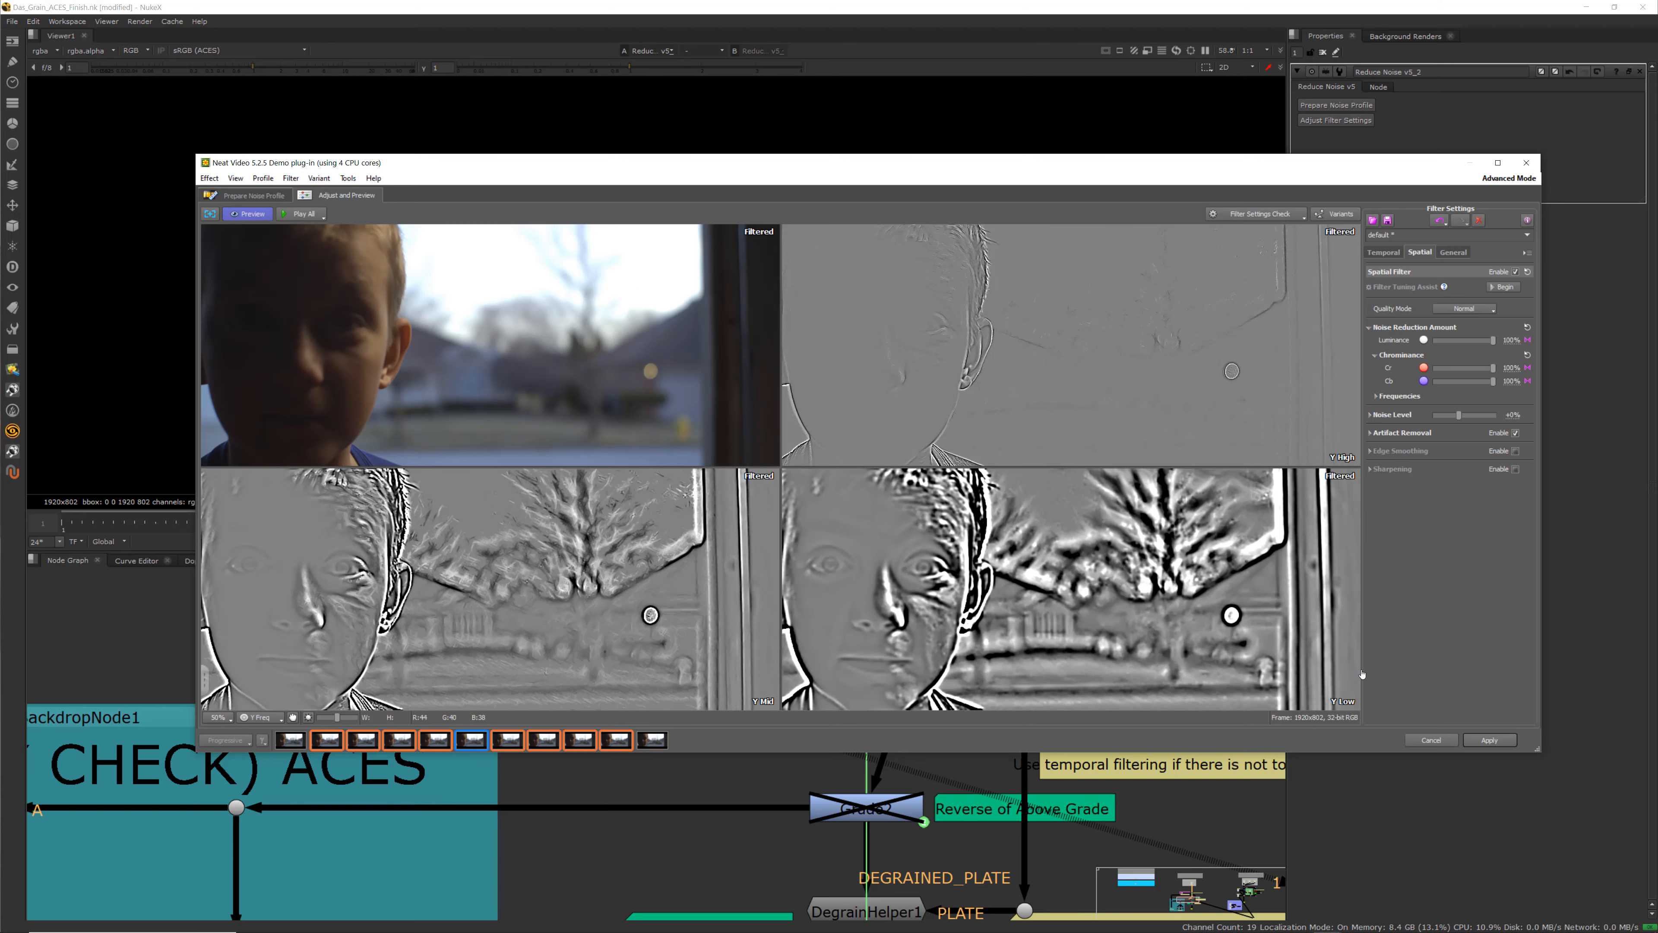
{"action": "scroll", "coordinate": [1210, 650], "scroll_direction": "up", "scroll_amount": 3}
{"action": "scroll", "coordinate": [1087, 607], "scroll_direction": "down", "scroll_amount": 2}
{"action": "scroll", "coordinate": [1087, 607], "scroll_direction": "down", "scroll_amount": 3}
{"action": "scroll", "coordinate": [1069, 544], "scroll_direction": "up", "scroll_amount": 4}
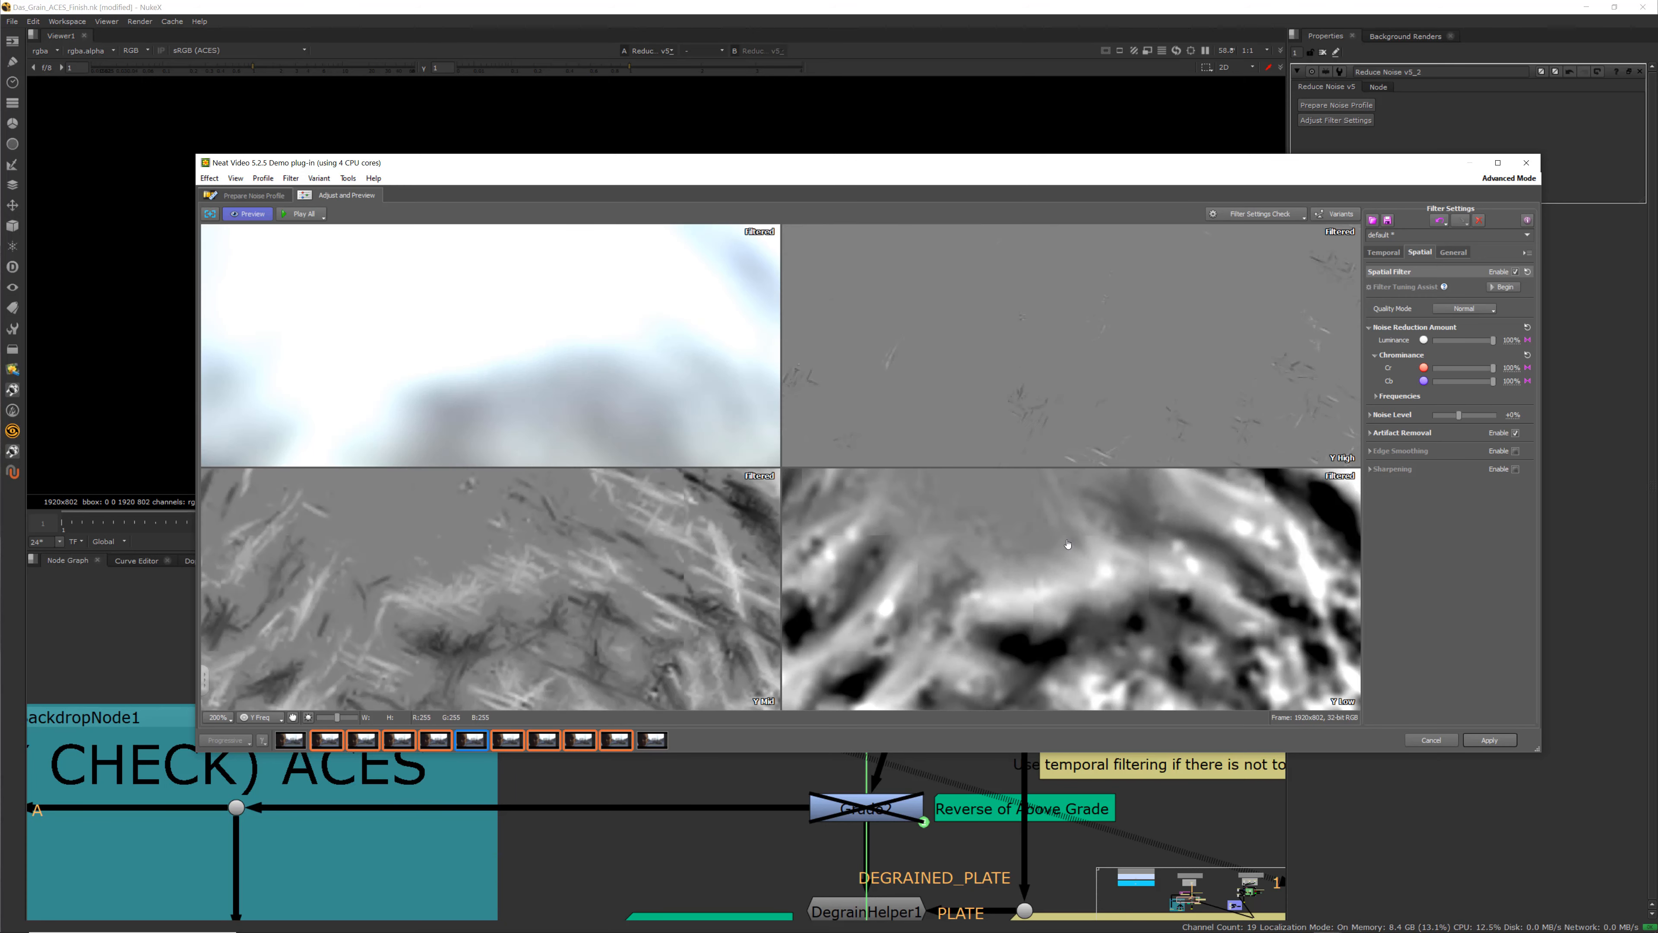
Expand the spatial filter's Noise Level, Frequencies and Artifact Removal sections and lower the Artifact Removal high-frequency amount slightly
{"action": "left_click", "coordinate": [1371, 434]}
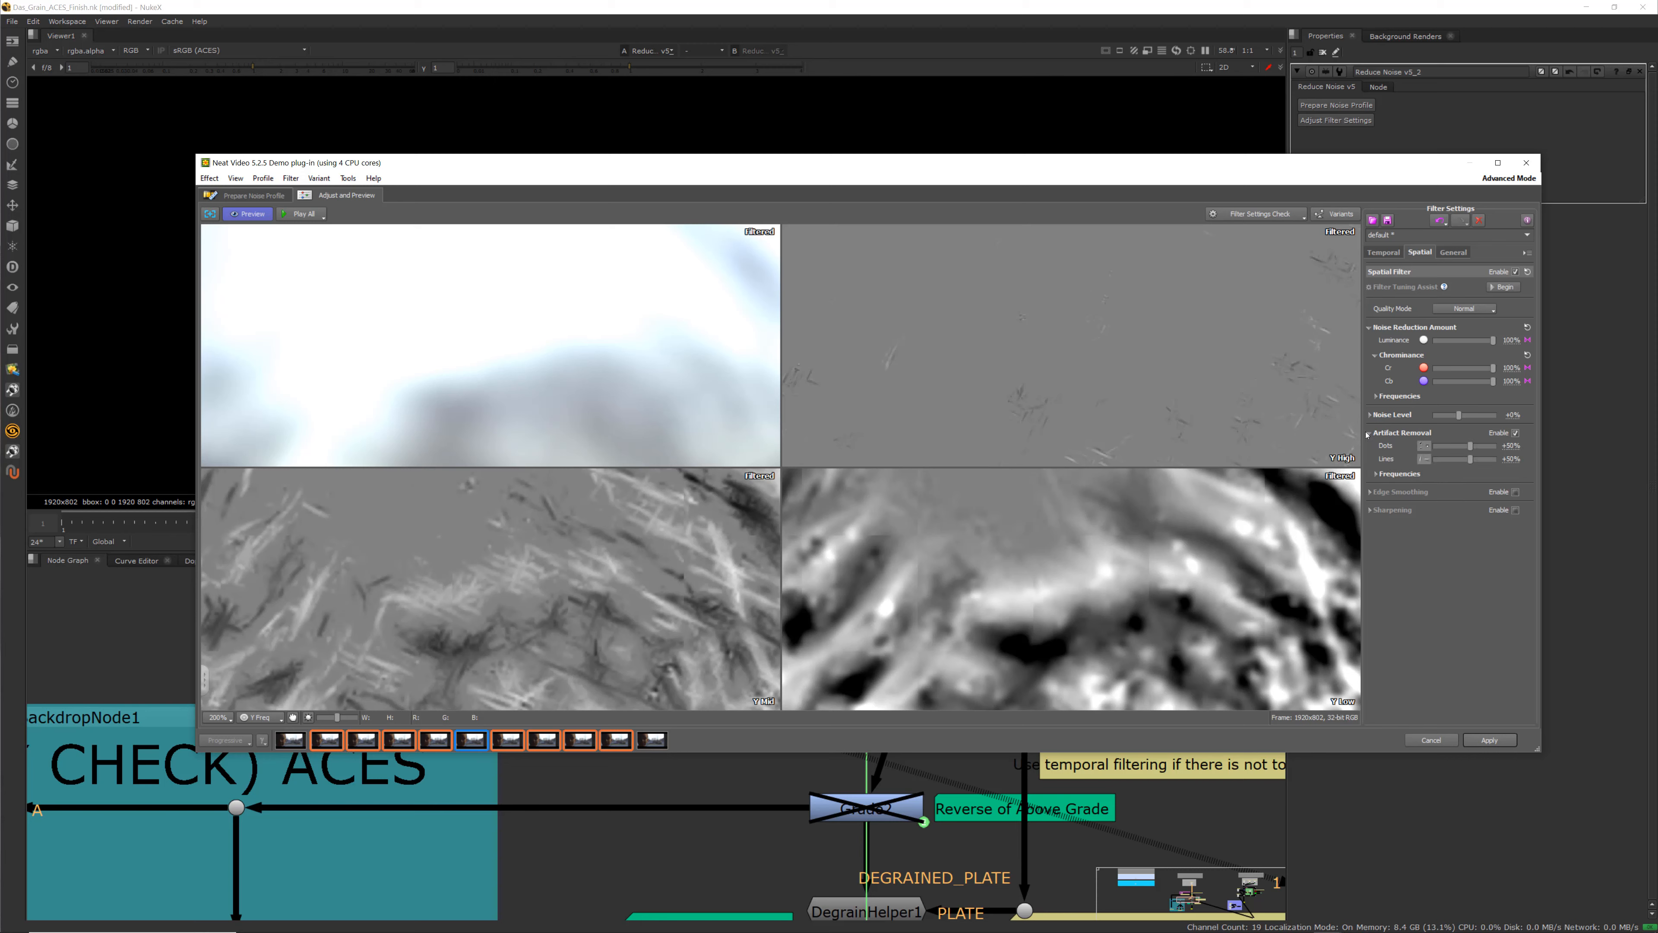
{"action": "left_click", "coordinate": [1370, 434]}
{"action": "left_click", "coordinate": [1370, 415]}
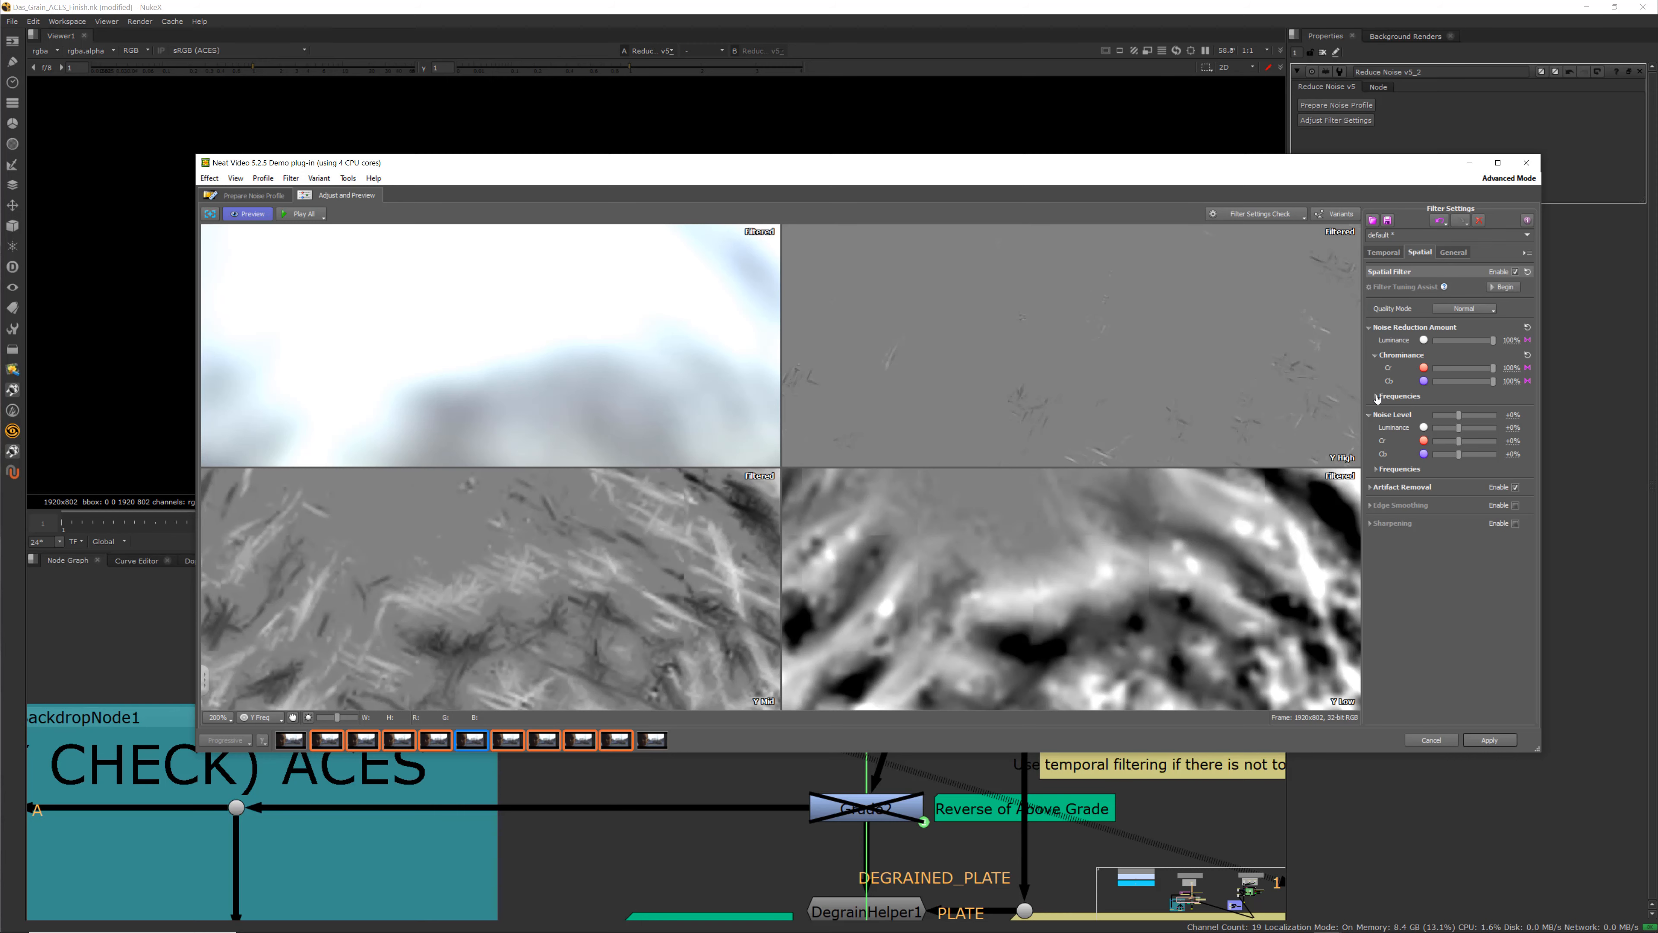
{"action": "left_click", "coordinate": [1376, 397]}
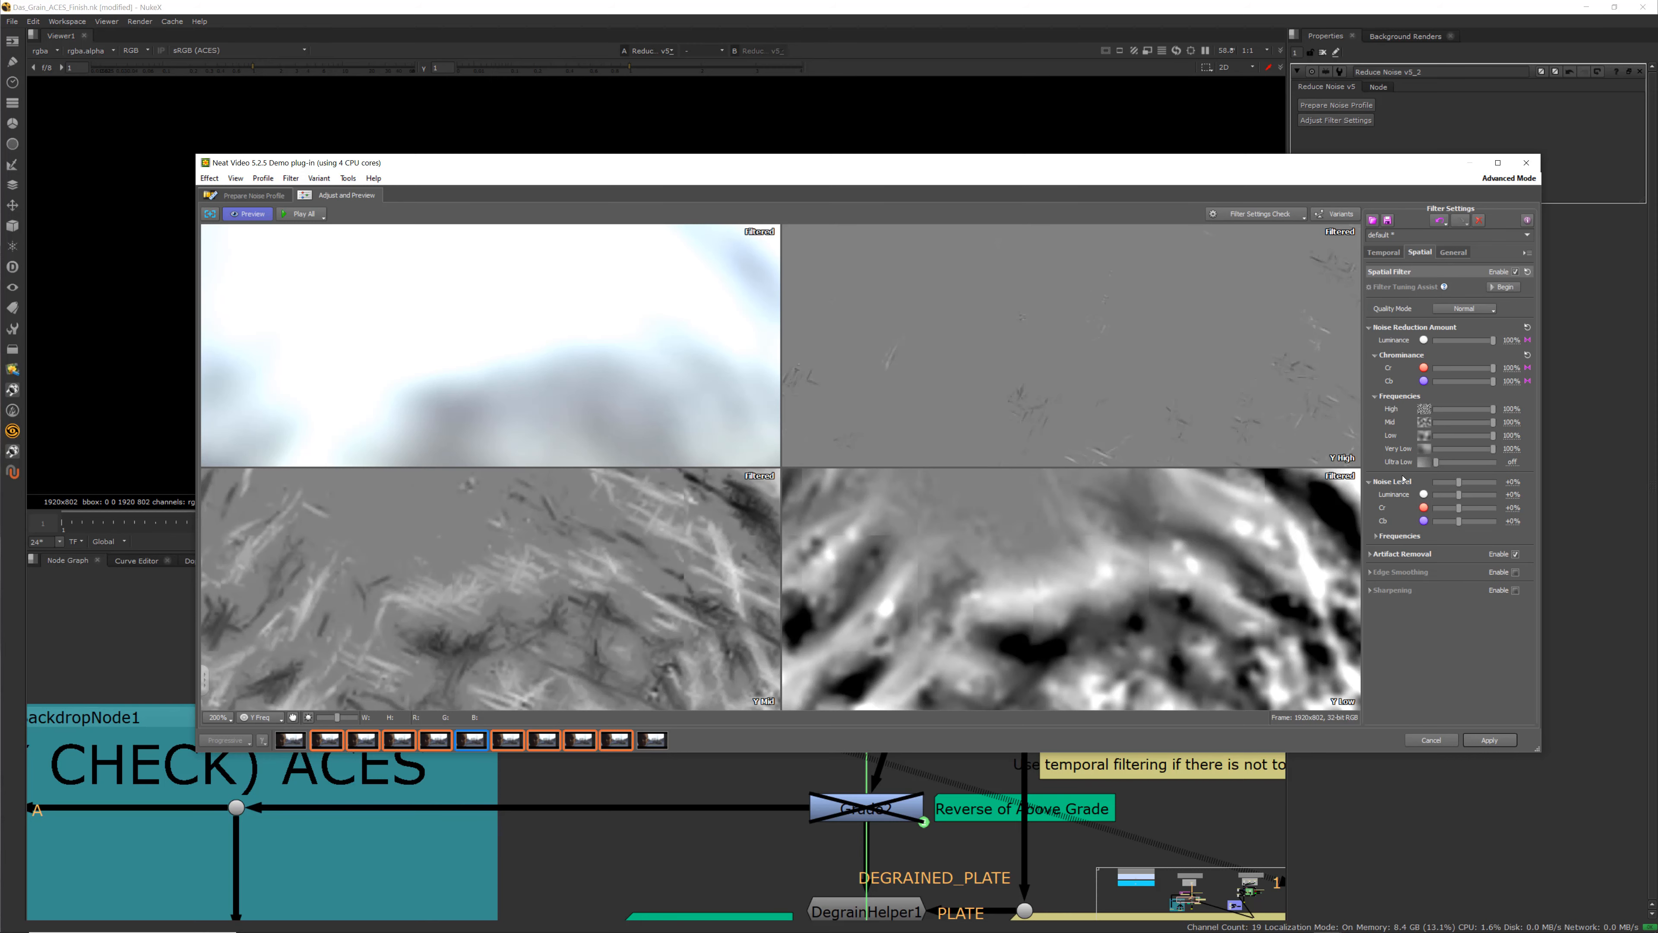
{"action": "left_click", "coordinate": [1371, 555]}
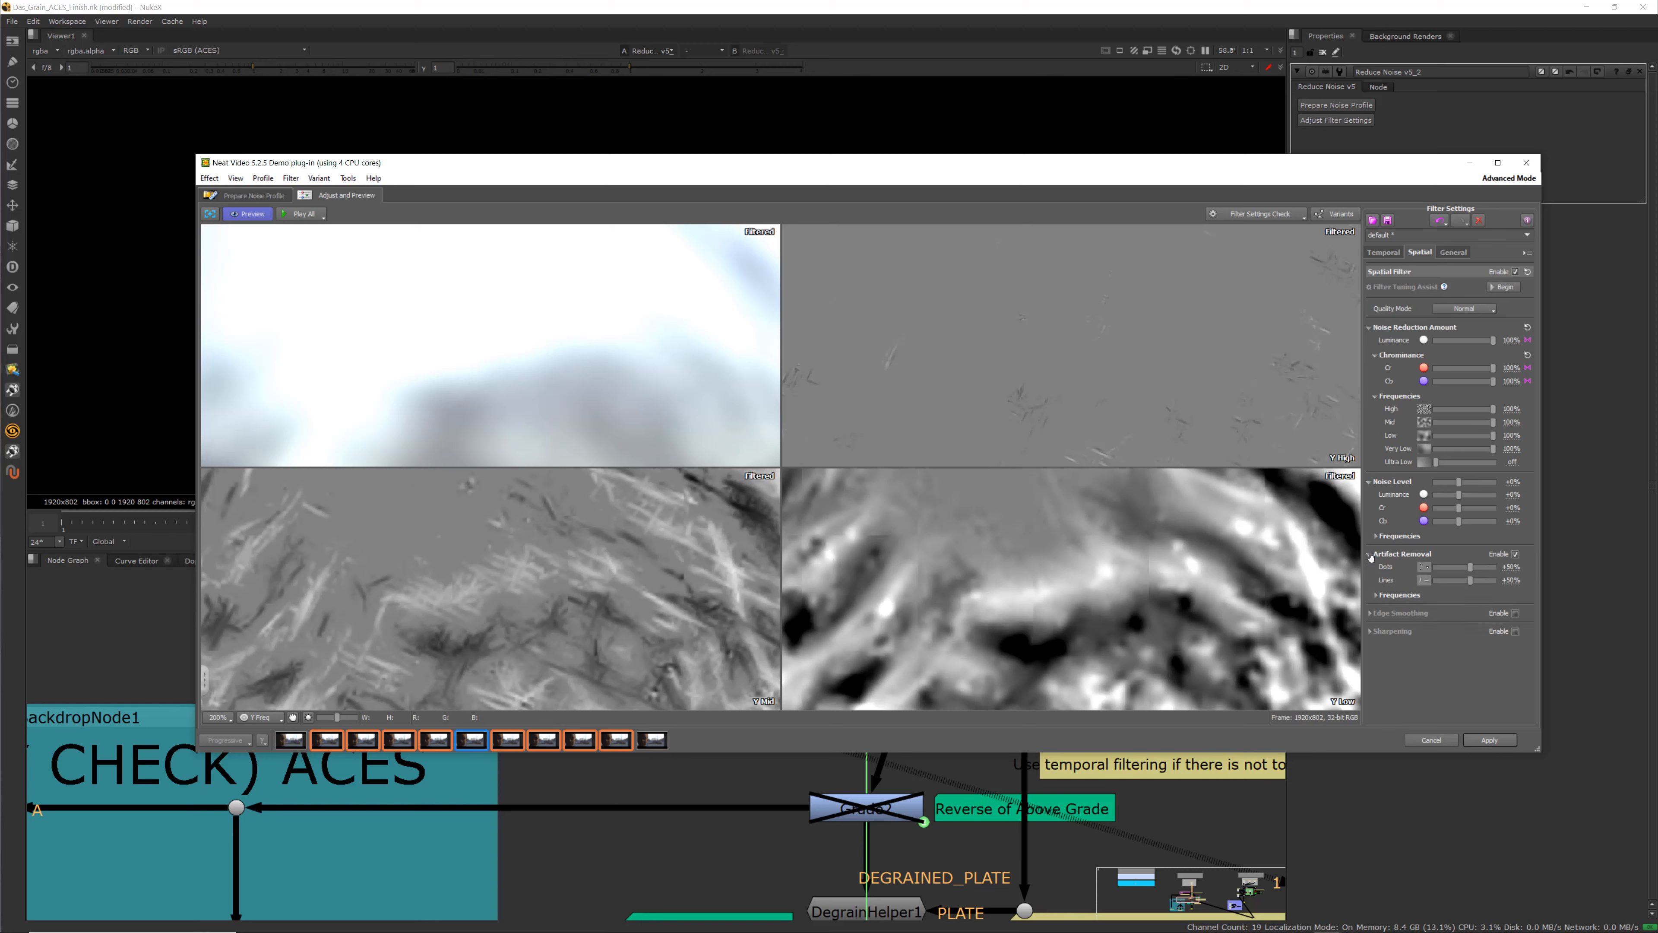
{"action": "left_click", "coordinate": [1377, 594]}
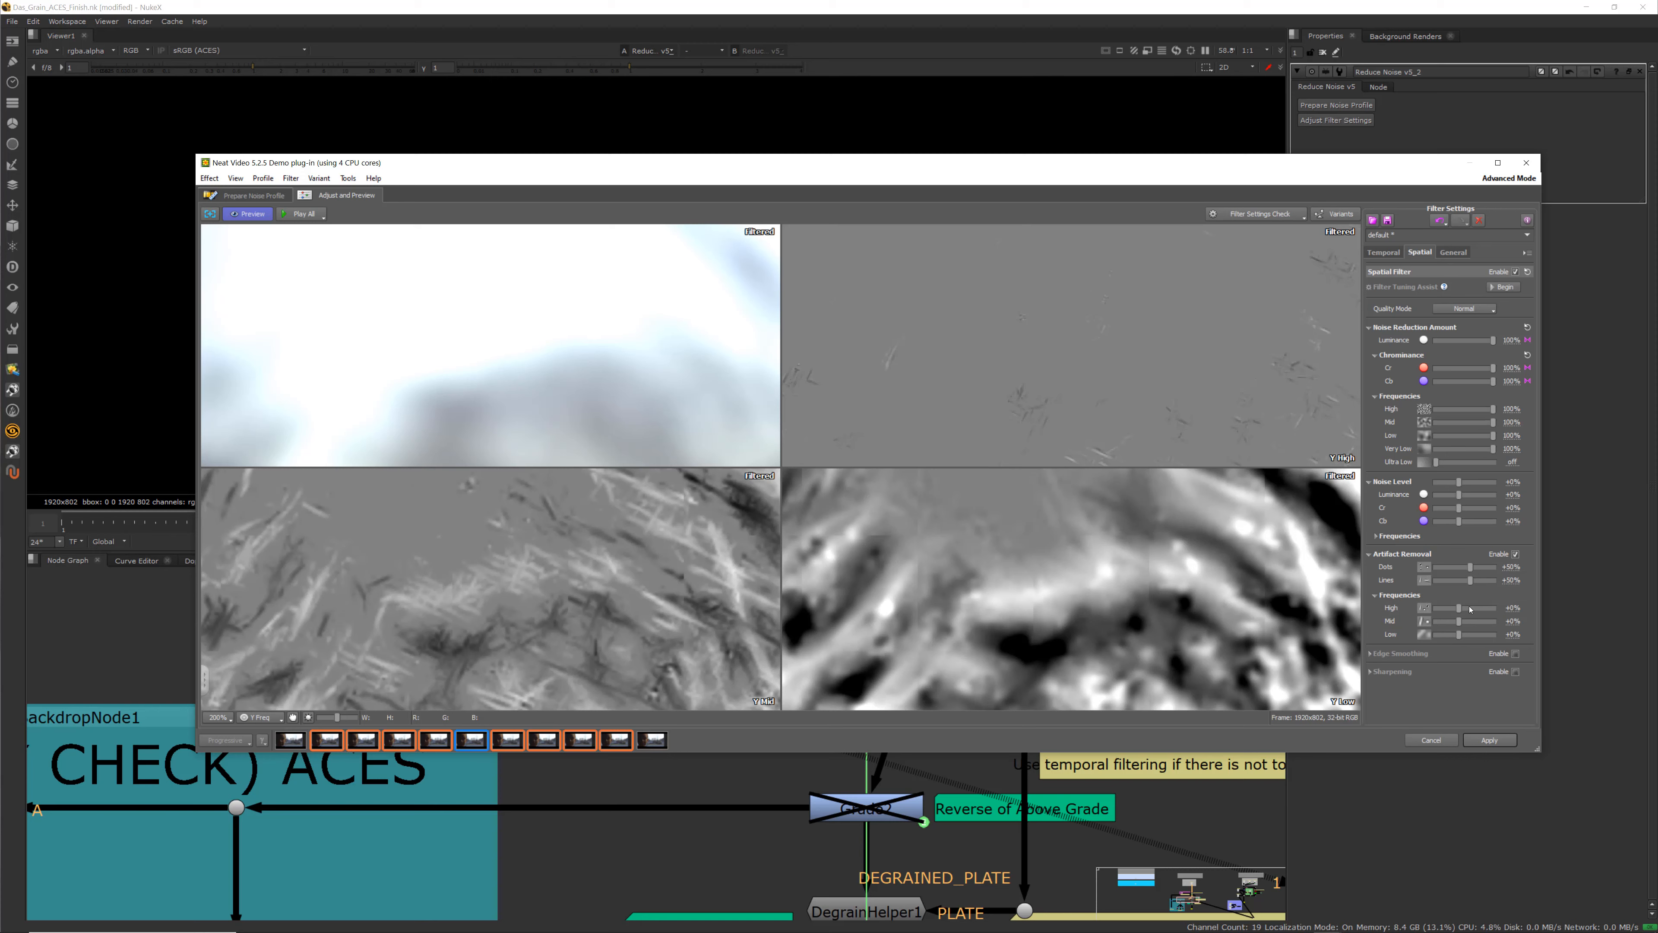
{"action": "left_click_drag", "start_coordinate": [1463, 612], "coordinate": [1458, 608]}
Inspect the filtered detail around the eye in the preview, then apply the filter settings
{"action": "scroll", "coordinate": [1040, 556], "scroll_direction": "down", "scroll_amount": 3}
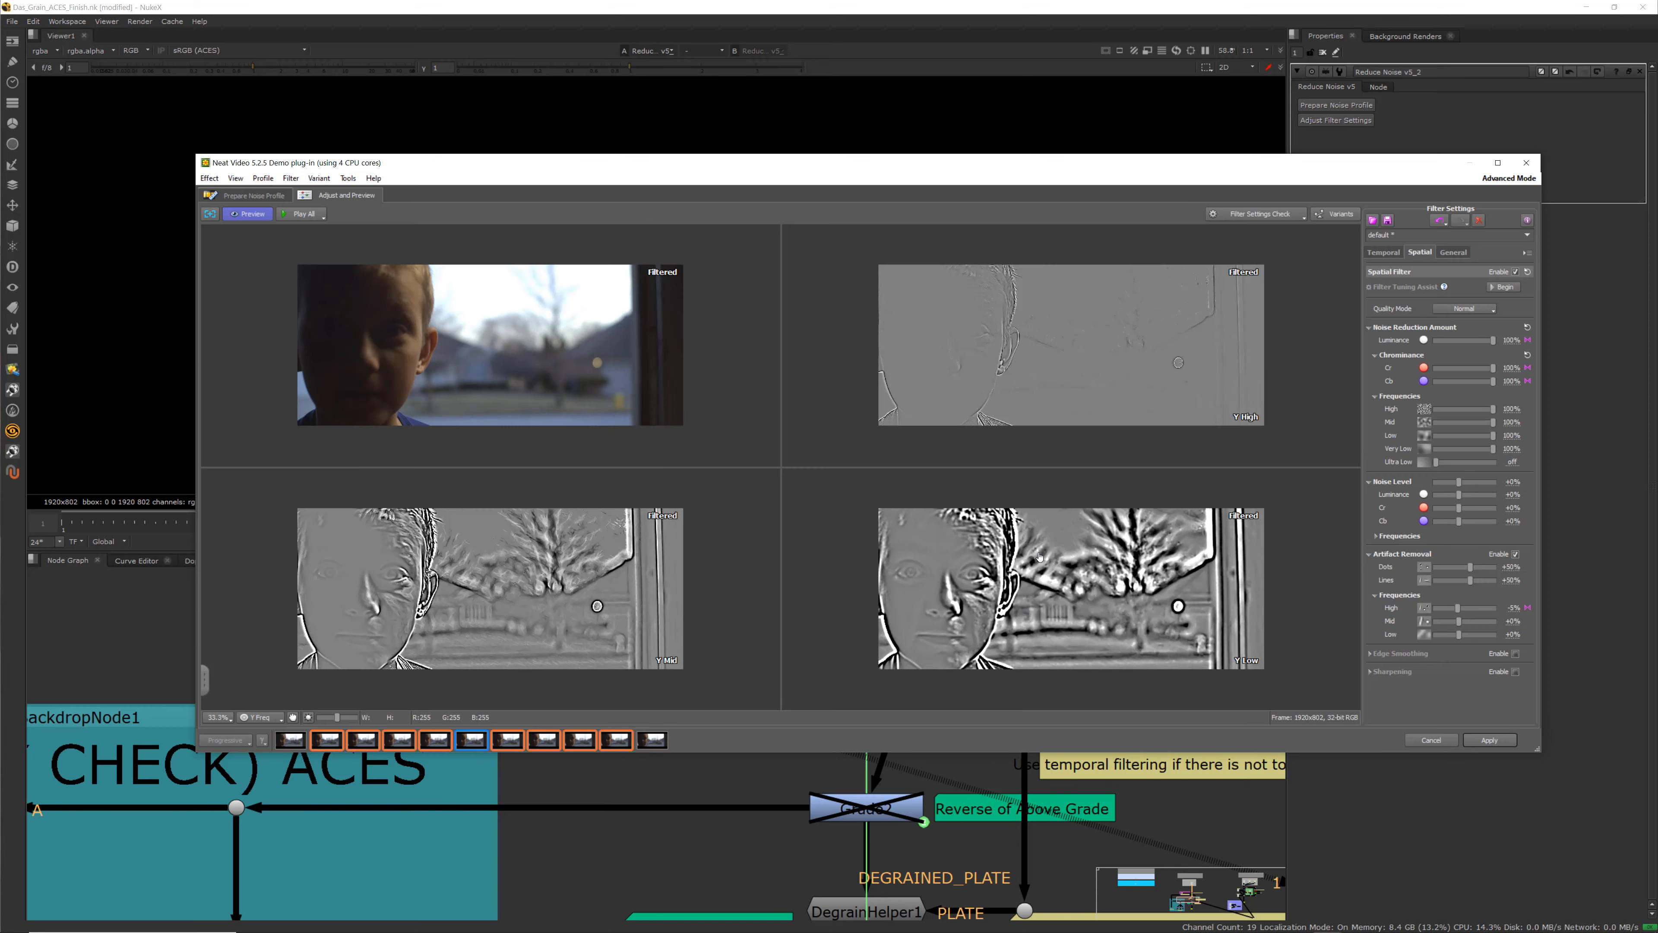
{"action": "scroll", "coordinate": [938, 572], "scroll_direction": "up", "scroll_amount": 3}
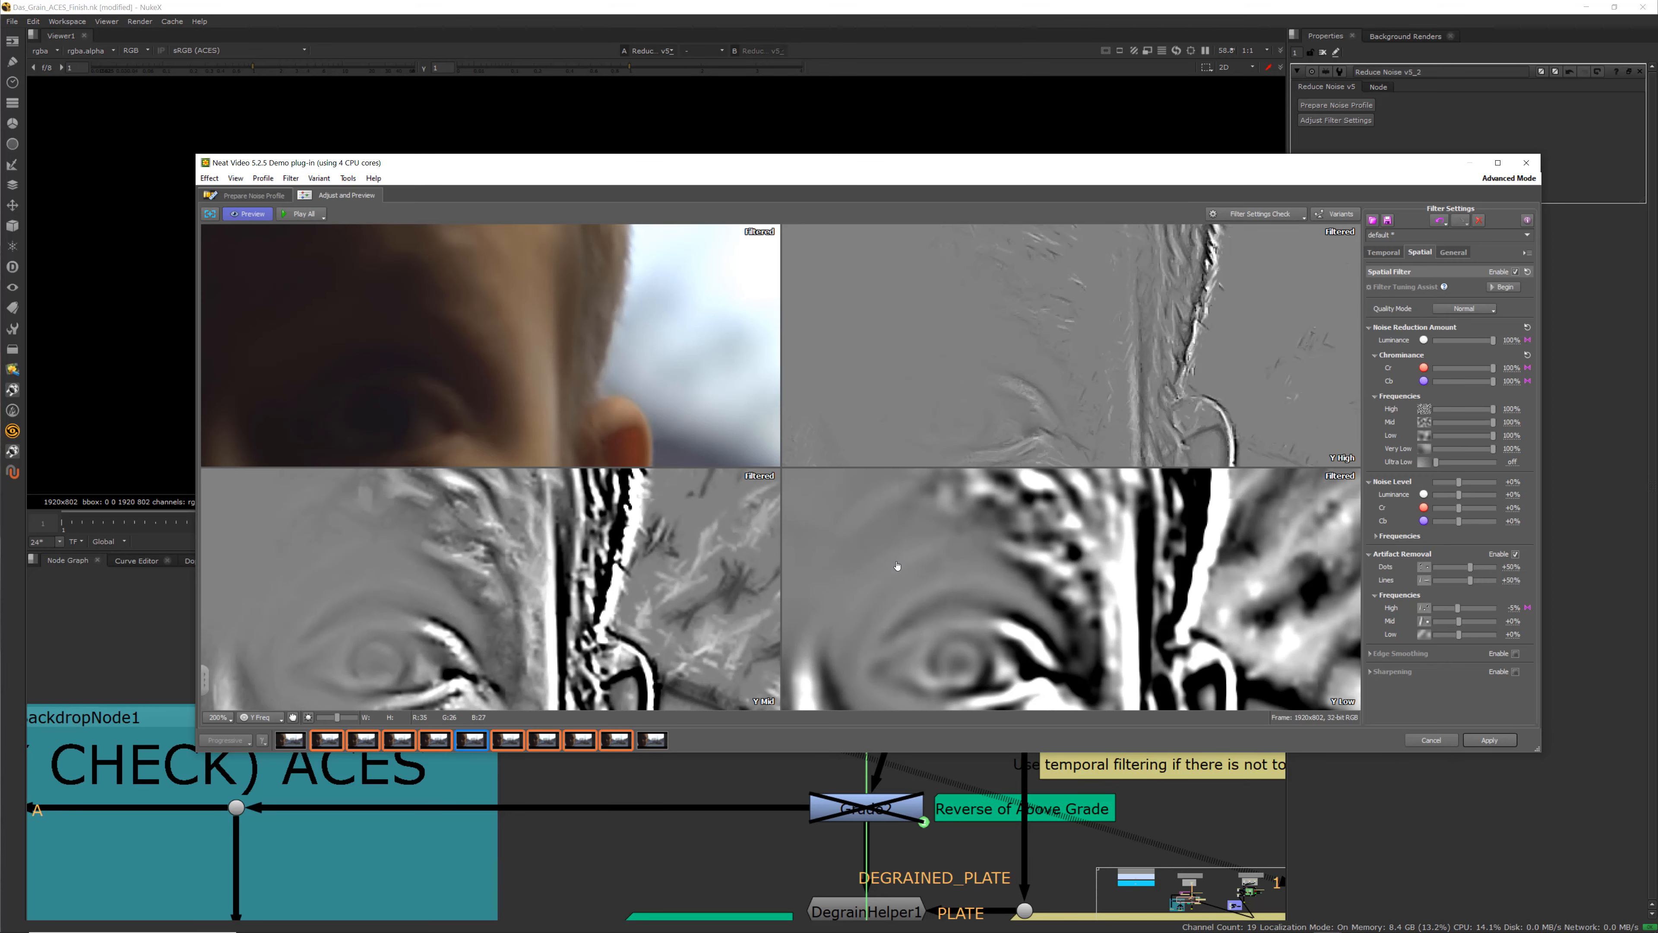
{"action": "scroll", "coordinate": [340, 575], "scroll_direction": "down", "scroll_amount": 2}
{"action": "scroll", "coordinate": [339, 575], "scroll_direction": "up", "scroll_amount": 3}
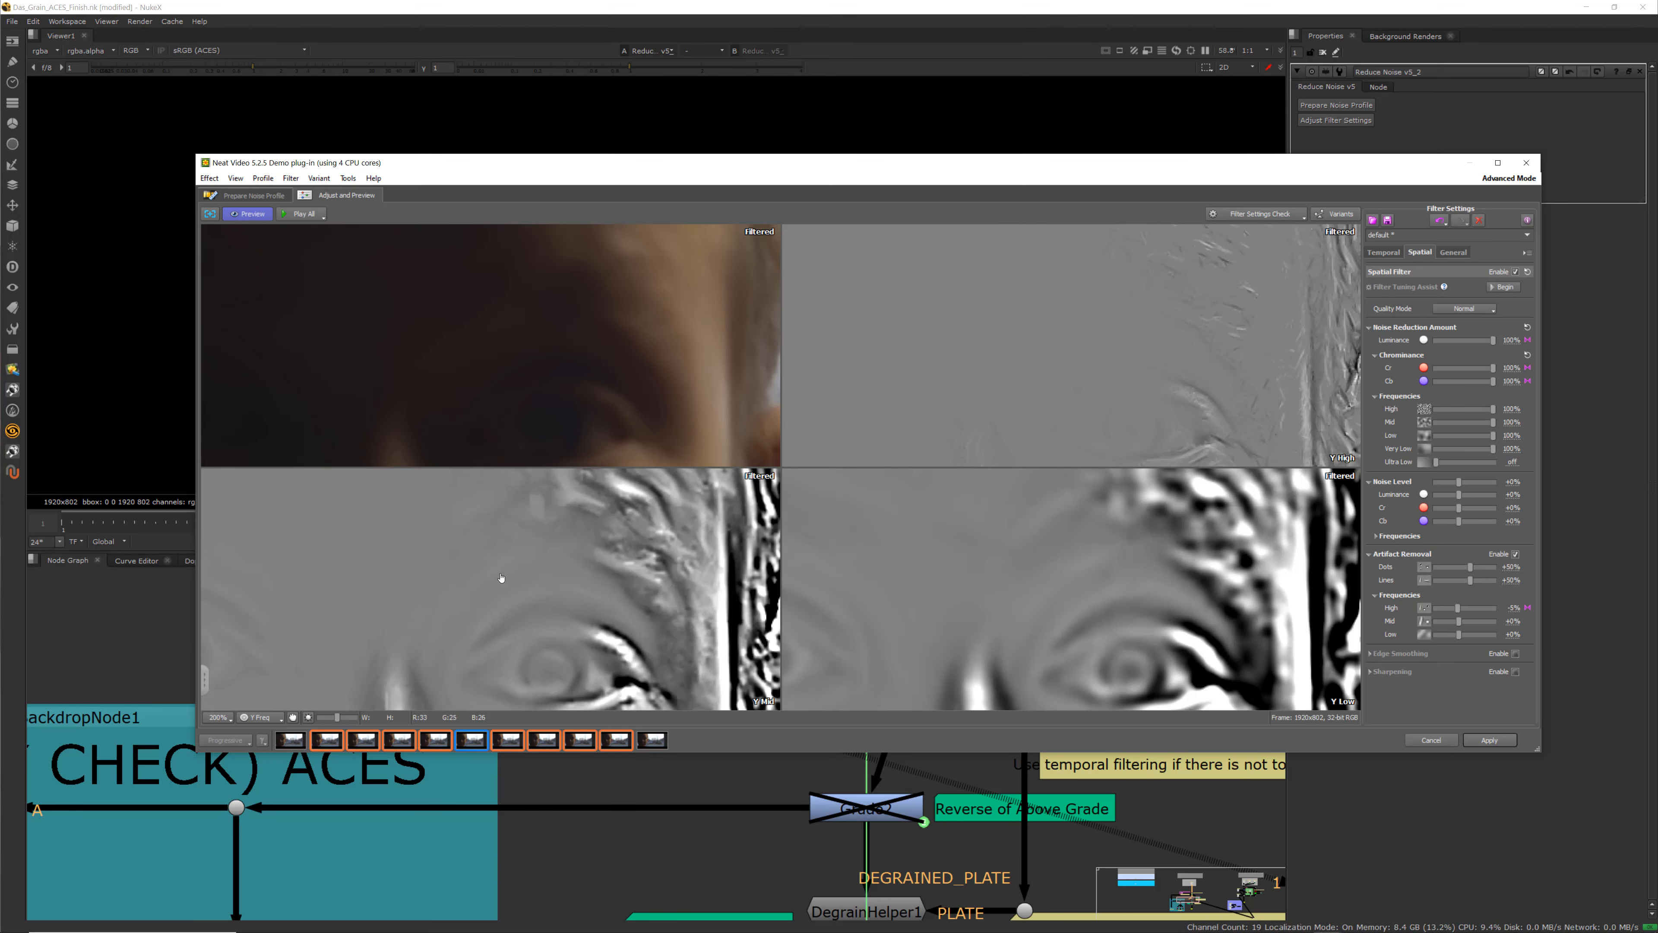
{"action": "scroll", "coordinate": [498, 581], "scroll_direction": "down", "scroll_amount": 1}
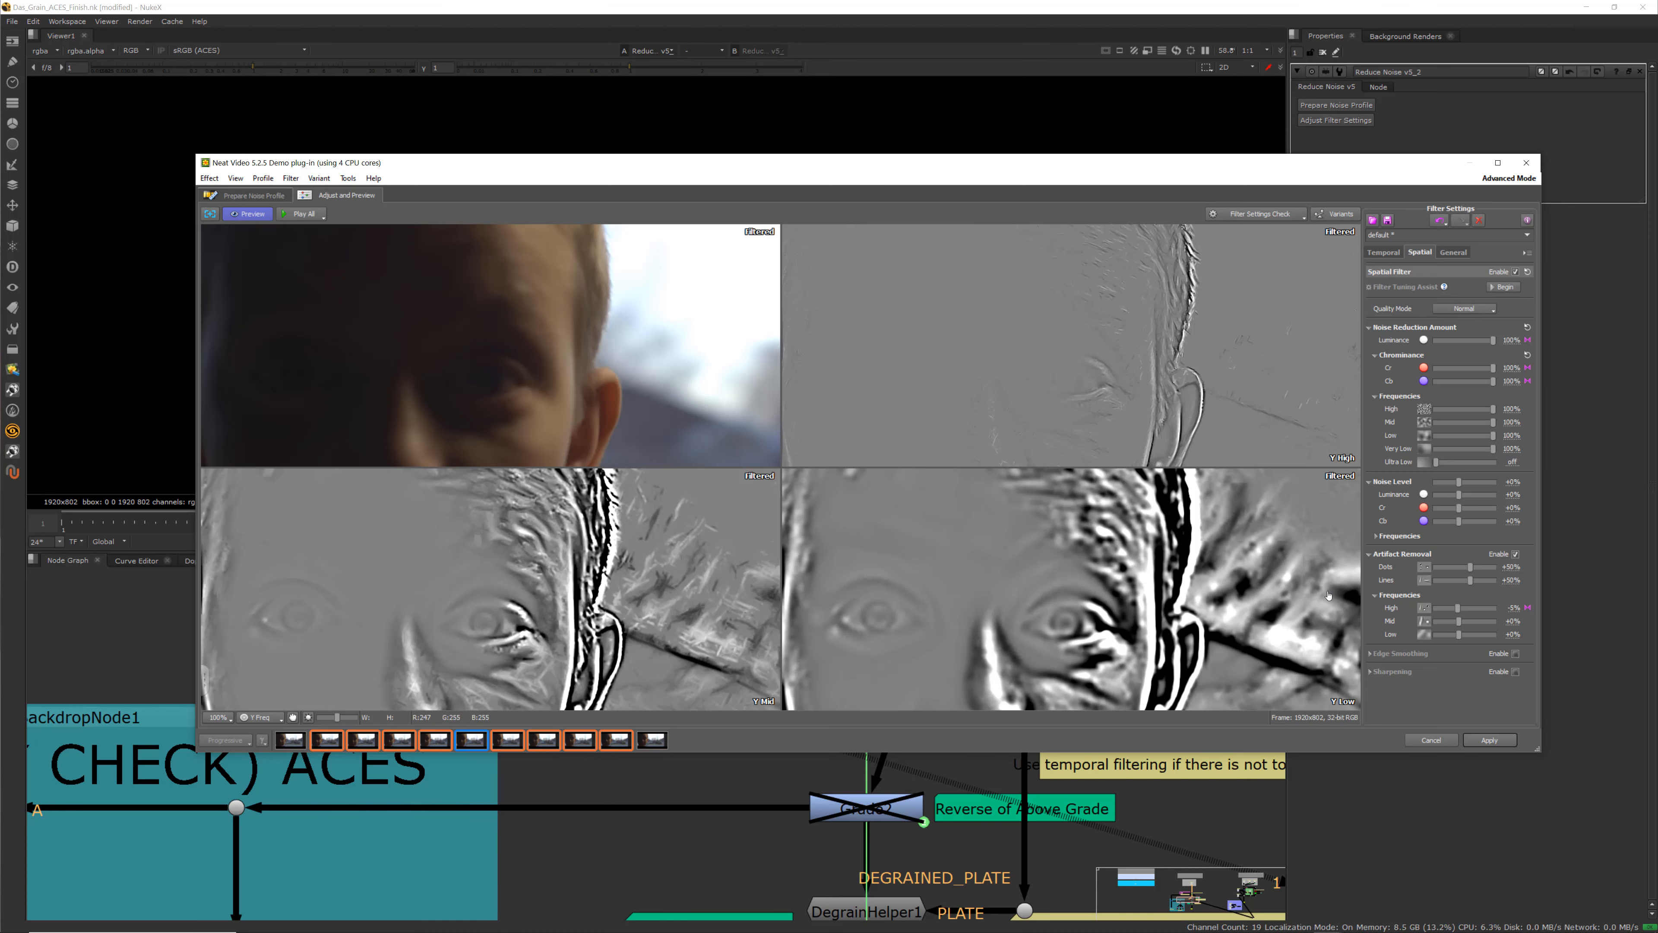
{"action": "left_click", "coordinate": [1490, 741]}
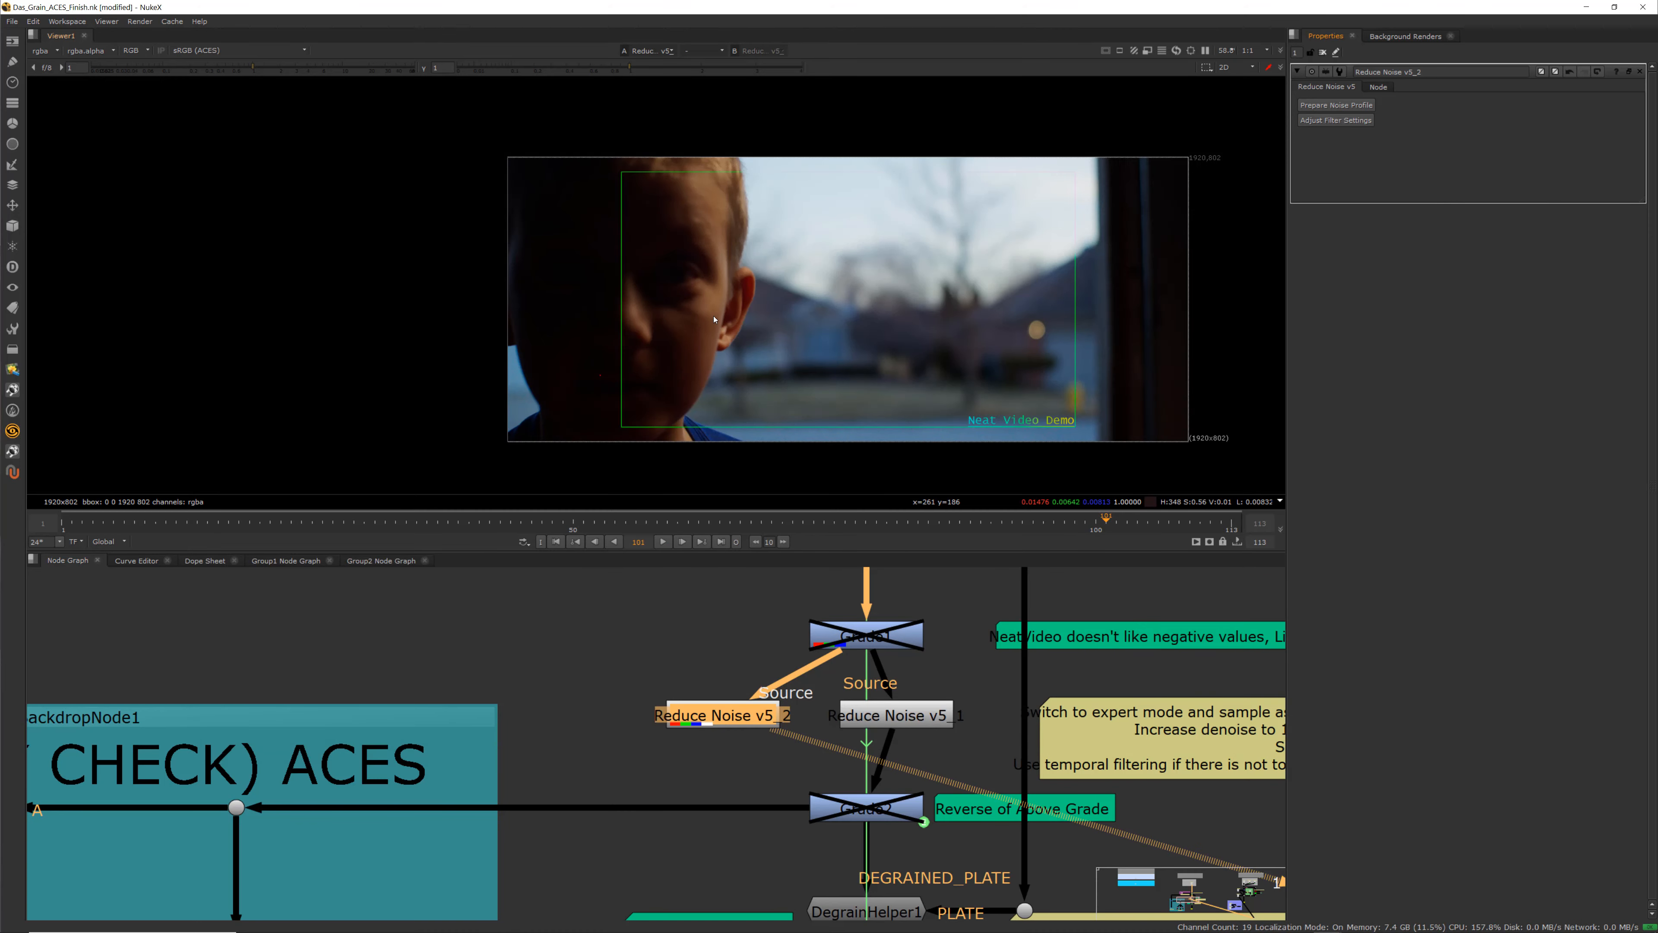
Delete the Reduce Noise v5_1 node and move Reduce Noise v5_2 into its place in the main pipe
{"action": "scroll", "coordinate": [714, 318], "scroll_direction": "up", "scroll_amount": 8}
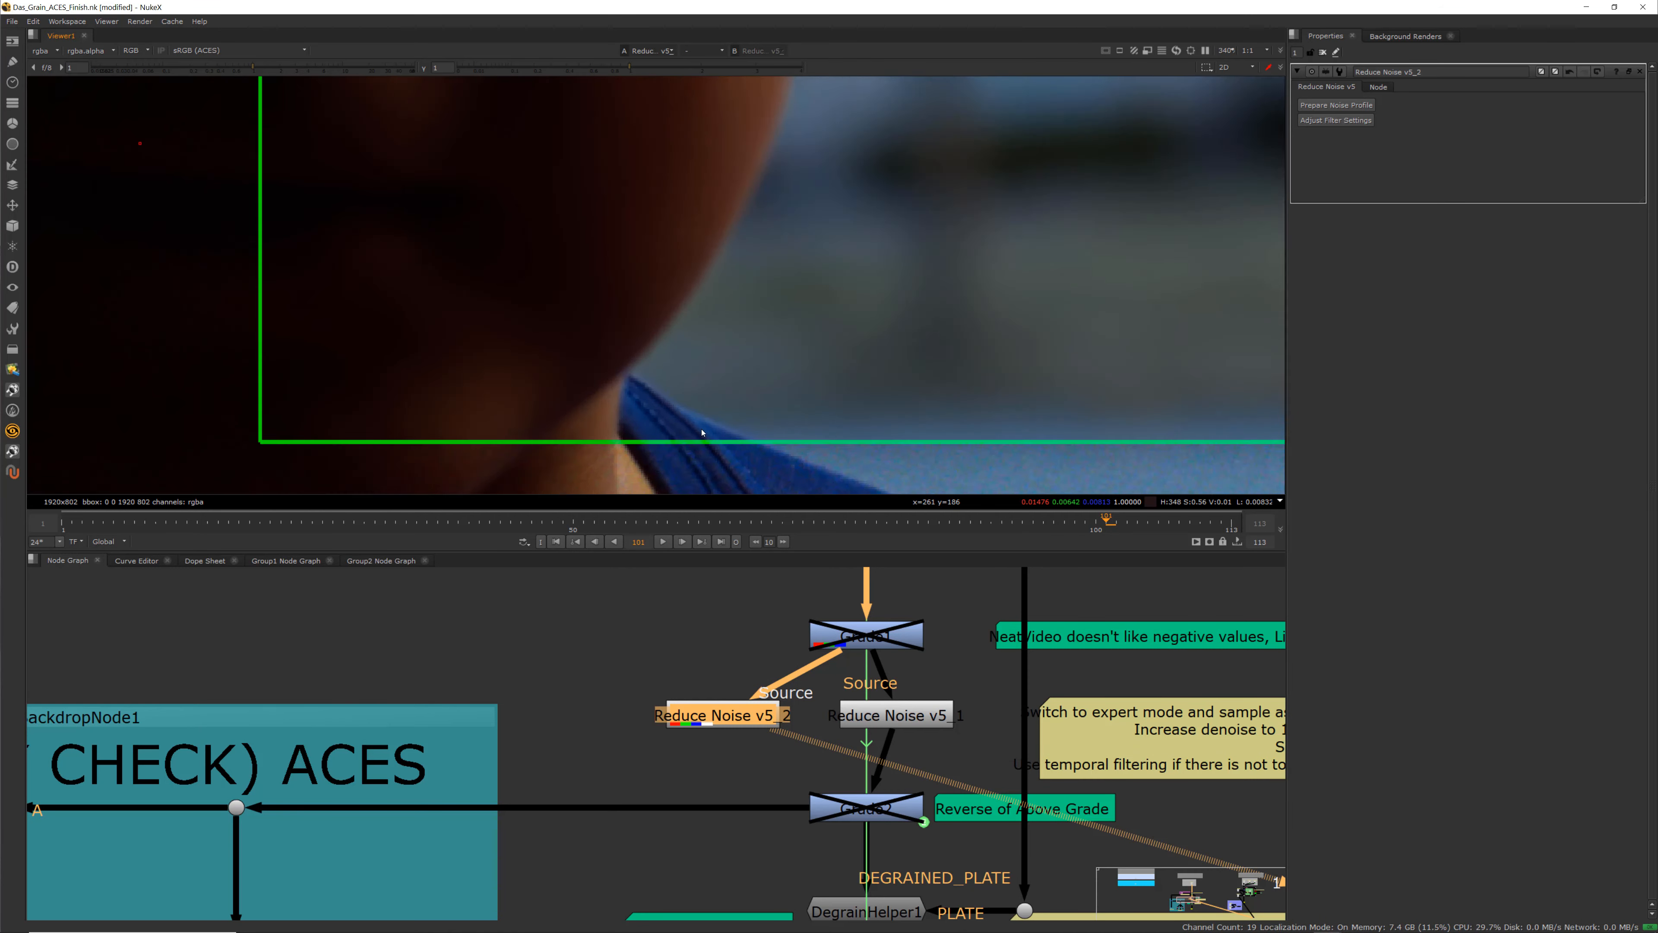
{"action": "scroll", "coordinate": [711, 355], "scroll_direction": "down", "scroll_amount": 2}
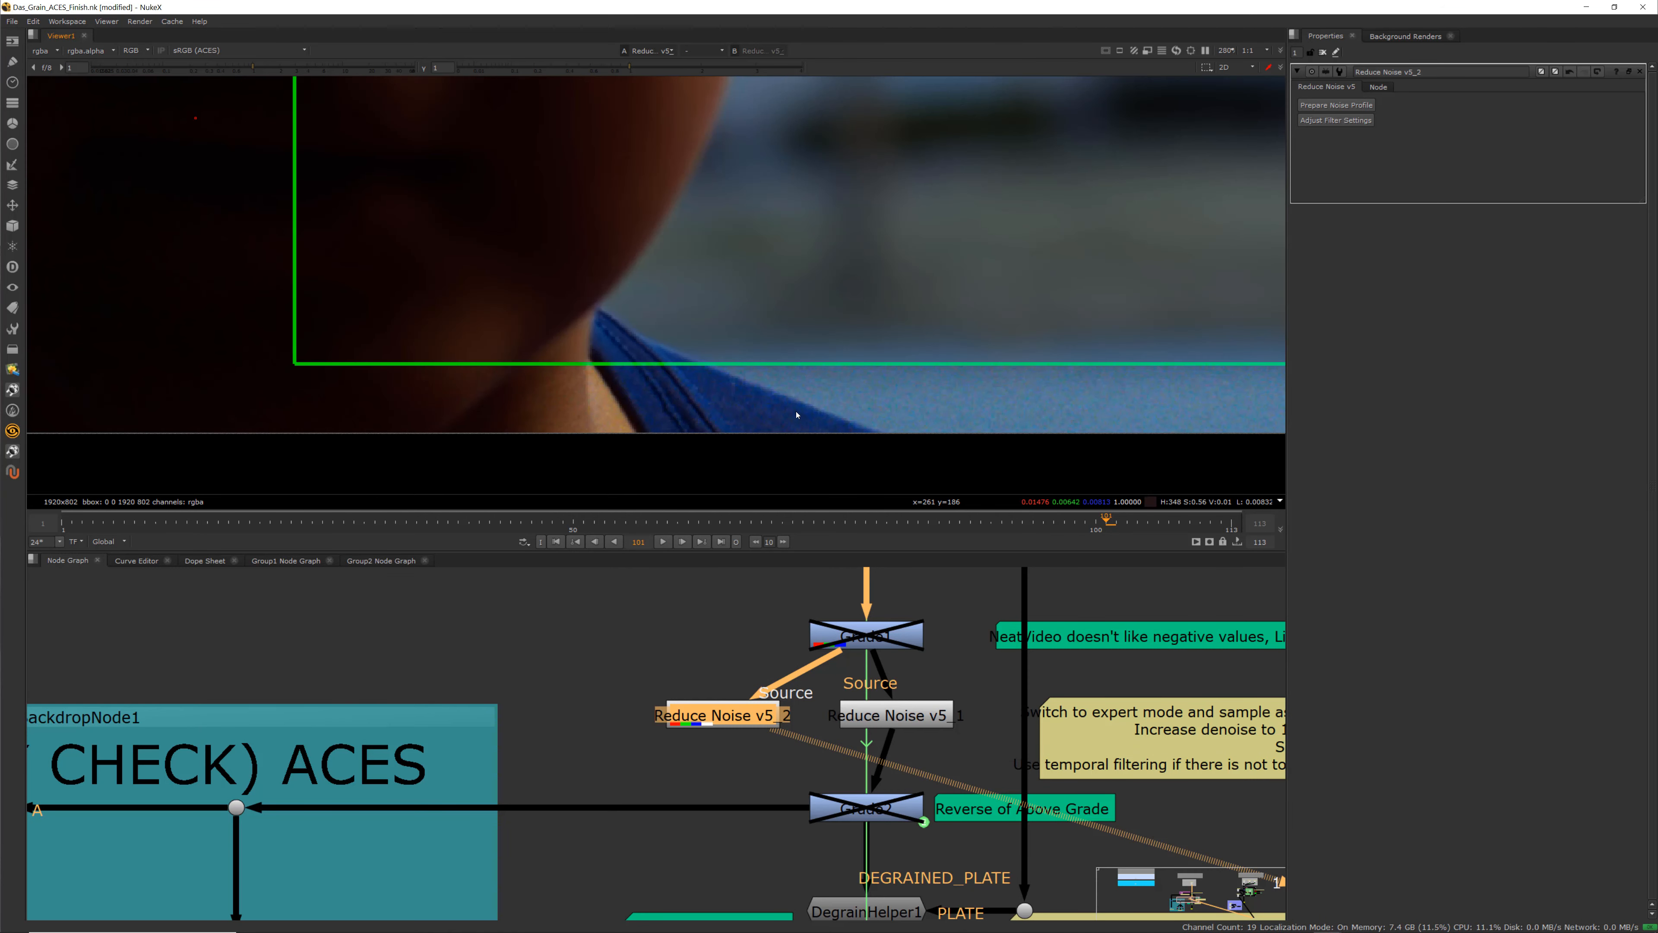
{"action": "scroll", "coordinate": [796, 414], "scroll_direction": "down", "scroll_amount": 6}
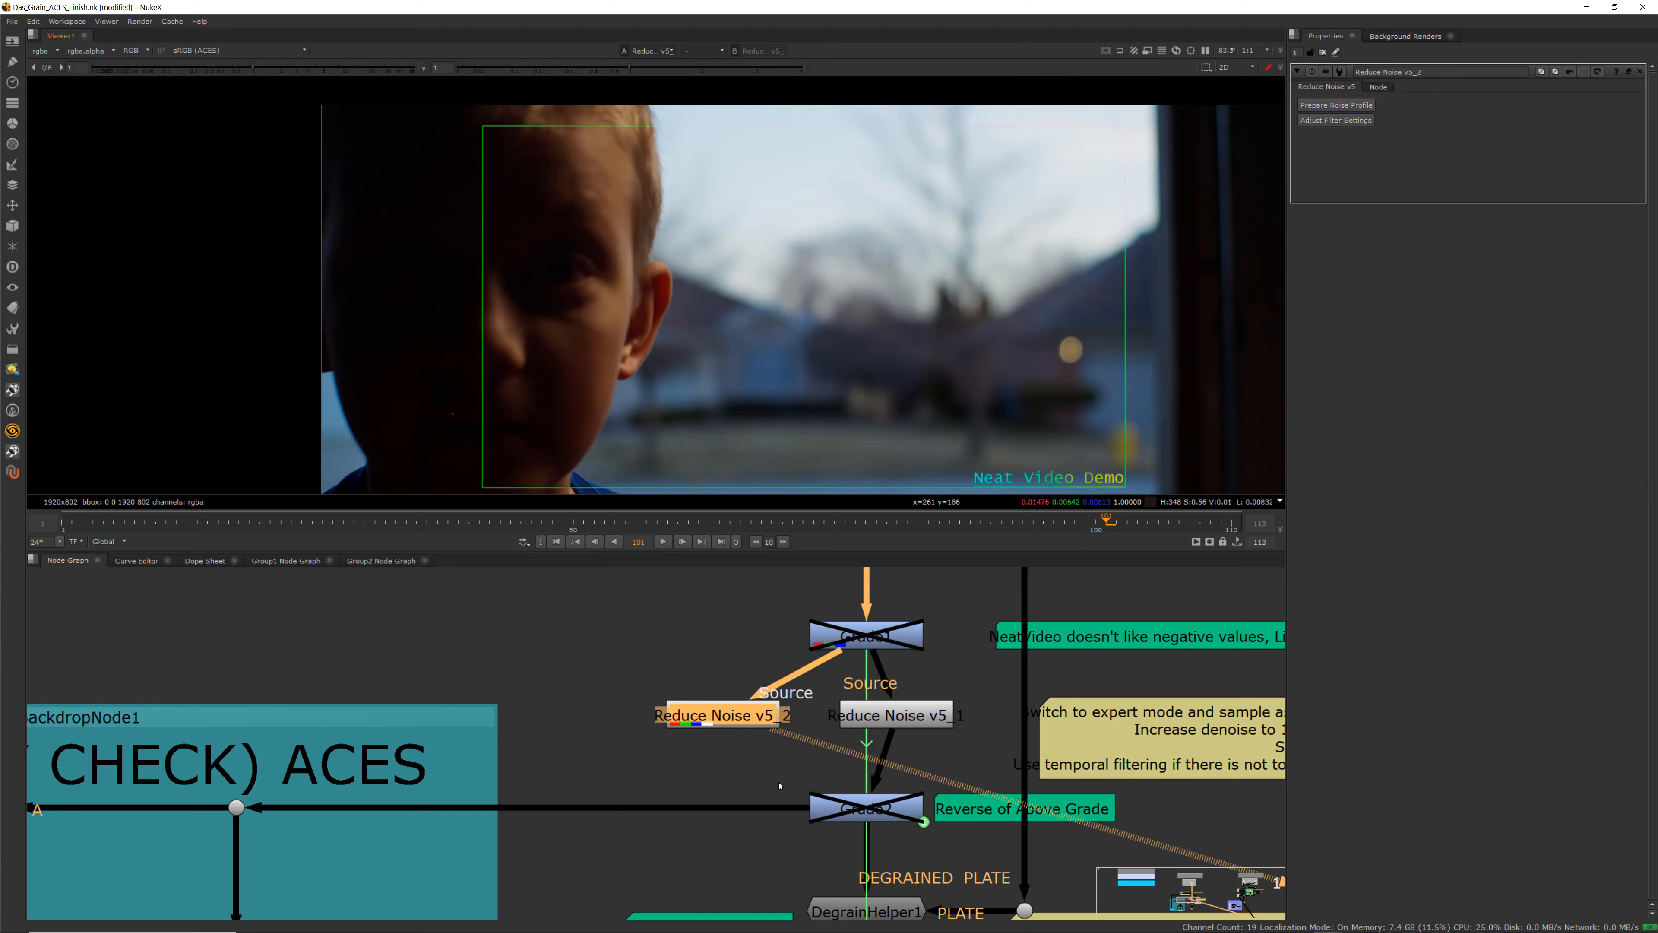
{"action": "left_click_drag", "start_coordinate": [896, 729], "coordinate": [924, 718]}
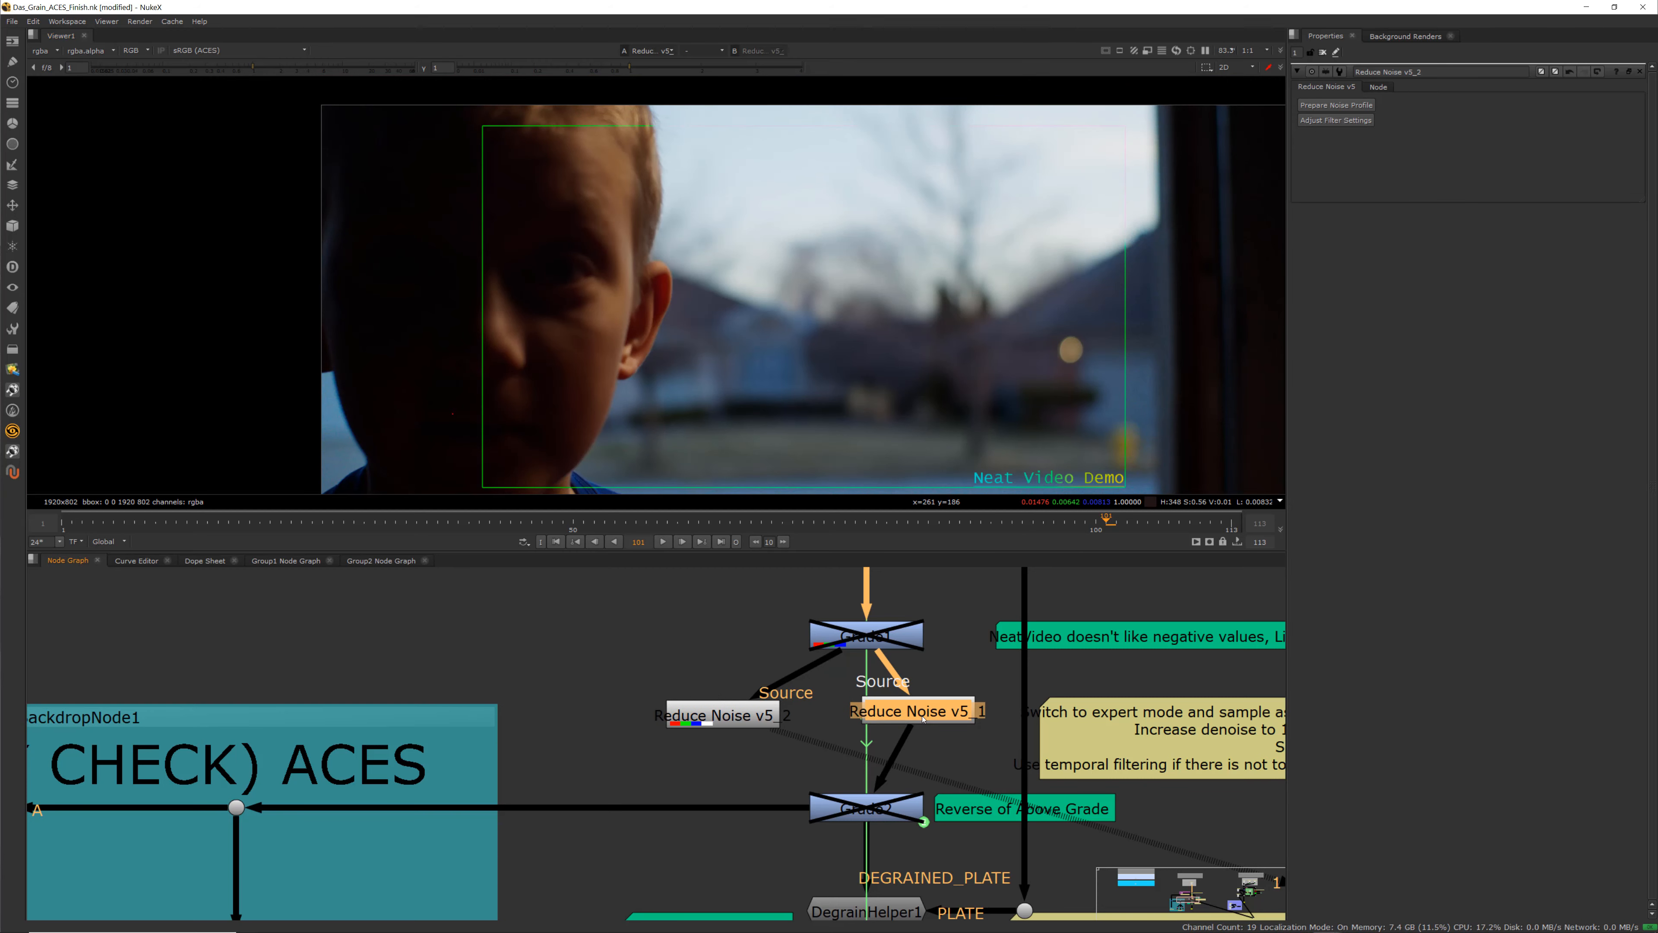
{"action": "key", "text": "Delete"}
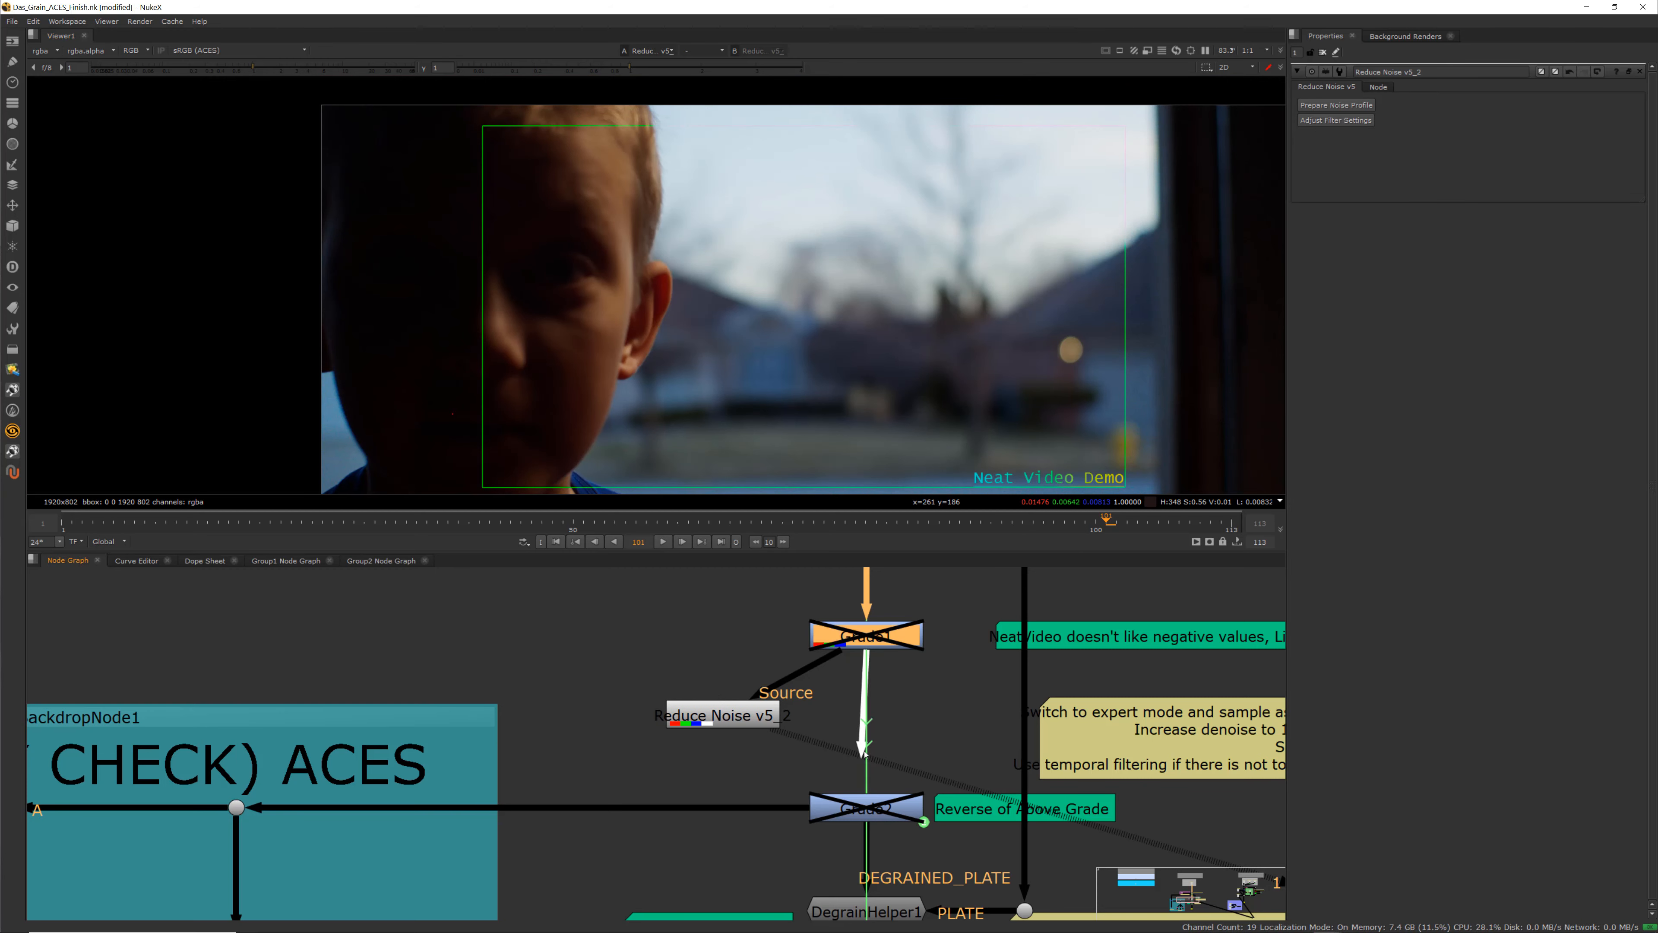
{"action": "left_click_drag", "start_coordinate": [721, 720], "coordinate": [860, 723]}
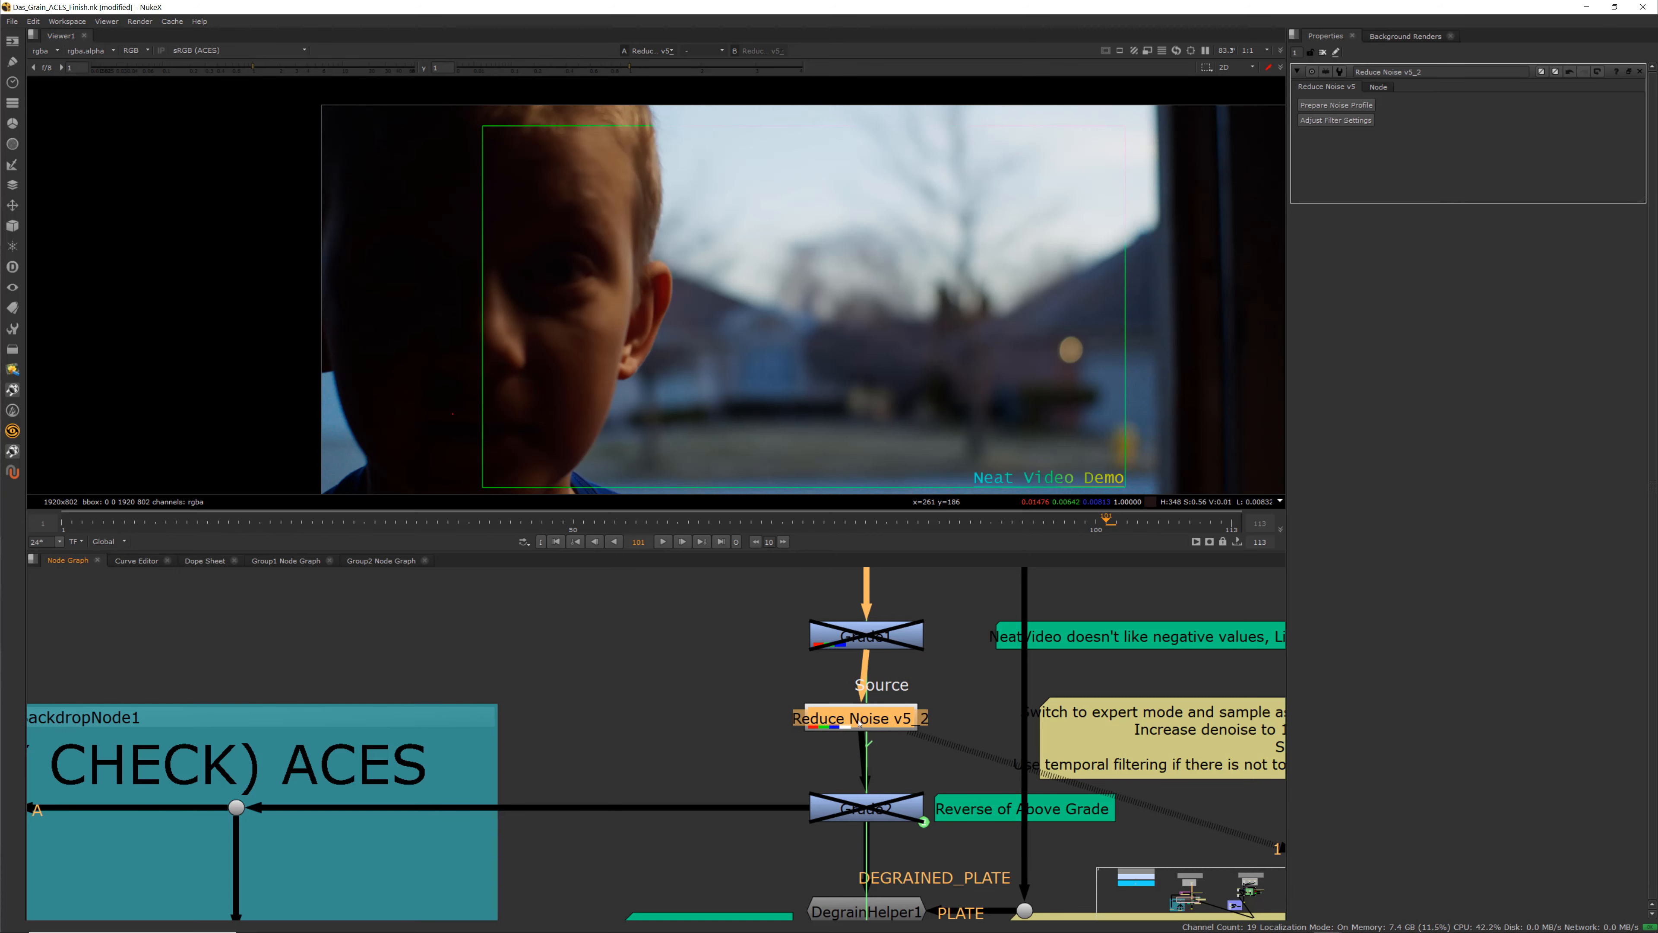
Reopen the node's filter settings, play back the preview on the Temporal tab and apply
{"action": "left_click", "coordinate": [1336, 121]}
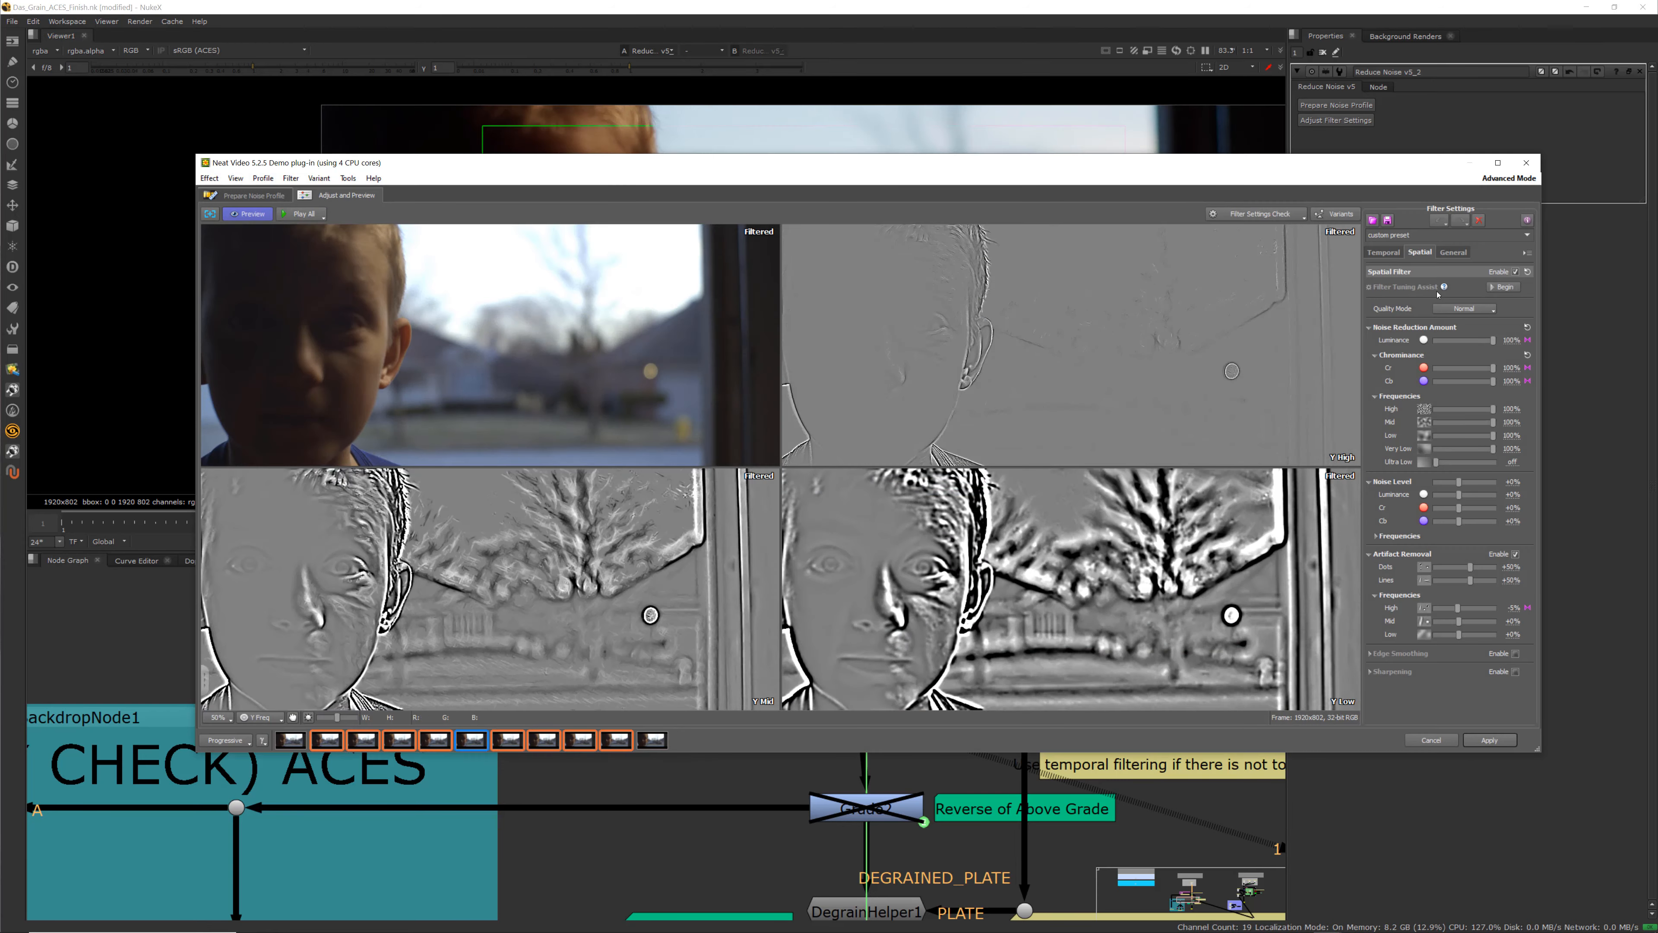
{"action": "left_click", "coordinate": [1384, 252]}
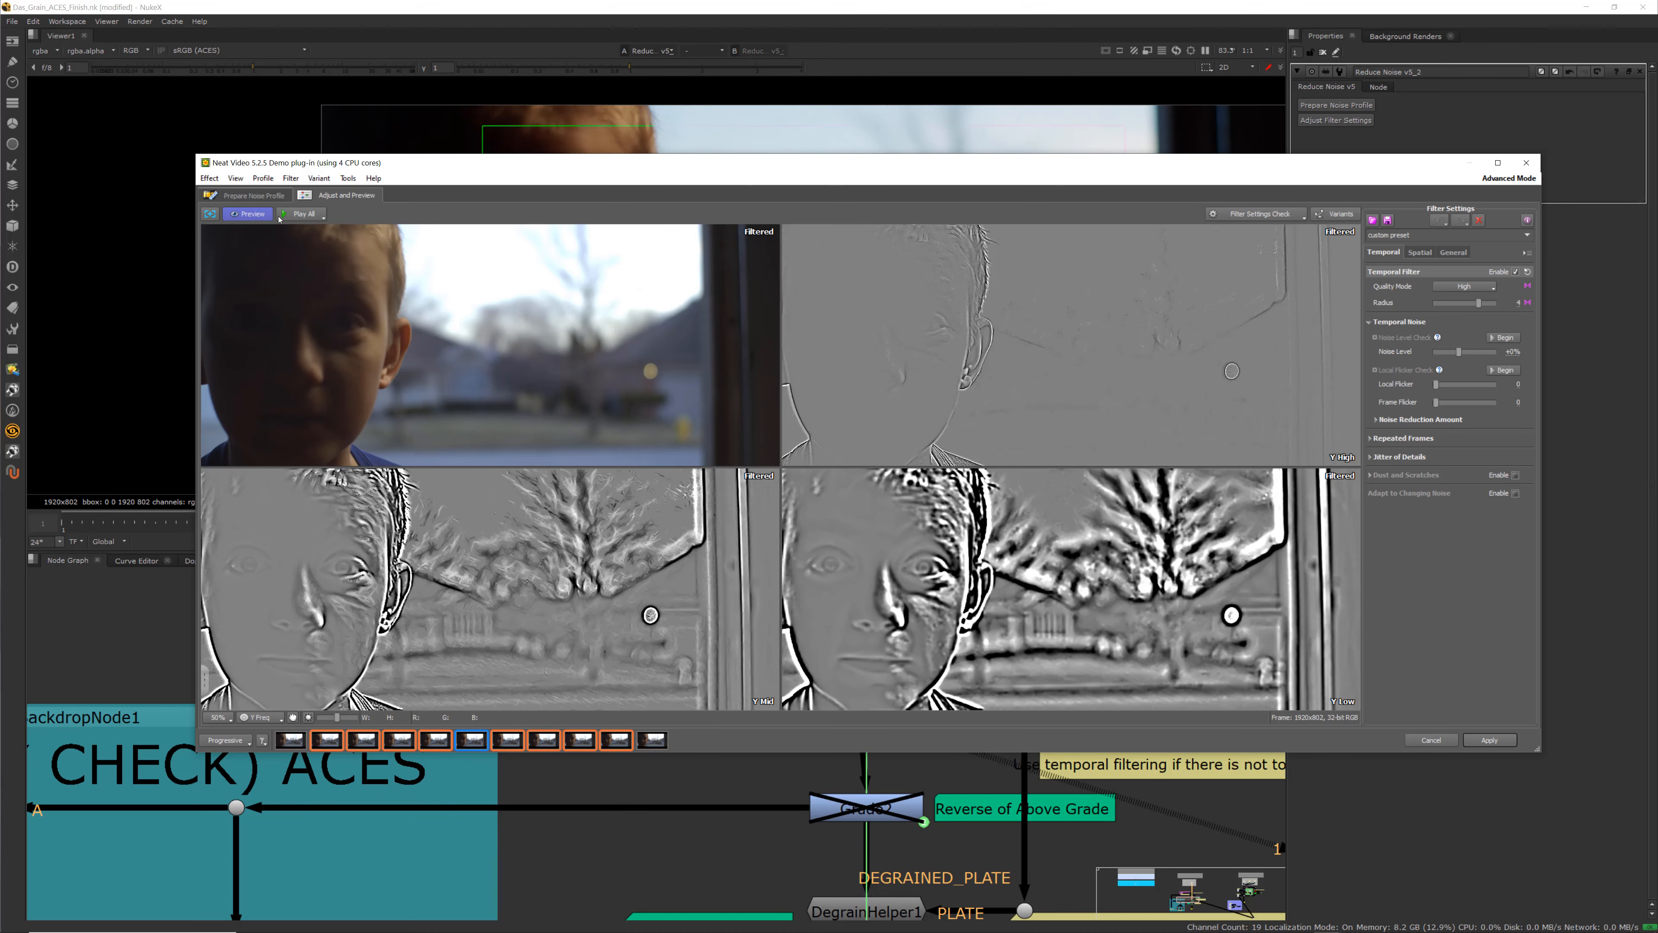
{"action": "left_click", "coordinate": [305, 214]}
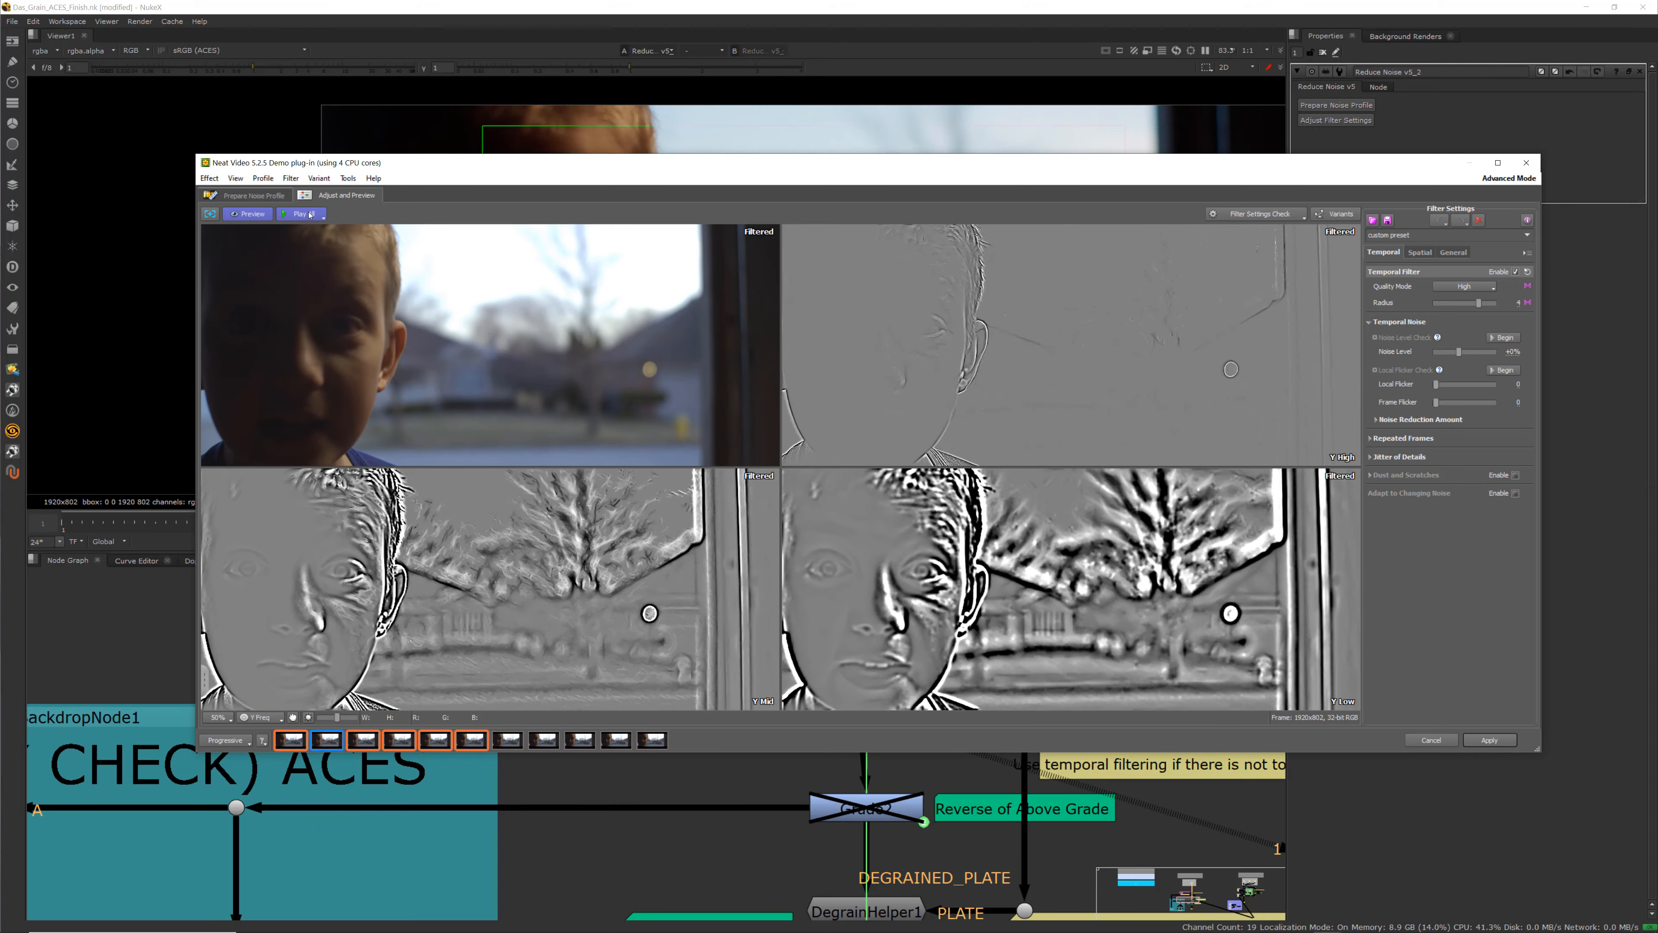
{"action": "scroll", "coordinate": [383, 577], "scroll_direction": "up", "scroll_amount": 5}
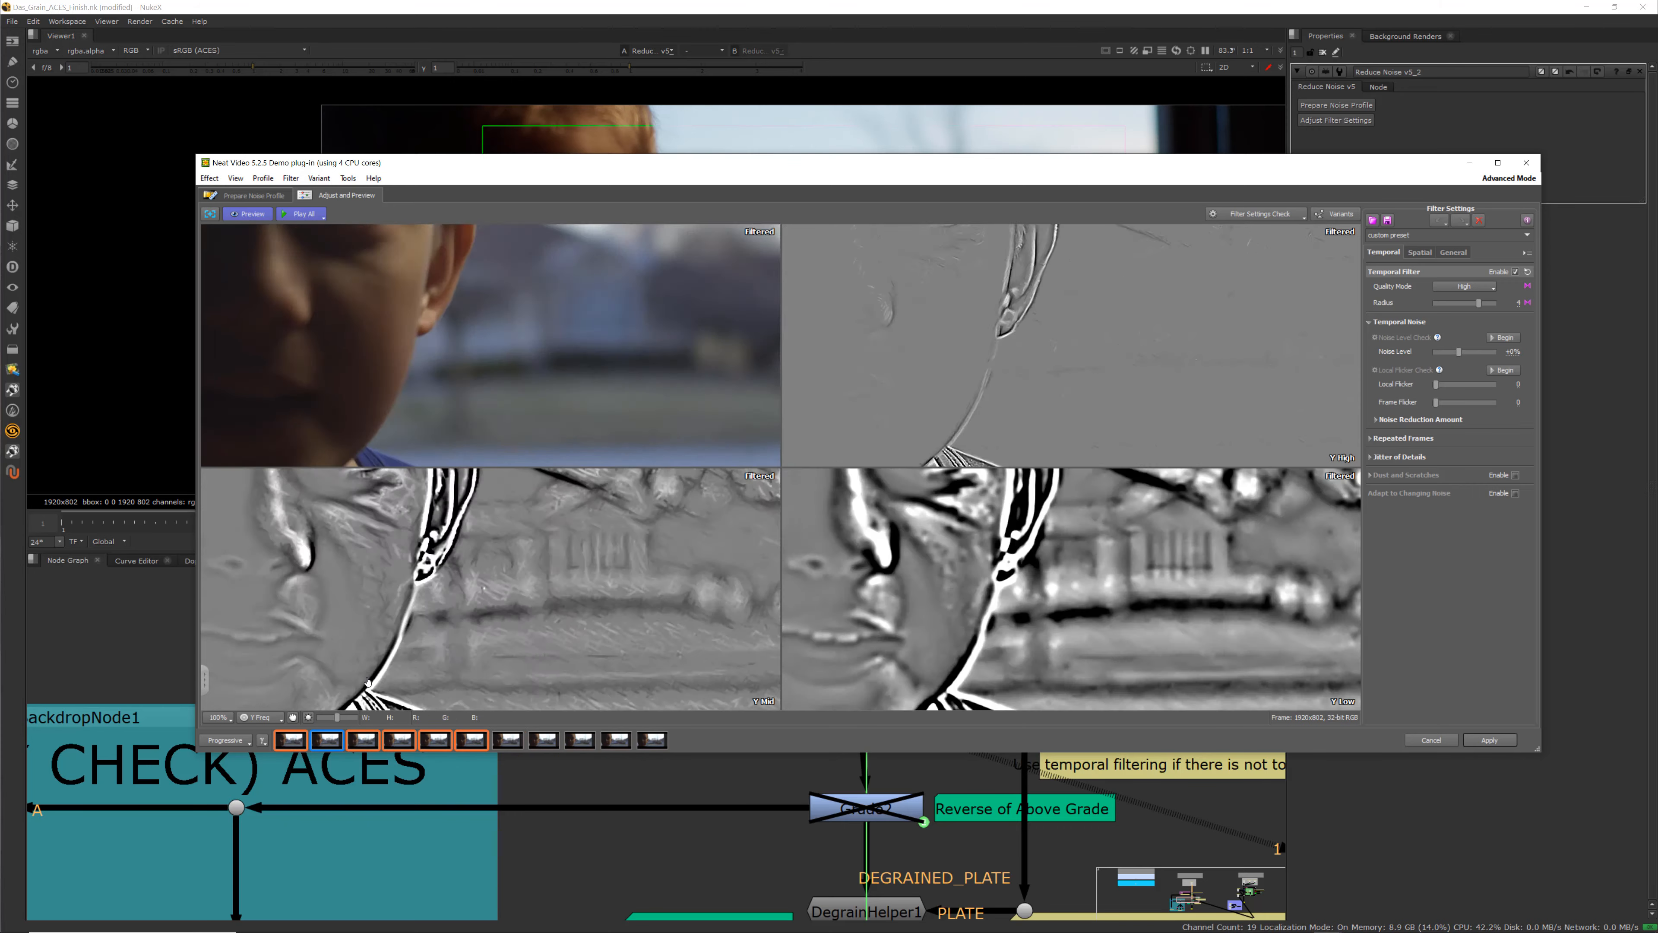
{"action": "scroll", "coordinate": [383, 576], "scroll_direction": "down", "scroll_amount": 3}
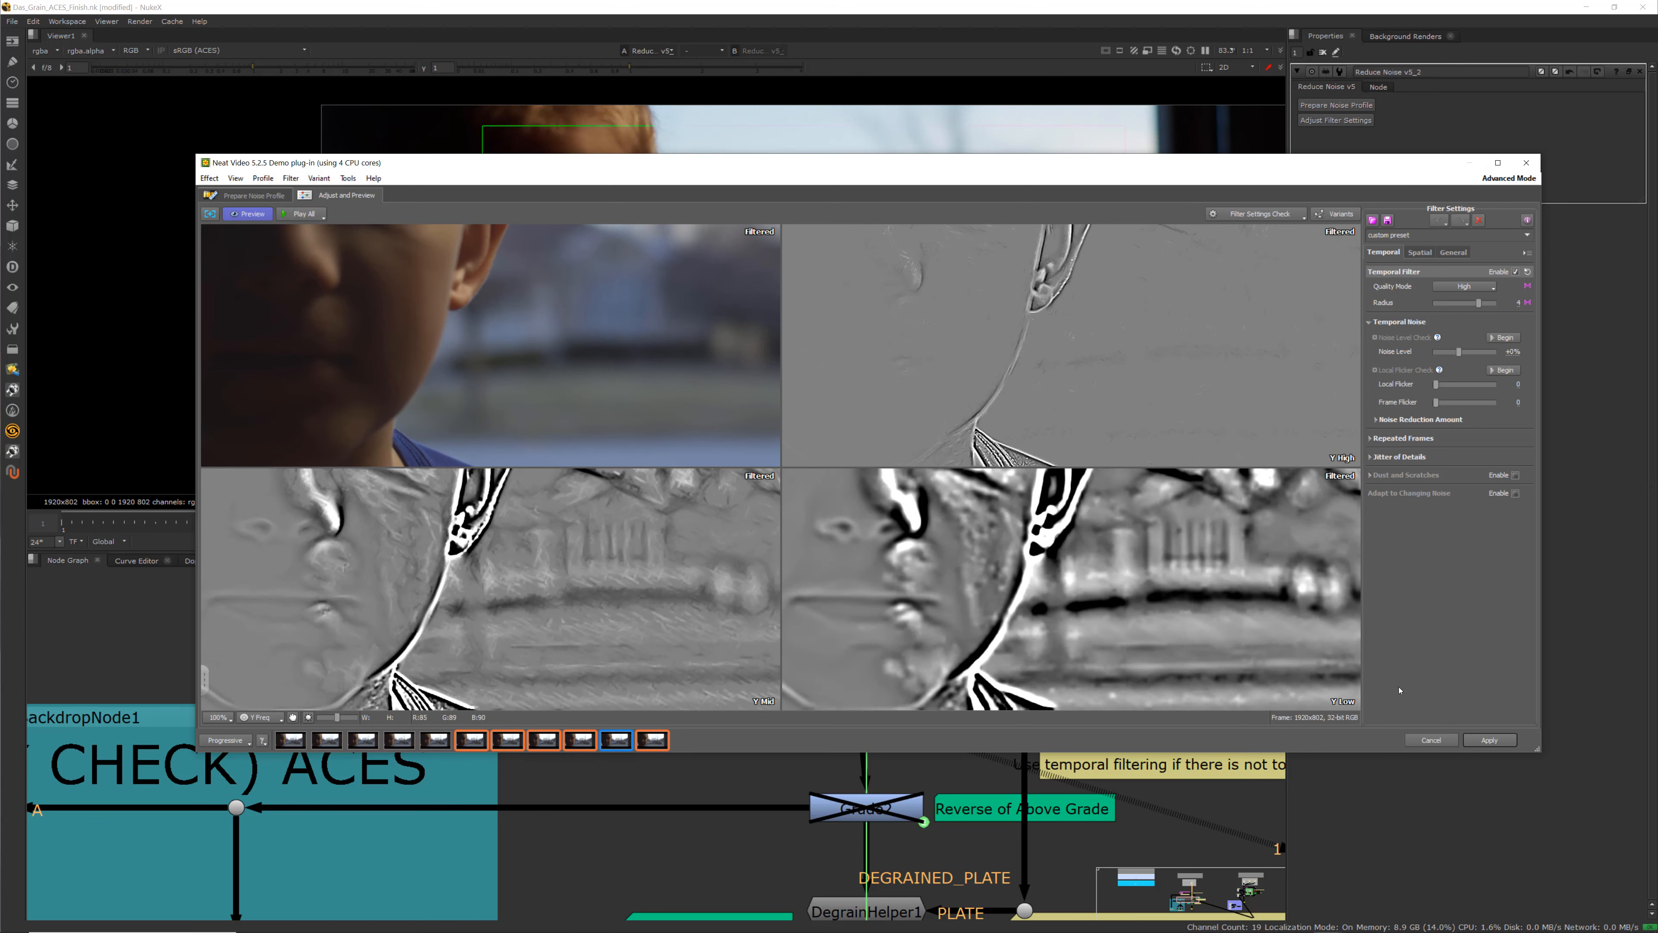
{"action": "left_click", "coordinate": [1490, 743]}
Select the Merge1 (minus) node in the QC backdrop and view its output in the viewer
{"action": "scroll", "coordinate": [707, 634], "scroll_direction": "down", "scroll_amount": 2}
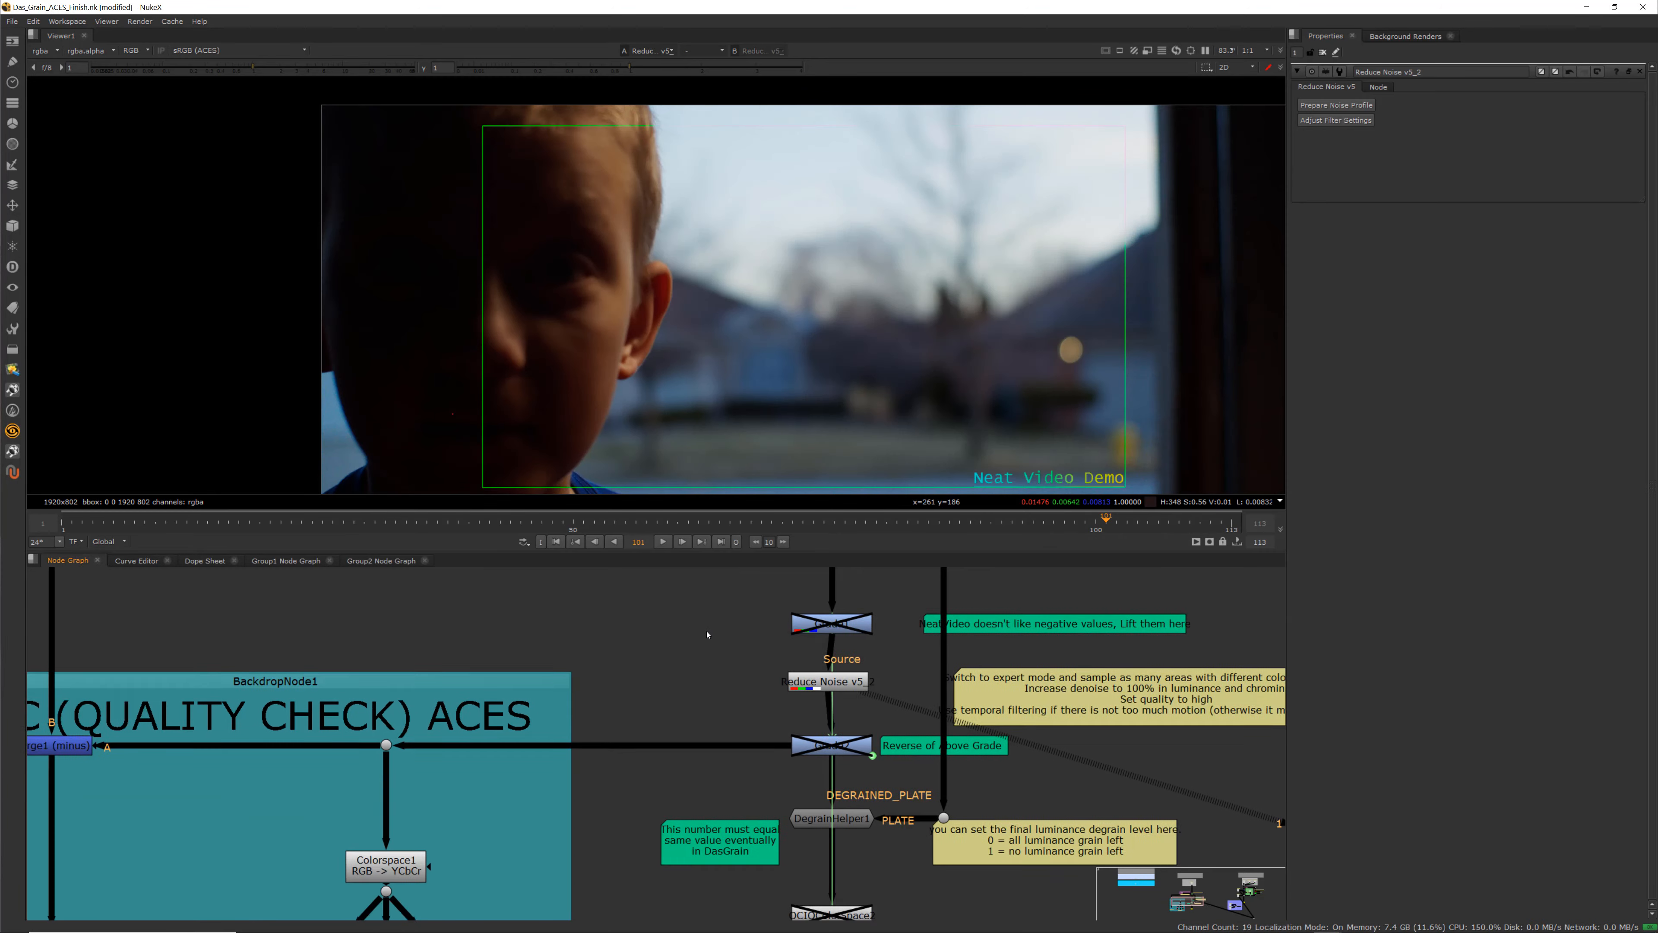
{"action": "middle_click_drag", "start_coordinate": [707, 633], "coordinate": [664, 572]}
{"action": "scroll", "coordinate": [767, 696], "scroll_direction": "up", "scroll_amount": 2}
{"action": "scroll", "coordinate": [726, 704], "scroll_direction": "down", "scroll_amount": 3}
{"action": "middle_click_drag", "start_coordinate": [663, 715], "coordinate": [723, 686]}
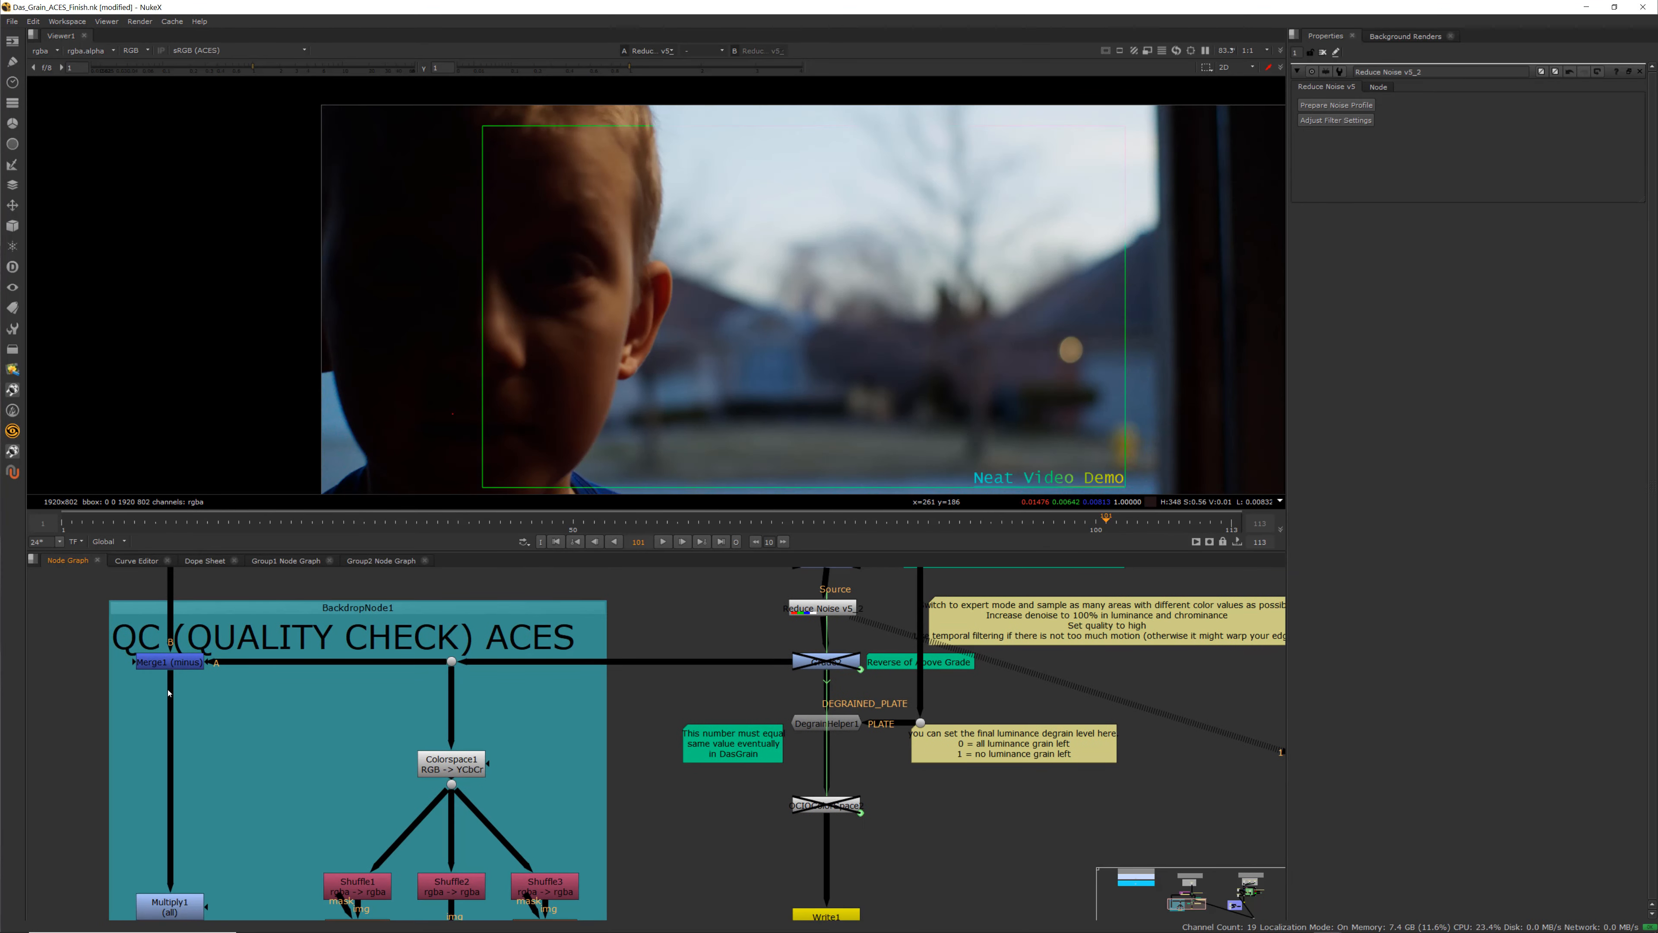
{"action": "middle_click_drag", "start_coordinate": [168, 693], "coordinate": [498, 687]}
{"action": "scroll", "coordinate": [497, 688], "scroll_direction": "up", "scroll_amount": 1}
{"action": "scroll", "coordinate": [849, 758], "scroll_direction": "down", "scroll_amount": 3}
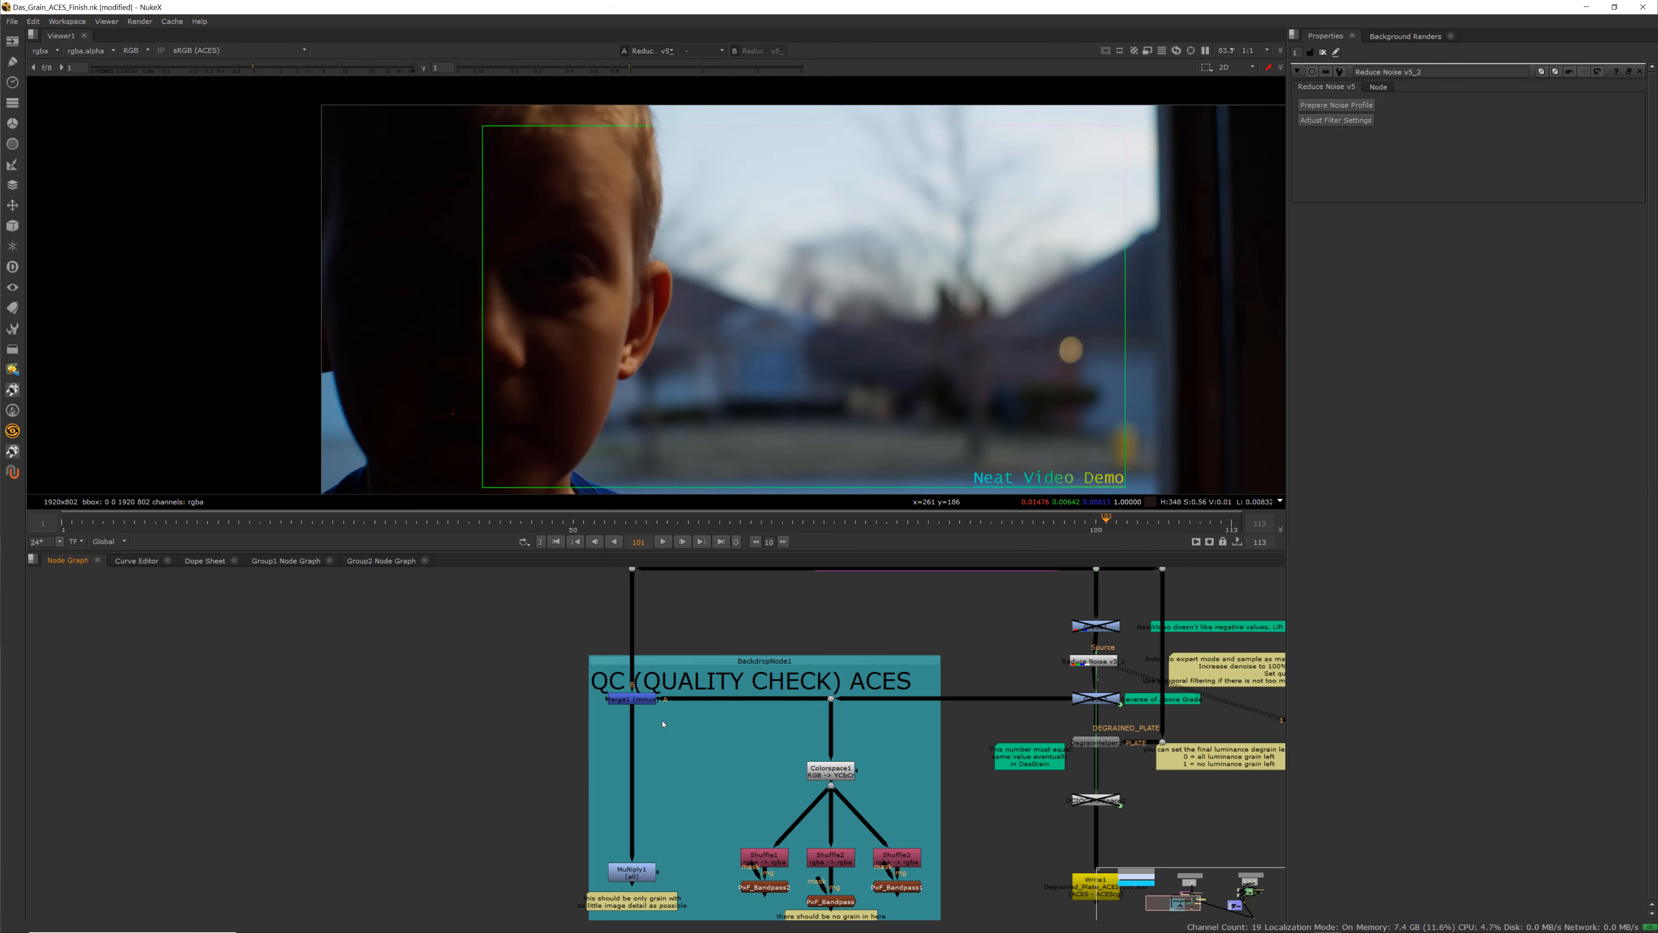
{"action": "scroll", "coordinate": [653, 709], "scroll_direction": "up", "scroll_amount": 2}
{"action": "left_click", "coordinate": [618, 683]}
{"action": "middle_click_drag", "start_coordinate": [748, 745], "coordinate": [679, 862]}
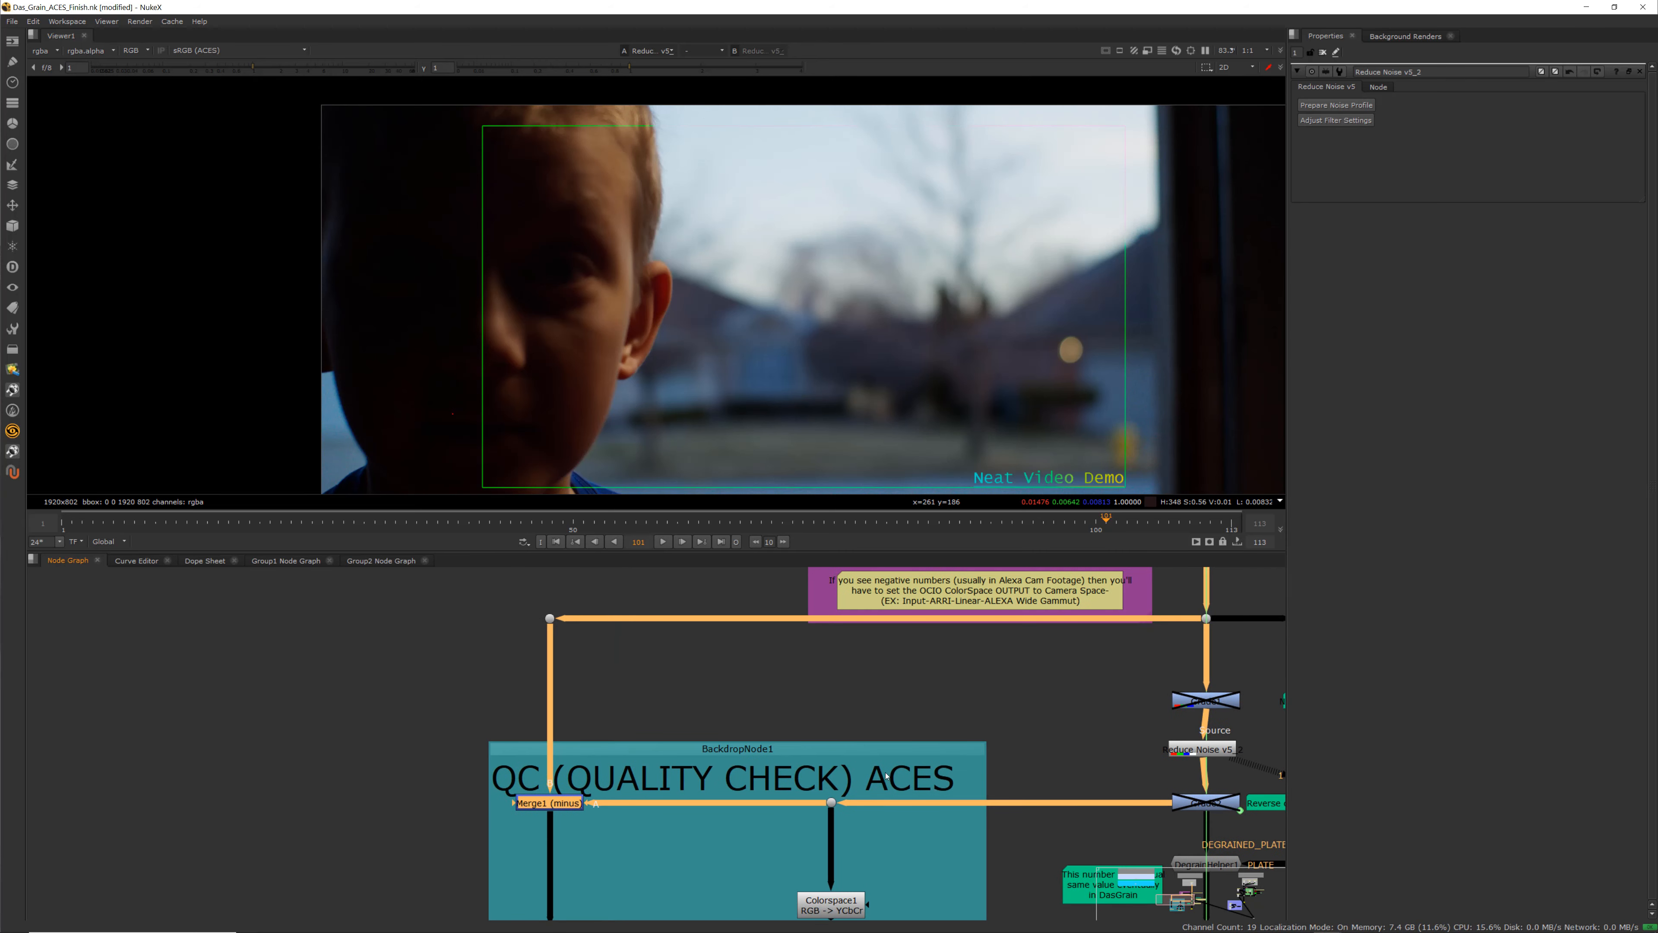
{"action": "key", "text": "1"}
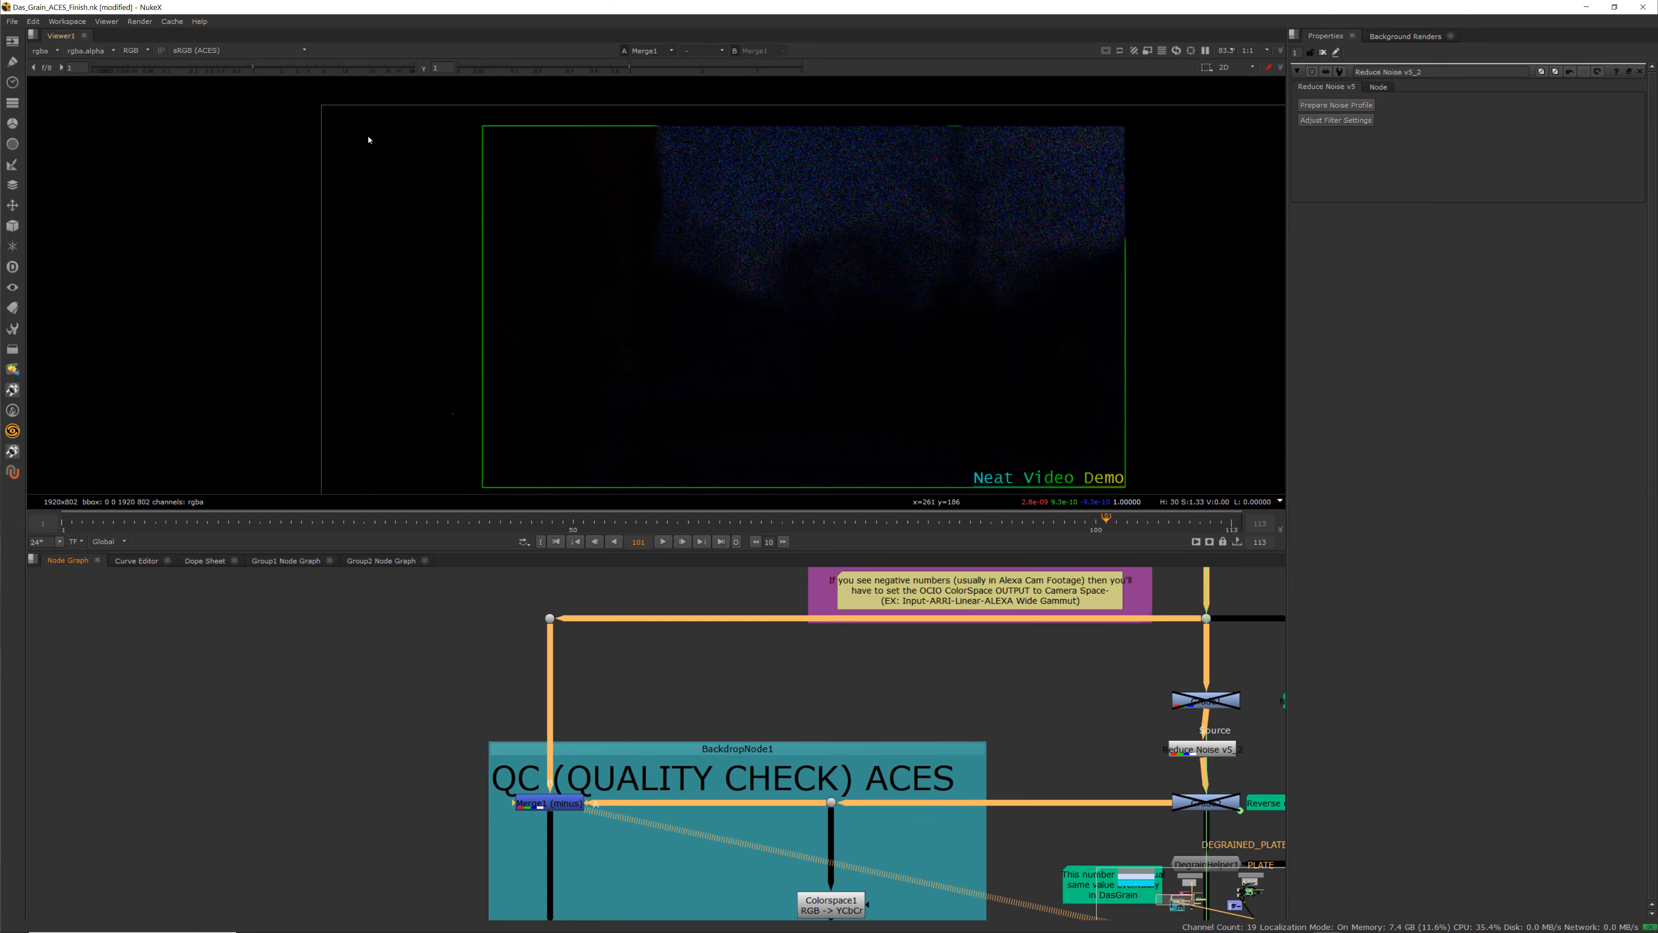
Briefly boost the viewer gain on the difference, then open the Multiply1 (all) node and view its output
{"action": "left_click_drag", "start_coordinate": [252, 67], "coordinate": [418, 72]}
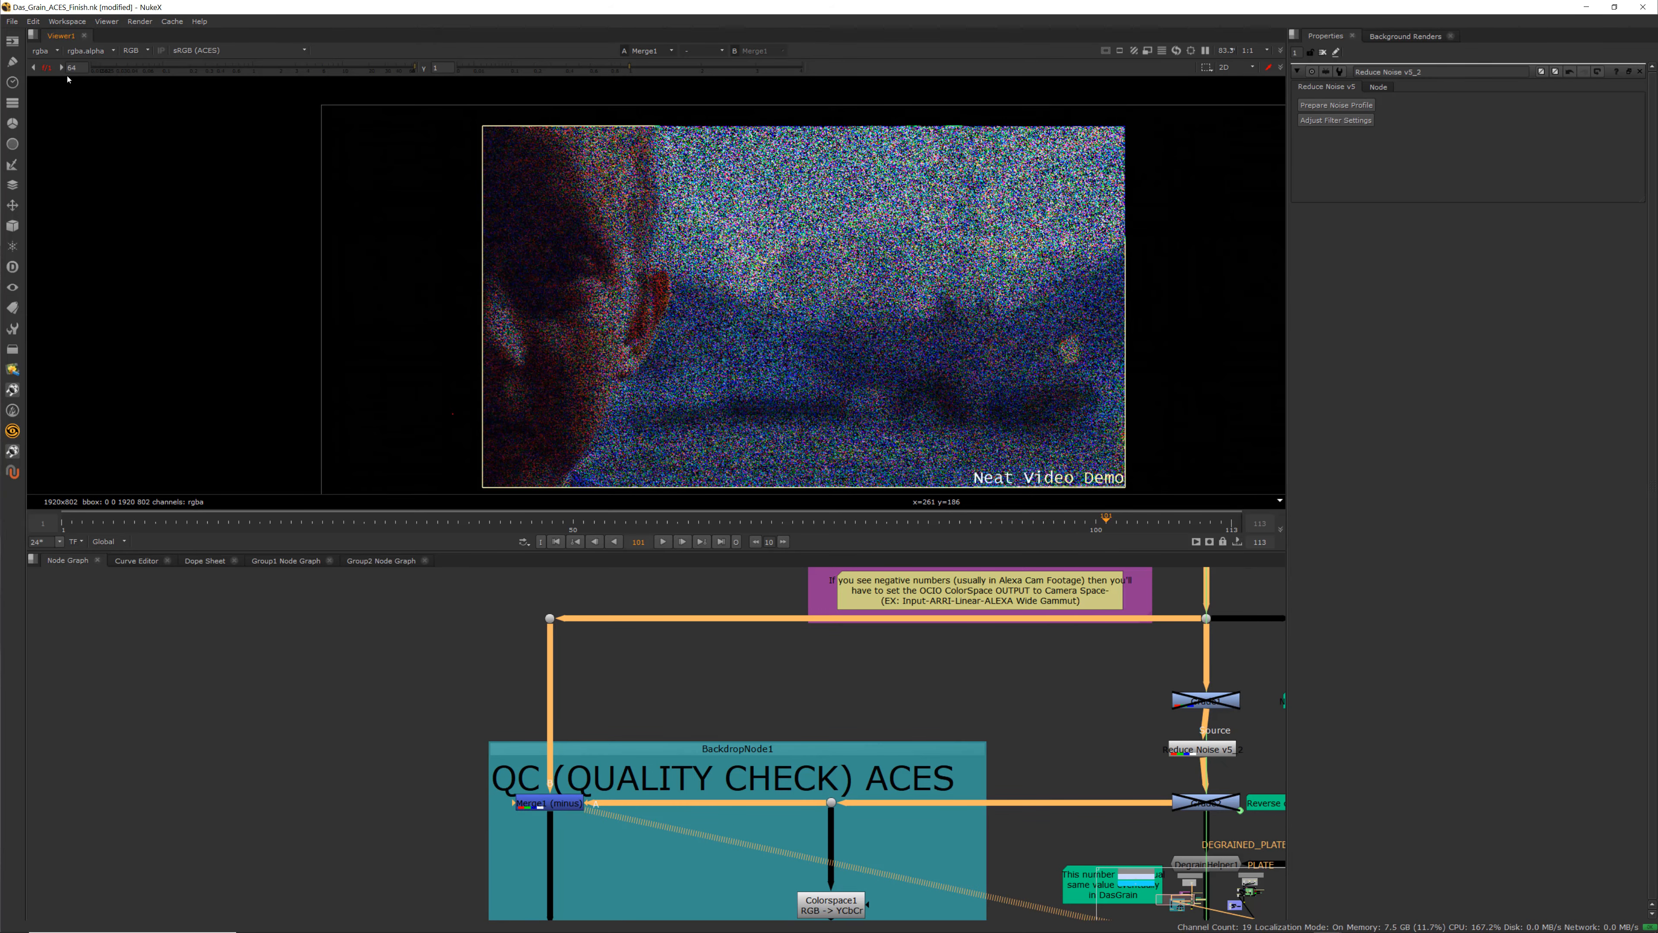
{"action": "left_click", "coordinate": [47, 68]}
{"action": "scroll", "coordinate": [514, 729], "scroll_direction": "down", "scroll_amount": 2}
{"action": "middle_click_drag", "start_coordinate": [514, 761], "coordinate": [536, 635]}
{"action": "scroll", "coordinate": [559, 801], "scroll_direction": "up", "scroll_amount": 3}
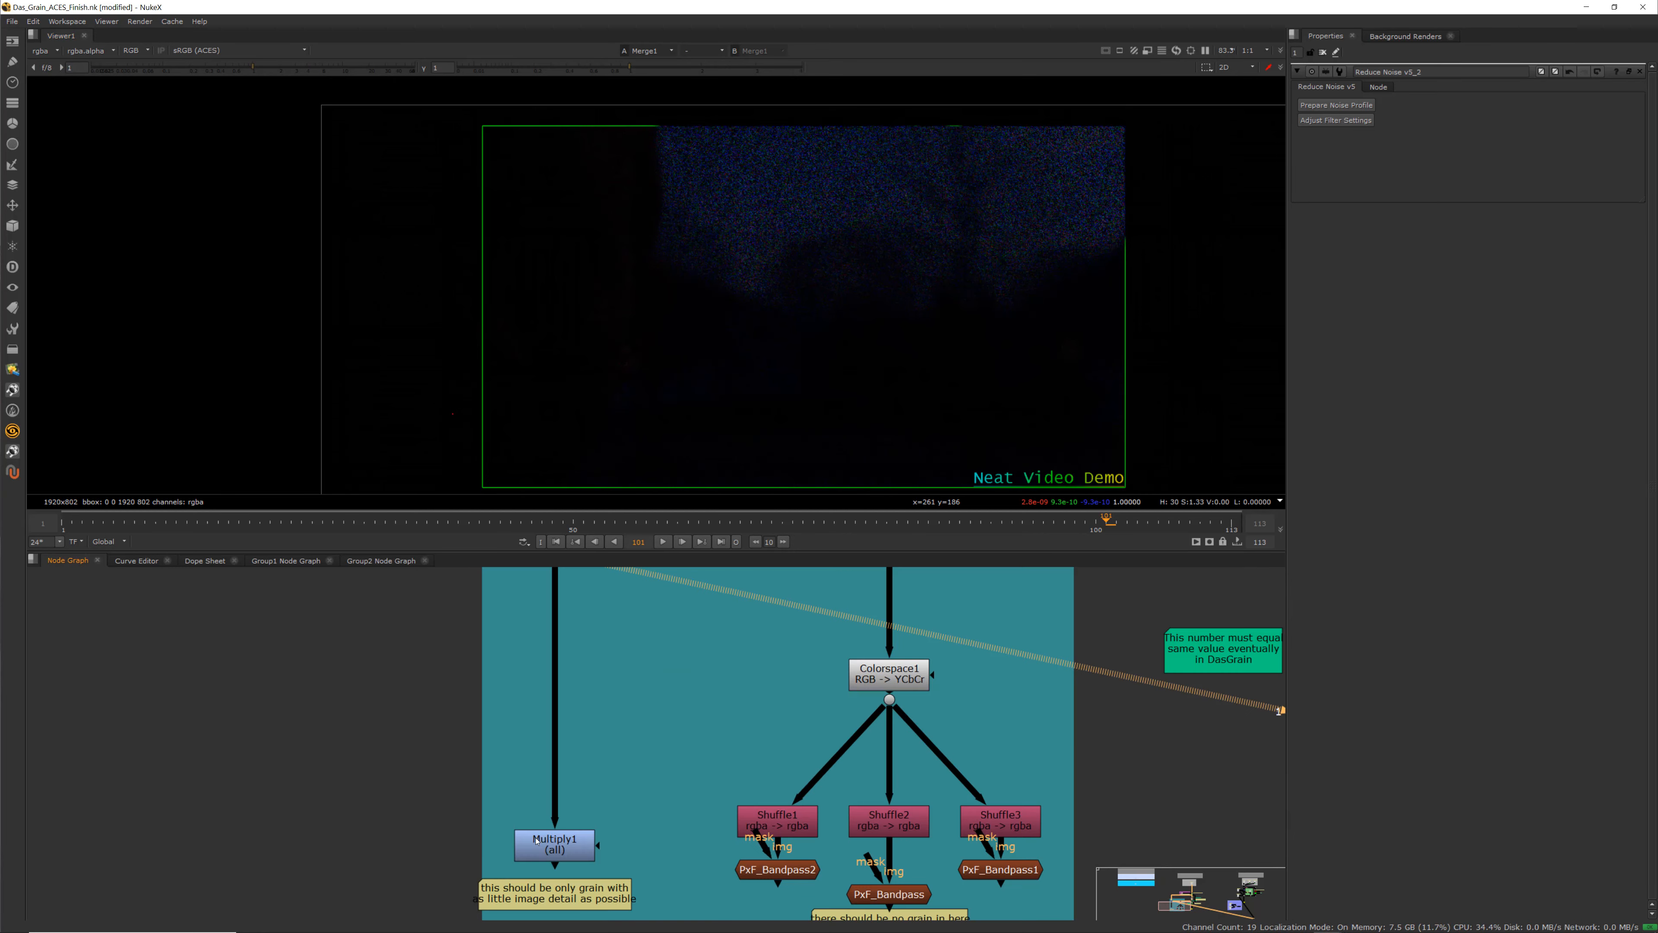
{"action": "double_click", "coordinate": [537, 841]}
{"action": "key", "text": "1"}
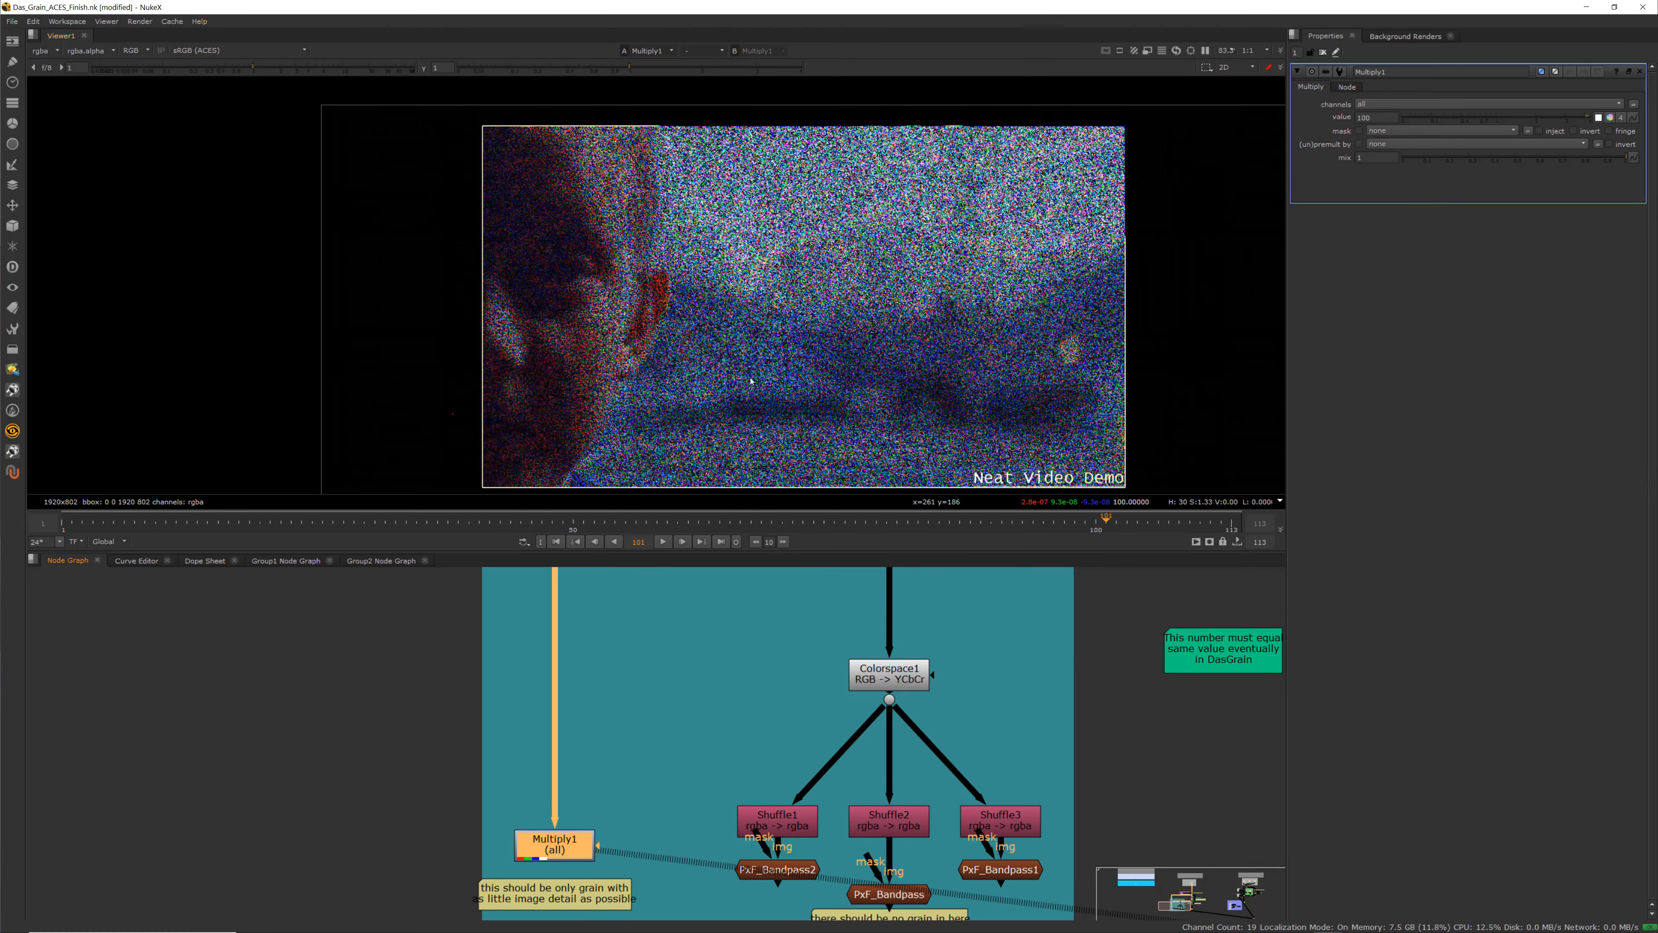
Zoom in and out on the Multiply1 grain-only output in the viewer to examine the extracted grain
{"action": "scroll", "coordinate": [587, 344], "scroll_direction": "up", "scroll_amount": 2}
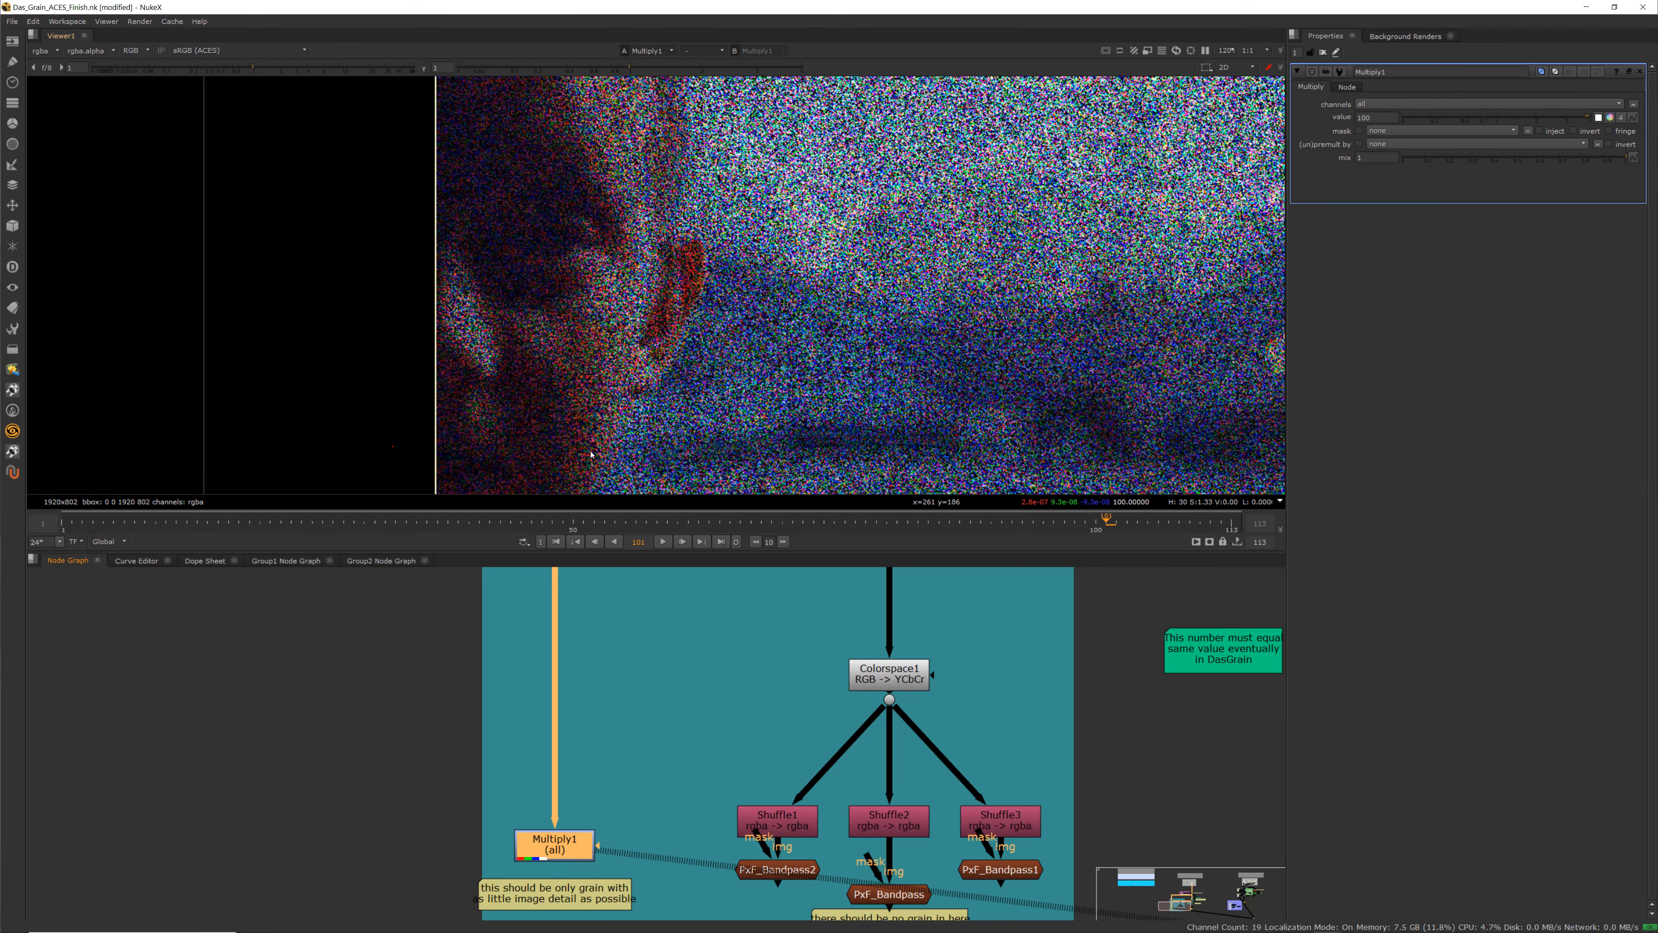
{"action": "scroll", "coordinate": [611, 321], "scroll_direction": "up", "scroll_amount": 3}
{"action": "scroll", "coordinate": [611, 321], "scroll_direction": "down", "scroll_amount": 7}
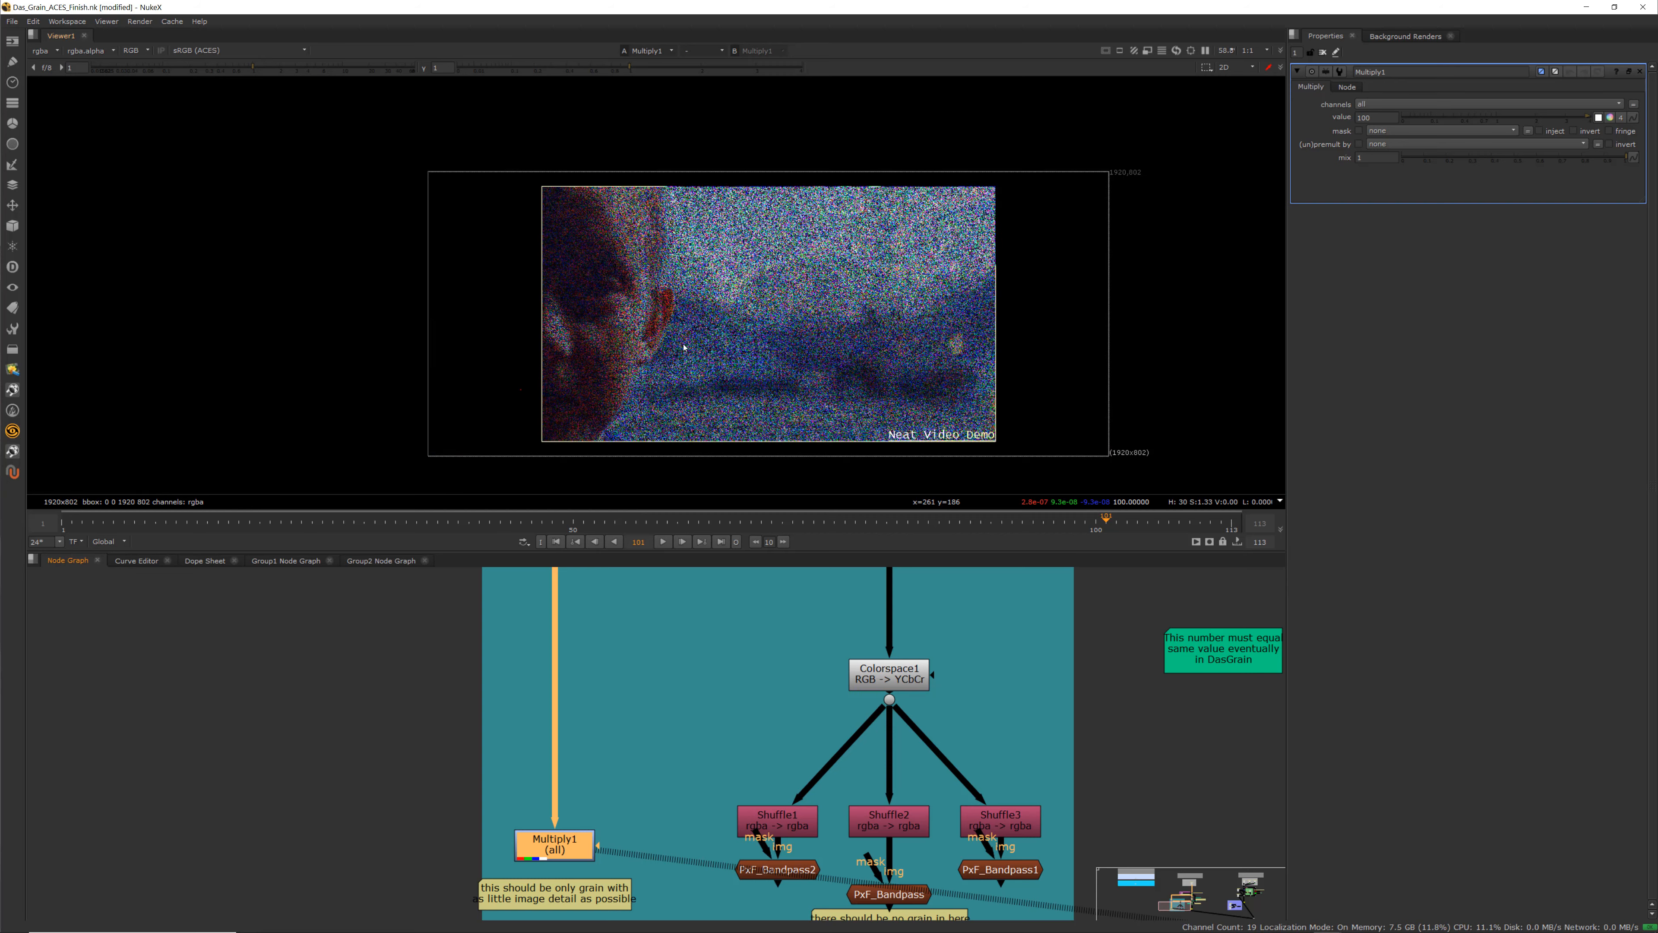
{"action": "scroll", "coordinate": [679, 386], "scroll_direction": "up", "scroll_amount": 3}
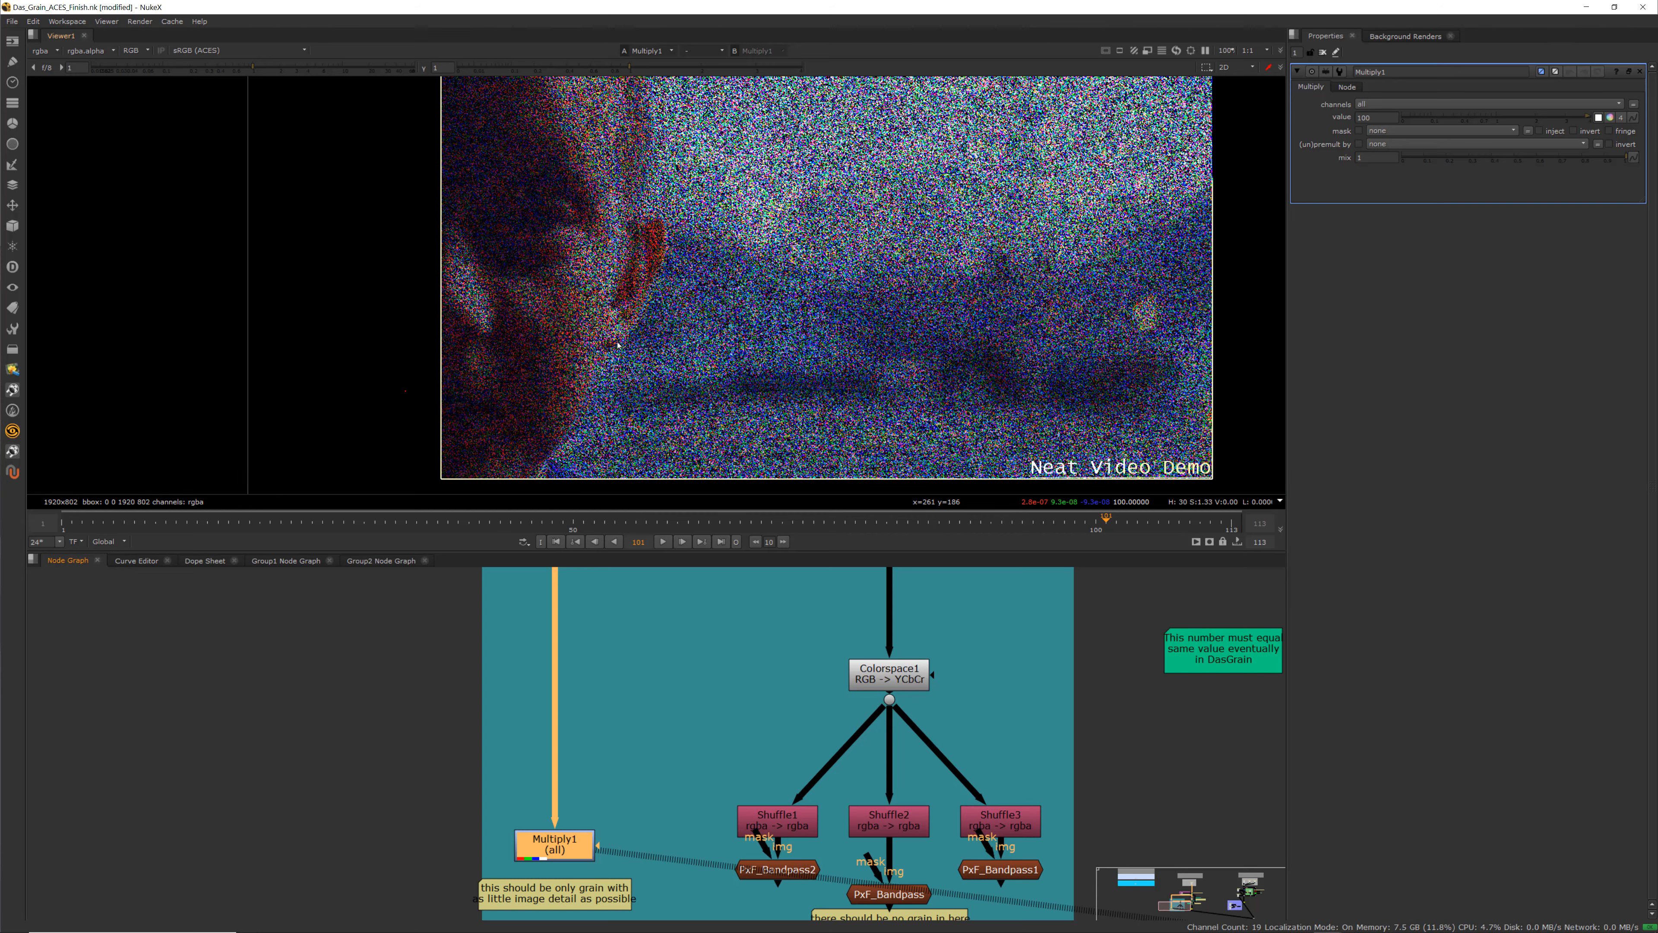
{"action": "scroll", "coordinate": [852, 334], "scroll_direction": "up", "scroll_amount": 4}
{"action": "scroll", "coordinate": [847, 323], "scroll_direction": "down", "scroll_amount": 4}
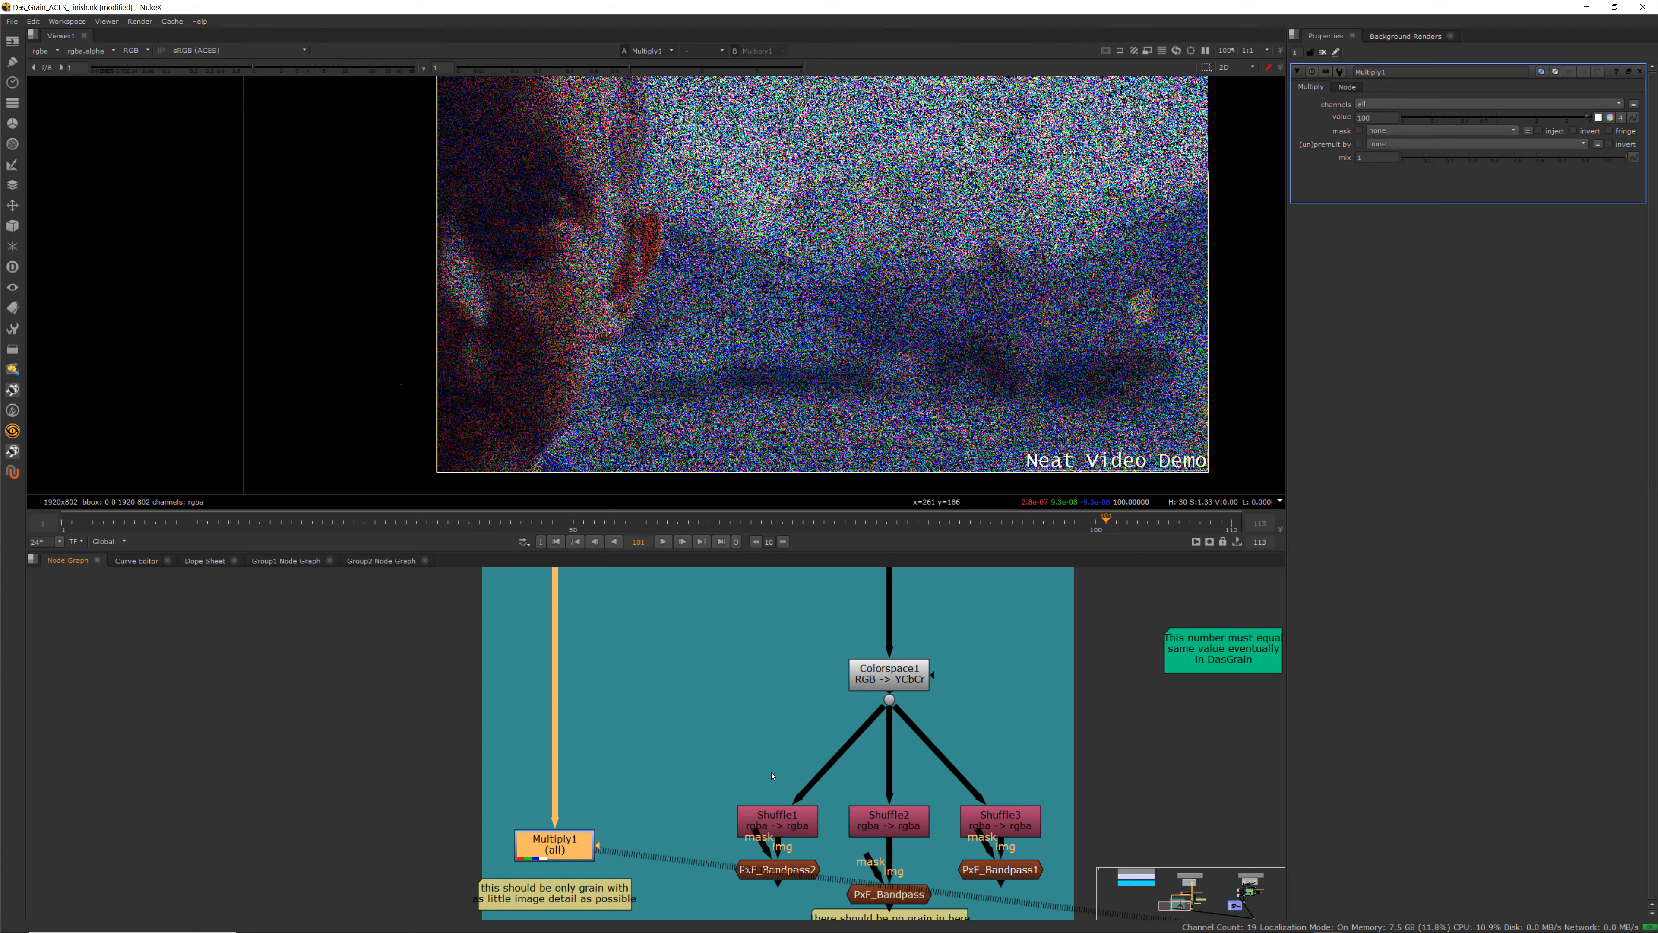
{"action": "scroll", "coordinate": [773, 778], "scroll_direction": "down", "scroll_amount": 3}
View the outputs of PxF_Bandpass2, PxF_Bandpass and PxF_Bandpass1 in turn and examine each closely in the viewer
{"action": "middle_click_drag", "start_coordinate": [774, 778], "coordinate": [716, 718]}
{"action": "scroll", "coordinate": [718, 733], "scroll_direction": "up", "scroll_amount": 3}
{"action": "left_click", "coordinate": [723, 799]}
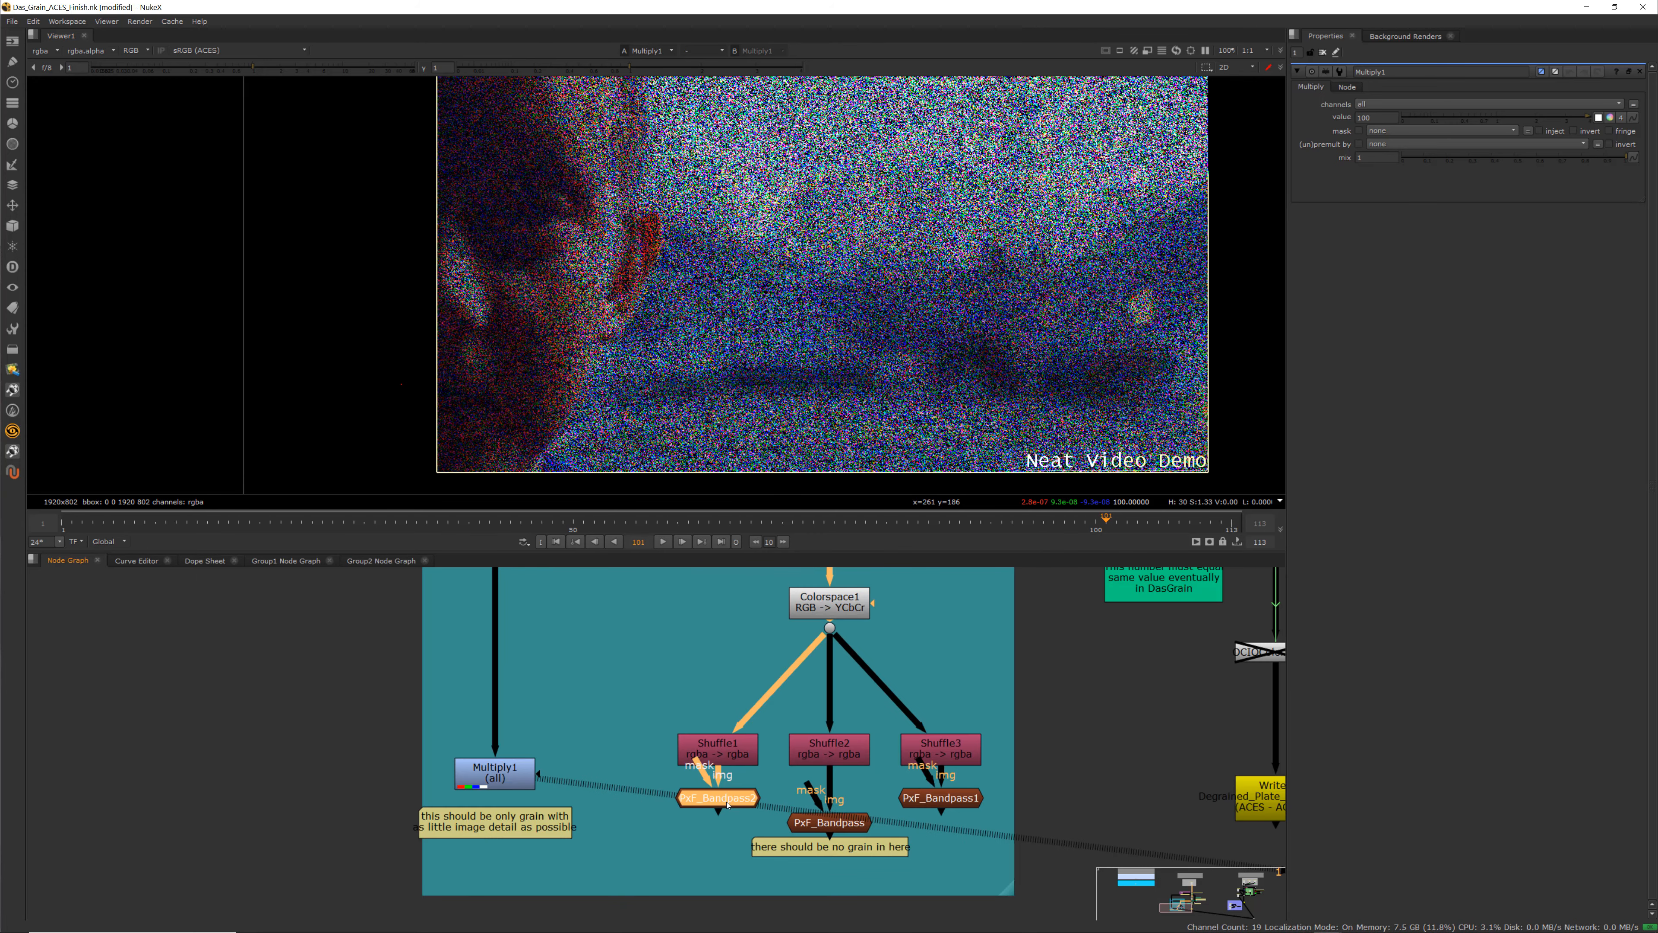
{"action": "key", "text": "1"}
{"action": "scroll", "coordinate": [786, 333], "scroll_direction": "down", "scroll_amount": 2}
{"action": "middle_click_drag", "start_coordinate": [786, 334], "coordinate": [766, 364]}
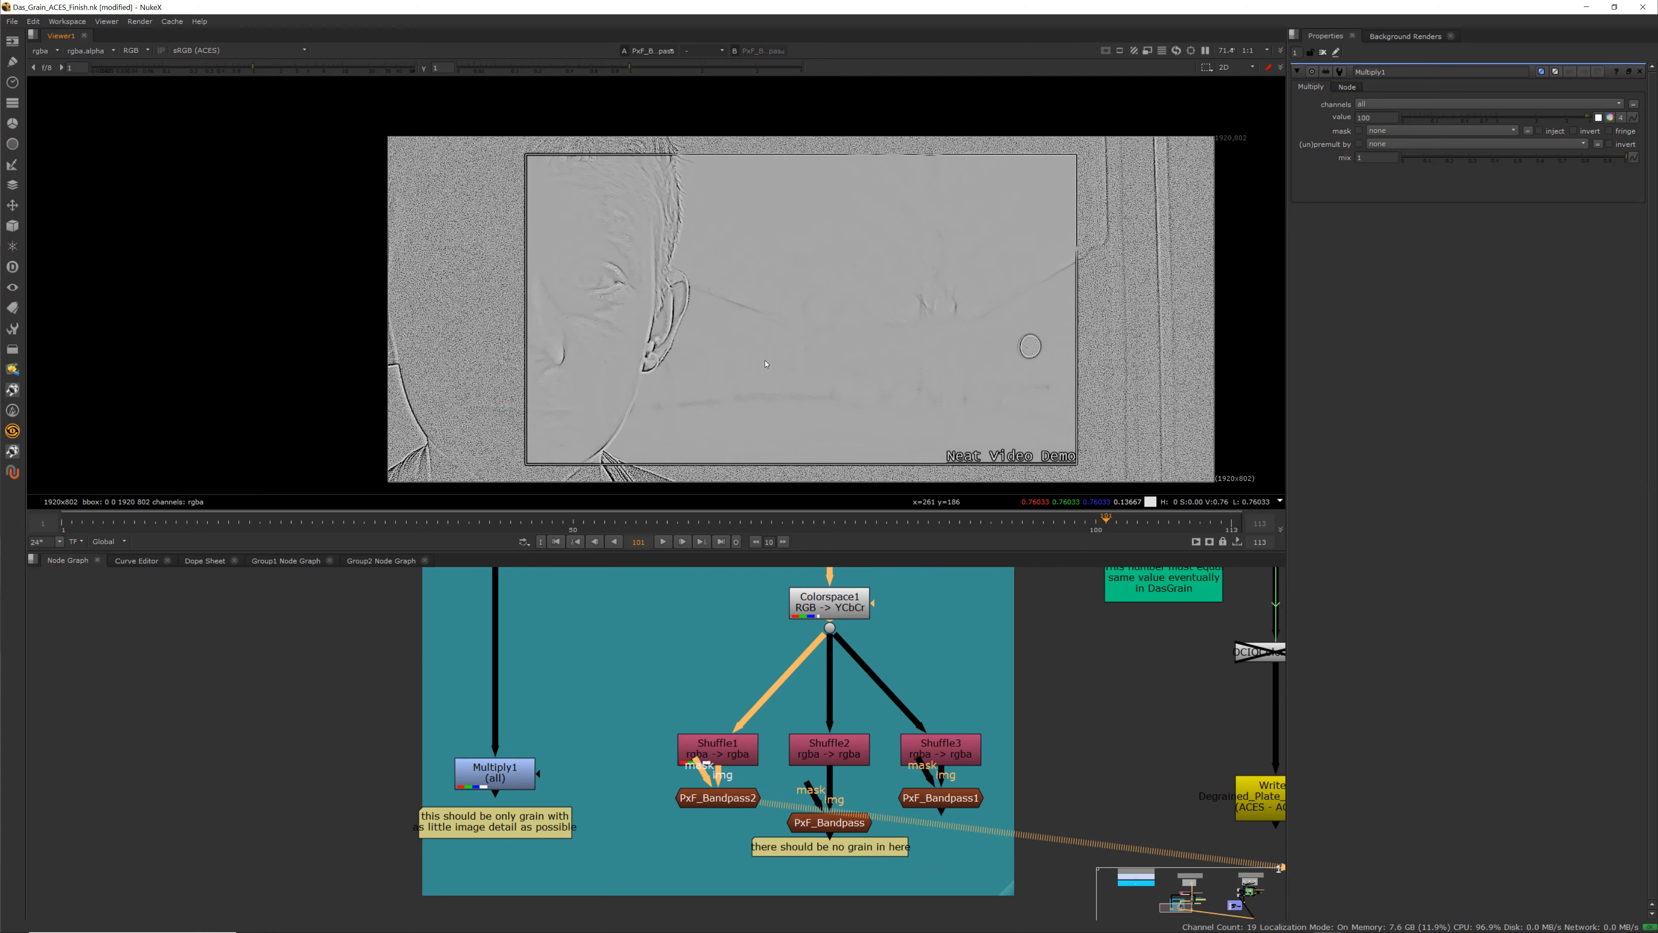
{"action": "left_click", "coordinate": [845, 828]}
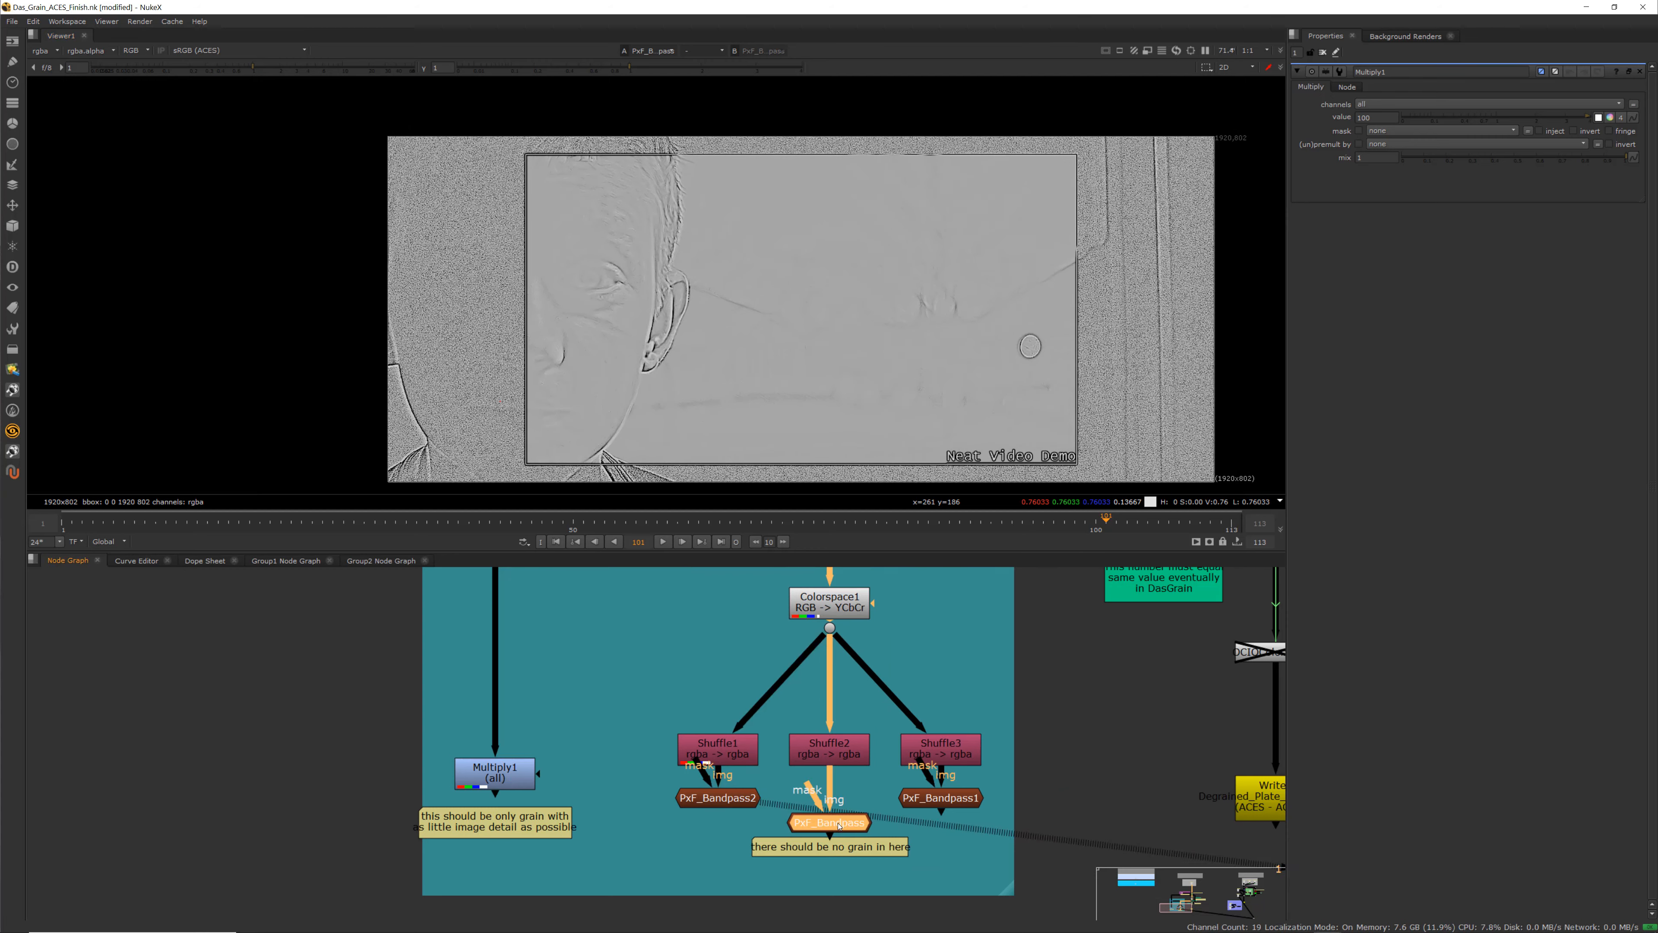
{"action": "key", "text": "1"}
{"action": "left_click", "coordinate": [938, 799]}
{"action": "key", "text": "1"}
{"action": "scroll", "coordinate": [603, 308], "scroll_direction": "up", "scroll_amount": 5}
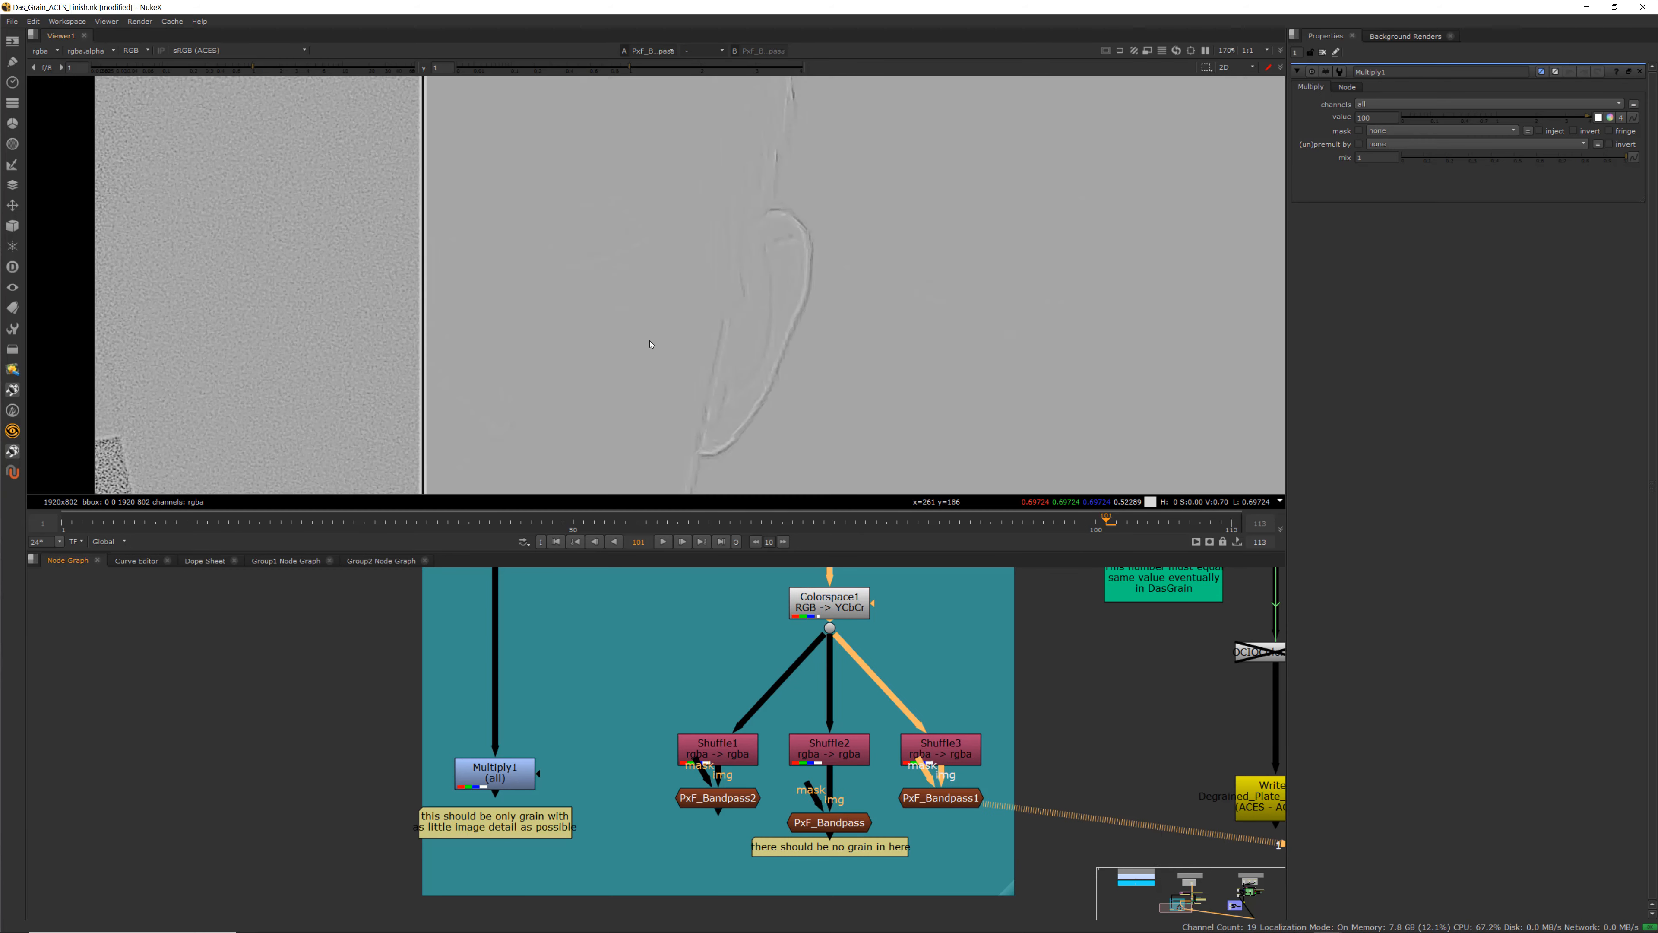
{"action": "middle_click_drag", "start_coordinate": [653, 385], "coordinate": [632, 160]}
{"action": "scroll", "coordinate": [799, 395], "scroll_direction": "down", "scroll_amount": 3}
{"action": "middle_click_drag", "start_coordinate": [923, 354], "coordinate": [670, 397]}
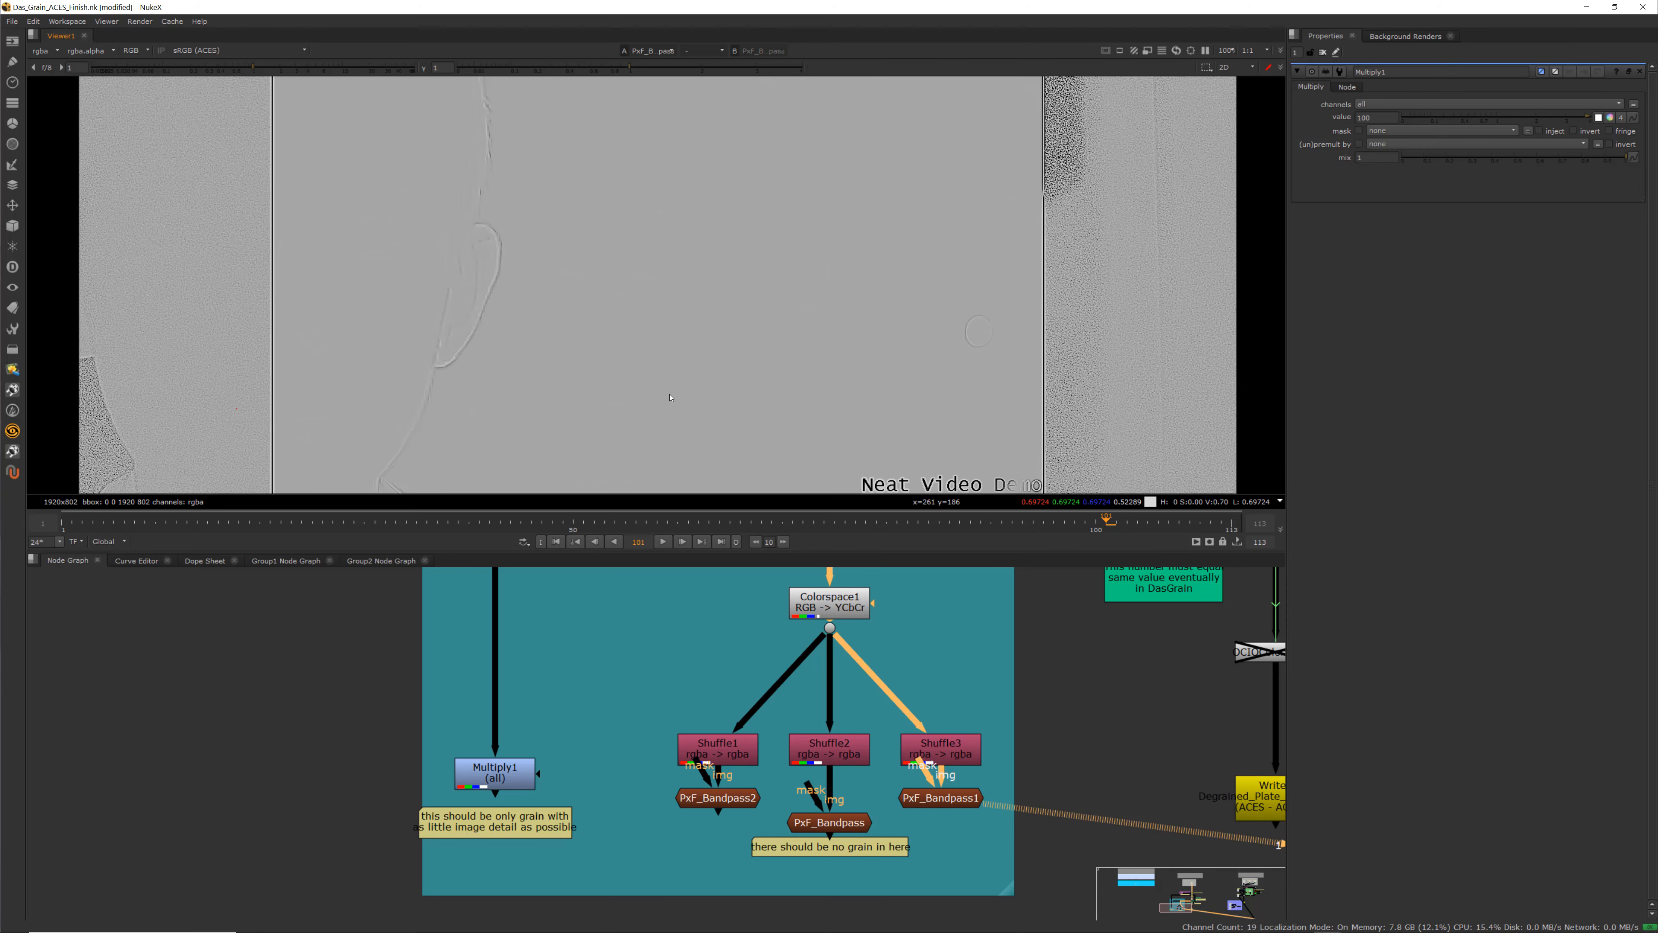
{"action": "scroll", "coordinate": [828, 759], "scroll_direction": "down", "scroll_amount": 4}
{"action": "scroll", "coordinate": [842, 836], "scroll_direction": "up", "scroll_amount": 6}
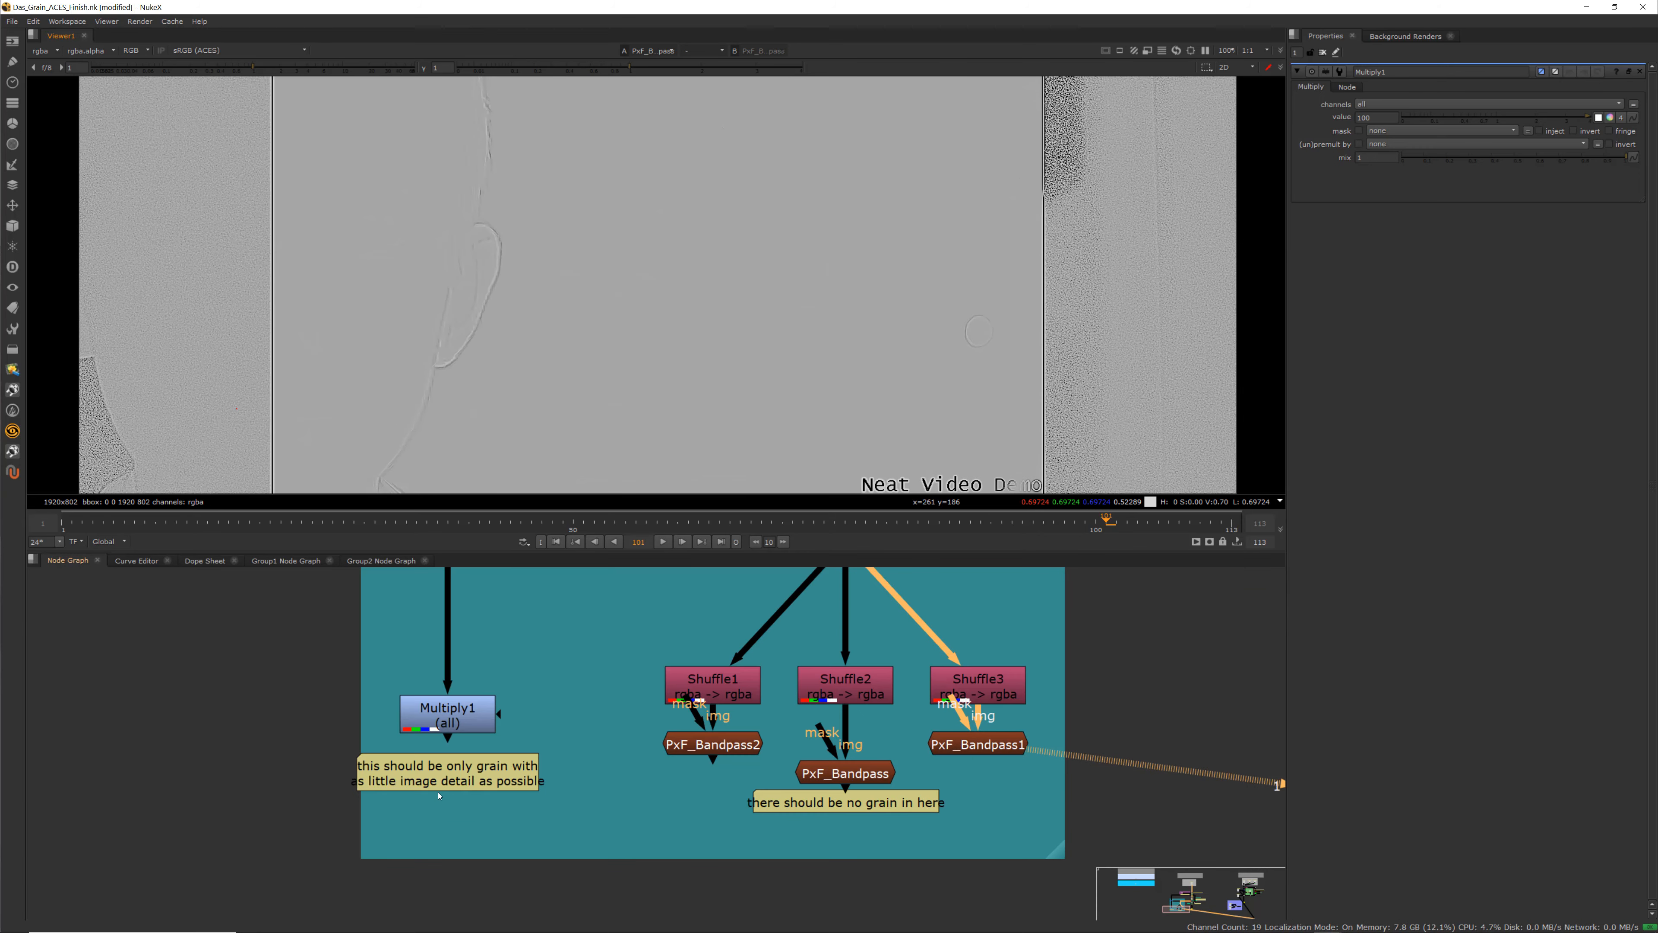
{"action": "scroll", "coordinate": [622, 783], "scroll_direction": "down", "scroll_amount": 5}
{"action": "scroll", "coordinate": [841, 739], "scroll_direction": "up", "scroll_amount": 5}
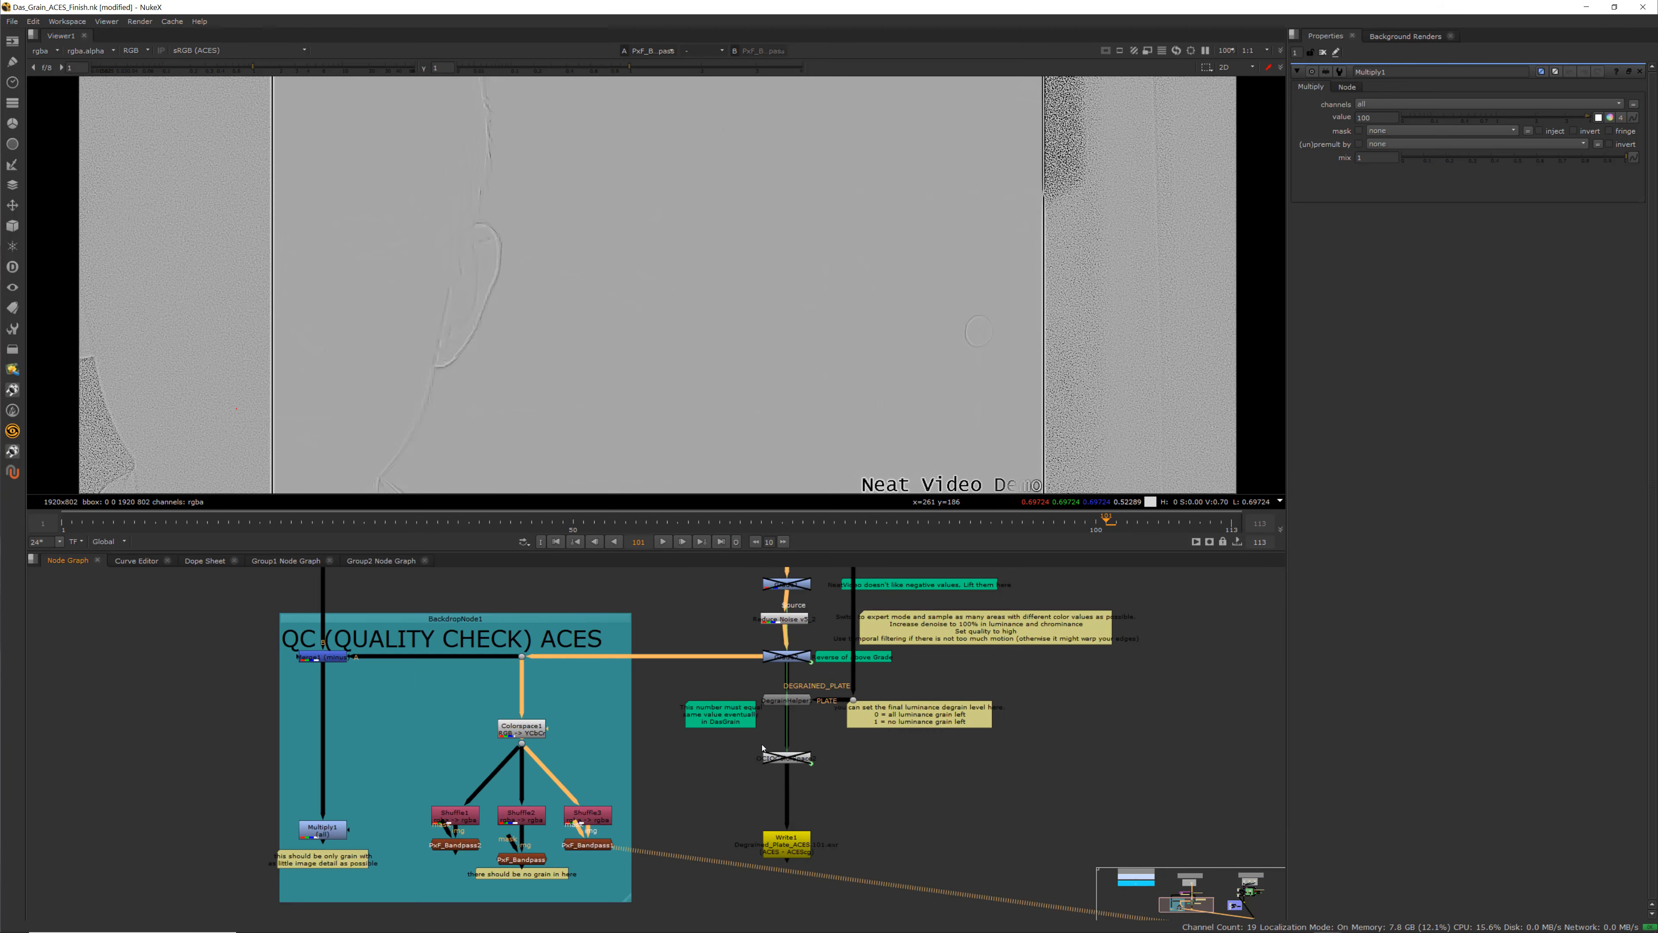
Open the DegrainHelper1 node's properties and view its degrained output
{"action": "left_click", "coordinate": [785, 682]}
{"action": "scroll", "coordinate": [788, 676], "scroll_direction": "up", "scroll_amount": 2}
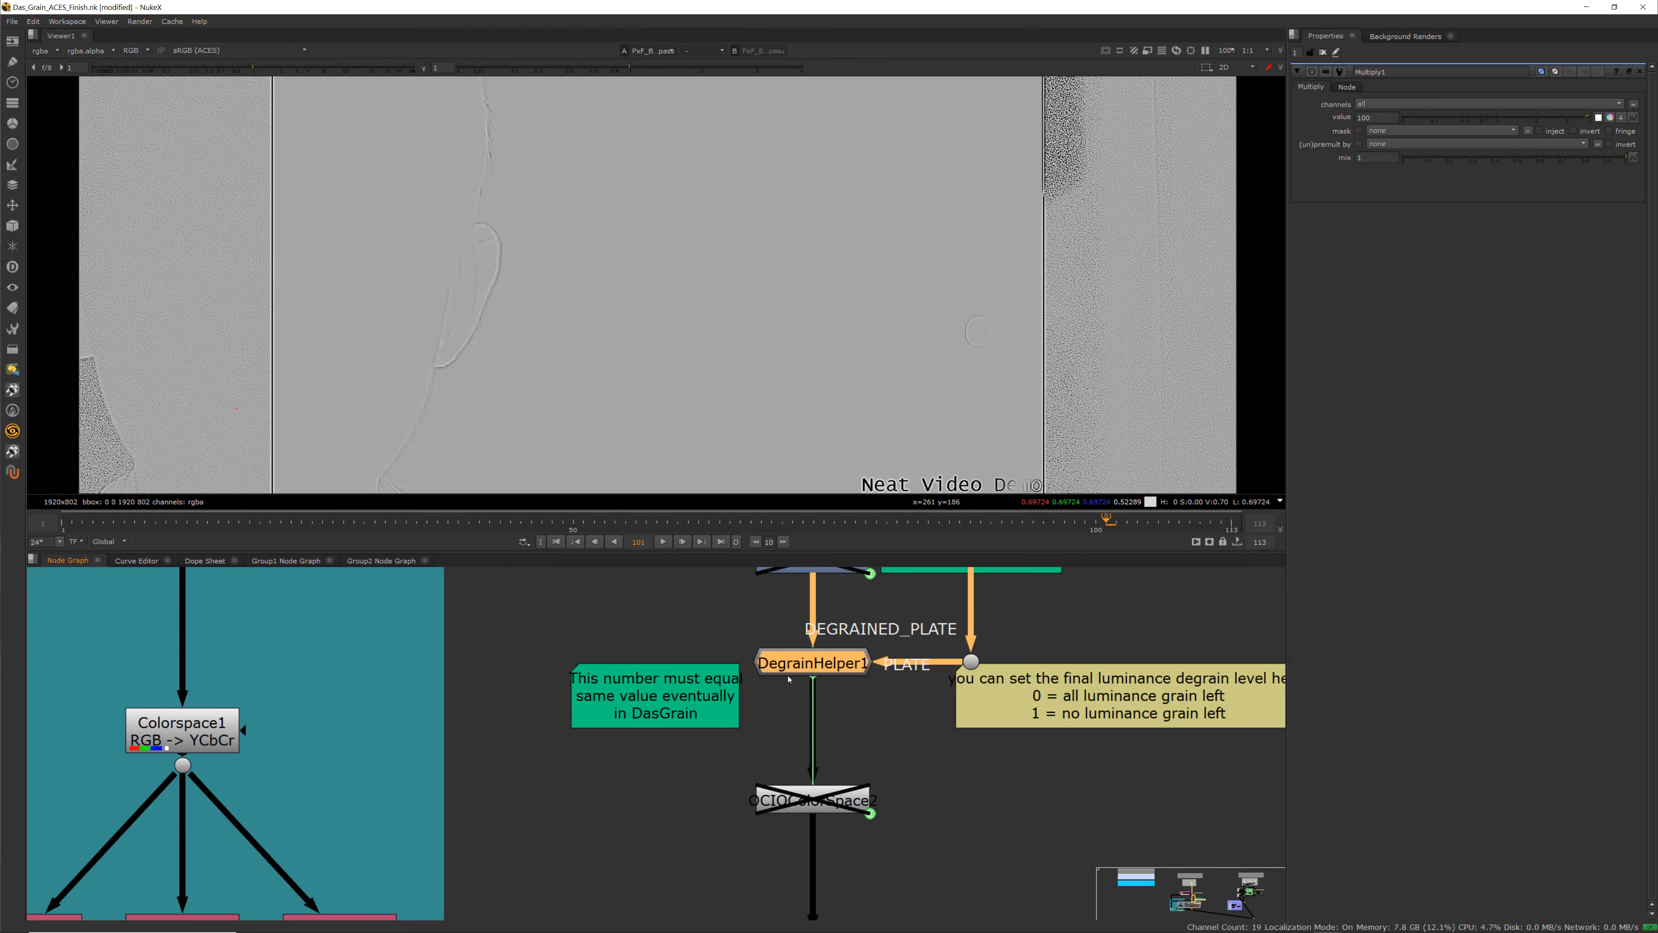
{"action": "left_click_drag", "start_coordinate": [715, 694], "coordinate": [706, 671]}
{"action": "scroll", "coordinate": [749, 711], "scroll_direction": "up", "scroll_amount": 2}
{"action": "mouse_move", "coordinate": [745, 748]}
{"action": "middle_mouse_down"}
{"action": "mouse_move", "coordinate": [737, 792]}
{"action": "mouse_move", "coordinate": [748, 748]}
{"action": "middle_mouse_up"}
{"action": "scroll", "coordinate": [737, 792], "scroll_direction": "down", "scroll_amount": 2}
{"action": "left_click_drag", "start_coordinate": [692, 696], "coordinate": [702, 692]}
{"action": "scroll", "coordinate": [702, 727], "scroll_direction": "up", "scroll_amount": 1}
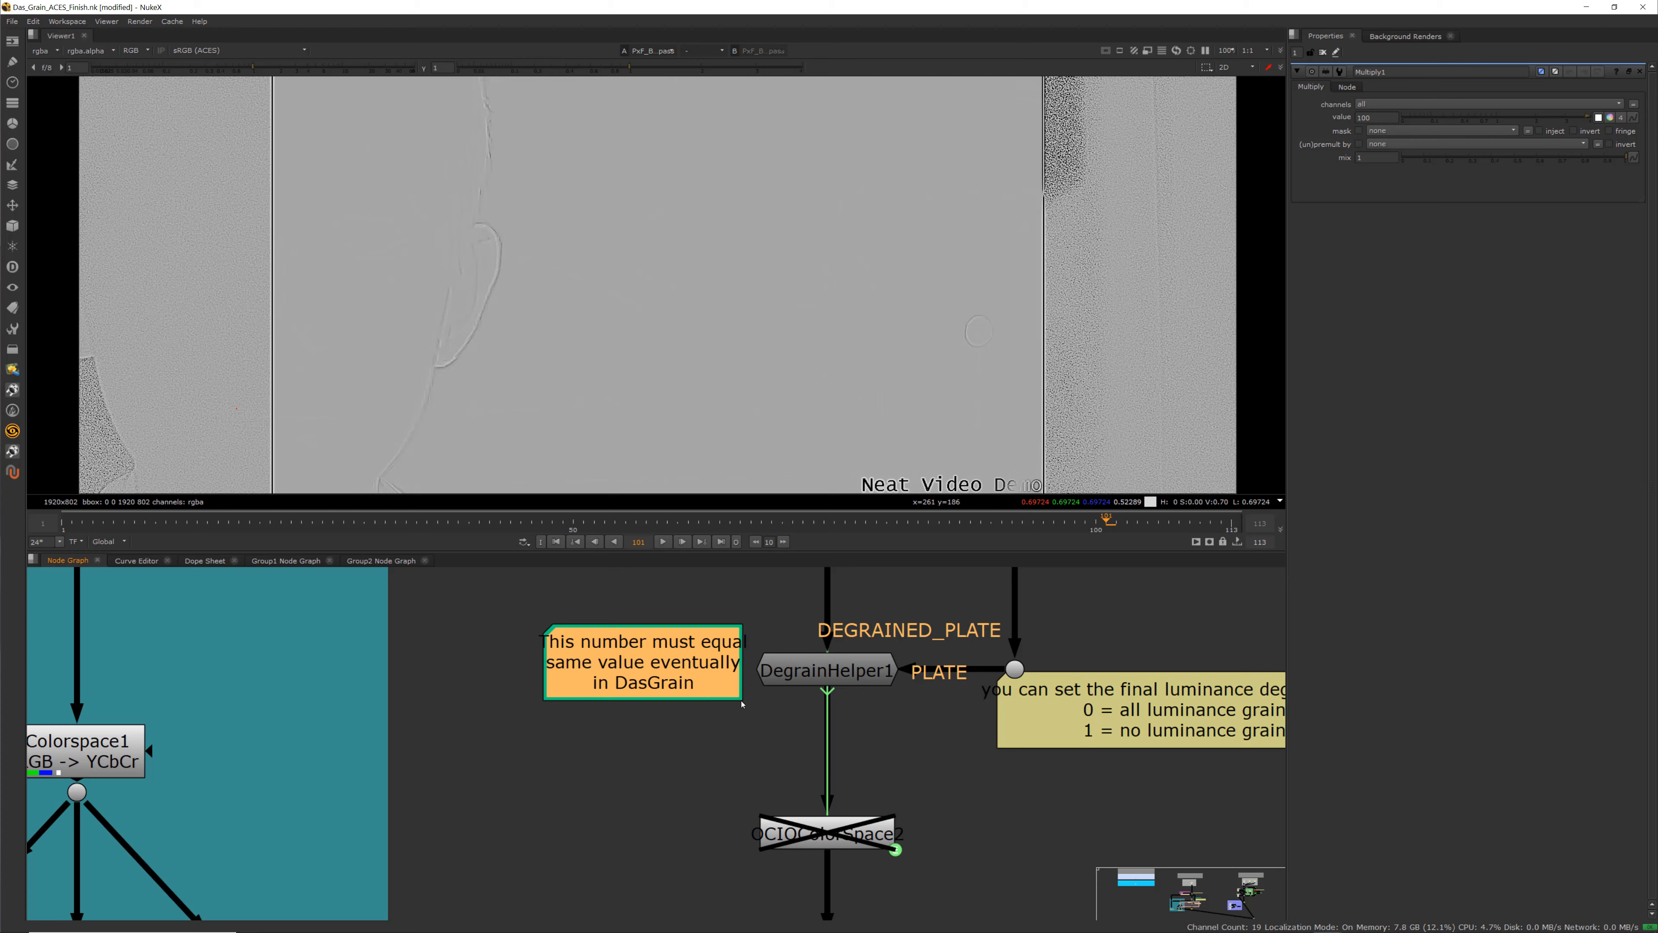
{"action": "double_click", "coordinate": [824, 669]}
{"action": "key", "text": "1"}
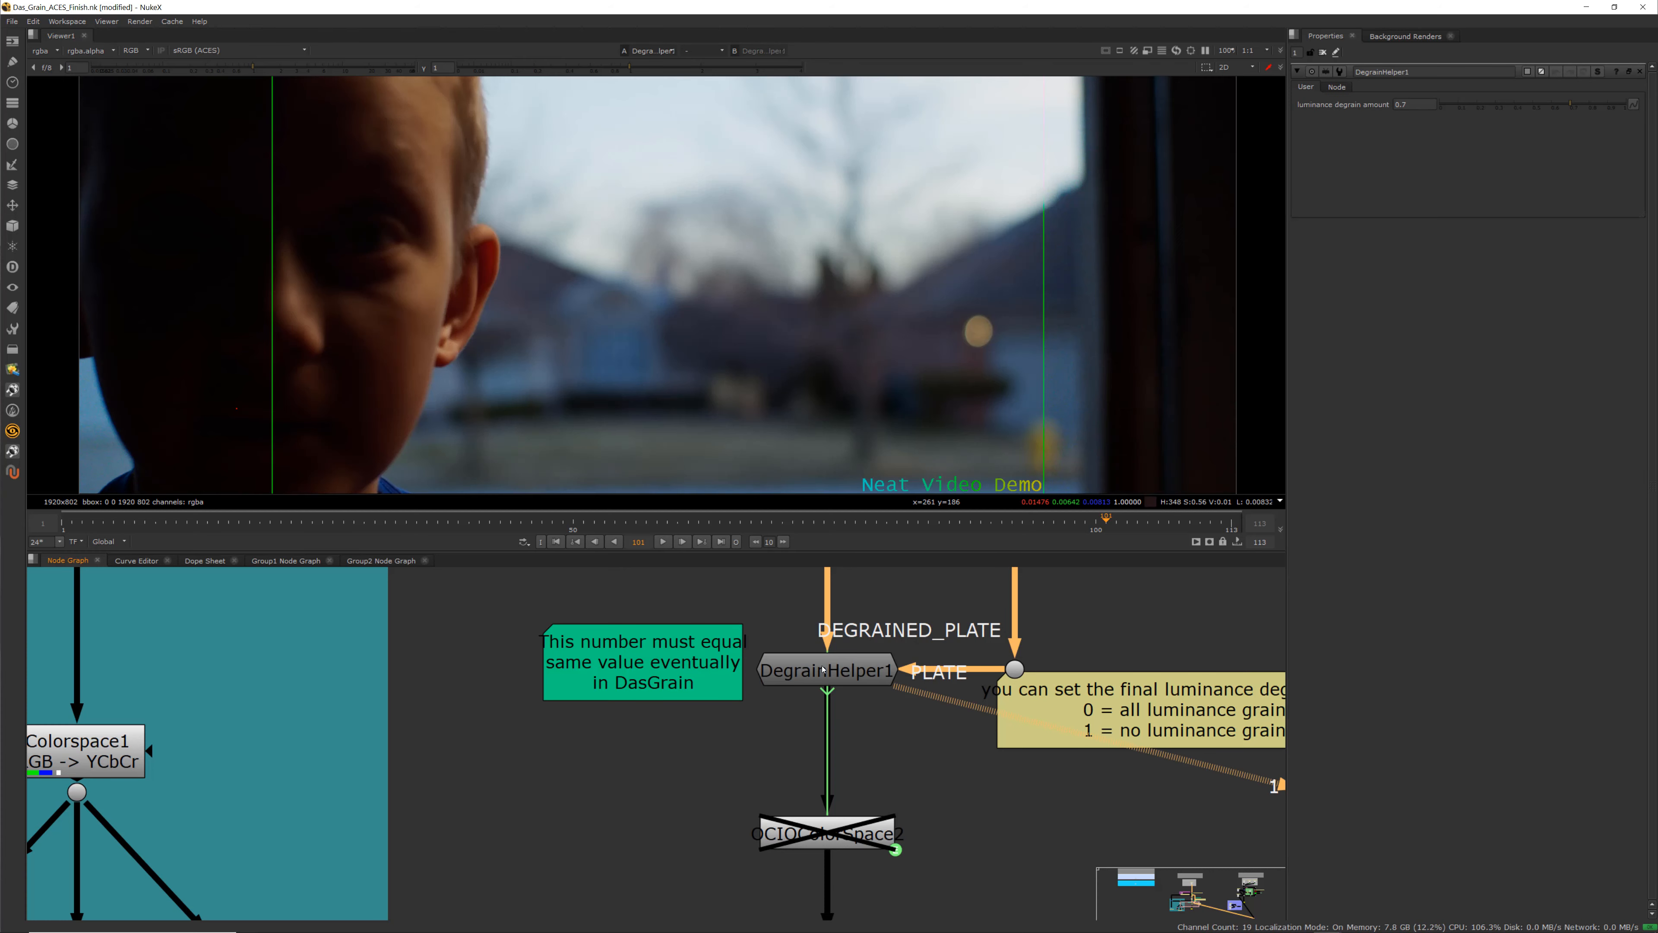
Zoom into the degrained plate in the viewer to inspect the remaining grain on the face and background
{"action": "scroll", "coordinate": [477, 353], "scroll_direction": "down", "scroll_amount": 2}
{"action": "scroll", "coordinate": [547, 349], "scroll_direction": "up", "scroll_amount": 5}
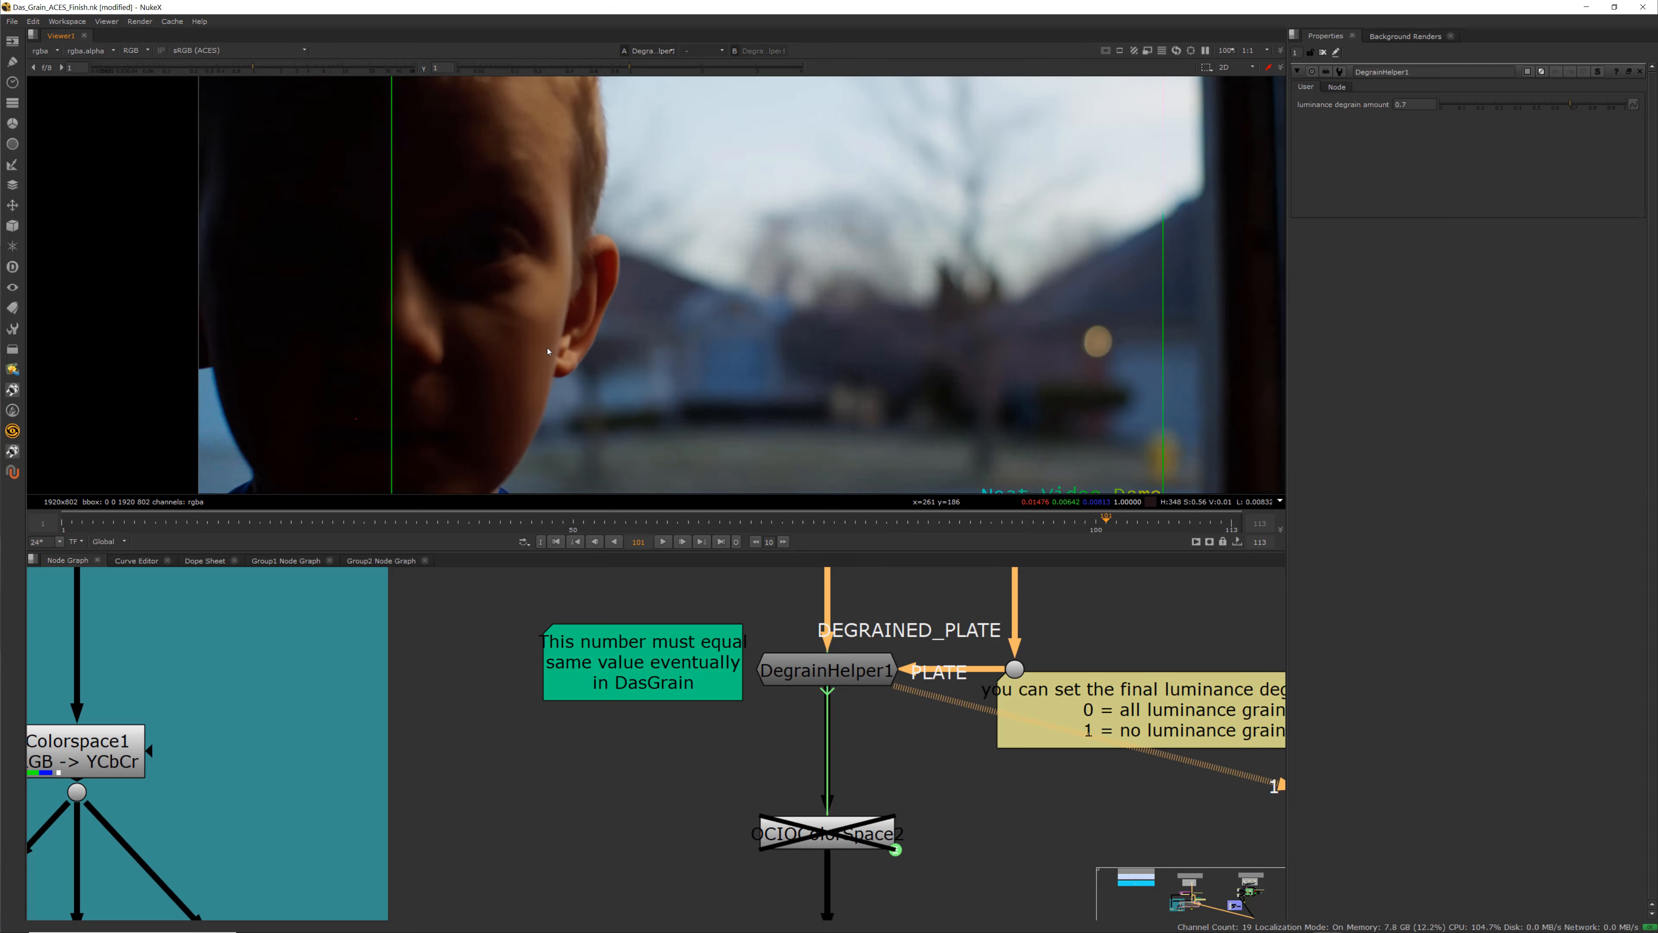
{"action": "scroll", "coordinate": [548, 350], "scroll_direction": "down", "scroll_amount": 2}
{"action": "left_click", "coordinate": [821, 660]}
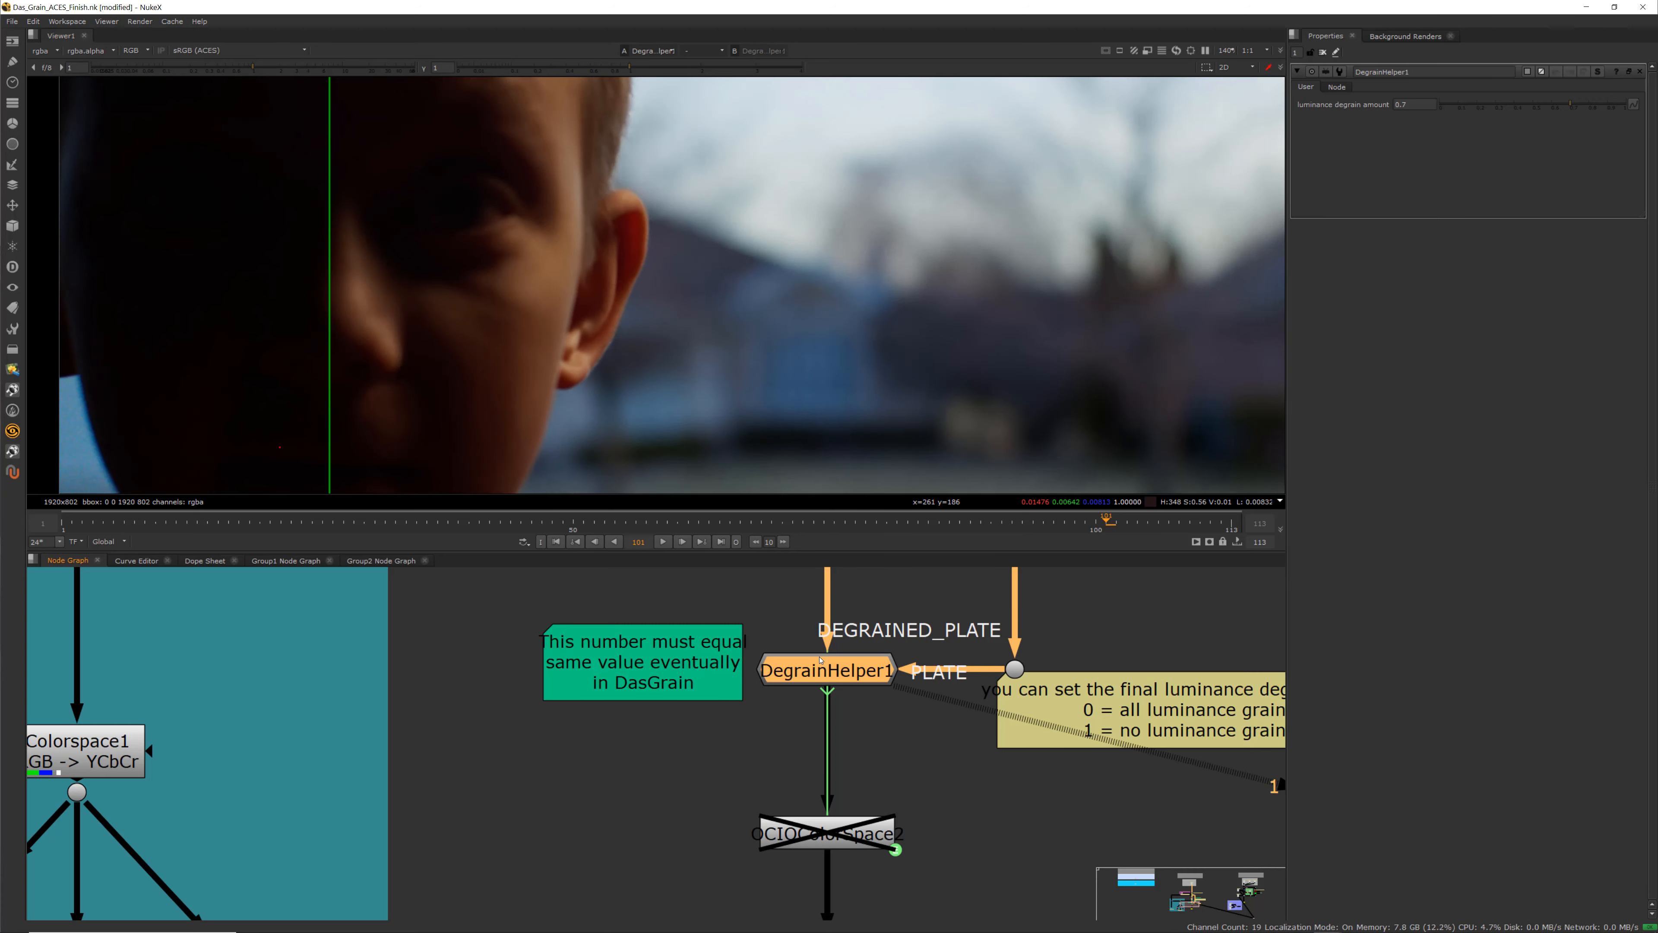
{"action": "scroll", "coordinate": [512, 390], "scroll_direction": "up", "scroll_amount": 2}
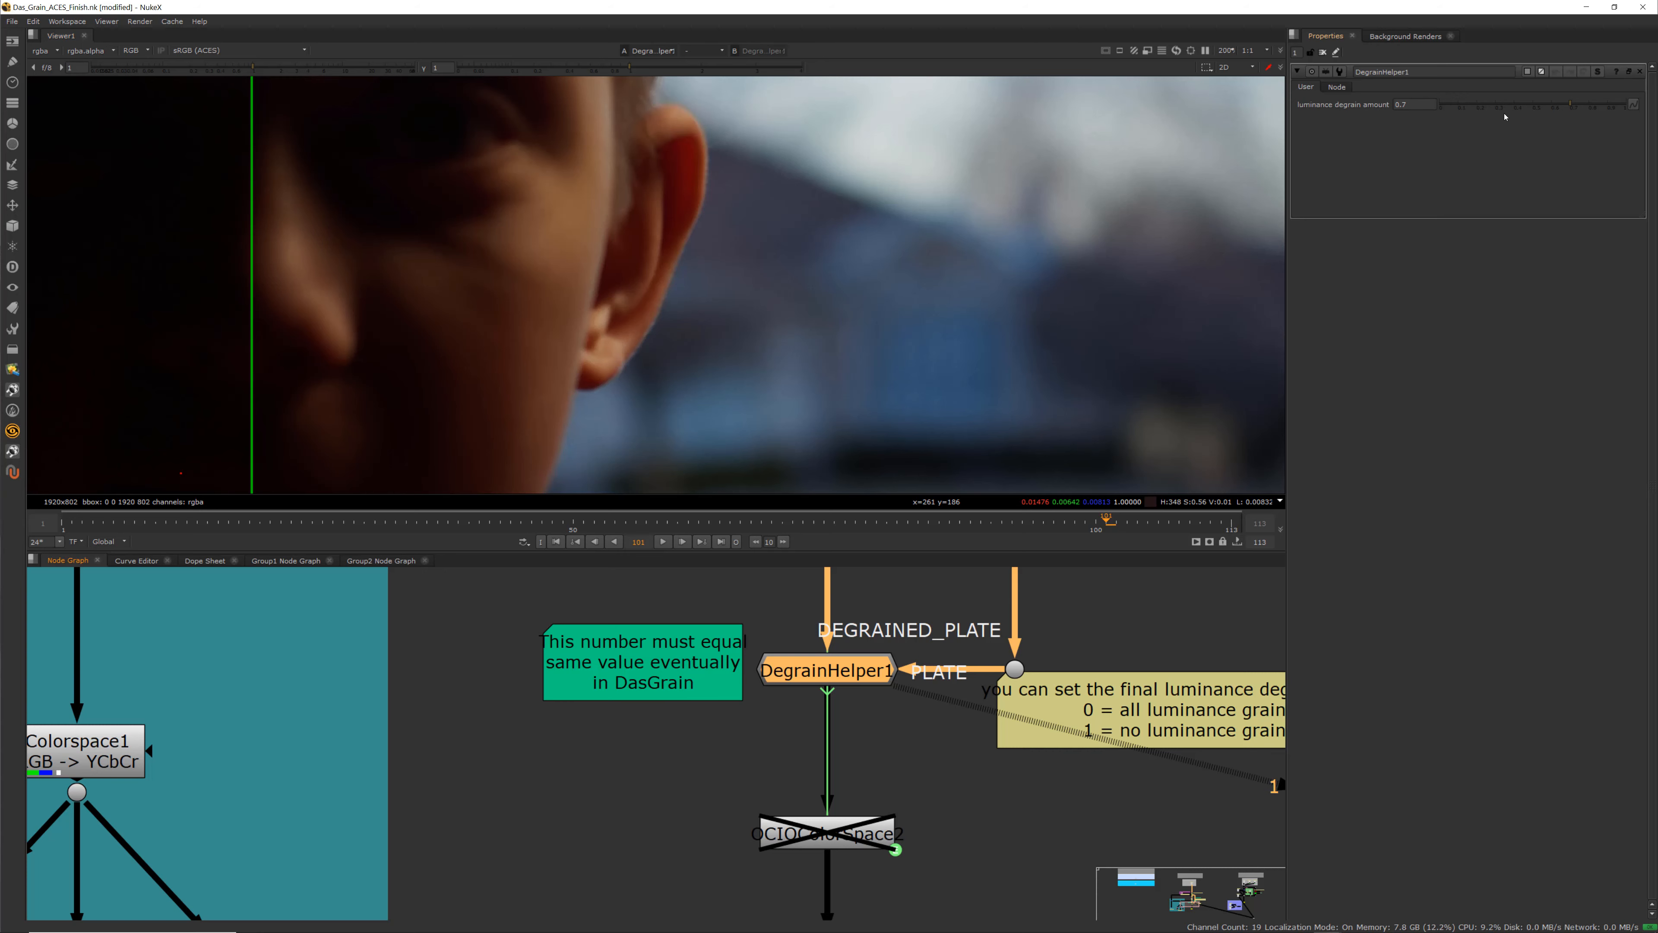
{"action": "scroll", "coordinate": [846, 691], "scroll_direction": "down", "scroll_amount": 5}
{"action": "scroll", "coordinate": [876, 733], "scroll_direction": "up", "scroll_amount": 5}
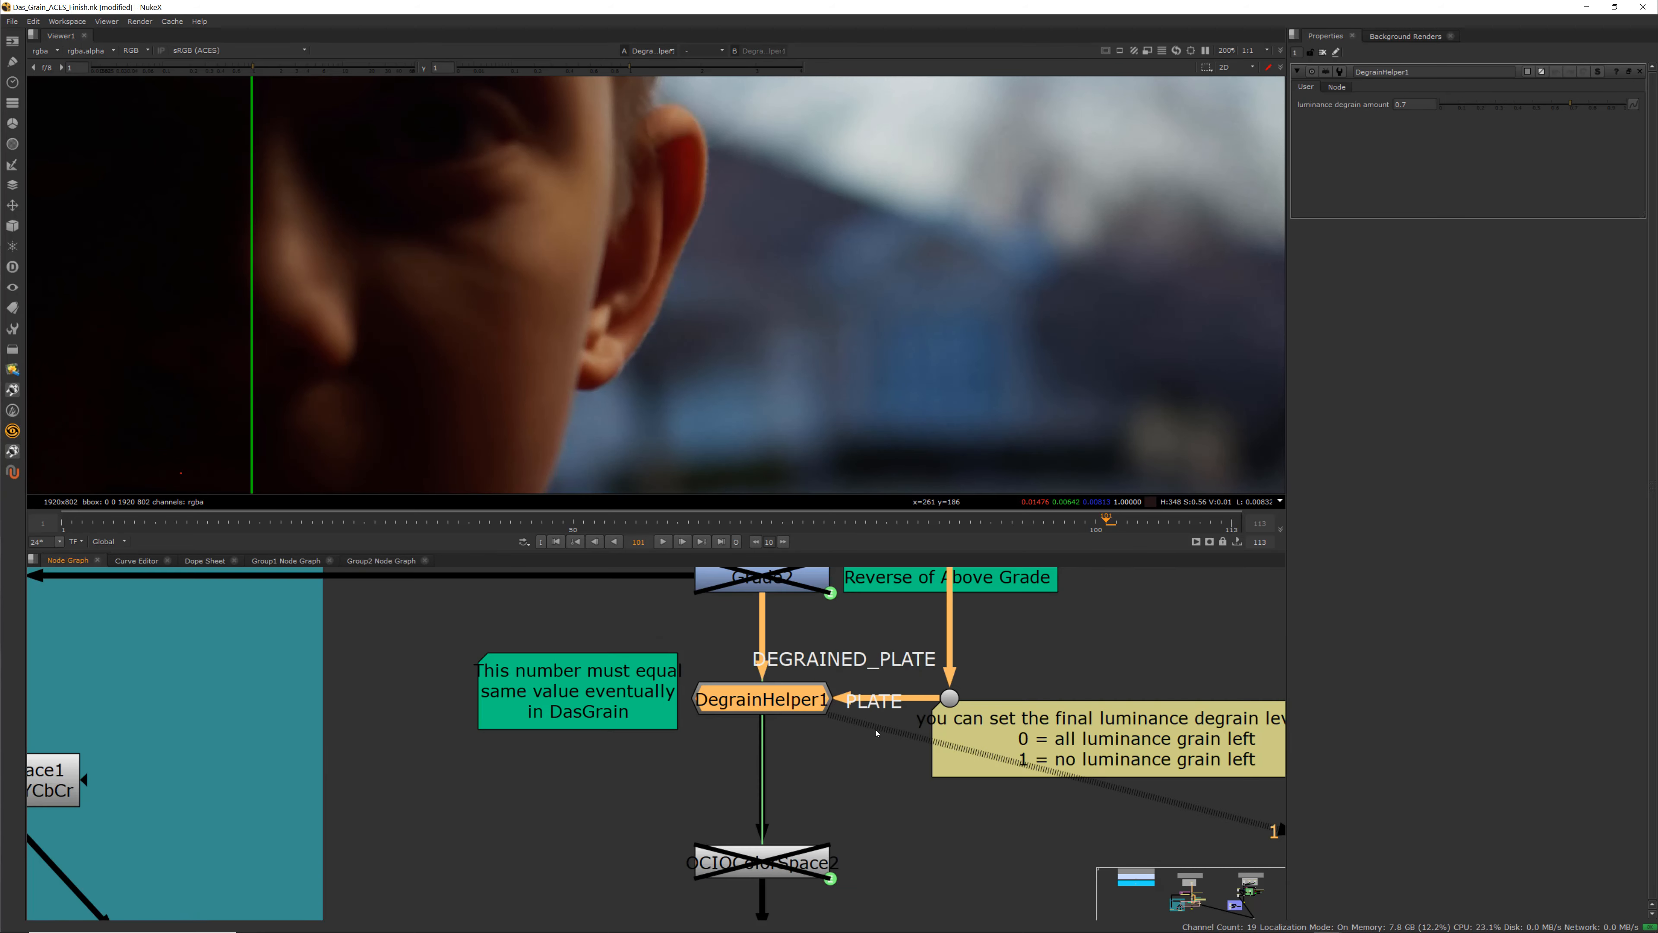
{"action": "scroll", "coordinate": [940, 698], "scroll_direction": "down", "scroll_amount": 4}
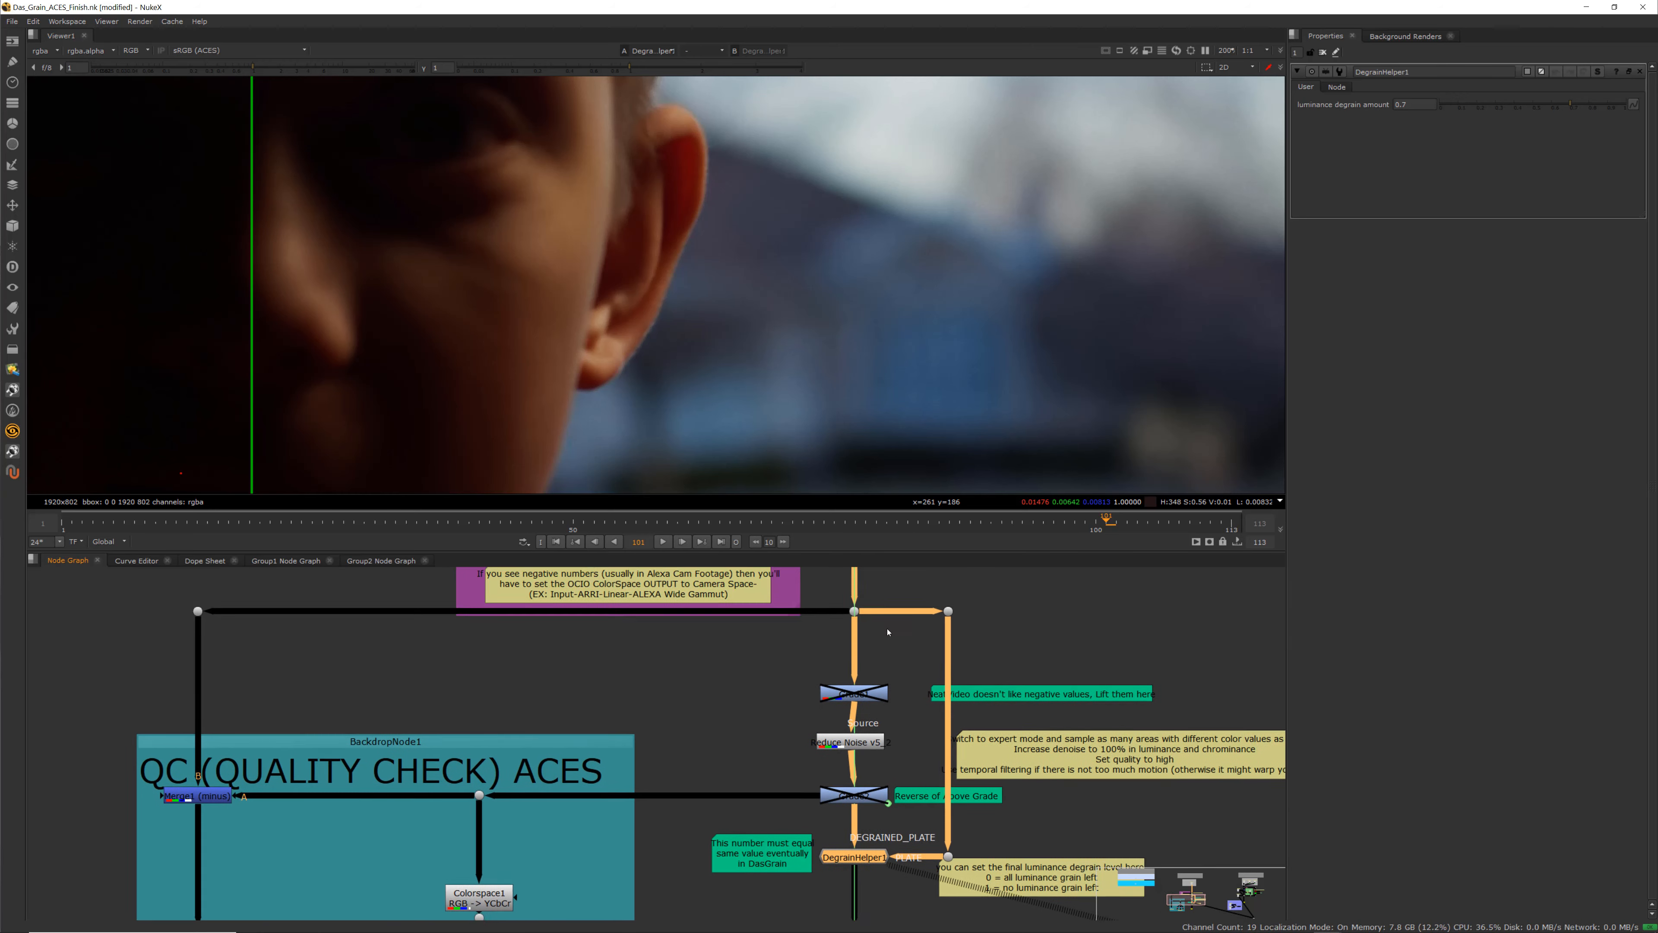
{"action": "scroll", "coordinate": [935, 844], "scroll_direction": "up", "scroll_amount": 4}
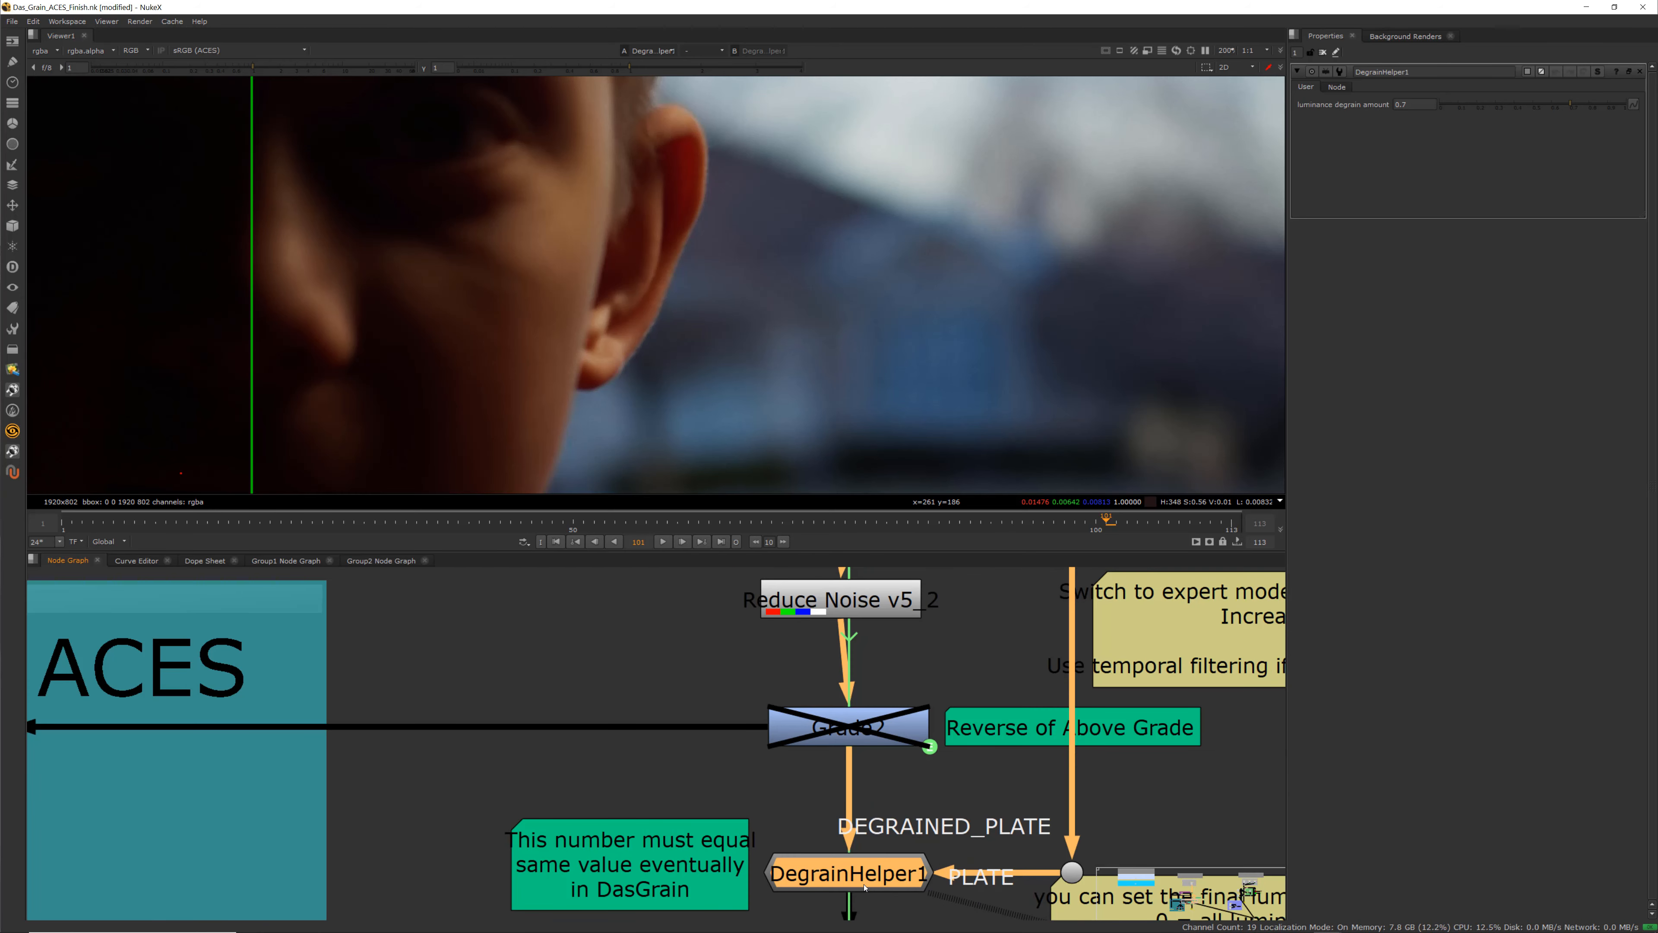
{"action": "left_click", "coordinate": [864, 899]}
{"action": "left_click", "coordinate": [864, 878]}
{"action": "scroll", "coordinate": [476, 292], "scroll_direction": "up", "scroll_amount": 2}
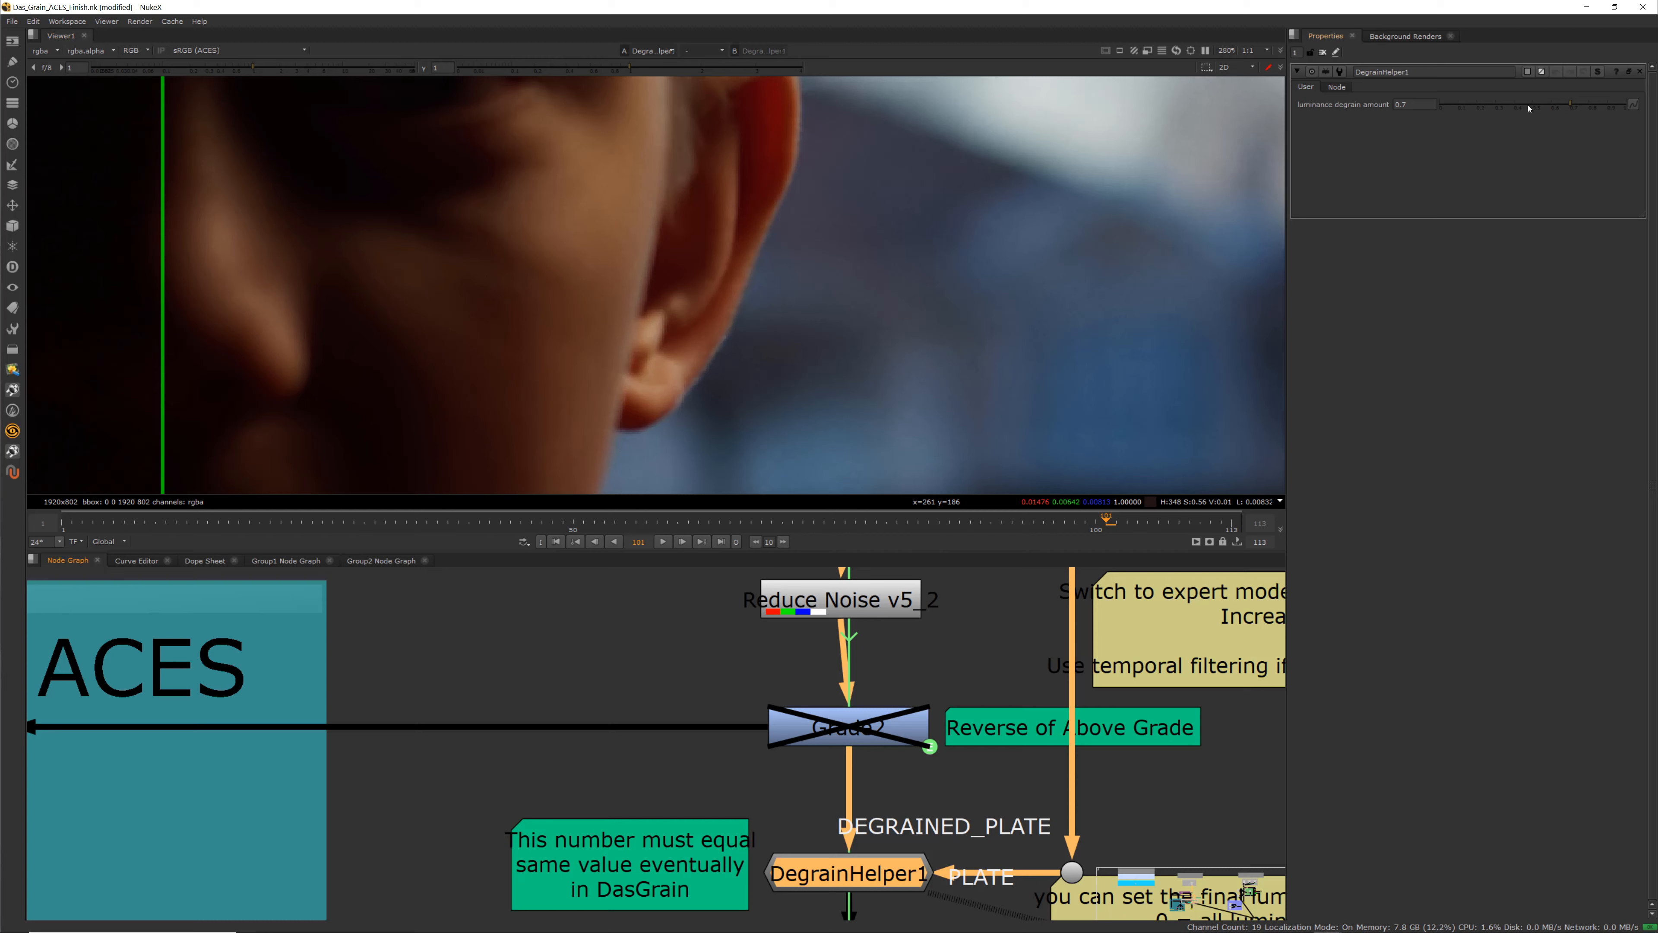
Set DegrainHelper1's luminance degrain amount to 0 and load the original plate dot into viewer input 2
{"action": "left_click_drag", "start_coordinate": [1528, 108], "coordinate": [1324, 108]}
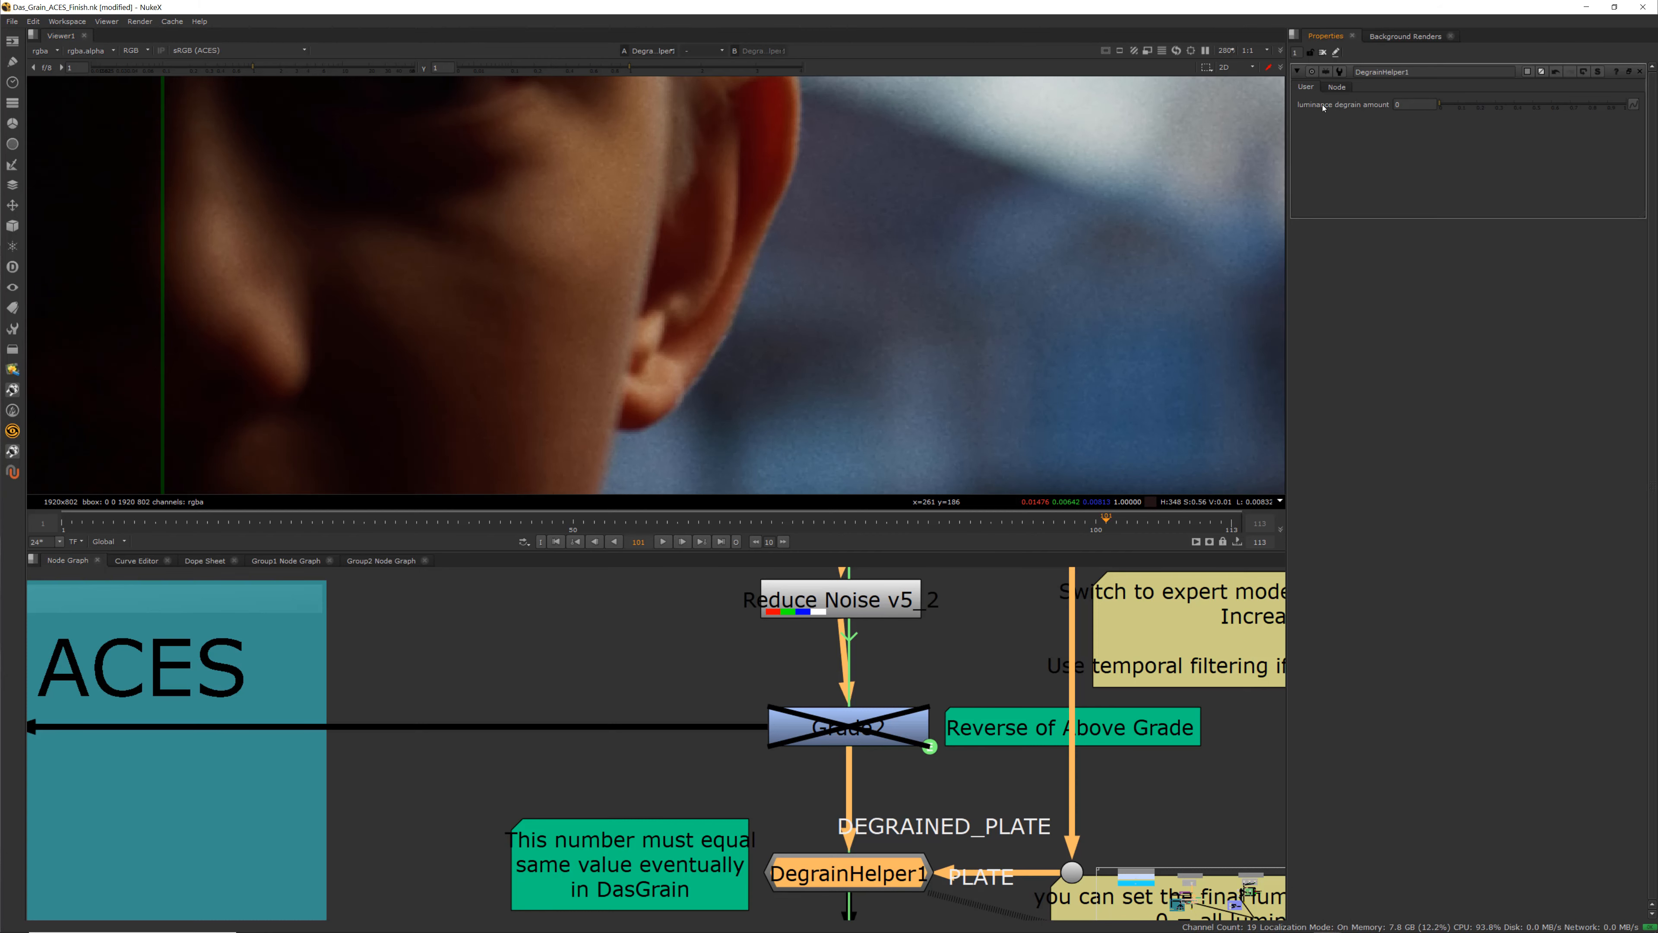
{"action": "scroll", "coordinate": [704, 315], "scroll_direction": "down", "scroll_amount": 3}
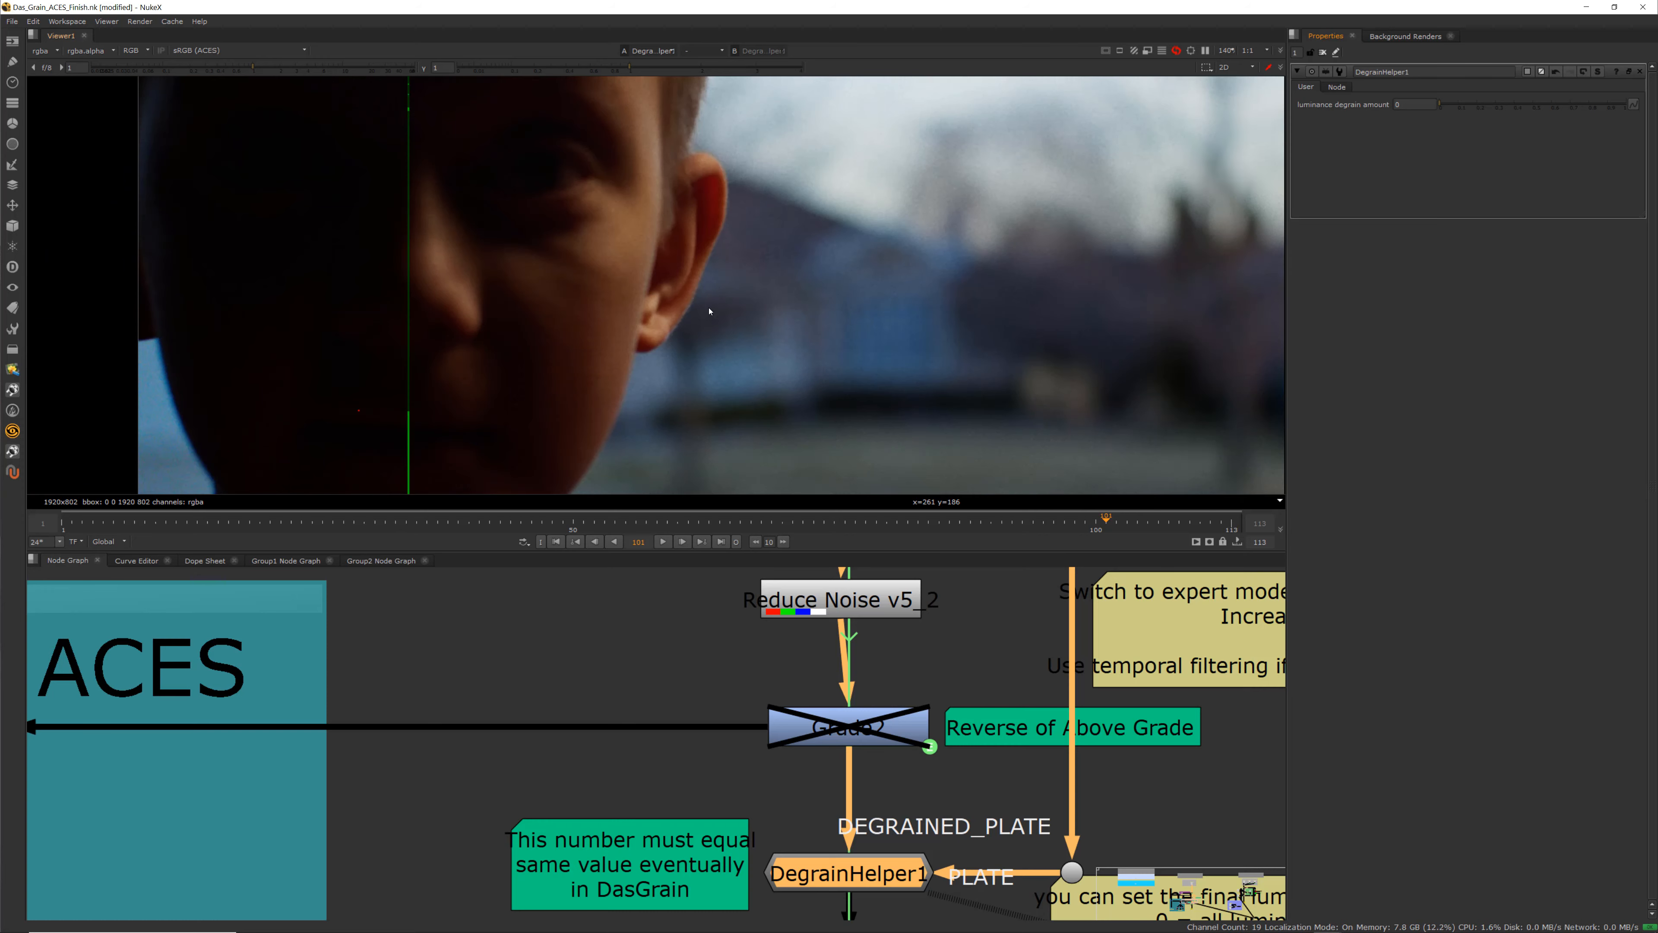
{"action": "scroll", "coordinate": [732, 333], "scroll_direction": "up", "scroll_amount": 2}
{"action": "scroll", "coordinate": [843, 682], "scroll_direction": "down", "scroll_amount": 2}
{"action": "middle_click_drag", "start_coordinate": [902, 694], "coordinate": [863, 602]}
{"action": "scroll", "coordinate": [951, 719], "scroll_direction": "up", "scroll_amount": 4}
{"action": "left_click", "coordinate": [951, 718]}
{"action": "key", "text": "2"}
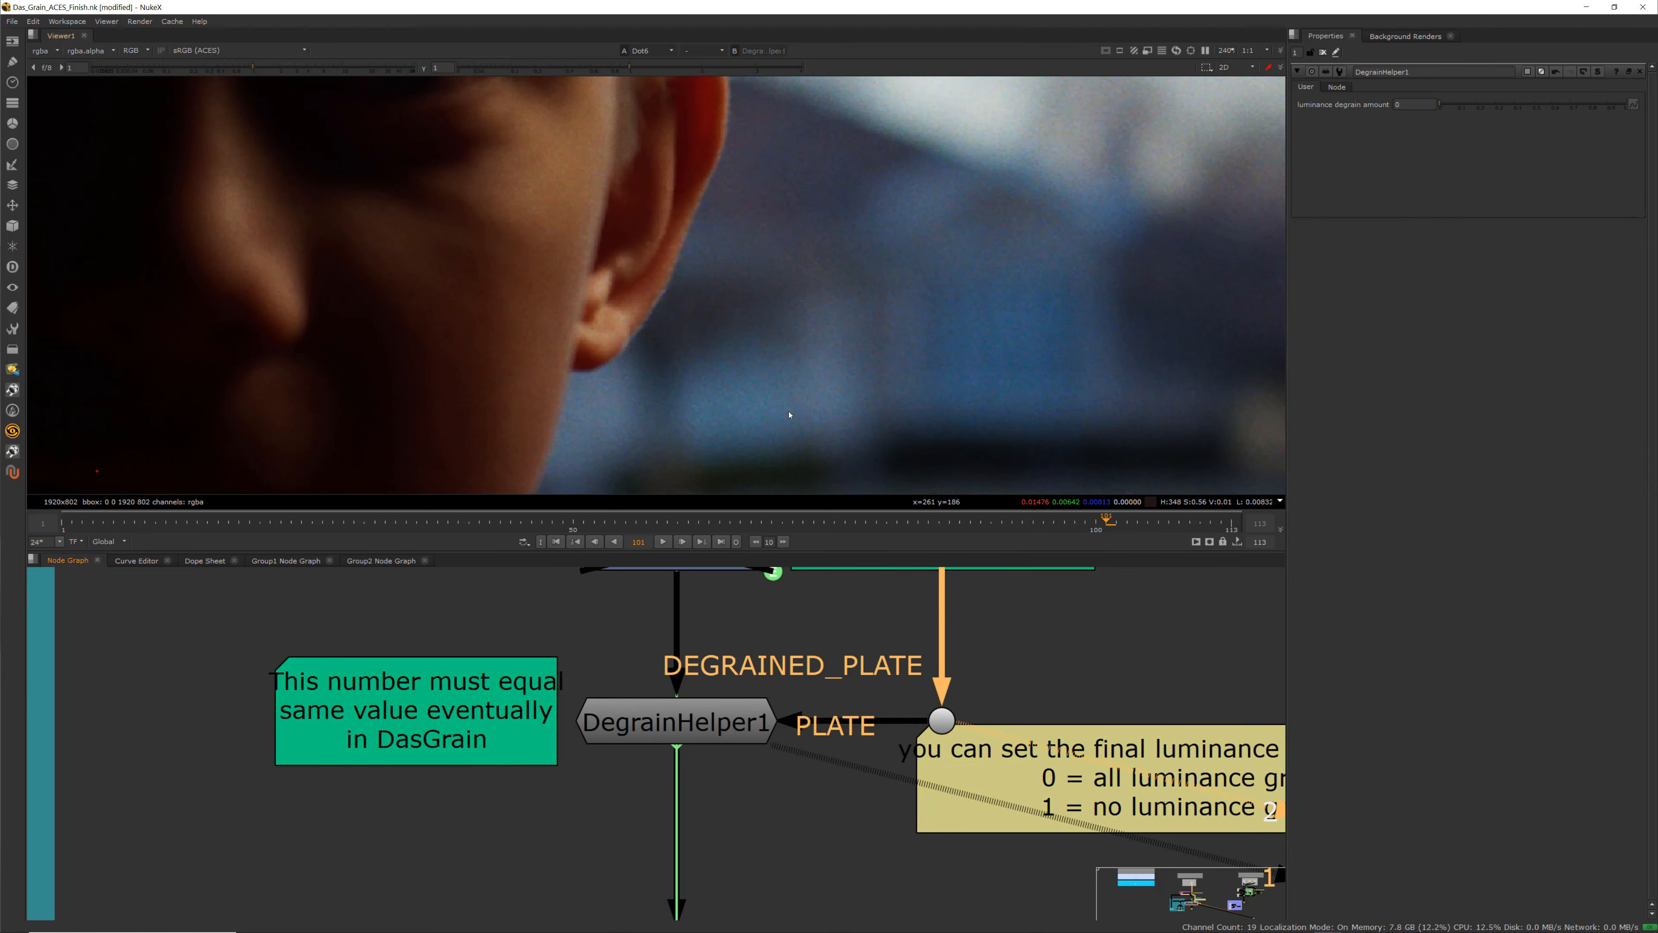
Toggle the viewer between the degrained and original plates at high zoom to compare their grain
{"action": "scroll", "coordinate": [771, 362], "scroll_direction": "up", "scroll_amount": 3}
{"action": "scroll", "coordinate": [751, 326], "scroll_direction": "up", "scroll_amount": 4}
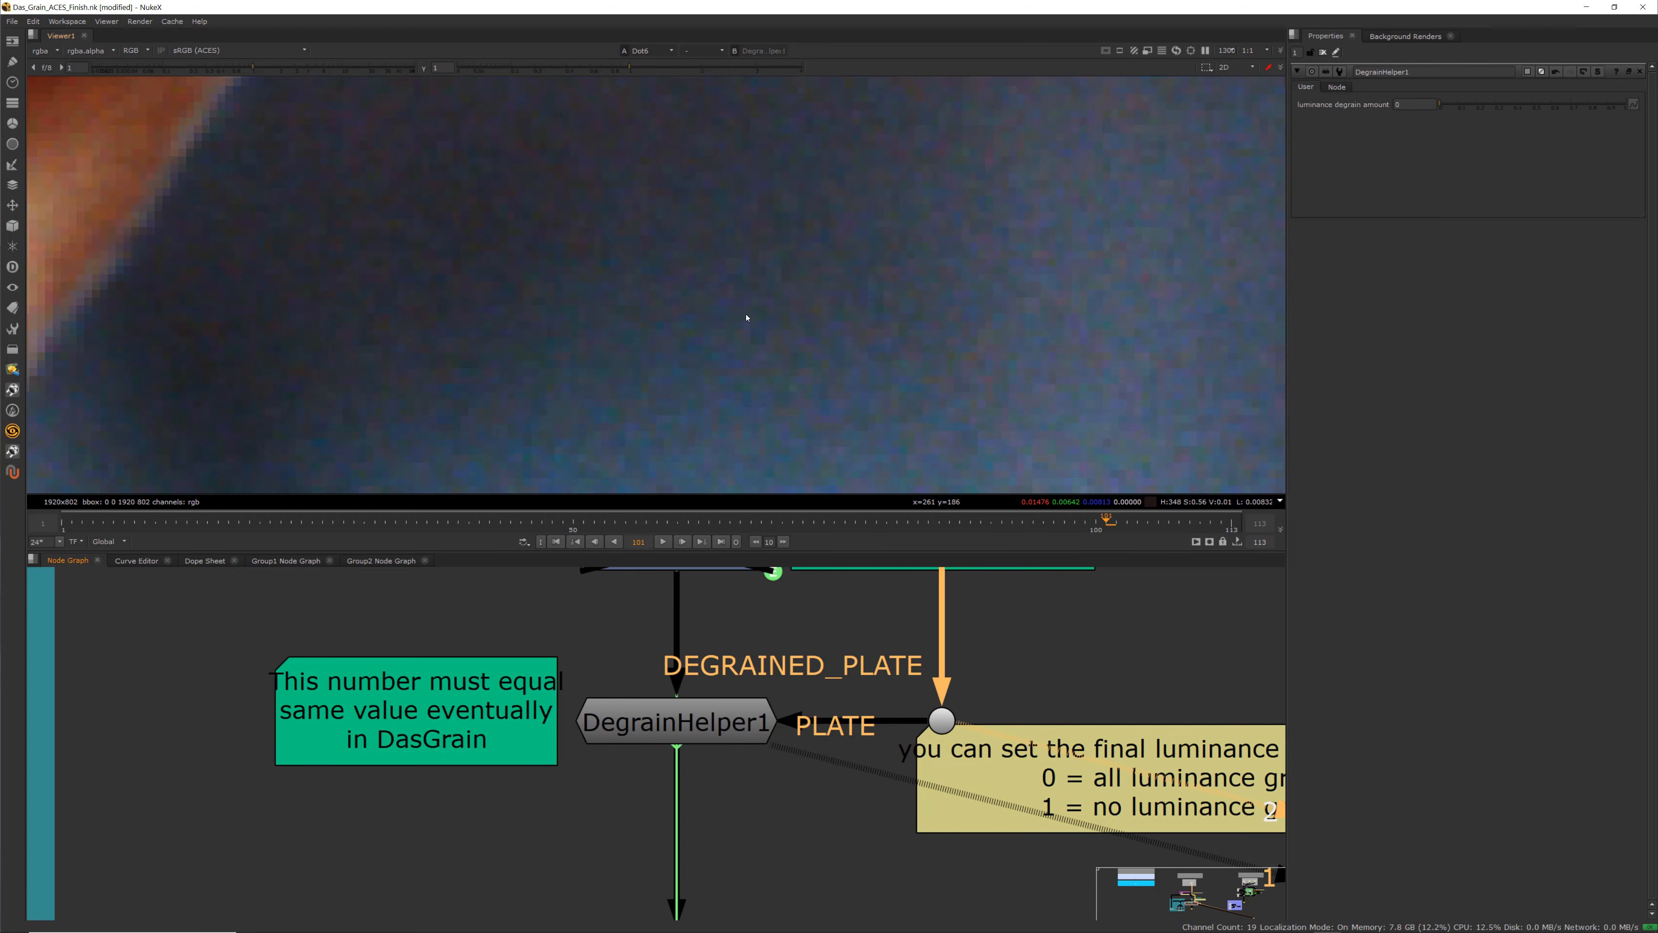
{"action": "key", "text": "1"}
{"action": "scroll", "coordinate": [747, 316], "scroll_direction": "up", "scroll_amount": 5}
{"action": "key", "text": "2"}
{"action": "key", "text": "1"}
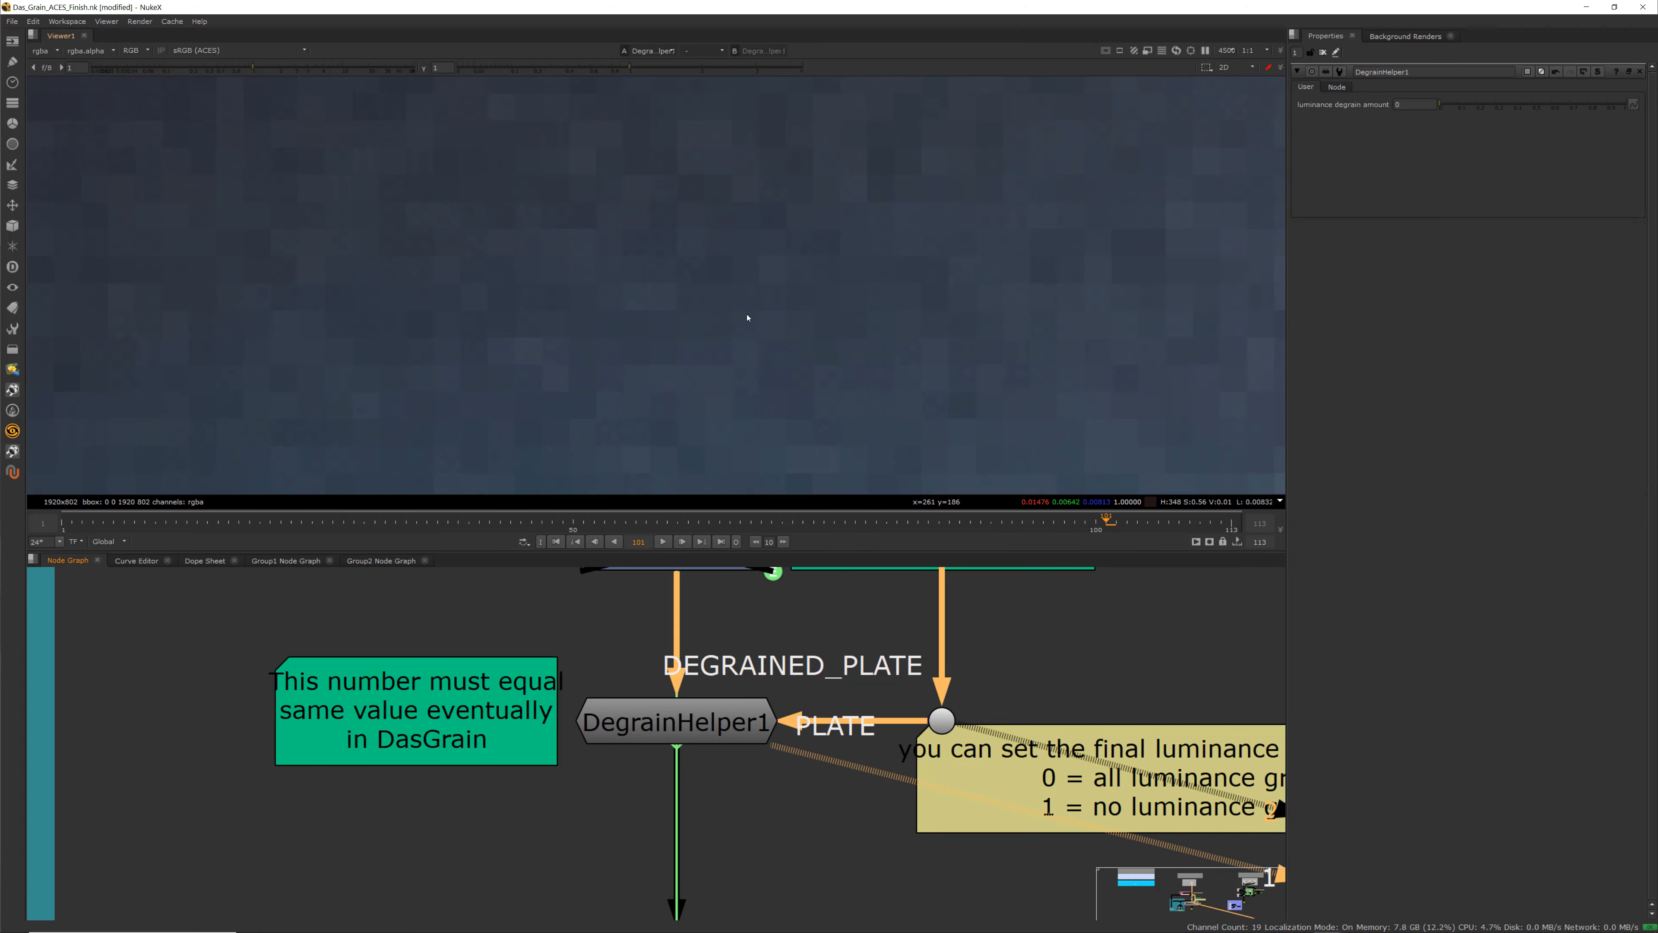
{"action": "key", "text": "2"}
{"action": "key", "text": "1"}
{"action": "key", "text": "2"}
{"action": "key", "text": "1"}
{"action": "key", "text": "2"}
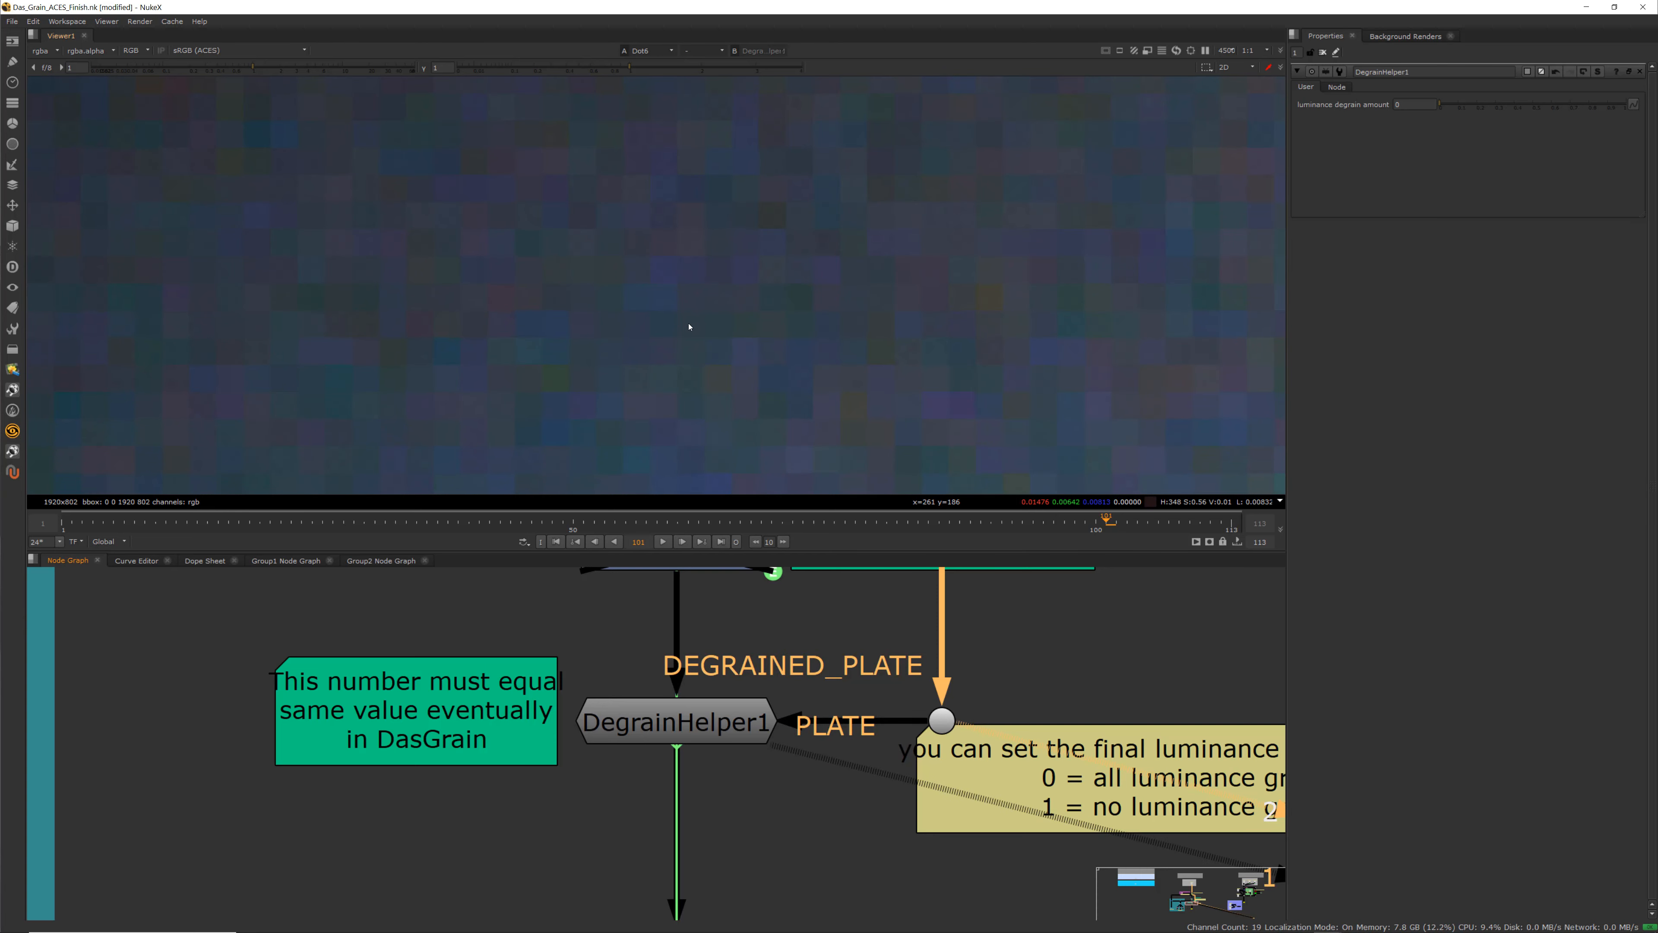
{"action": "key", "text": "1"}
{"action": "scroll", "coordinate": [686, 319], "scroll_direction": "down", "scroll_amount": 10}
{"action": "scroll", "coordinate": [684, 318], "scroll_direction": "down", "scroll_amount": 4}
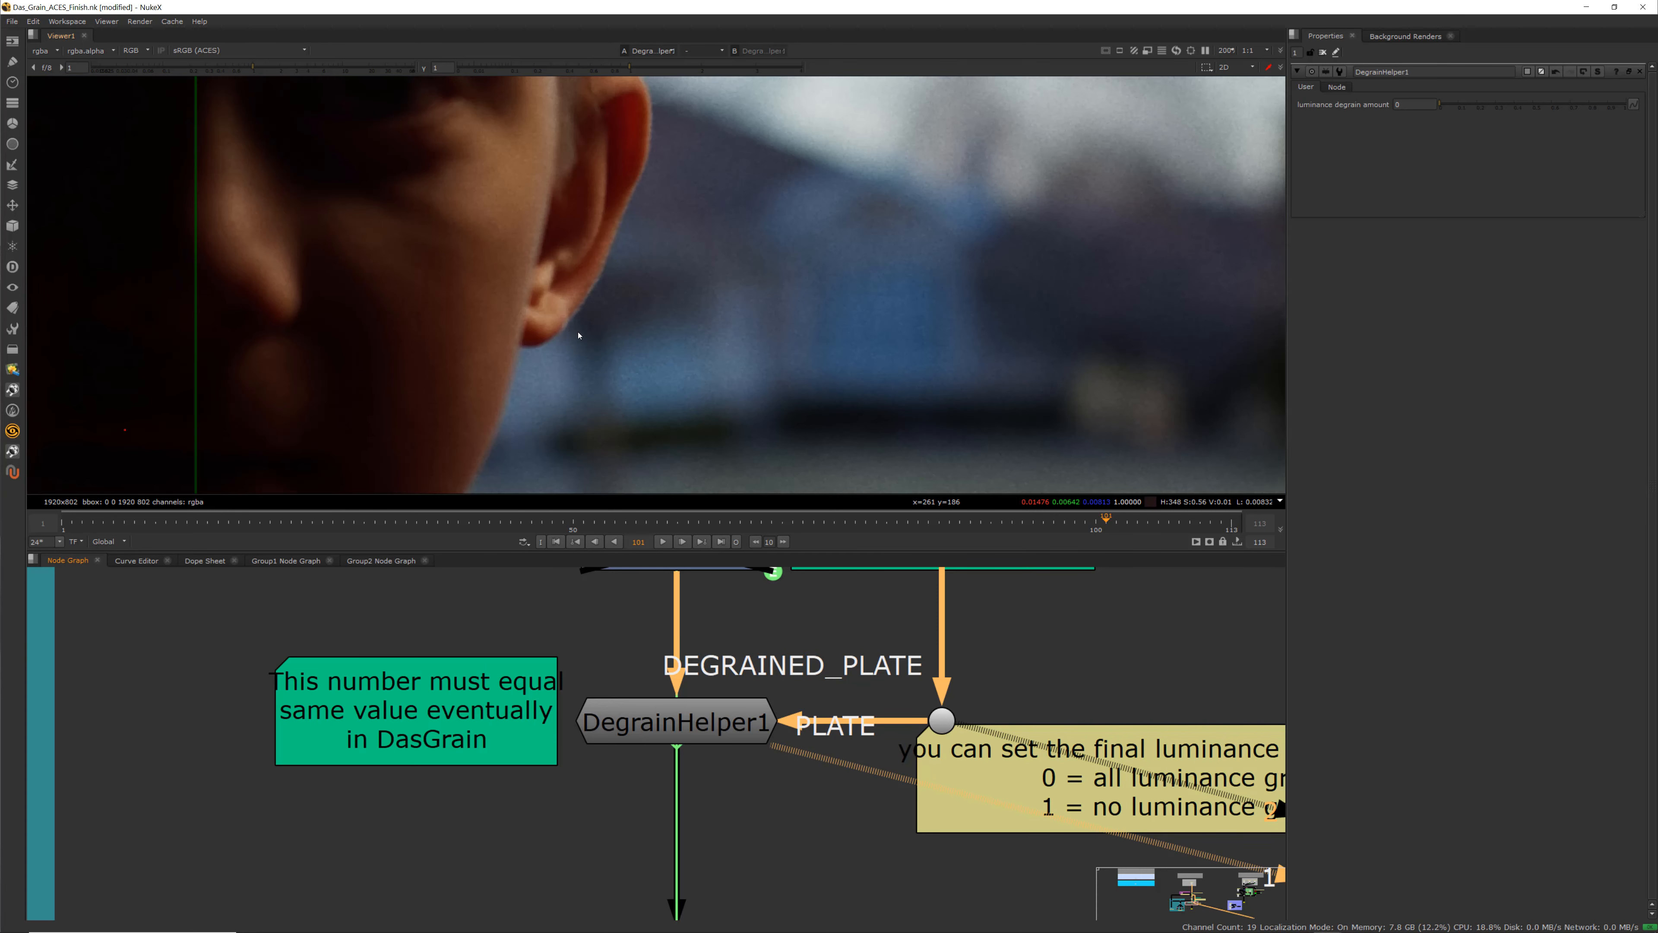
{"action": "scroll", "coordinate": [692, 327], "scroll_direction": "up", "scroll_amount": 6}
{"action": "key", "text": "2"}
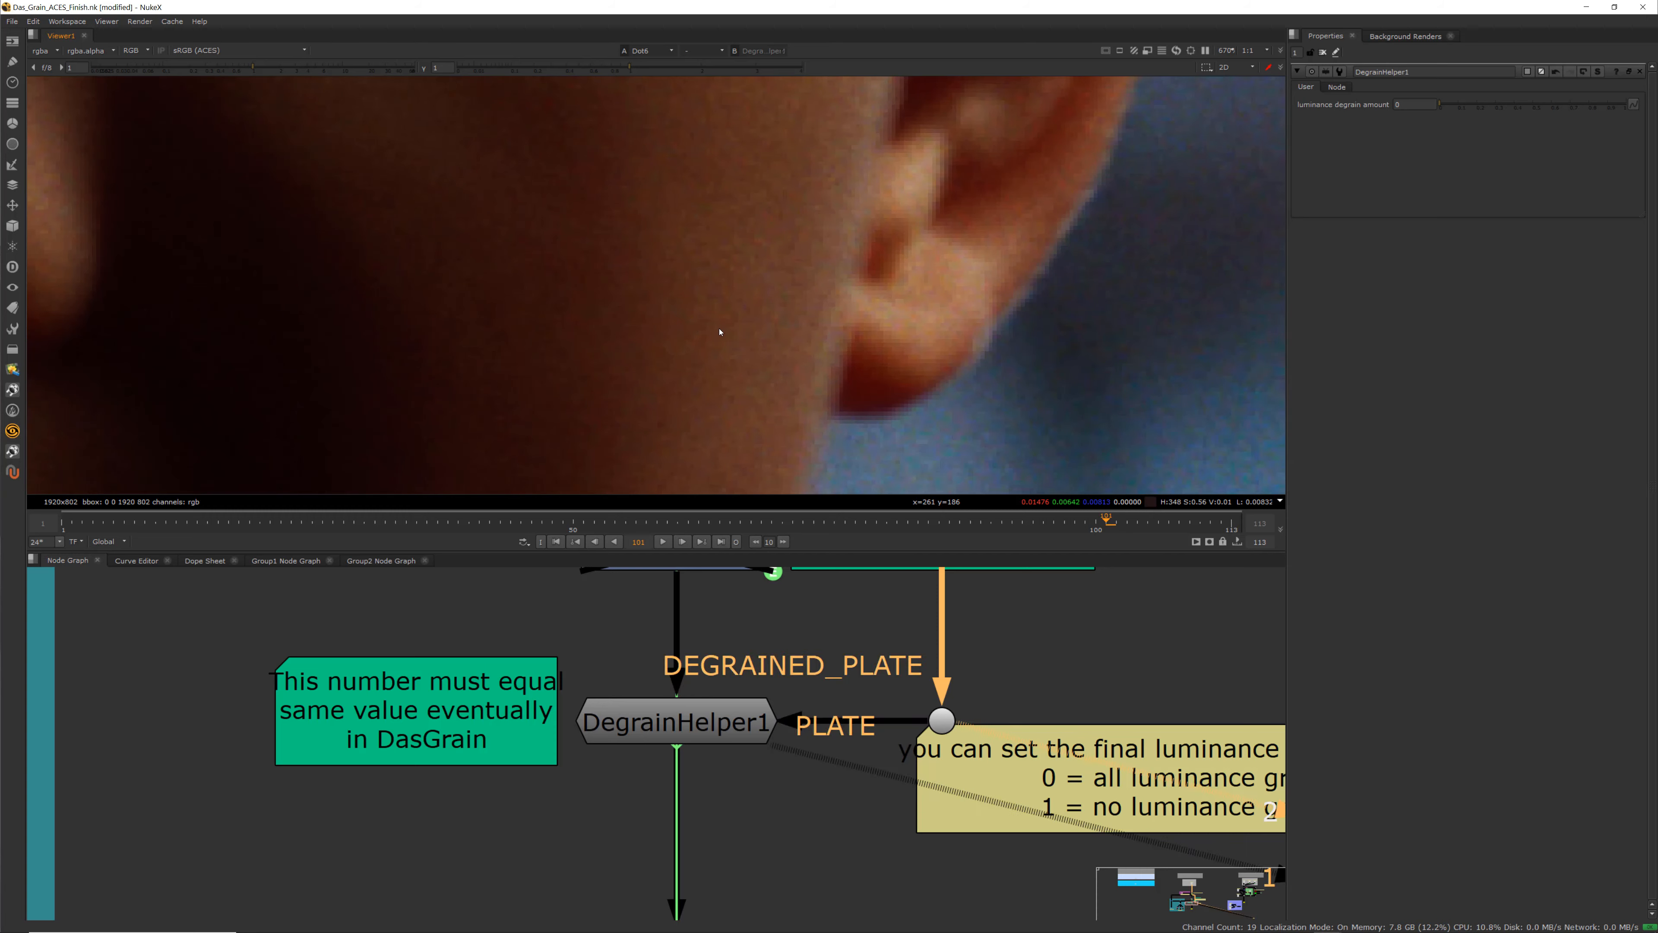
{"action": "key", "text": "1"}
View DegrainHelper1's degrained output and zoom the viewer back out to inspect the whole face and background
{"action": "left_click", "coordinate": [715, 742]}
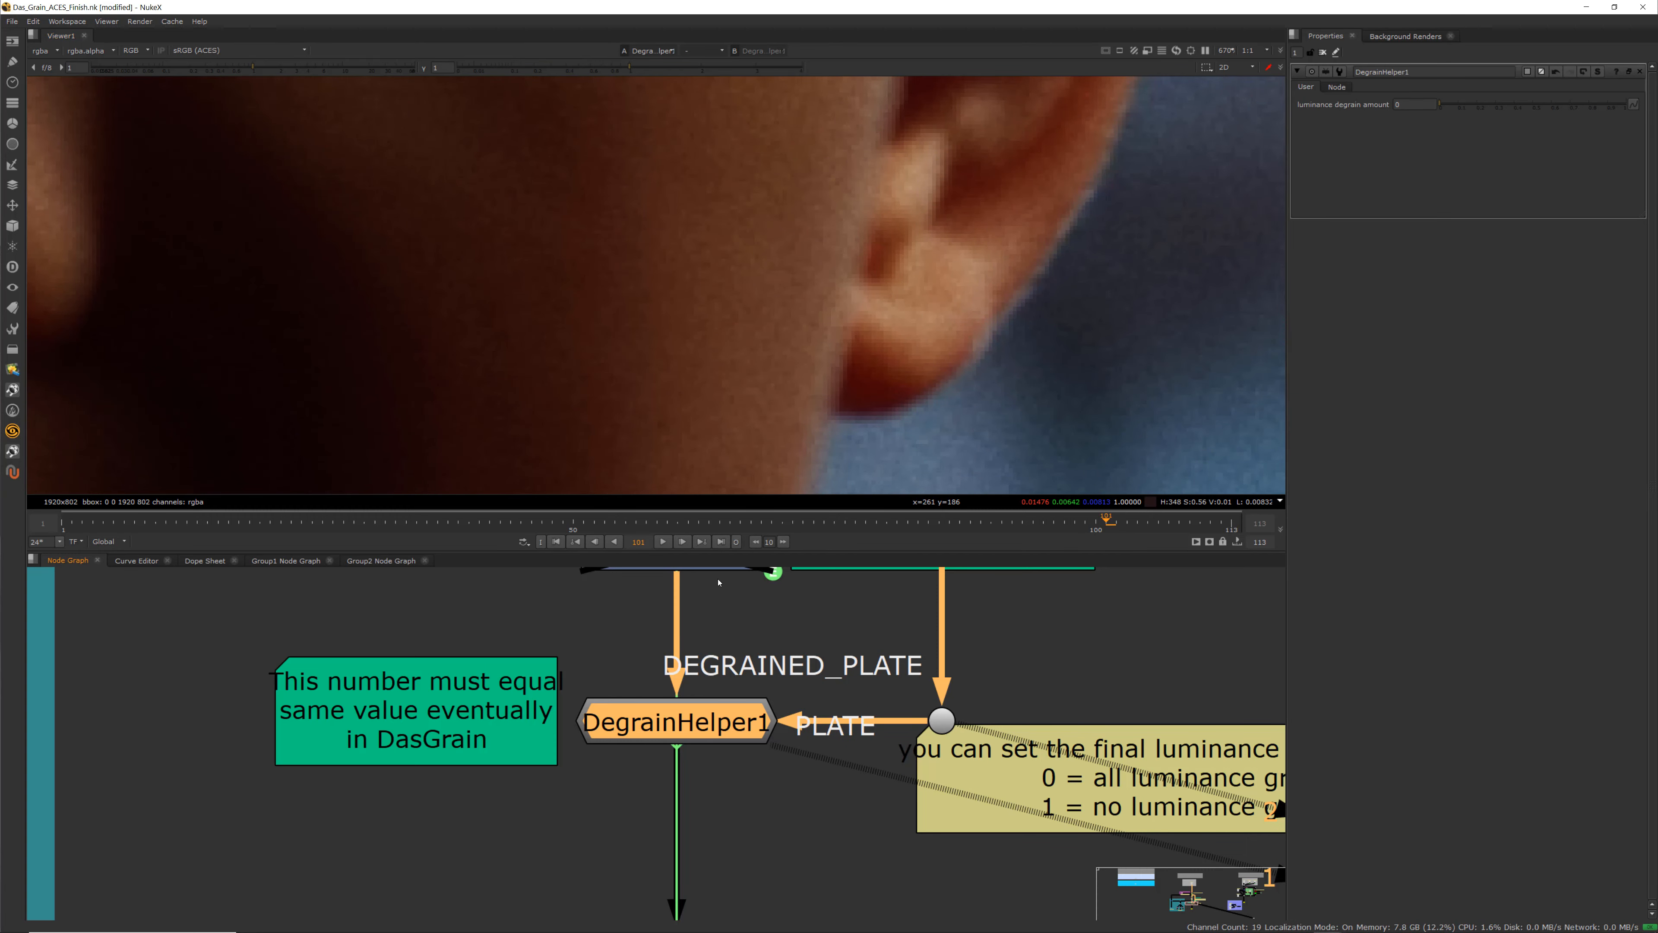
{"action": "left_click", "coordinate": [737, 630]}
{"action": "scroll", "coordinate": [756, 365], "scroll_direction": "down", "scroll_amount": 7}
{"action": "middle_click_drag", "start_coordinate": [755, 367], "coordinate": [617, 317]}
{"action": "scroll", "coordinate": [679, 726], "scroll_direction": "down", "scroll_amount": 2}
{"action": "scroll", "coordinate": [679, 726], "scroll_direction": "up", "scroll_amount": 2}
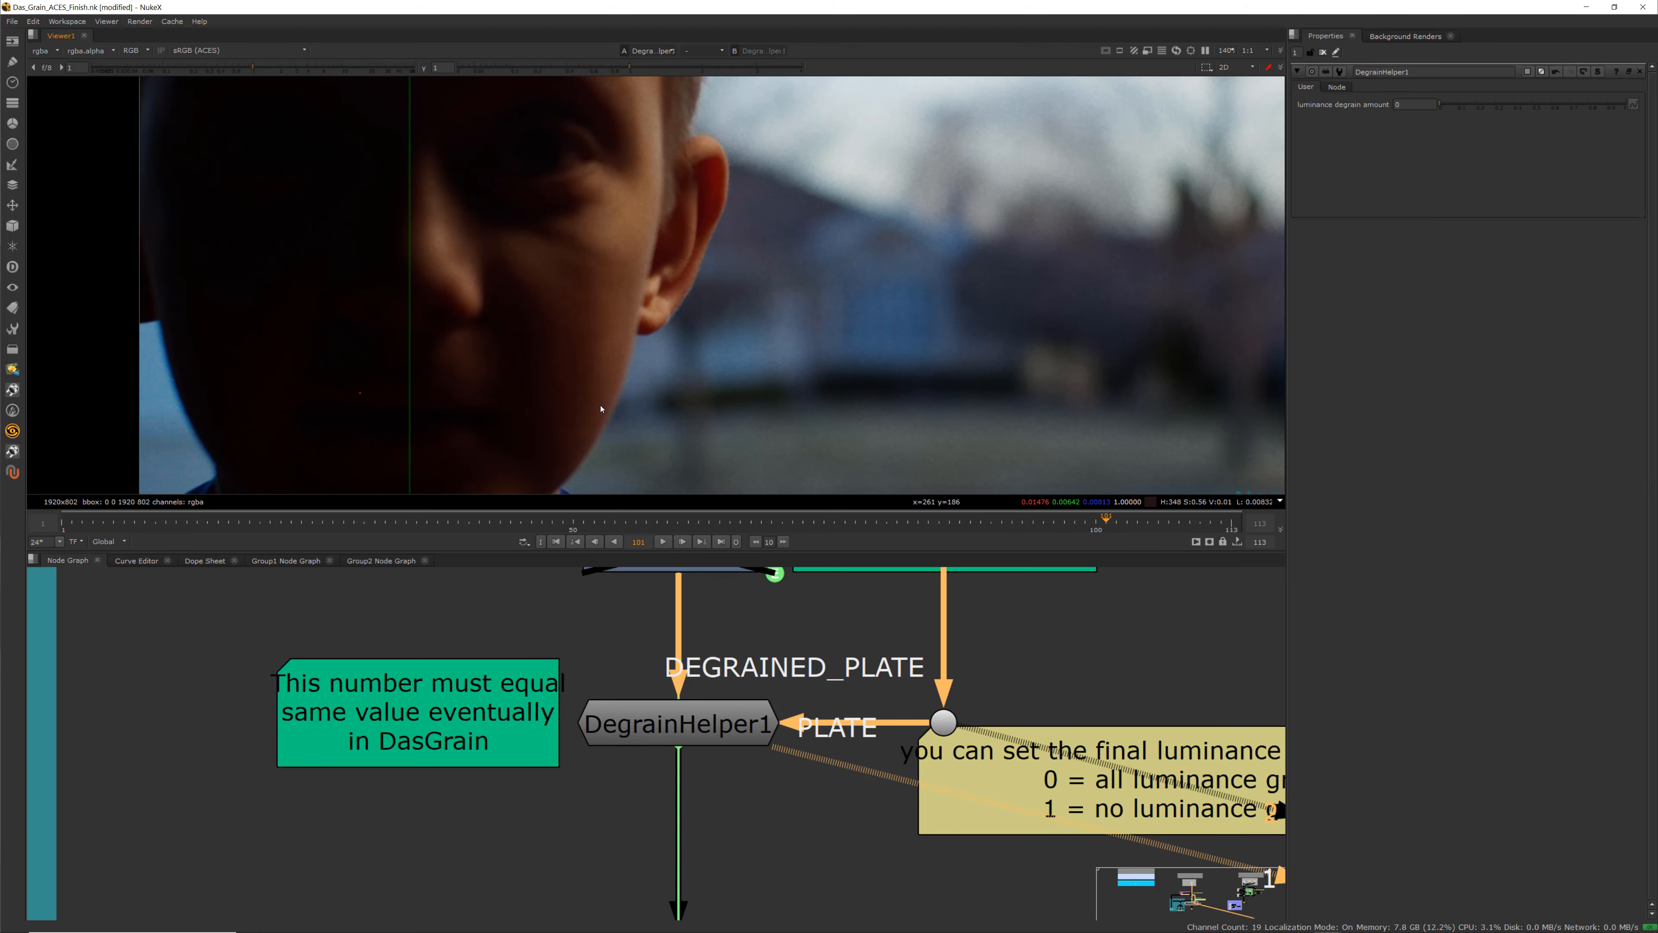
{"action": "scroll", "coordinate": [851, 788], "scroll_direction": "down", "scroll_amount": 6}
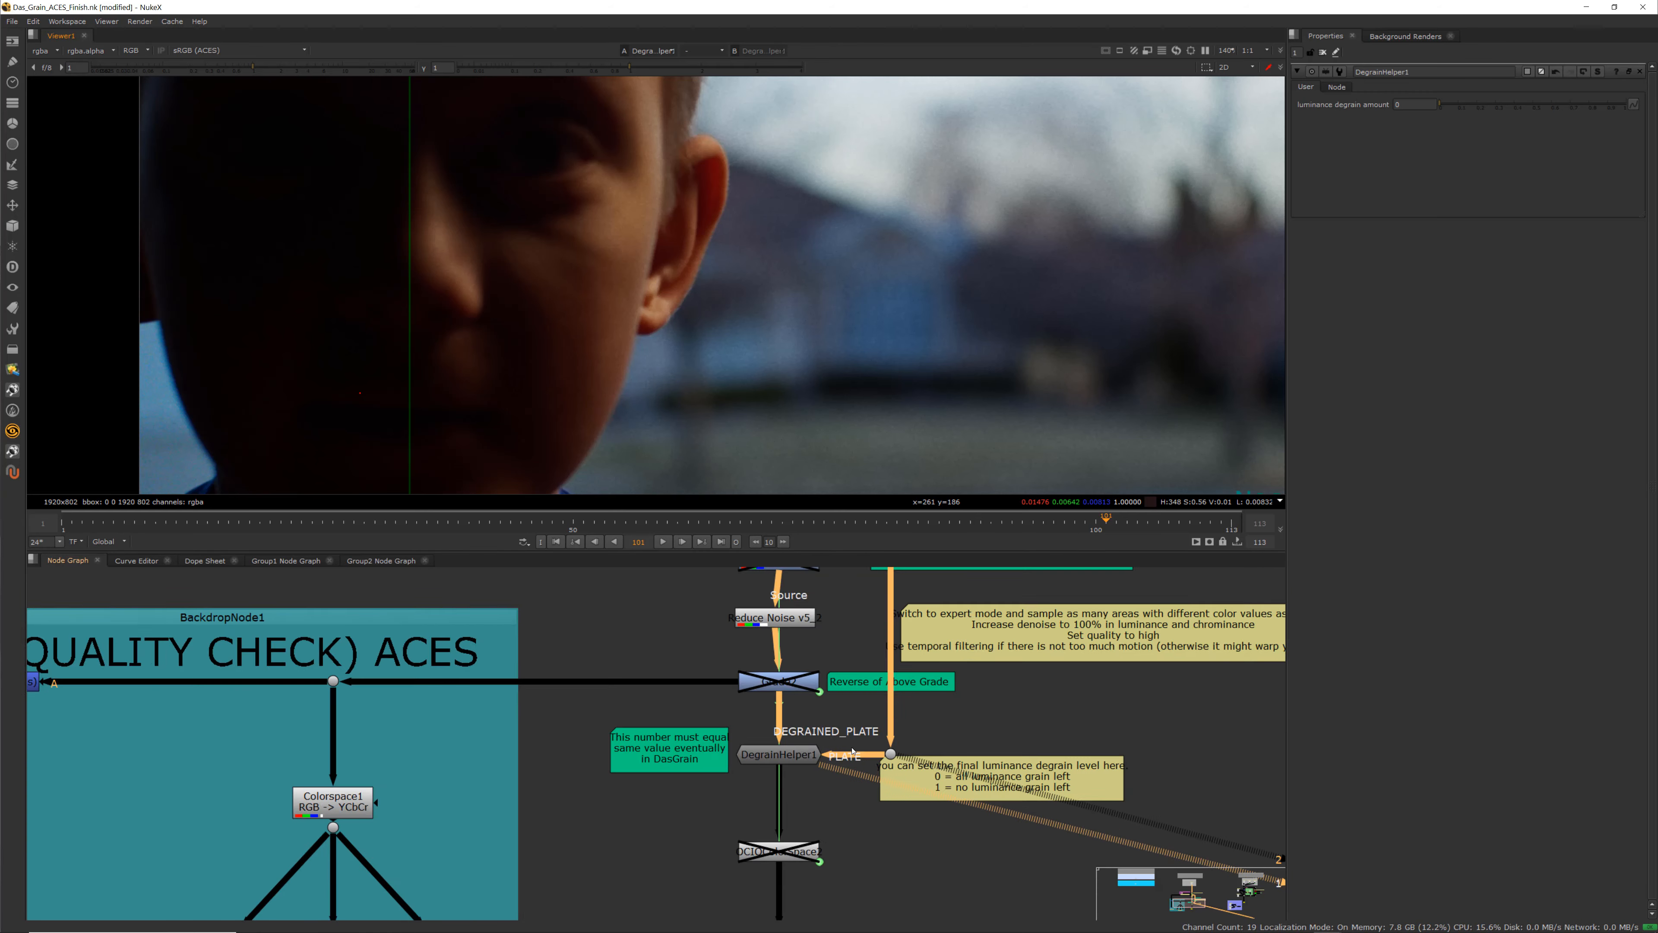
{"action": "scroll", "coordinate": [1021, 721], "scroll_direction": "down", "scroll_amount": 1}
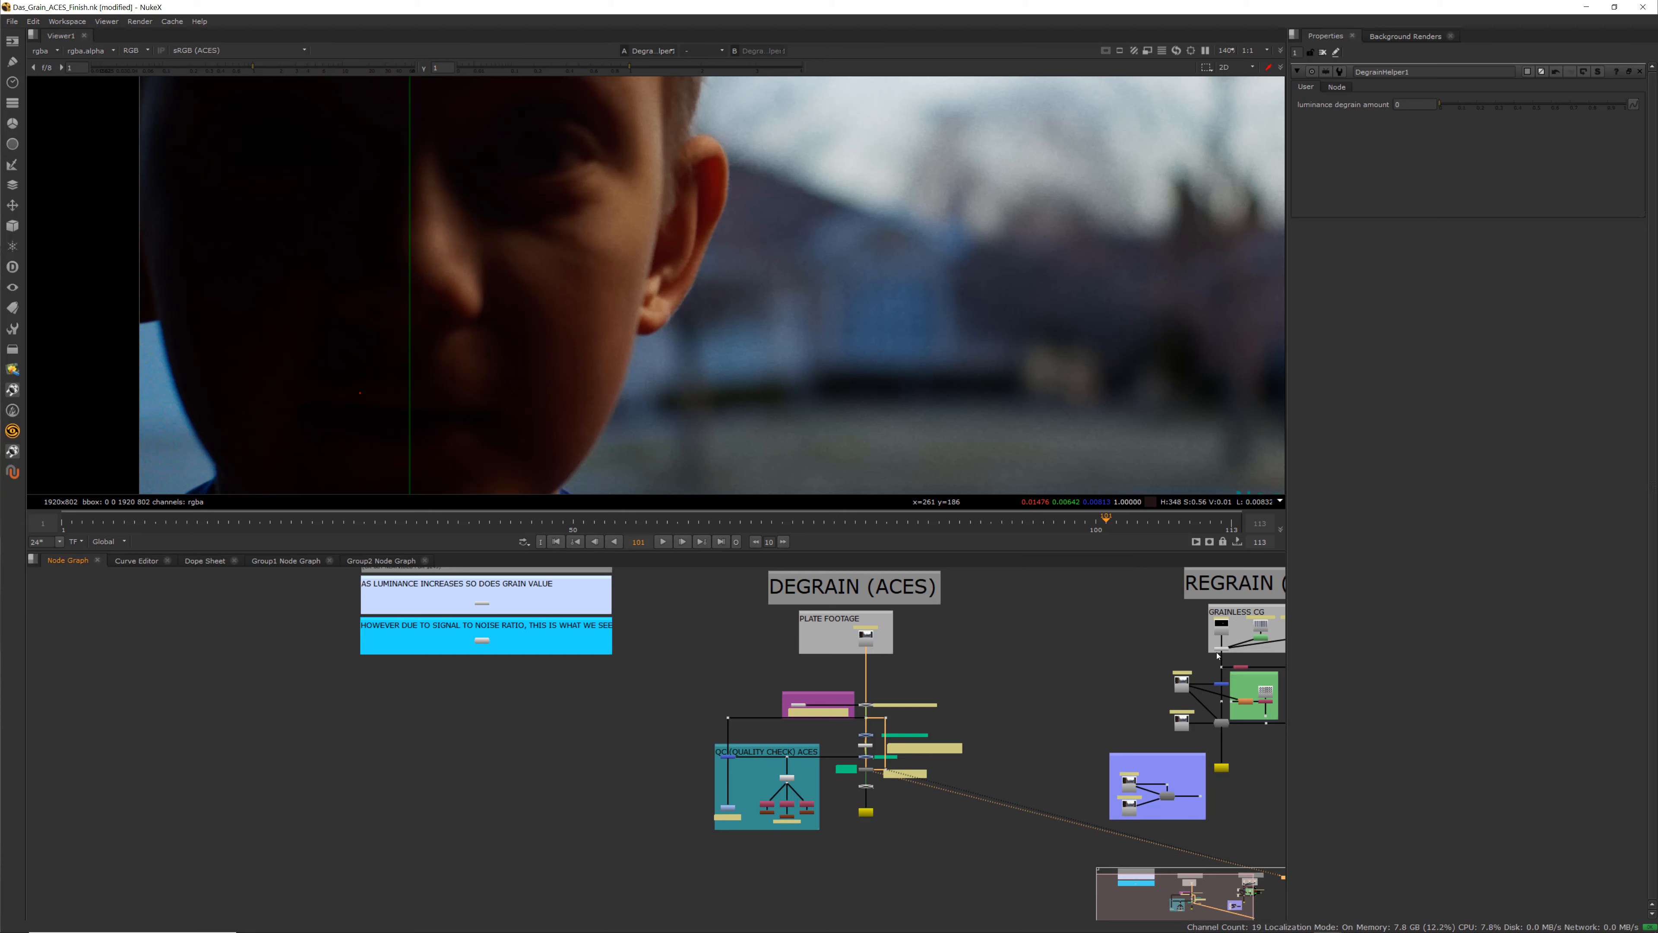
{"action": "scroll", "coordinate": [833, 789], "scroll_direction": "up", "scroll_amount": 8}
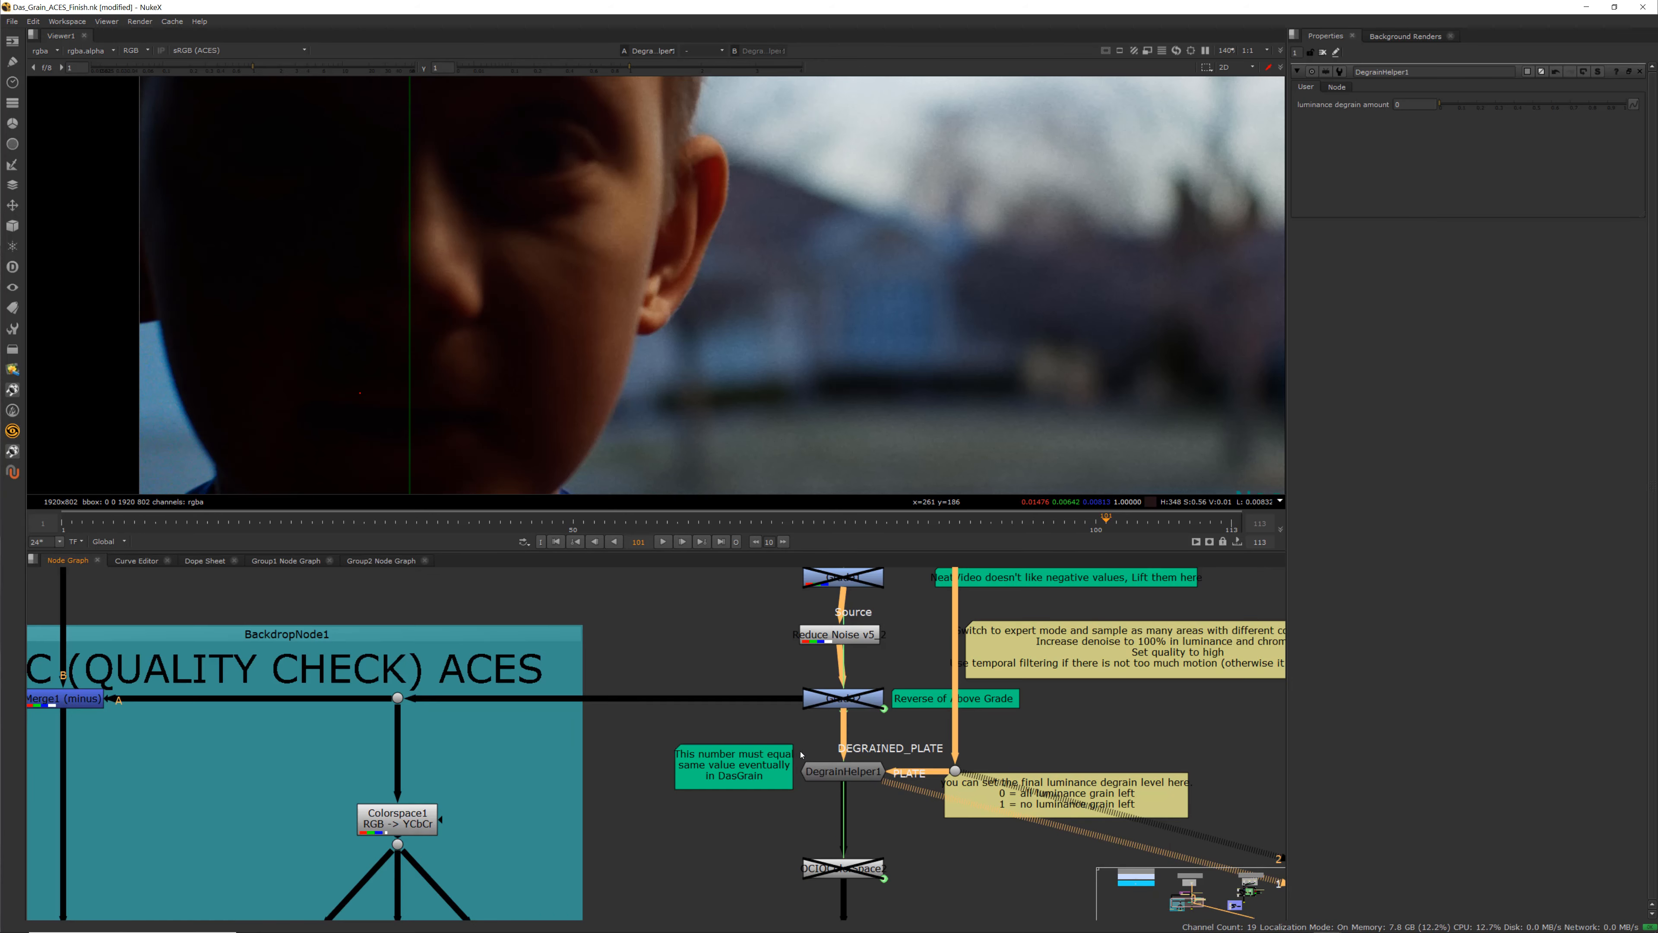
Set DegrainHelper1's luminance degrain amount to 0.7 and zoom into the plate to check the grain
{"action": "left_click", "coordinate": [833, 791]}
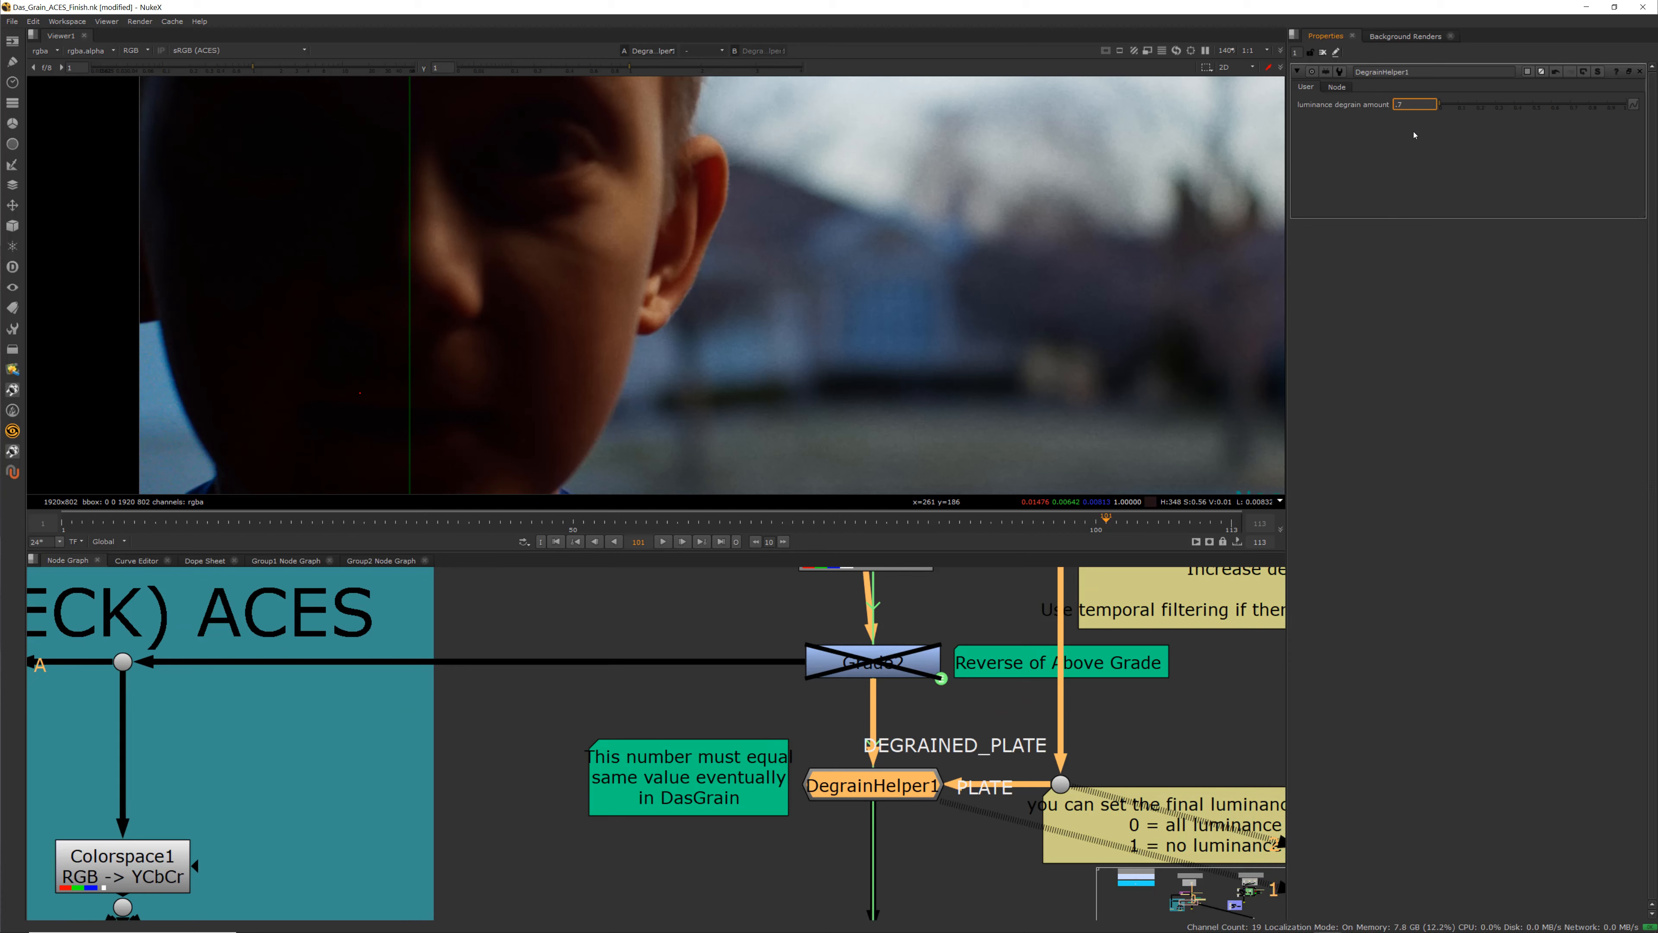
{"action": "key", "text": "Return"}
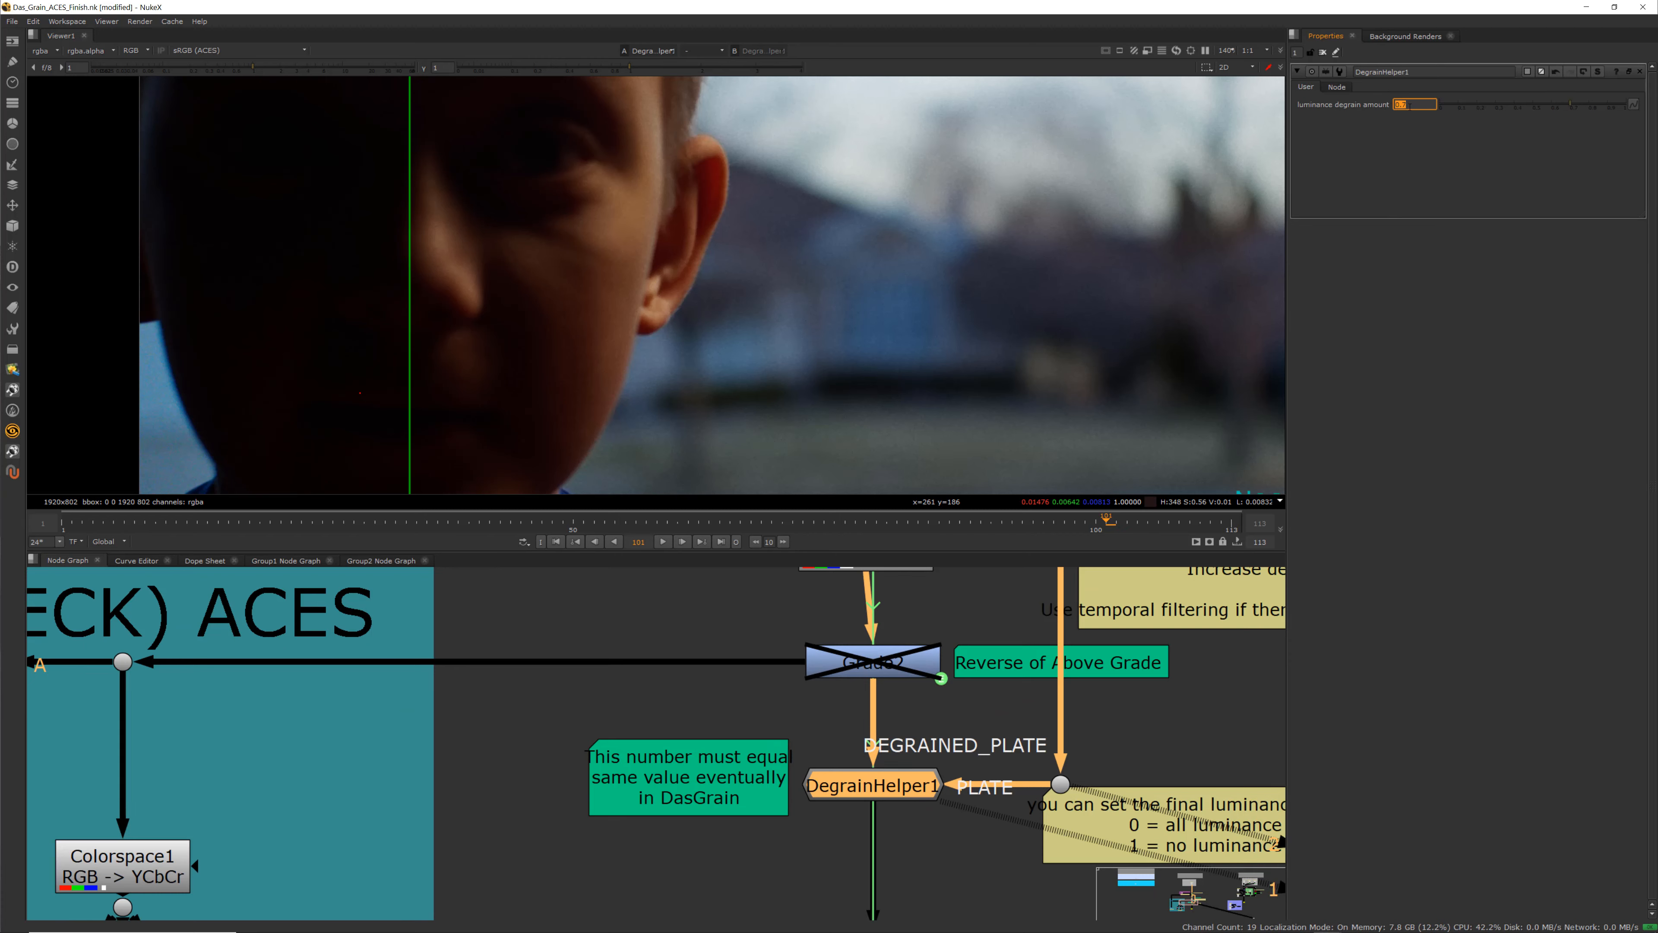
{"action": "scroll", "coordinate": [574, 437], "scroll_direction": "up", "scroll_amount": 8}
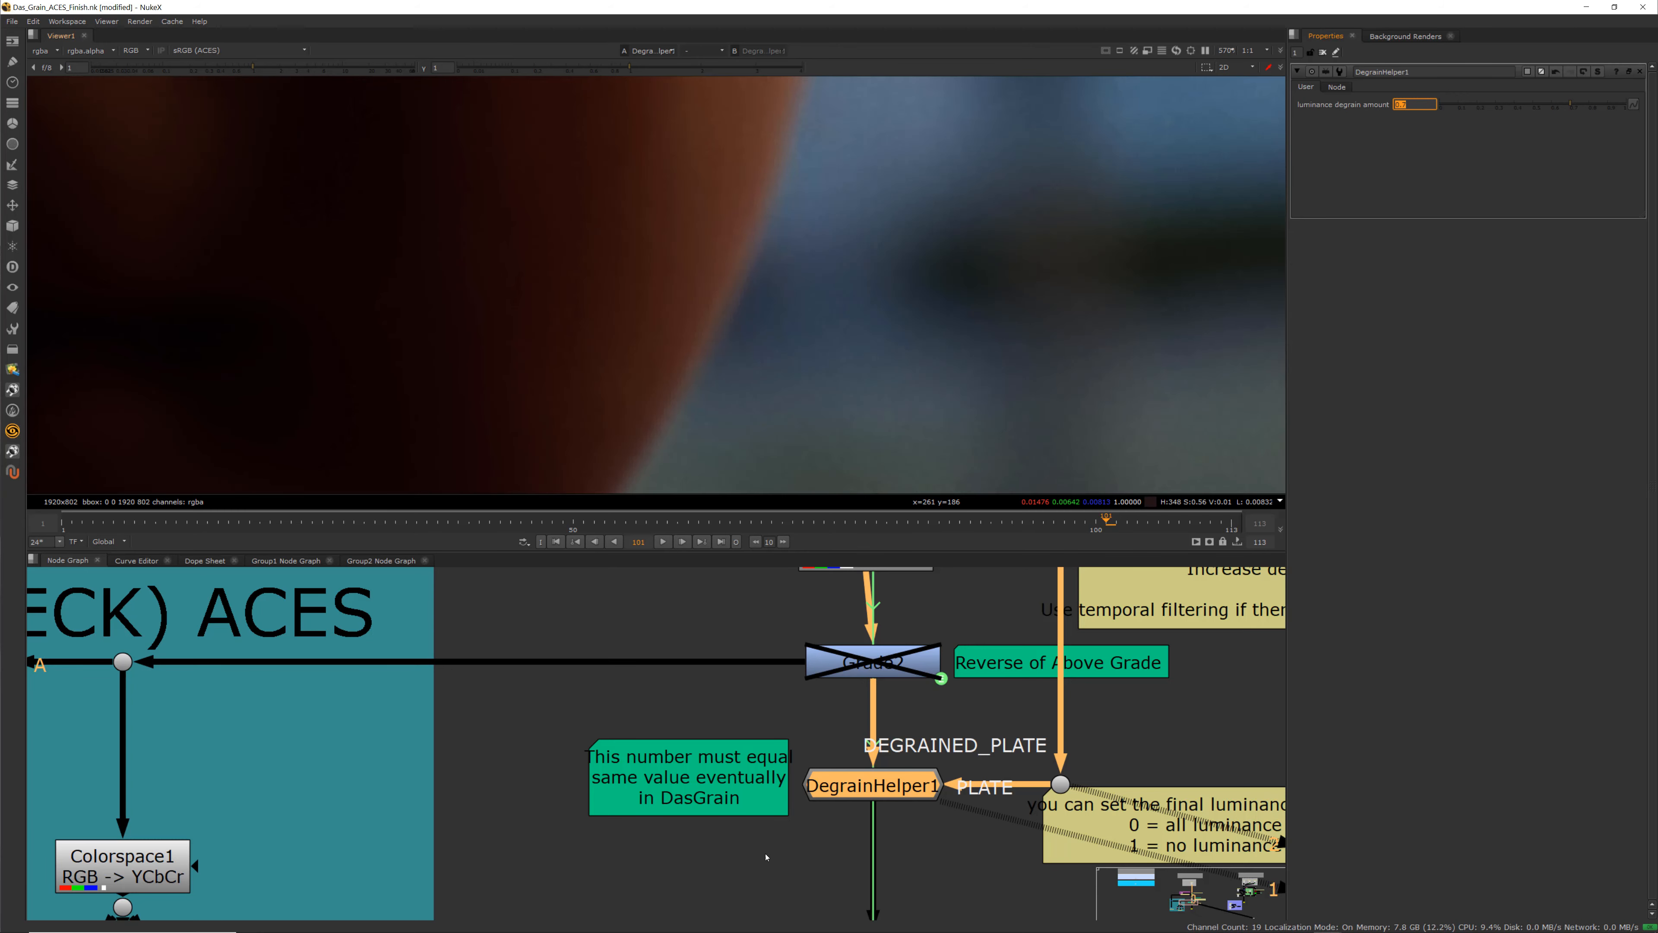
{"action": "scroll", "coordinate": [699, 336], "scroll_direction": "up", "scroll_amount": 4}
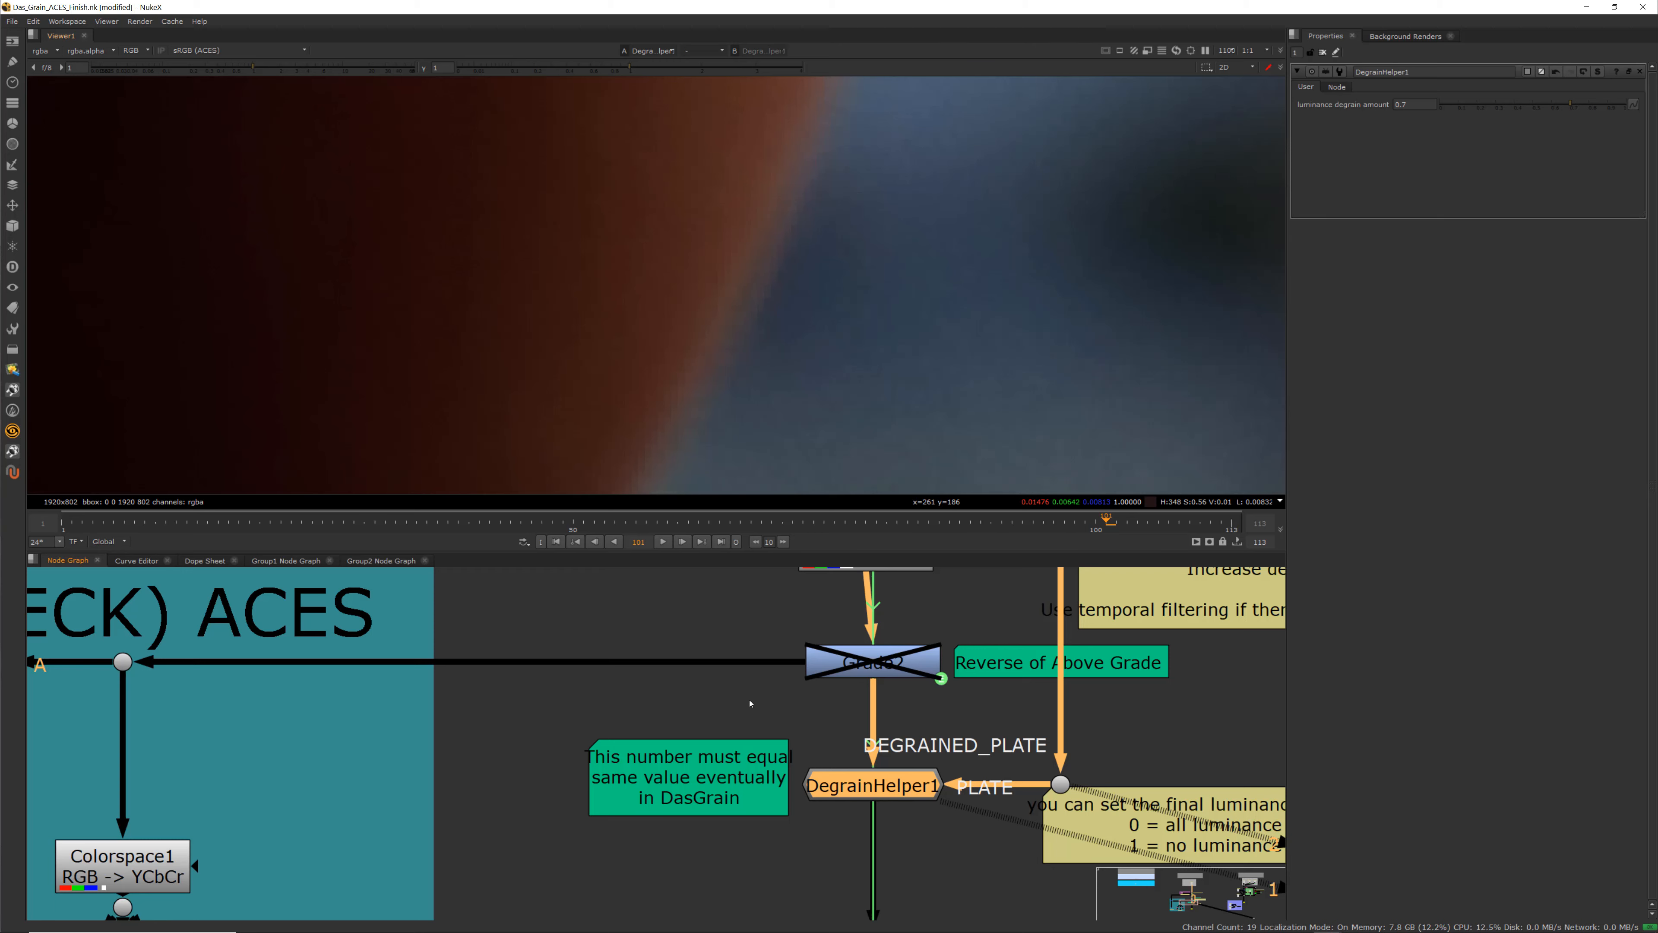
Select the Write1 node, view it in the viewer, and open its properties
{"action": "scroll", "coordinate": [750, 703], "scroll_direction": "down", "scroll_amount": 5}
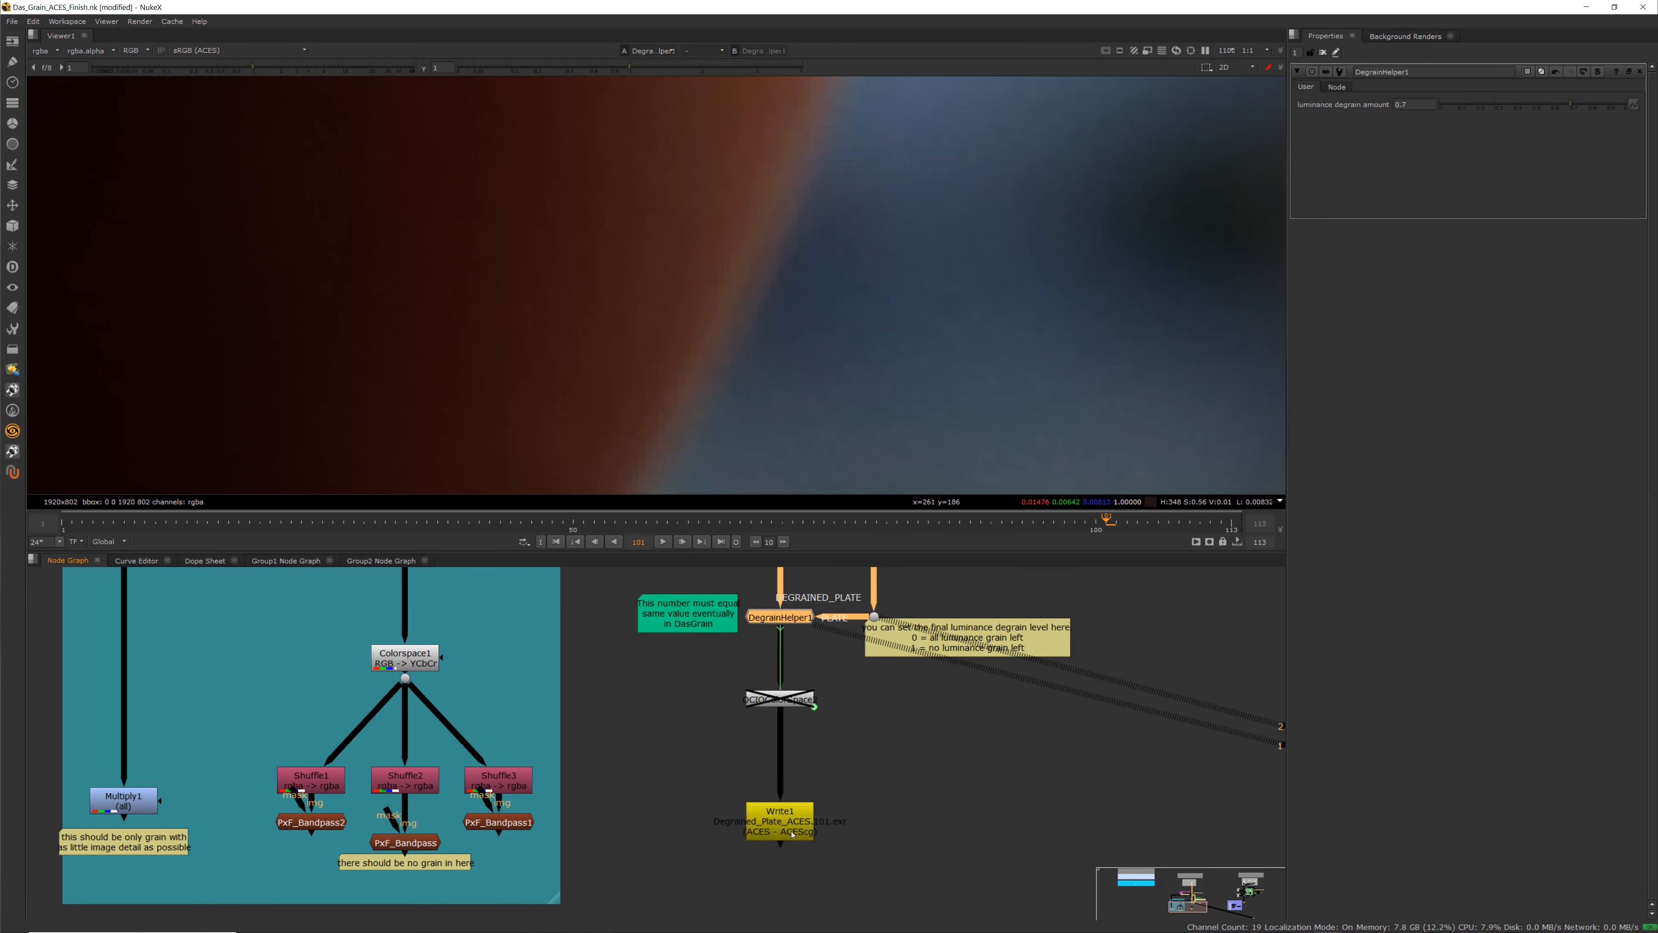
{"action": "scroll", "coordinate": [757, 843], "scroll_direction": "up", "scroll_amount": 3}
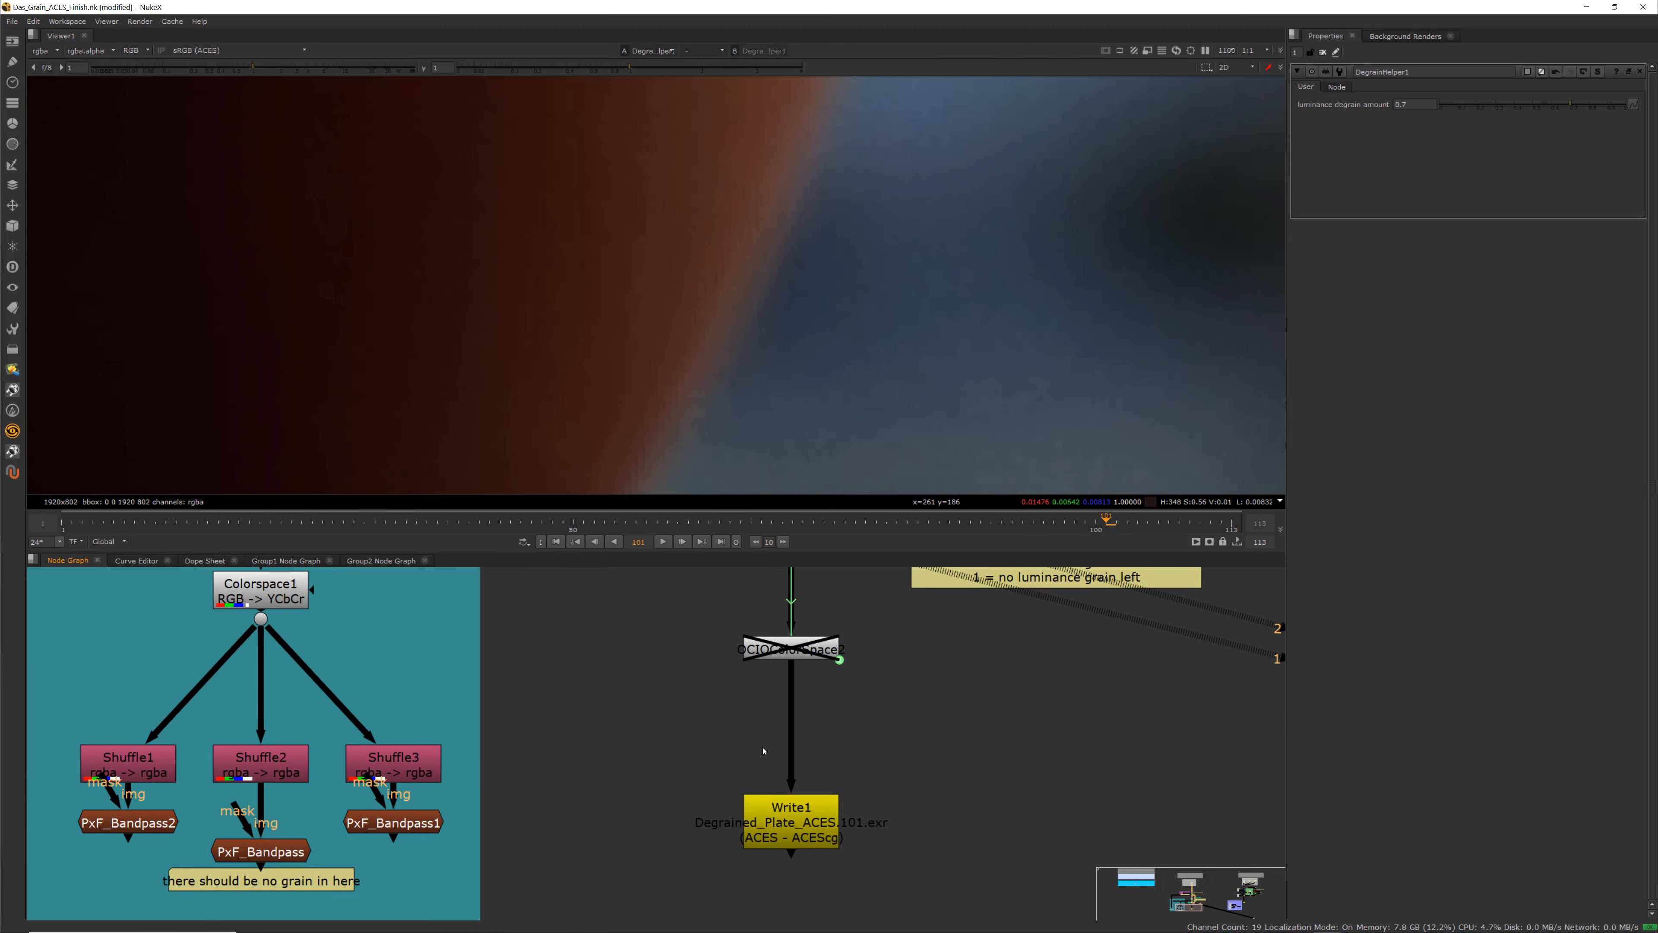
{"action": "left_click", "coordinate": [785, 838]}
{"action": "key", "text": "1"}
{"action": "double_click", "coordinate": [788, 842]}
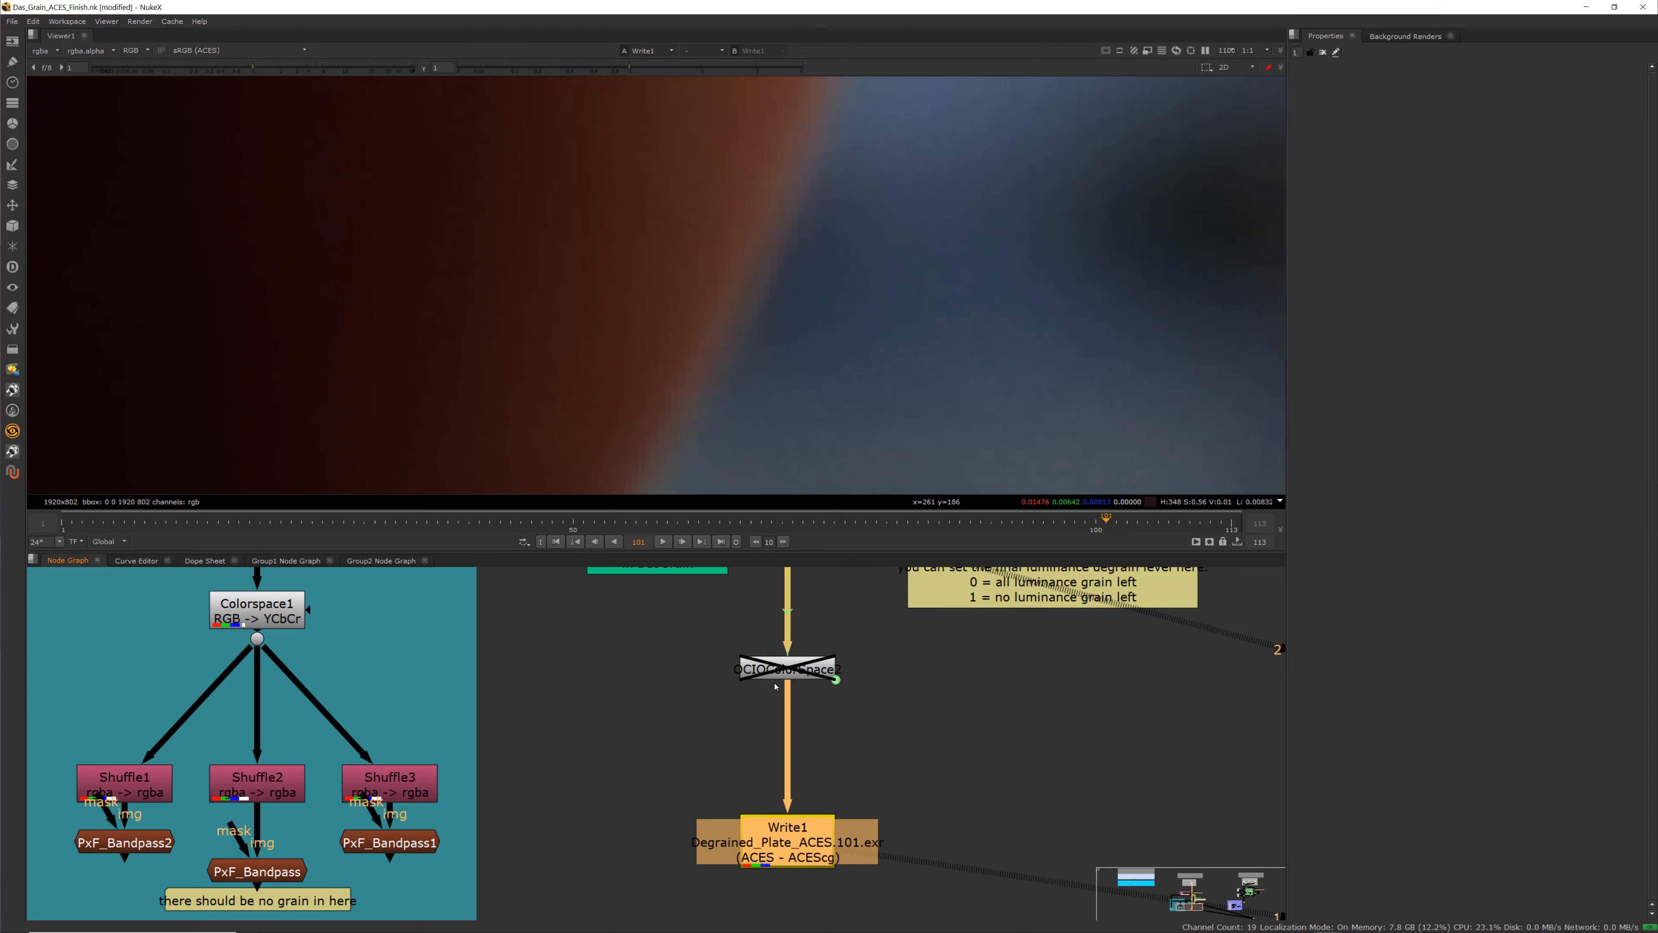
Render the Write1 node's degrained plate over the input frame range 1-113
{"action": "scroll", "coordinate": [751, 371], "scroll_direction": "down", "scroll_amount": 5}
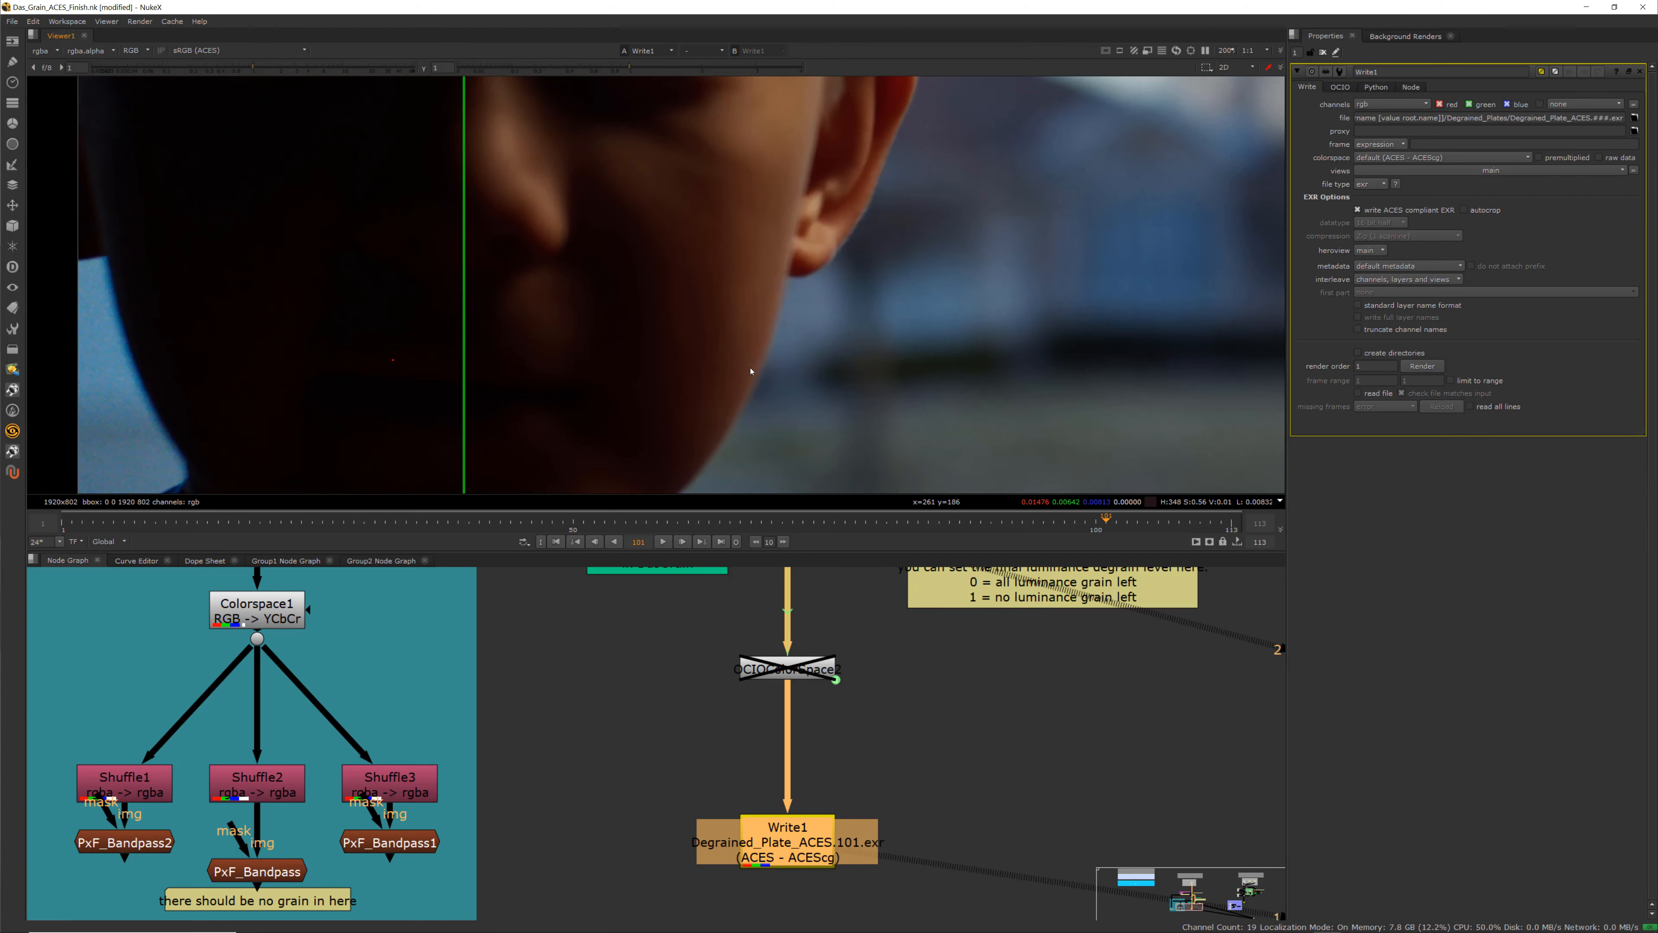
{"action": "scroll", "coordinate": [779, 675], "scroll_direction": "down", "scroll_amount": 3}
{"action": "middle_click_drag", "start_coordinate": [770, 654], "coordinate": [764, 693]}
{"action": "scroll", "coordinate": [756, 683], "scroll_direction": "up", "scroll_amount": 3}
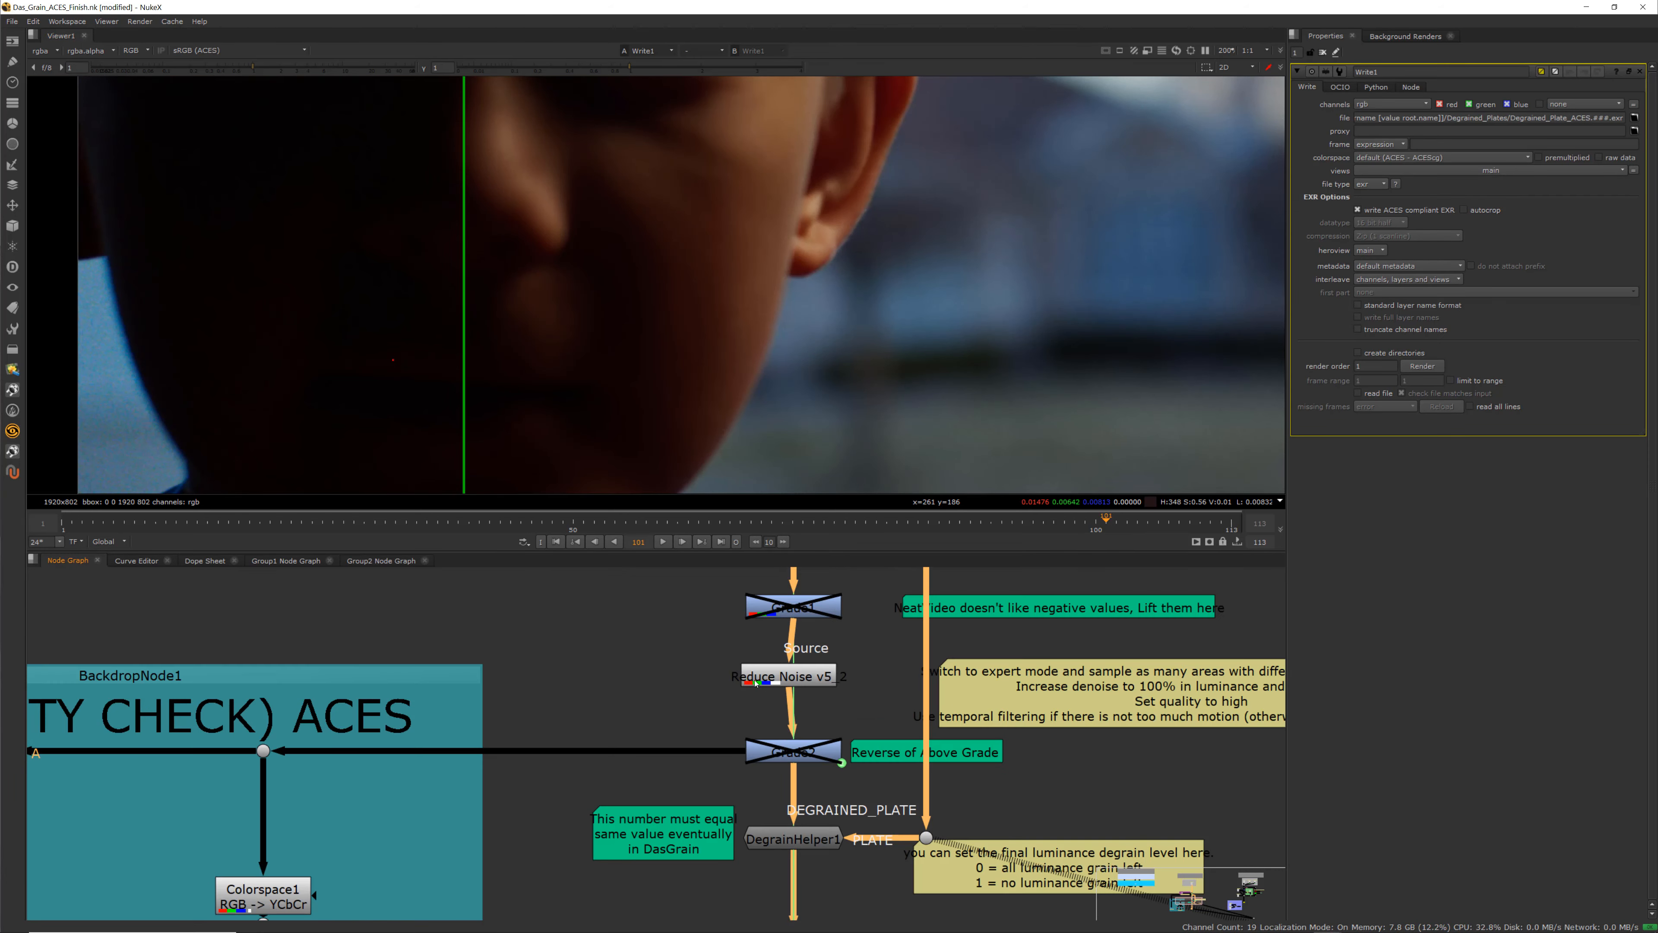
{"action": "scroll", "coordinate": [743, 775], "scroll_direction": "down", "scroll_amount": 4}
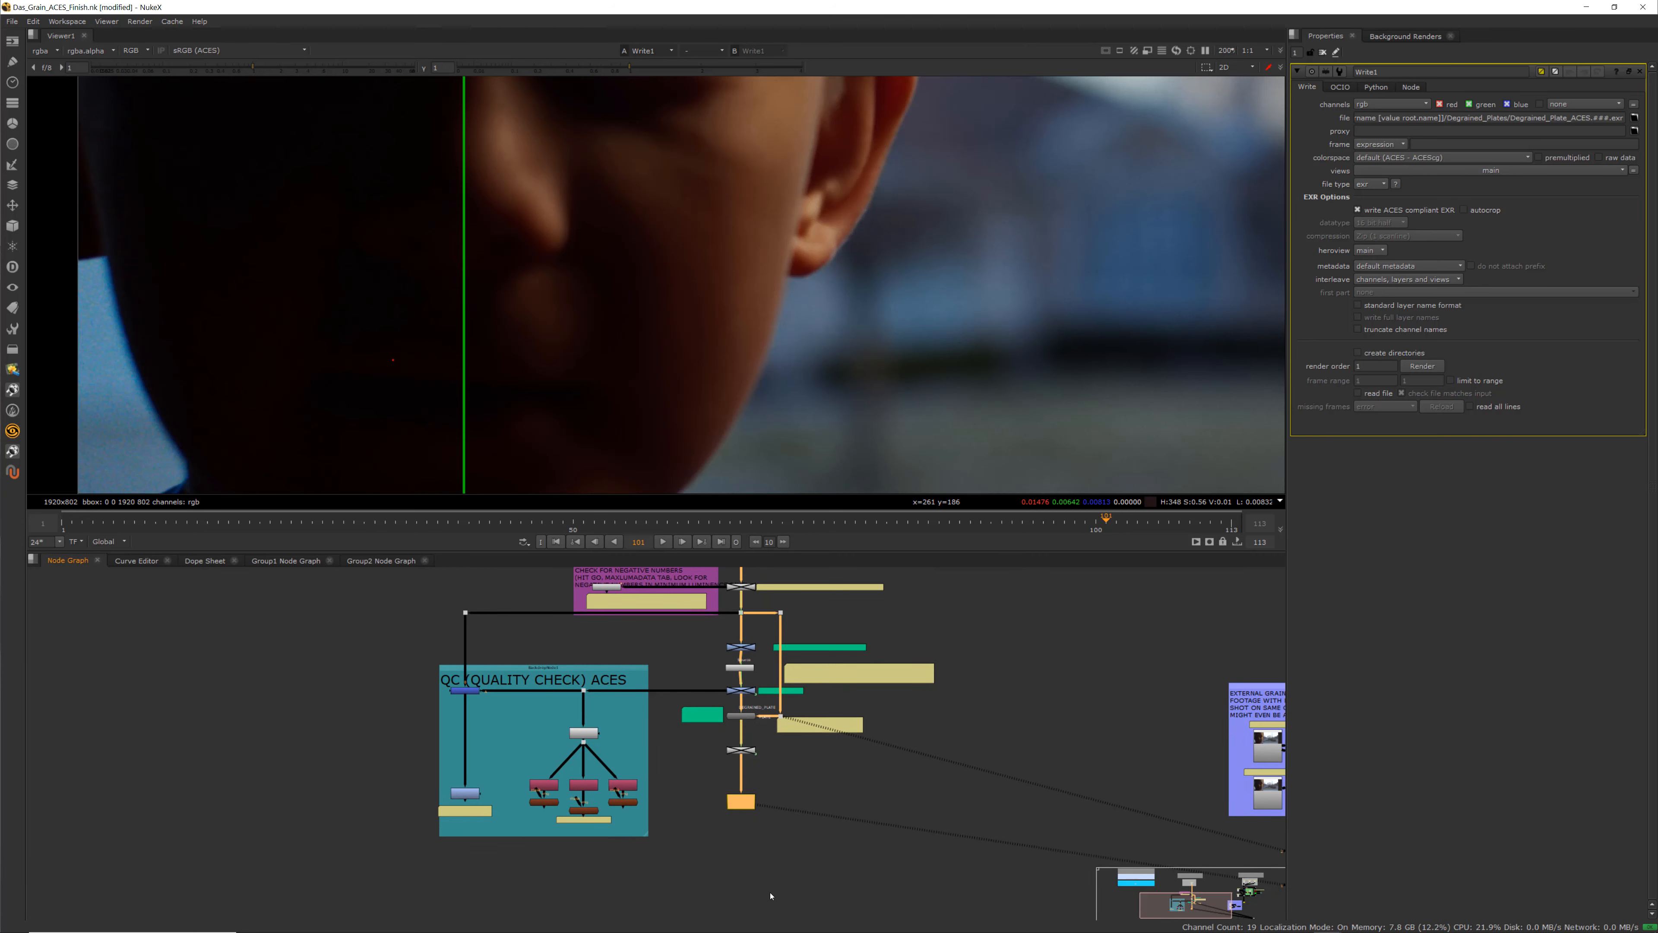
{"action": "scroll", "coordinate": [727, 790], "scroll_direction": "up", "scroll_amount": 3}
{"action": "scroll", "coordinate": [727, 791], "scroll_direction": "up", "scroll_amount": 3}
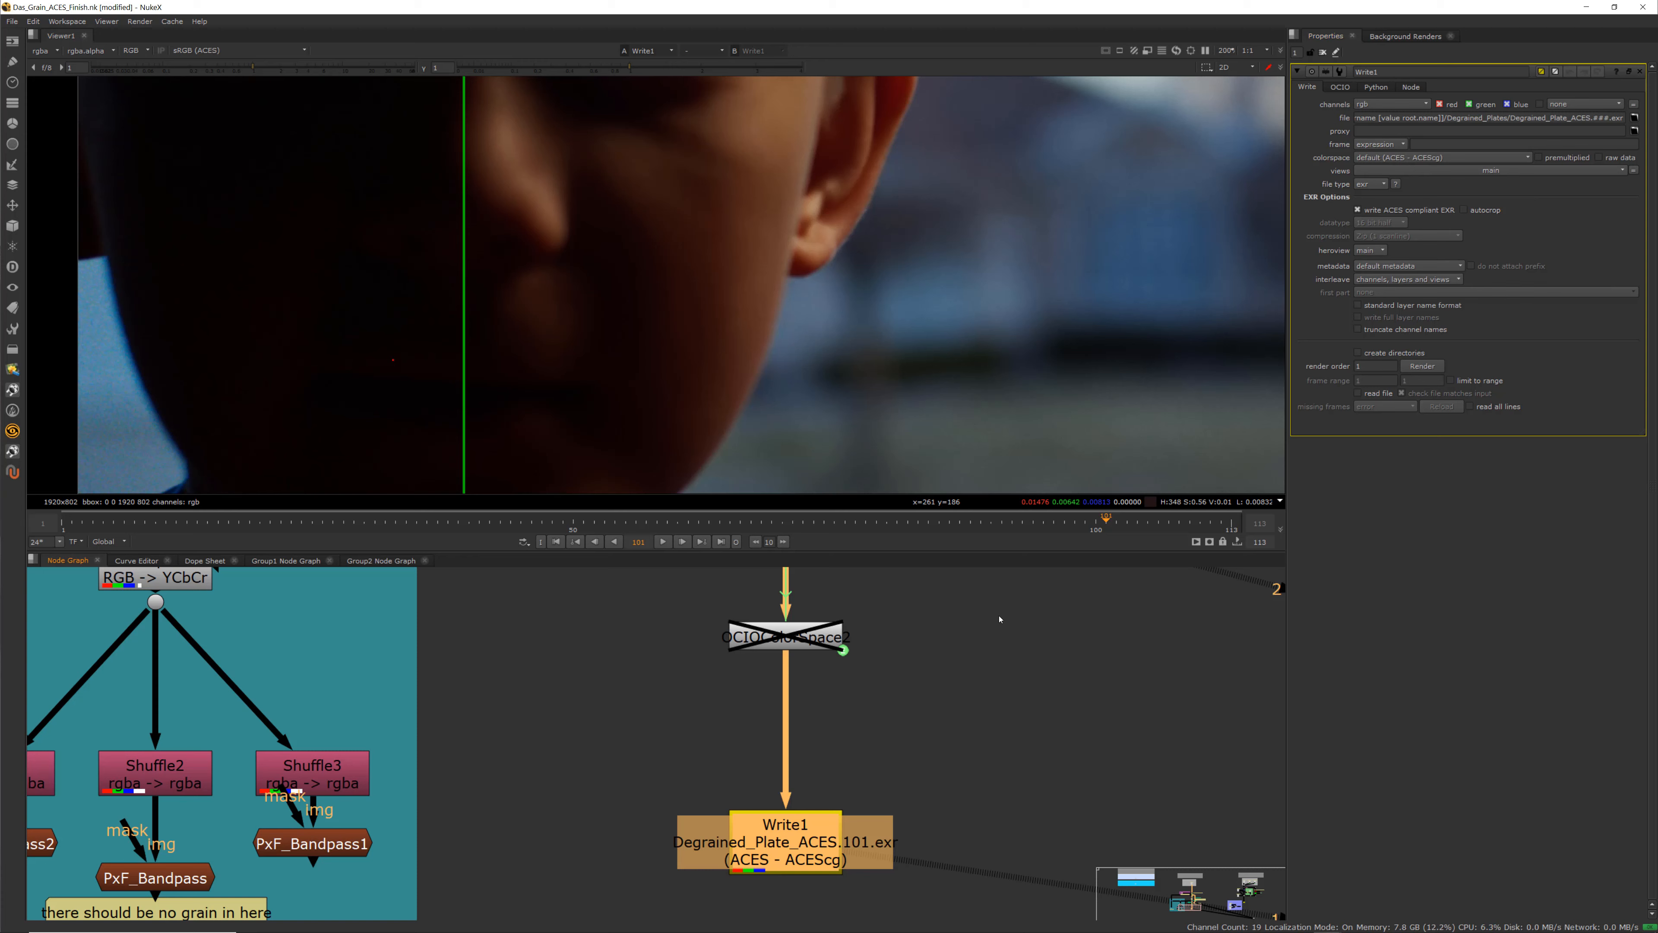
{"action": "left_click", "coordinate": [1420, 367]}
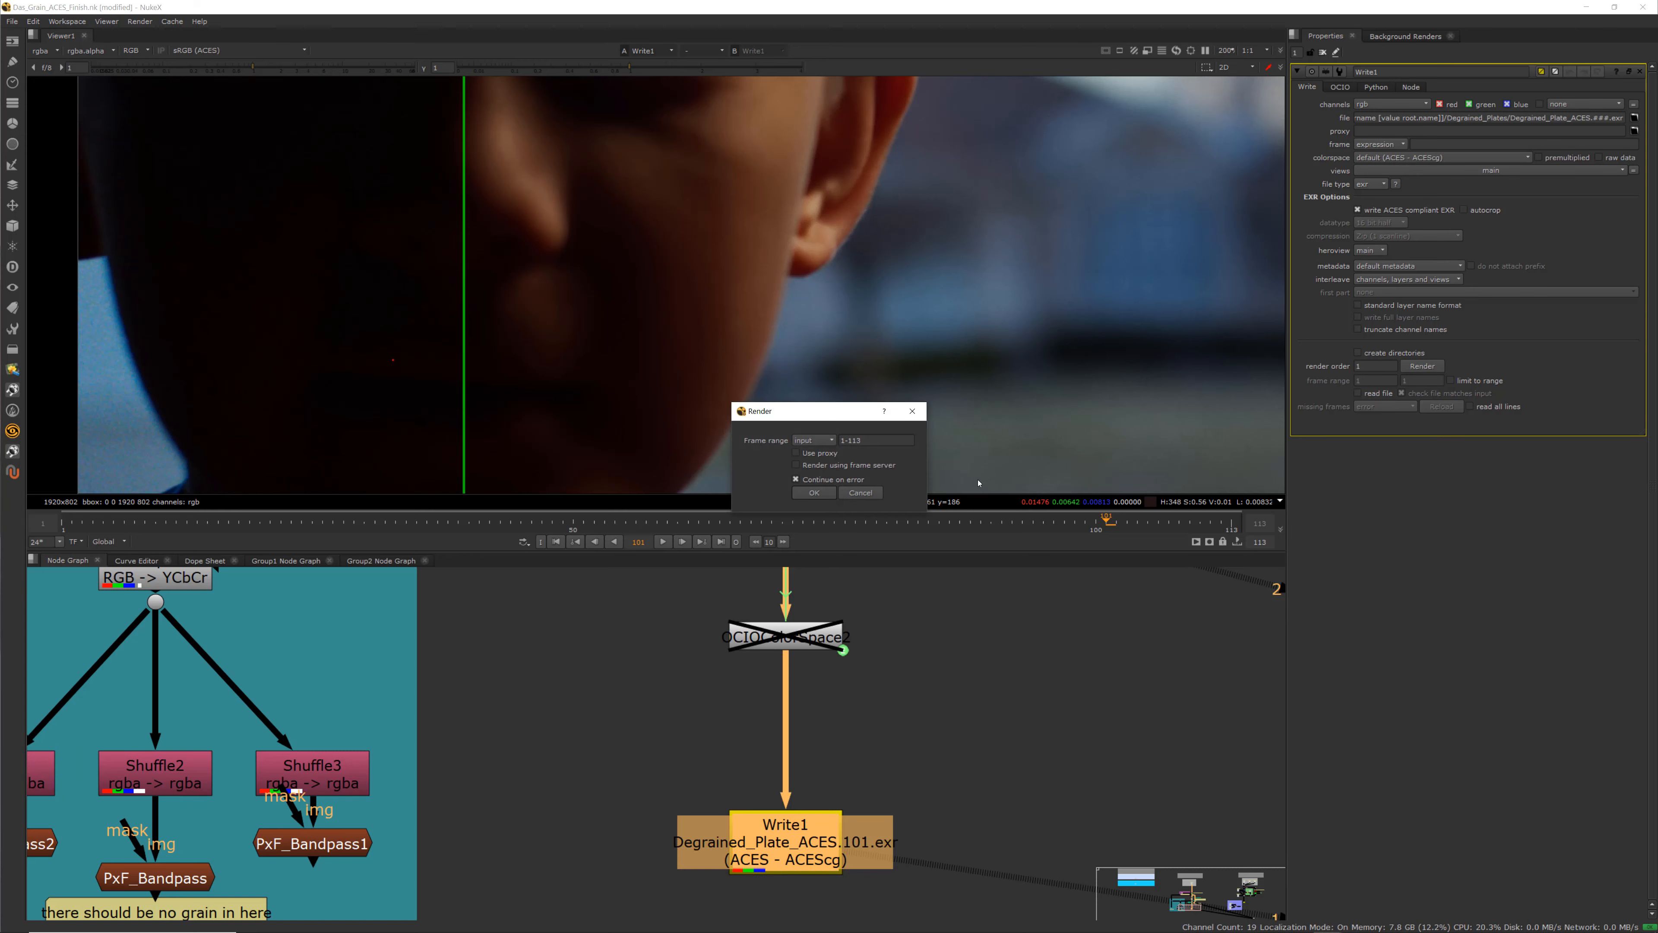
{"action": "left_click", "coordinate": [815, 493]}
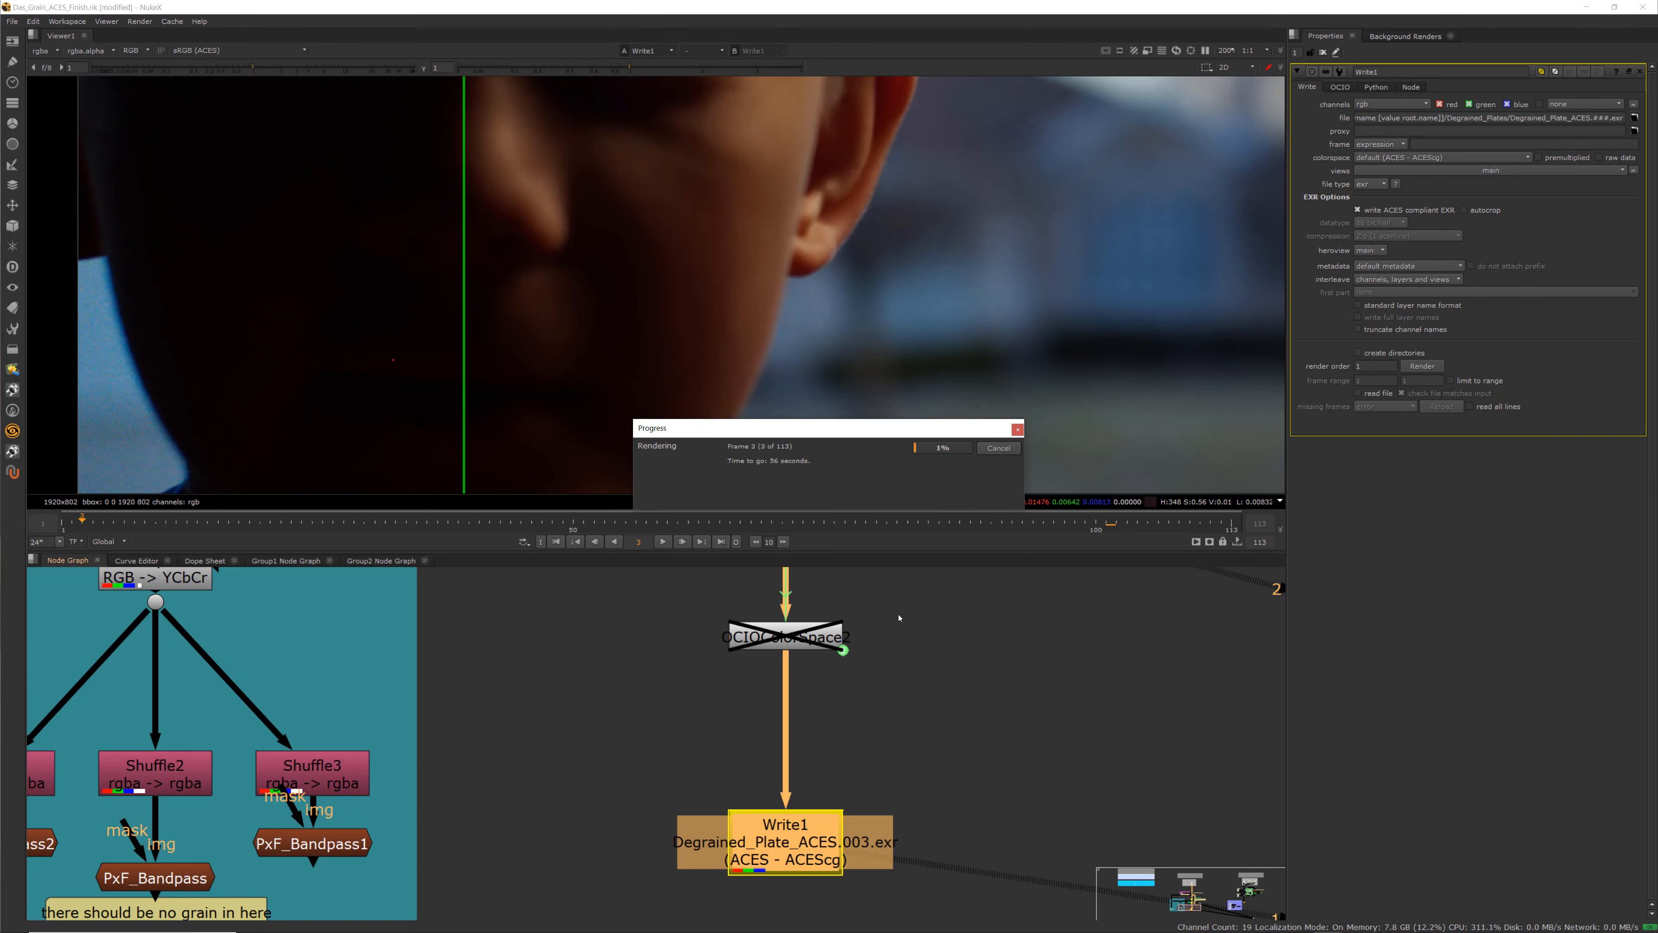
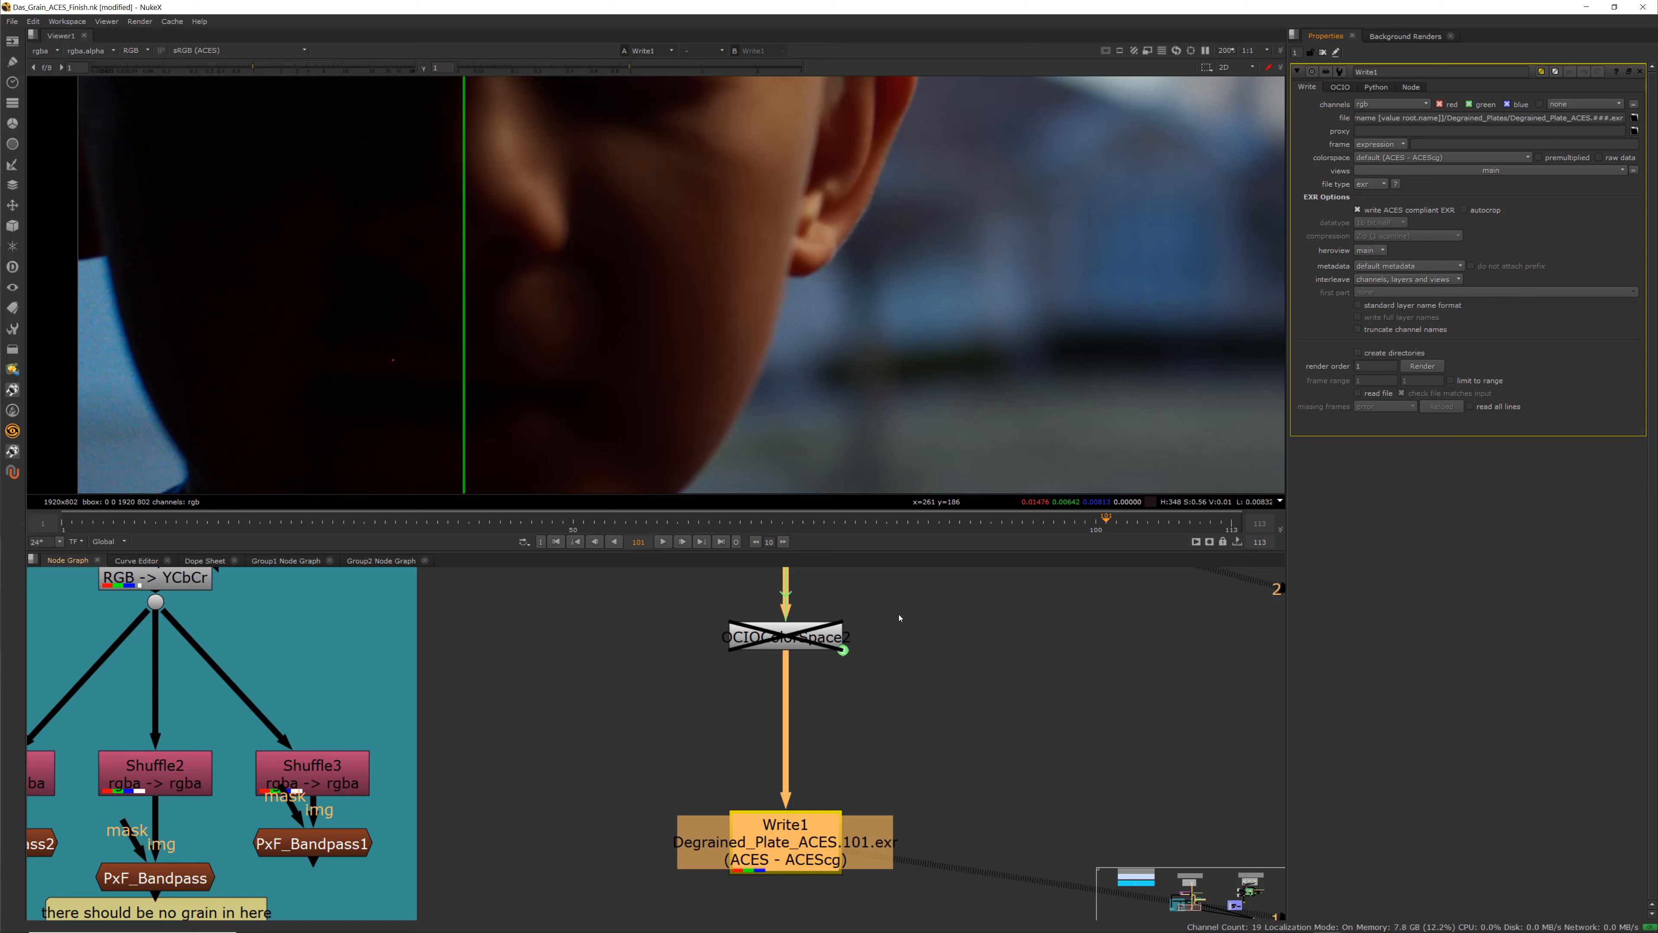
Navigate the node graph from the Write node over to the regrain section's backdrop to examine its layout
{"action": "scroll", "coordinate": [937, 760], "scroll_direction": "down", "scroll_amount": 5}
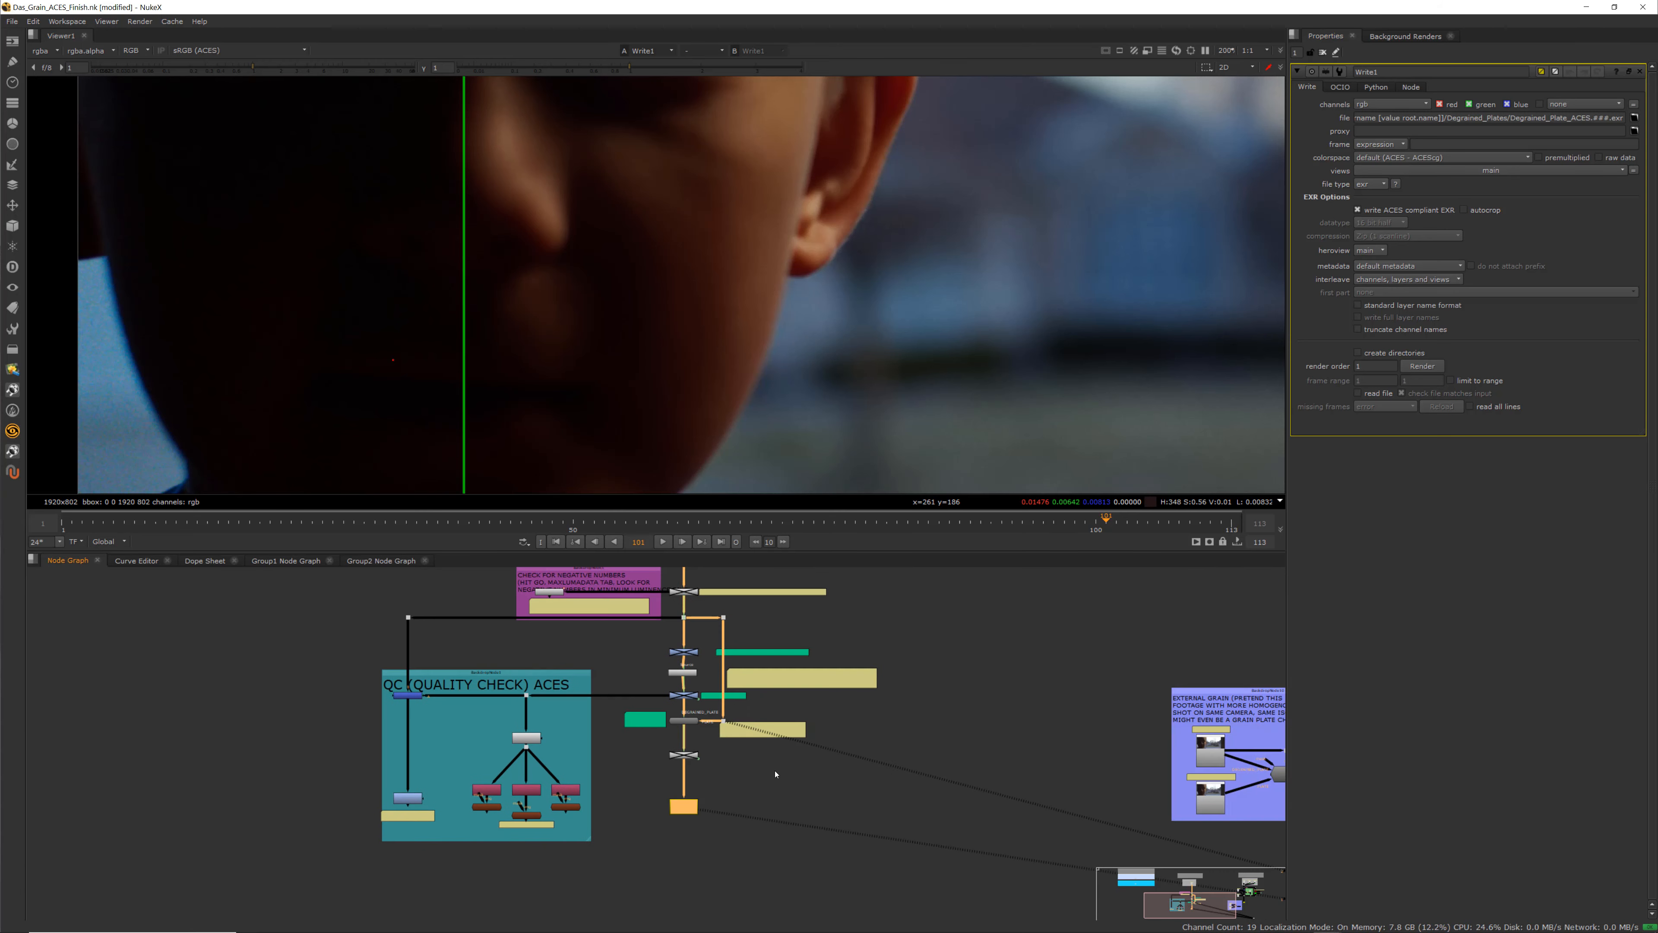
{"action": "scroll", "coordinate": [816, 778], "scroll_direction": "down", "scroll_amount": 3}
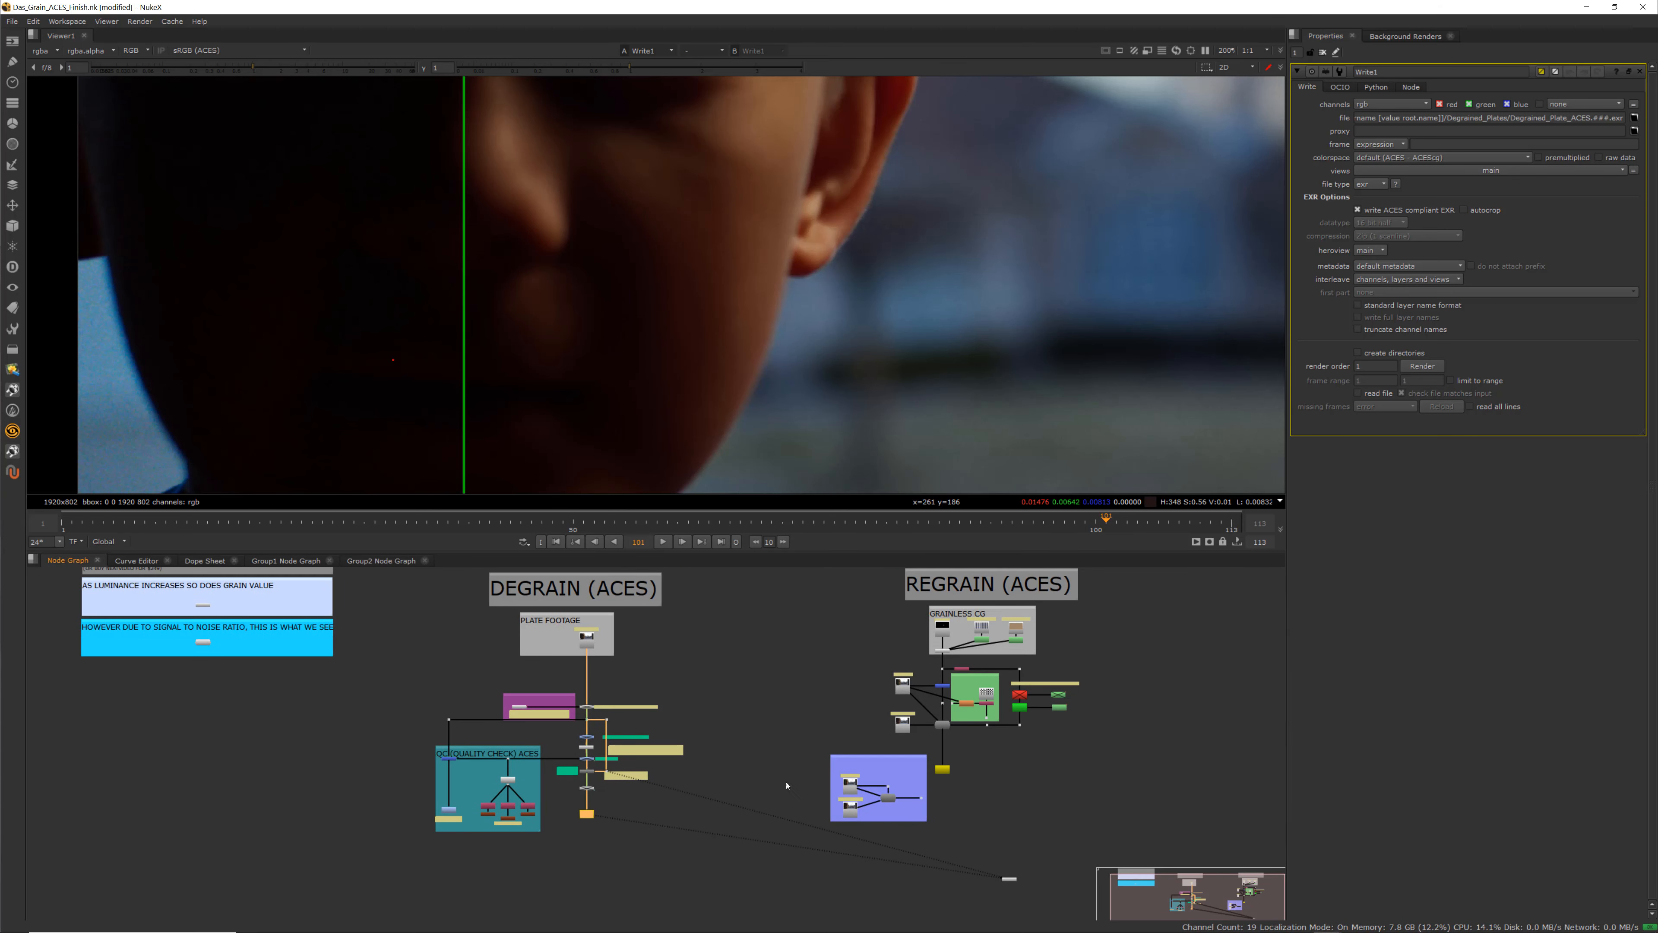
{"action": "middle_click_drag", "start_coordinate": [819, 804], "coordinate": [616, 808]}
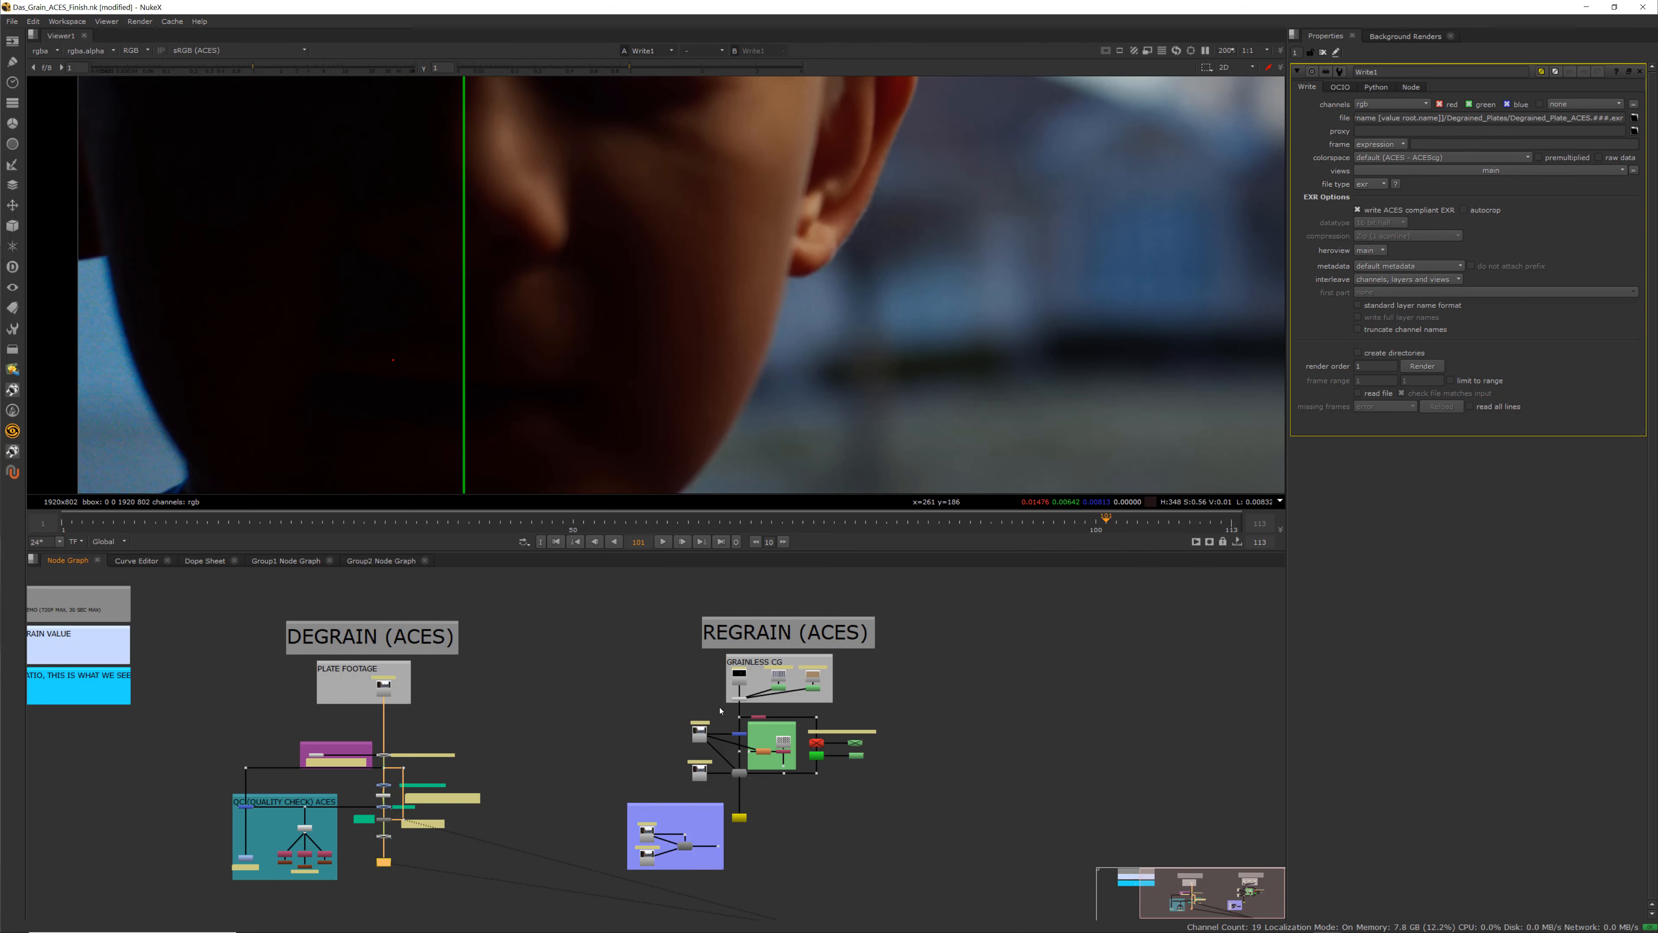
{"action": "scroll", "coordinate": [721, 730], "scroll_direction": "up", "scroll_amount": 5}
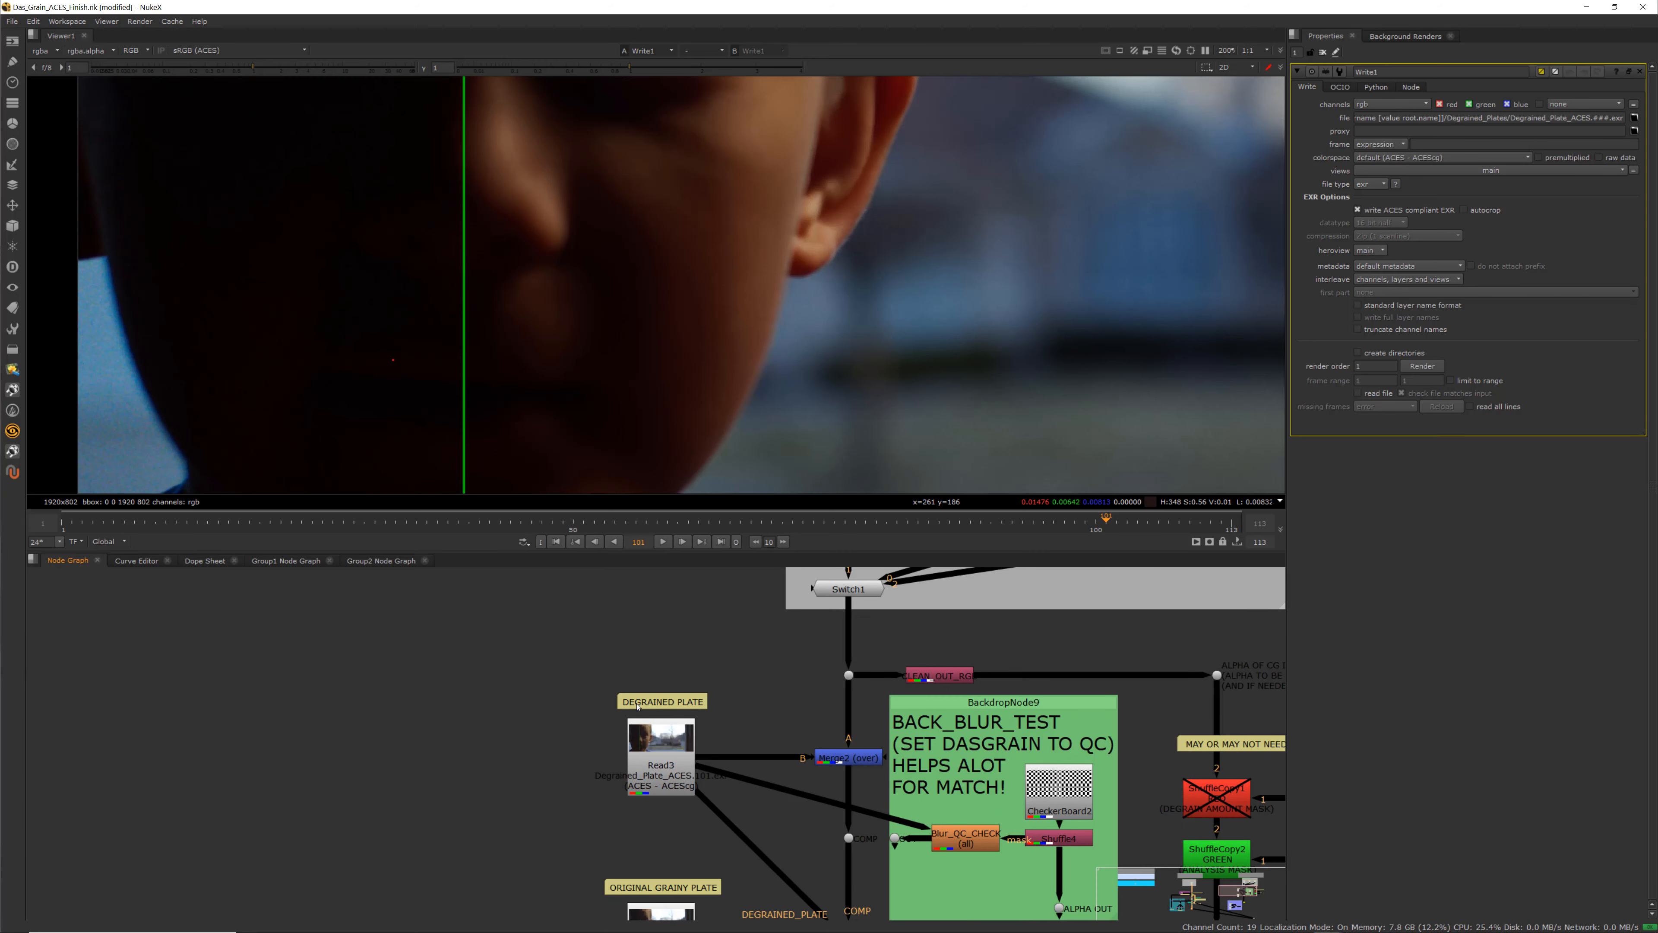
{"action": "scroll", "coordinate": [617, 730], "scroll_direction": "down", "scroll_amount": 3}
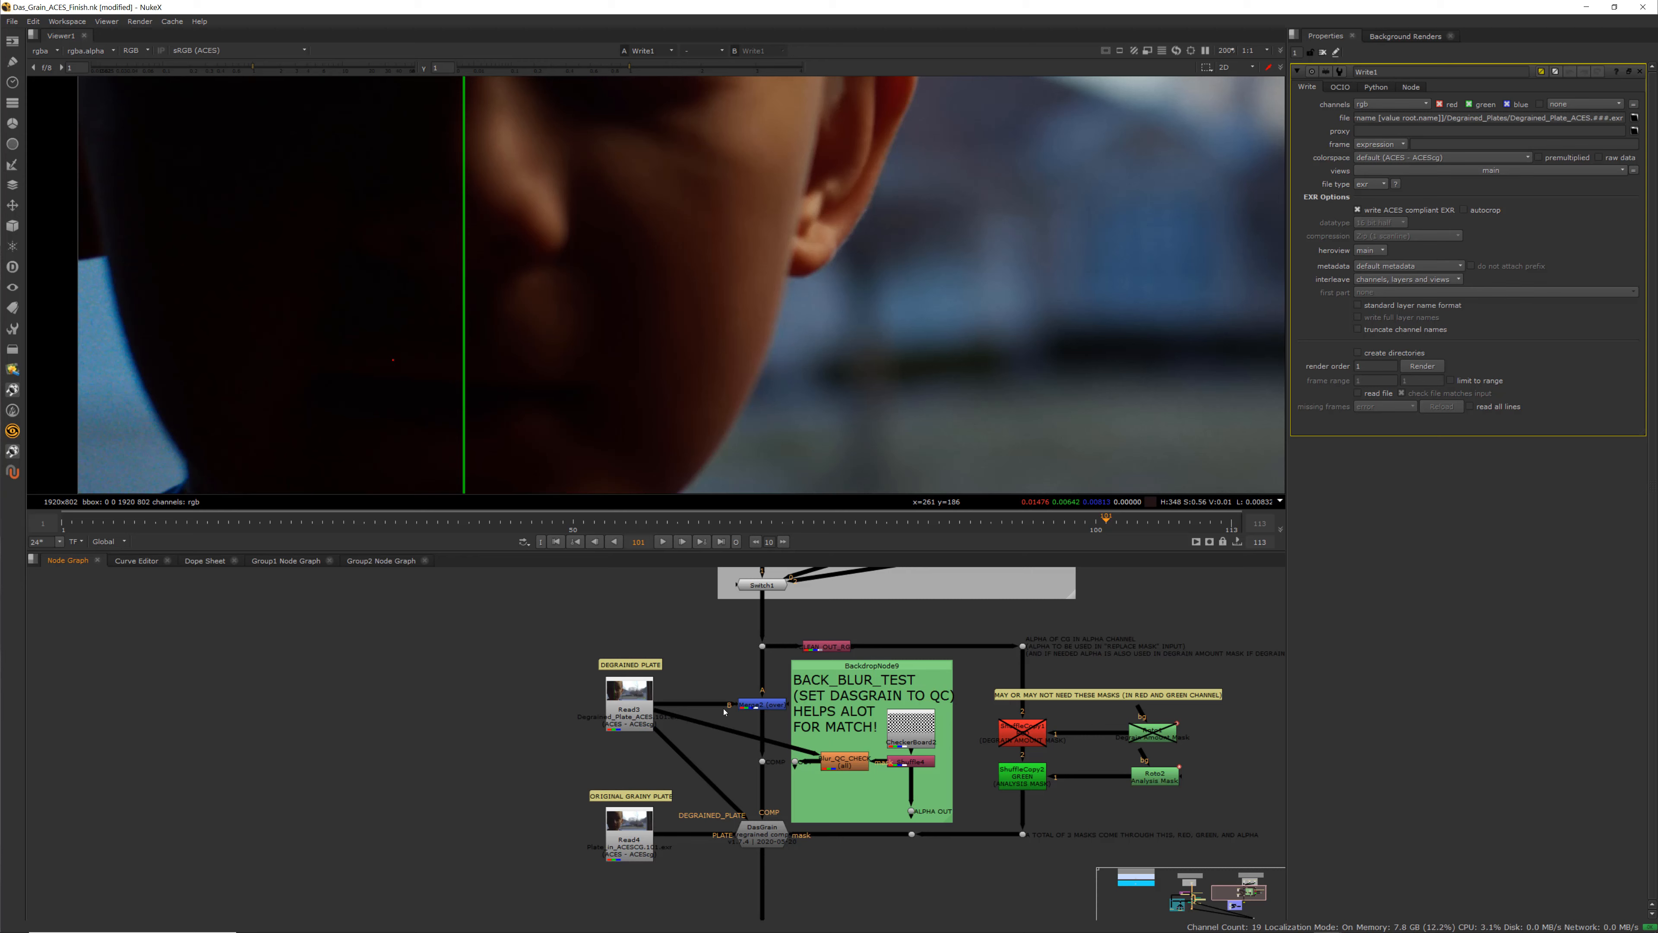
{"action": "scroll", "coordinate": [725, 712], "scroll_direction": "down", "scroll_amount": 3}
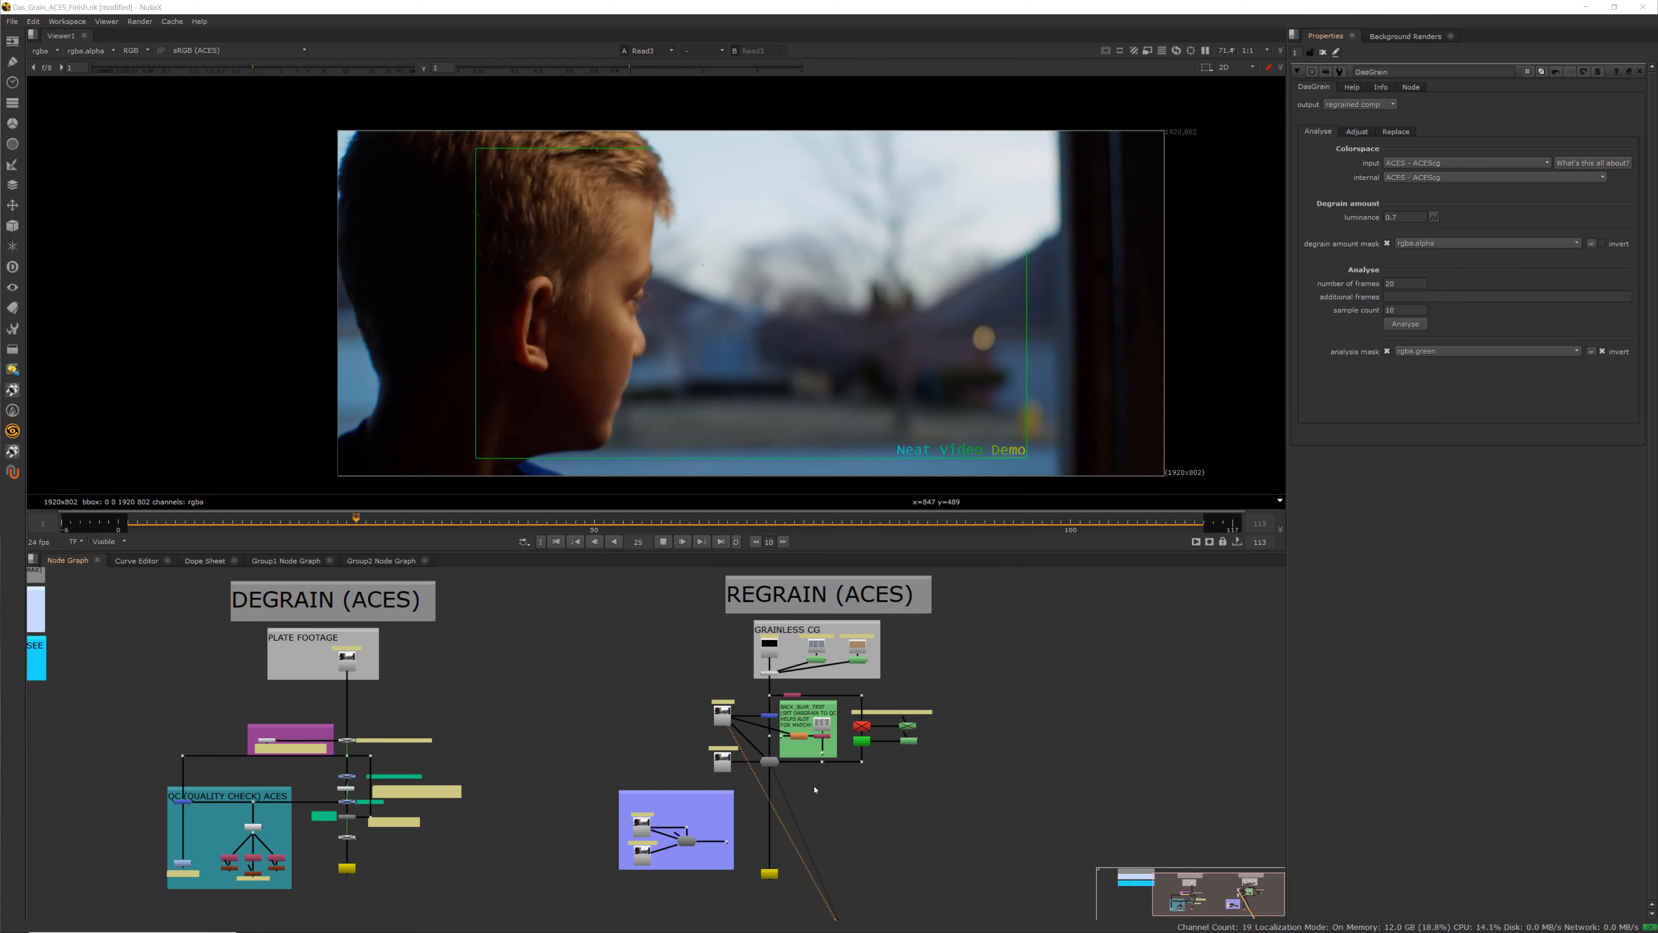
{"action": "scroll", "coordinate": [757, 728], "scroll_direction": "up", "scroll_amount": 6}
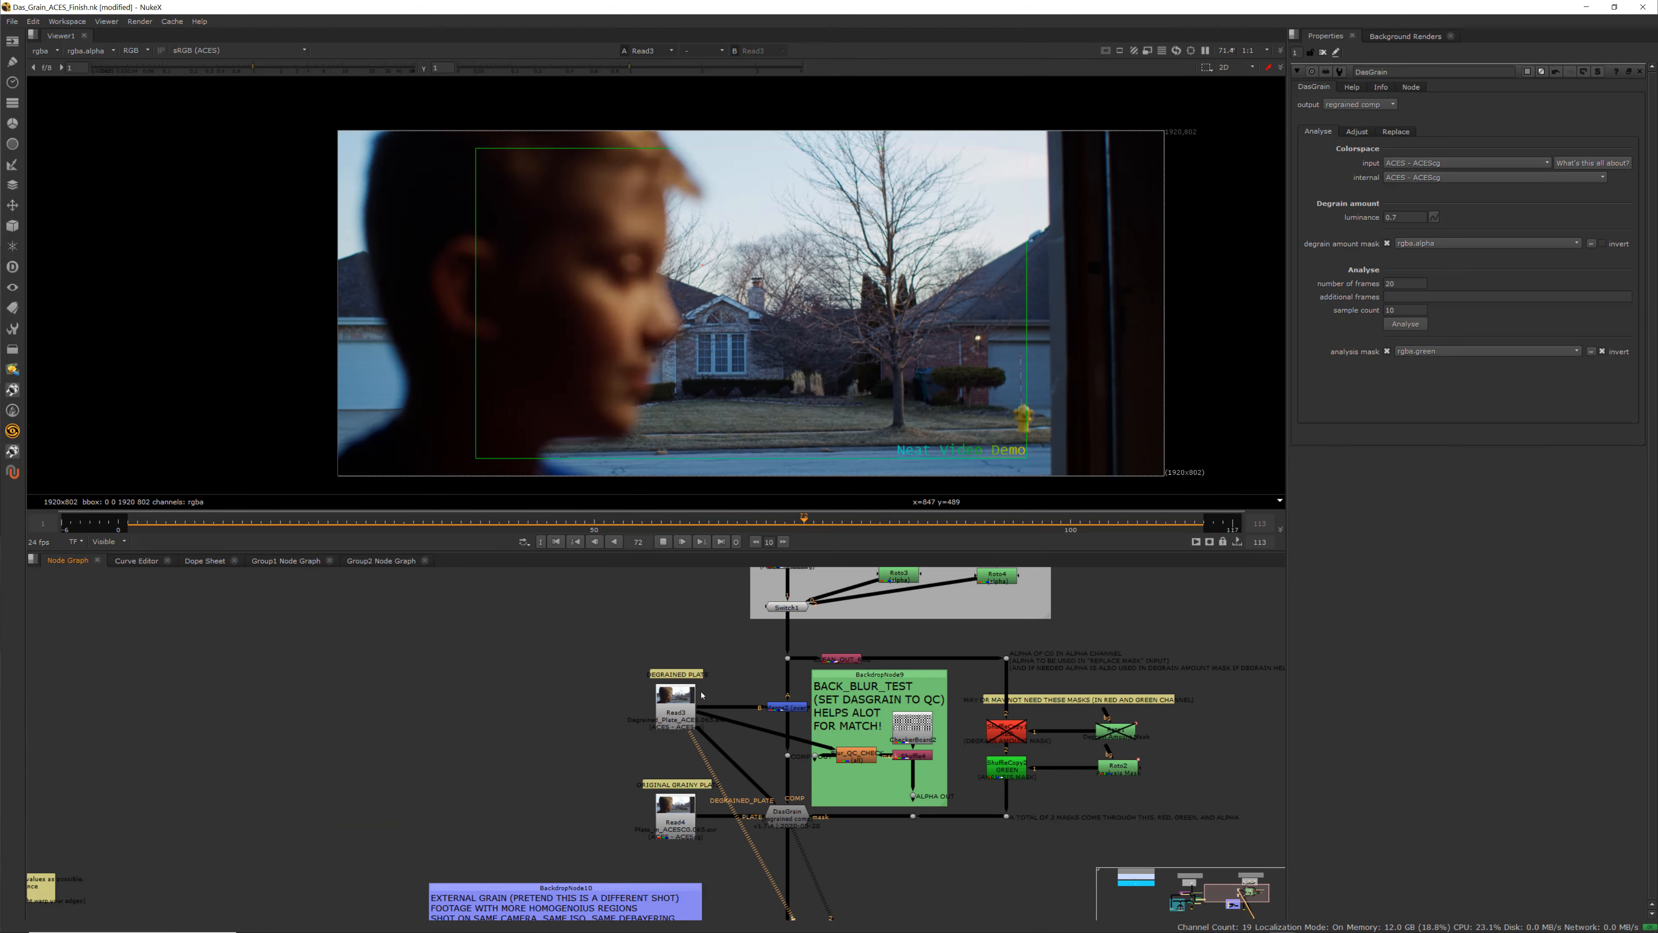
{"action": "scroll", "coordinate": [666, 751], "scroll_direction": "up", "scroll_amount": 4}
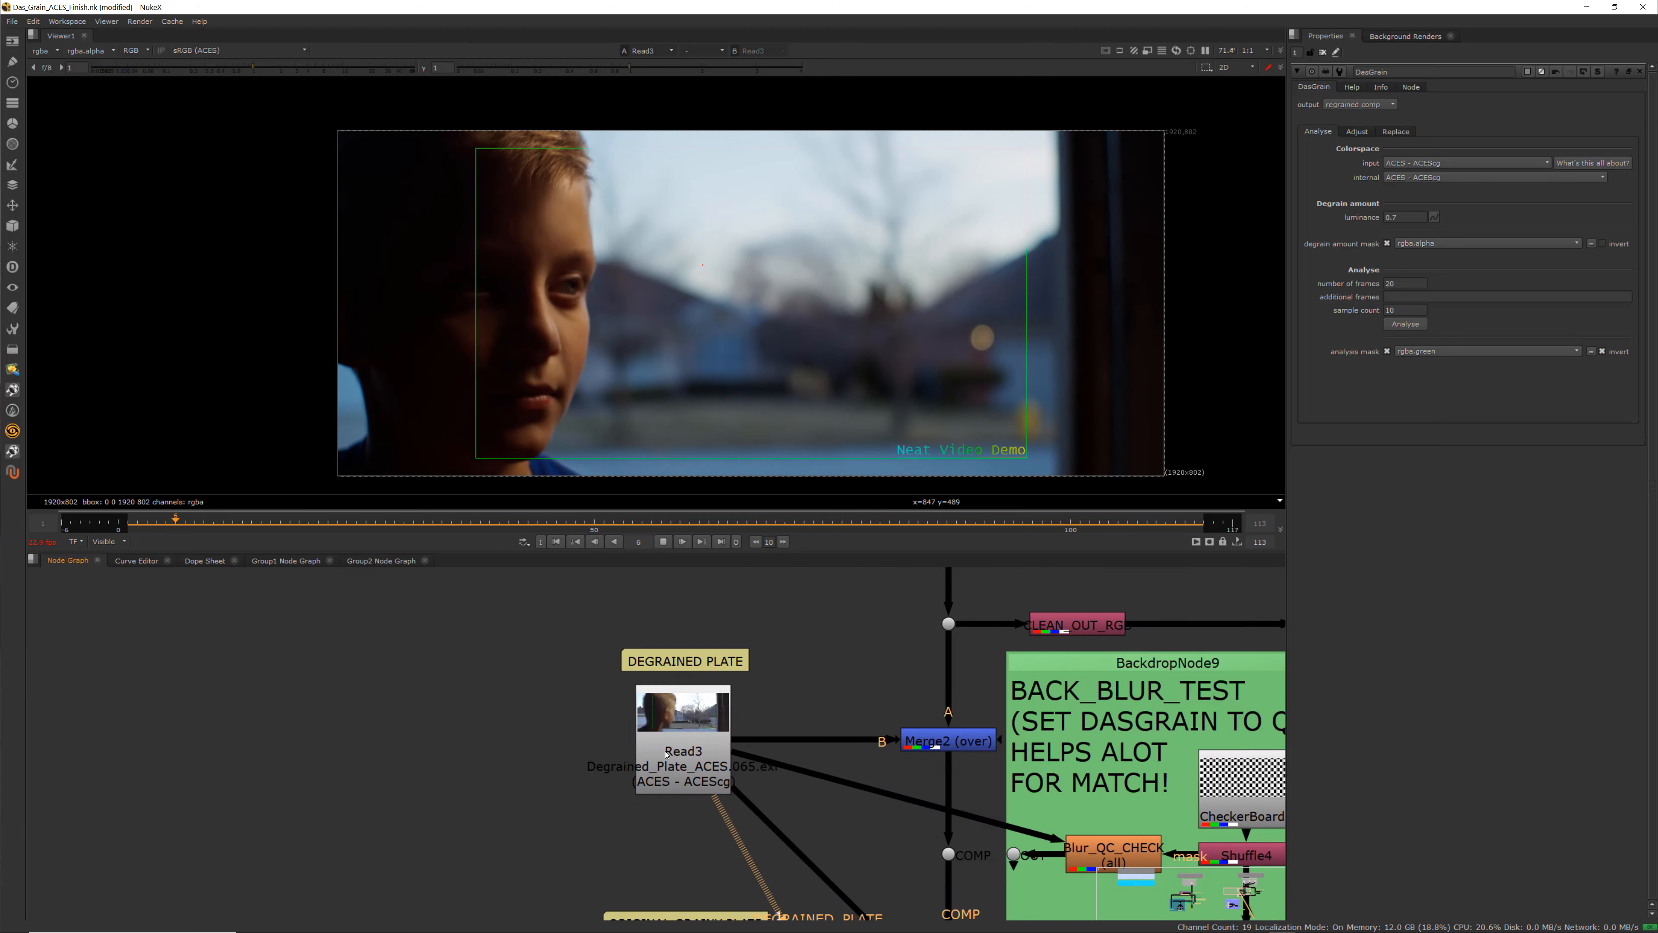
Select the degrained Read3 plate, then view the Switch1 node's output in the viewer
{"action": "left_click", "coordinate": [666, 755]}
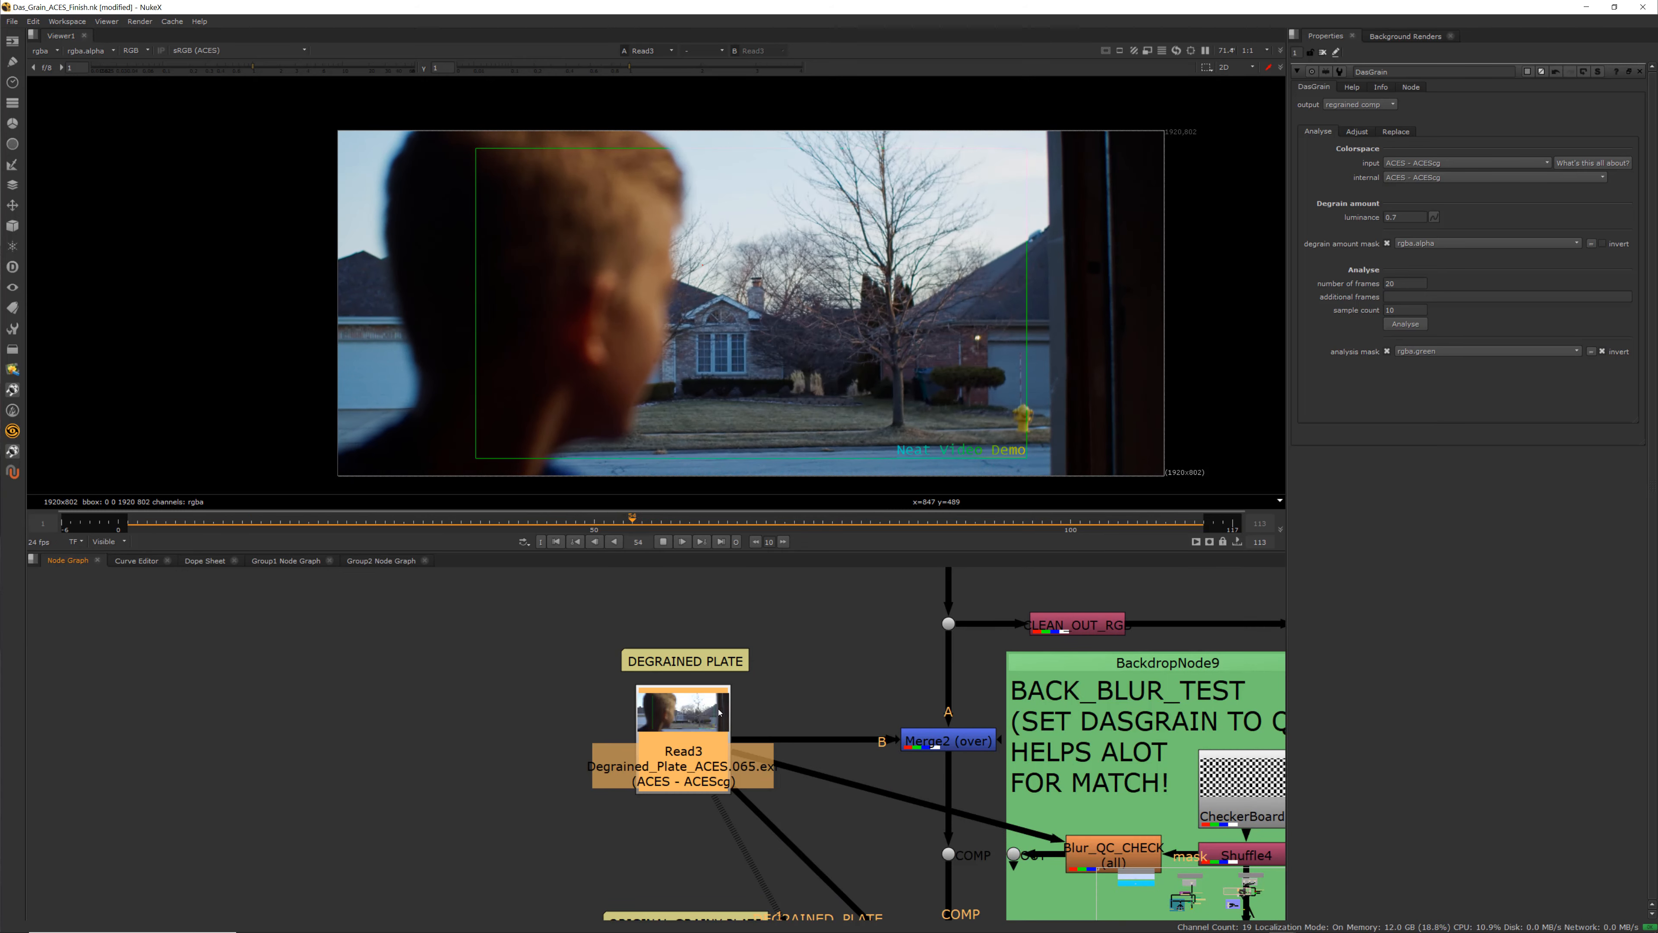
{"action": "middle_click_drag", "start_coordinate": [837, 697], "coordinate": [697, 746]}
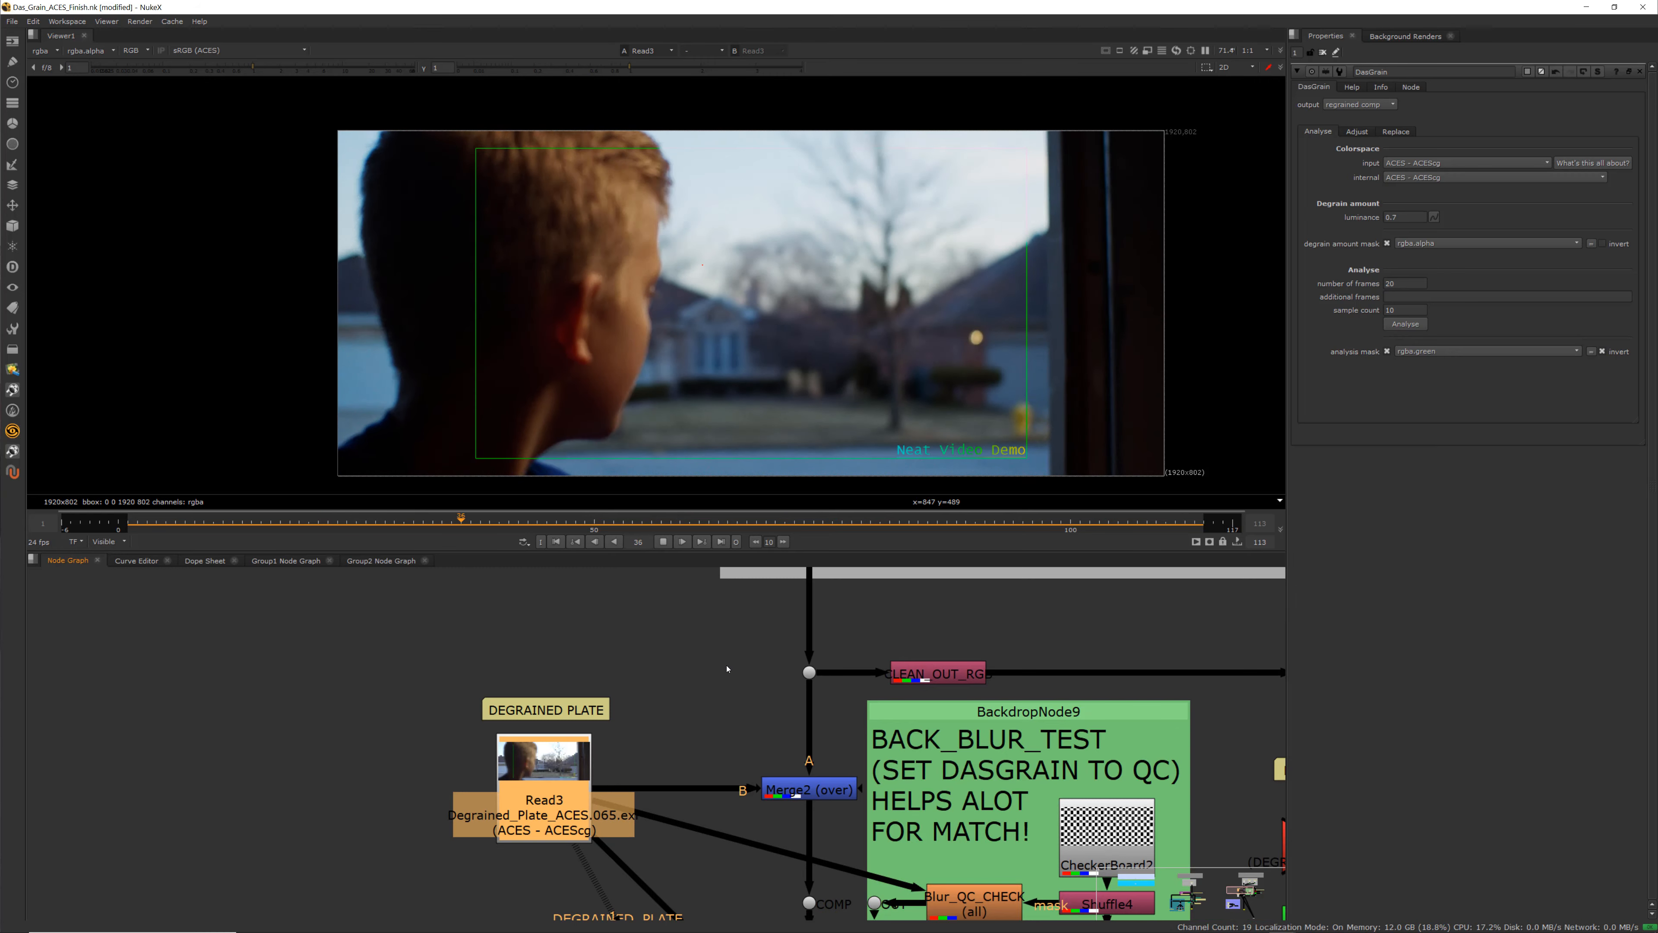
{"action": "middle_click_drag", "start_coordinate": [764, 601], "coordinate": [749, 735]}
{"action": "left_click", "coordinate": [767, 683]}
{"action": "key", "text": "1"}
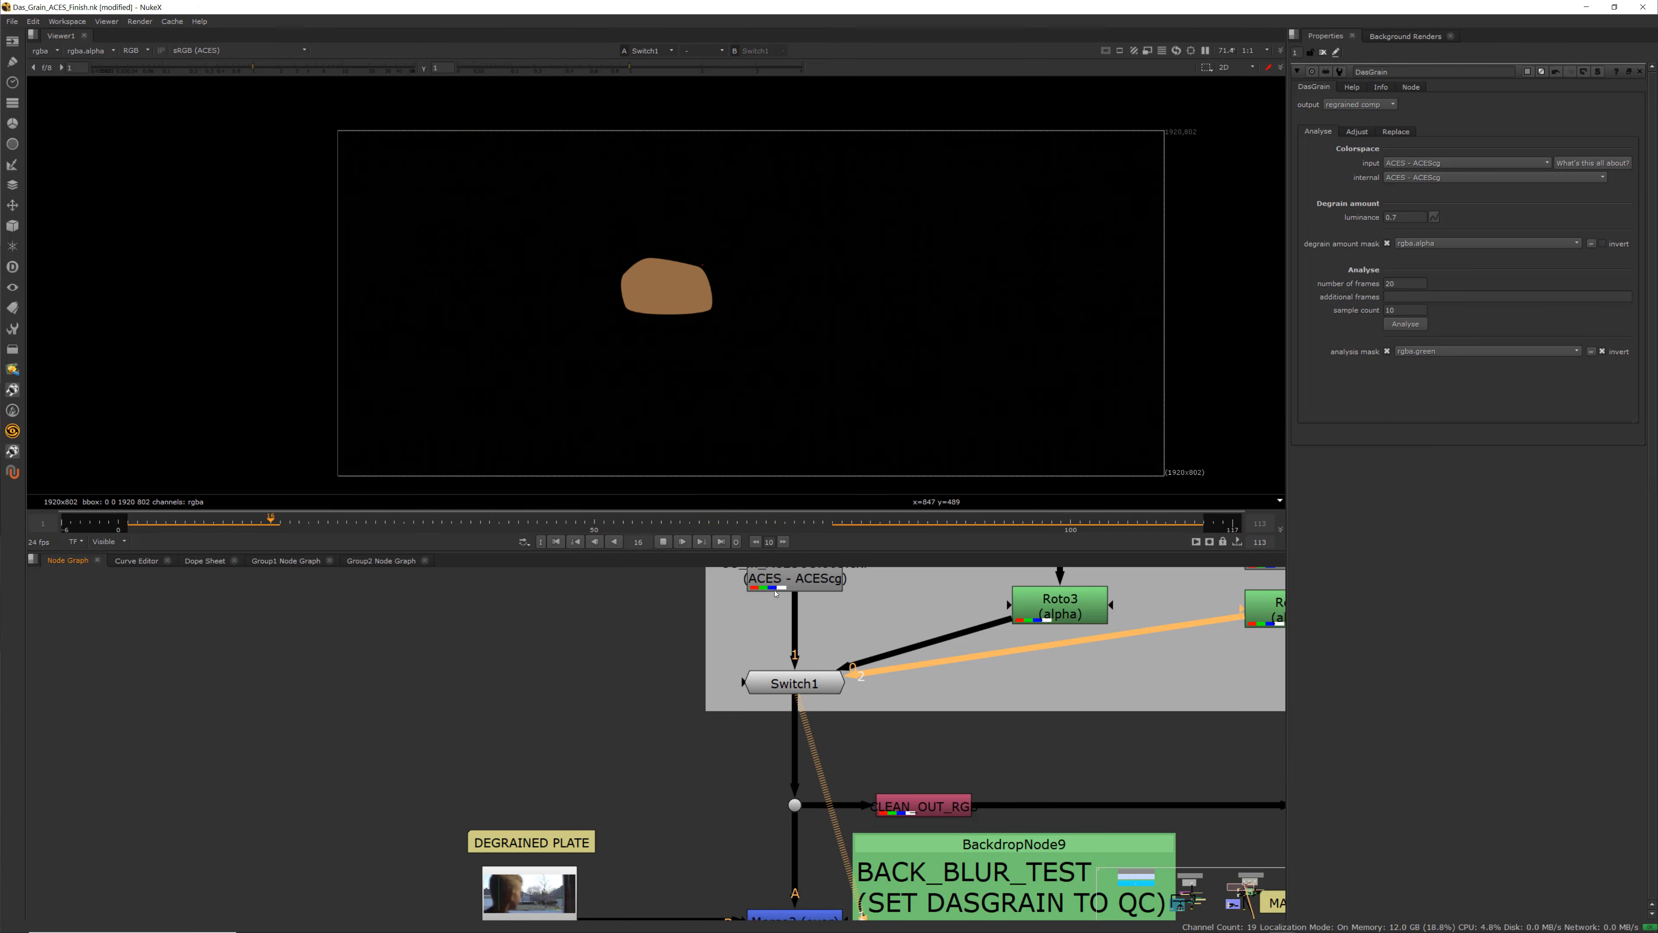
View the Roto3 checkerboard mask and then the Read2 CG render in the viewer
{"action": "middle_click_drag", "start_coordinate": [775, 593], "coordinate": [734, 622]}
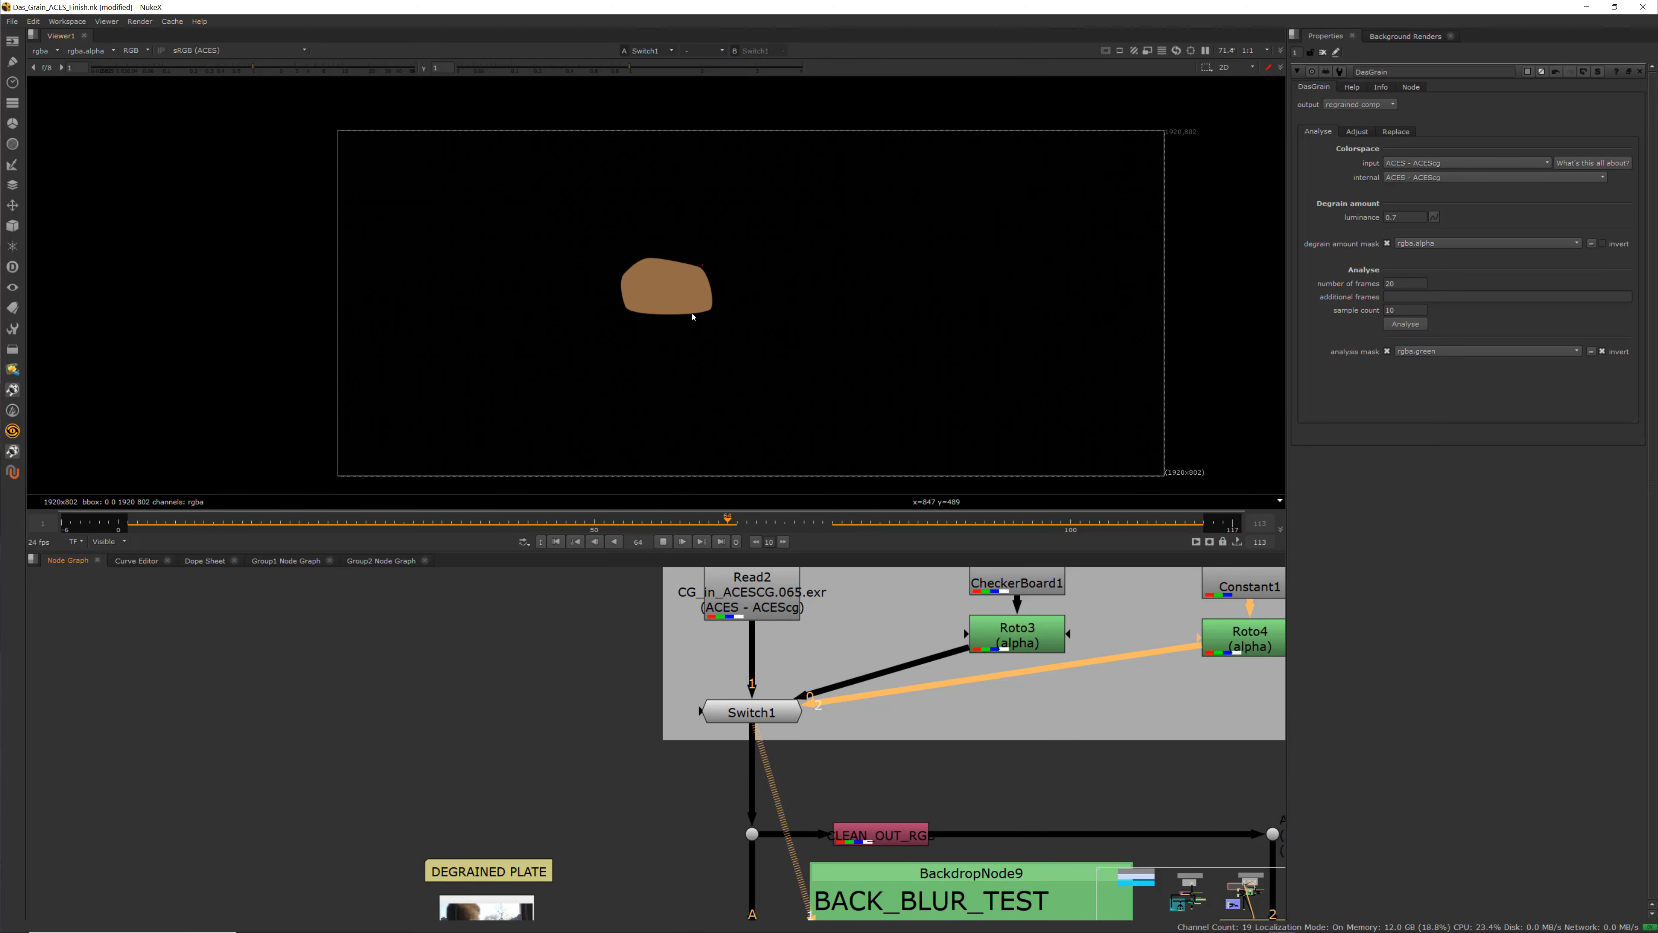
{"action": "left_click", "coordinate": [1017, 634]}
{"action": "key", "text": "1"}
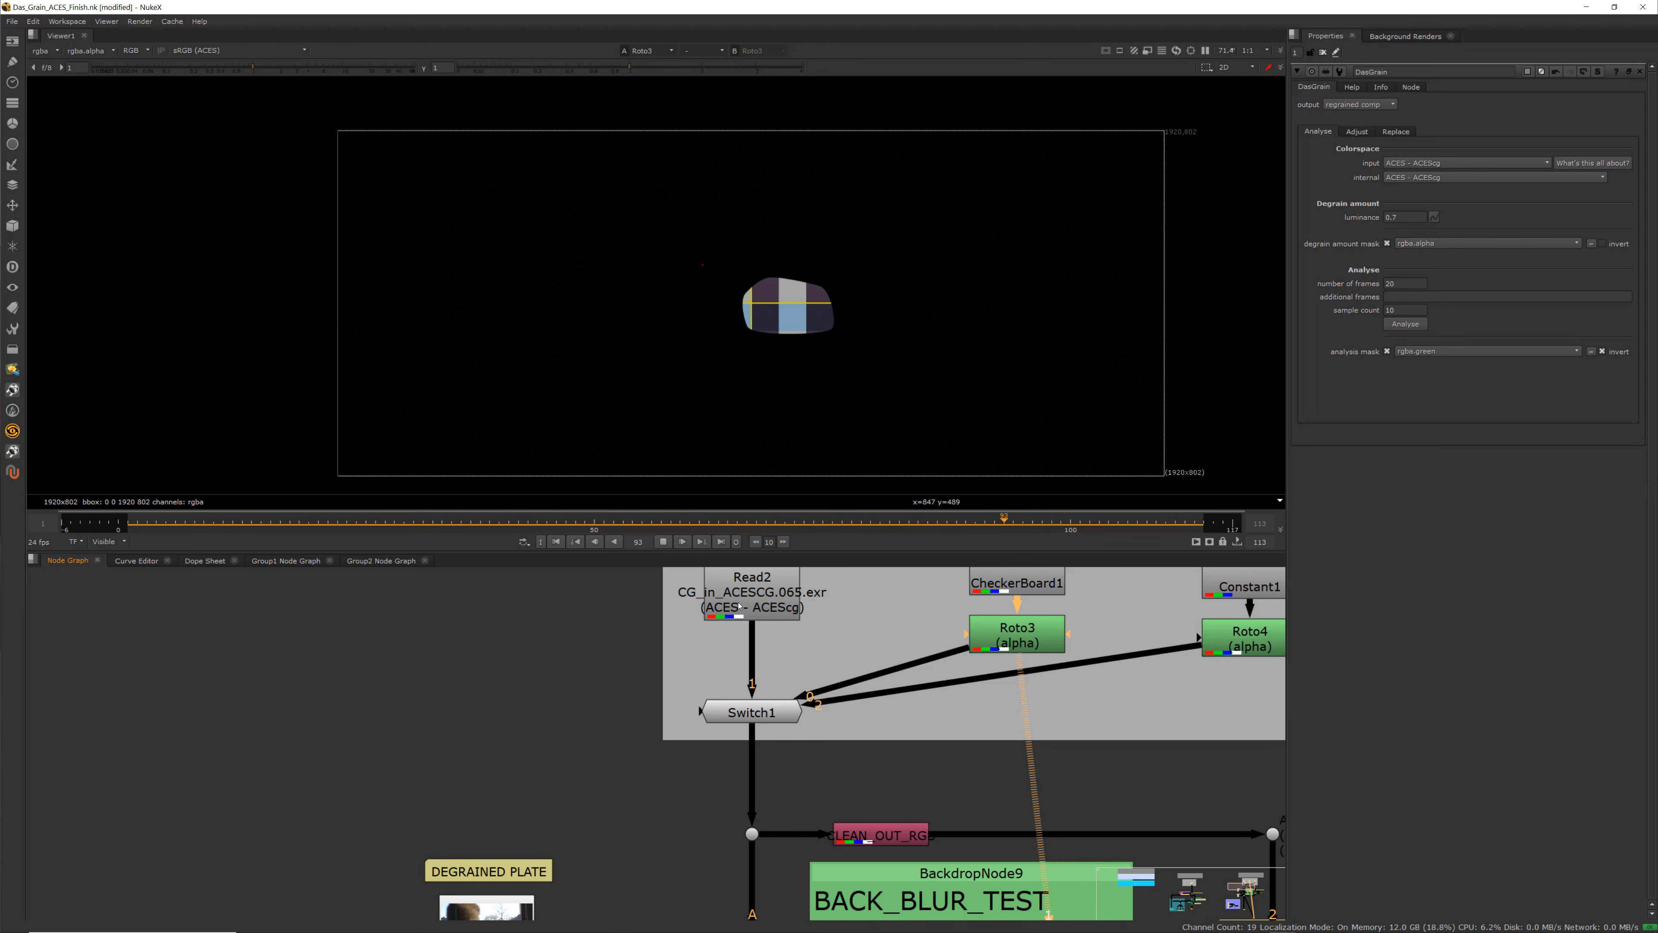
{"action": "left_click", "coordinate": [739, 606]}
{"action": "key", "text": "1"}
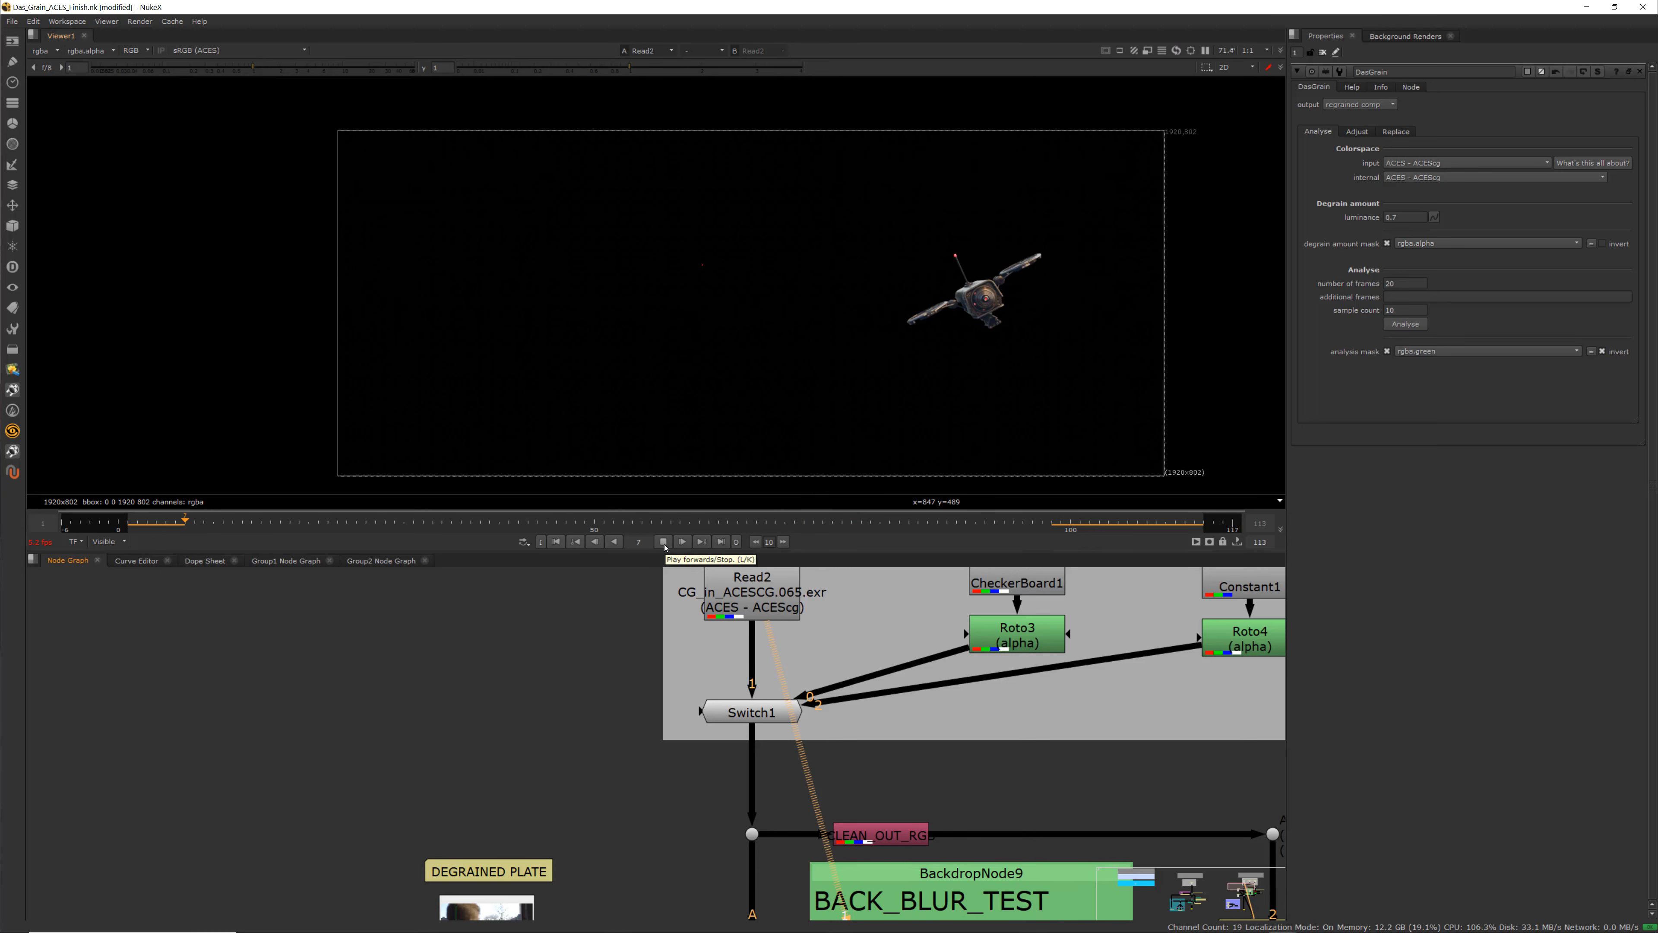
Toggle playback of the sequence and view the Switch1 node's output again
{"action": "left_click", "coordinate": [664, 543]}
{"action": "left_click", "coordinate": [751, 712]}
{"action": "key", "text": "1"}
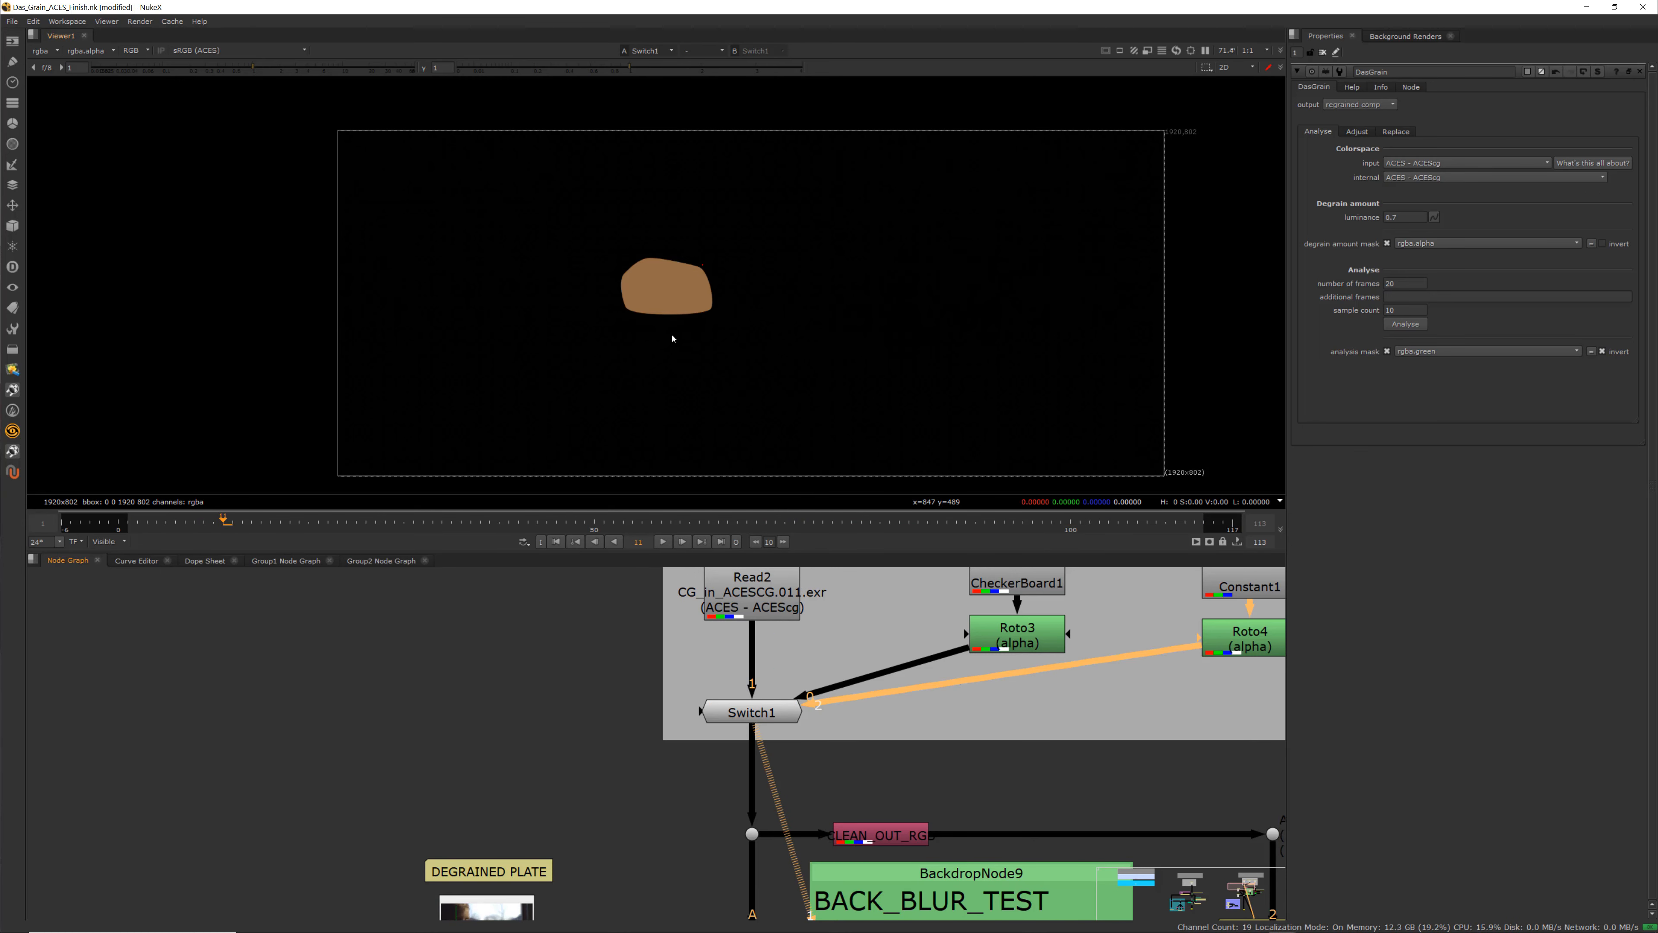
View the Merge2 comp of the CG shape over the degrained plate
{"action": "scroll", "coordinate": [726, 777], "scroll_direction": "down", "scroll_amount": 2}
{"action": "middle_click_drag", "start_coordinate": [723, 788], "coordinate": [729, 682]}
{"action": "scroll", "coordinate": [730, 690], "scroll_direction": "up", "scroll_amount": 2}
{"action": "middle_click_drag", "start_coordinate": [748, 737], "coordinate": [744, 686]}
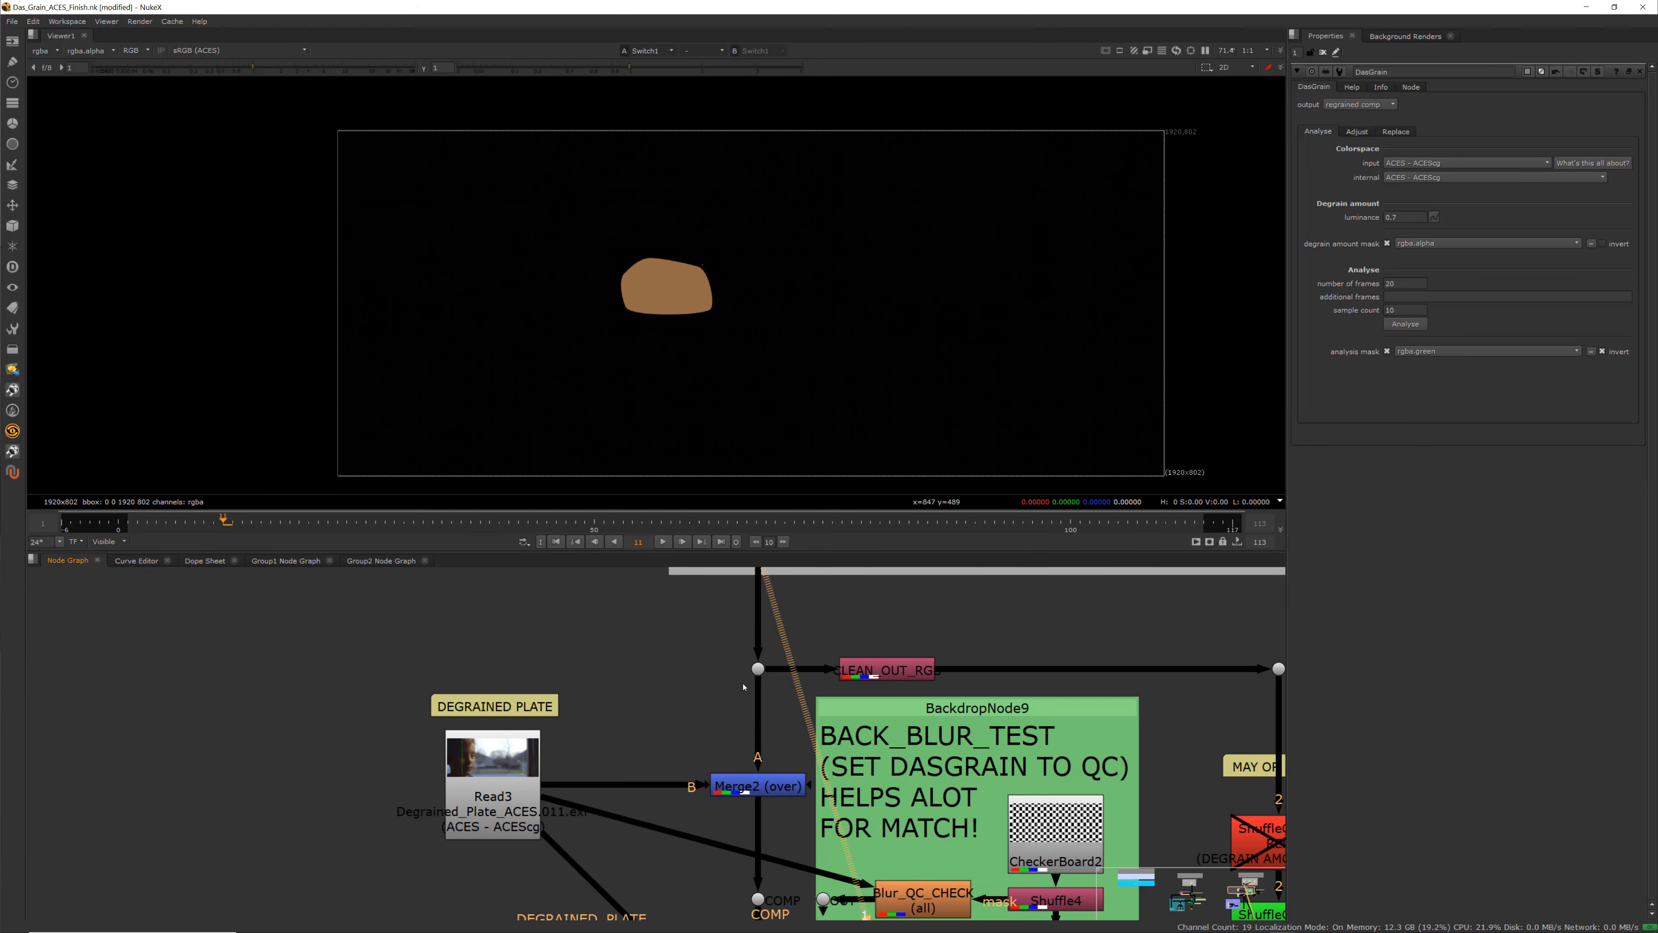
{"action": "scroll", "coordinate": [760, 763], "scroll_direction": "down", "scroll_amount": 2}
{"action": "scroll", "coordinate": [759, 765], "scroll_direction": "up", "scroll_amount": 3}
{"action": "scroll", "coordinate": [762, 764], "scroll_direction": "down", "scroll_amount": 1}
{"action": "scroll", "coordinate": [762, 765], "scroll_direction": "up", "scroll_amount": 1}
{"action": "left_click", "coordinate": [763, 783]}
{"action": "key", "text": "1"}
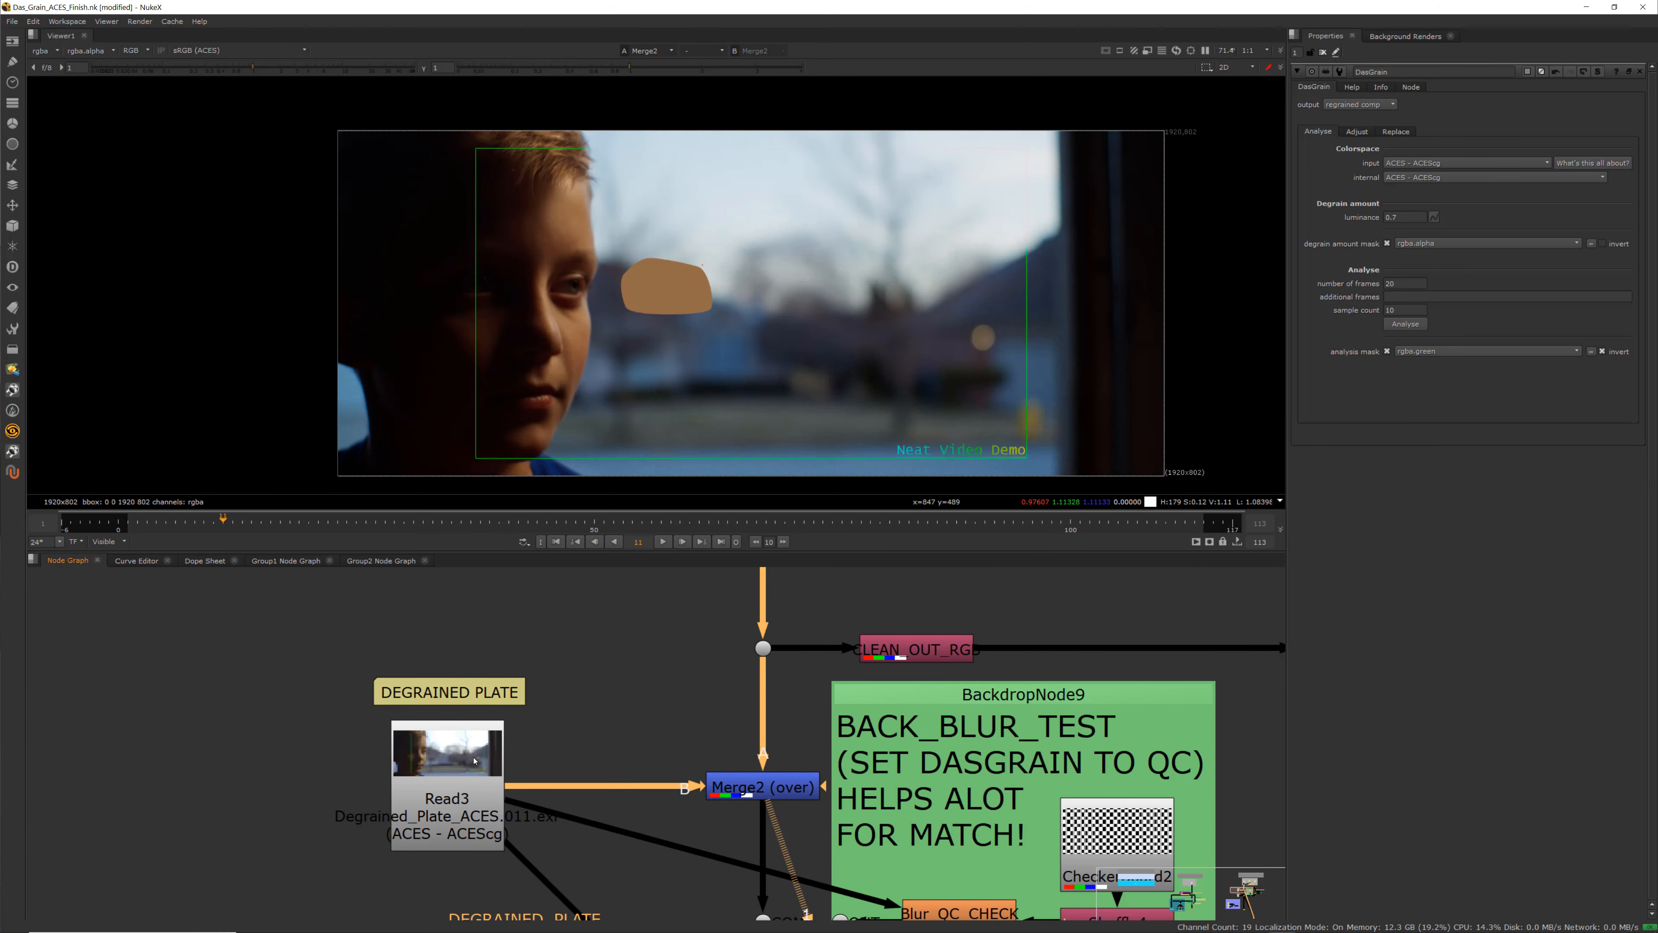
View the Read3 degrained plate and zoom in on the face
{"action": "left_click", "coordinate": [457, 773]}
{"action": "key", "text": "1"}
{"action": "scroll", "coordinate": [578, 337], "scroll_direction": "up", "scroll_amount": 5}
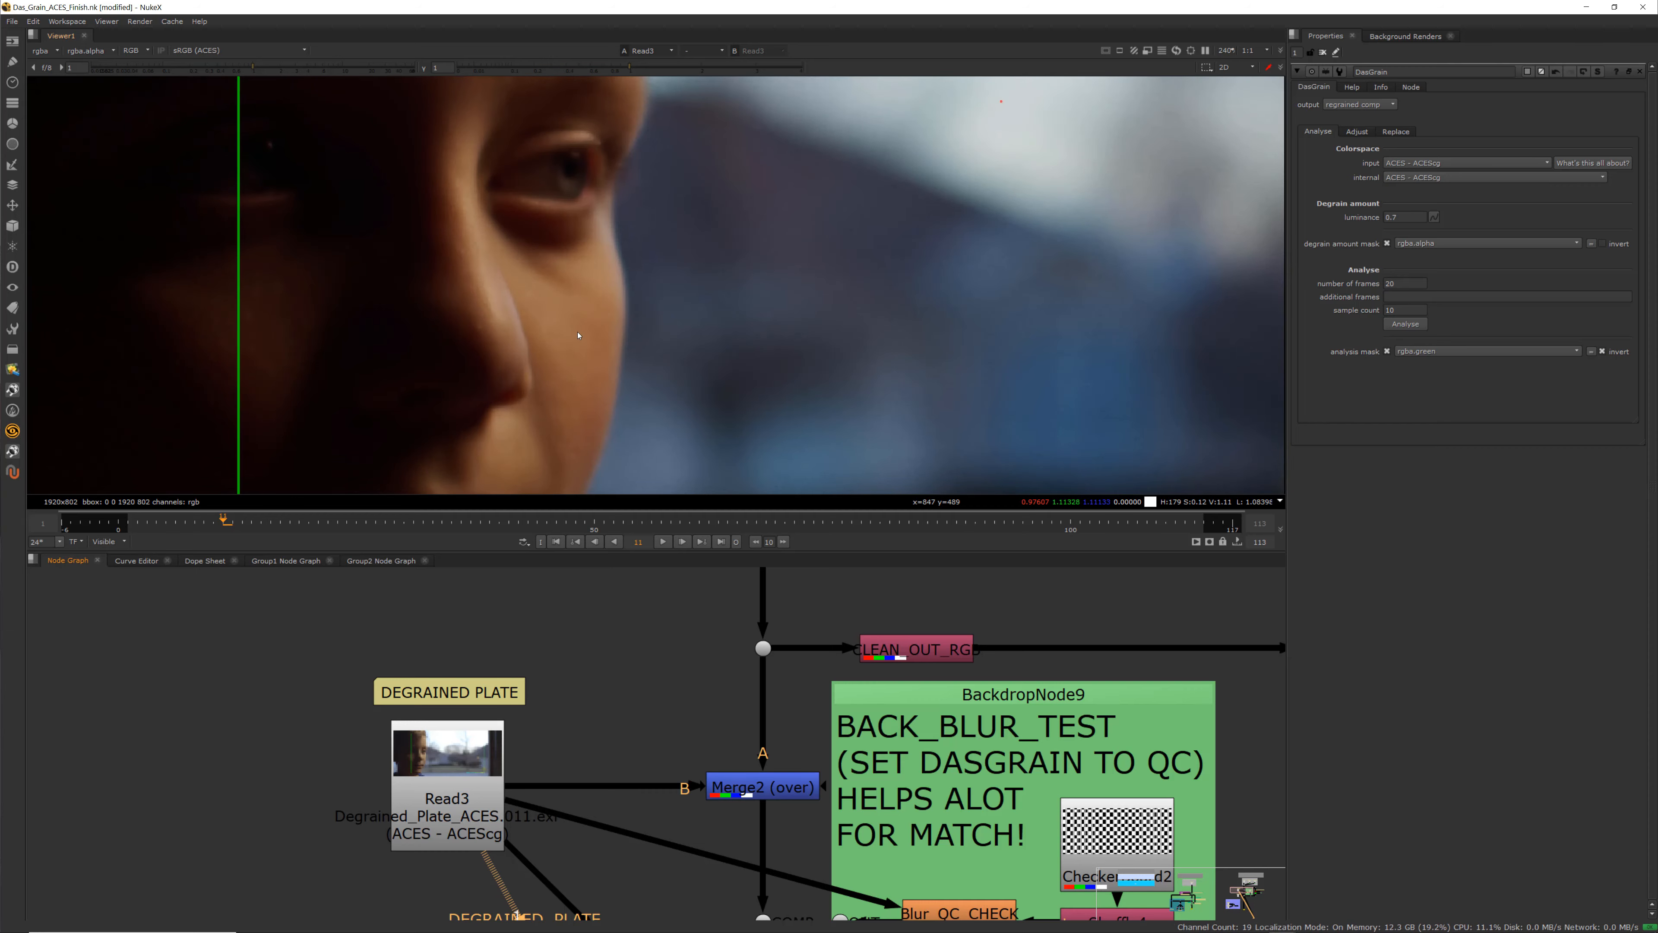
{"action": "scroll", "coordinate": [637, 695], "scroll_direction": "down", "scroll_amount": 3}
{"action": "scroll", "coordinate": [751, 751], "scroll_direction": "up", "scroll_amount": 3}
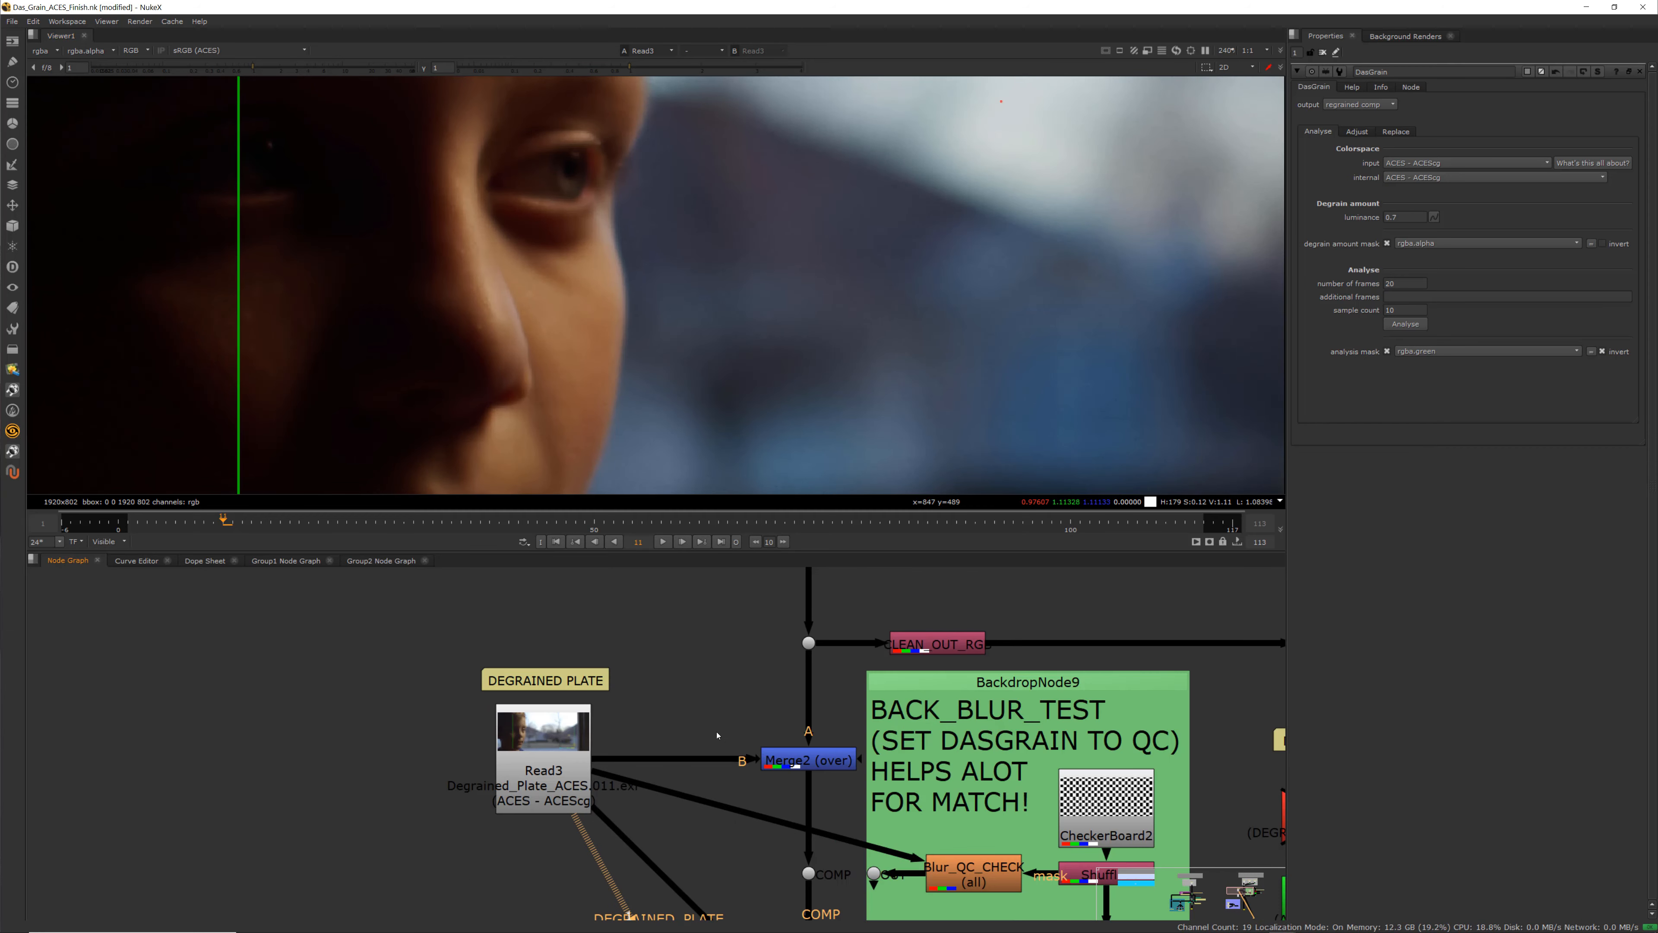
Compare the CG input dot with the Merge2 comp, zooming in on the CG shape's edge
{"action": "left_click", "coordinate": [828, 769]}
{"action": "left_click", "coordinate": [809, 642]}
{"action": "key", "text": "1"}
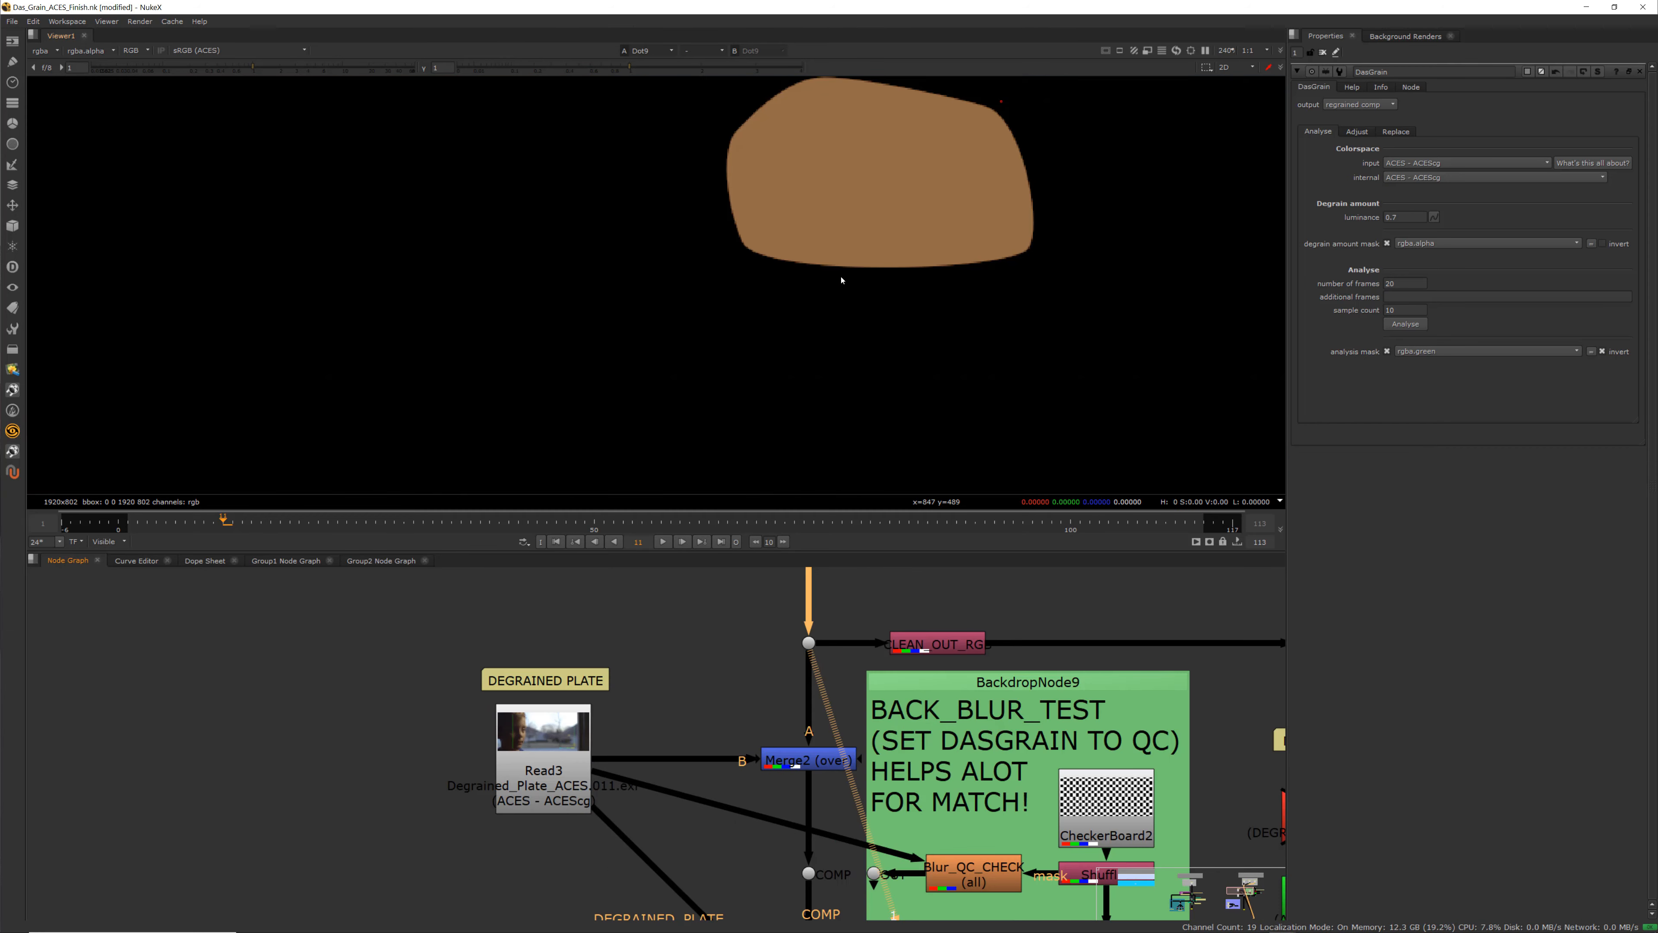
{"action": "left_click", "coordinate": [805, 760]}
{"action": "key", "text": "1"}
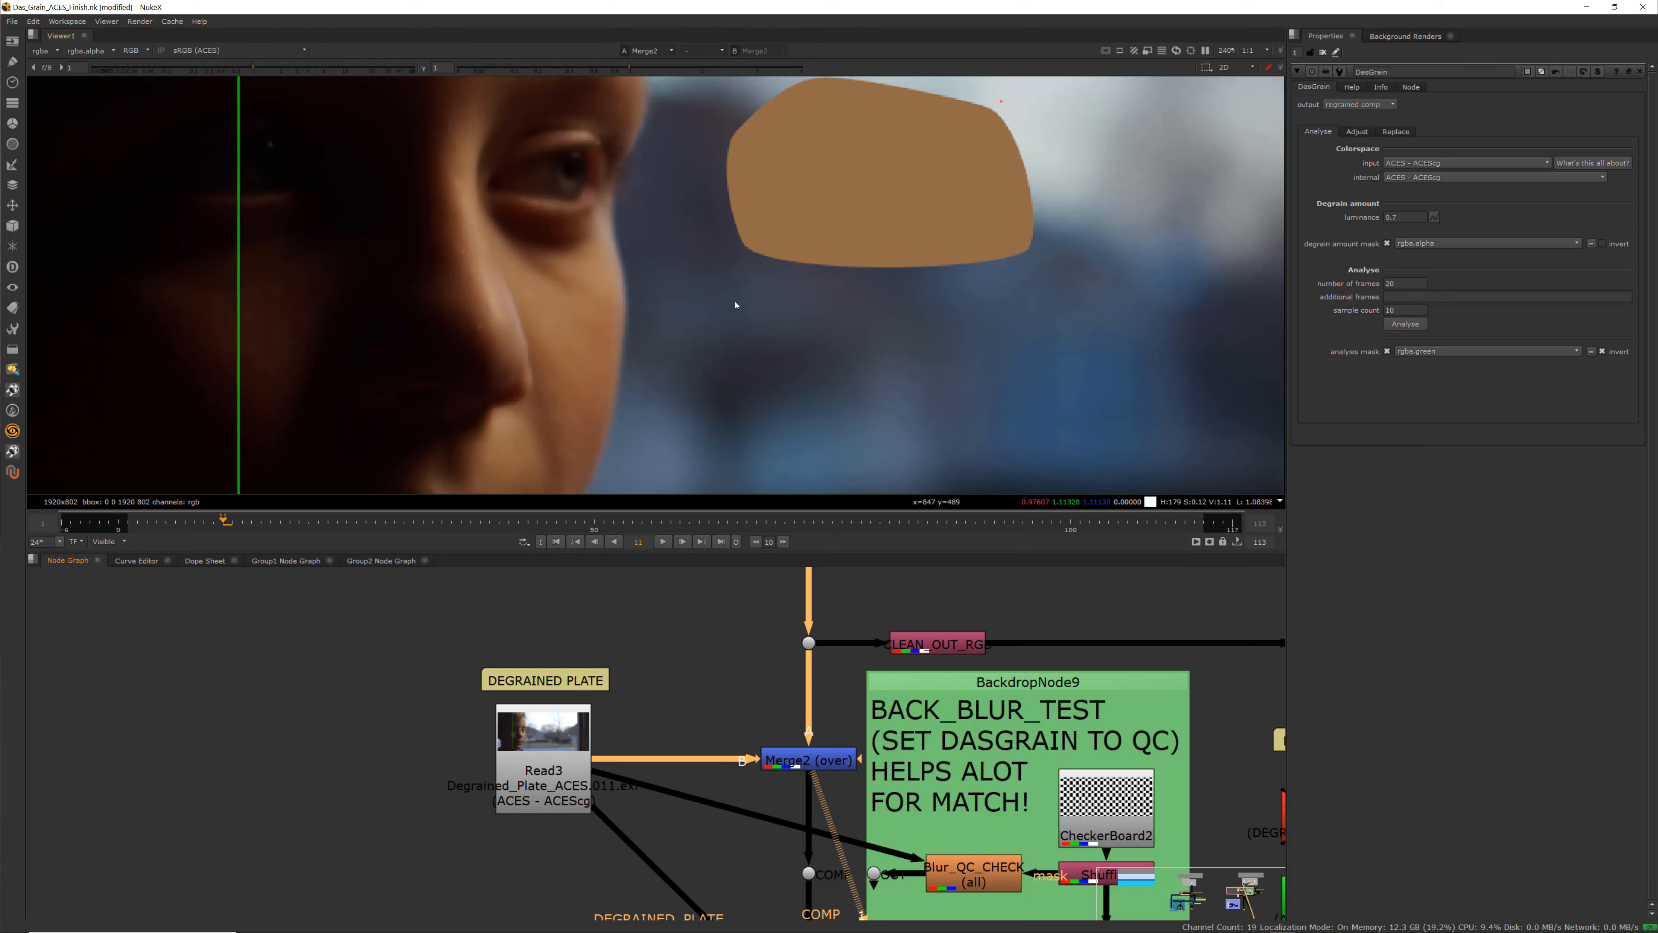
{"action": "scroll", "coordinate": [702, 434], "scroll_direction": "down", "scroll_amount": 3}
{"action": "scroll", "coordinate": [718, 686], "scroll_direction": "down", "scroll_amount": 3}
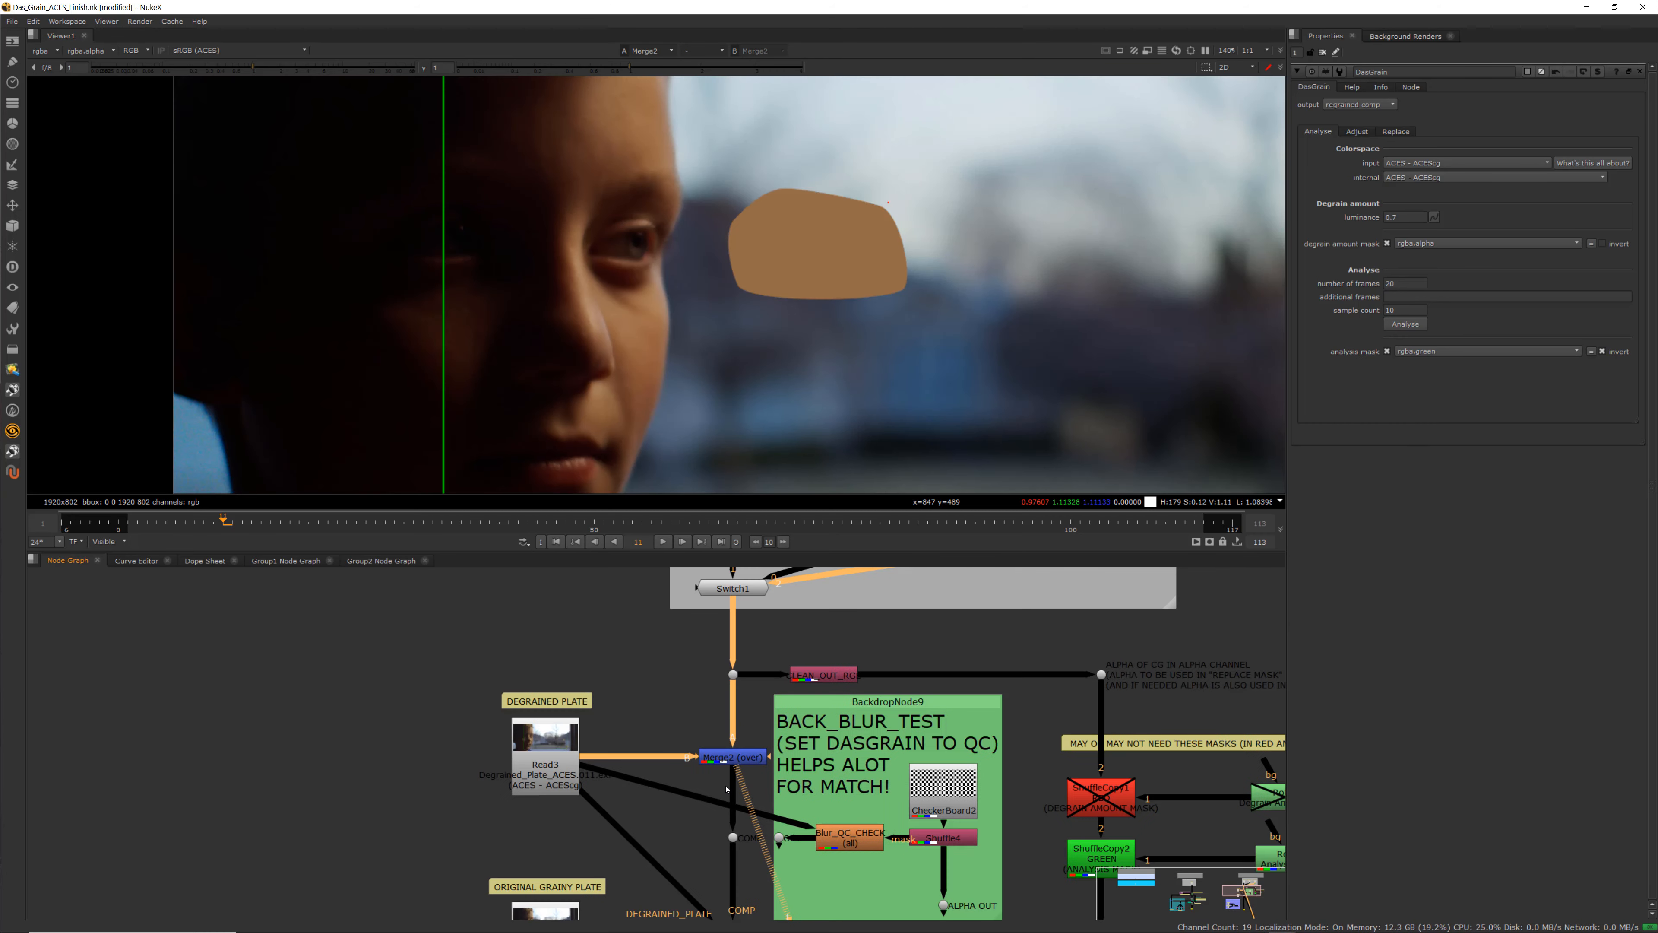
{"action": "scroll", "coordinate": [728, 733], "scroll_direction": "up", "scroll_amount": 2}
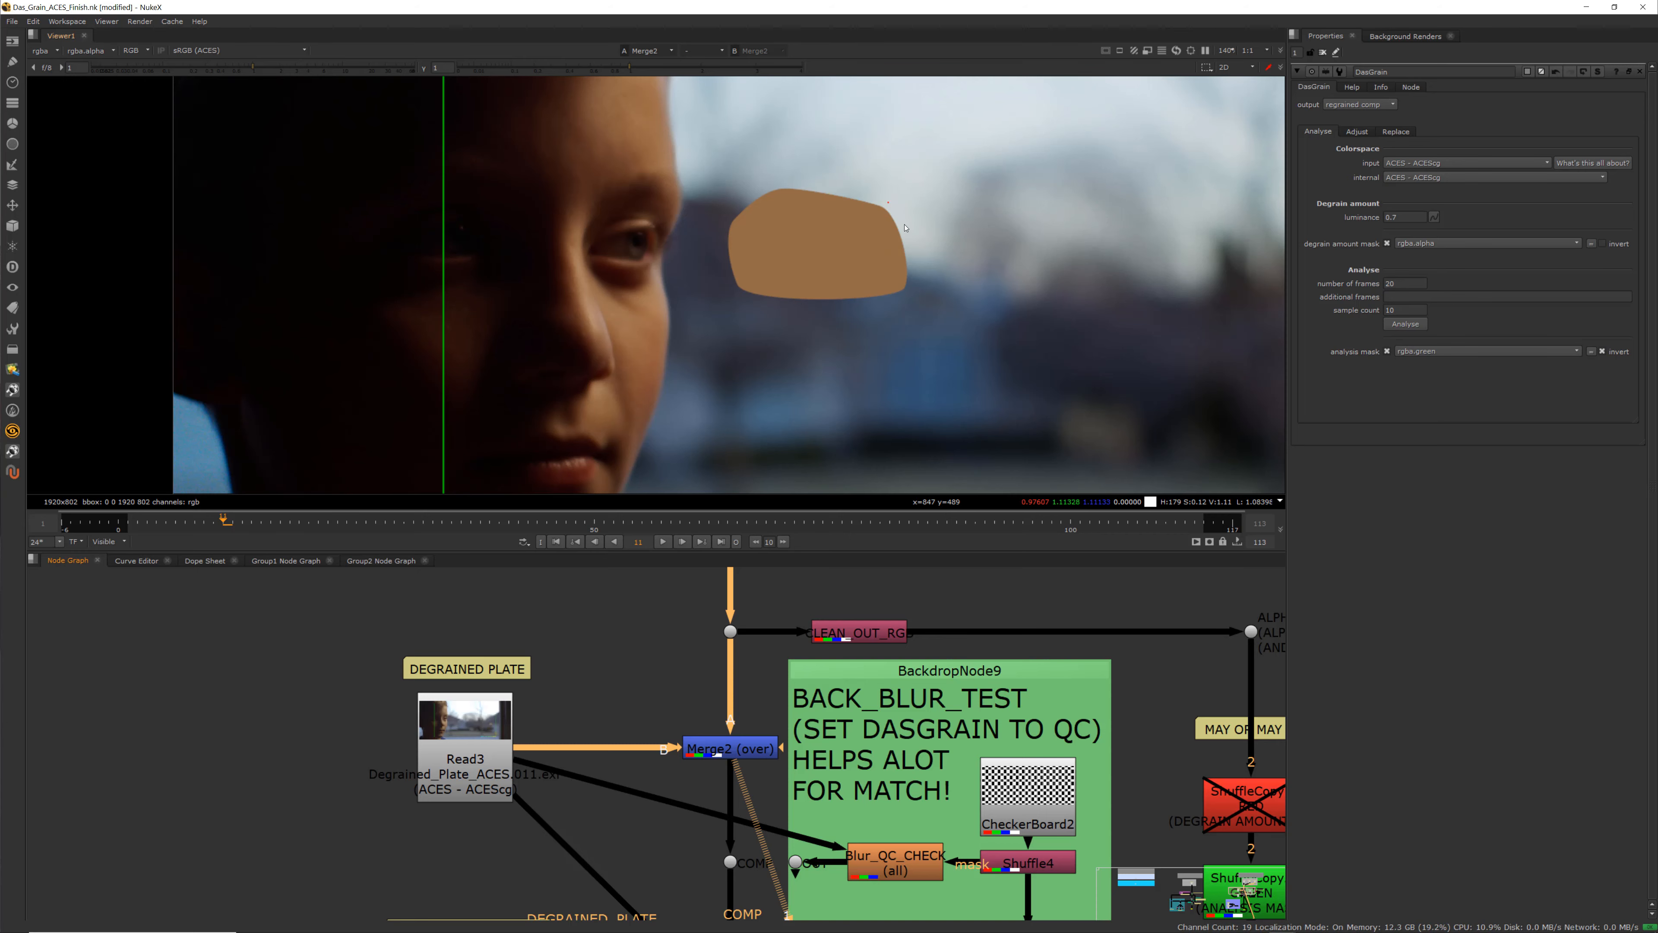
{"action": "scroll", "coordinate": [753, 223], "scroll_direction": "up", "scroll_amount": 10}
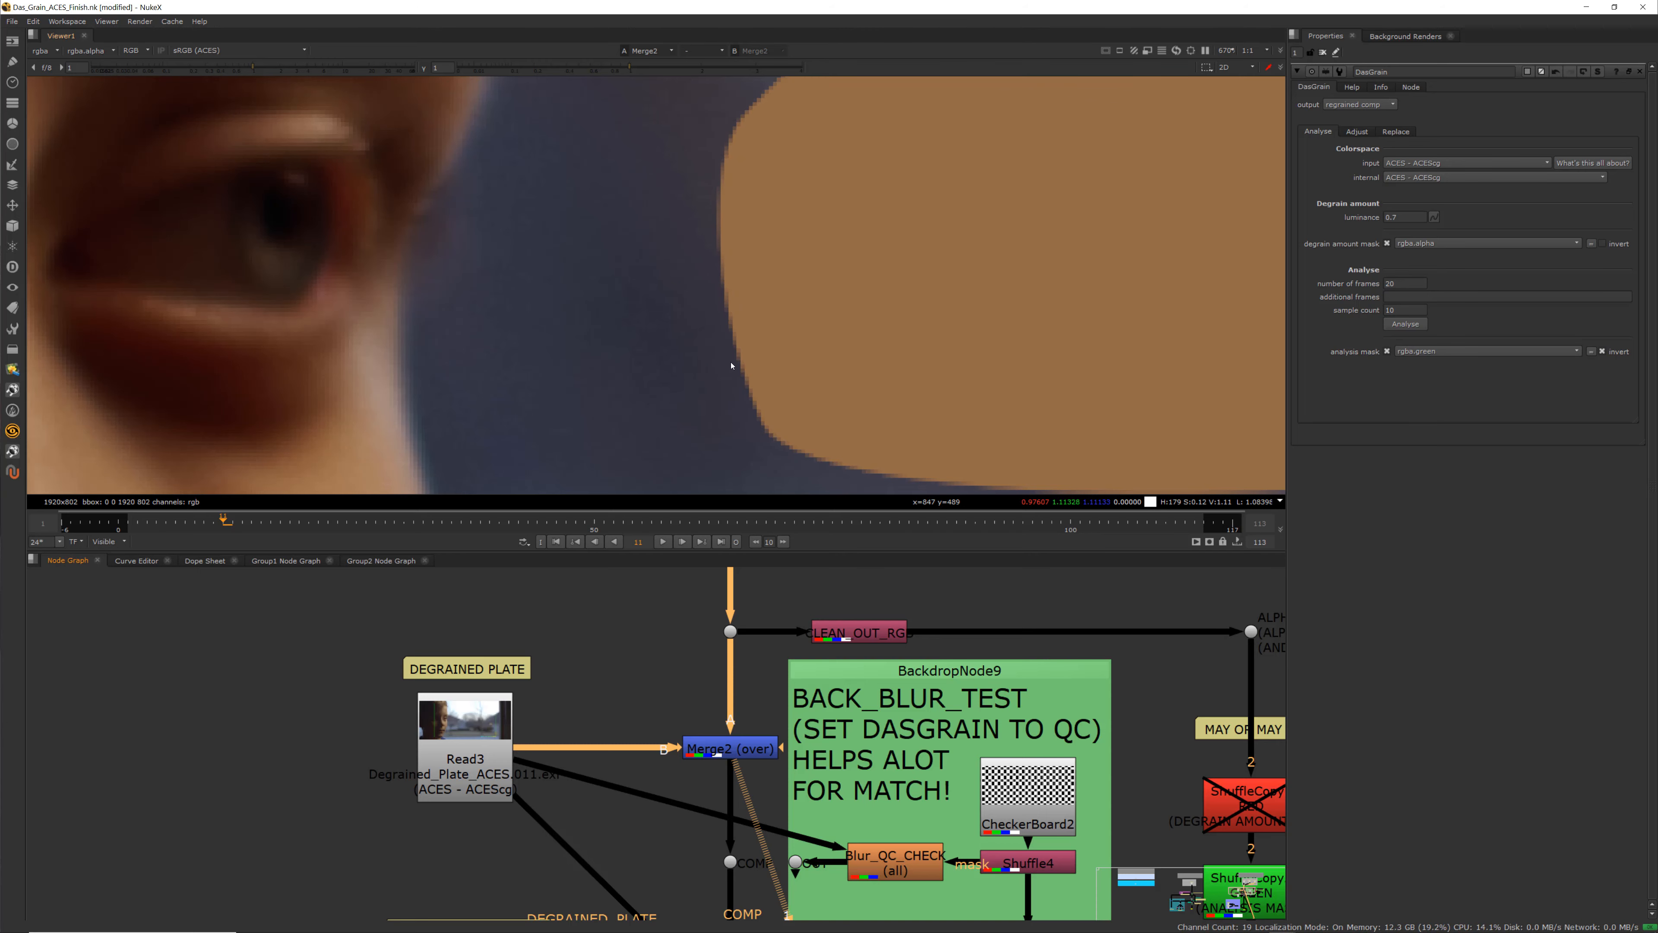
{"action": "scroll", "coordinate": [680, 724], "scroll_direction": "down", "scroll_amount": 3}
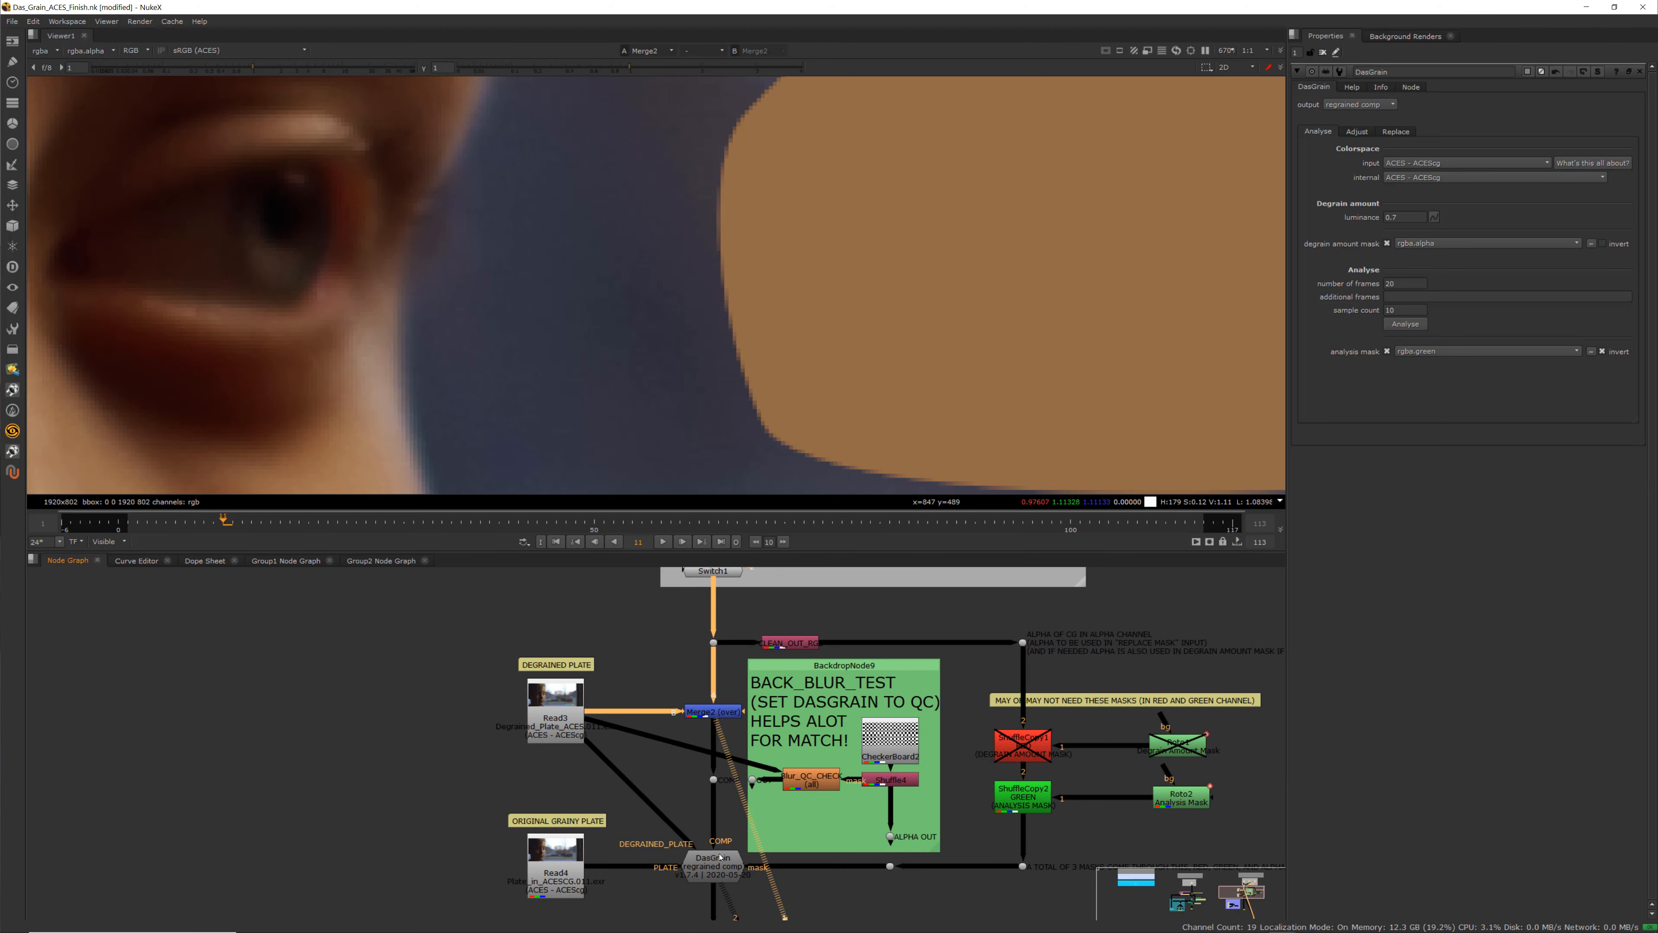
{"action": "scroll", "coordinate": [793, 636], "scroll_direction": "up", "scroll_amount": 3}
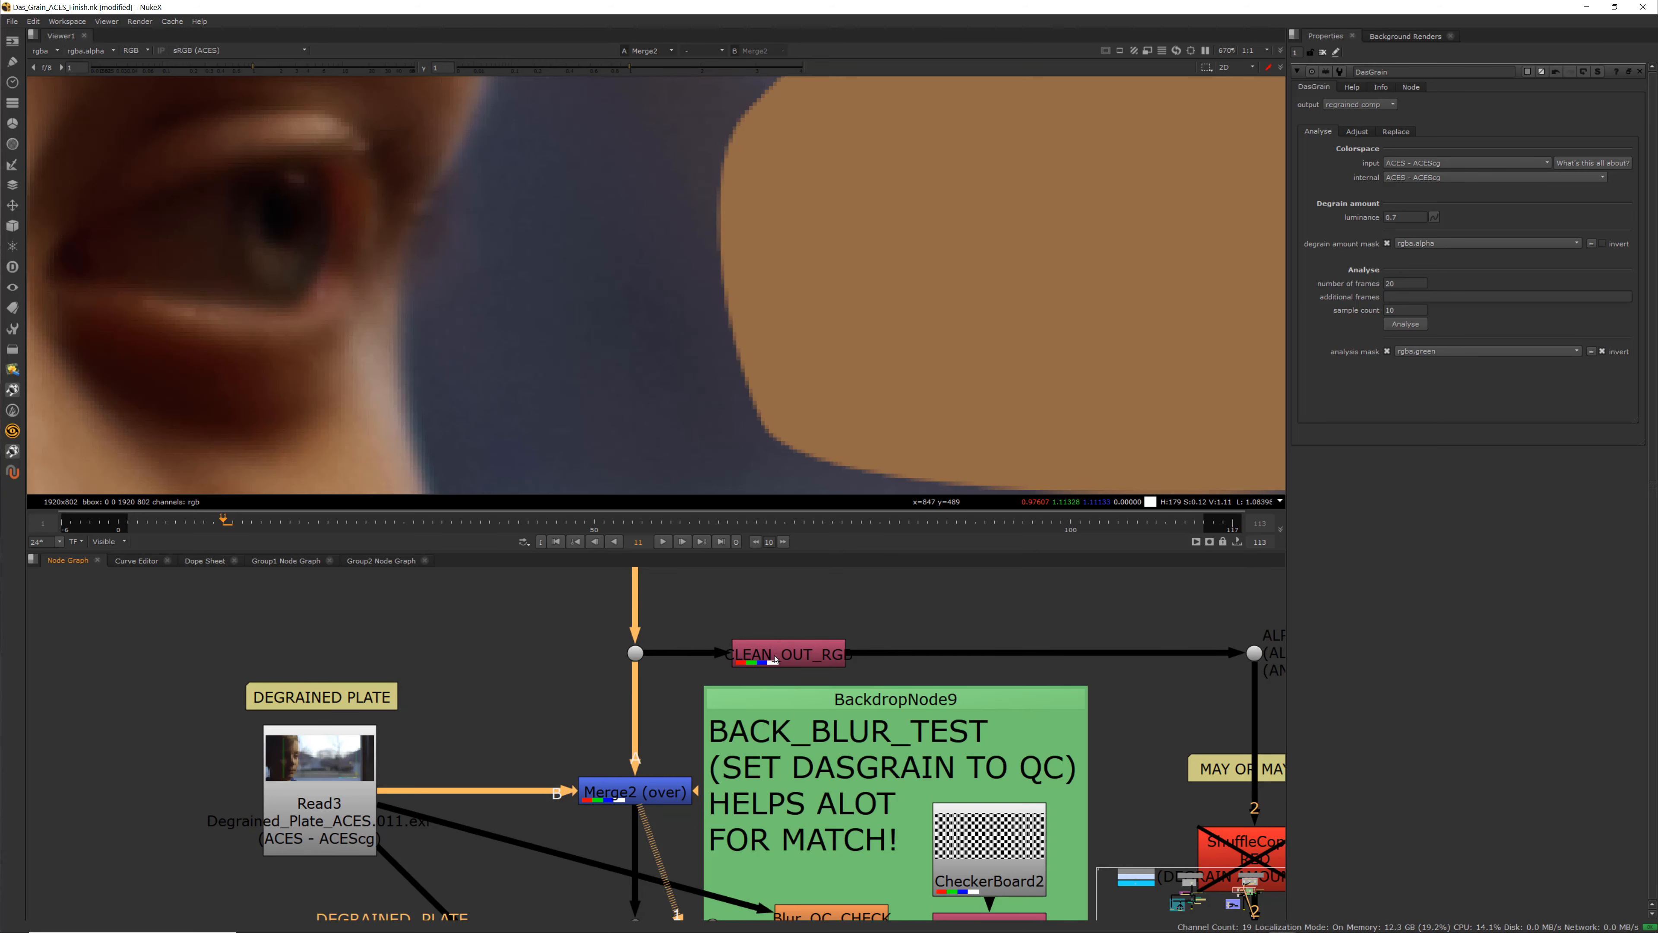
View the CLEAN_OUT_RGB node's output in the viewer
{"action": "left_click", "coordinate": [800, 643]}
{"action": "key", "text": "1"}
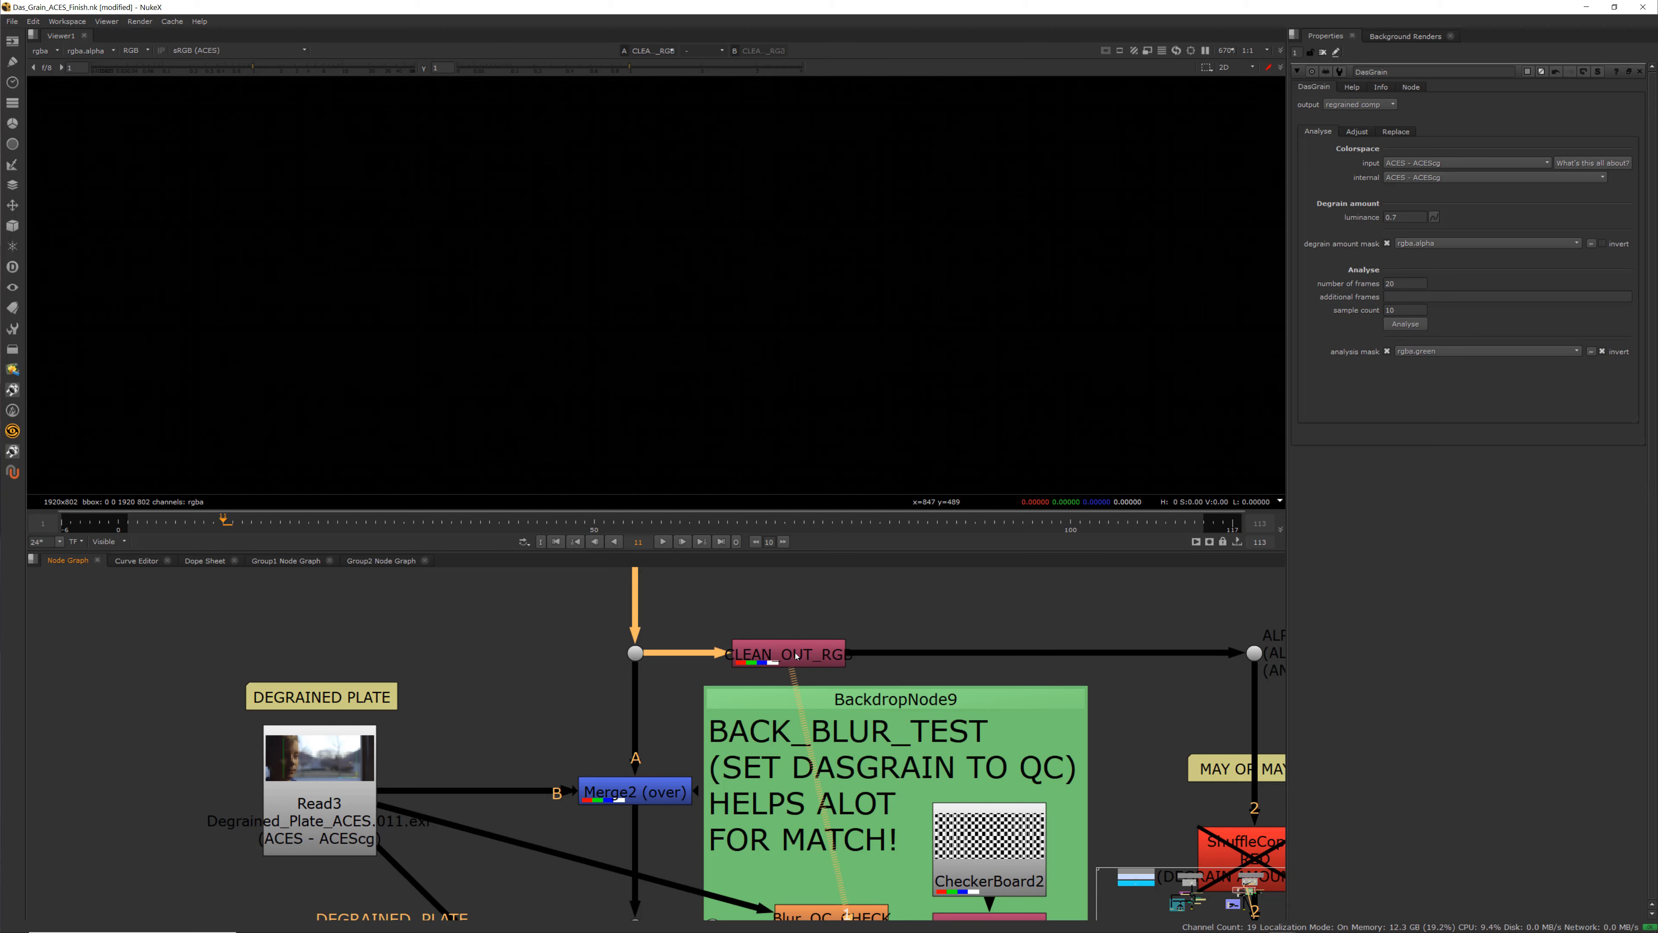
{"action": "scroll", "coordinate": [731, 424], "scroll_direction": "down", "scroll_amount": 6}
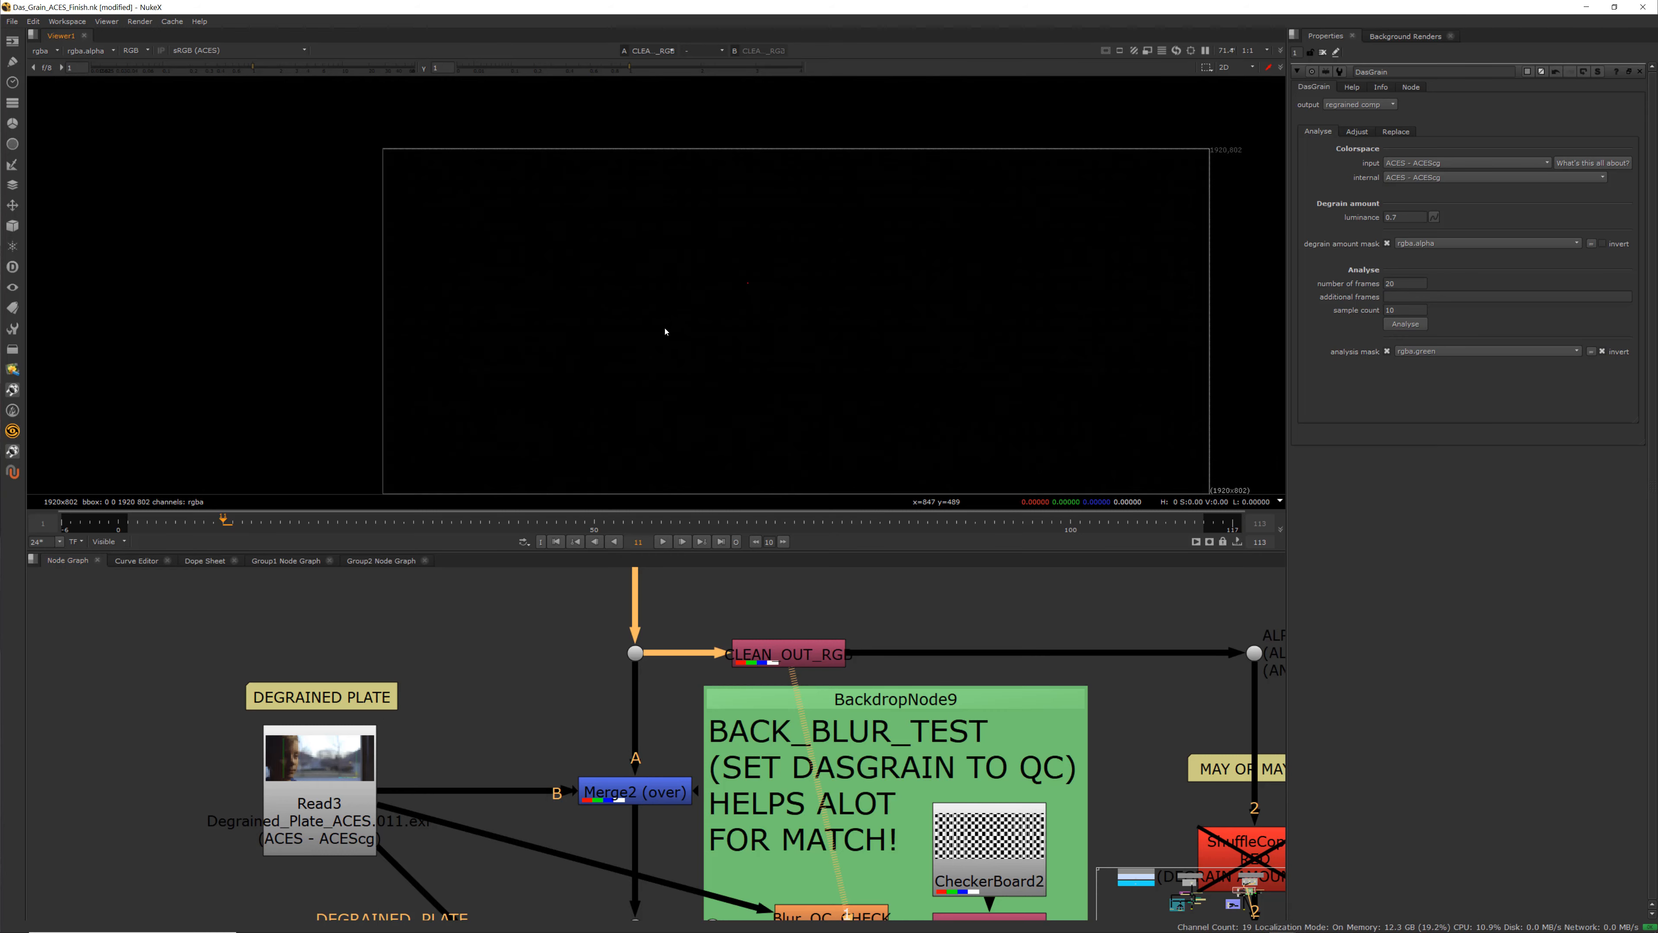
{"action": "scroll", "coordinate": [751, 635], "scroll_direction": "down", "scroll_amount": 5}
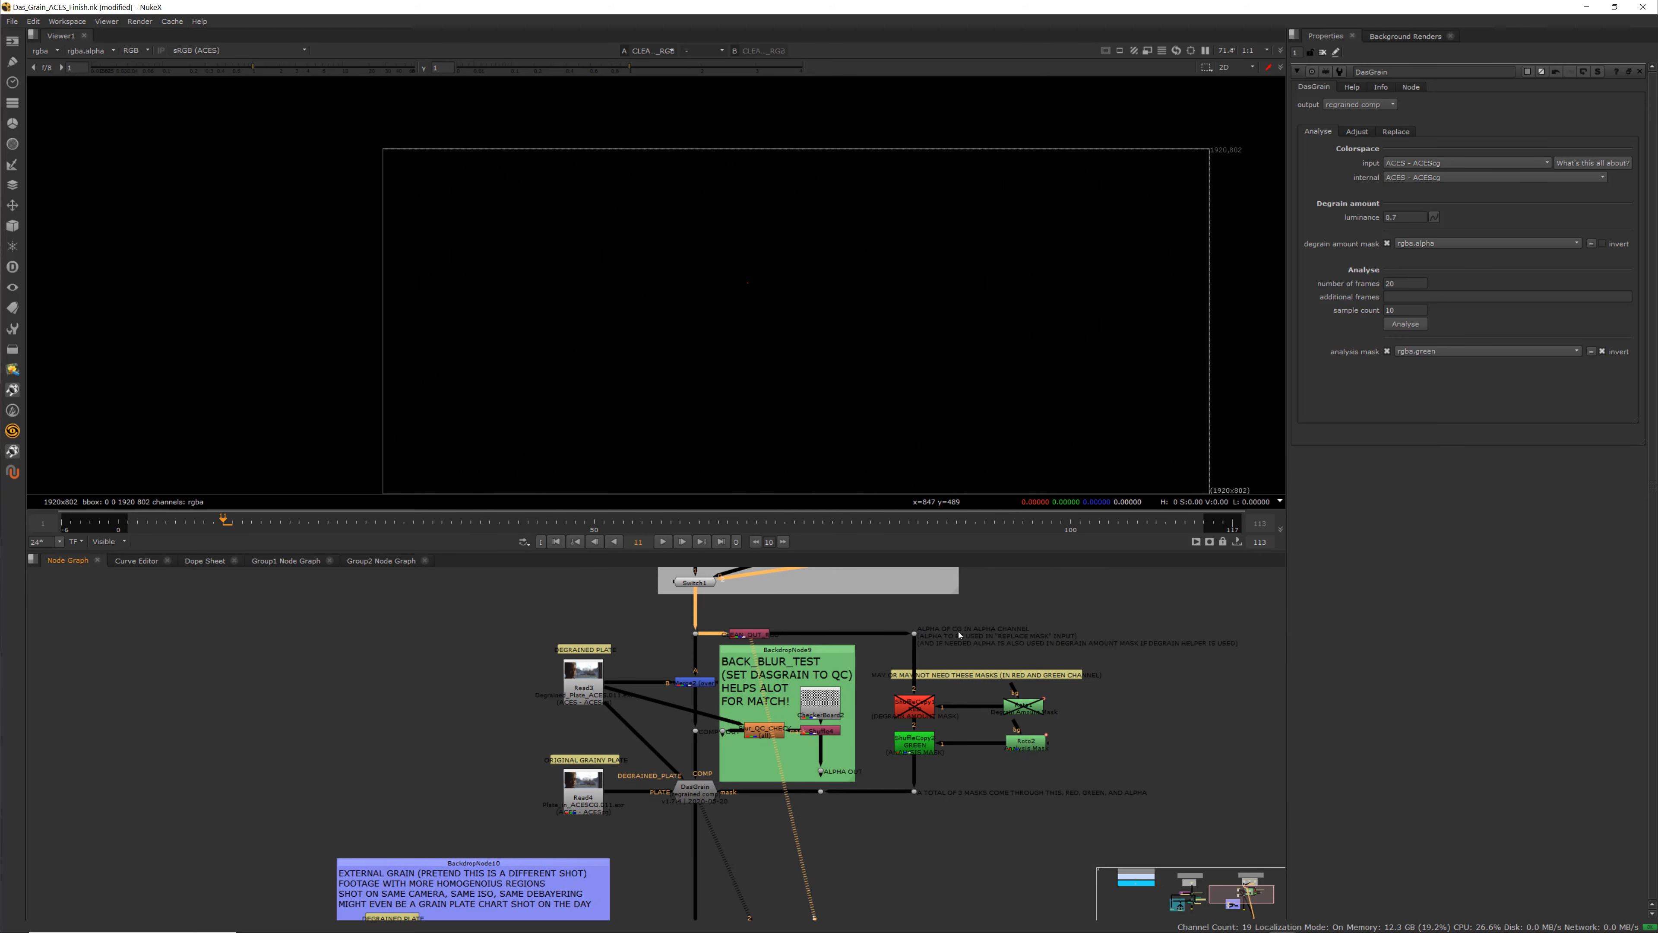
{"action": "scroll", "coordinate": [634, 784], "scroll_direction": "up", "scroll_amount": 8}
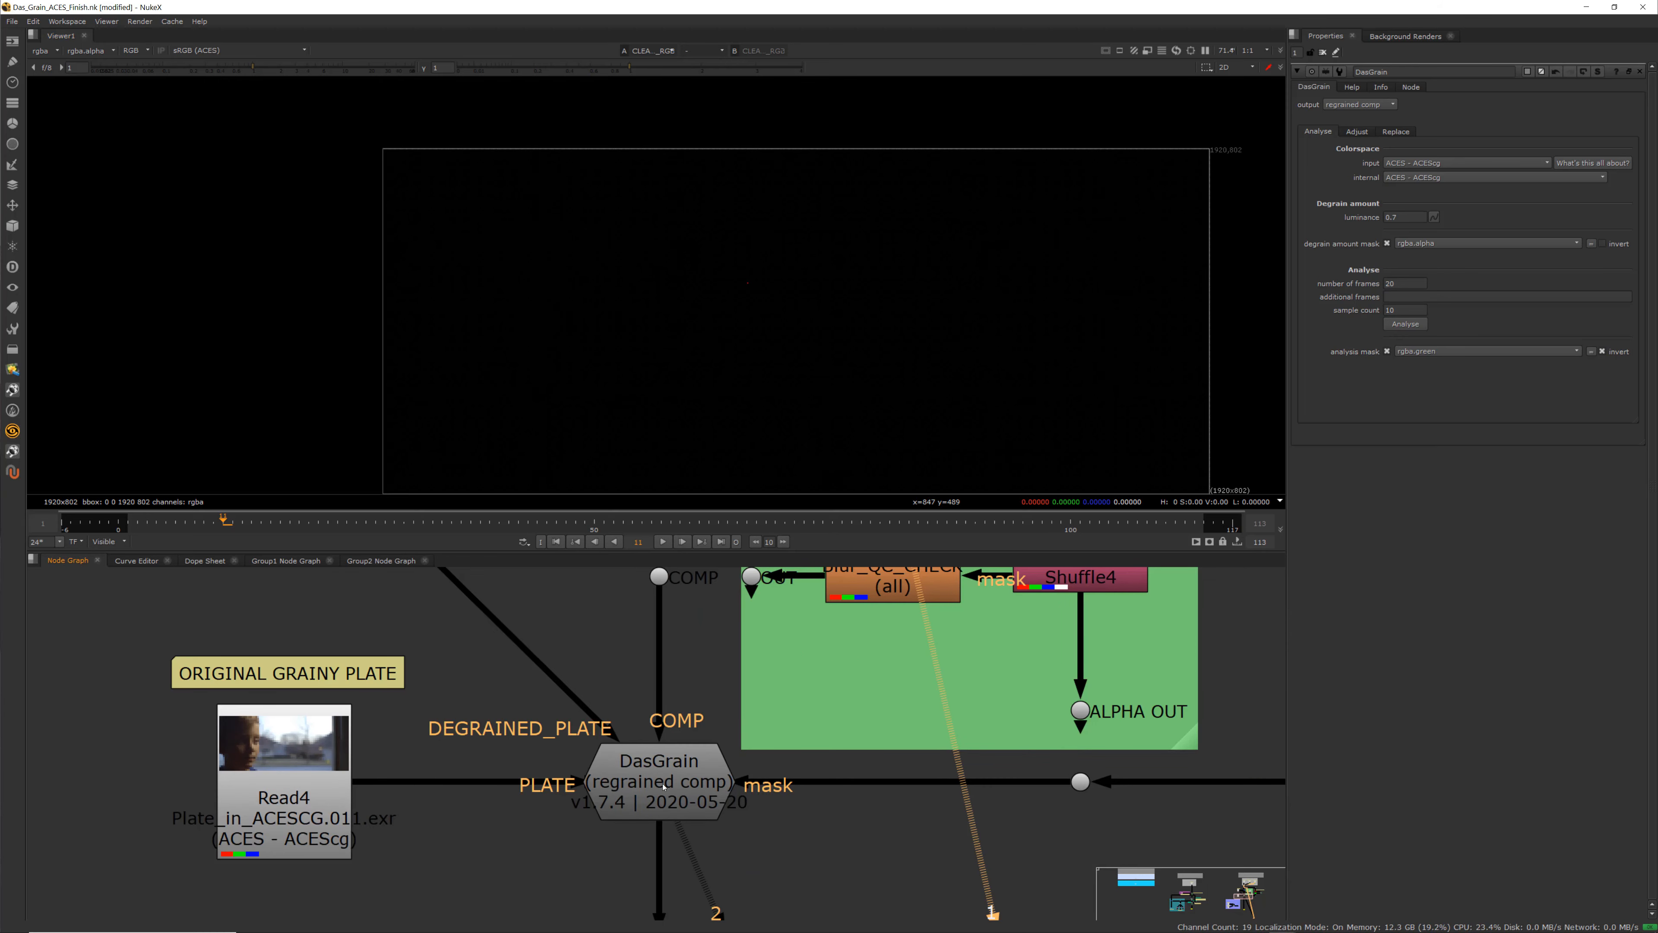
Select the DasGrain node and view the Read4 original grainy plate
{"action": "middle_click_drag", "start_coordinate": [634, 784], "coordinate": [800, 808]}
{"action": "scroll", "coordinate": [797, 806], "scroll_direction": "down", "scroll_amount": 2}
{"action": "left_click", "coordinate": [825, 802]}
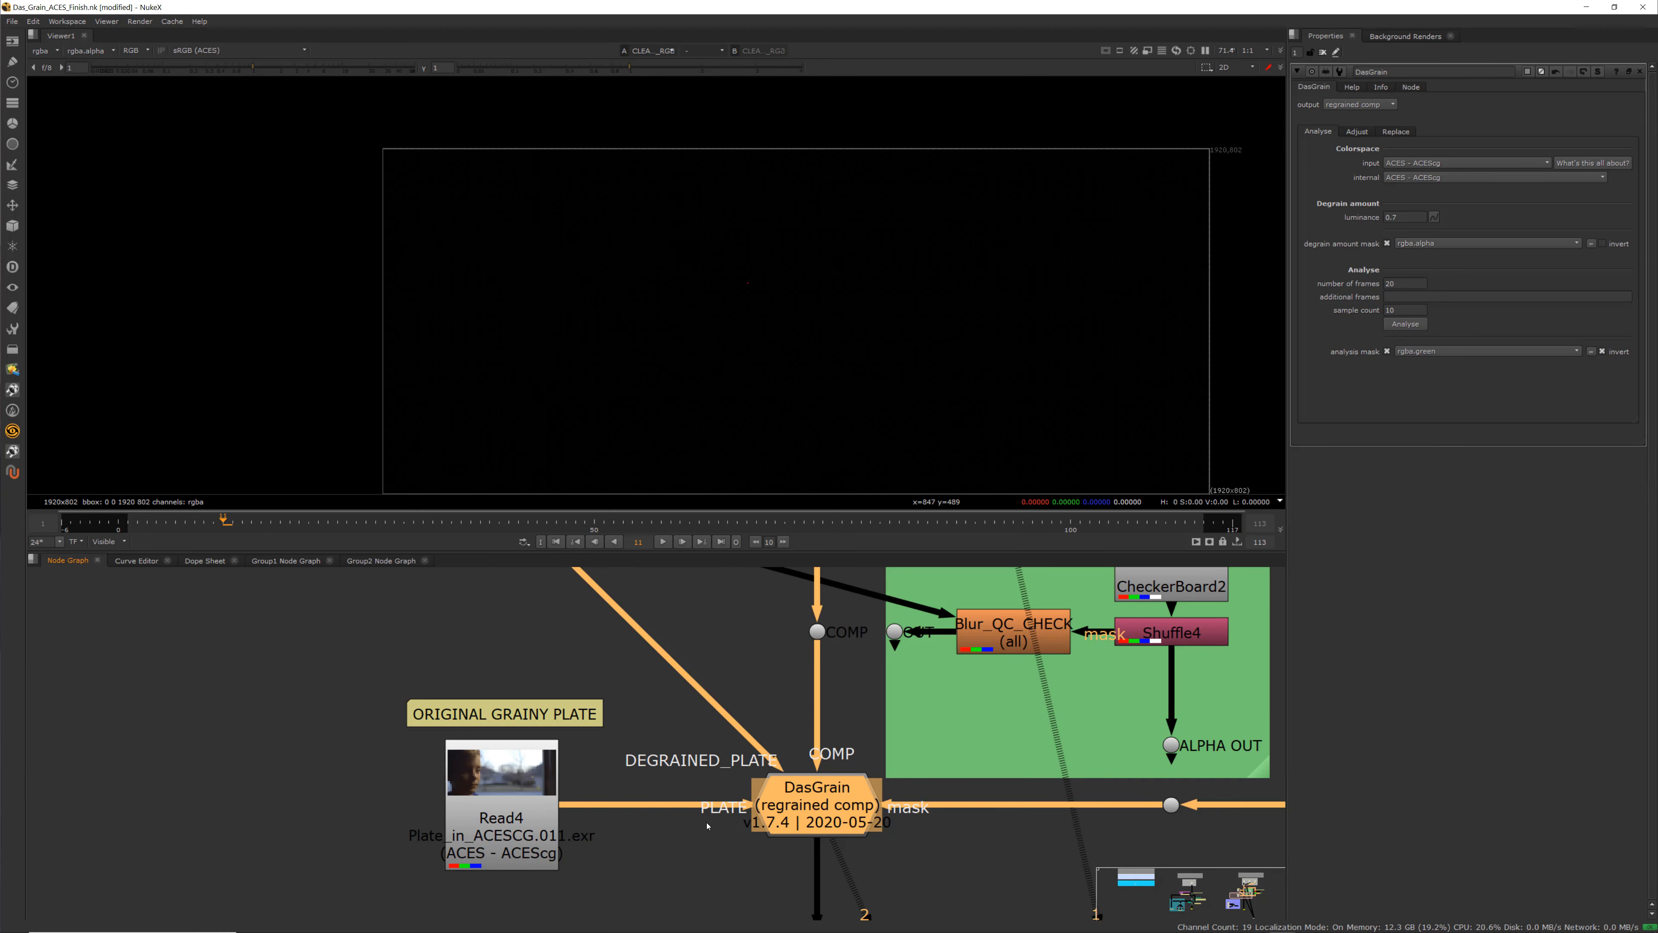
{"action": "left_click", "coordinate": [522, 813]}
{"action": "key", "text": "1"}
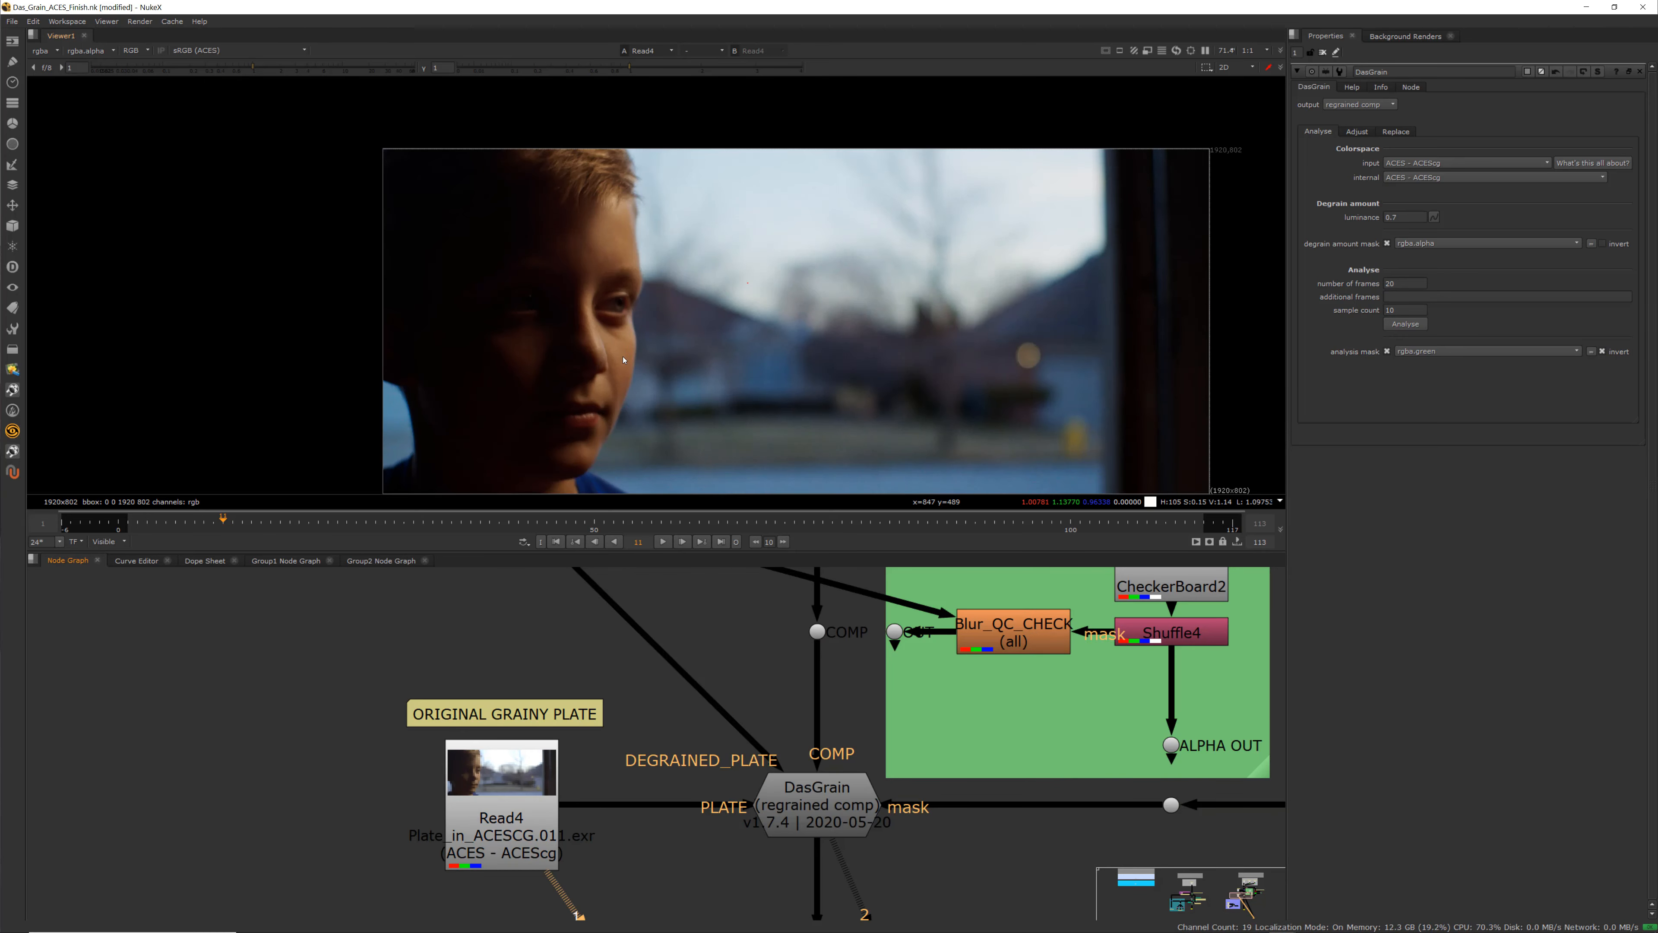
Zoom into the original grainy plate to examine its grain on the face
{"action": "scroll", "coordinate": [620, 344], "scroll_direction": "up", "scroll_amount": 7}
{"action": "scroll", "coordinate": [620, 344], "scroll_direction": "up", "scroll_amount": 3}
{"action": "scroll", "coordinate": [632, 713], "scroll_direction": "down", "scroll_amount": 5}
{"action": "middle_click_drag", "start_coordinate": [587, 630], "coordinate": [572, 800]}
{"action": "scroll", "coordinate": [572, 800], "scroll_direction": "up", "scroll_amount": 2}
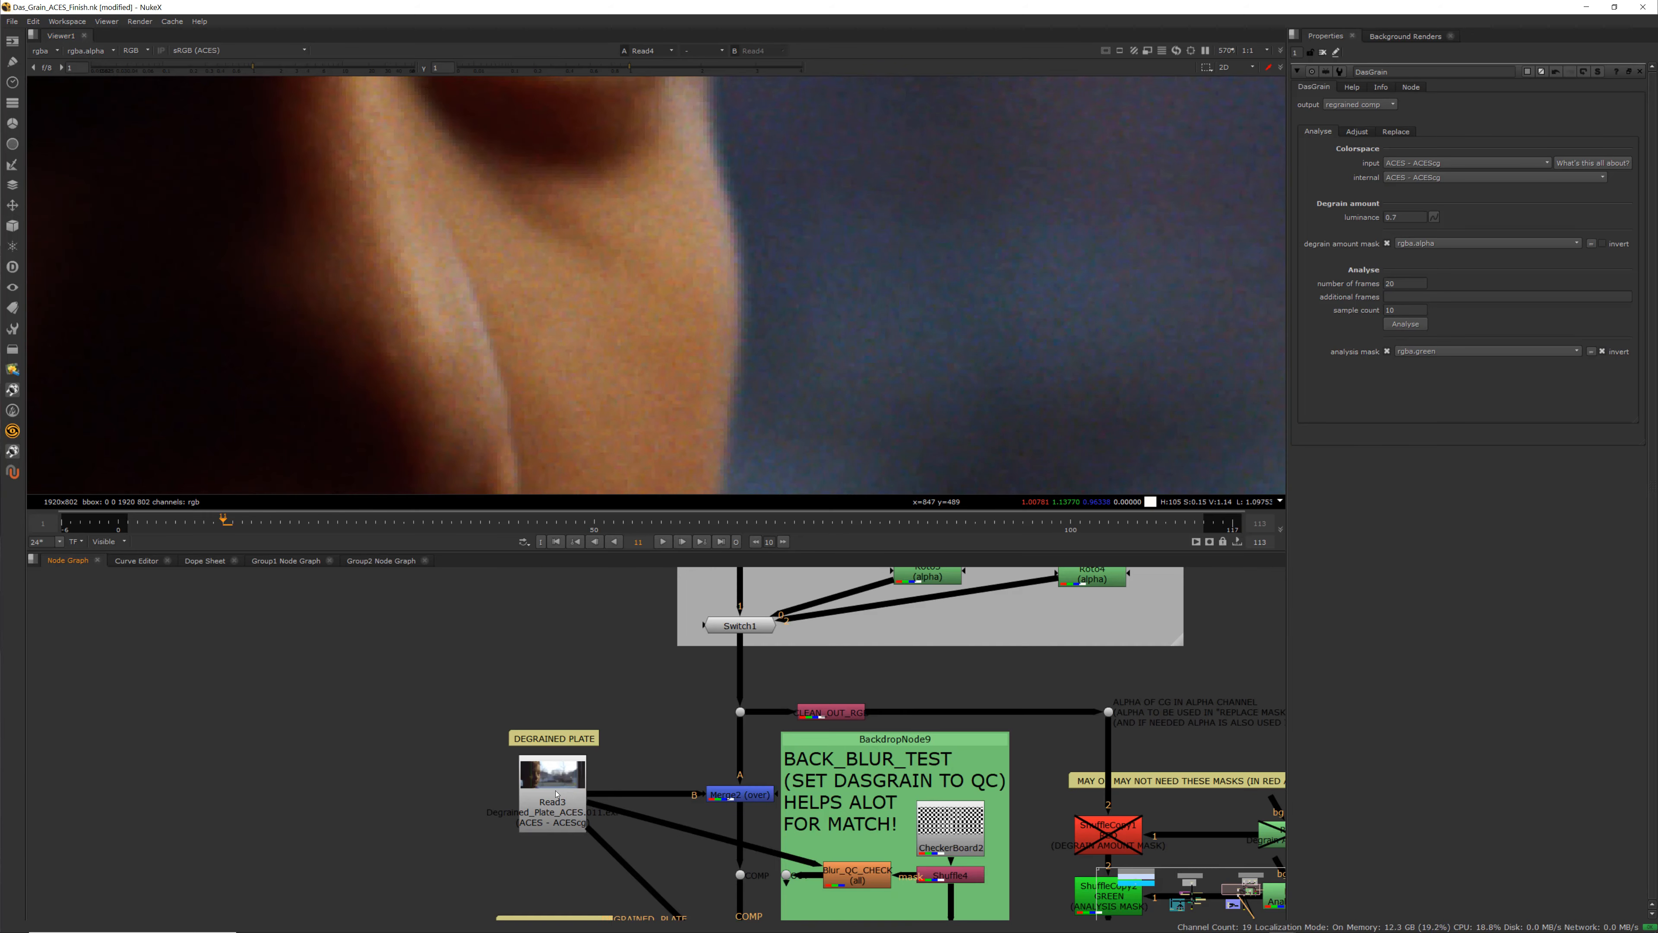
View the Read3 degrained plate zoomed in to compare its grain with the original
{"action": "left_click", "coordinate": [563, 802]}
{"action": "key", "text": "1"}
{"action": "scroll", "coordinate": [651, 330], "scroll_direction": "up", "scroll_amount": 4}
{"action": "middle_click_drag", "start_coordinate": [691, 794], "coordinate": [650, 637]}
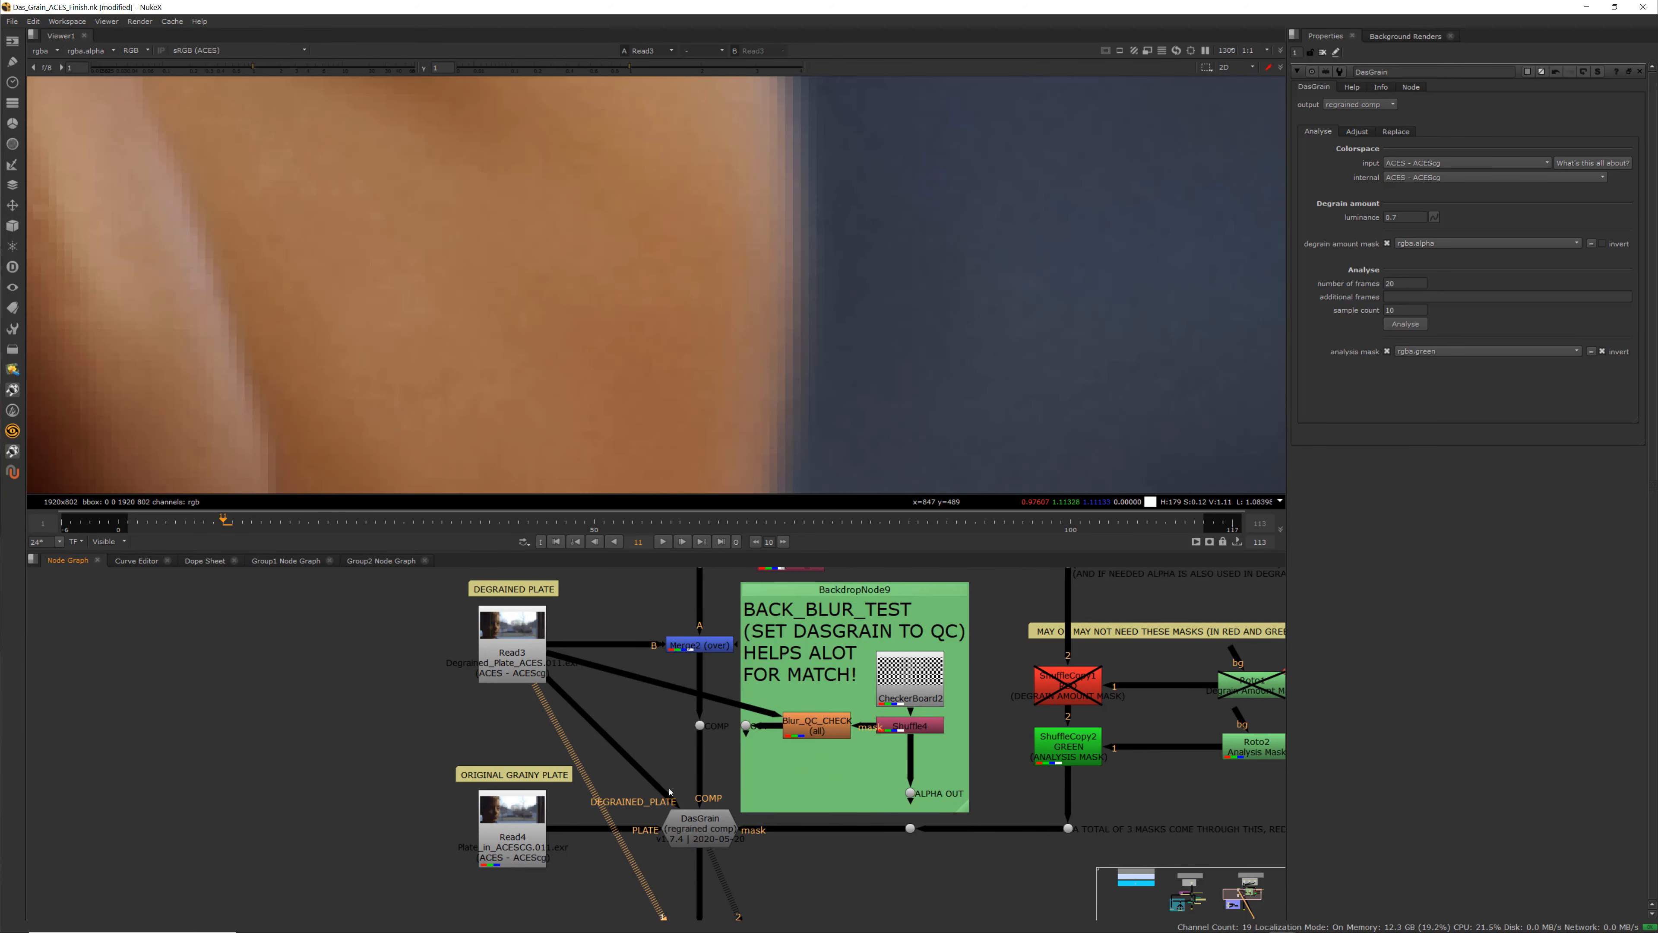
{"action": "scroll", "coordinate": [614, 780], "scroll_direction": "up", "scroll_amount": 2}
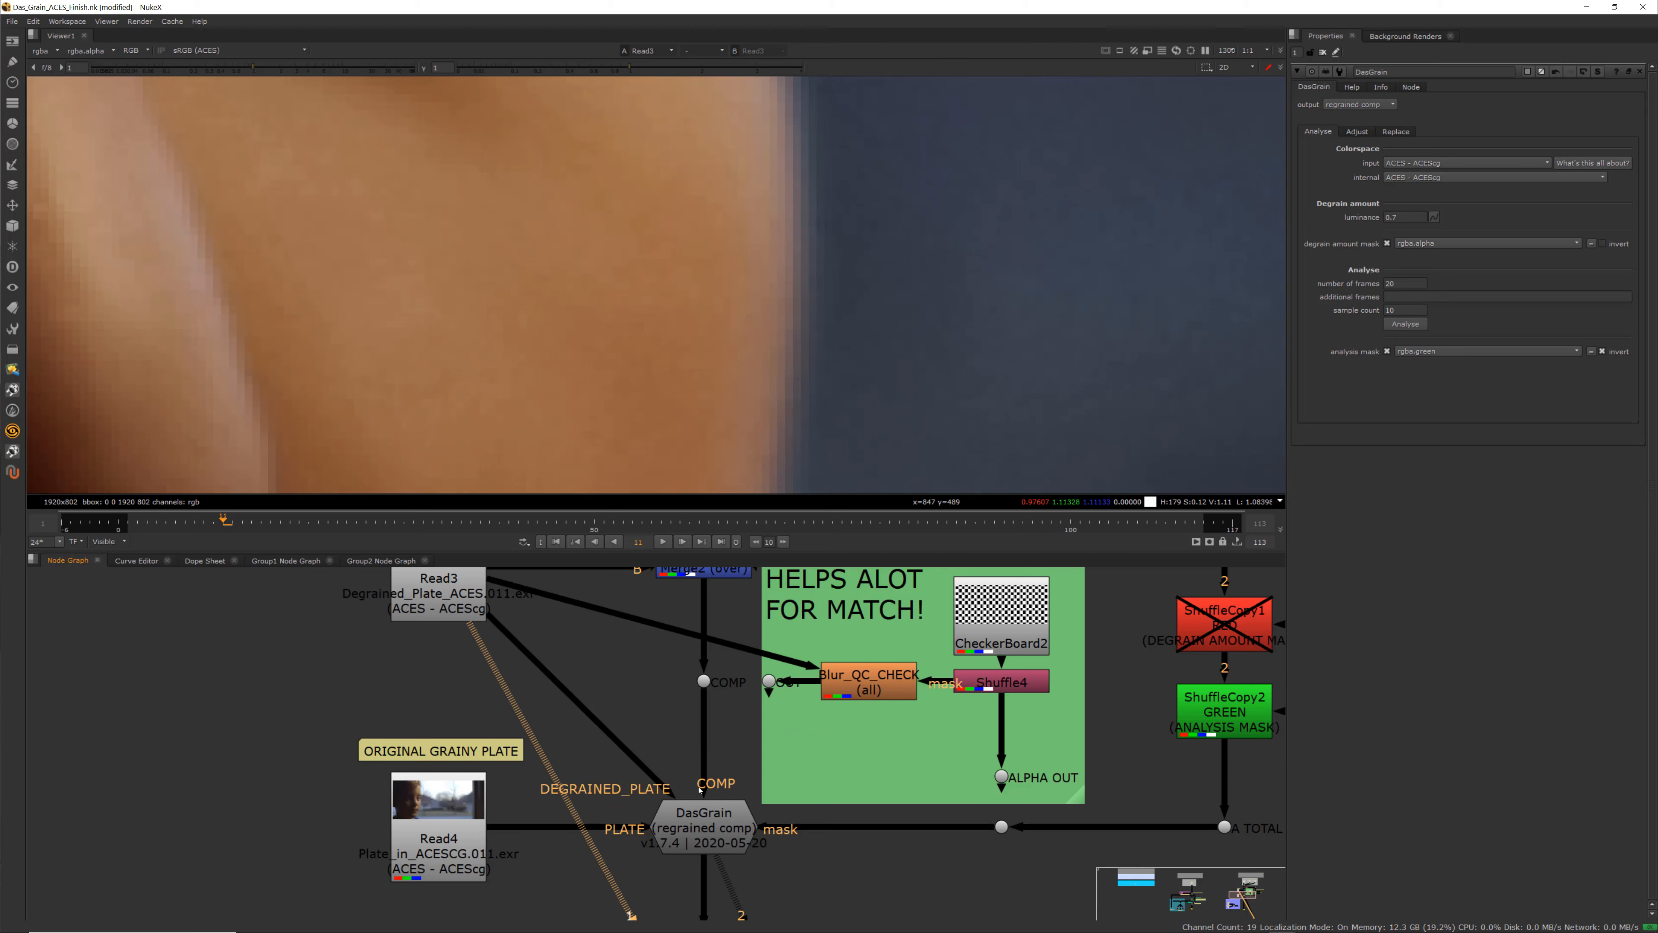
View the Merge2 node's CG comp over the degrained plate in the viewer
{"action": "middle_click_drag", "start_coordinate": [711, 787], "coordinate": [711, 849]}
{"action": "left_click", "coordinate": [704, 631]}
{"action": "key", "text": "1"}
{"action": "scroll", "coordinate": [759, 420], "scroll_direction": "down", "scroll_amount": 5}
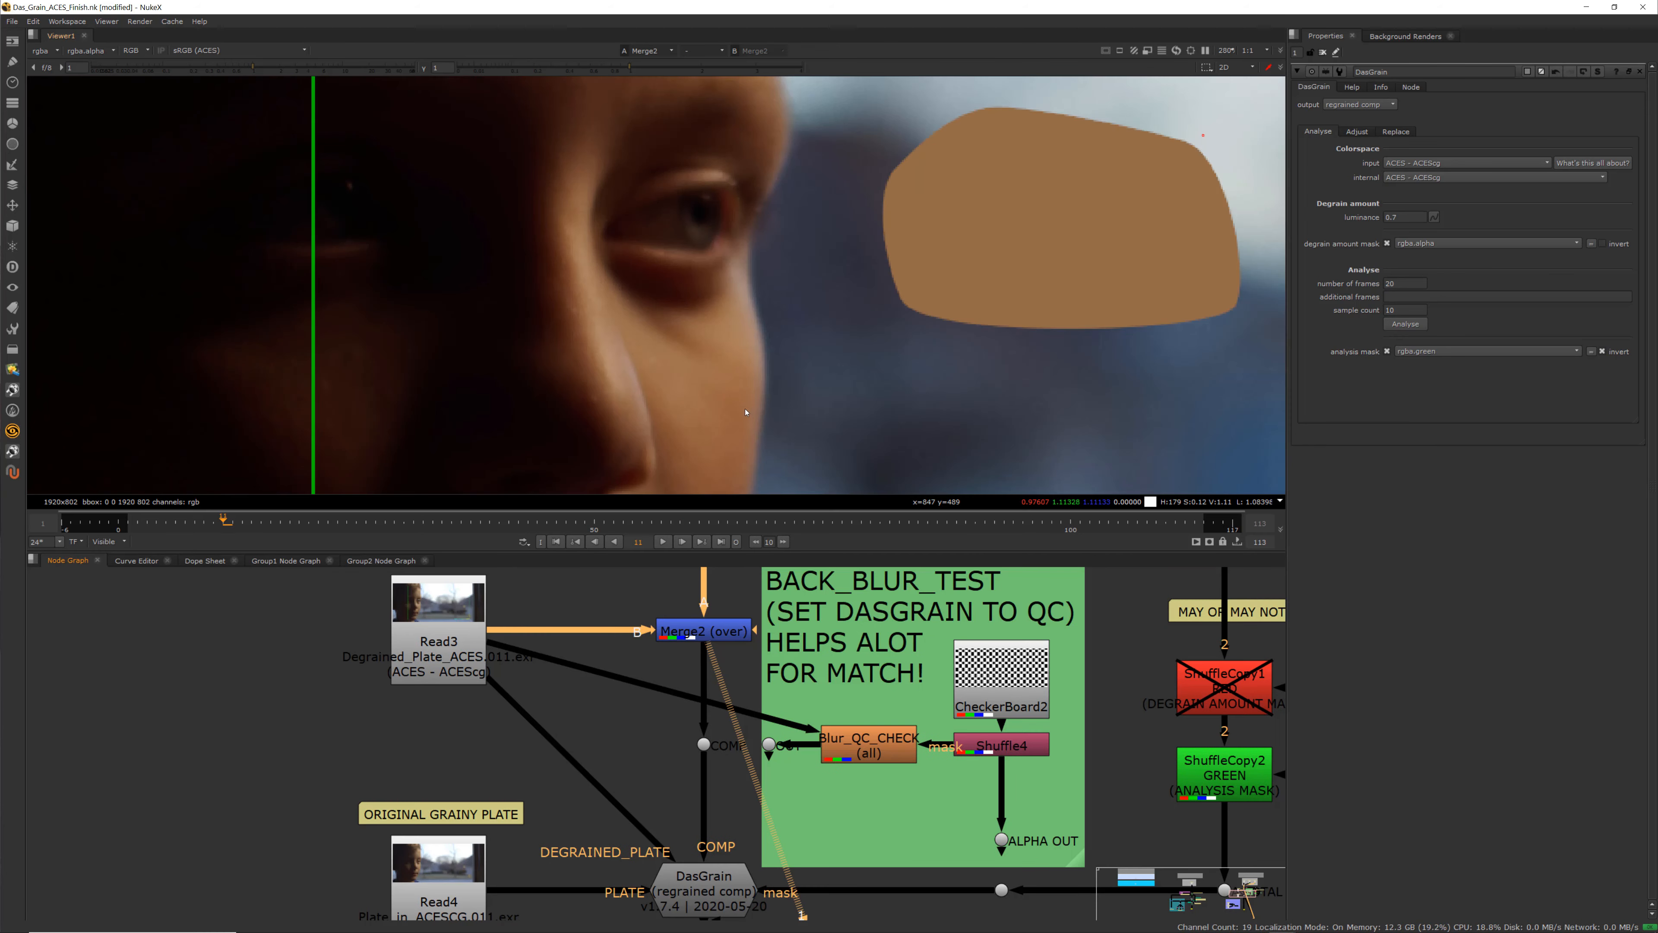
{"action": "scroll", "coordinate": [748, 400], "scroll_direction": "down", "scroll_amount": 2}
{"action": "scroll", "coordinate": [715, 352], "scroll_direction": "up", "scroll_amount": 2}
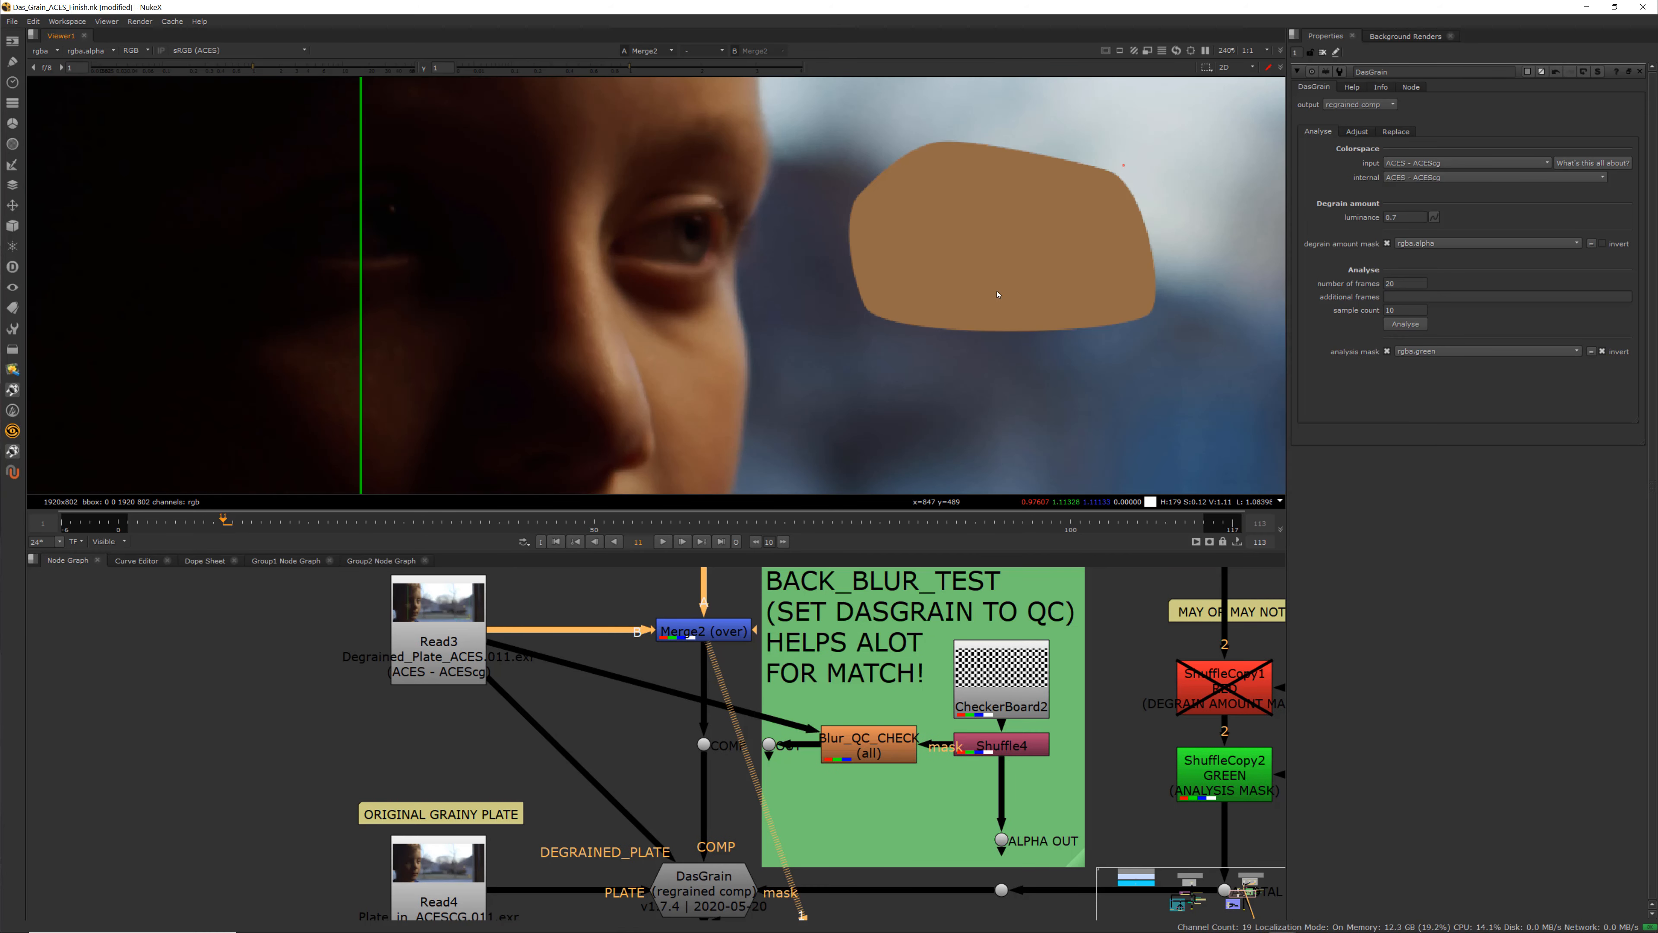
{"action": "scroll", "coordinate": [770, 710], "scroll_direction": "down", "scroll_amount": 3}
{"action": "scroll", "coordinate": [642, 759], "scroll_direction": "up", "scroll_amount": 3}
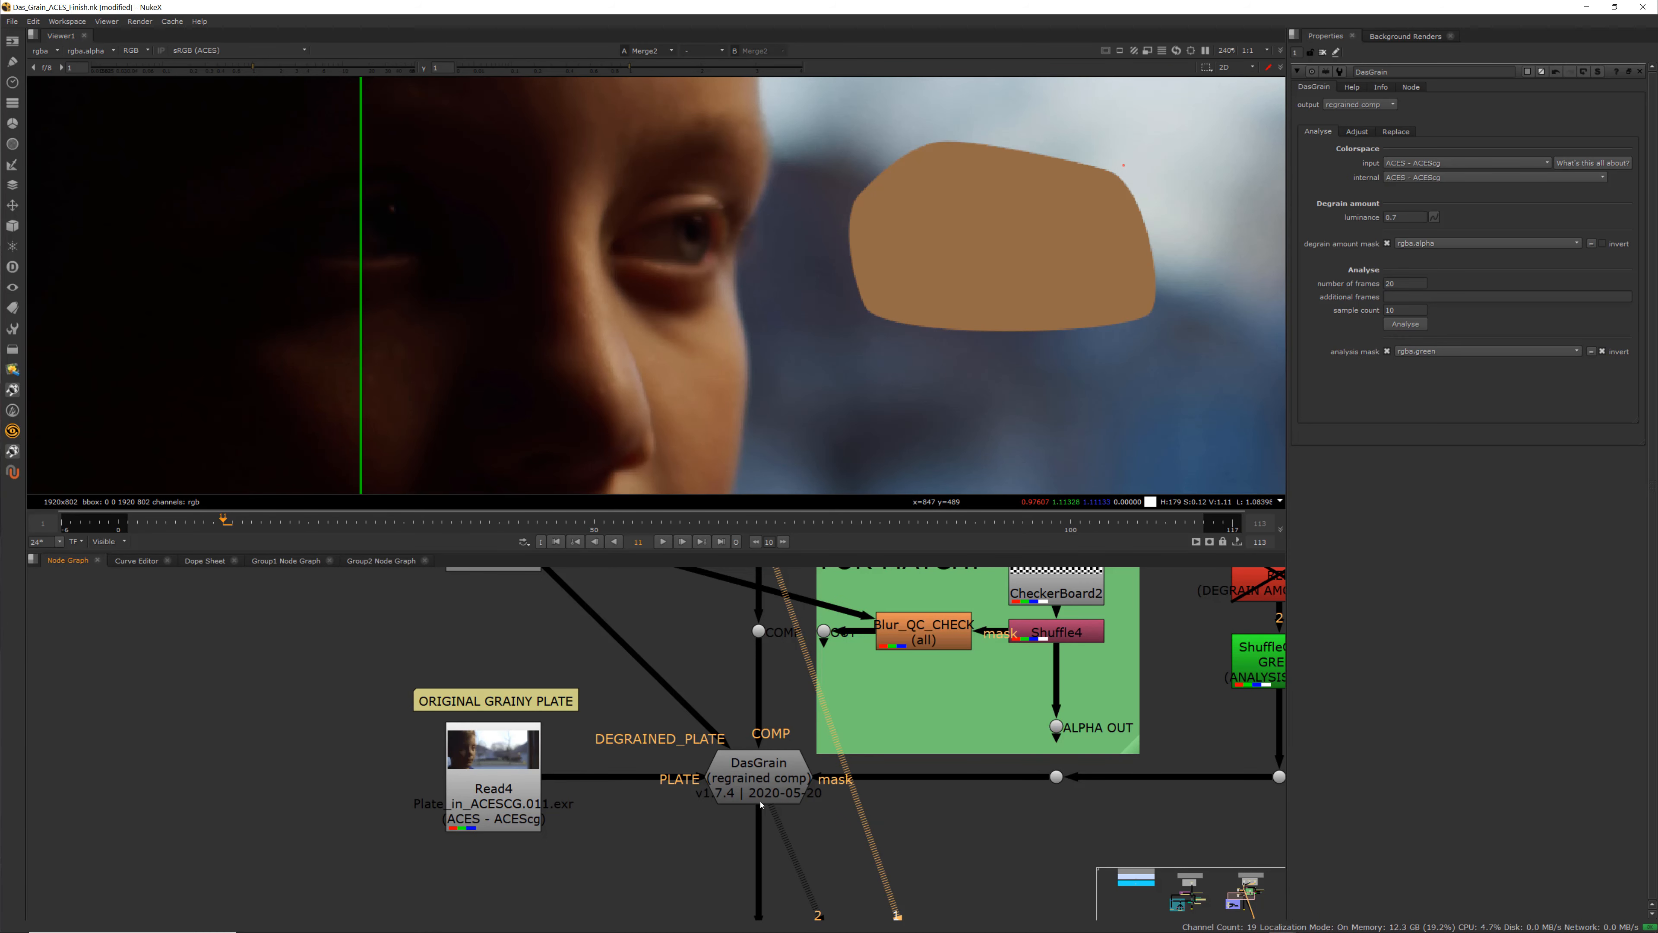
View the DasGrain node's regrained comp output in the viewer
{"action": "middle_click_drag", "start_coordinate": [958, 786], "coordinate": [786, 827]}
{"action": "left_click", "coordinate": [915, 789]}
{"action": "key", "text": "1"}
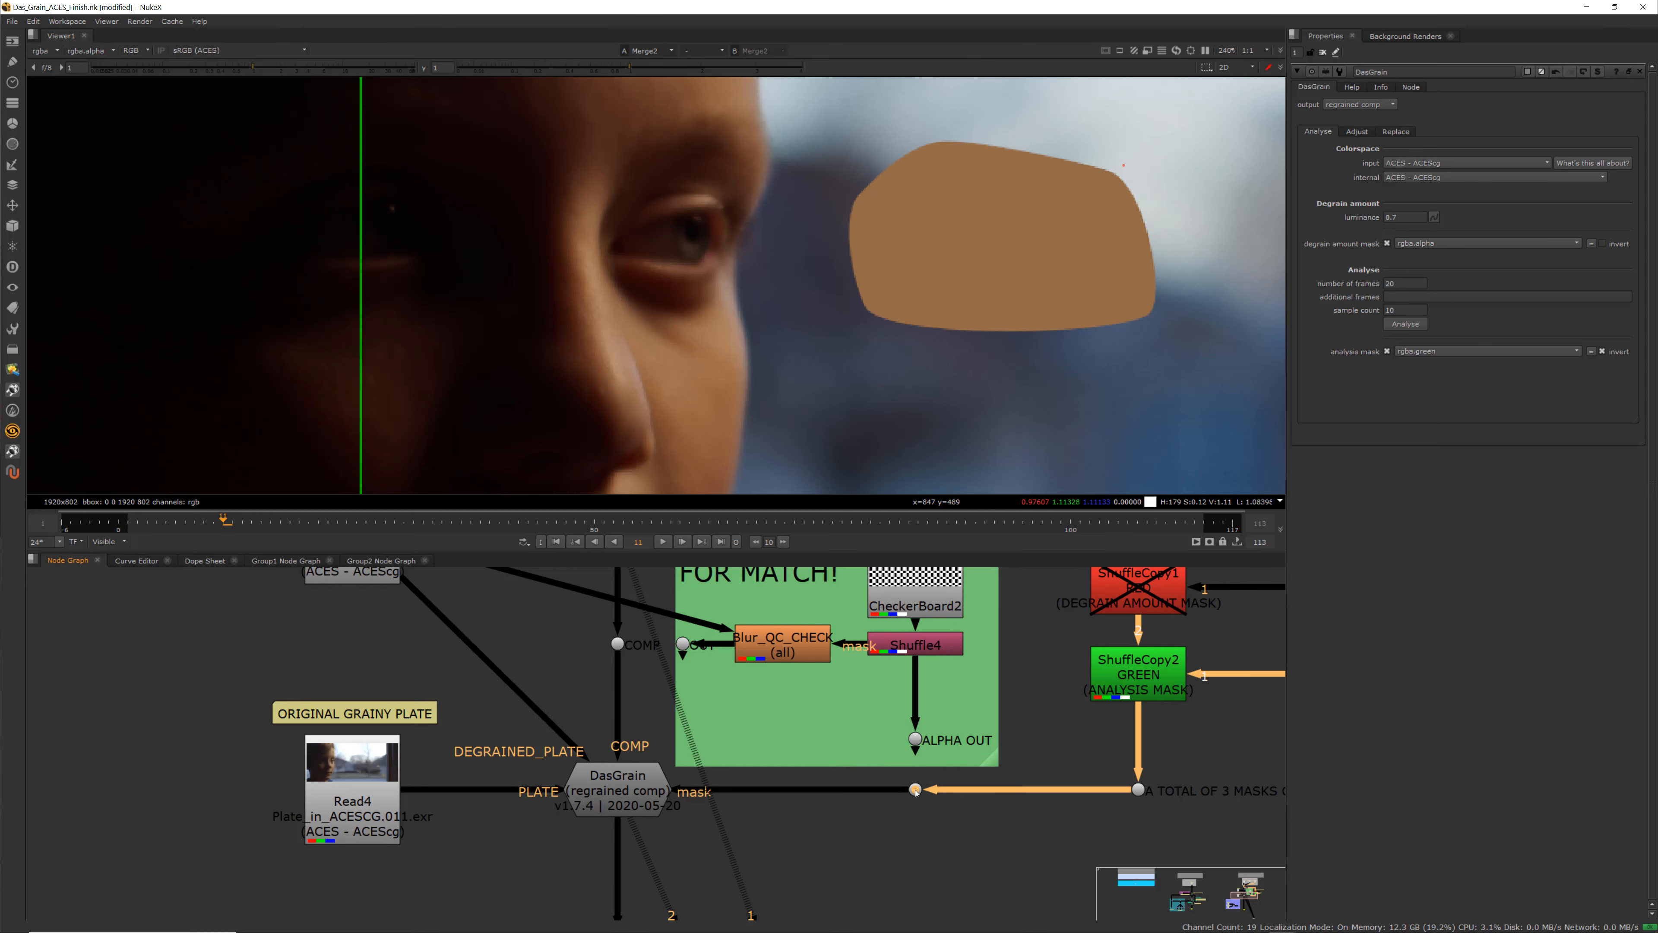
{"action": "left_click", "coordinate": [620, 789]}
{"action": "key", "text": "1"}
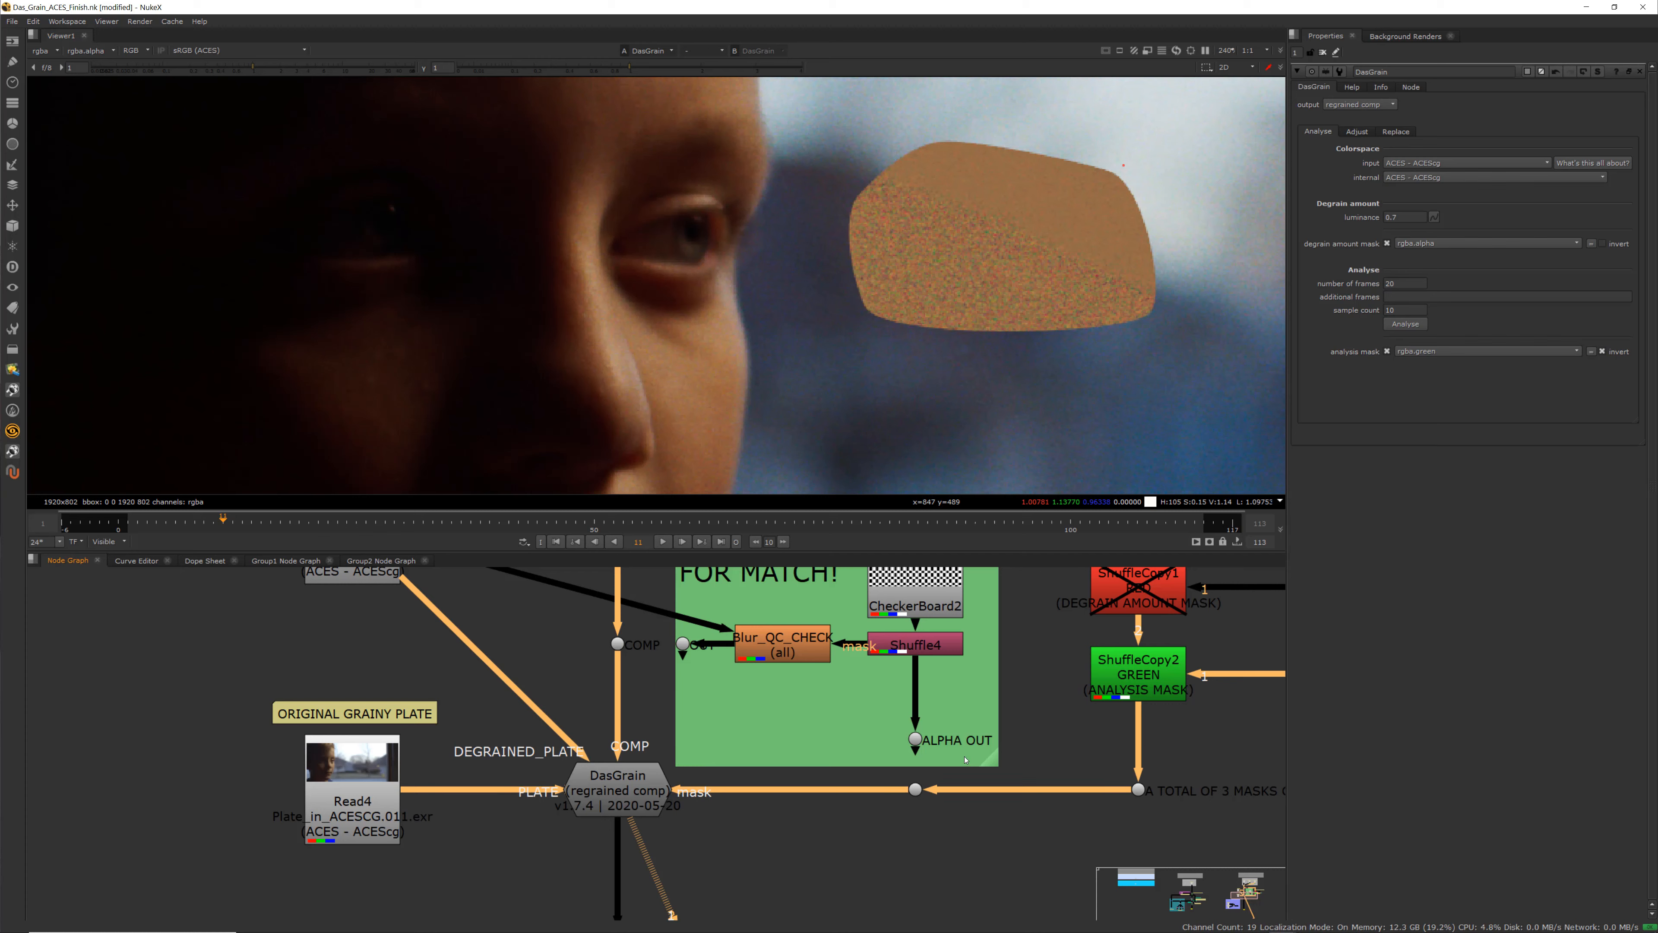
{"action": "scroll", "coordinate": [1019, 725], "scroll_direction": "up", "scroll_amount": 2}
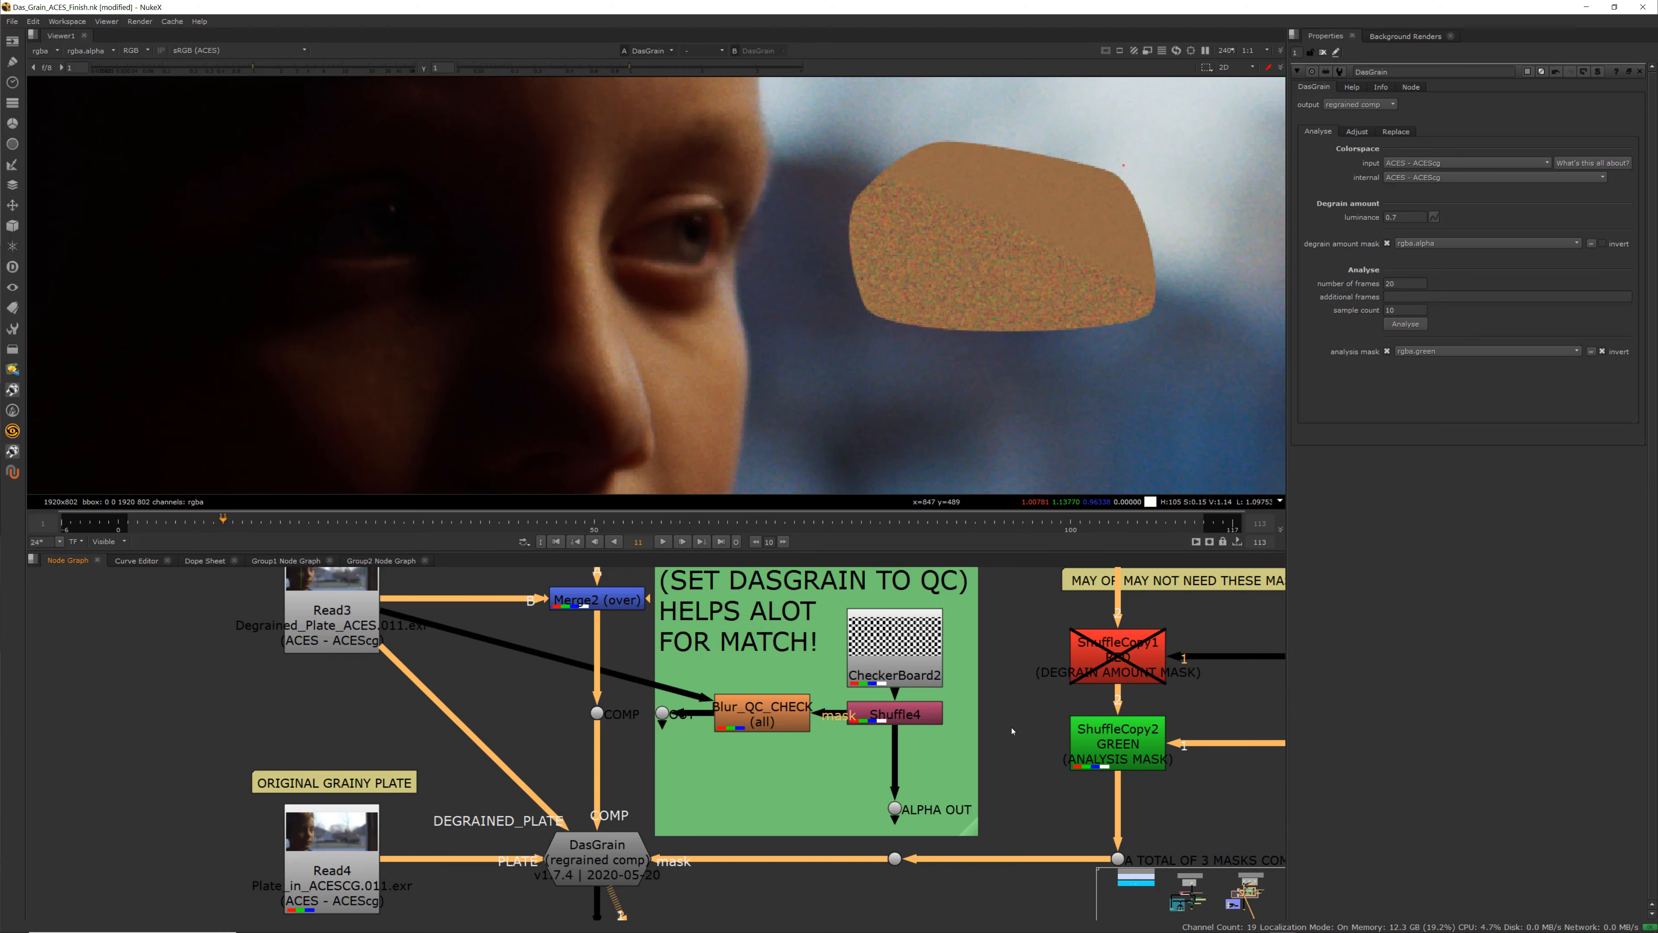
{"action": "scroll", "coordinate": [1012, 717], "scroll_direction": "down", "scroll_amount": 3}
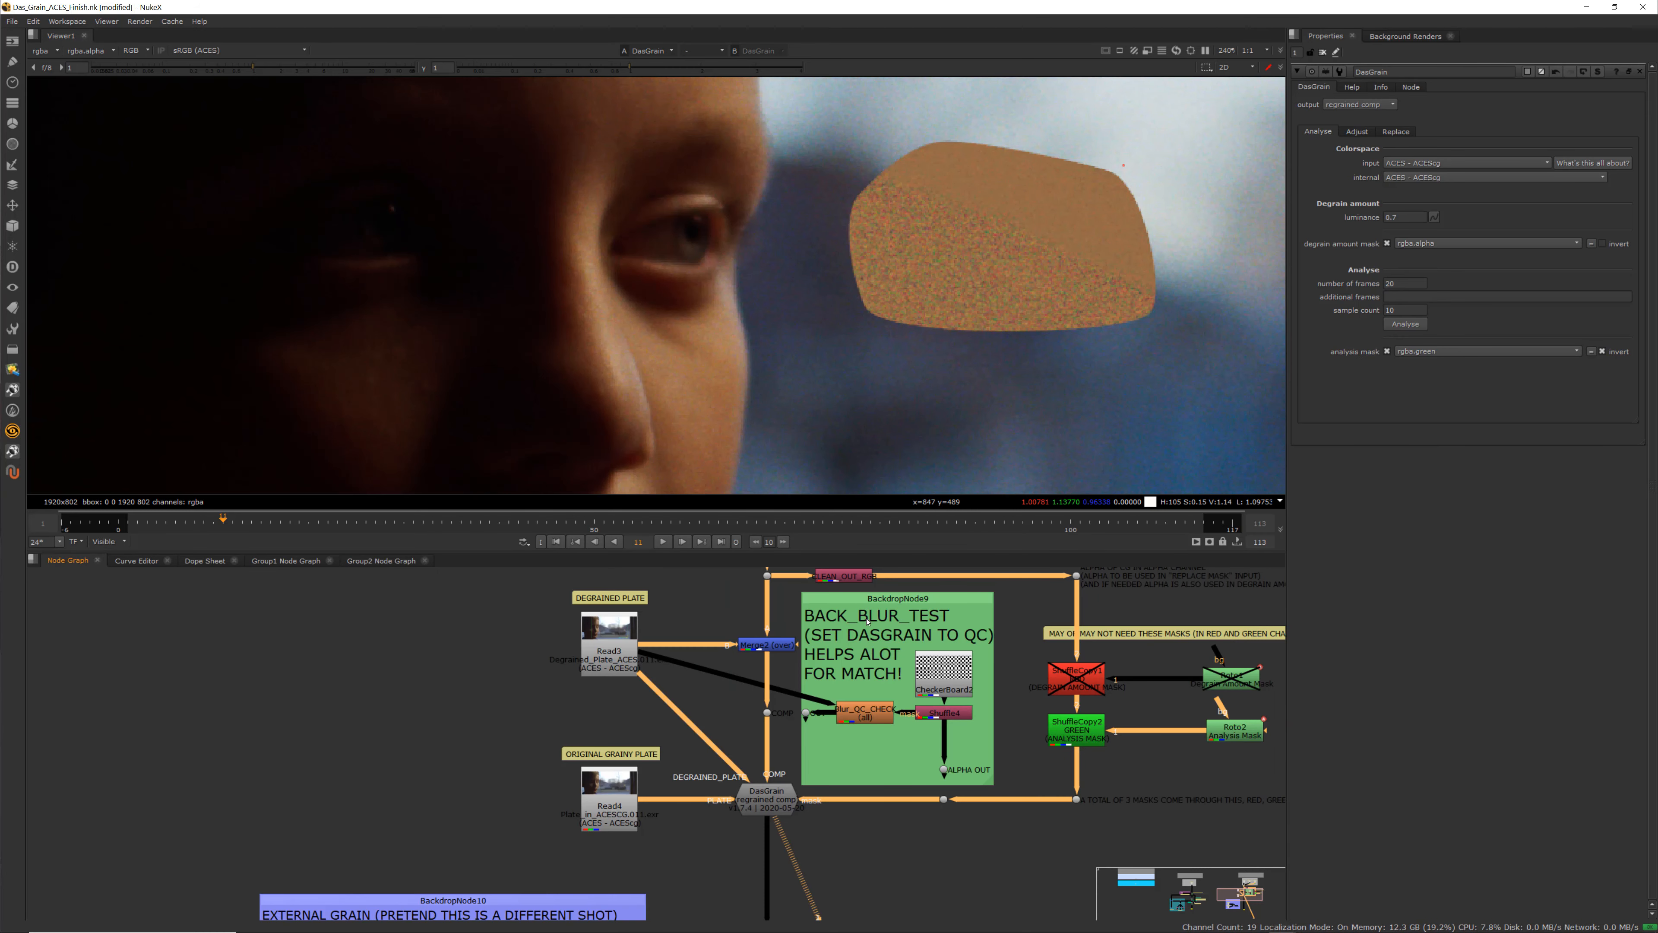
View the alpha channel of the Dot feeding the CLEAN_OUT_RGB node
{"action": "middle_click_drag", "start_coordinate": [821, 635], "coordinate": [802, 667]}
{"action": "left_click", "coordinate": [810, 610]}
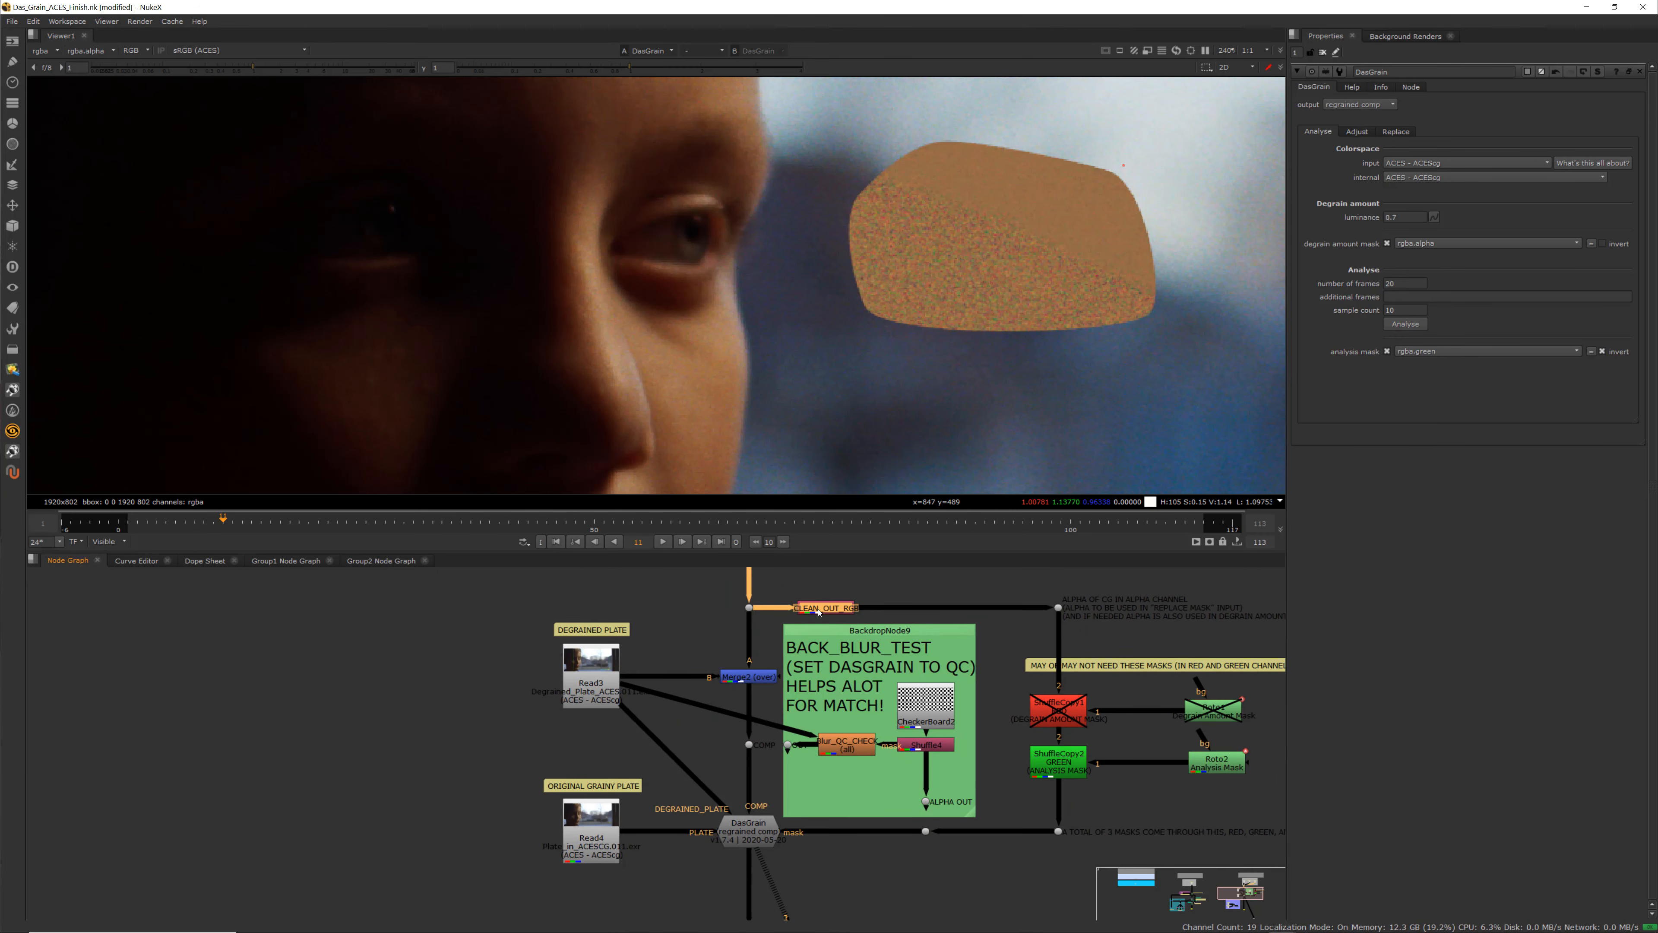
{"action": "left_click", "coordinate": [749, 607]}
{"action": "key", "text": "1"}
{"action": "key", "text": "a"}
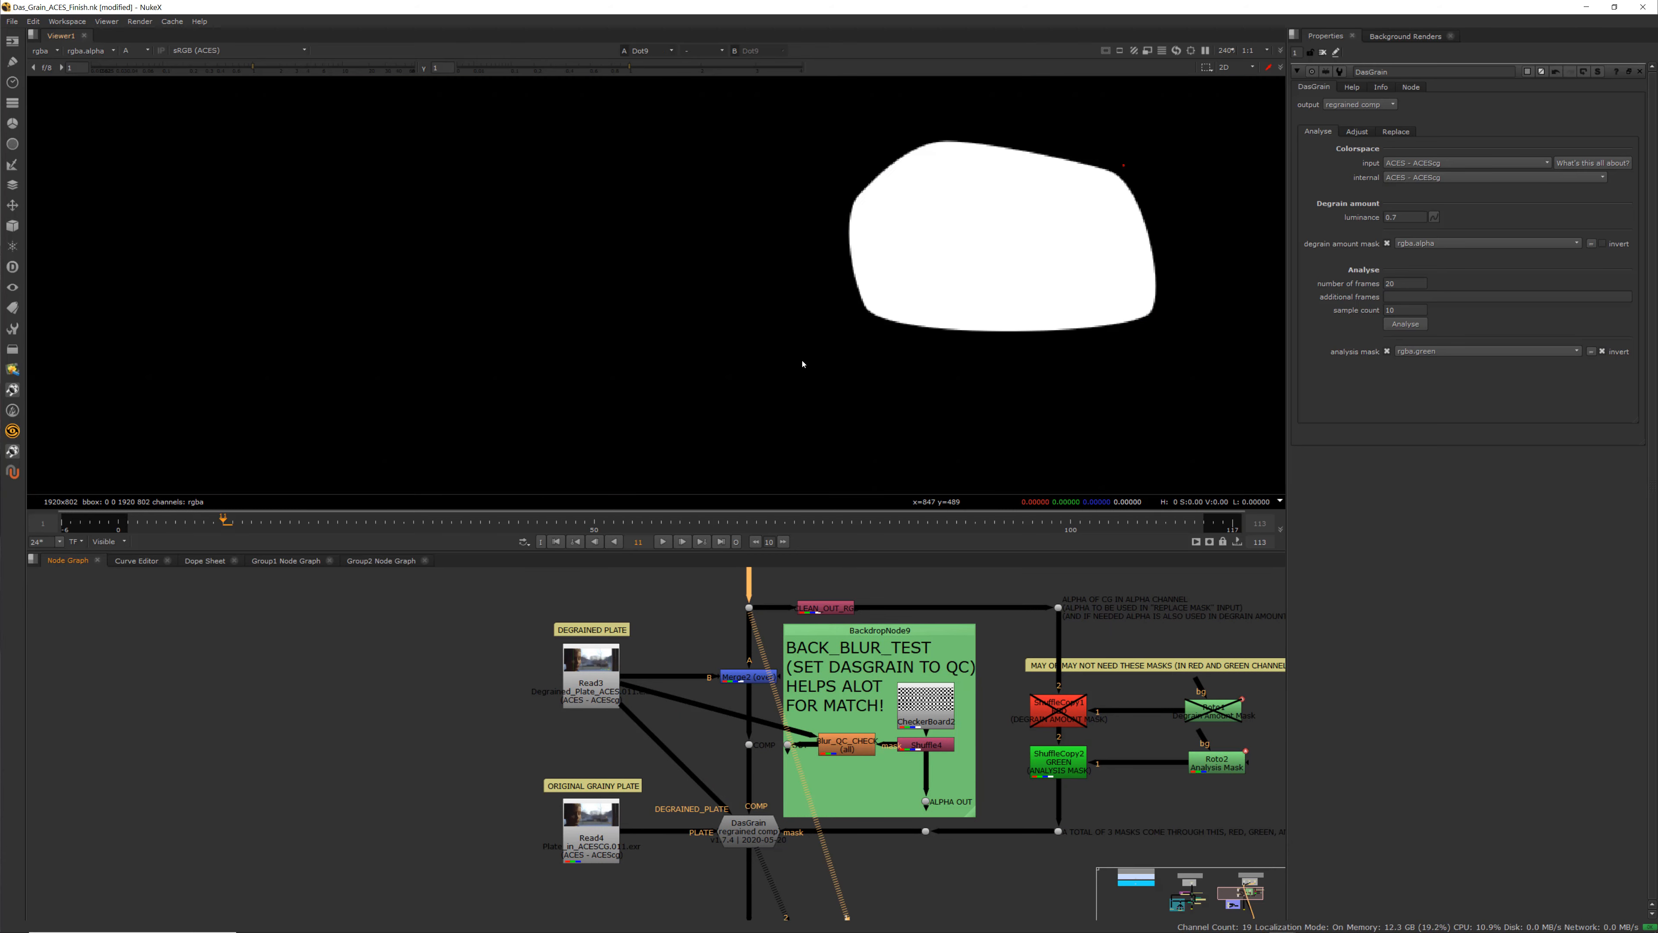
View the CLEAN_OUT_RGB node's alpha channel and open its properties
{"action": "scroll", "coordinate": [746, 631], "scroll_direction": "down", "scroll_amount": 3}
{"action": "middle_click_drag", "start_coordinate": [745, 631], "coordinate": [729, 697]}
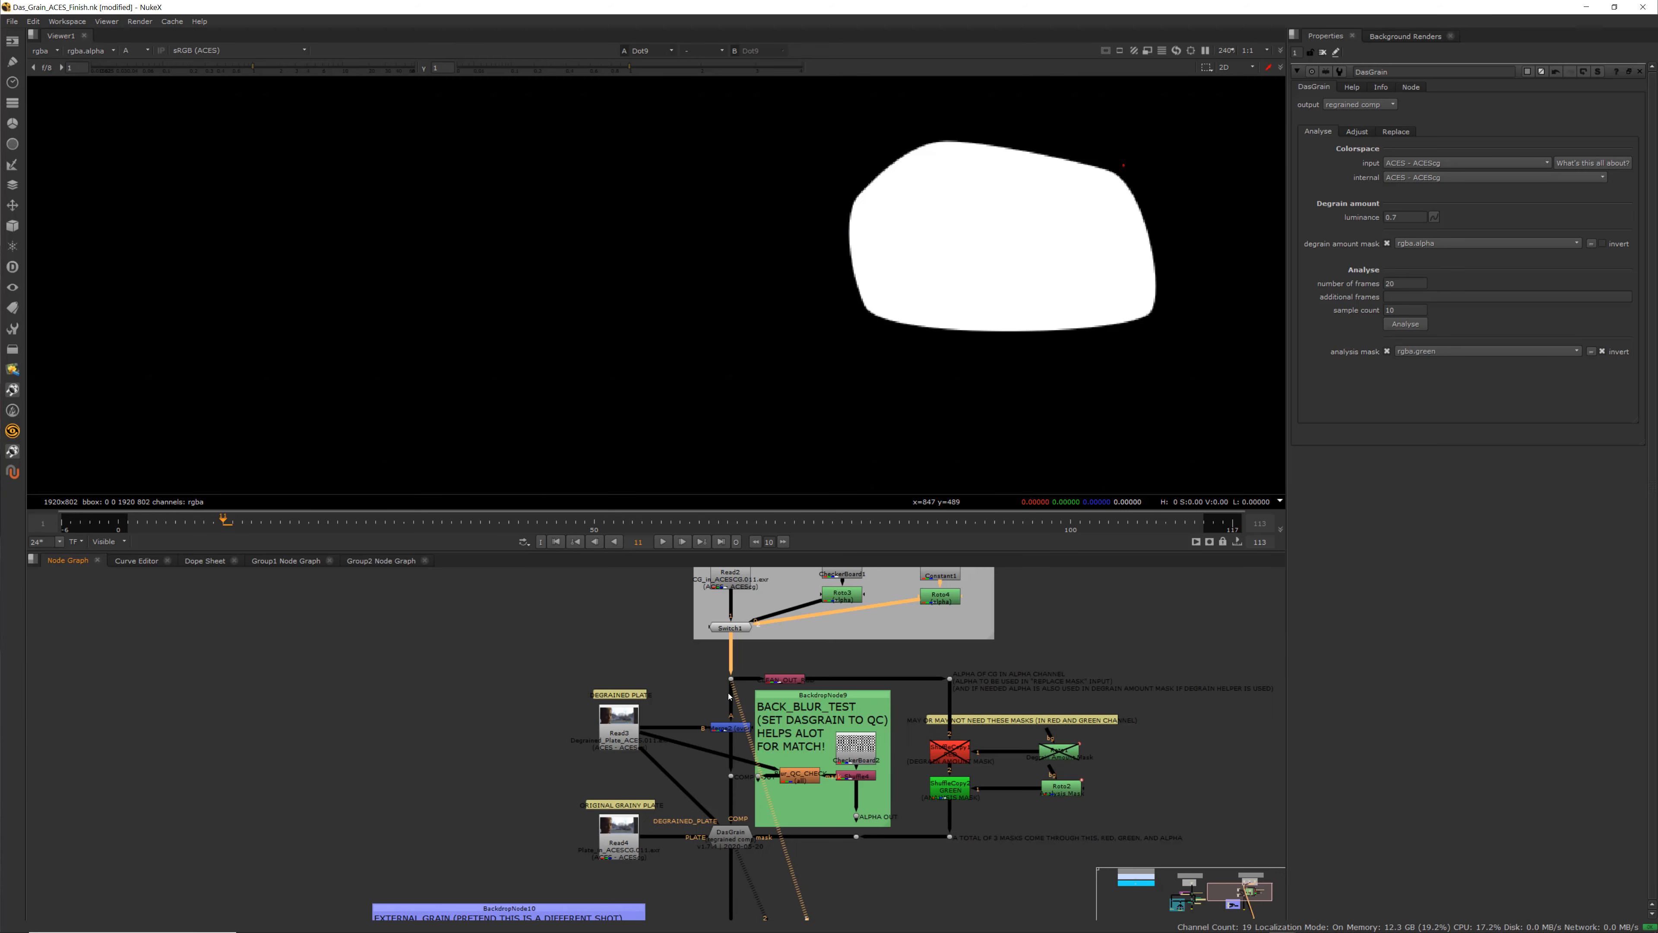
{"action": "scroll", "coordinate": [786, 686], "scroll_direction": "up", "scroll_amount": 1}
{"action": "left_click", "coordinate": [786, 679]}
{"action": "key", "text": "1"}
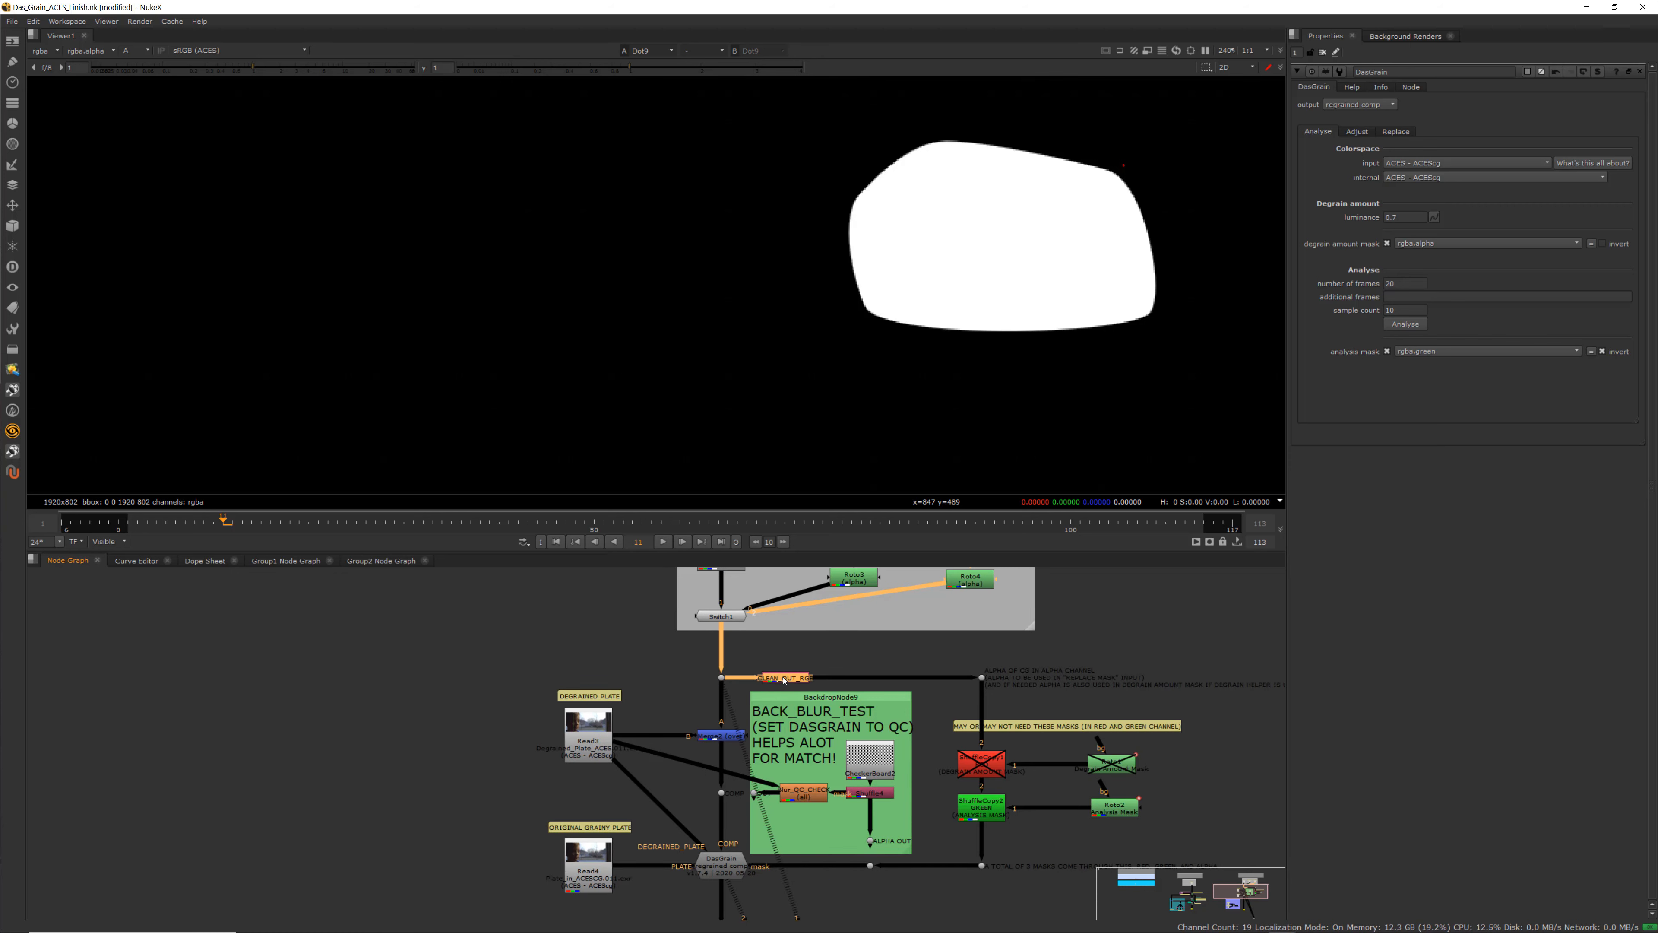
{"action": "left_click", "coordinate": [786, 656]}
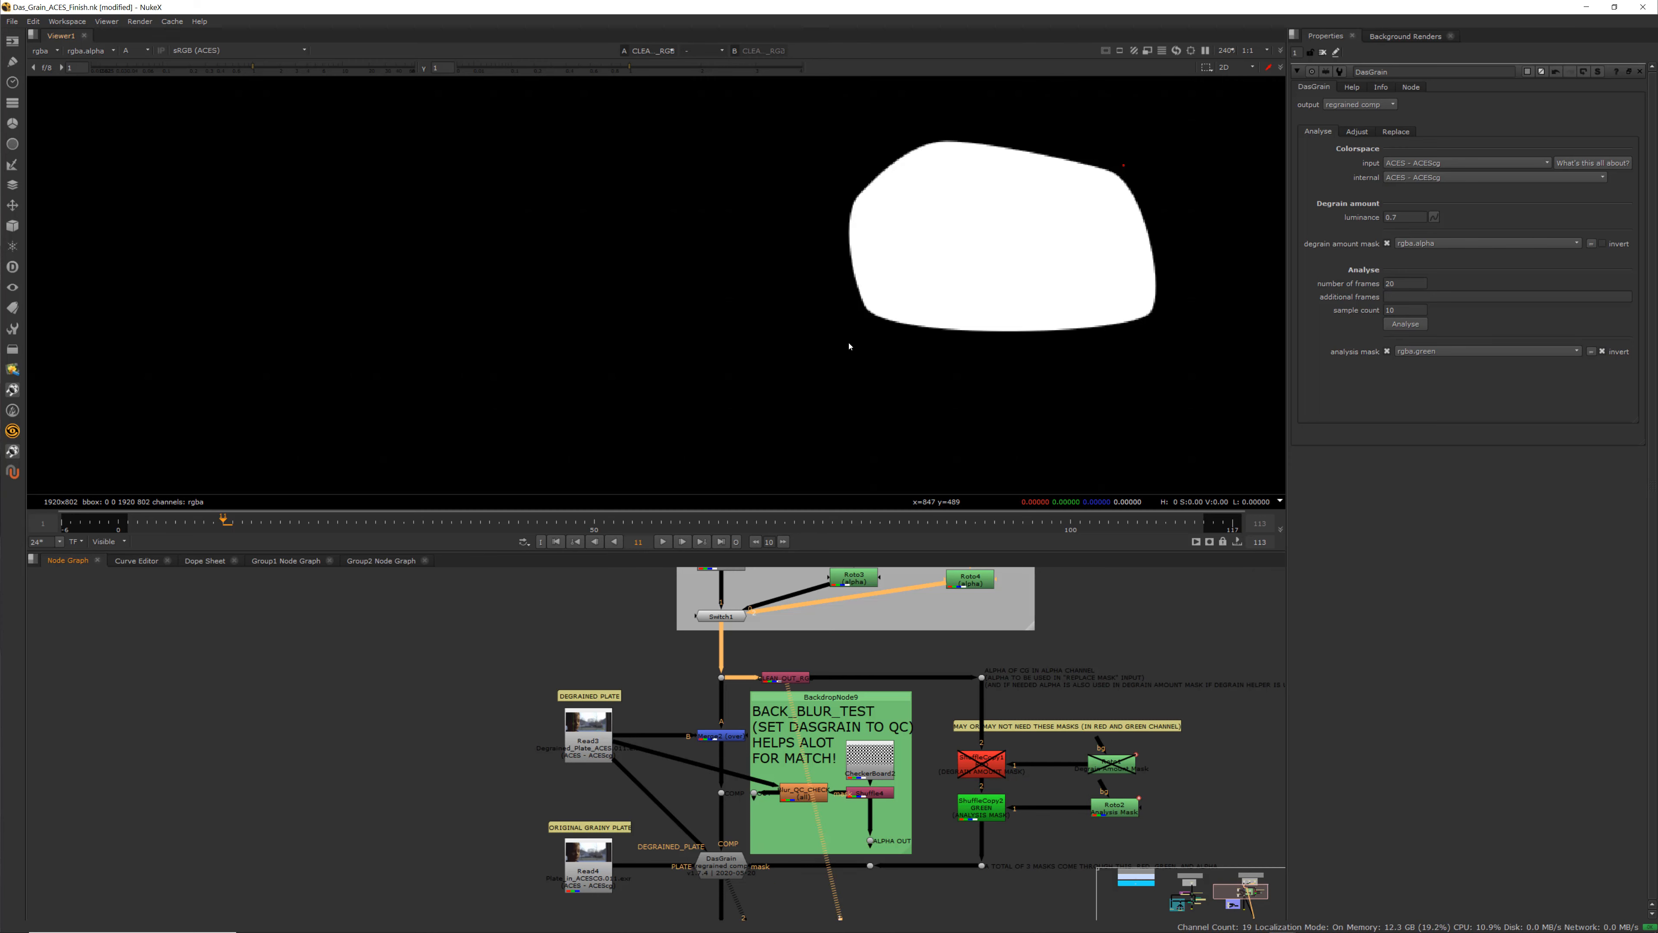
{"action": "key", "text": "a"}
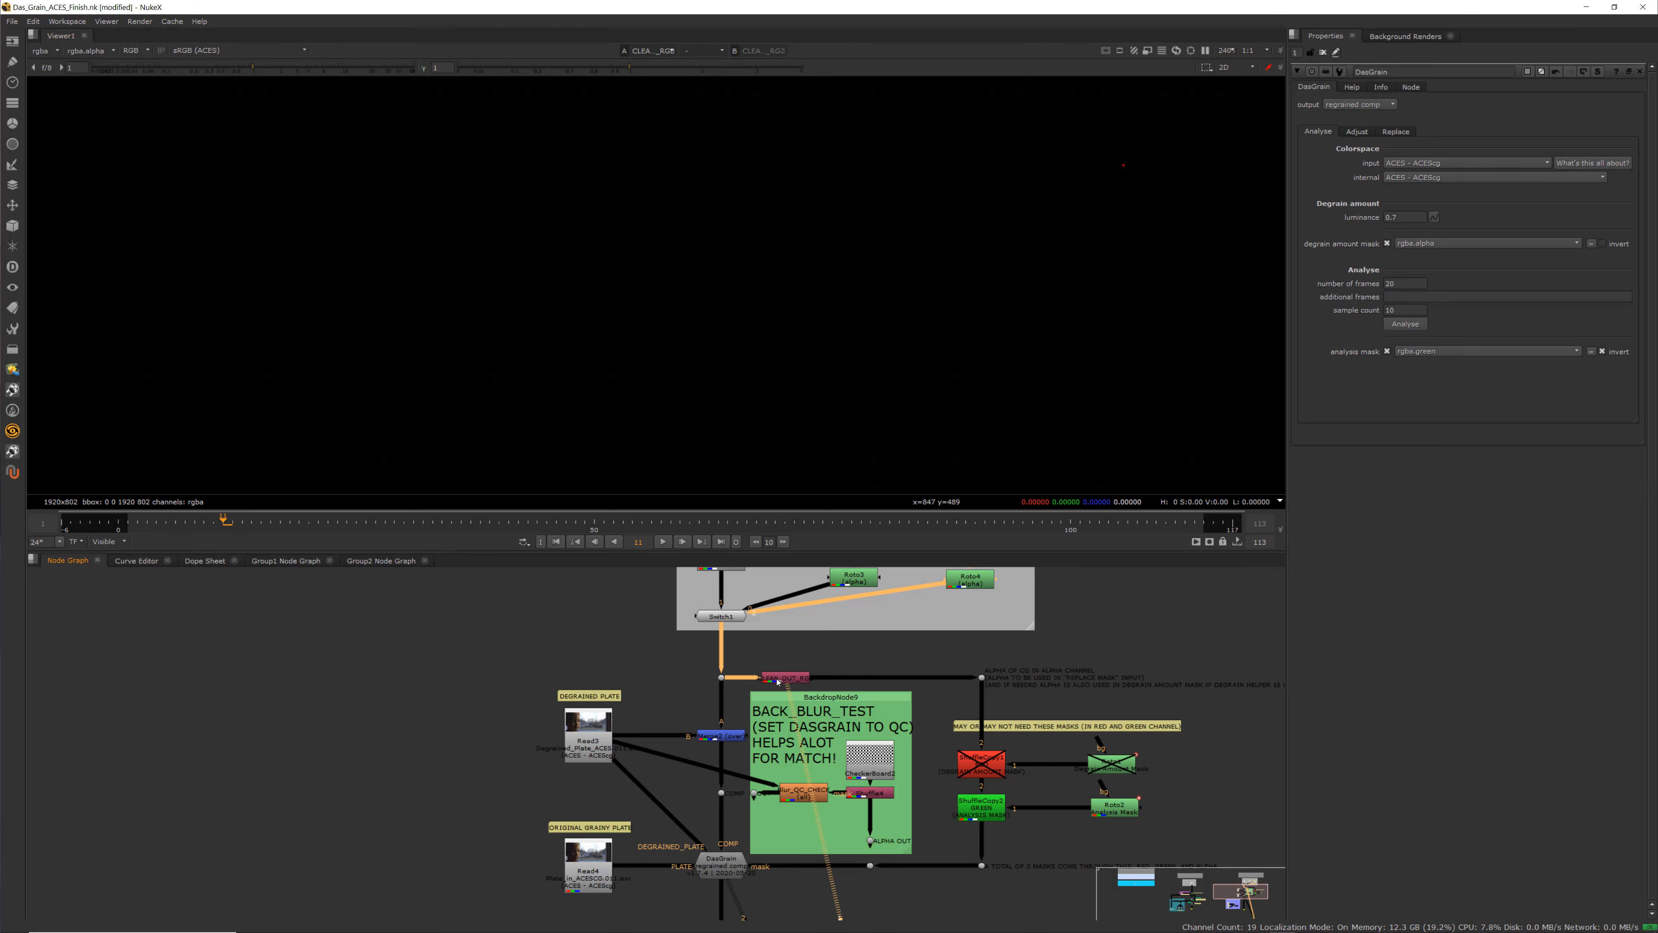
{"action": "key", "text": "1"}
{"action": "left_click", "coordinate": [784, 678]}
{"action": "key", "text": "1"}
{"action": "double_click", "coordinate": [796, 681]}
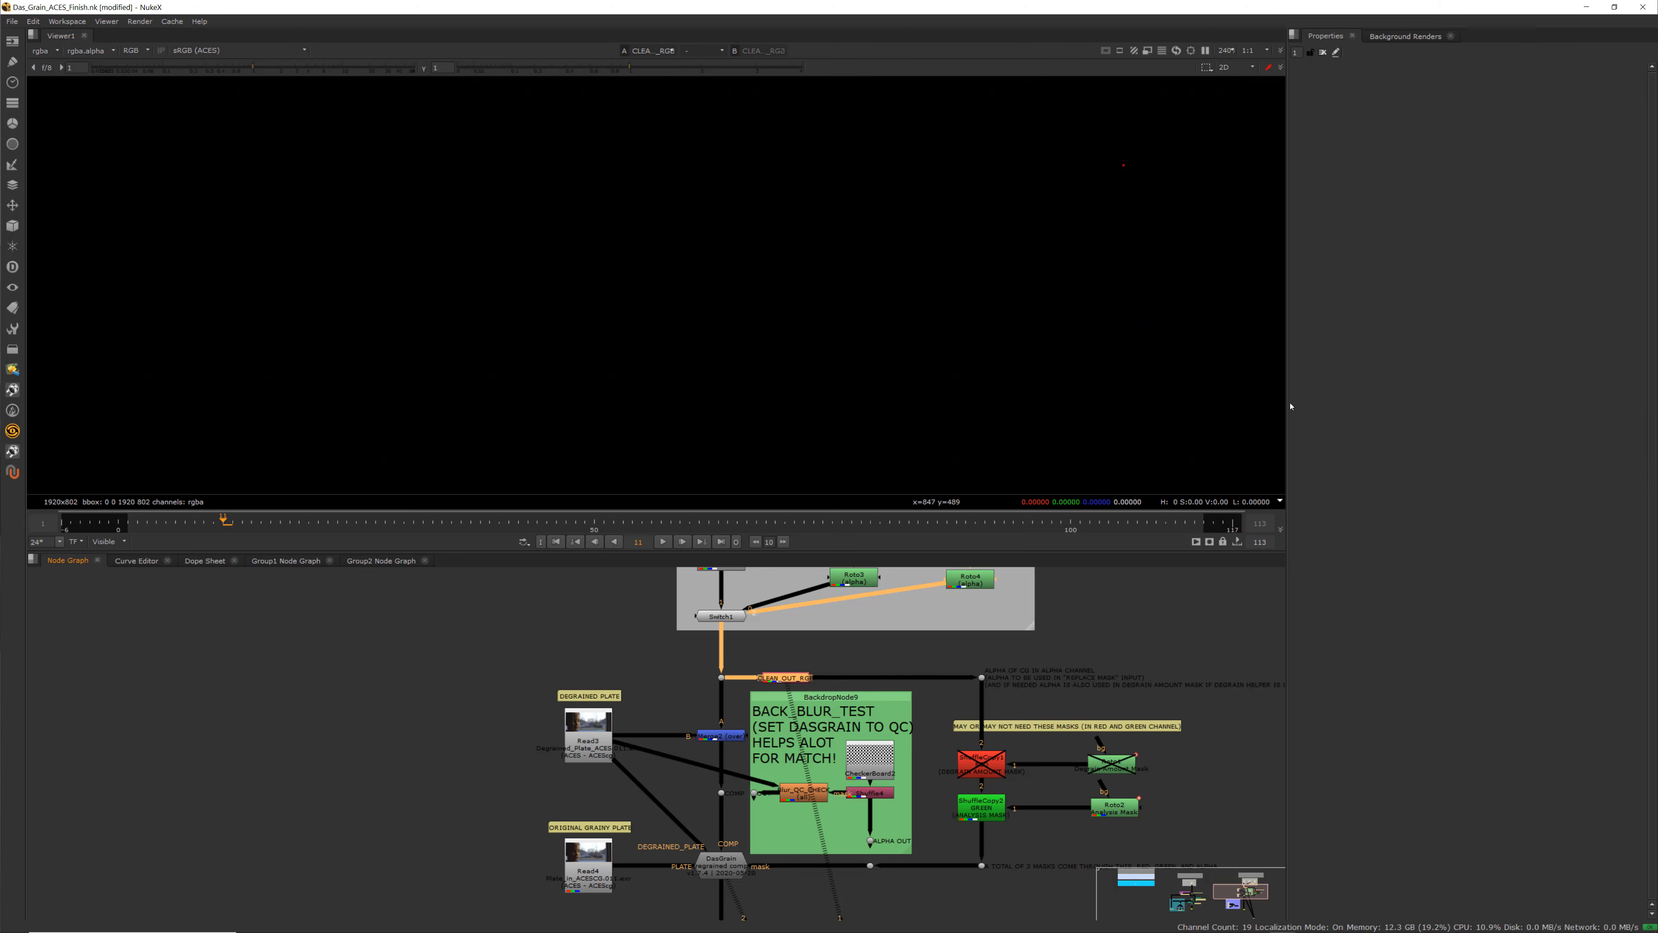
{"action": "scroll", "coordinate": [1023, 685], "scroll_direction": "up", "scroll_amount": 4}
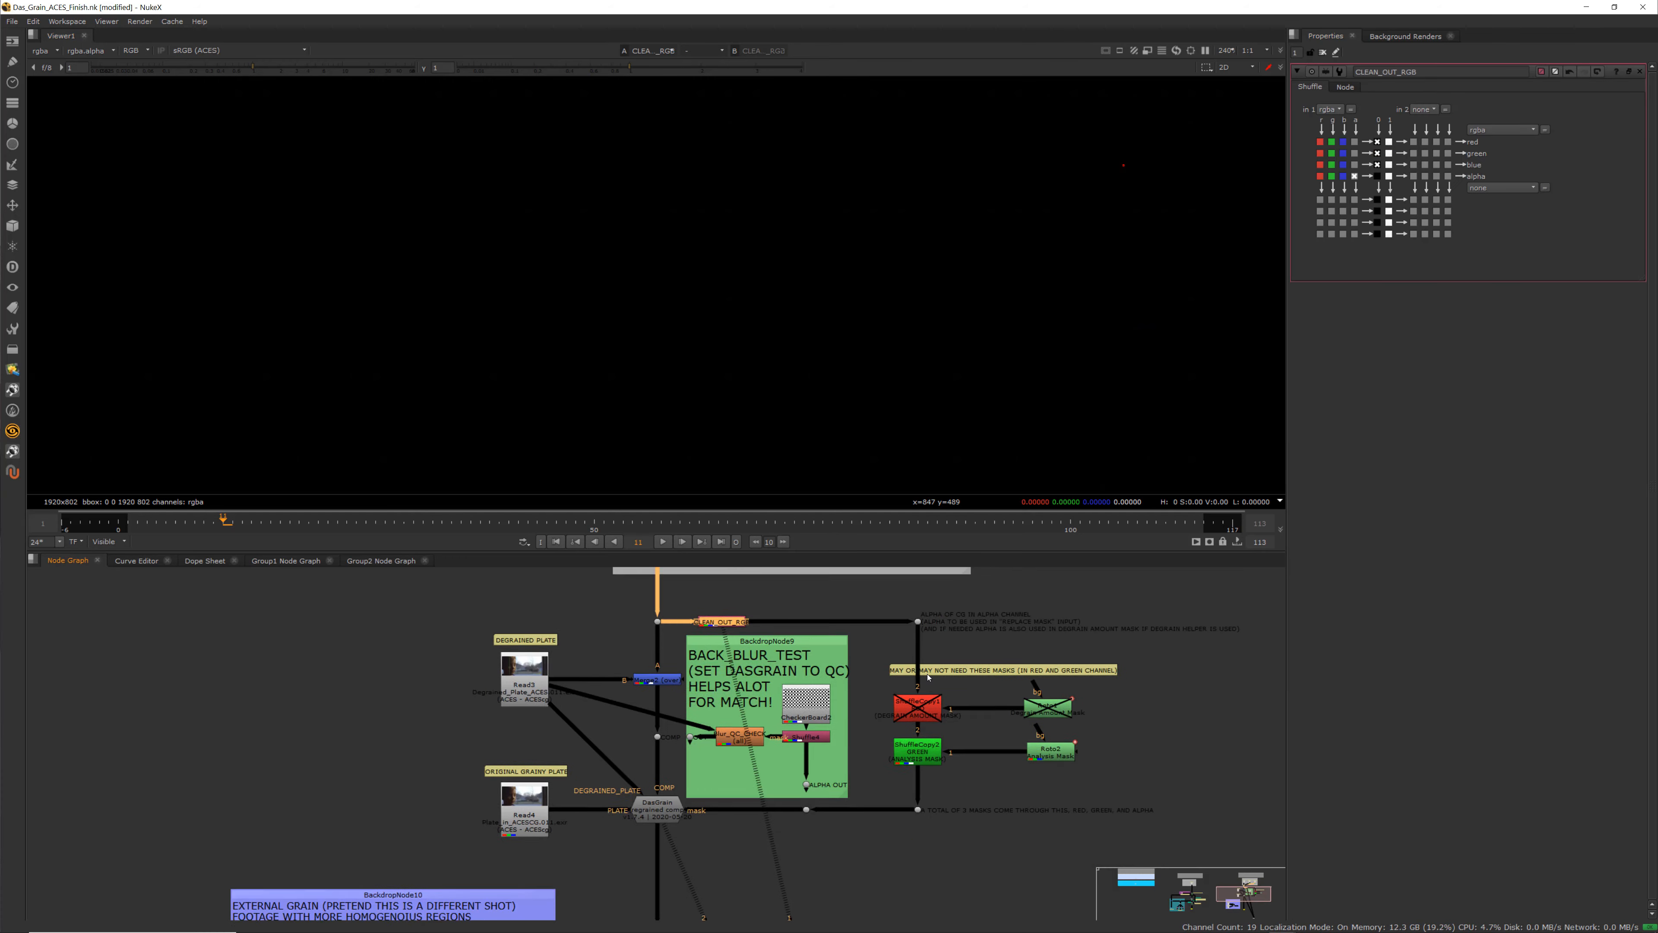
Open the properties of the disabled Roto1 and ShuffleCopy1 degrain amount mask nodes
{"action": "left_click", "coordinate": [849, 707]}
{"action": "scroll", "coordinate": [759, 693], "scroll_direction": "up", "scroll_amount": 3}
{"action": "middle_click_drag", "start_coordinate": [759, 693], "coordinate": [717, 696]}
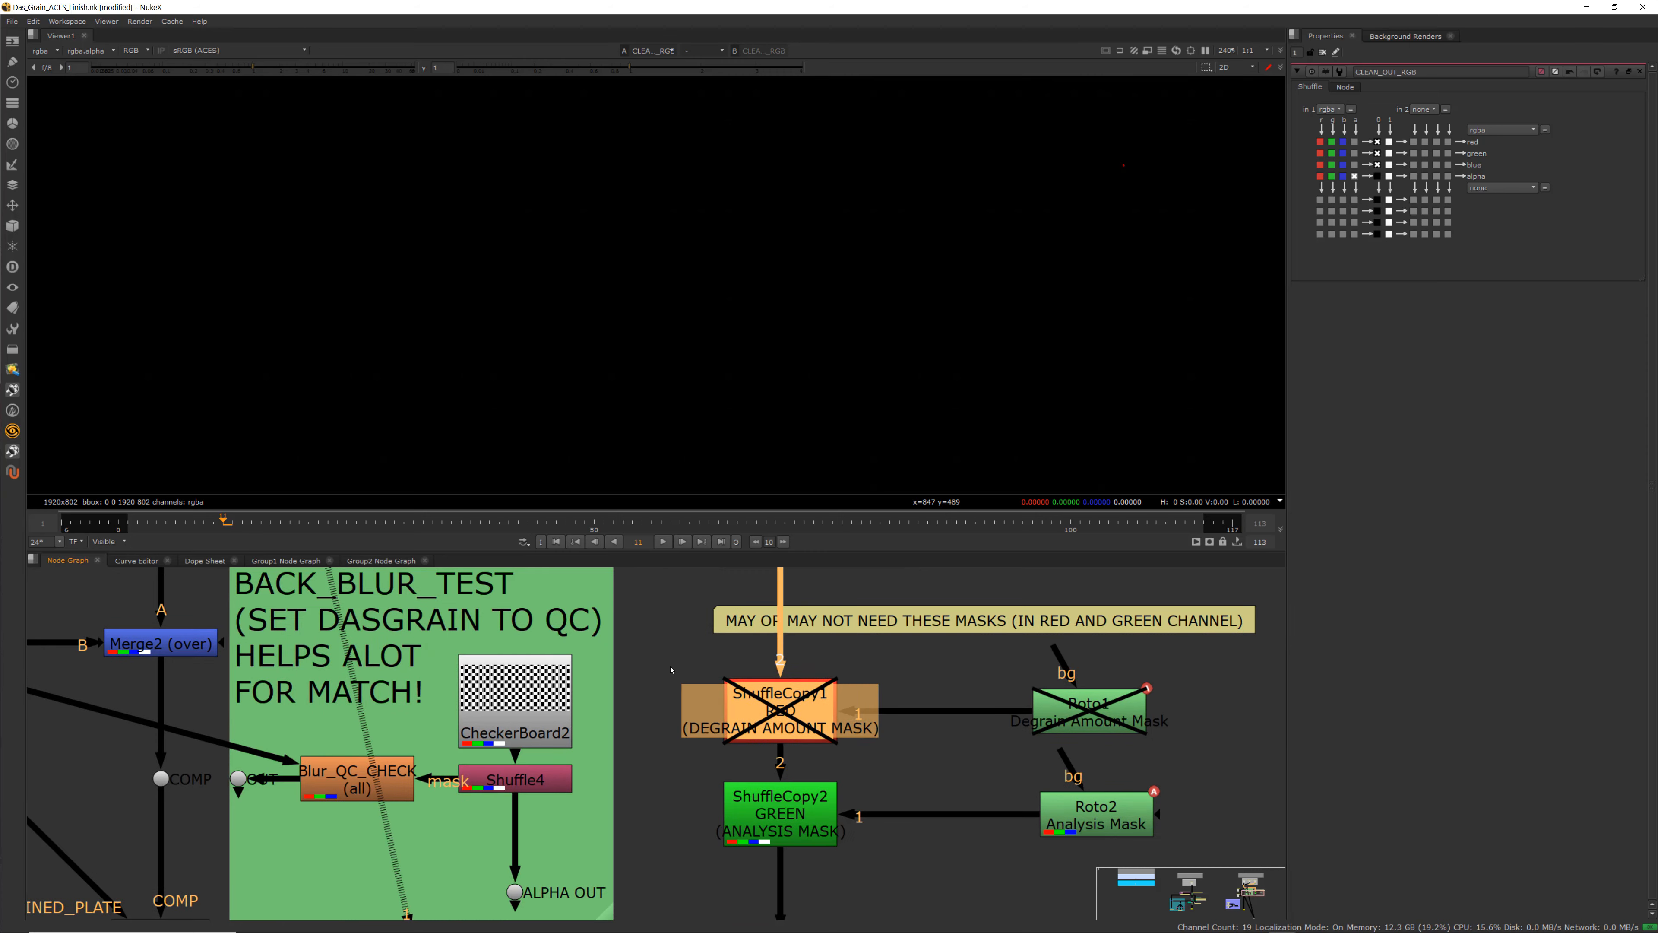
{"action": "left_click_drag", "start_coordinate": [669, 666], "coordinate": [1211, 762]}
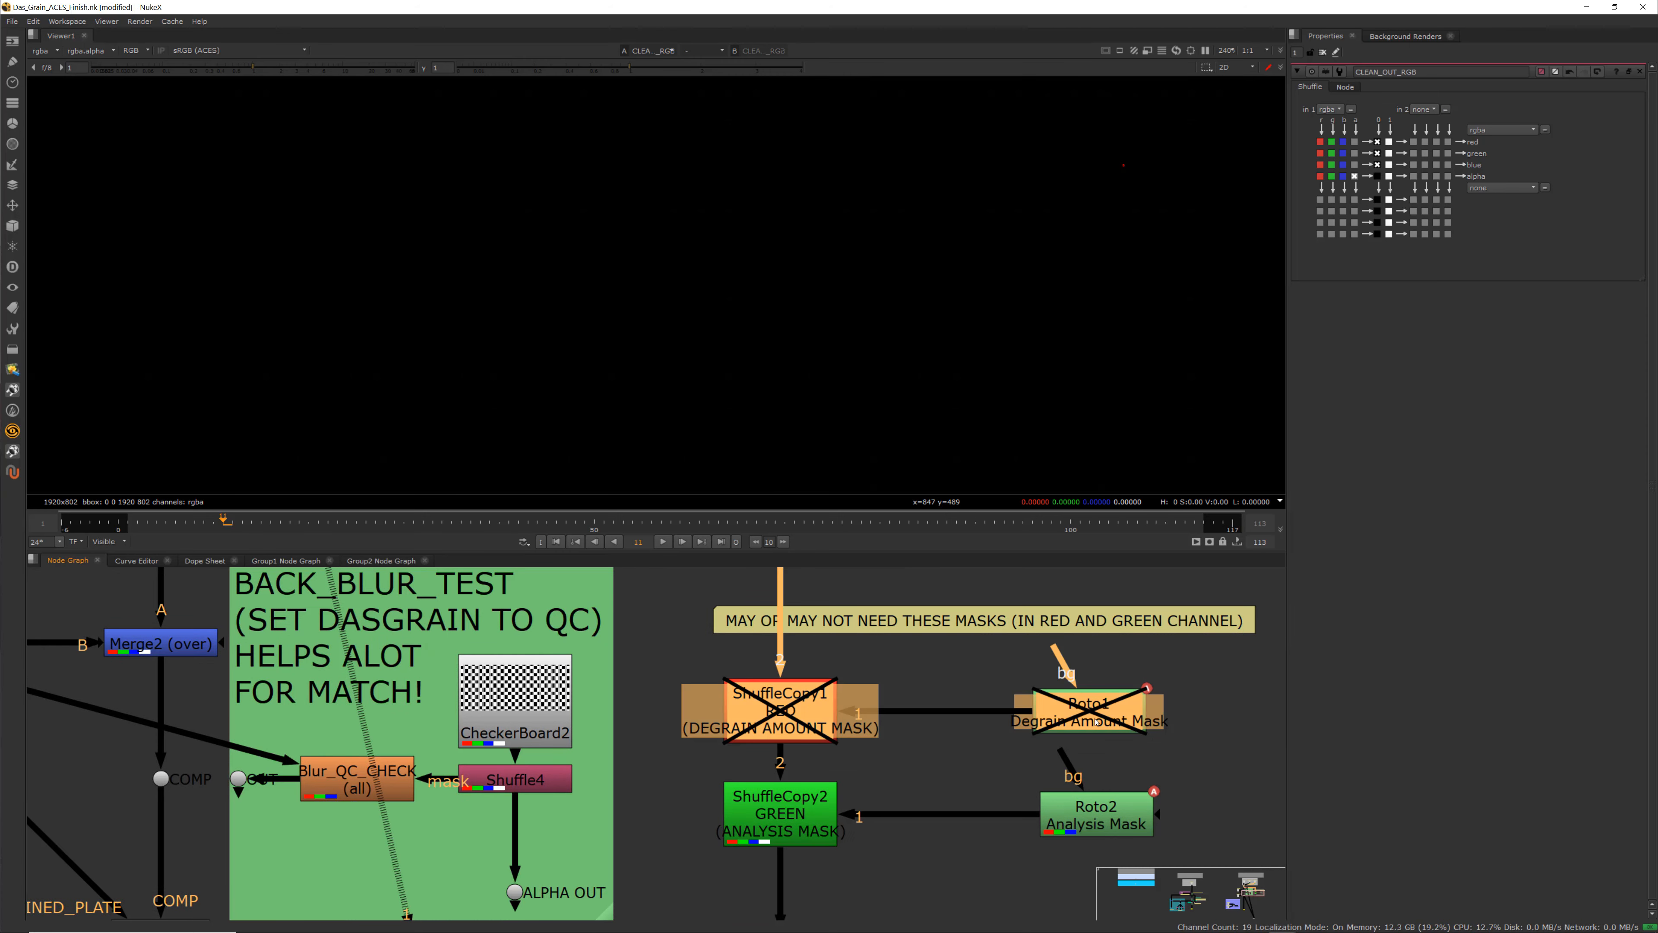
{"action": "double_click", "coordinate": [1090, 711]}
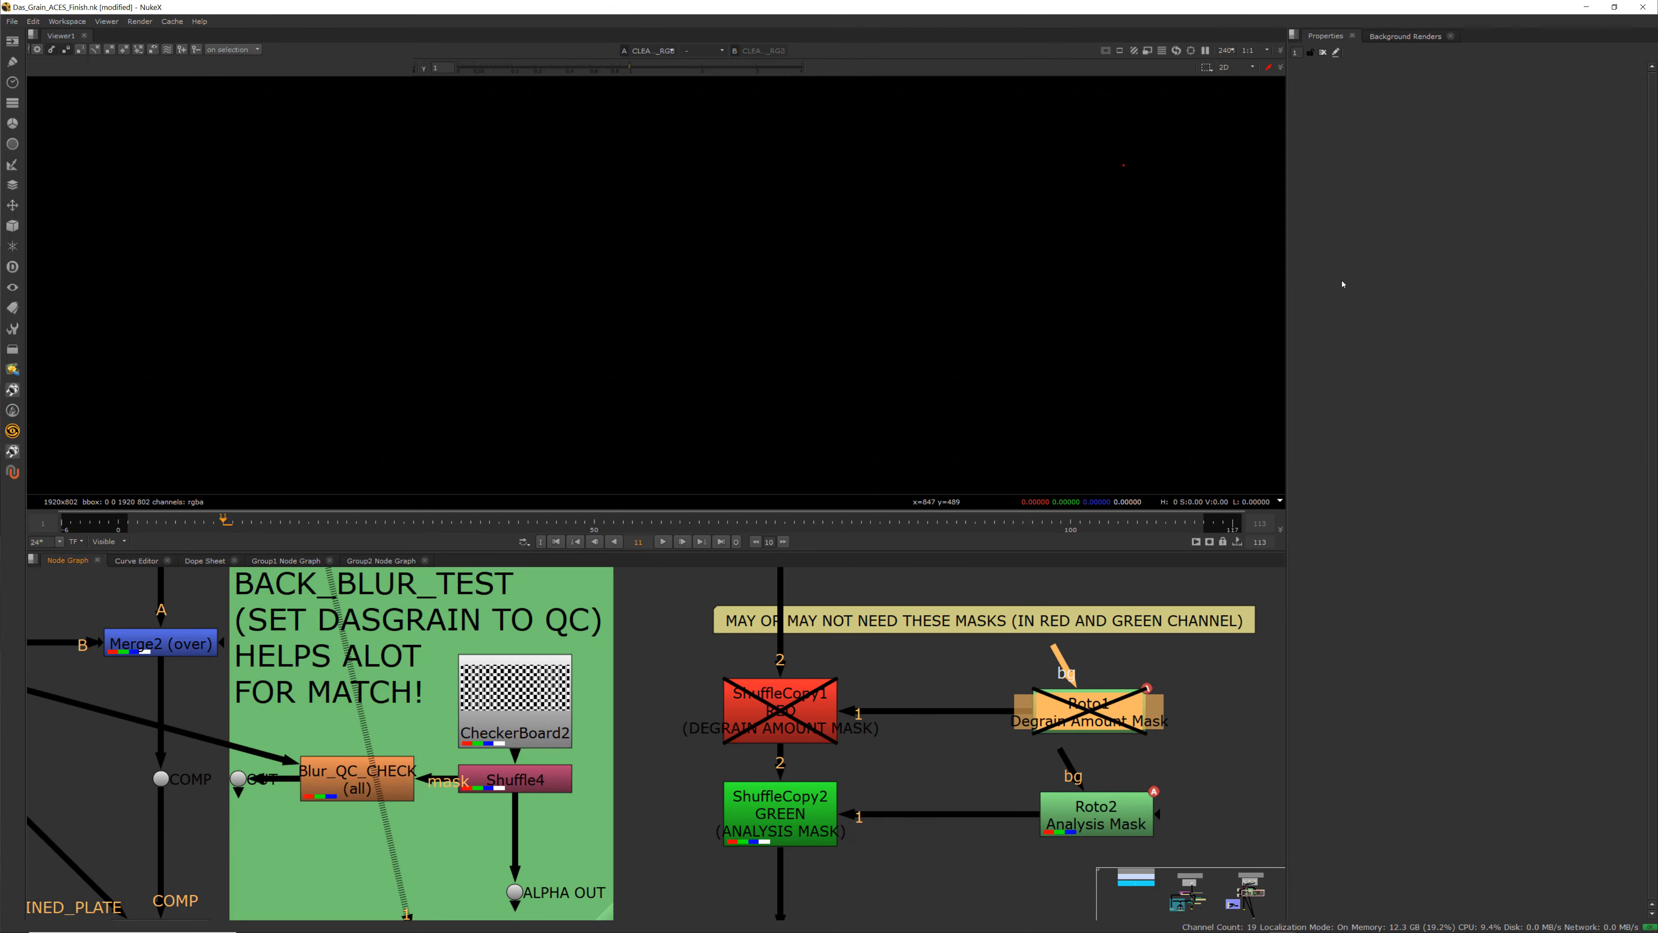
{"action": "double_click", "coordinate": [774, 703]}
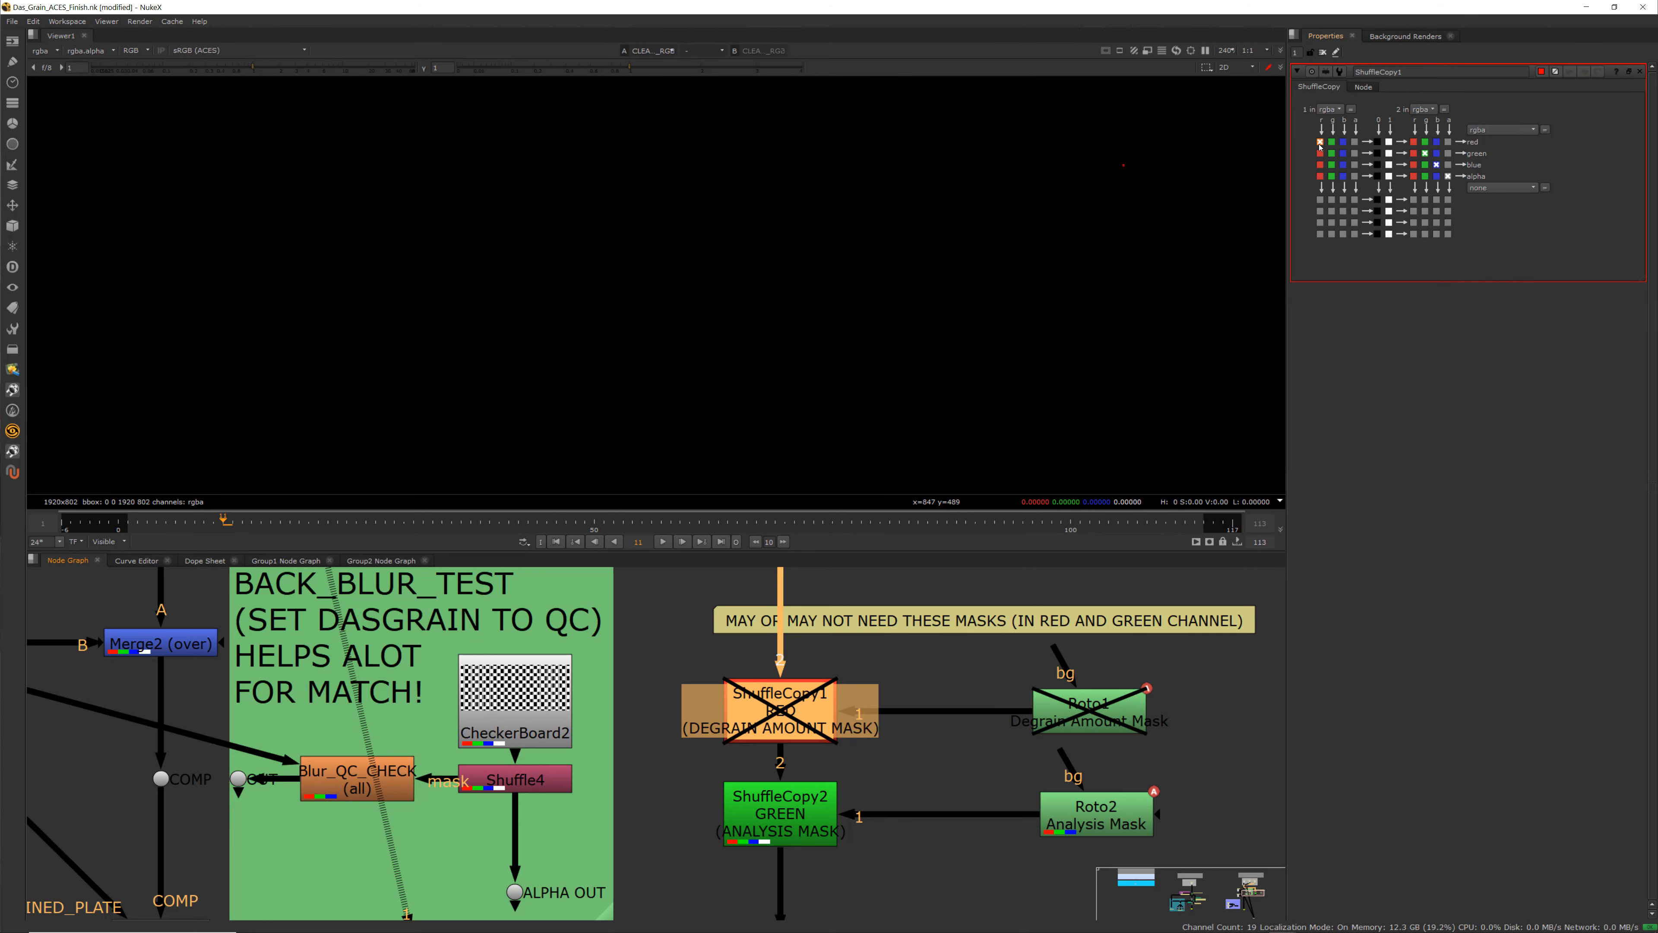
View the ShuffleCopy2 green analysis mask and the Roto2 analysis mask in the viewer
{"action": "middle_click_drag", "start_coordinate": [763, 854], "coordinate": [814, 824]}
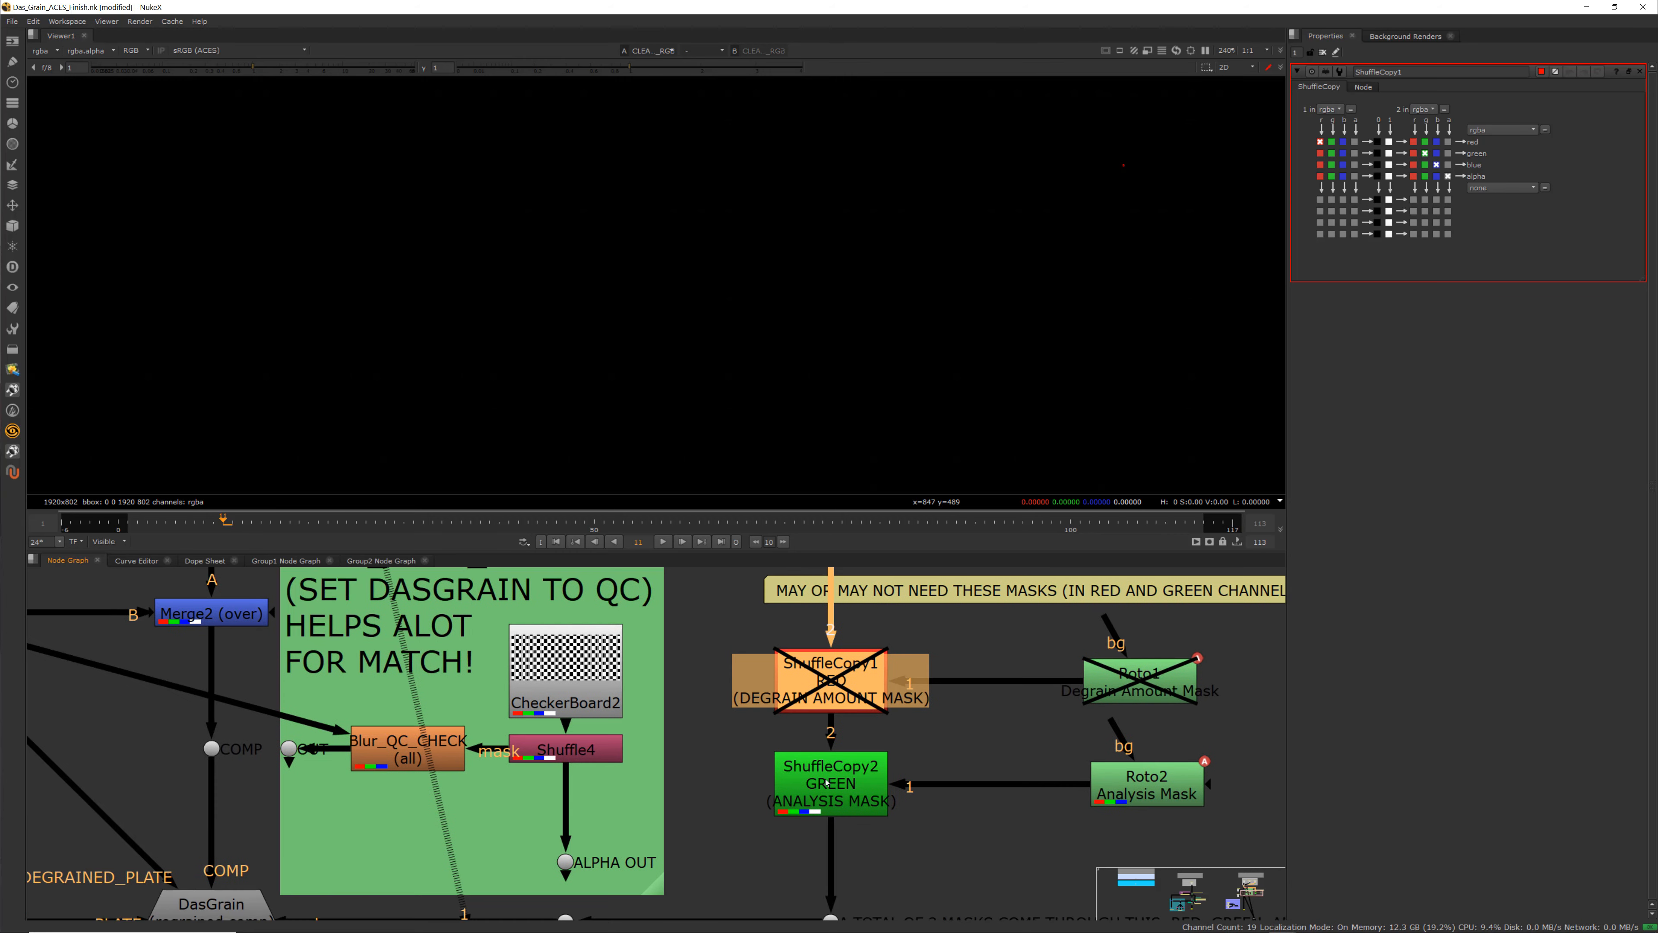
{"action": "left_click", "coordinate": [819, 794]}
{"action": "key", "text": "1"}
{"action": "left_click", "coordinate": [1175, 781]}
{"action": "key", "text": "1"}
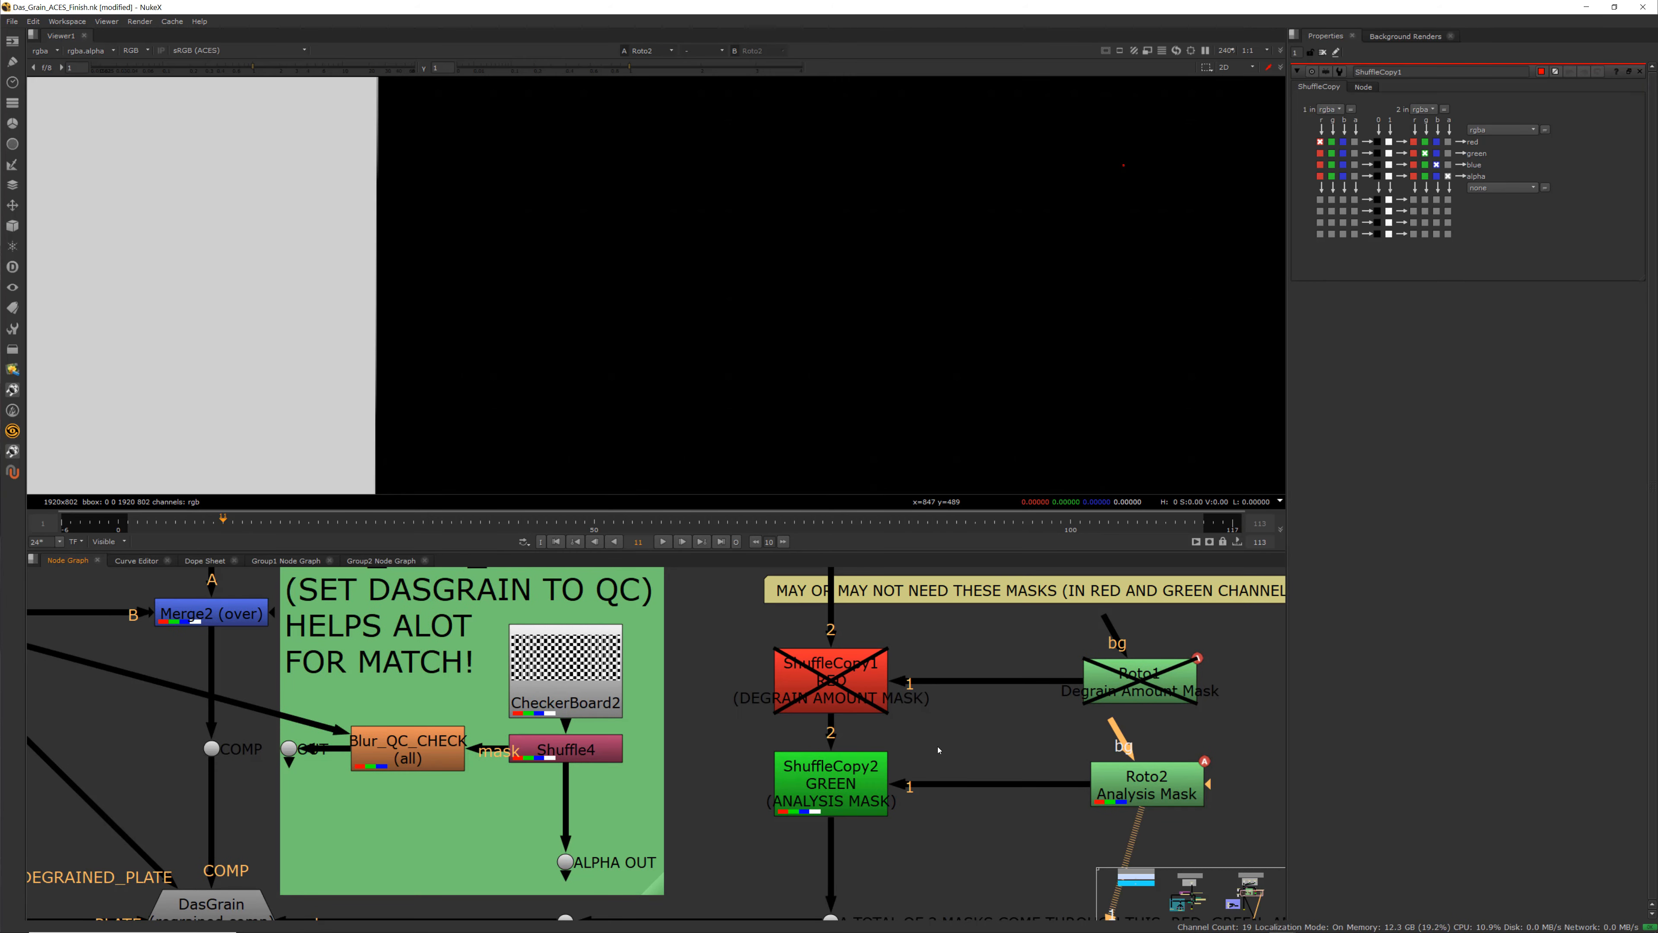
{"action": "scroll", "coordinate": [851, 382], "scroll_direction": "down", "scroll_amount": 6}
Switch the viewer back and forth between the ShuffleCopy2 output and the Roto2 mask
{"action": "left_click", "coordinate": [813, 782]}
{"action": "key", "text": "1"}
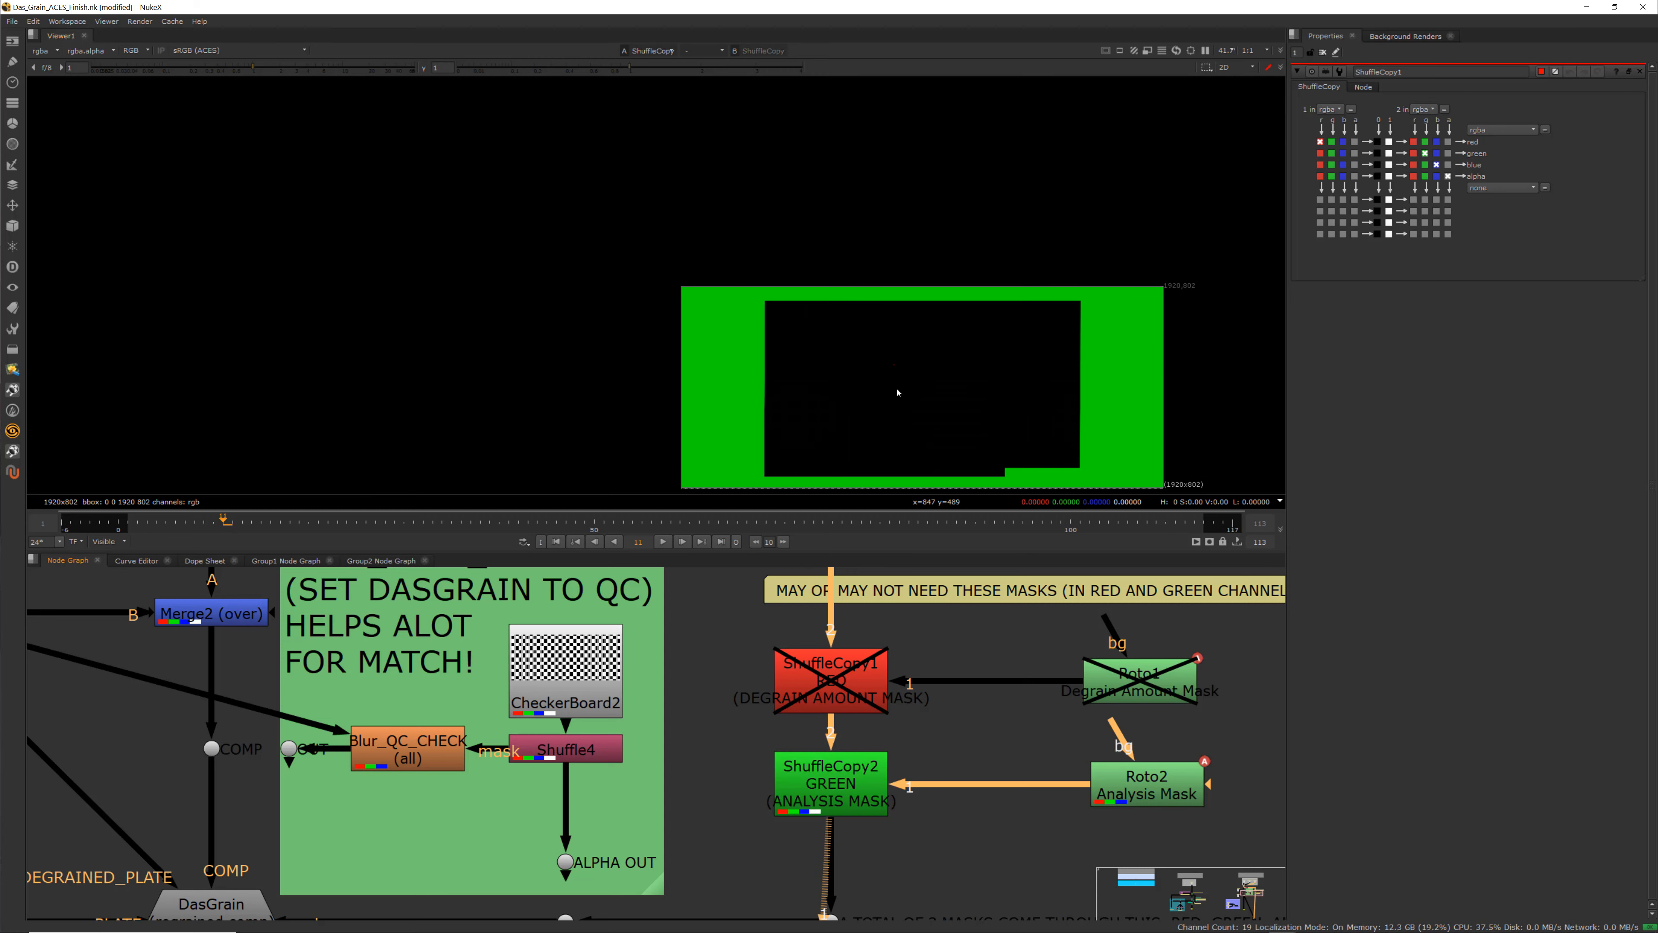
{"action": "middle_click_drag", "start_coordinate": [896, 389], "coordinate": [859, 326]}
{"action": "left_click", "coordinate": [1150, 784]}
{"action": "key", "text": "1"}
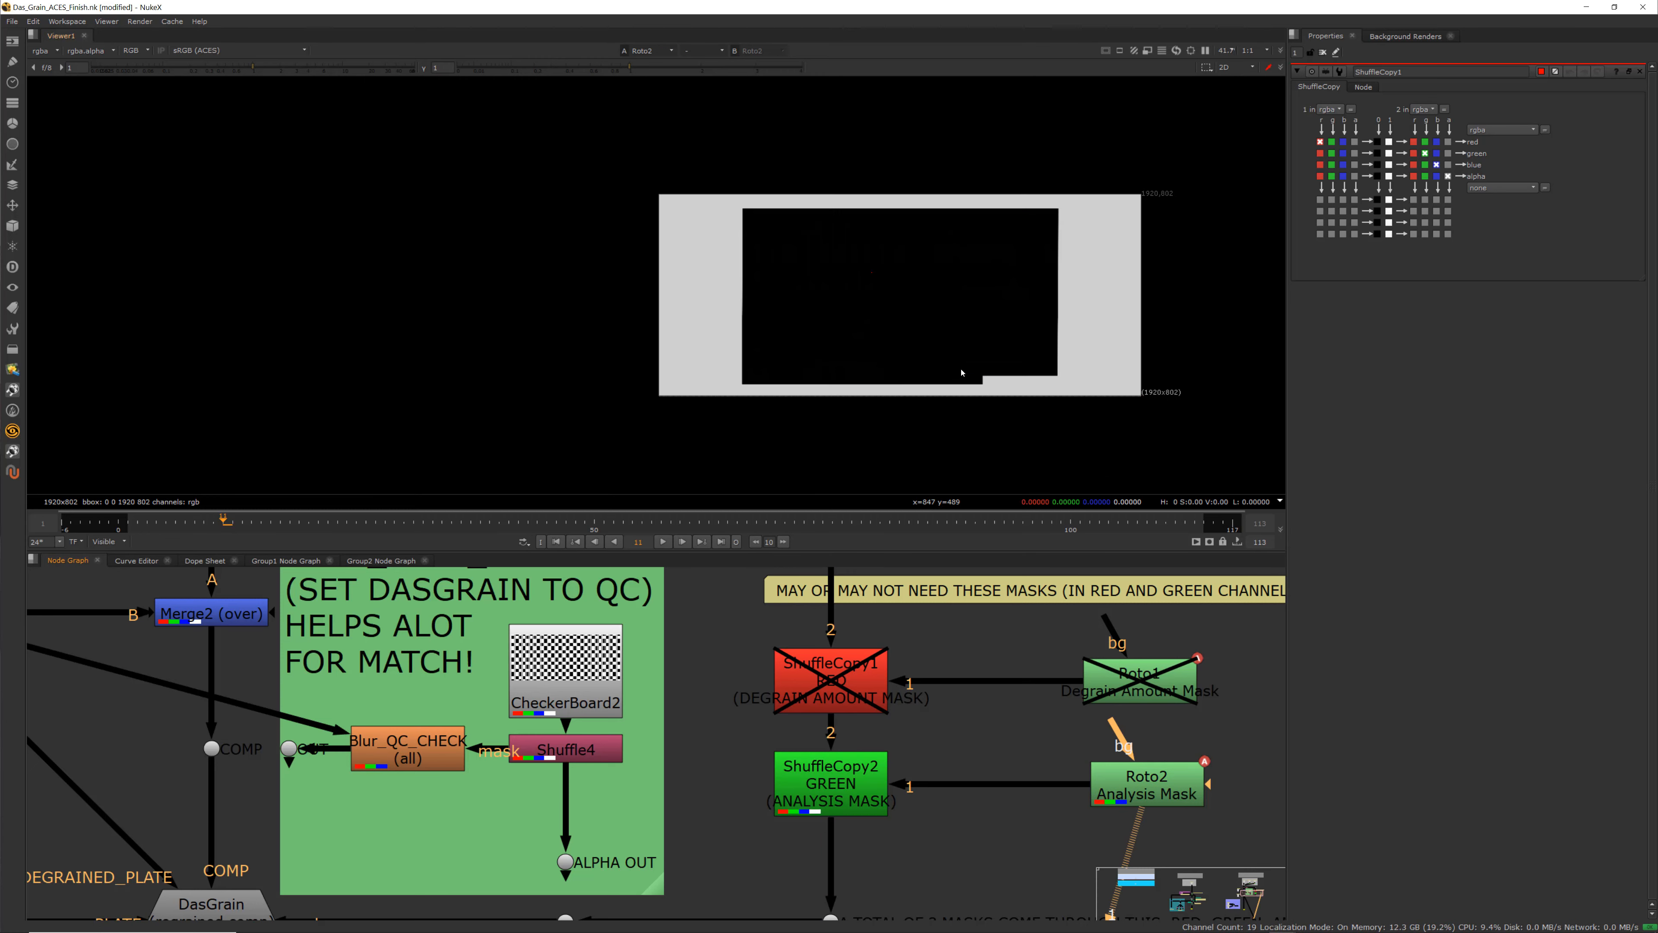
{"action": "left_click", "coordinate": [831, 783]}
{"action": "key", "text": "1"}
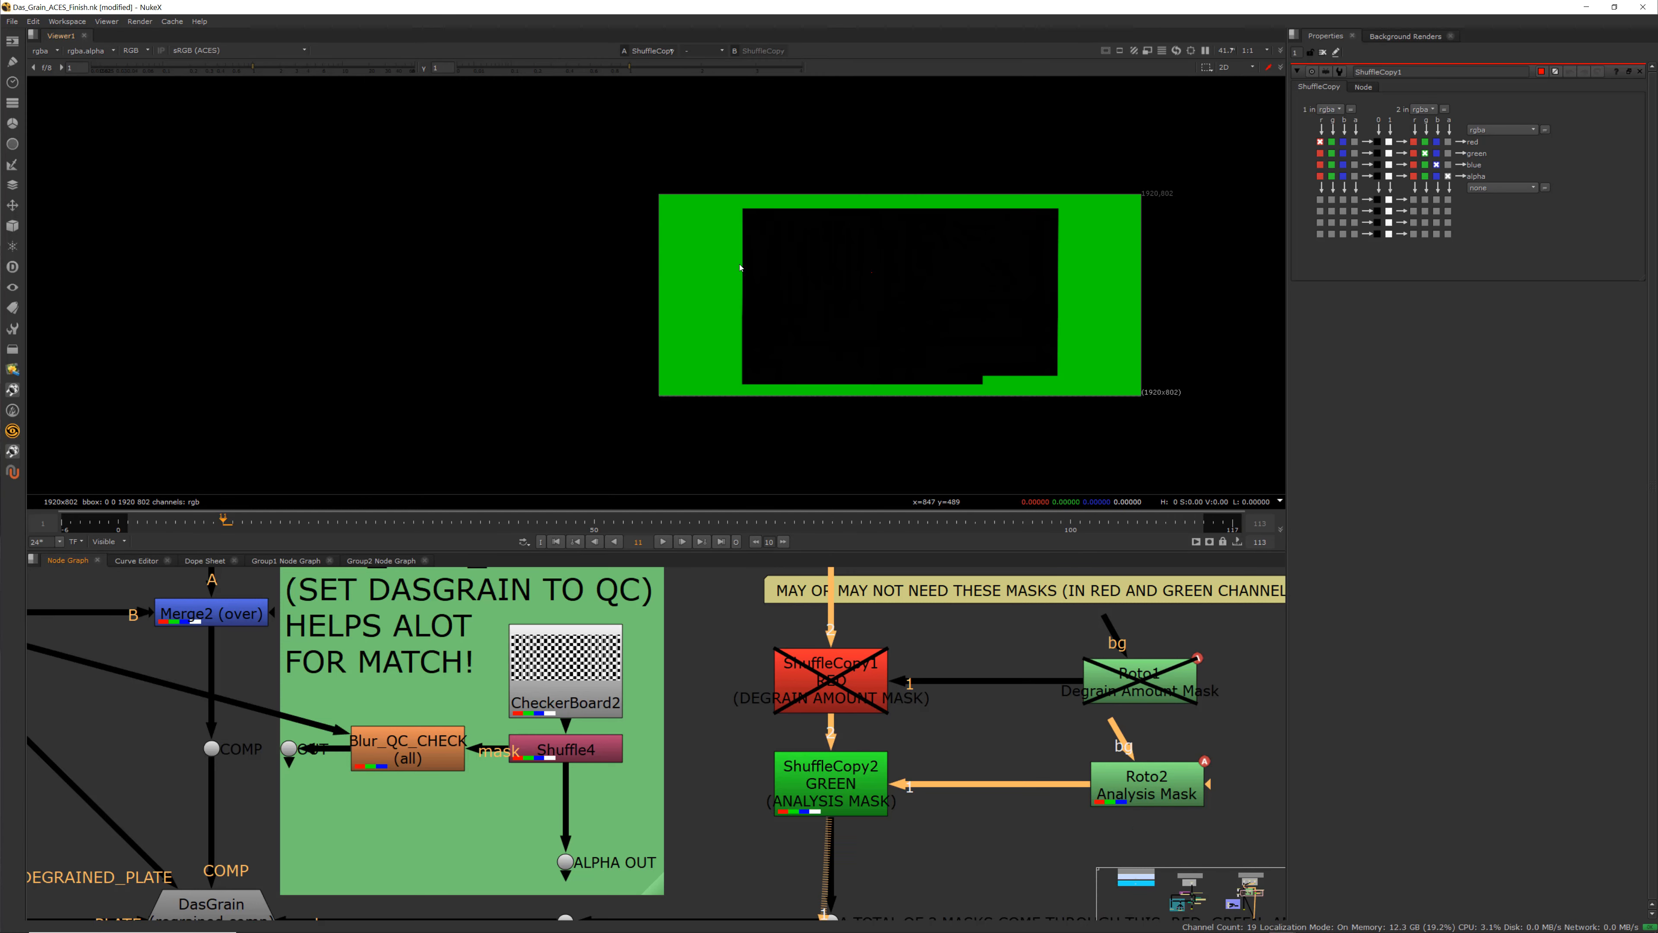
{"action": "scroll", "coordinate": [768, 393], "scroll_direction": "up", "scroll_amount": 2}
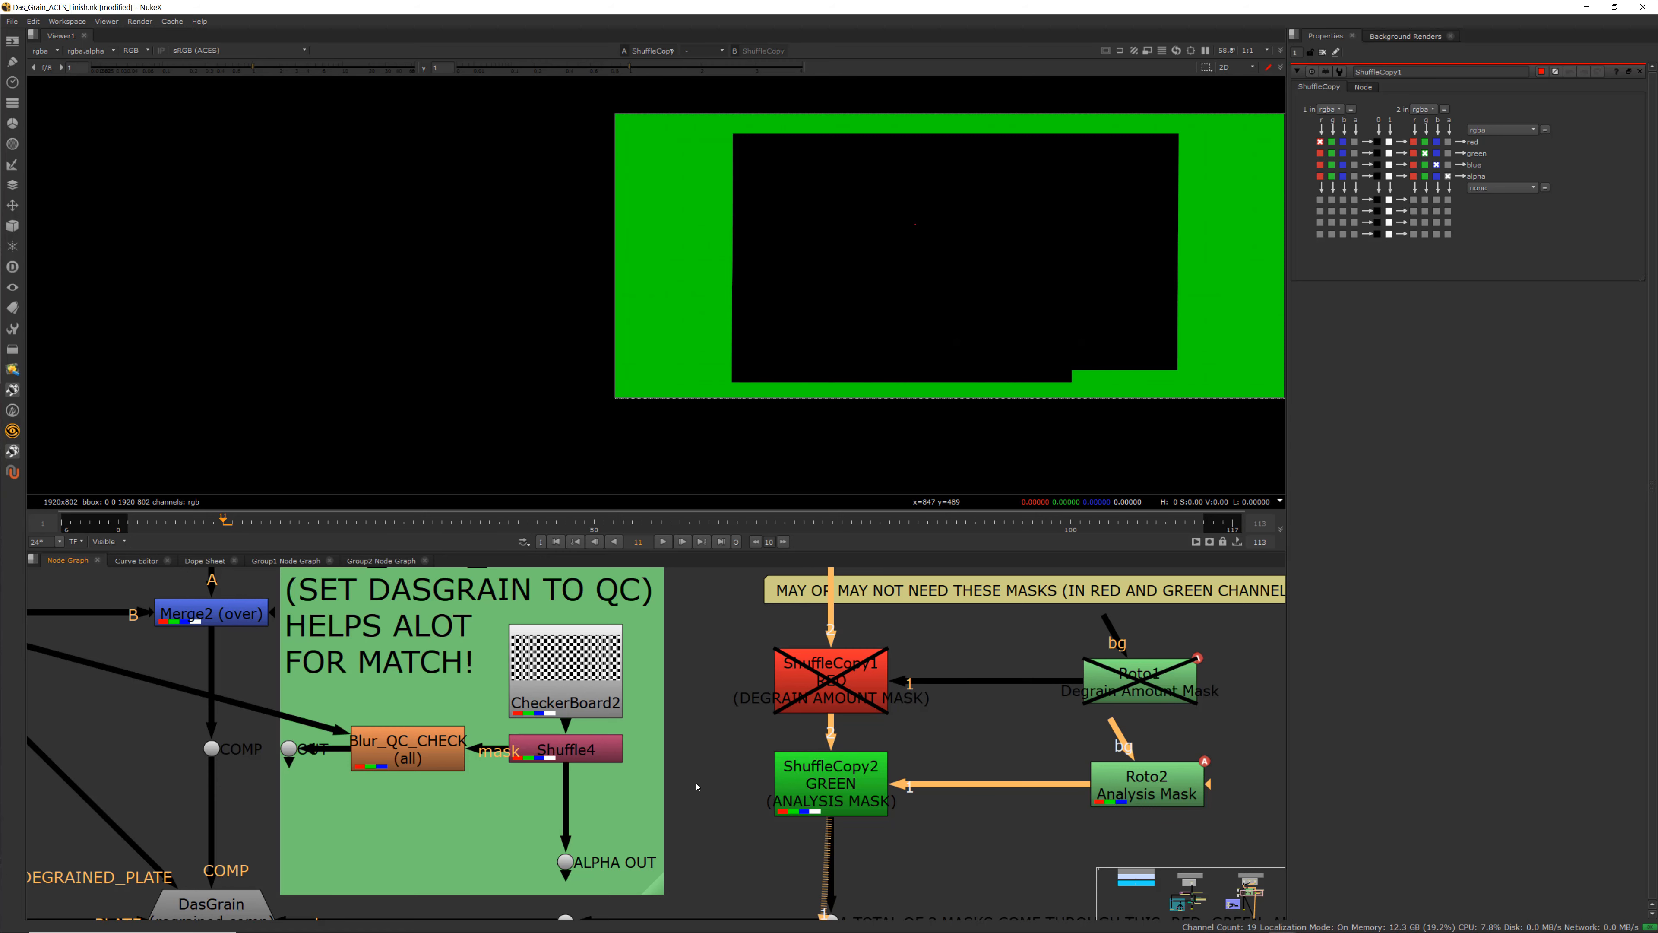
View the Dot below ShuffleCopy2 and inspect its red, green and alpha channels
{"action": "scroll", "coordinate": [848, 836], "scroll_direction": "down", "scroll_amount": 3}
{"action": "scroll", "coordinate": [848, 836], "scroll_direction": "up", "scroll_amount": 3}
{"action": "left_click", "coordinate": [853, 702]}
{"action": "left_click", "coordinate": [854, 841]}
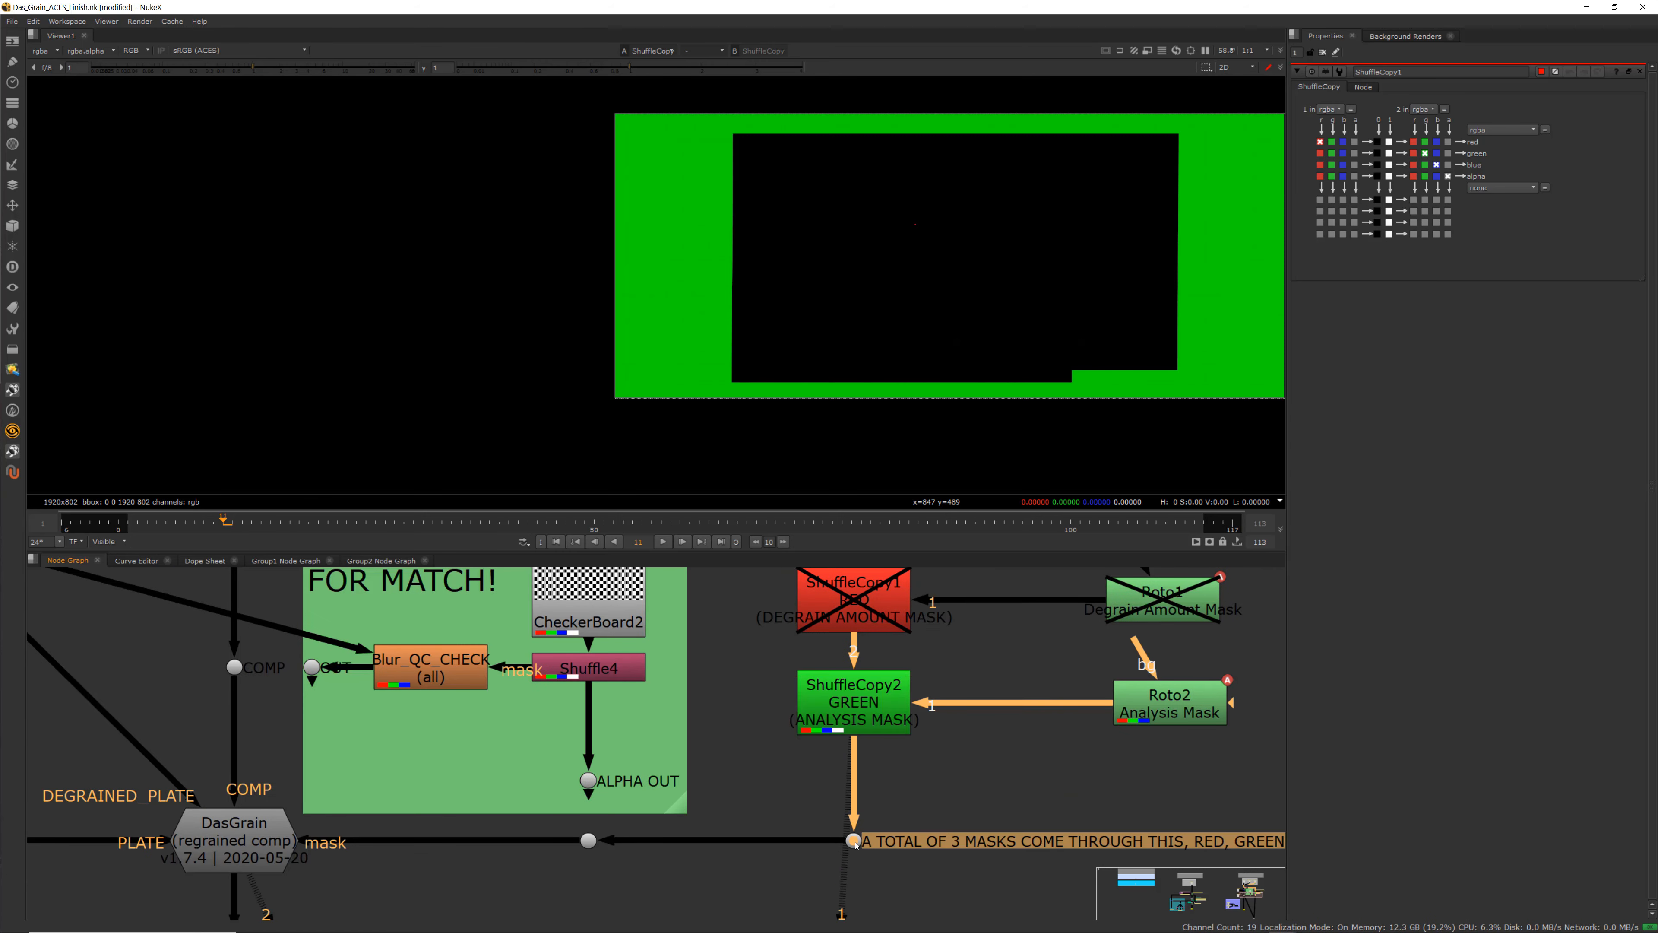
{"action": "key", "text": "1"}
{"action": "key", "text": "r"}
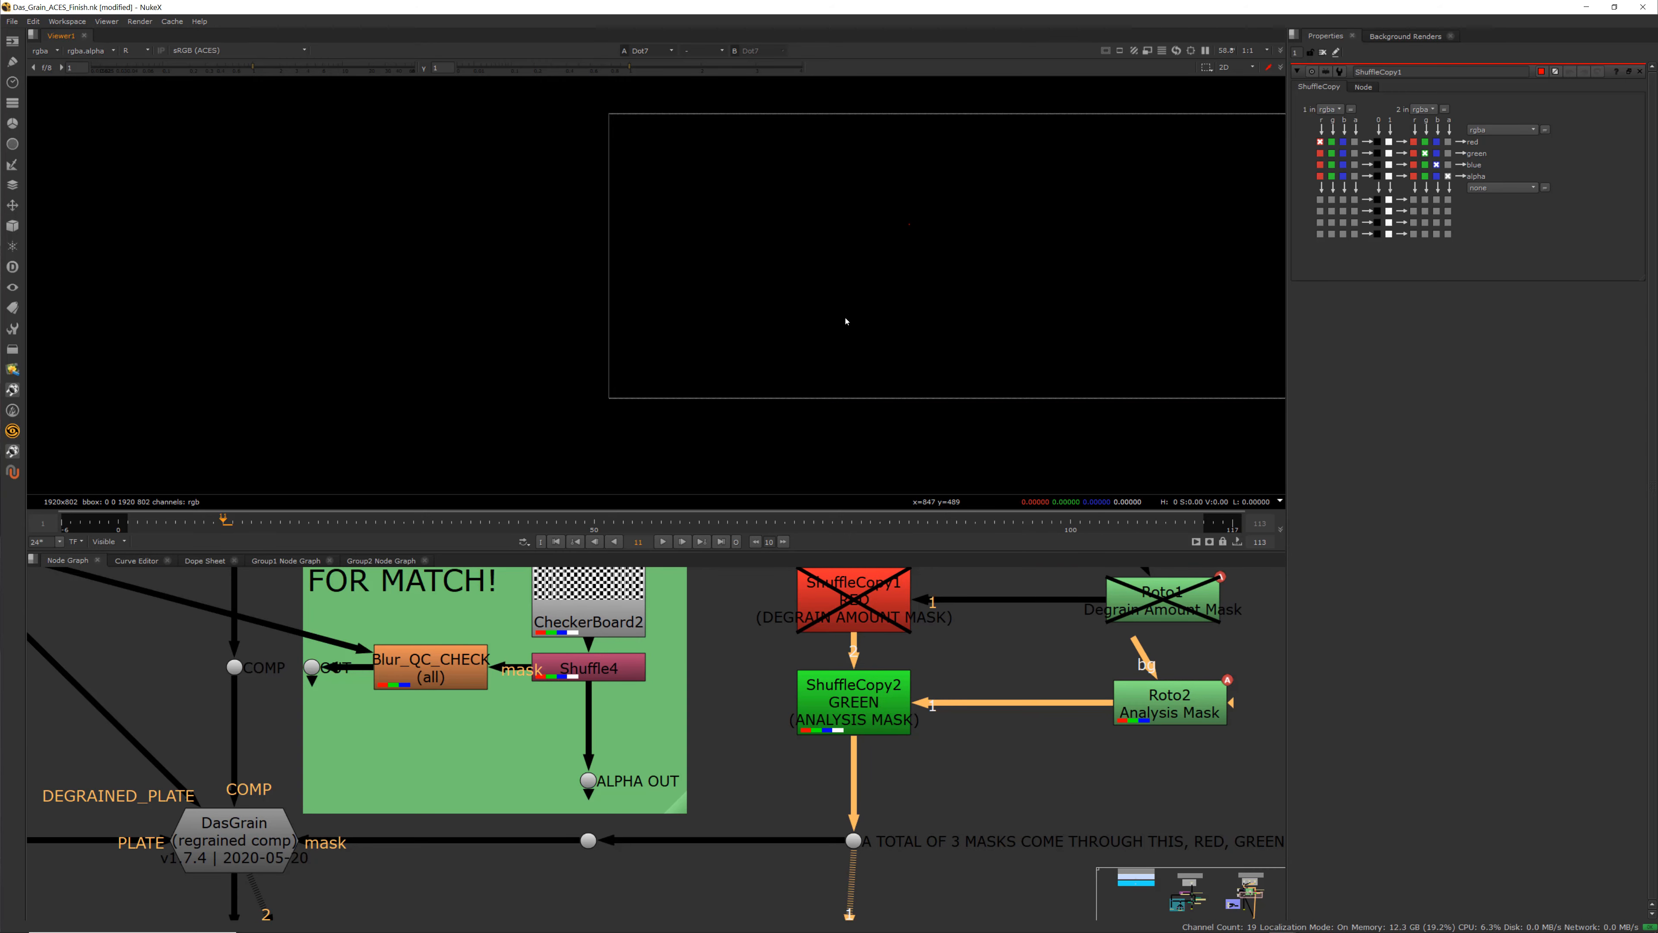
{"action": "key", "text": "g"}
{"action": "key", "text": "a"}
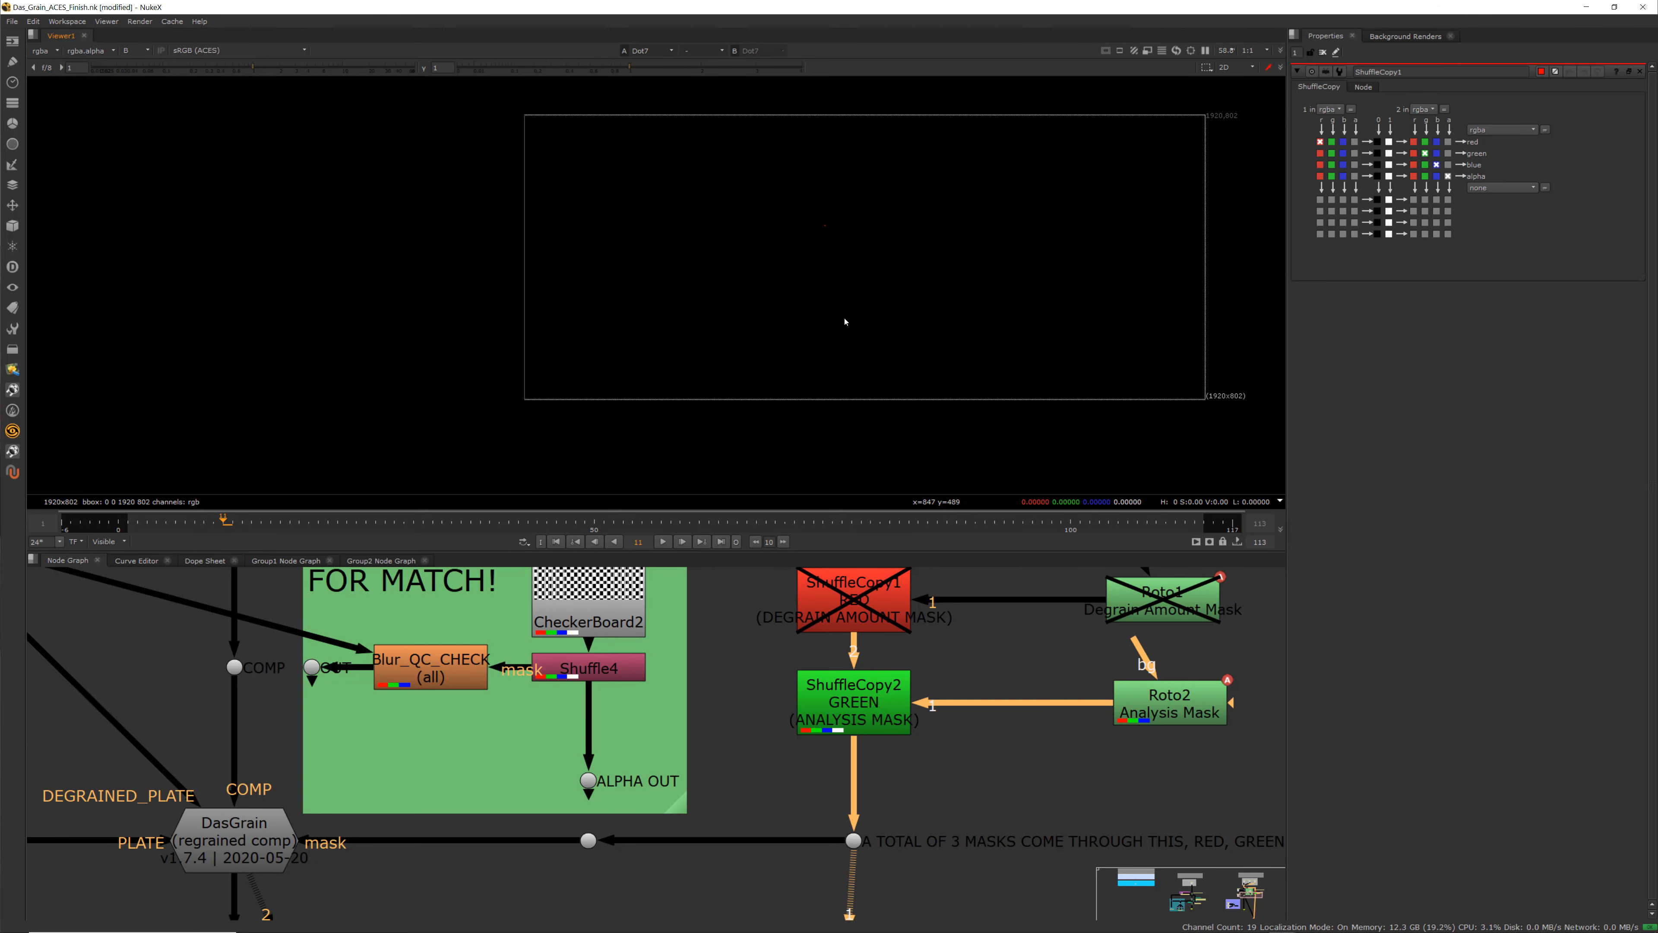
{"action": "key", "text": "g"}
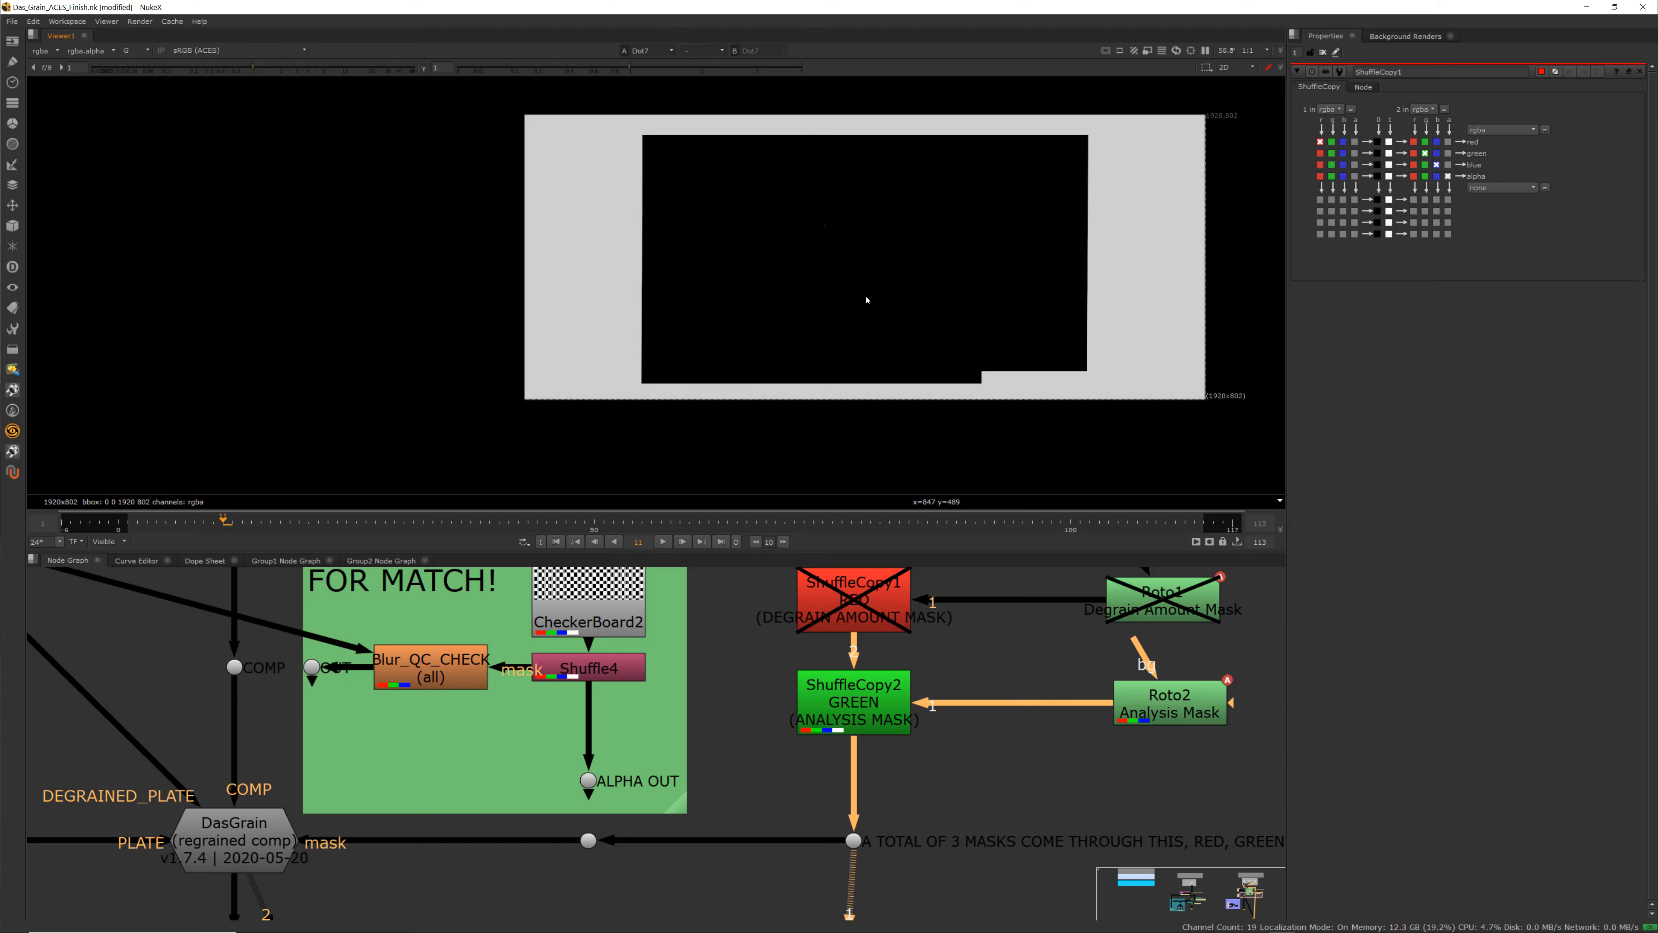
{"action": "key", "text": "a"}
{"action": "key", "text": "g"}
{"action": "key", "text": "a"}
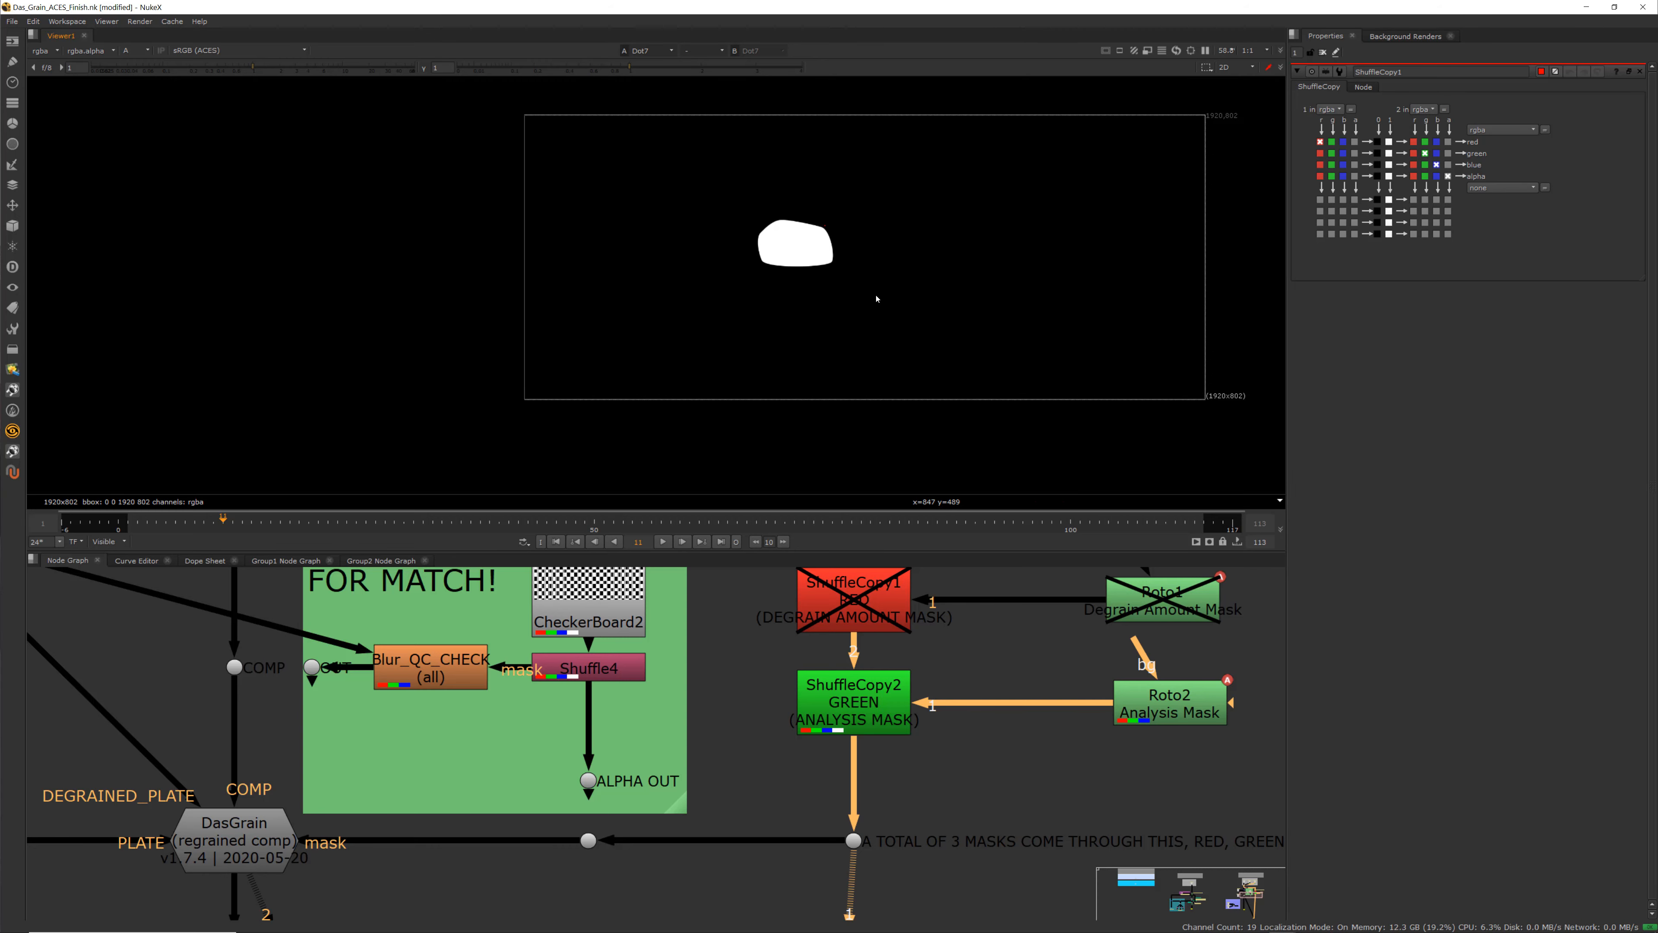
{"action": "key", "text": "a"}
View the DasGrain node's output and open its properties
{"action": "middle_click_drag", "start_coordinate": [376, 860], "coordinate": [674, 783]}
{"action": "scroll", "coordinate": [527, 764], "scroll_direction": "up", "scroll_amount": 1}
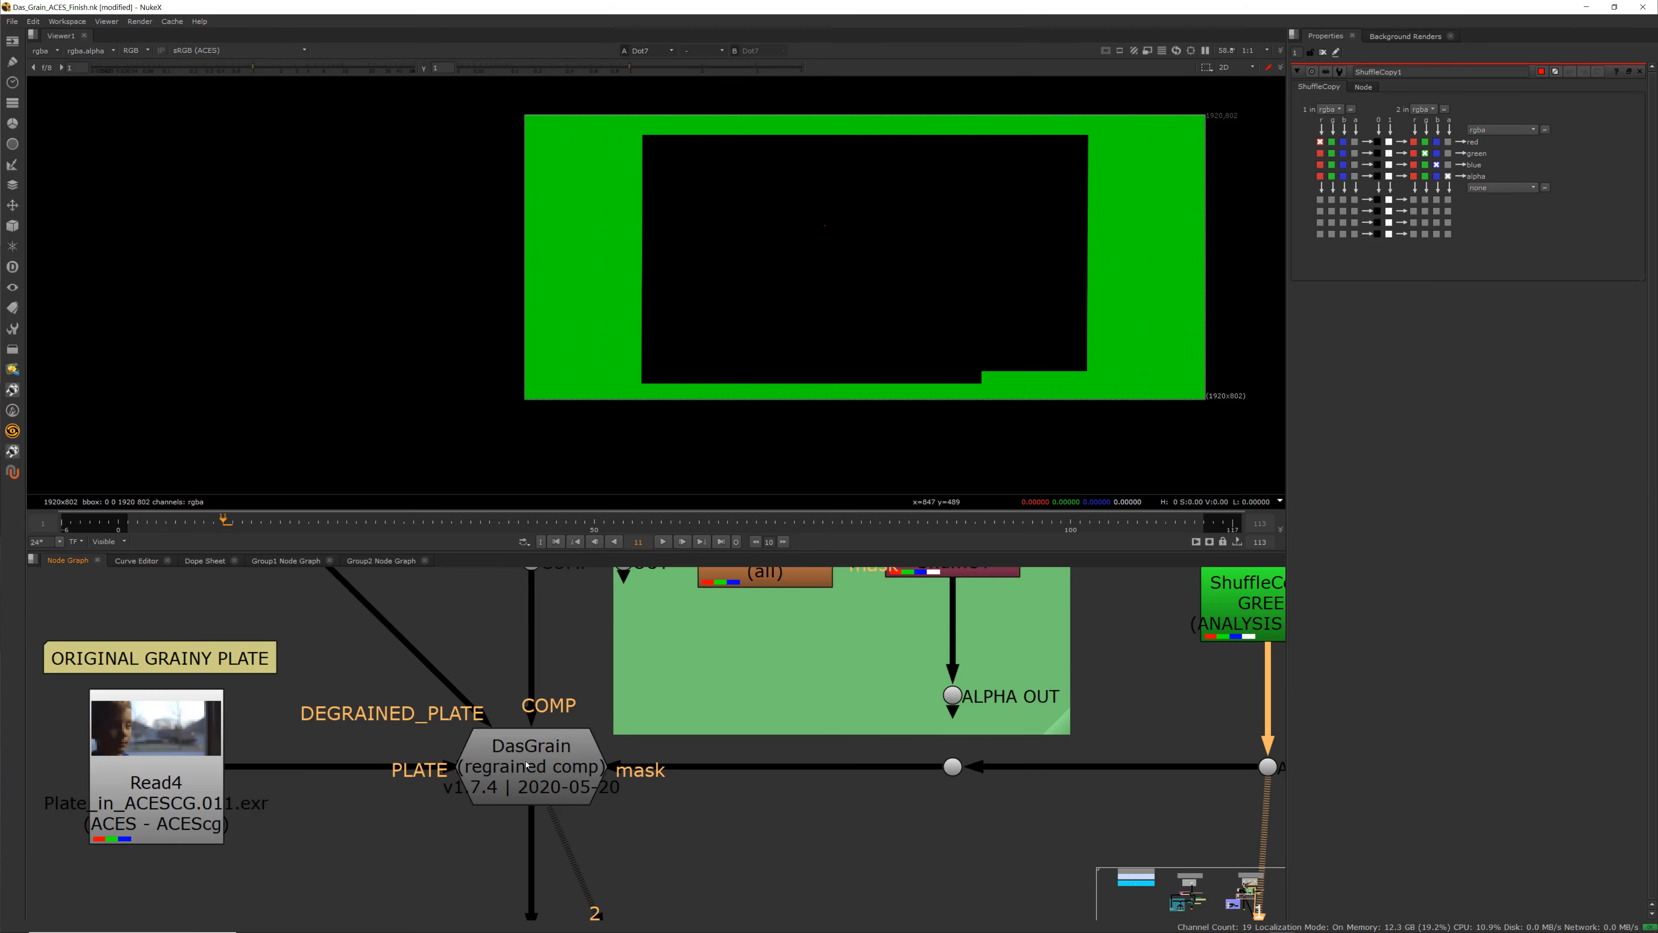
{"action": "scroll", "coordinate": [653, 774], "scroll_direction": "down", "scroll_amount": 1}
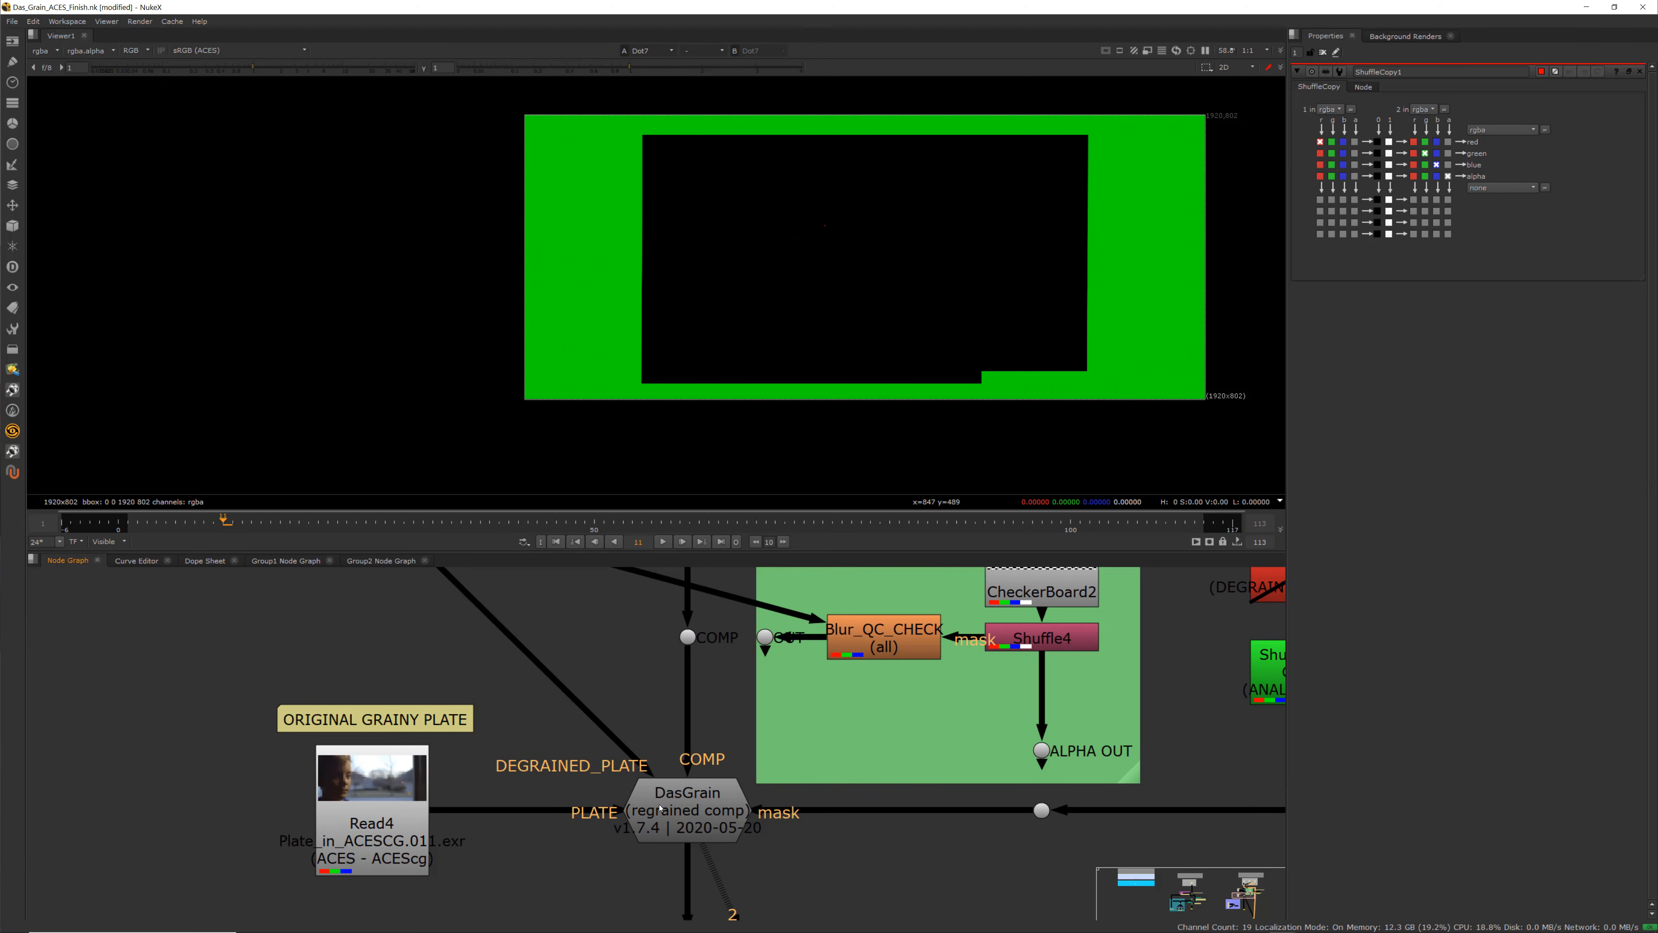
{"action": "scroll", "coordinate": [705, 809], "scroll_direction": "down", "scroll_amount": 2}
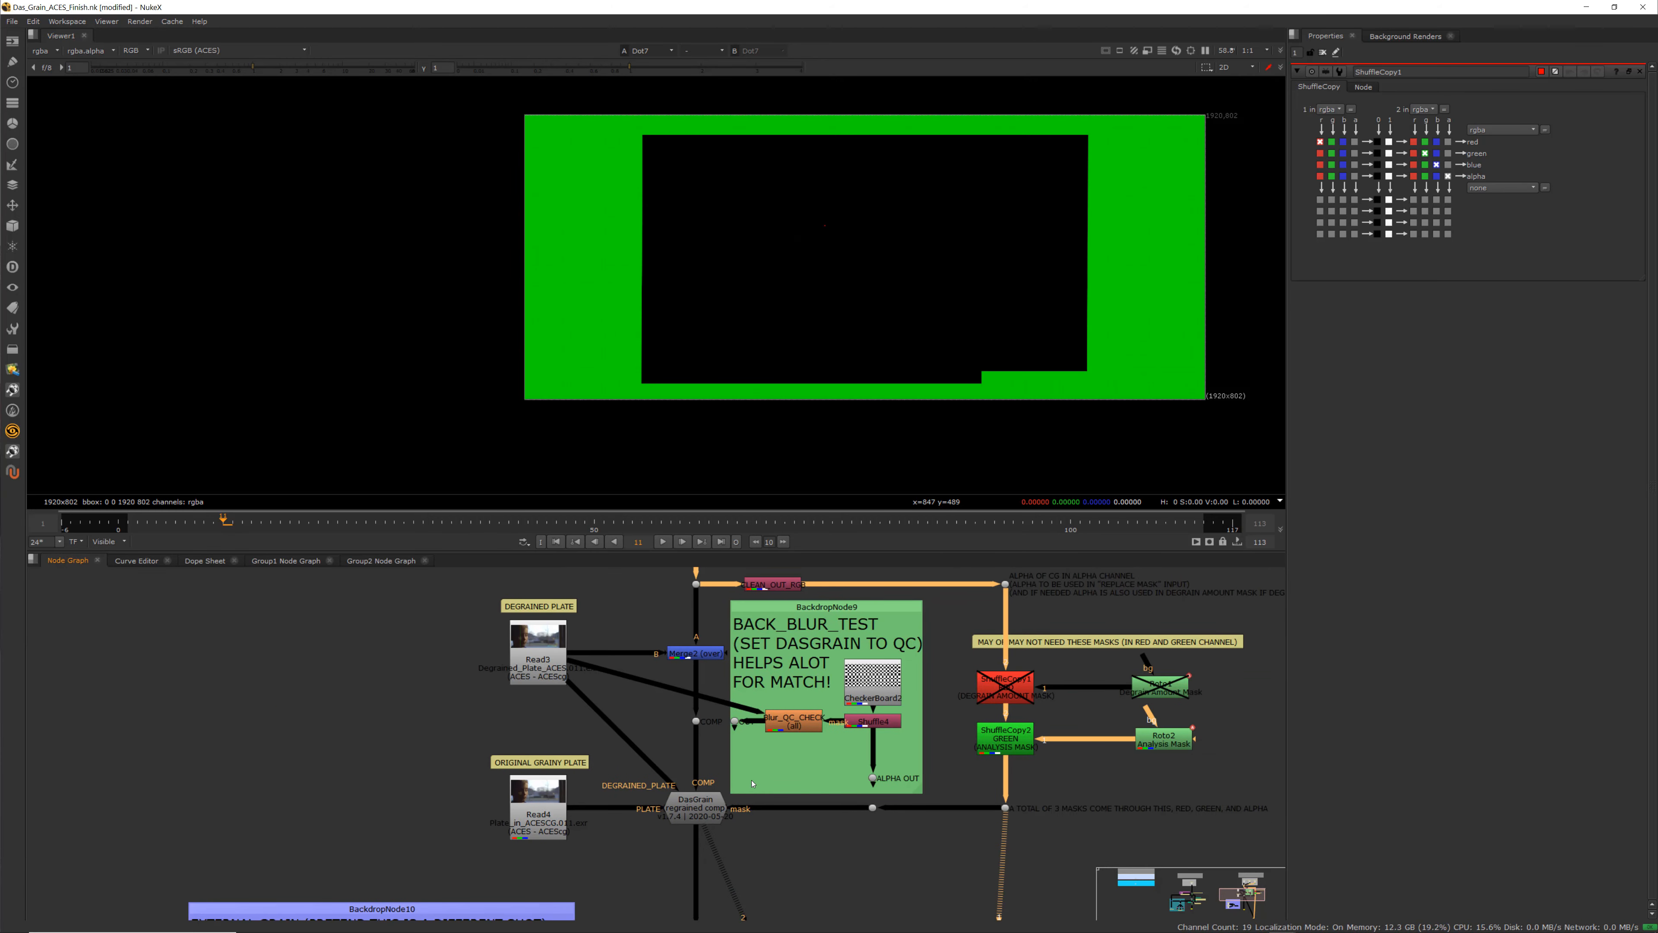
{"action": "scroll", "coordinate": [783, 765], "scroll_direction": "up", "scroll_amount": 2}
{"action": "scroll", "coordinate": [846, 640], "scroll_direction": "down", "scroll_amount": 1}
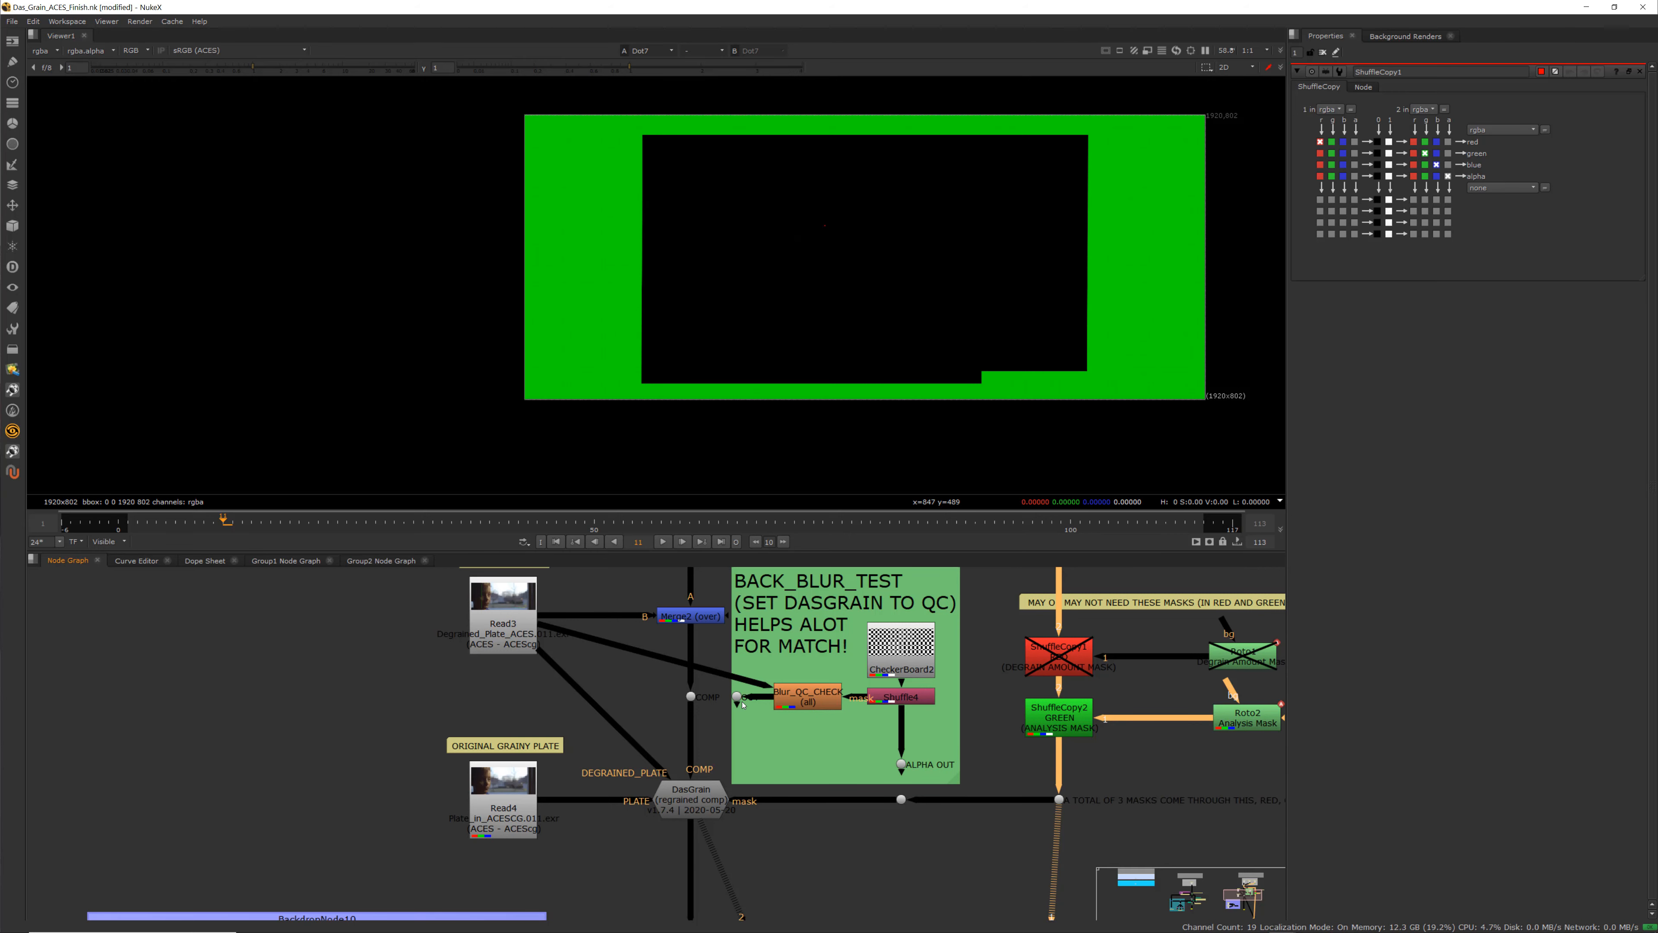
{"action": "middle_click_drag", "start_coordinate": [688, 818], "coordinate": [768, 653]}
{"action": "scroll", "coordinate": [768, 654], "scroll_direction": "up", "scroll_amount": 1}
{"action": "left_click", "coordinate": [770, 640]}
{"action": "key", "text": "1"}
{"action": "double_click", "coordinate": [771, 640]}
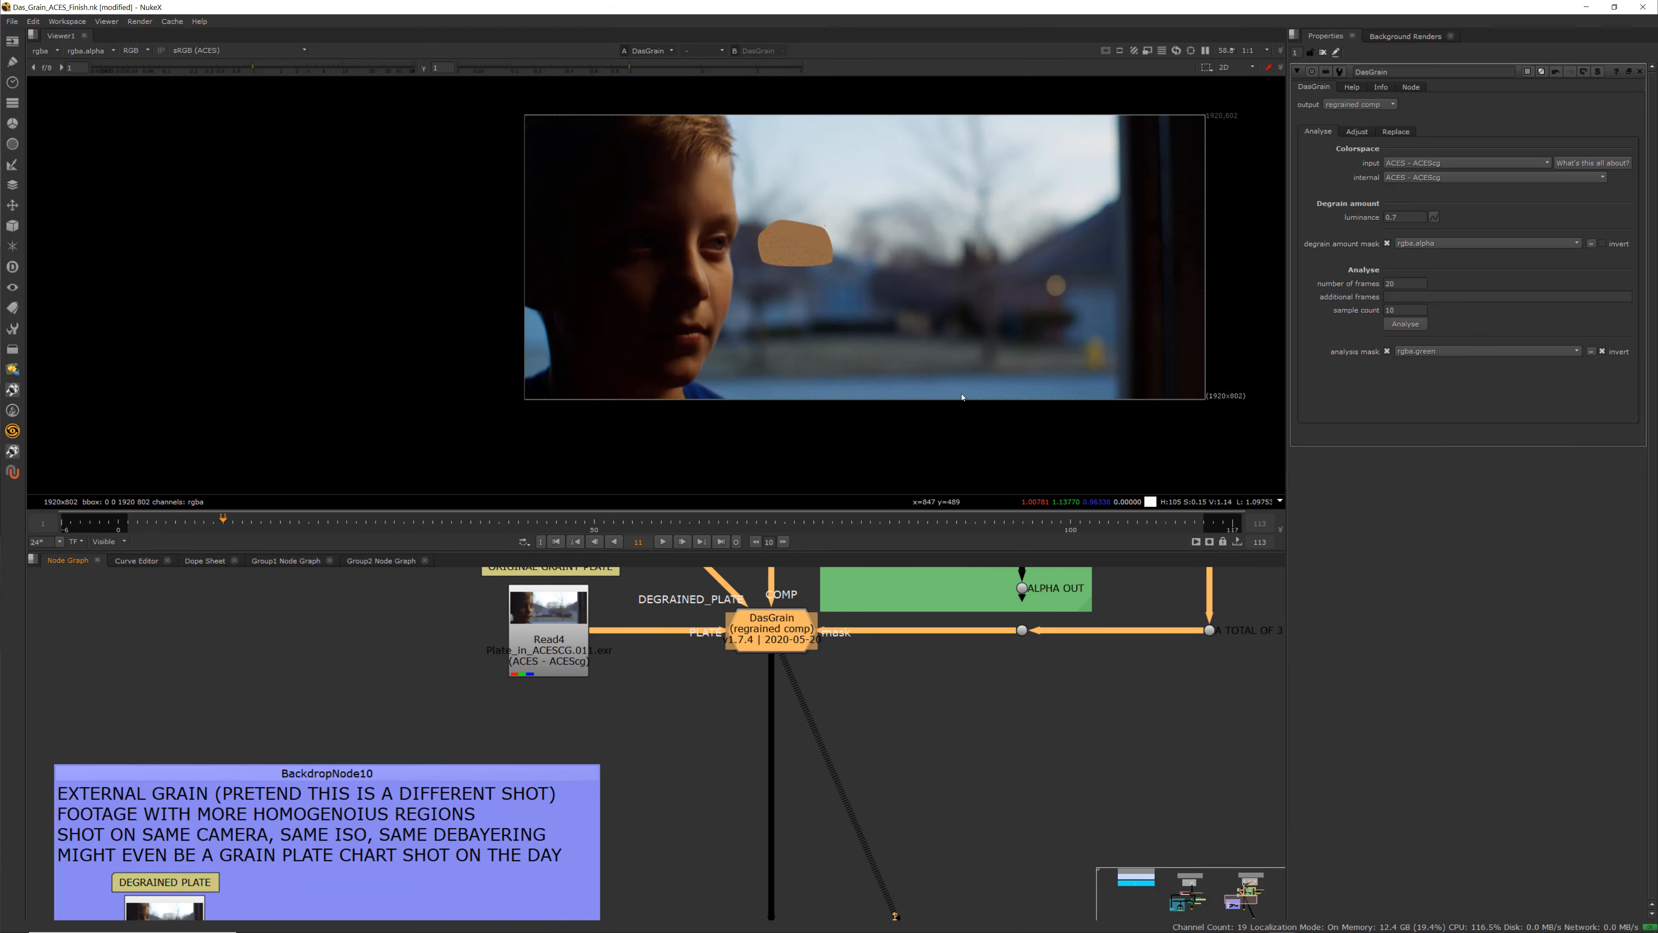
Browse the DasGrain output options and read its Node, Info and Help tabs
{"action": "left_click", "coordinate": [1361, 105]}
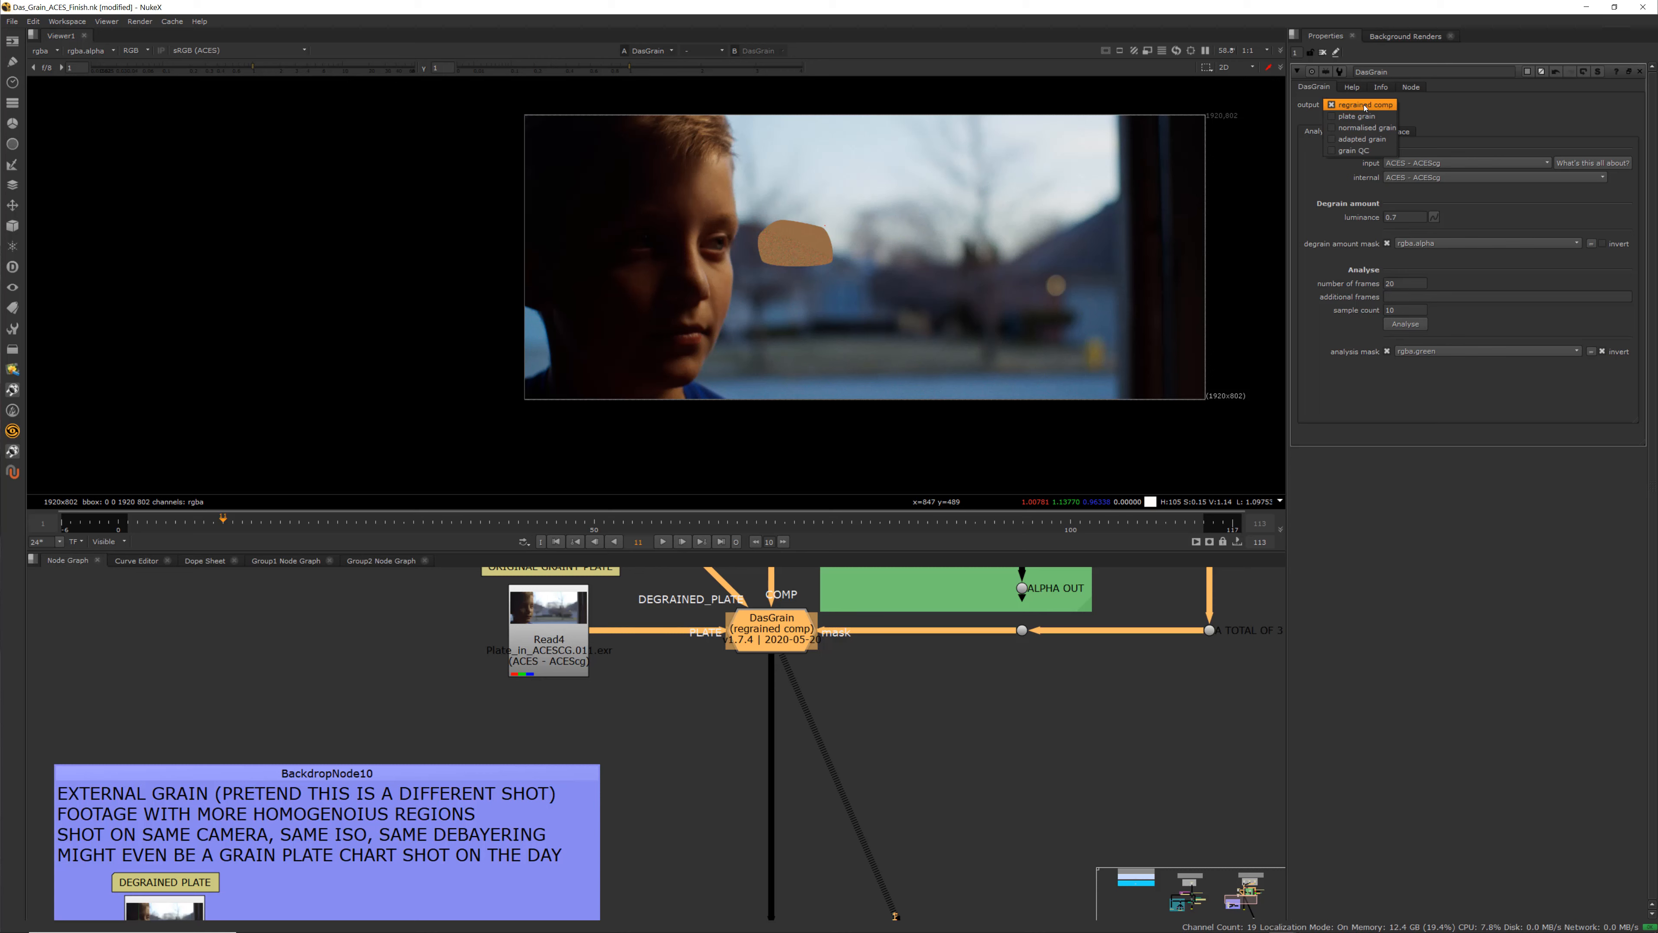
{"action": "left_click", "coordinate": [1436, 119]}
{"action": "left_click", "coordinate": [1411, 86]}
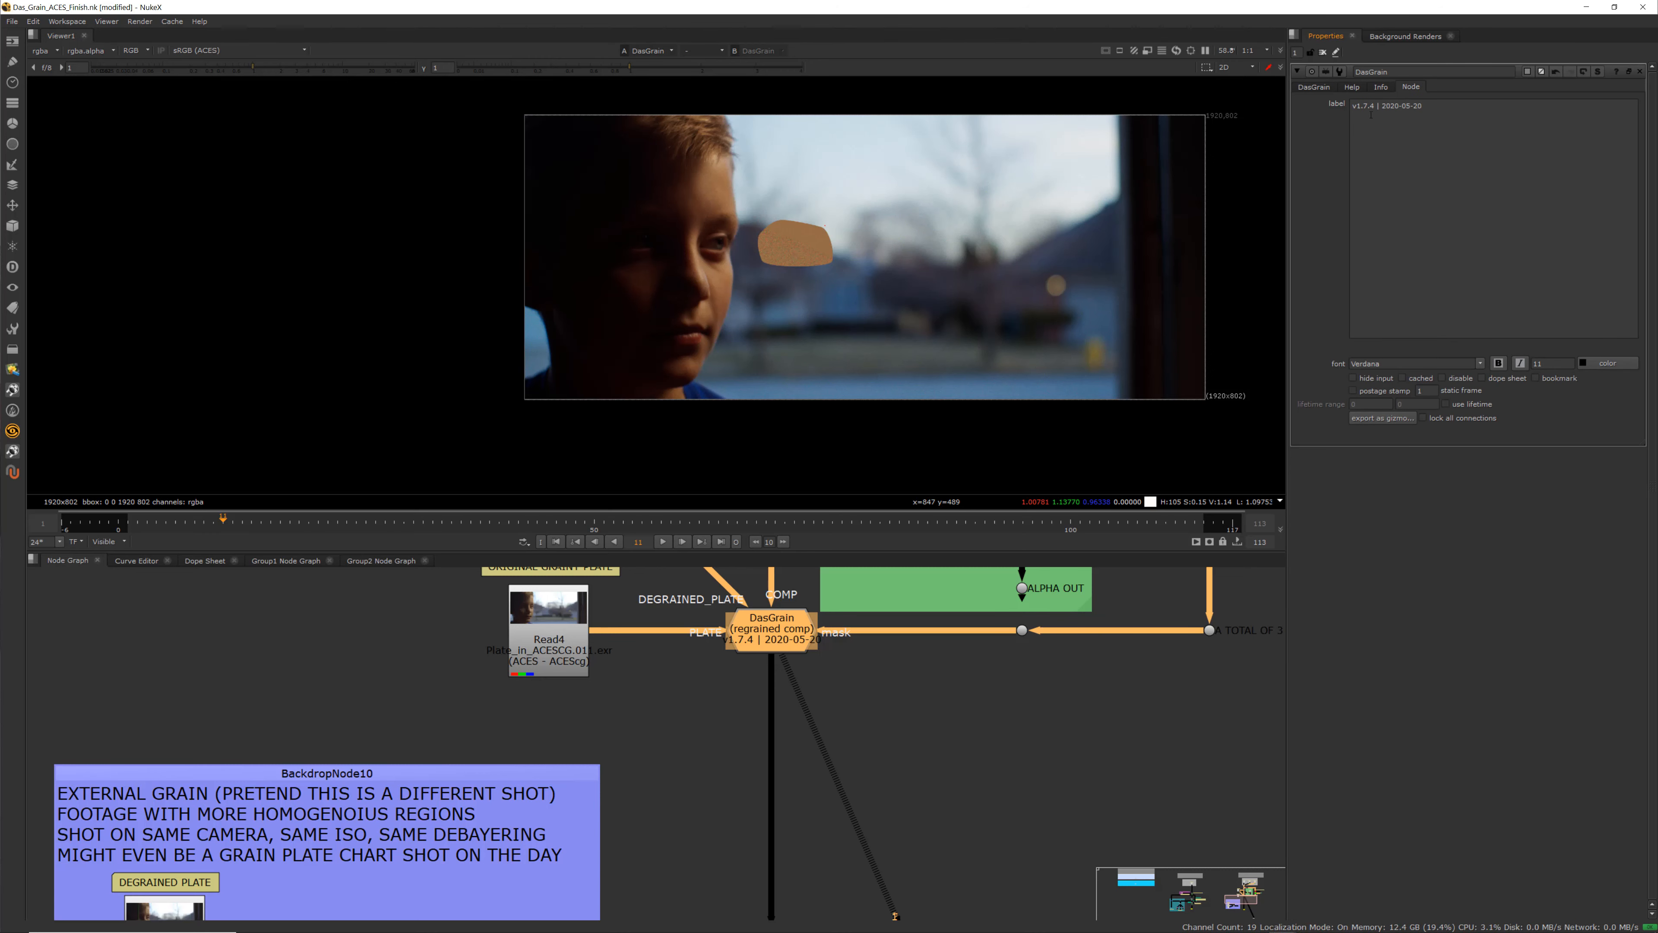
{"action": "left_click", "coordinate": [1383, 87]}
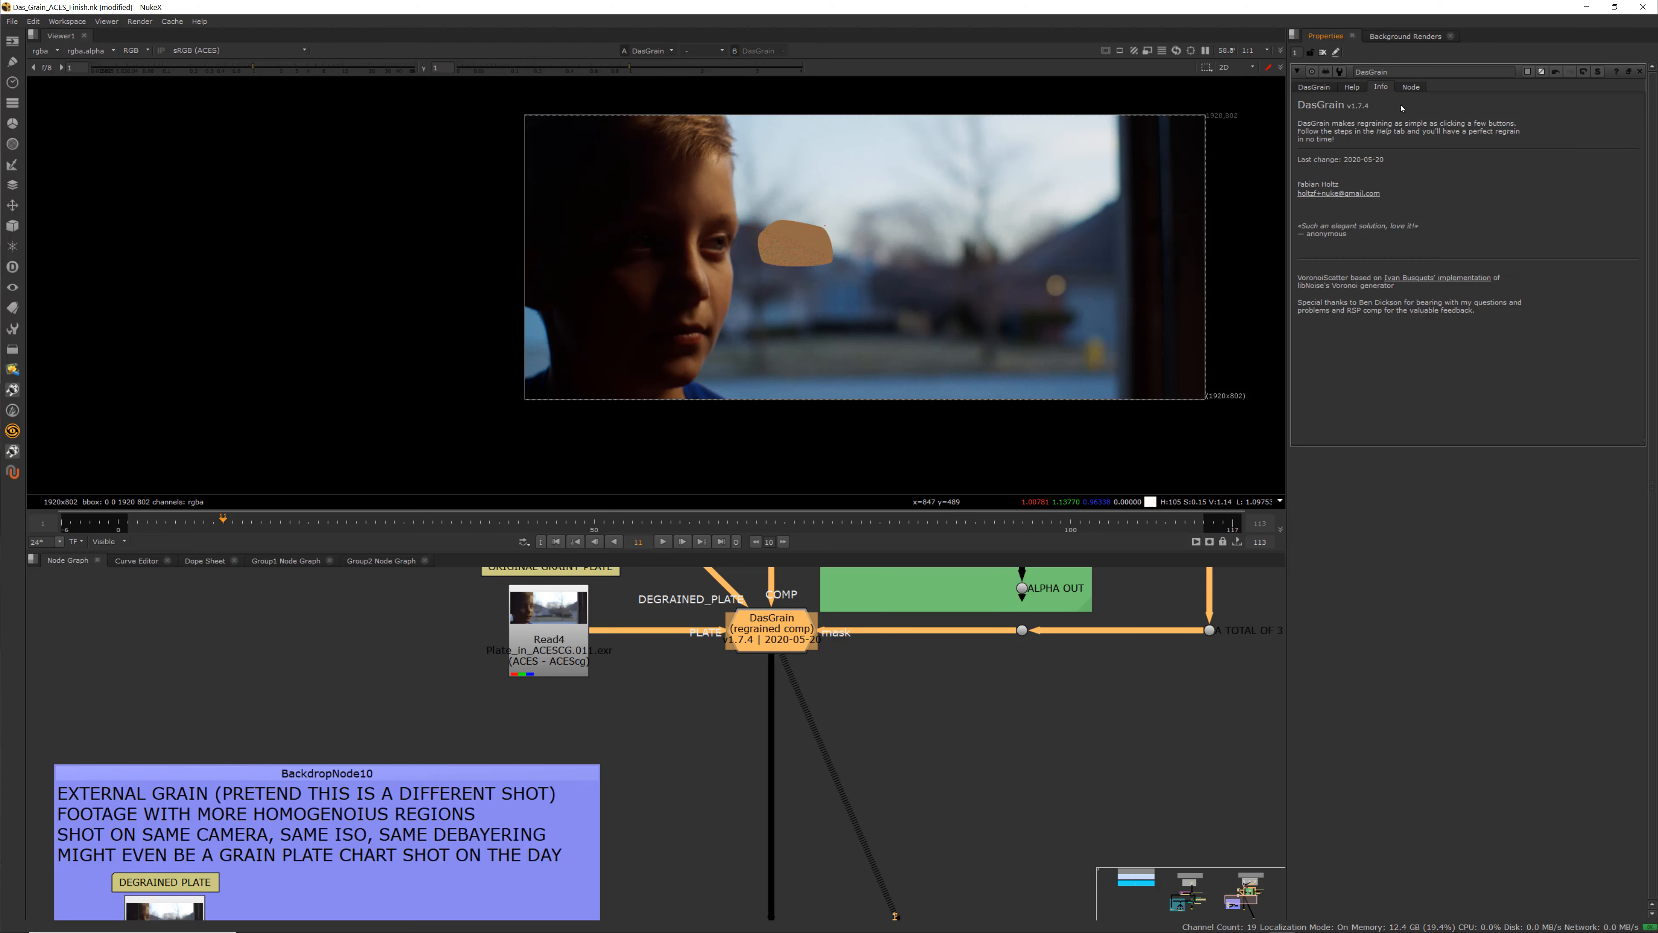
{"action": "left_click", "coordinate": [1353, 88]}
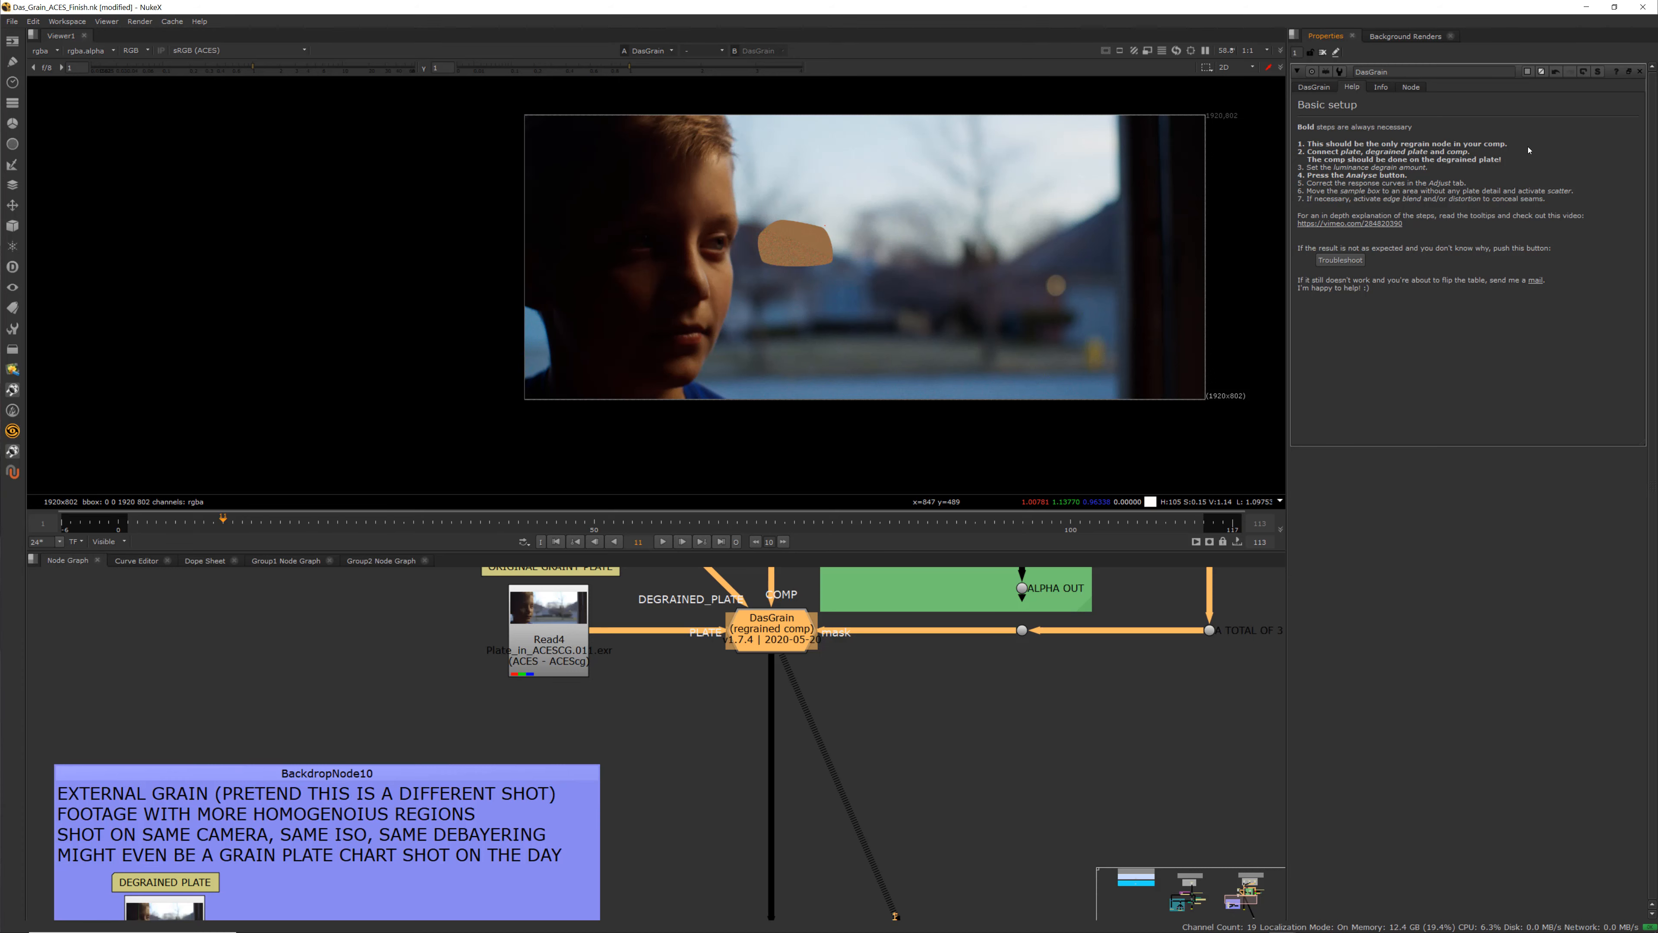
Examine the external grain backdrop with its degrained plate, original plate and DasGrain1 setup in the node graph
{"action": "scroll", "coordinate": [633, 654], "scroll_direction": "down", "scroll_amount": 6}
{"action": "middle_click_drag", "start_coordinate": [623, 676], "coordinate": [726, 733]}
{"action": "scroll", "coordinate": [729, 743], "scroll_direction": "up", "scroll_amount": 3}
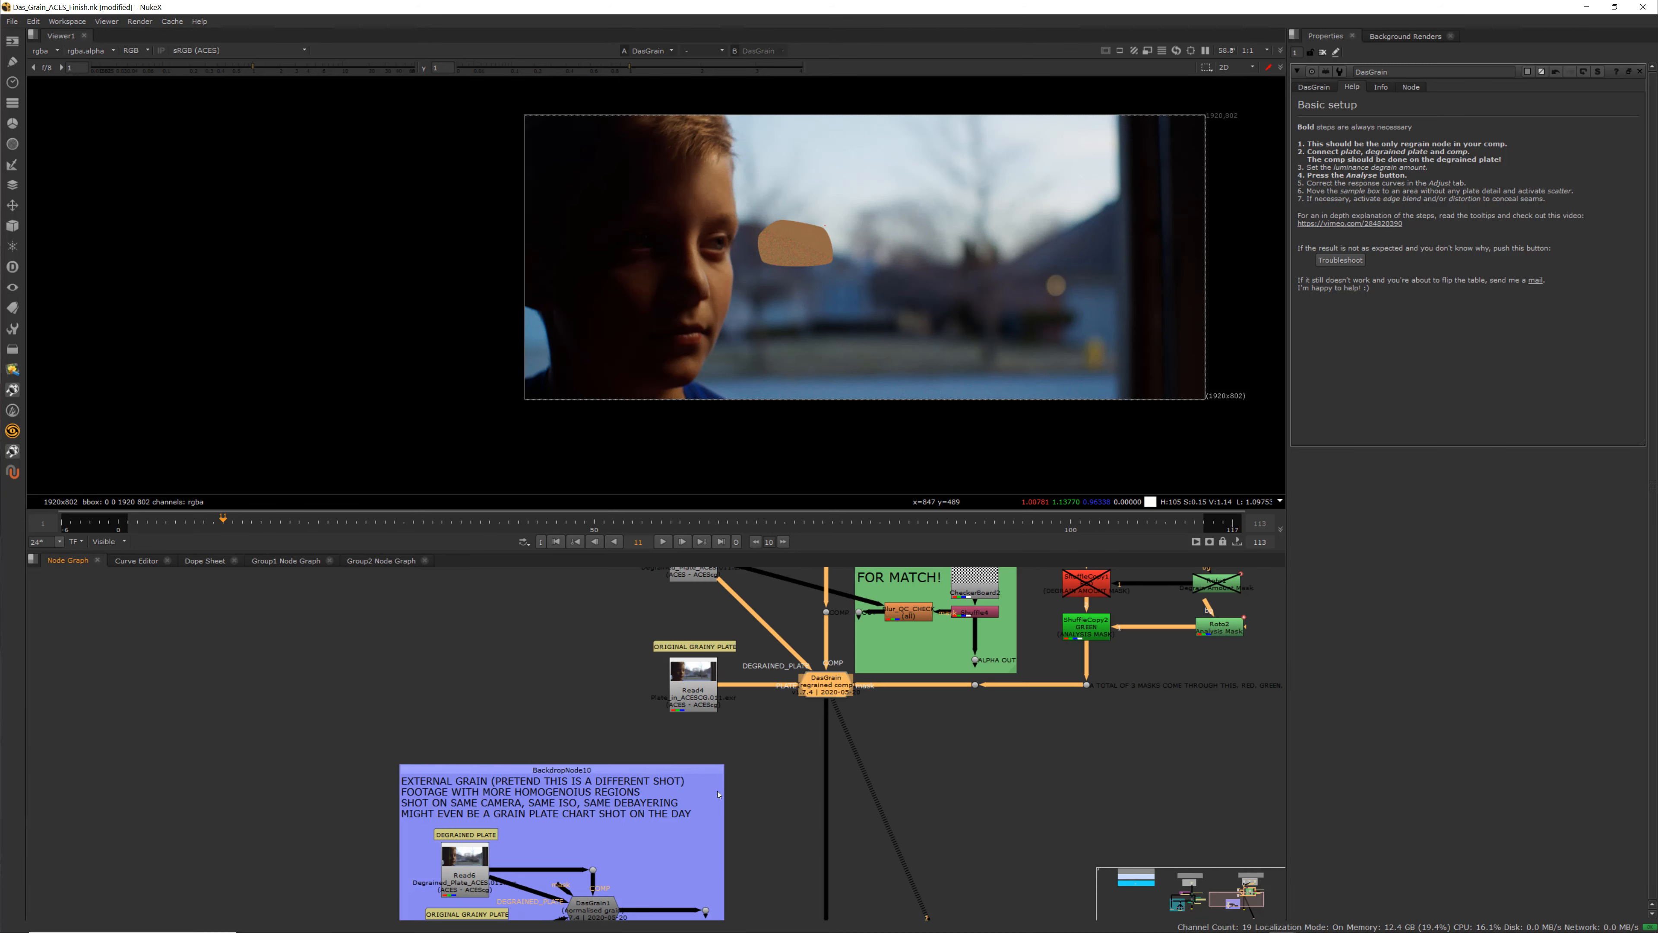
{"action": "middle_click_drag", "start_coordinate": [658, 884], "coordinate": [668, 826]}
{"action": "scroll", "coordinate": [669, 825], "scroll_direction": "up", "scroll_amount": 2}
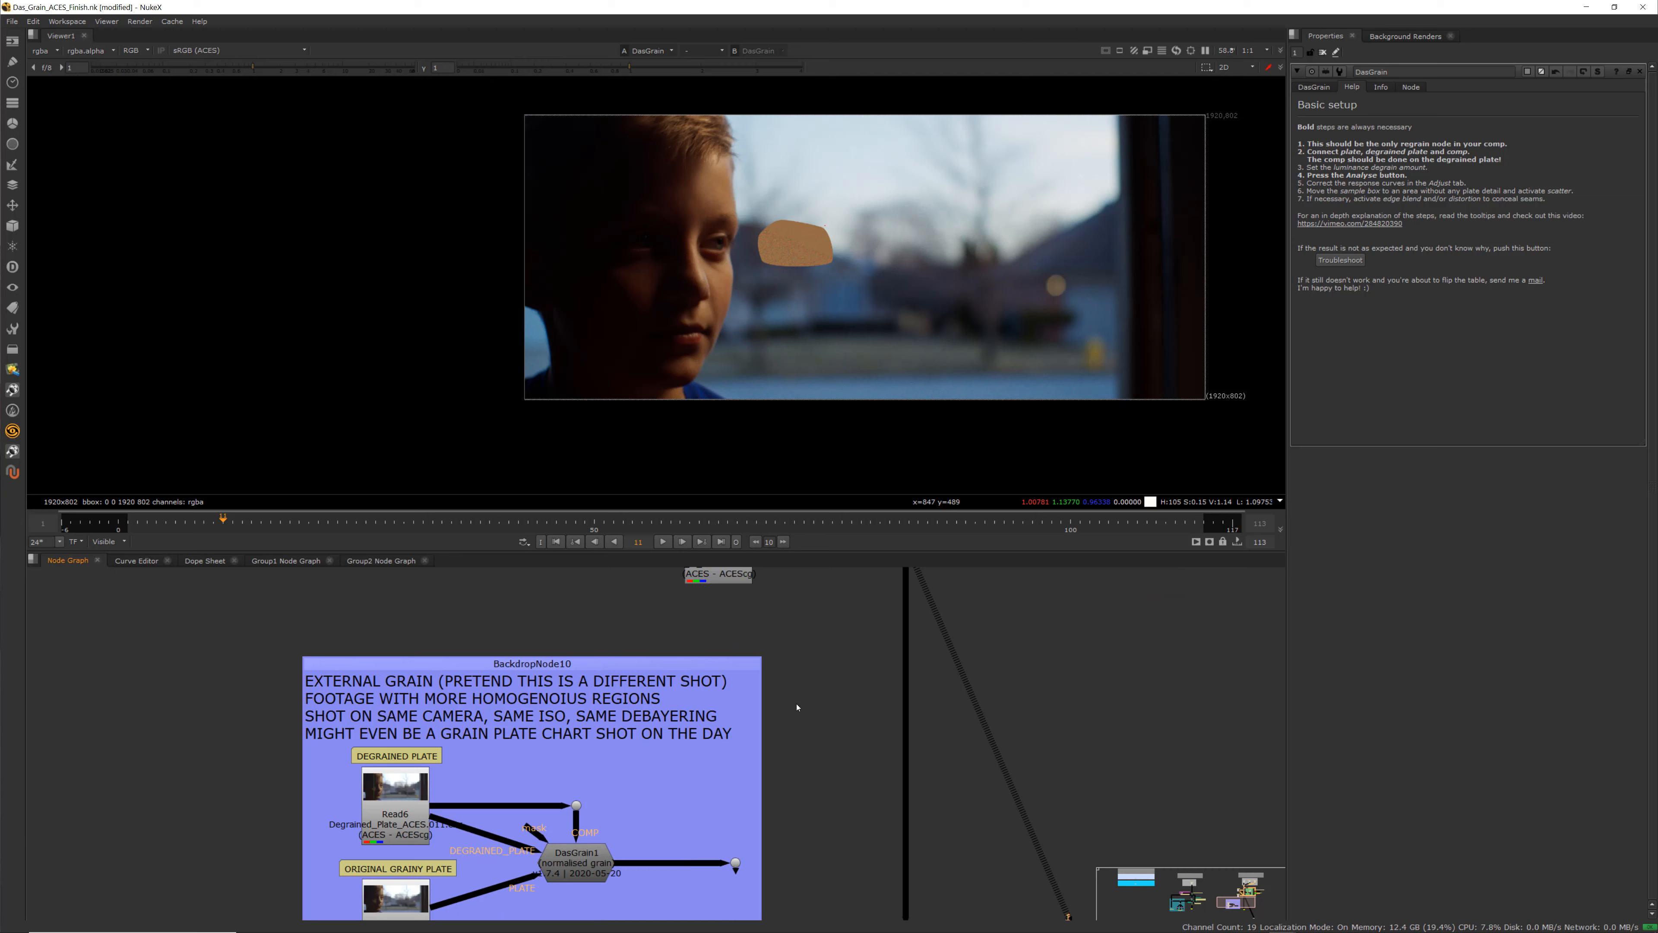
{"action": "middle_click_drag", "start_coordinate": [784, 680], "coordinate": [727, 783]}
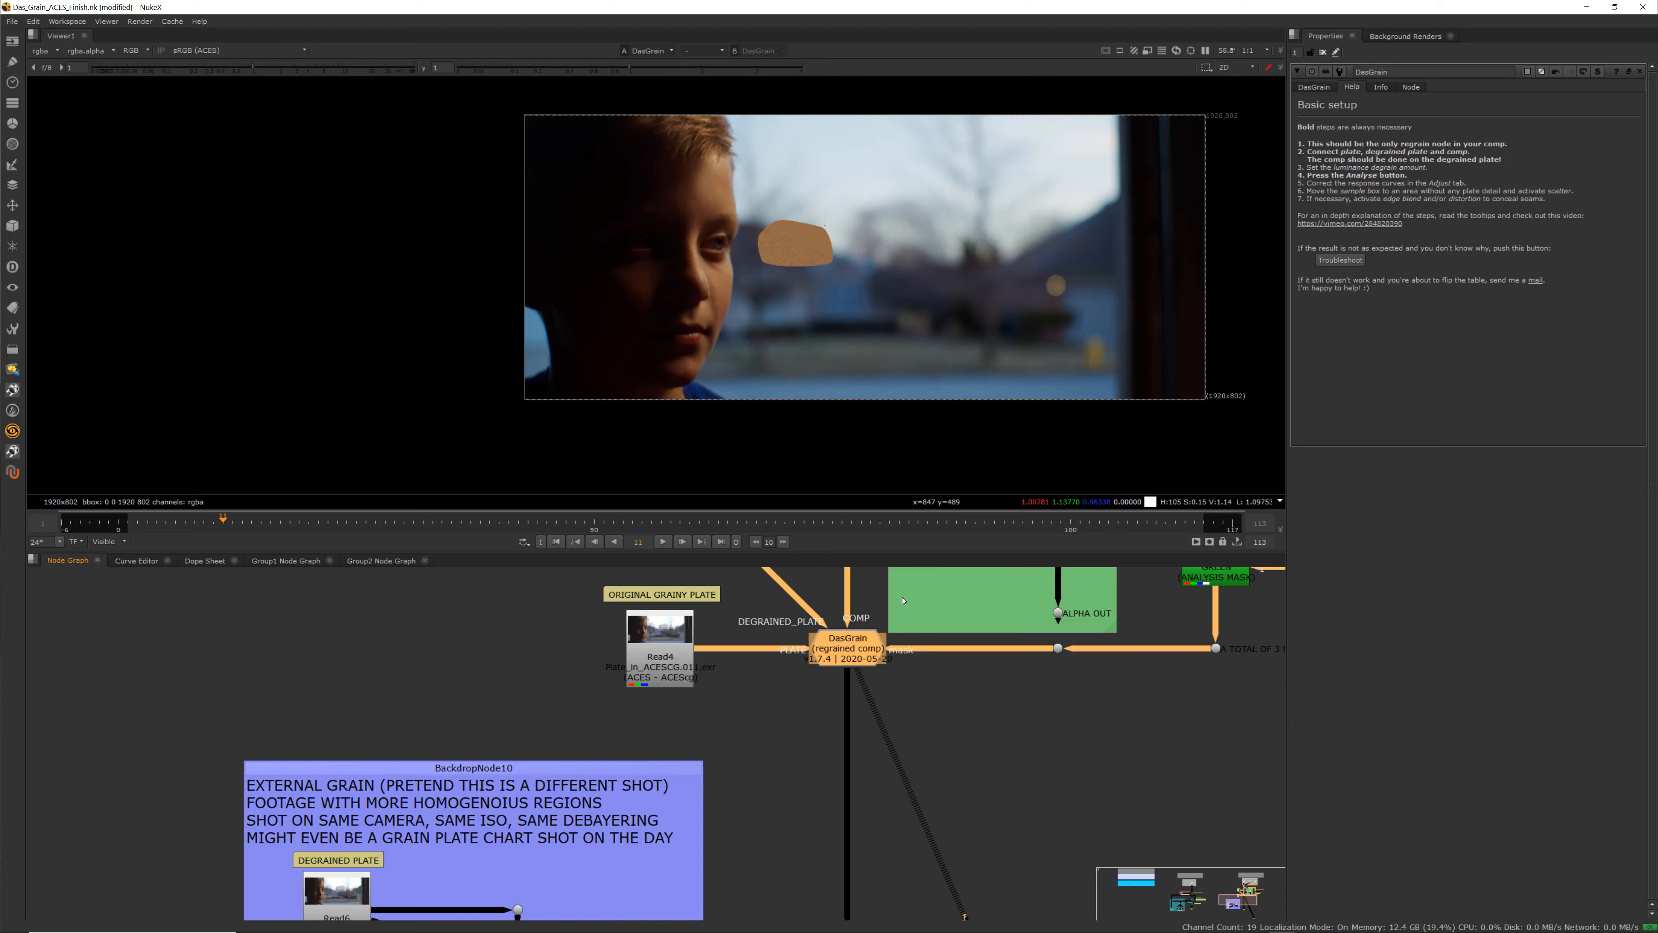
Zoom the viewer in on the boy's face and the regrained CG patch to inspect the grain
{"action": "middle_click_drag", "start_coordinate": [839, 648], "coordinate": [871, 764]}
{"action": "scroll", "coordinate": [871, 763], "scroll_direction": "up", "scroll_amount": 3}
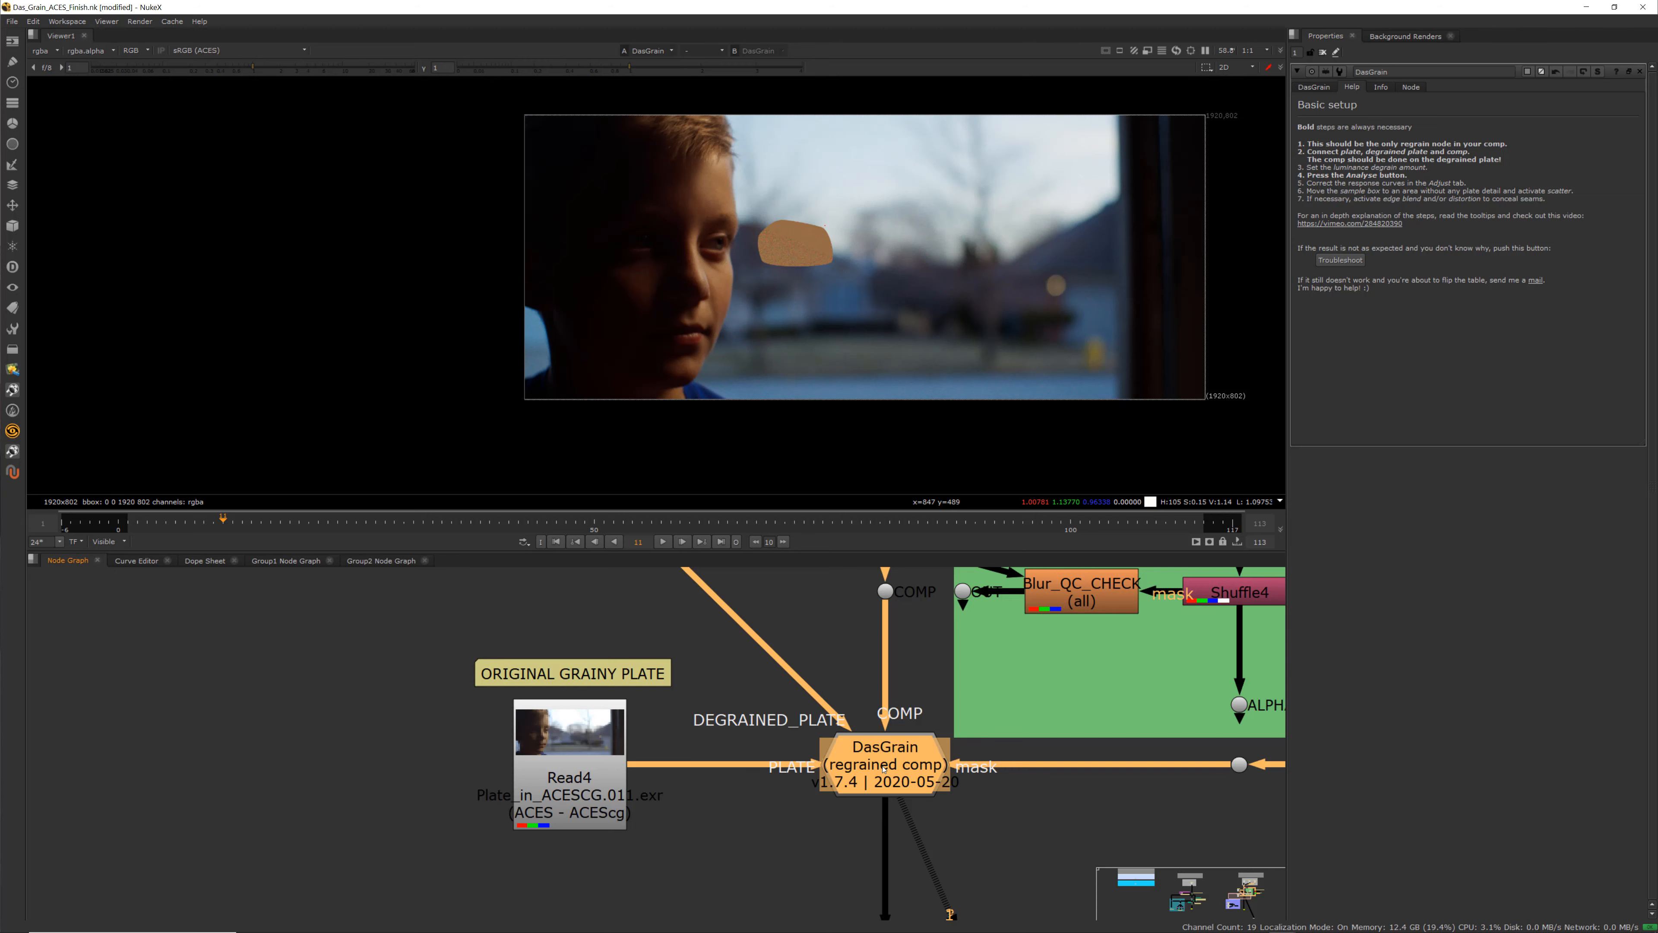
{"action": "scroll", "coordinate": [741, 255], "scroll_direction": "up", "scroll_amount": 5}
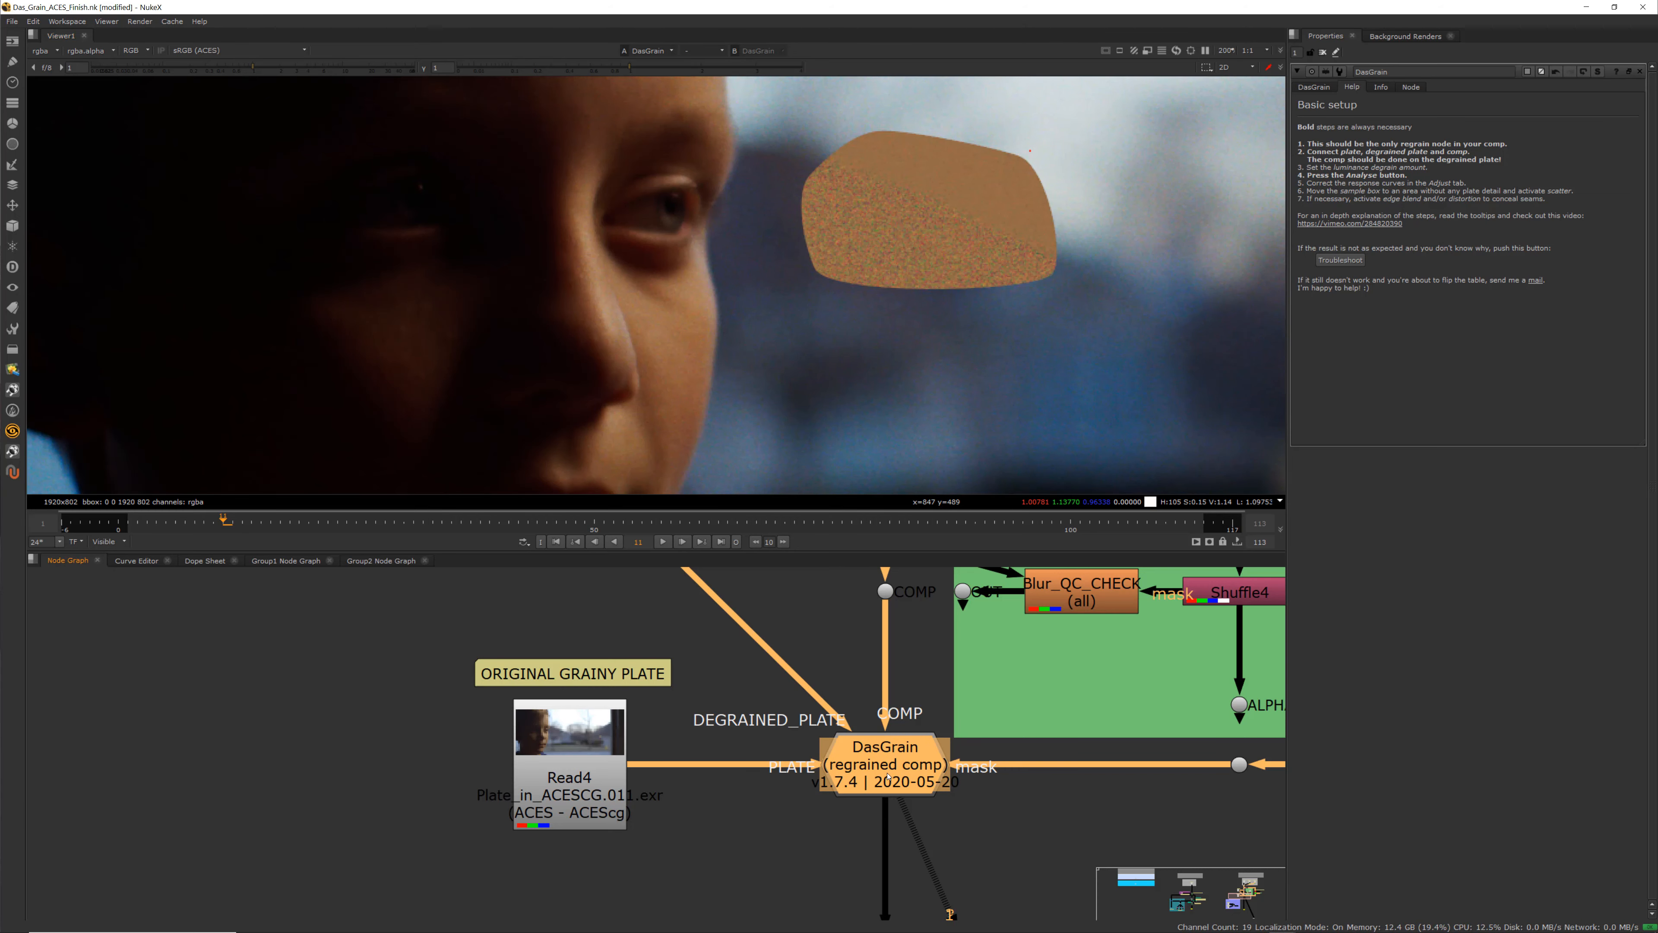
Compare the DasGrain luminance degrain amount with the DegrainHelper1 node's luminance degrain amount
{"action": "left_click", "coordinate": [1316, 87]}
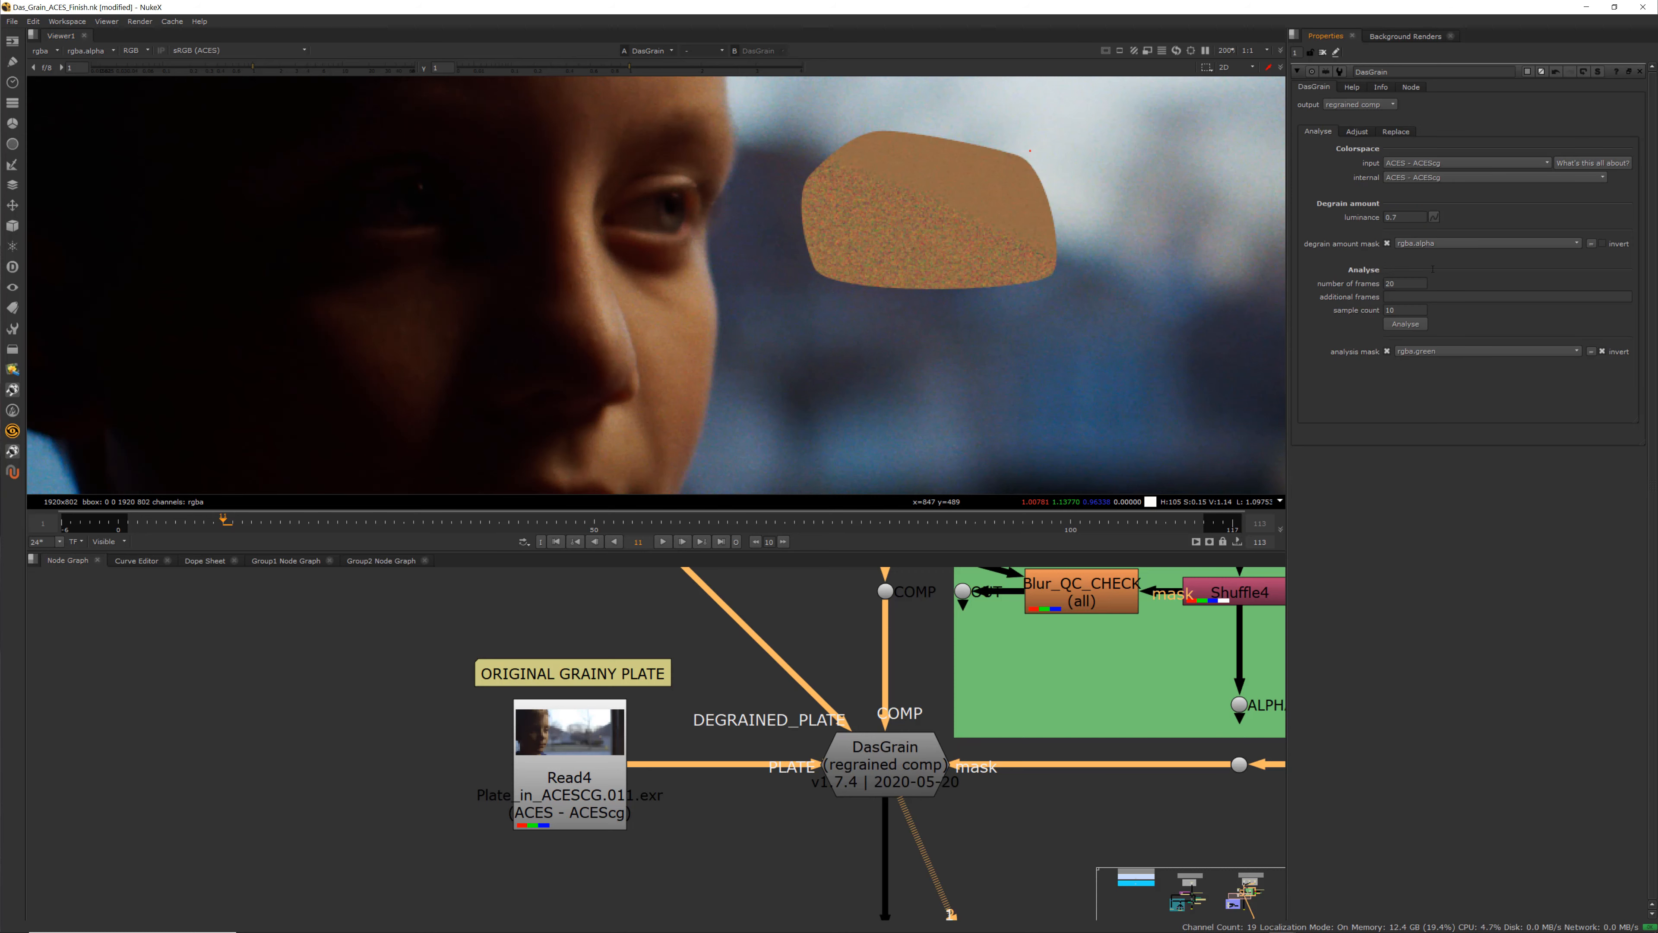
{"action": "left_click", "coordinate": [1402, 216]}
{"action": "scroll", "coordinate": [698, 756], "scroll_direction": "down", "scroll_amount": 6}
{"action": "middle_click_drag", "start_coordinate": [683, 750], "coordinate": [1068, 624]}
{"action": "middle_click_drag", "start_coordinate": [310, 736], "coordinate": [743, 587]}
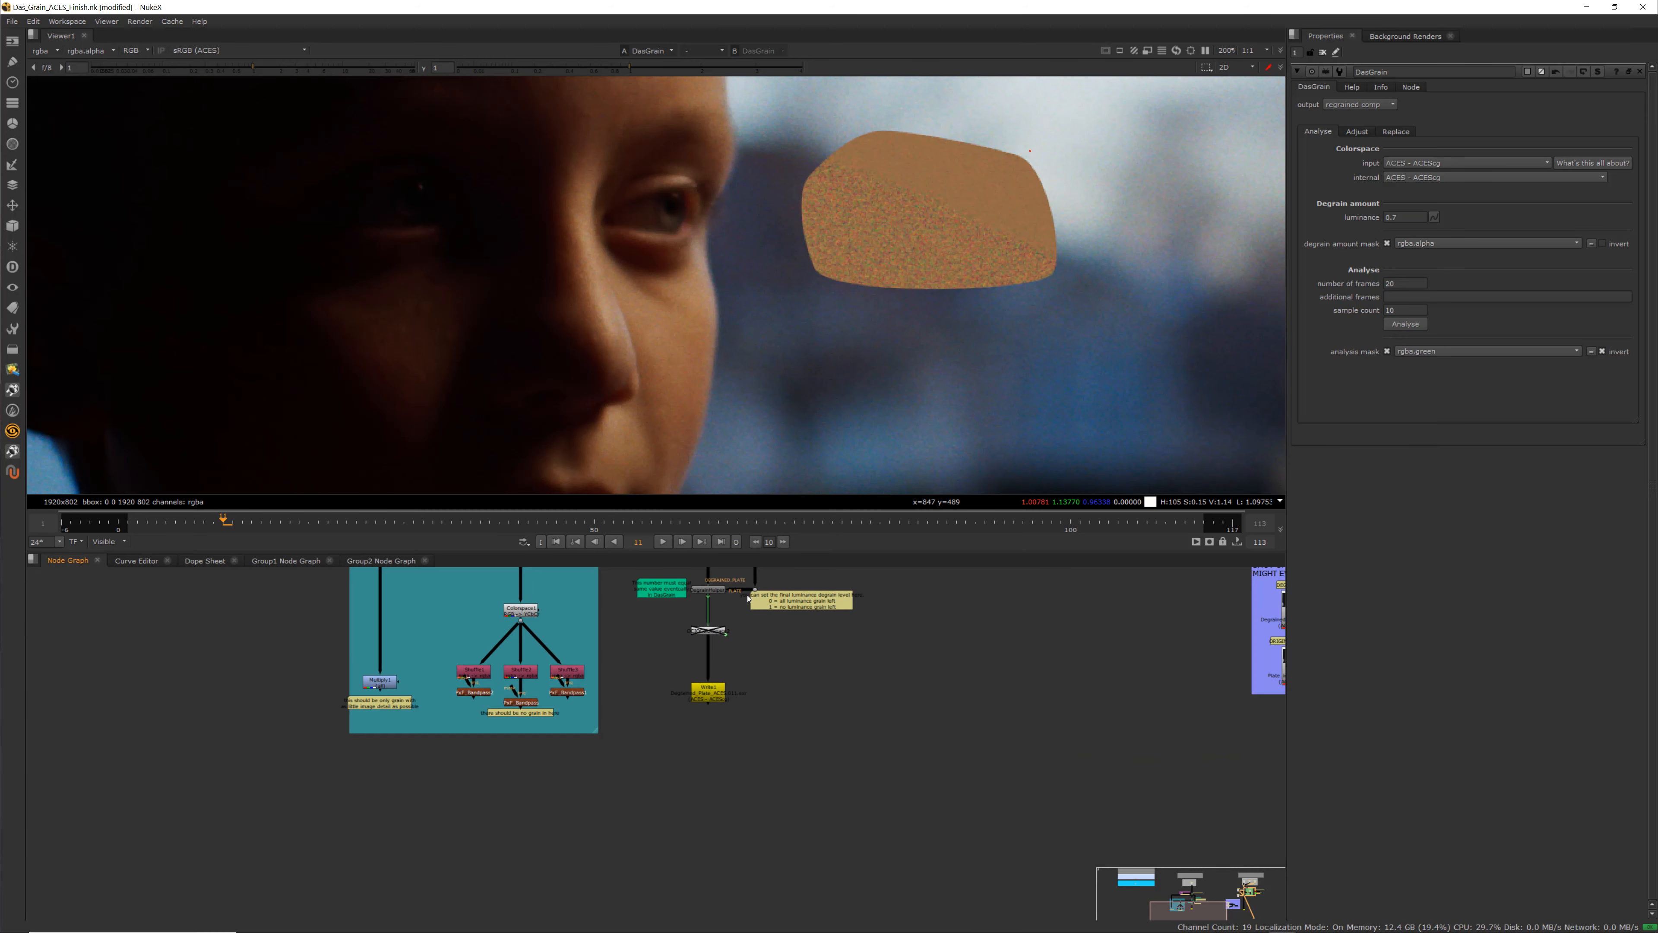
{"action": "scroll", "coordinate": [735, 604], "scroll_direction": "up", "scroll_amount": 6}
{"action": "middle_click_drag", "start_coordinate": [641, 690], "coordinate": [625, 813]}
{"action": "double_click", "coordinate": [621, 679]}
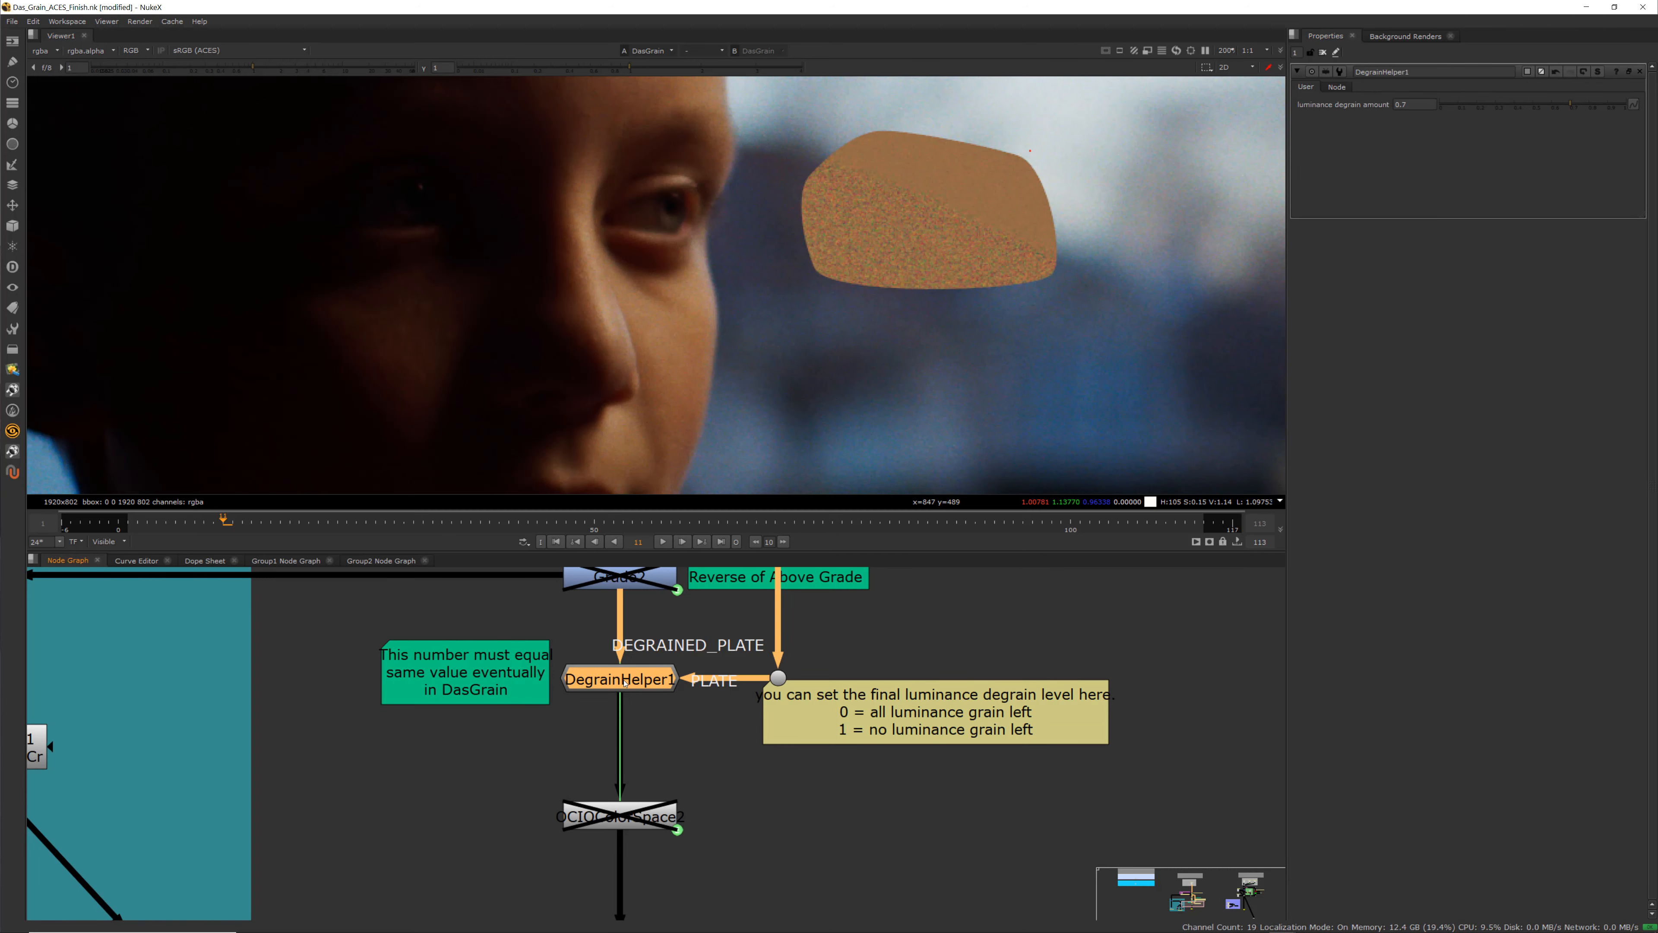
Return to the DasGrain node, reopen its properties and browse its Help, Adjust and Analyse tabs
{"action": "scroll", "coordinate": [707, 735], "scroll_direction": "down", "scroll_amount": 6}
{"action": "middle_click_drag", "start_coordinate": [912, 693], "coordinate": [808, 756]}
{"action": "scroll", "coordinate": [828, 714], "scroll_direction": "up", "scroll_amount": 7}
{"action": "scroll", "coordinate": [808, 755], "scroll_direction": "up", "scroll_amount": 4}
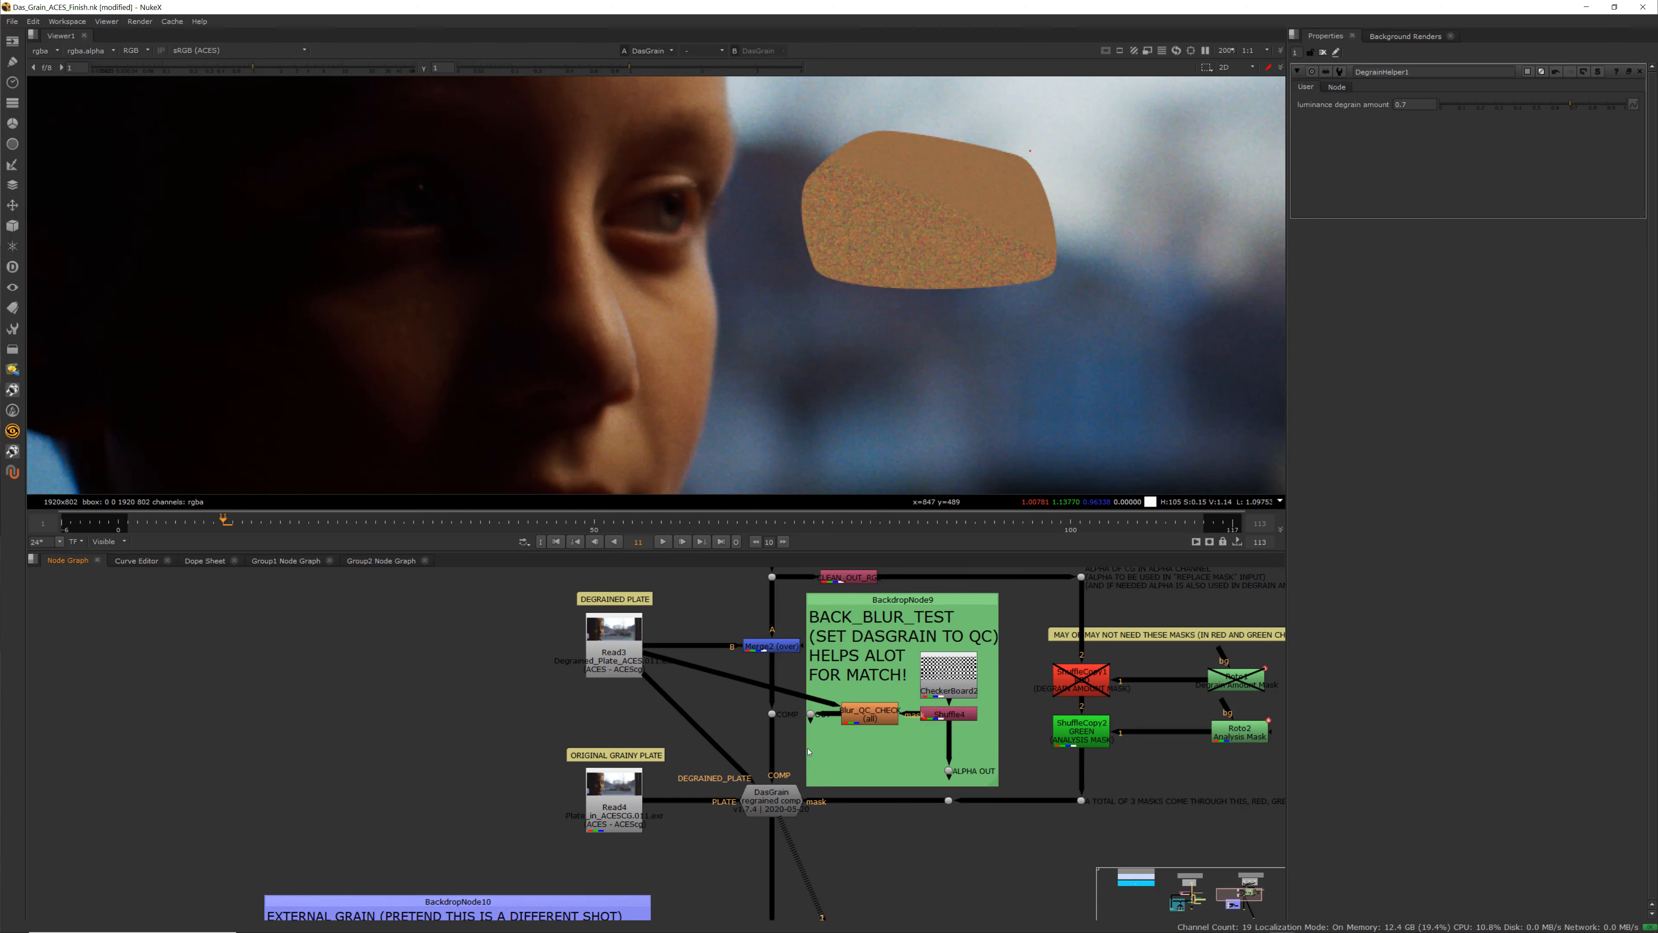
{"action": "scroll", "coordinate": [808, 756], "scroll_direction": "down", "scroll_amount": 3}
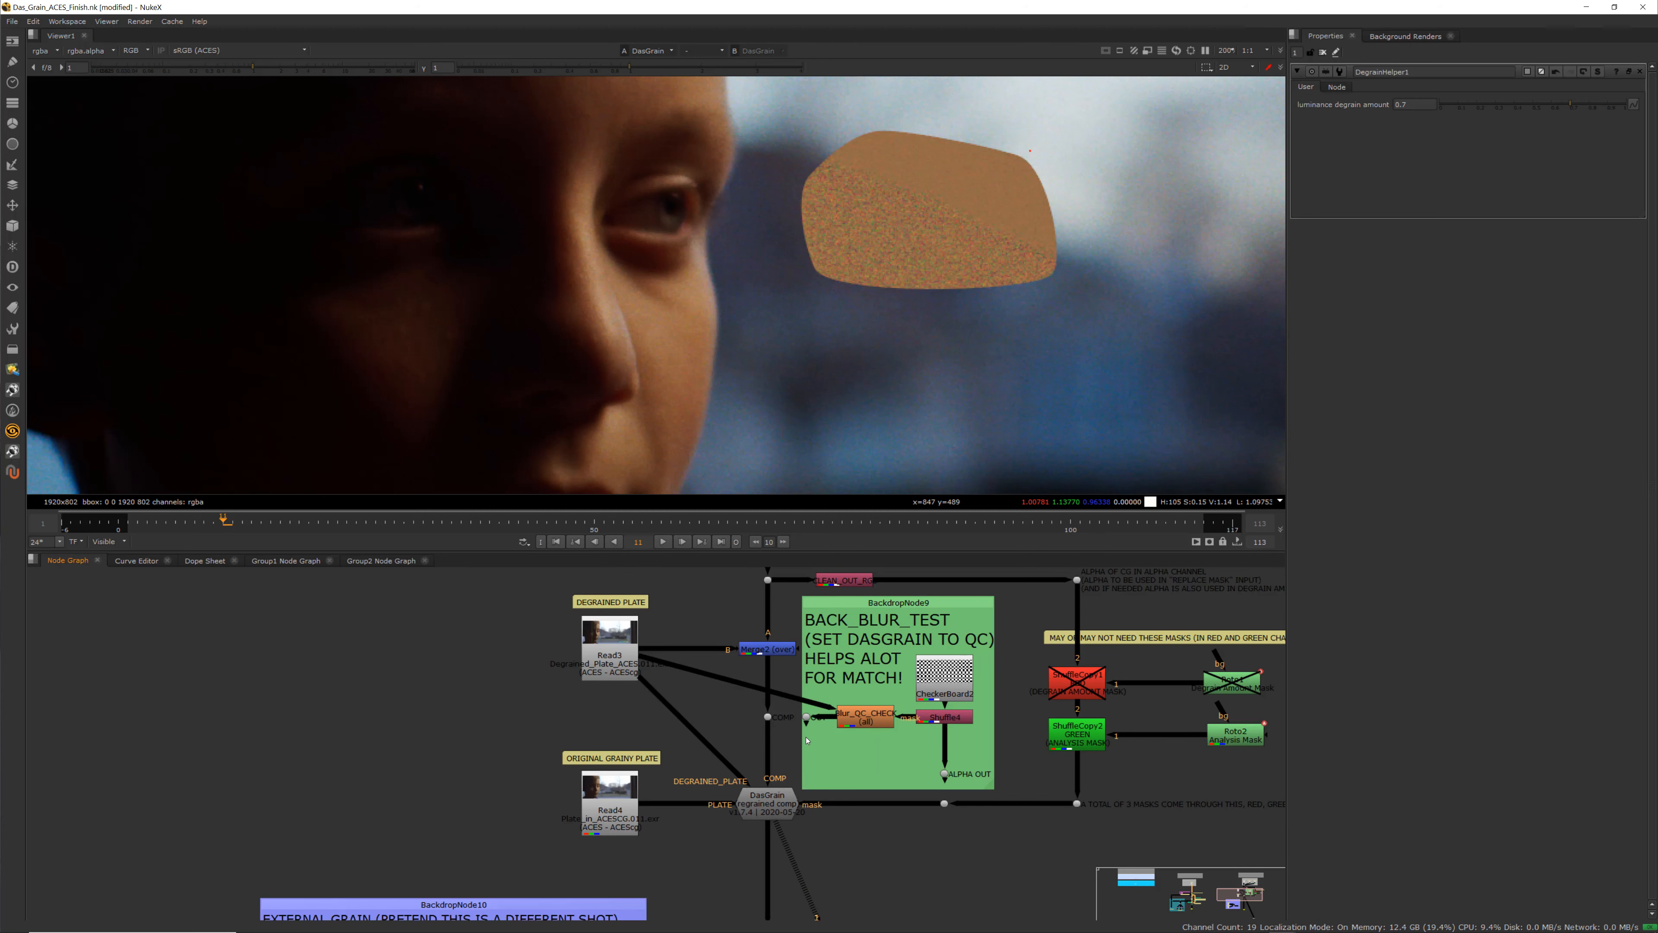
{"action": "scroll", "coordinate": [794, 694], "scroll_direction": "up", "scroll_amount": 2}
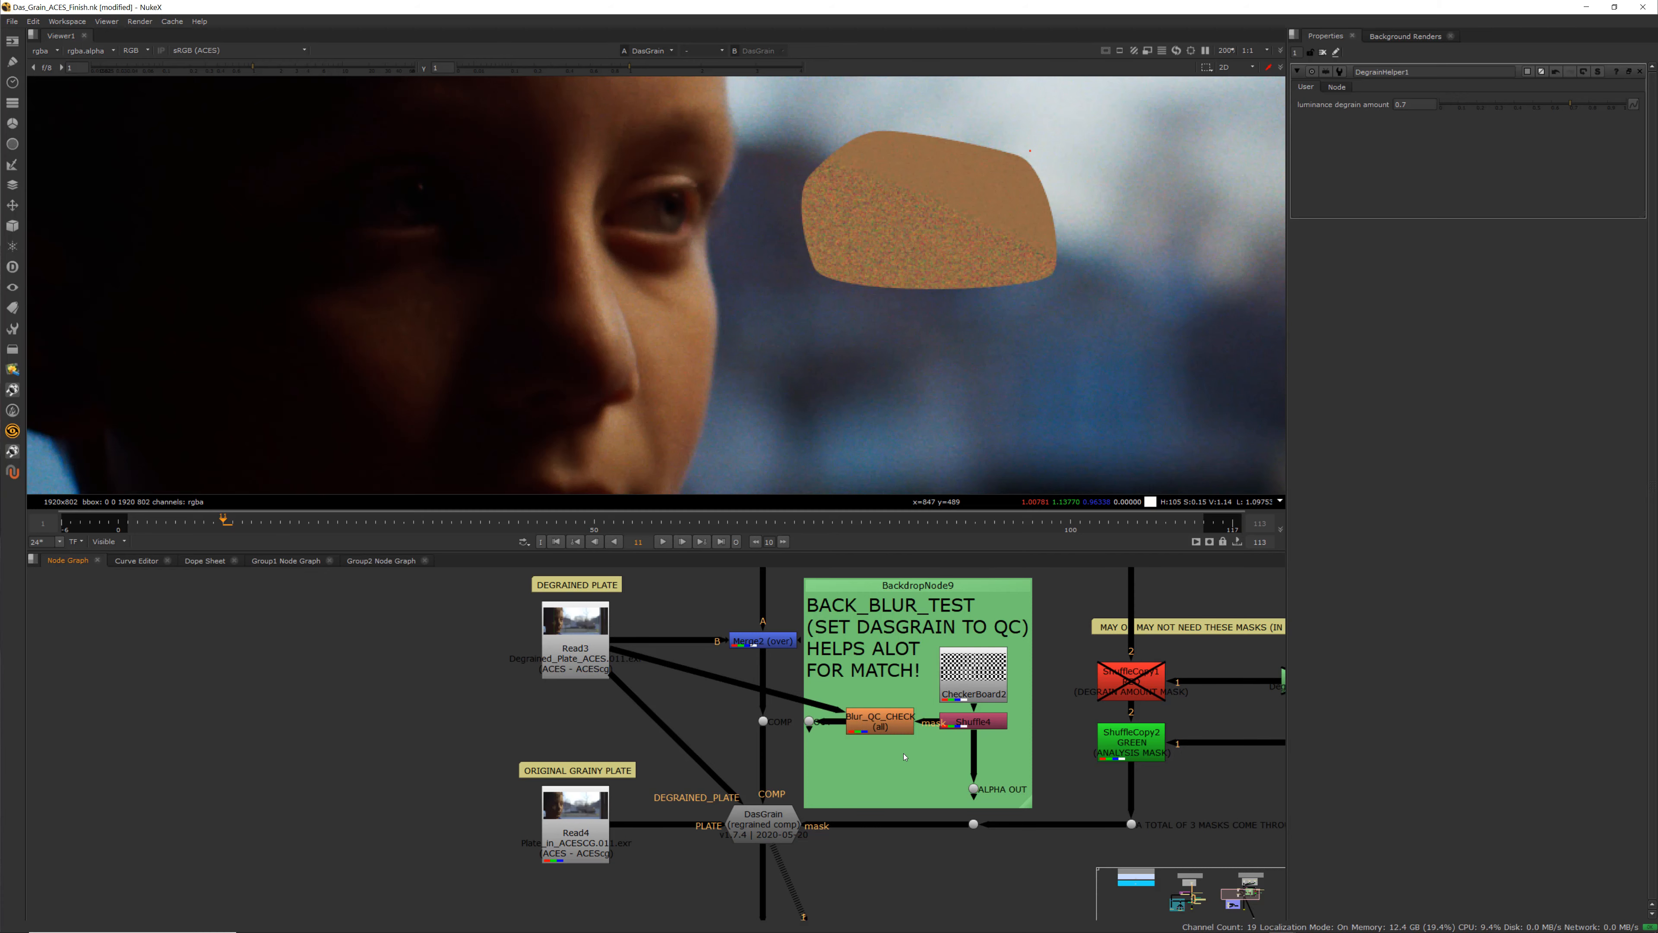
{"action": "middle_click_drag", "start_coordinate": [785, 698], "coordinate": [763, 772]}
{"action": "scroll", "coordinate": [807, 727], "scroll_direction": "down", "scroll_amount": 2}
{"action": "scroll", "coordinate": [777, 724], "scroll_direction": "up", "scroll_amount": 3}
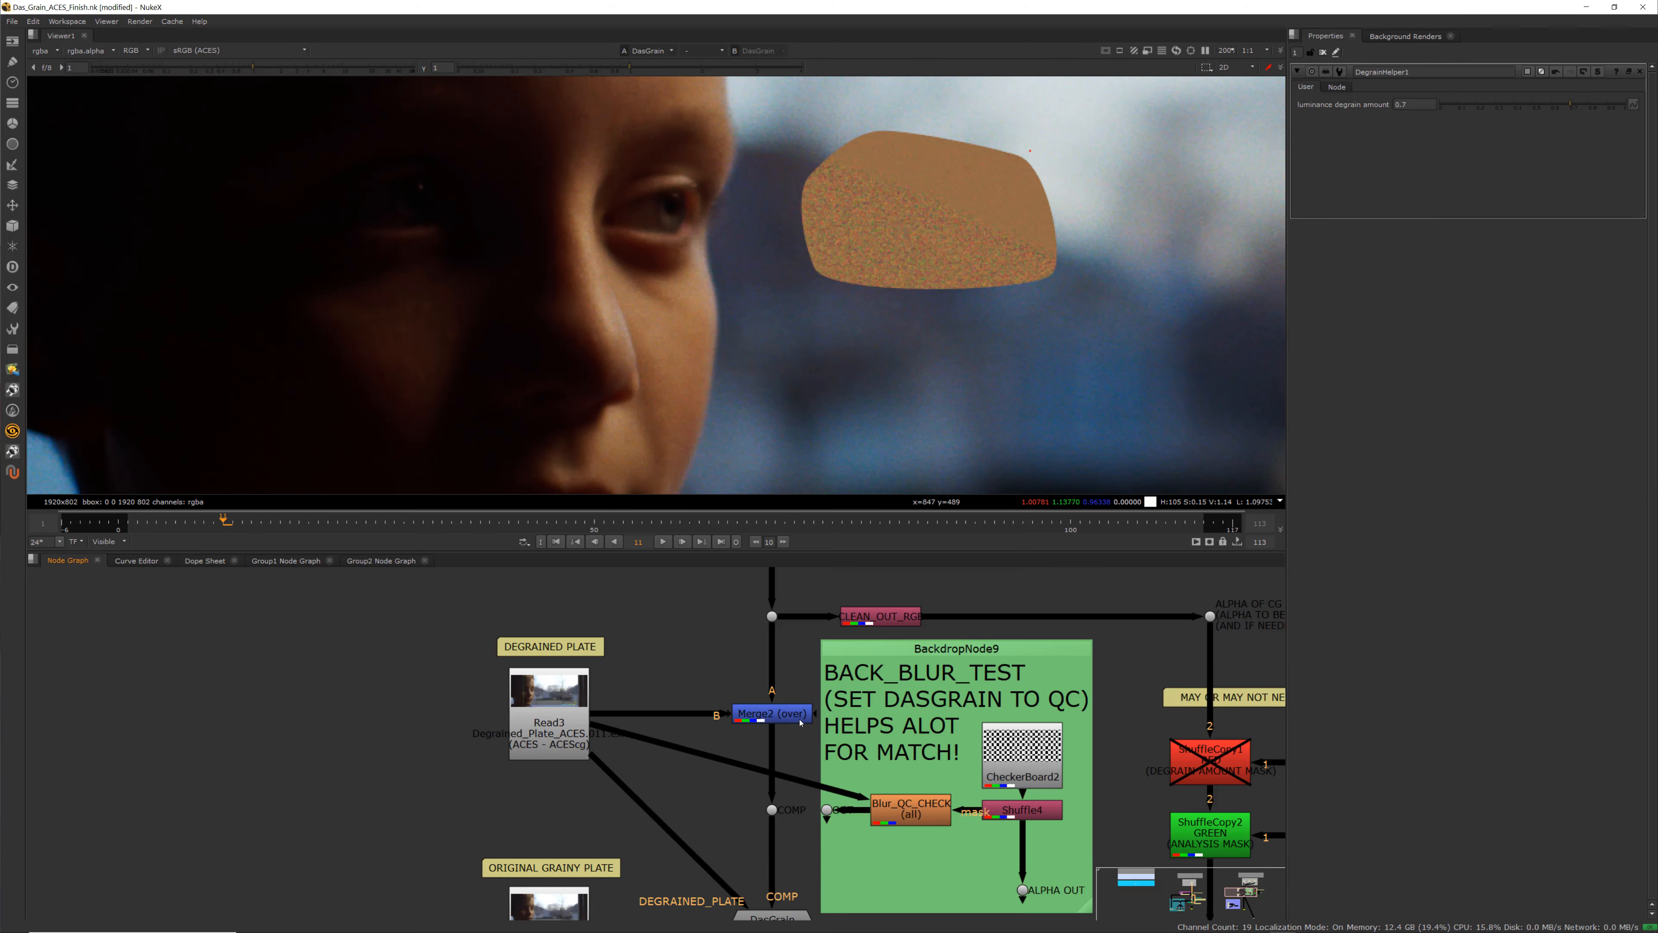
{"action": "middle_click_drag", "start_coordinate": [826, 837], "coordinate": [850, 695]}
{"action": "double_click", "coordinate": [796, 788]}
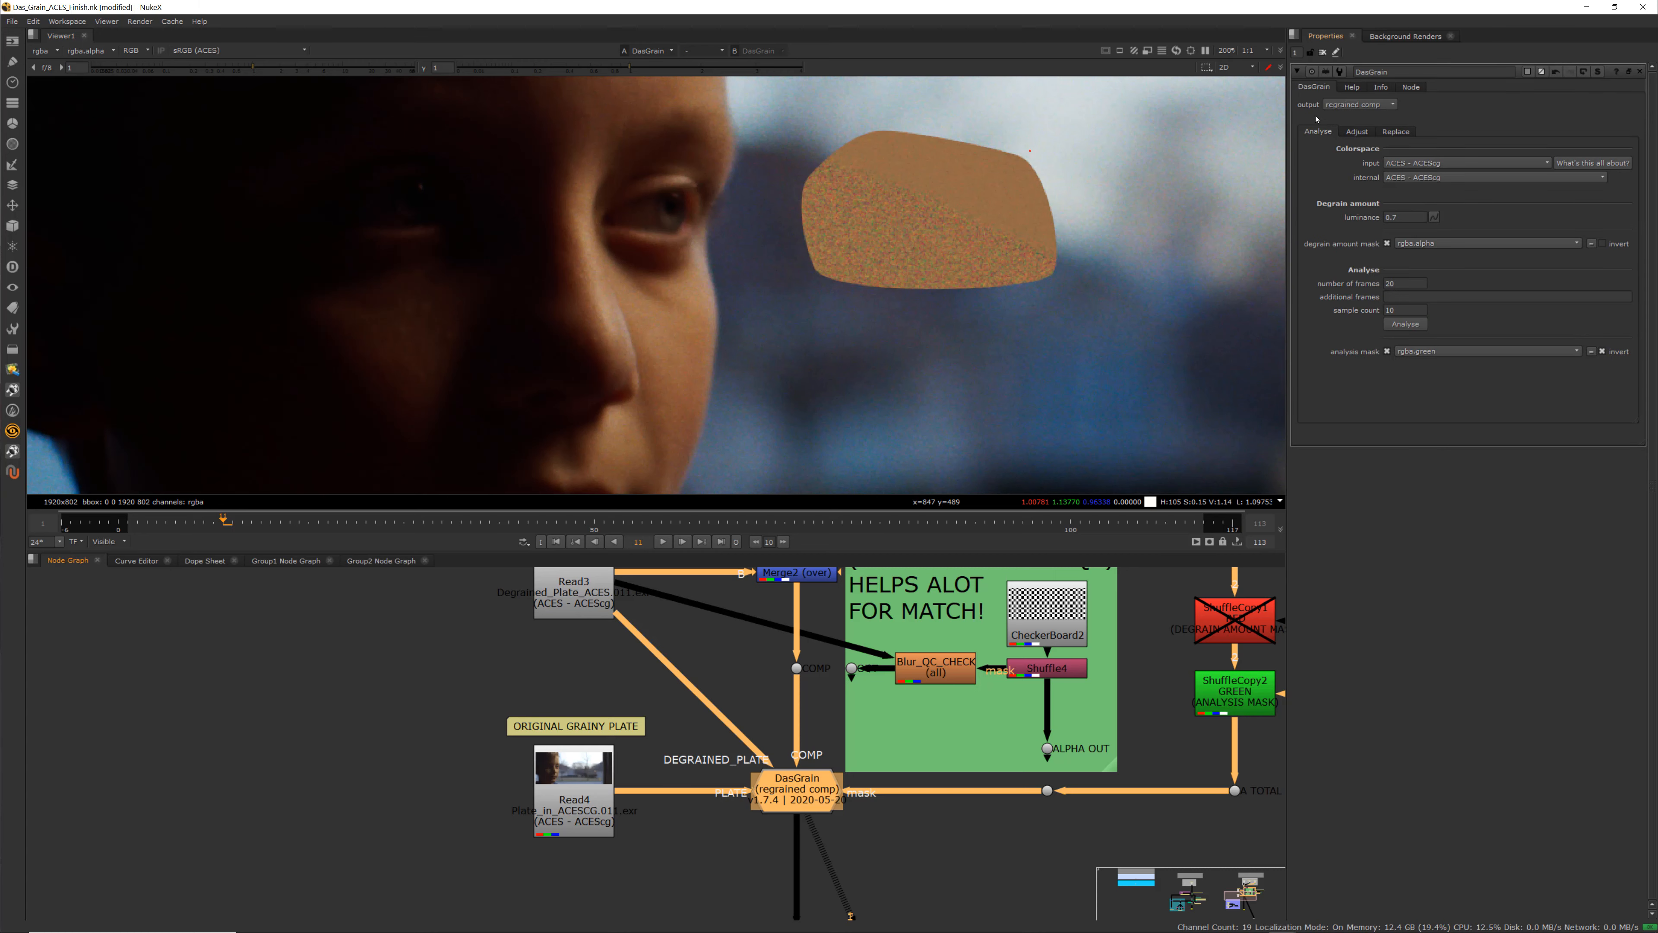
{"action": "left_click", "coordinate": [1366, 91]}
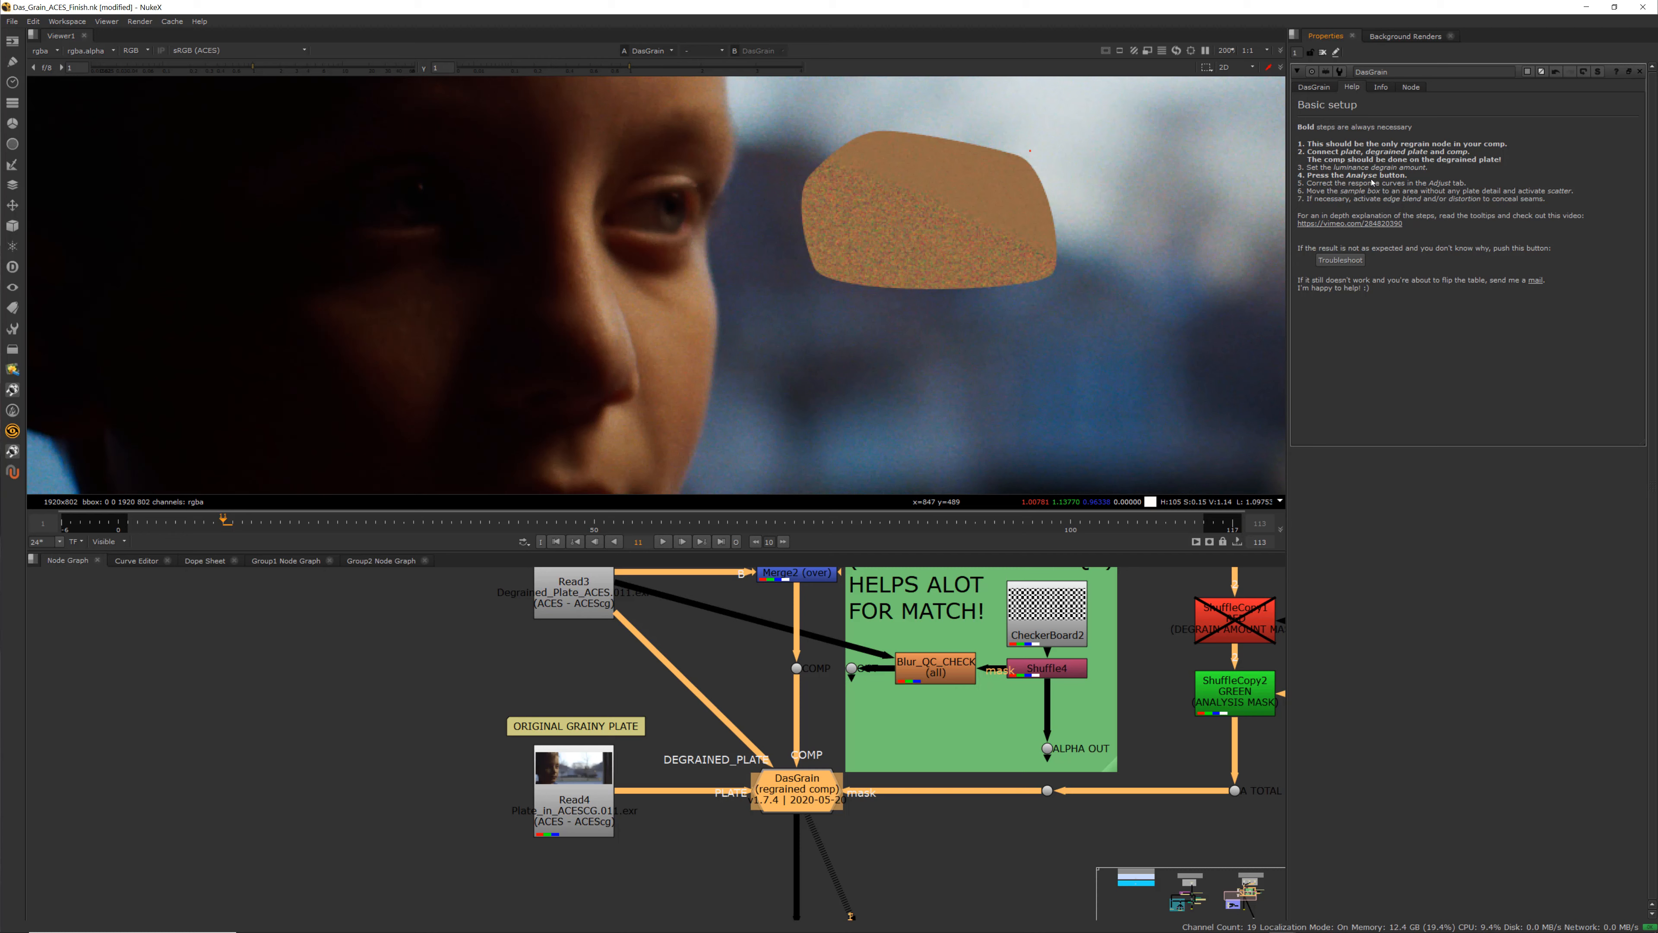
{"action": "left_click", "coordinate": [1331, 92]}
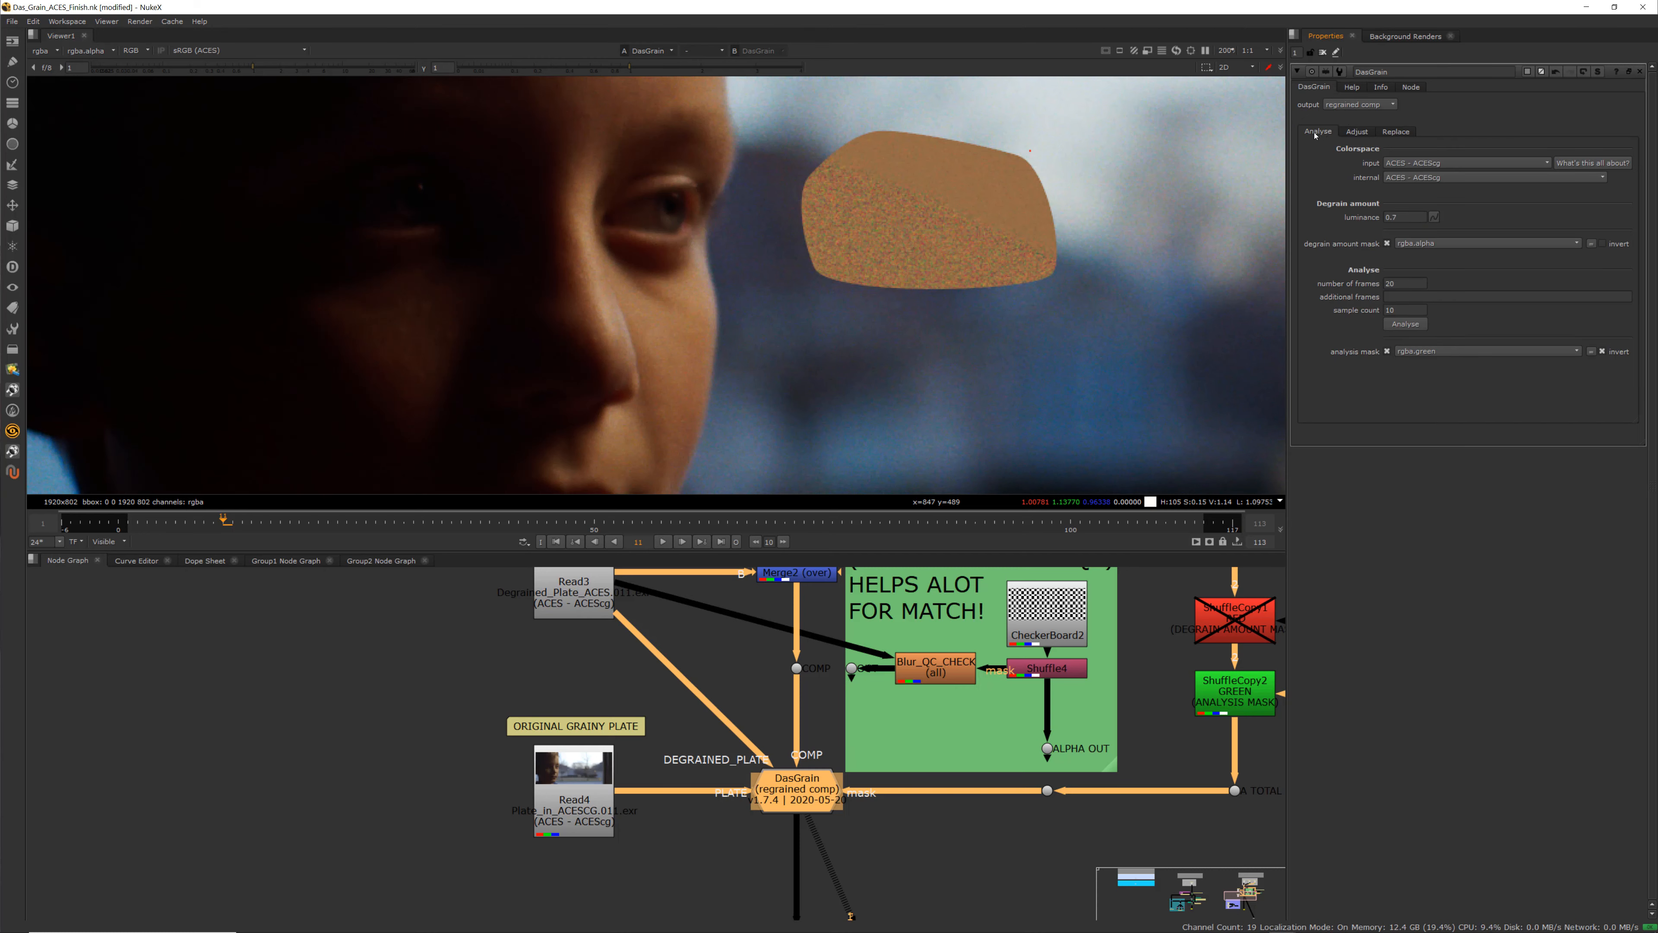
{"action": "left_click", "coordinate": [1357, 131]}
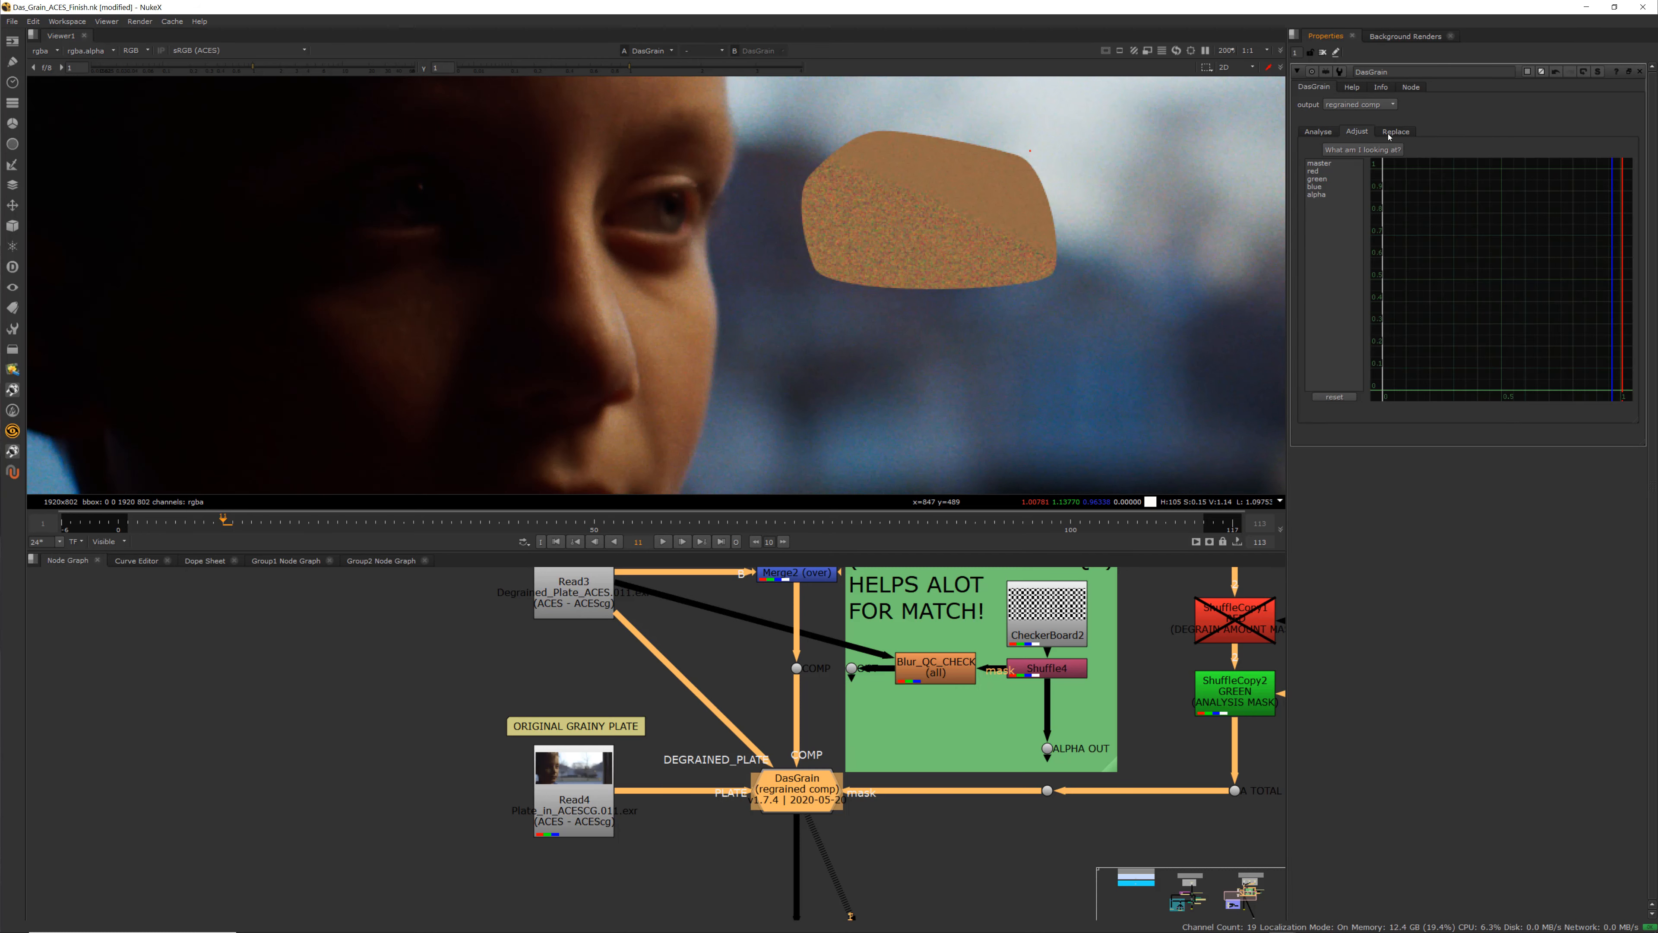
{"action": "left_click", "coordinate": [1318, 131]}
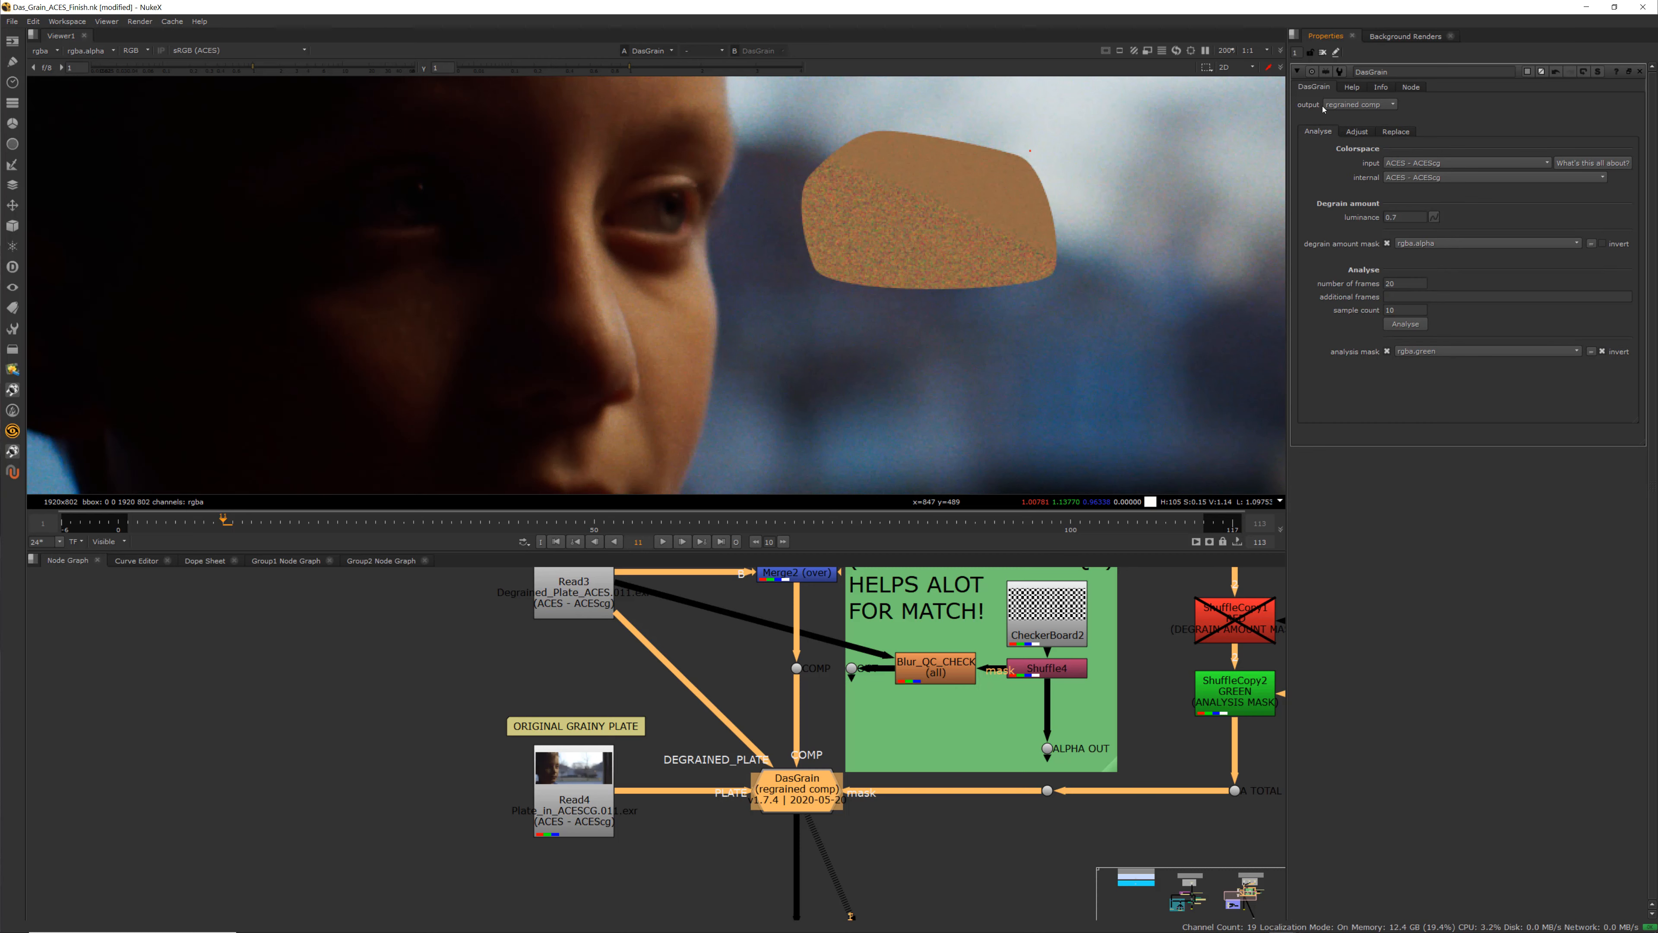
Survey the whole node graph's Degrain (ACES) and Regrain (ACES) sections
{"action": "mouse_move", "coordinate": [1353, 108]}
{"action": "scroll", "coordinate": [647, 768], "scroll_direction": "down", "scroll_amount": 6}
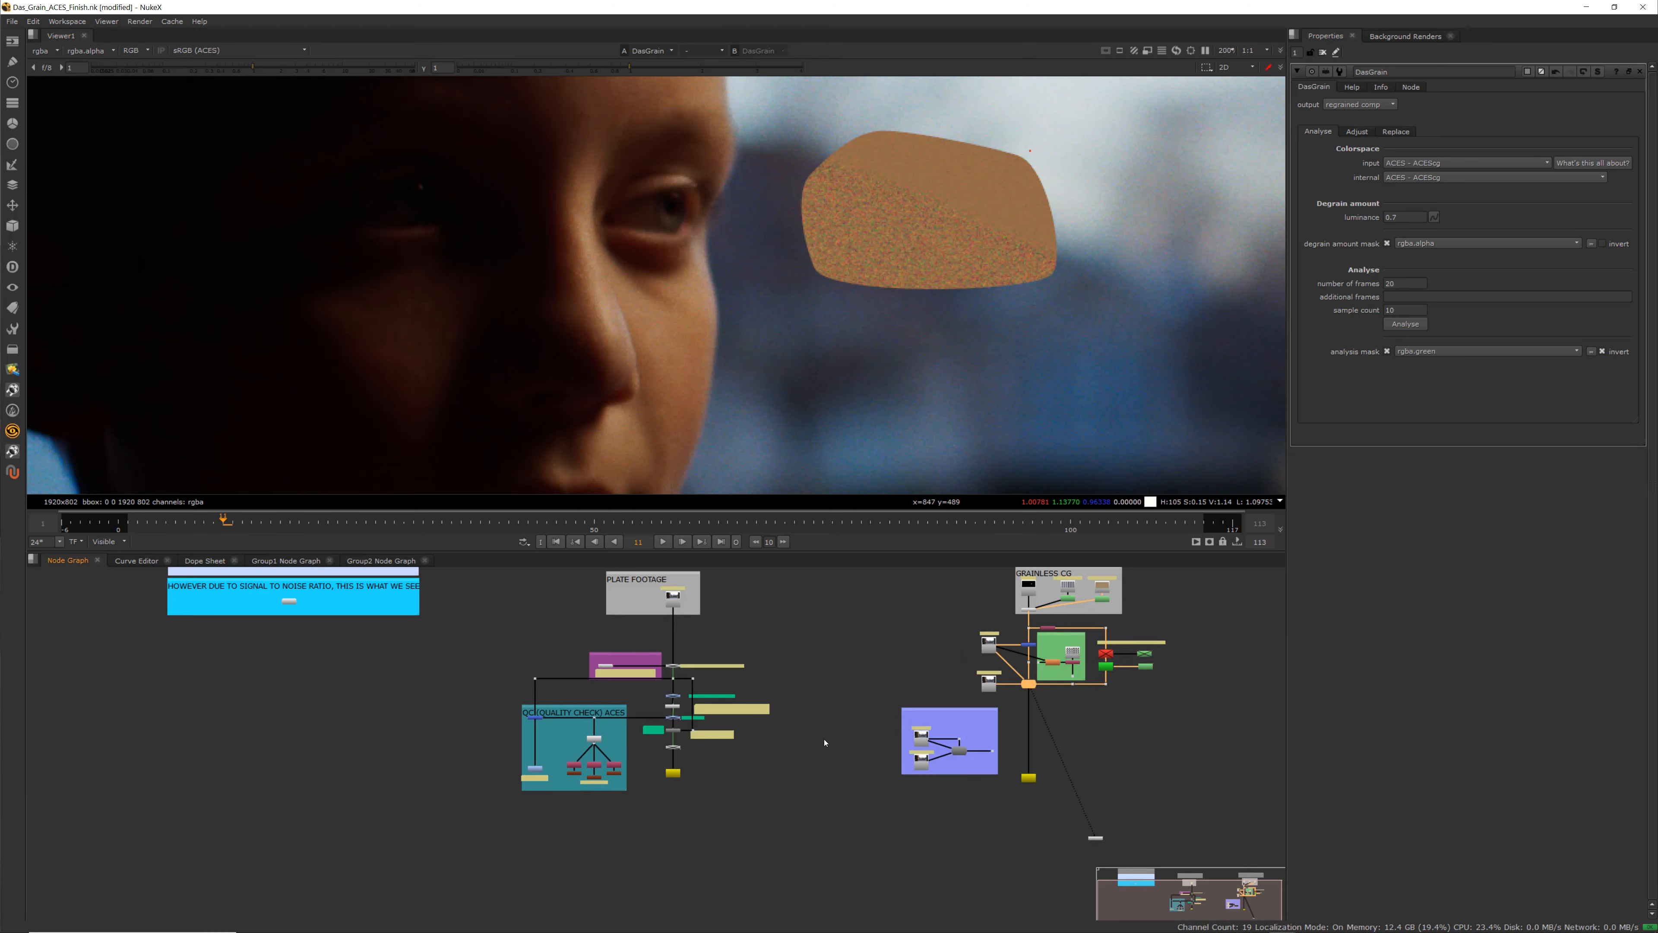
{"action": "scroll", "coordinate": [647, 768], "scroll_direction": "up", "scroll_amount": 6}
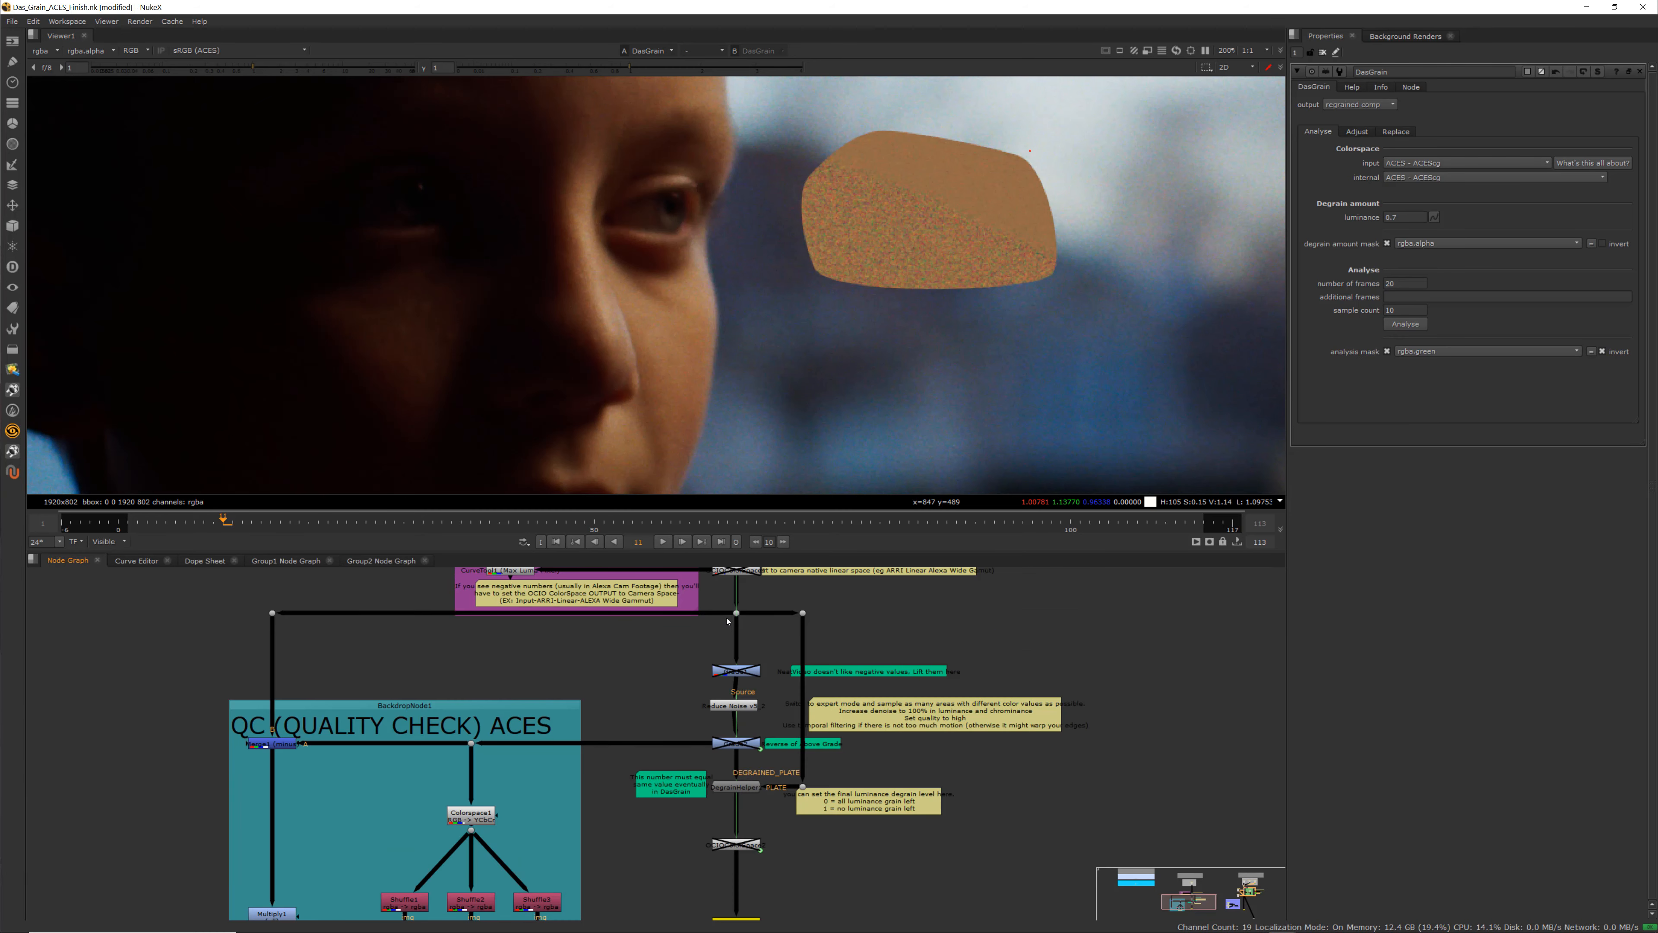
{"action": "scroll", "coordinate": [746, 838], "scroll_direction": "down", "scroll_amount": 5}
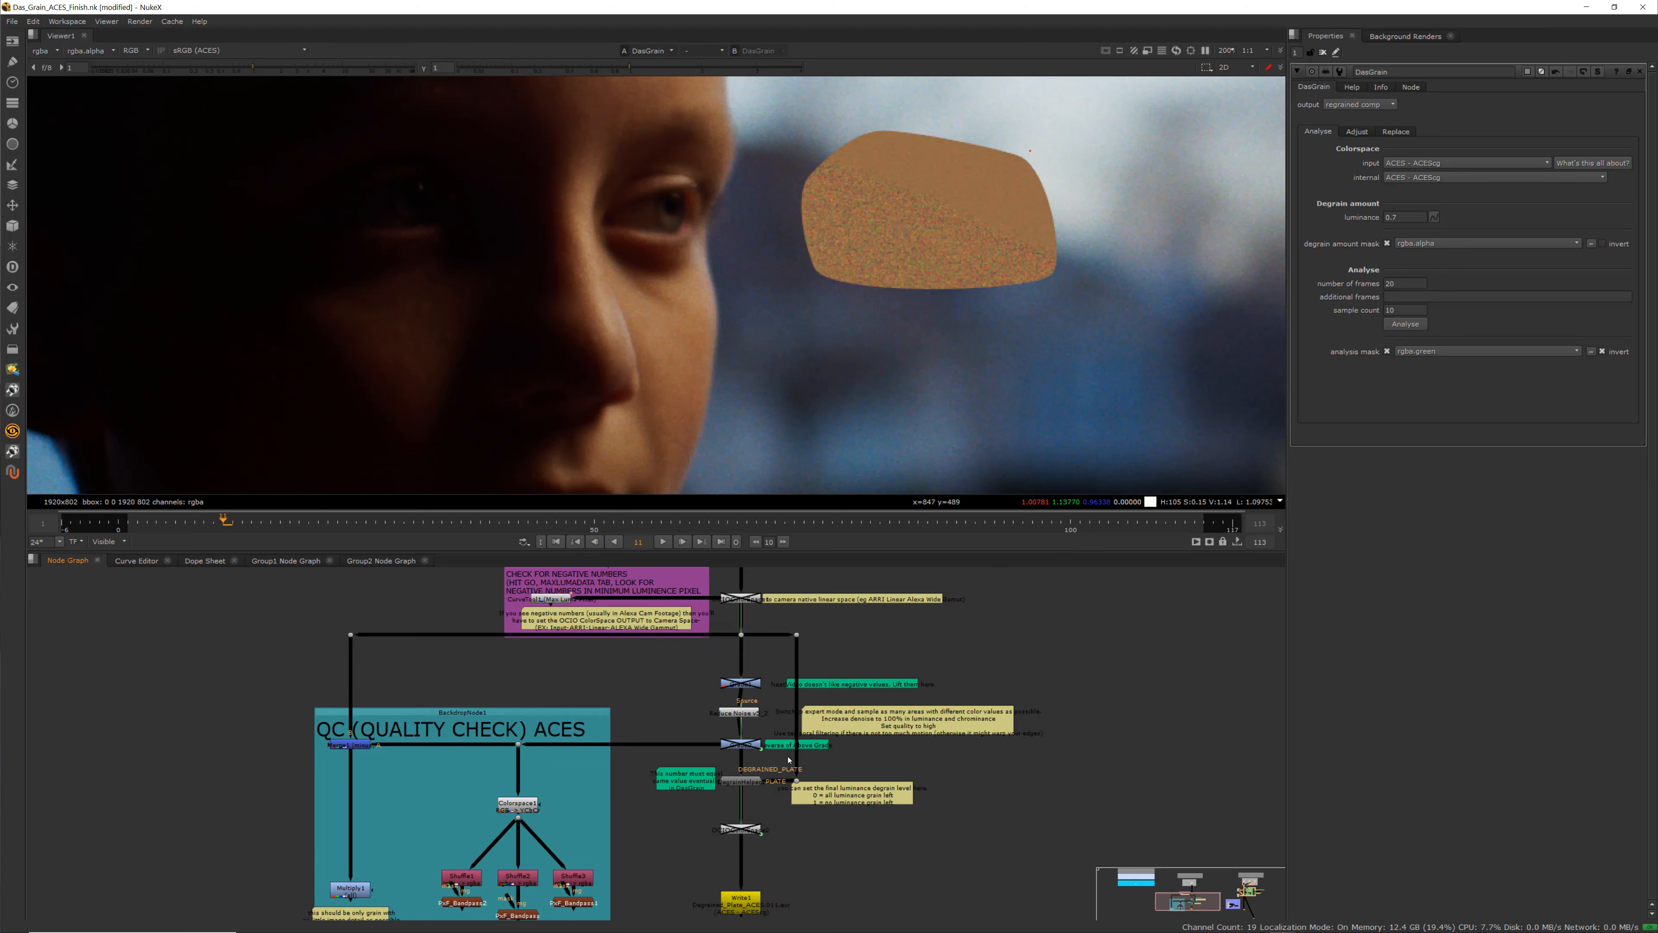
{"action": "middle_click_drag", "start_coordinate": [1012, 687], "coordinate": [914, 782]}
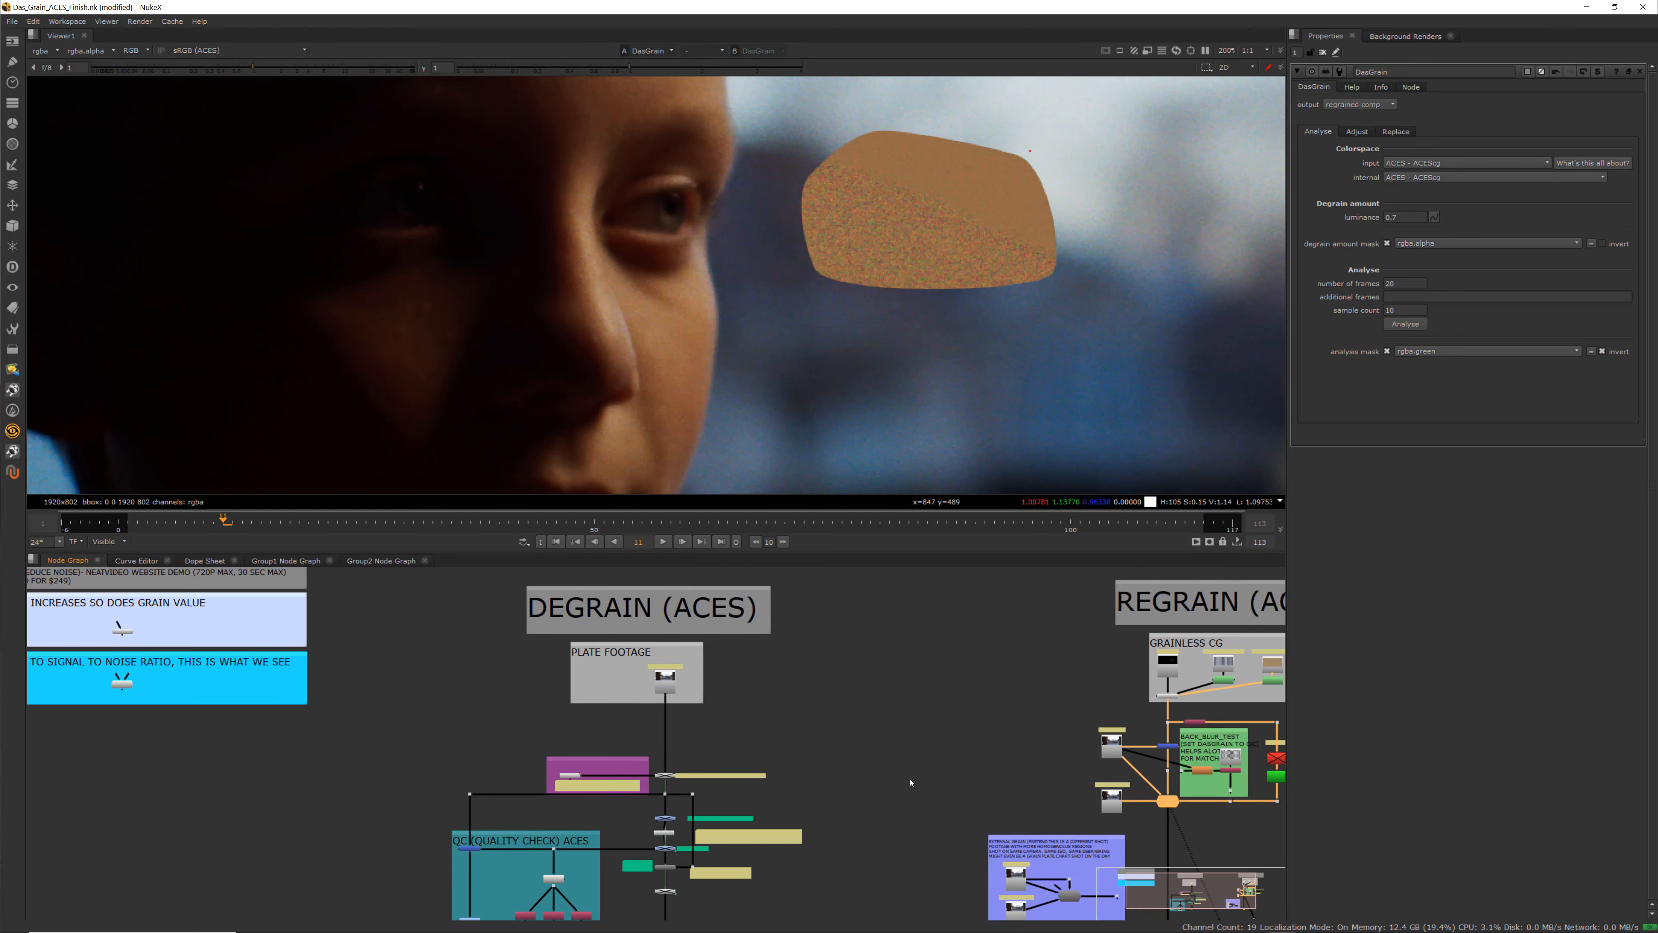
{"action": "scroll", "coordinate": [914, 782], "scroll_direction": "down", "scroll_amount": 1}
{"action": "middle_click_drag", "start_coordinate": [1041, 756], "coordinate": [767, 759]}
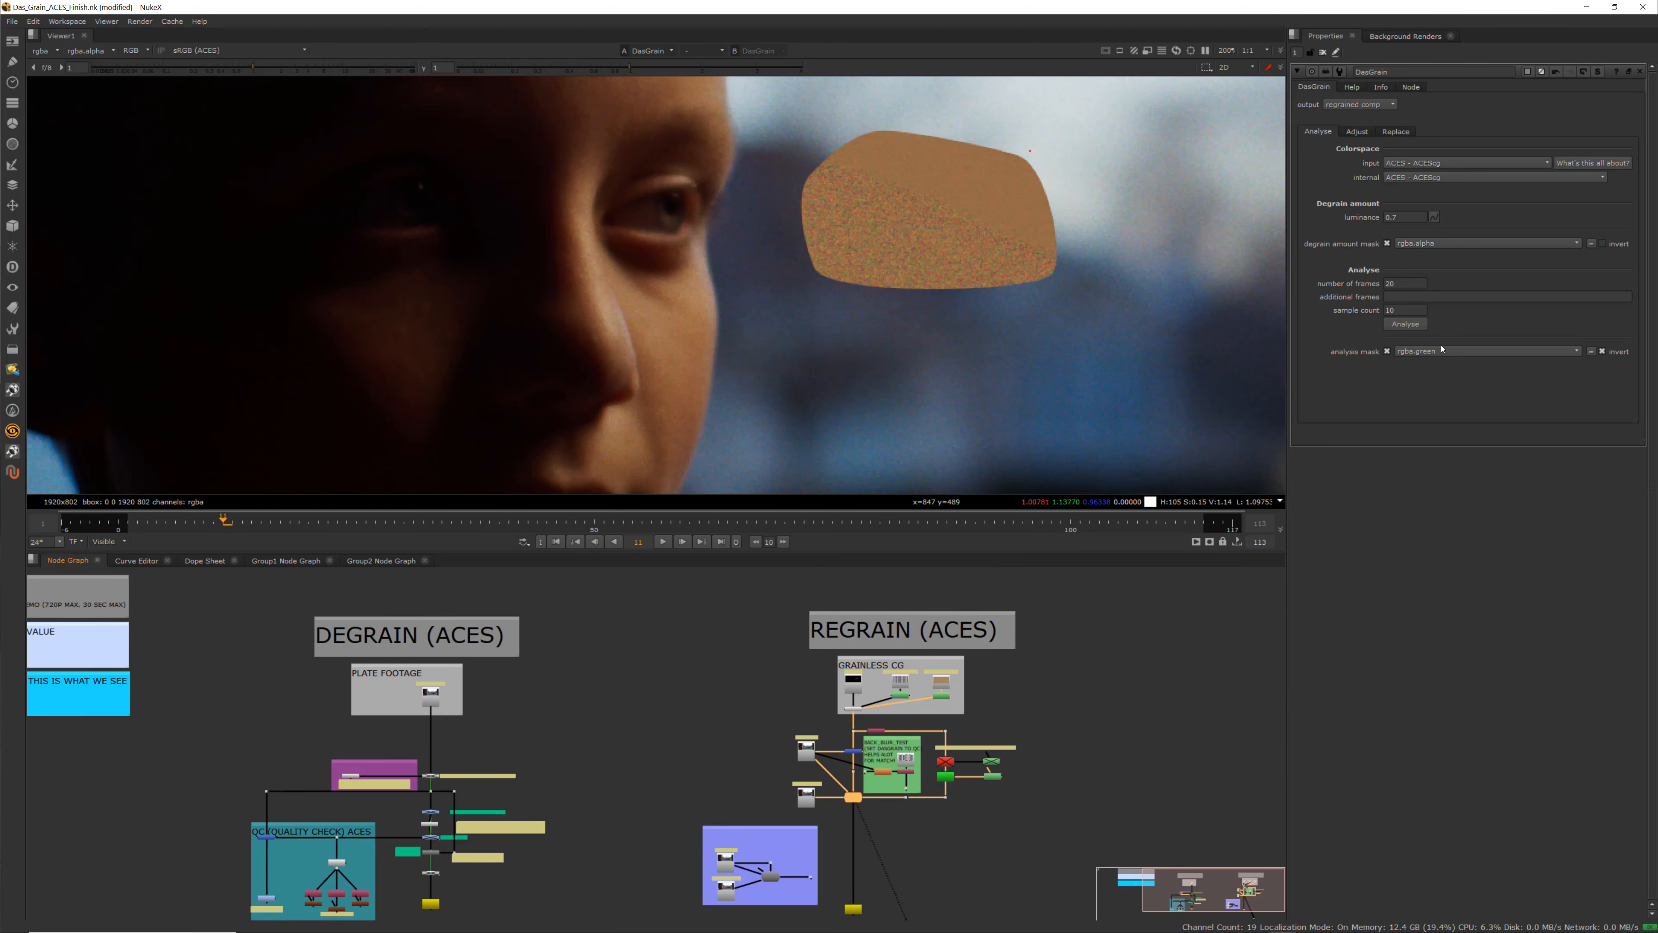
{"action": "scroll", "coordinate": [878, 710], "scroll_direction": "up", "scroll_amount": 5}
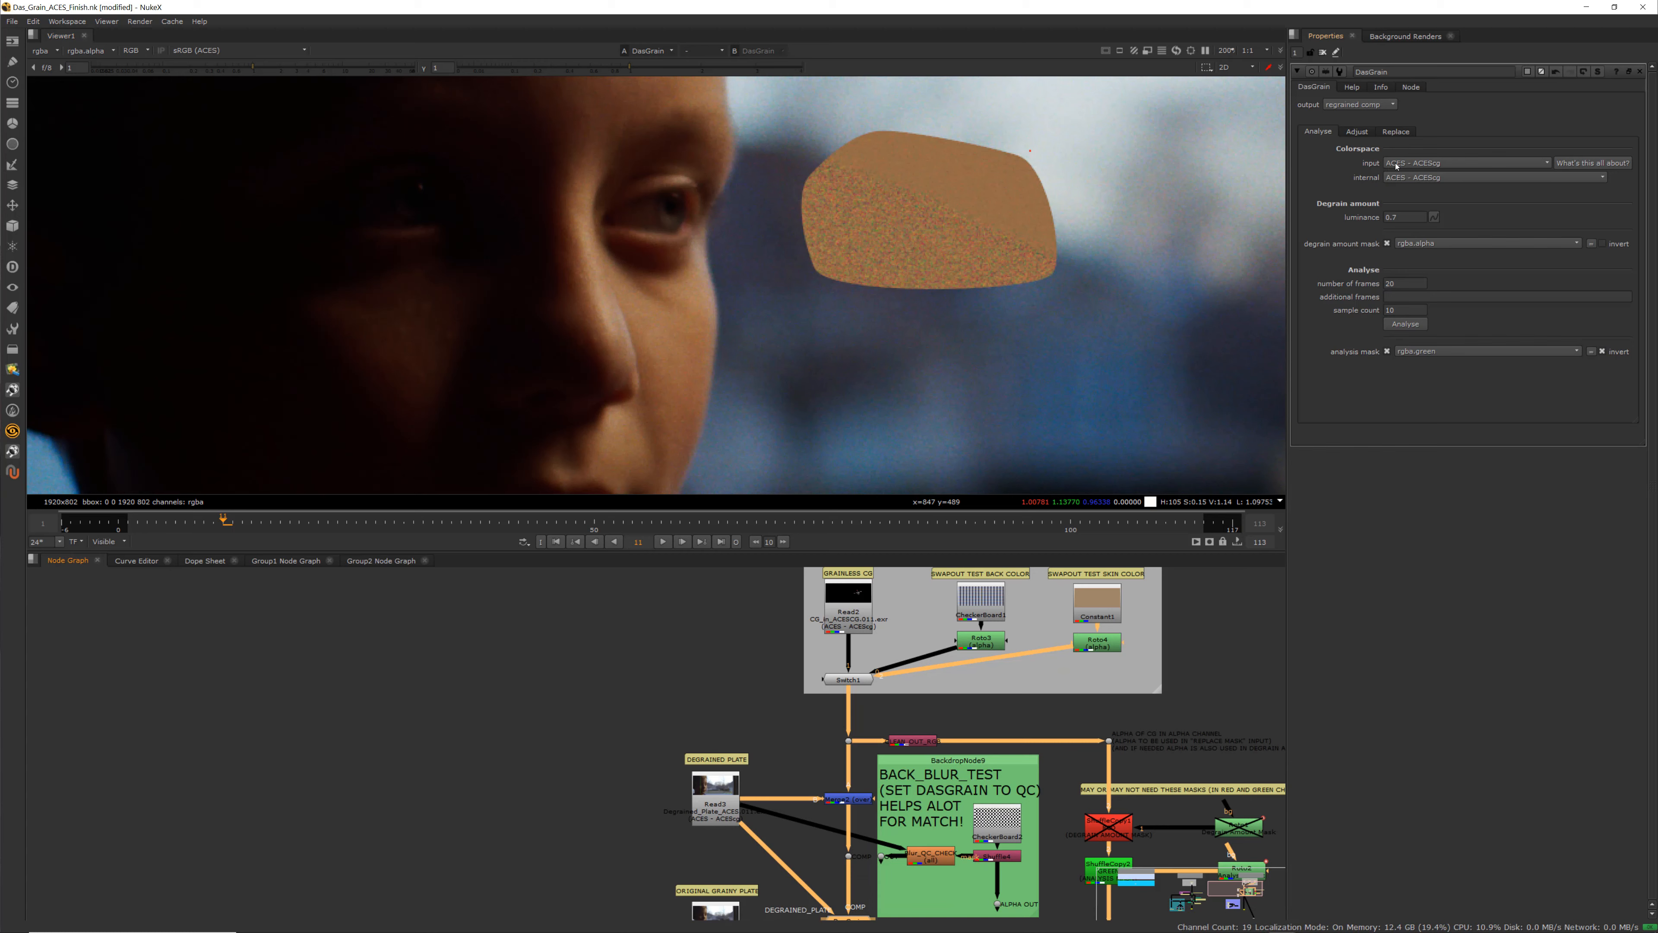
Review the DasGrain input and internal colorspace options and the Adjust tab's curves
{"action": "left_click", "coordinate": [1427, 166]}
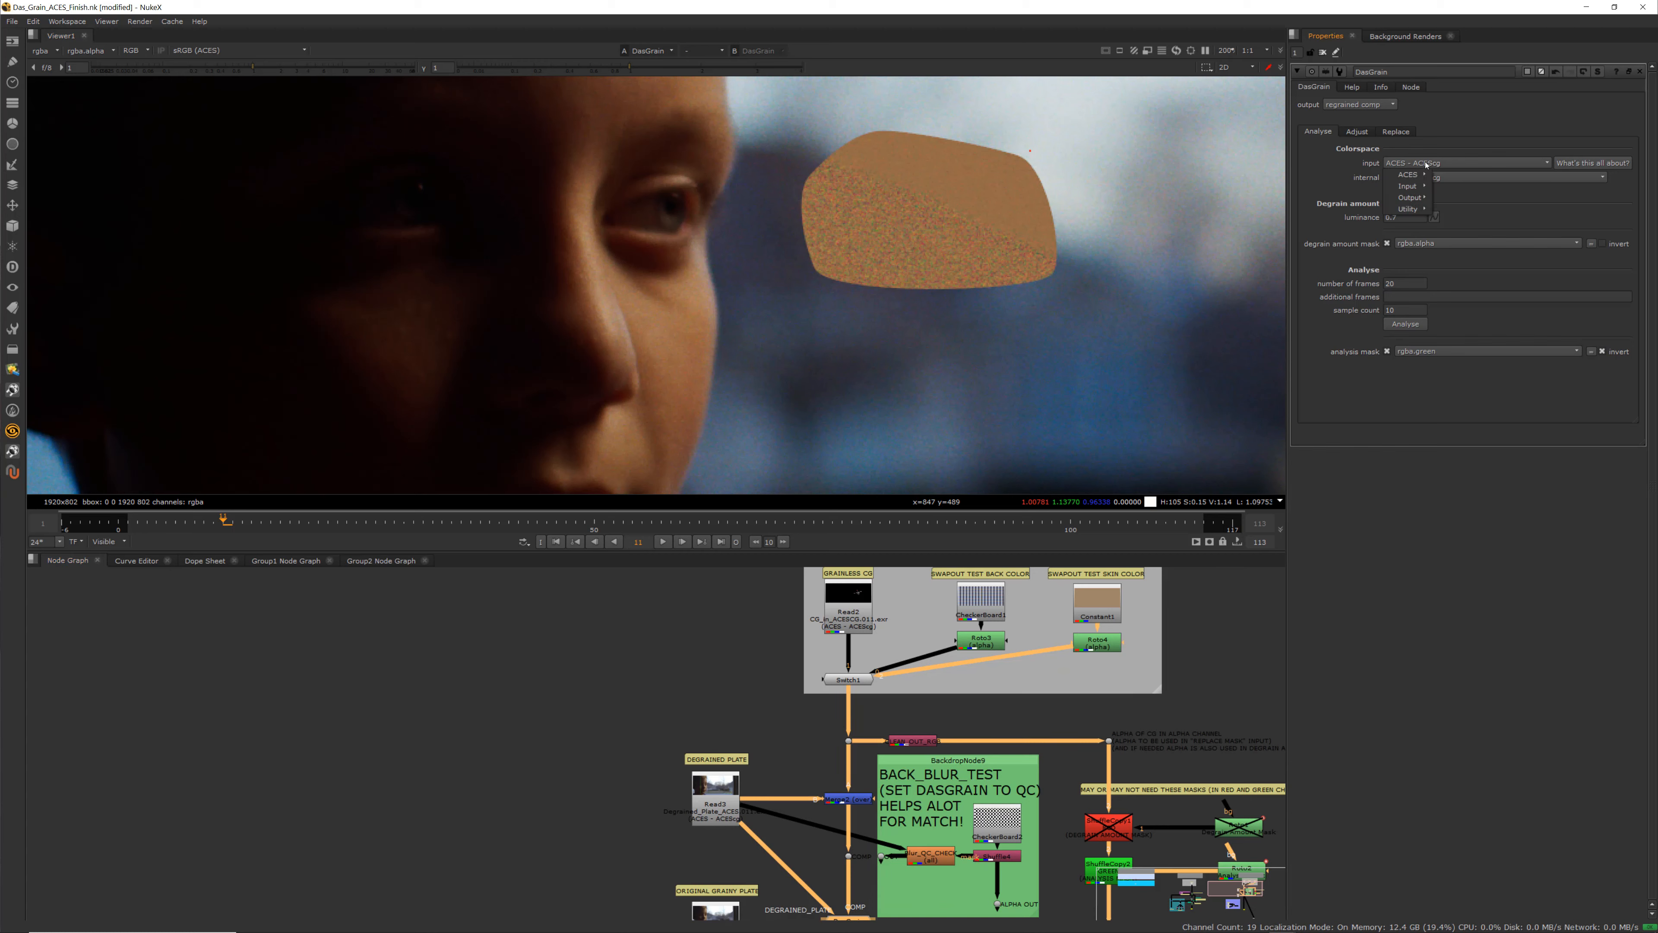
{"action": "left_click", "coordinate": [1345, 173]}
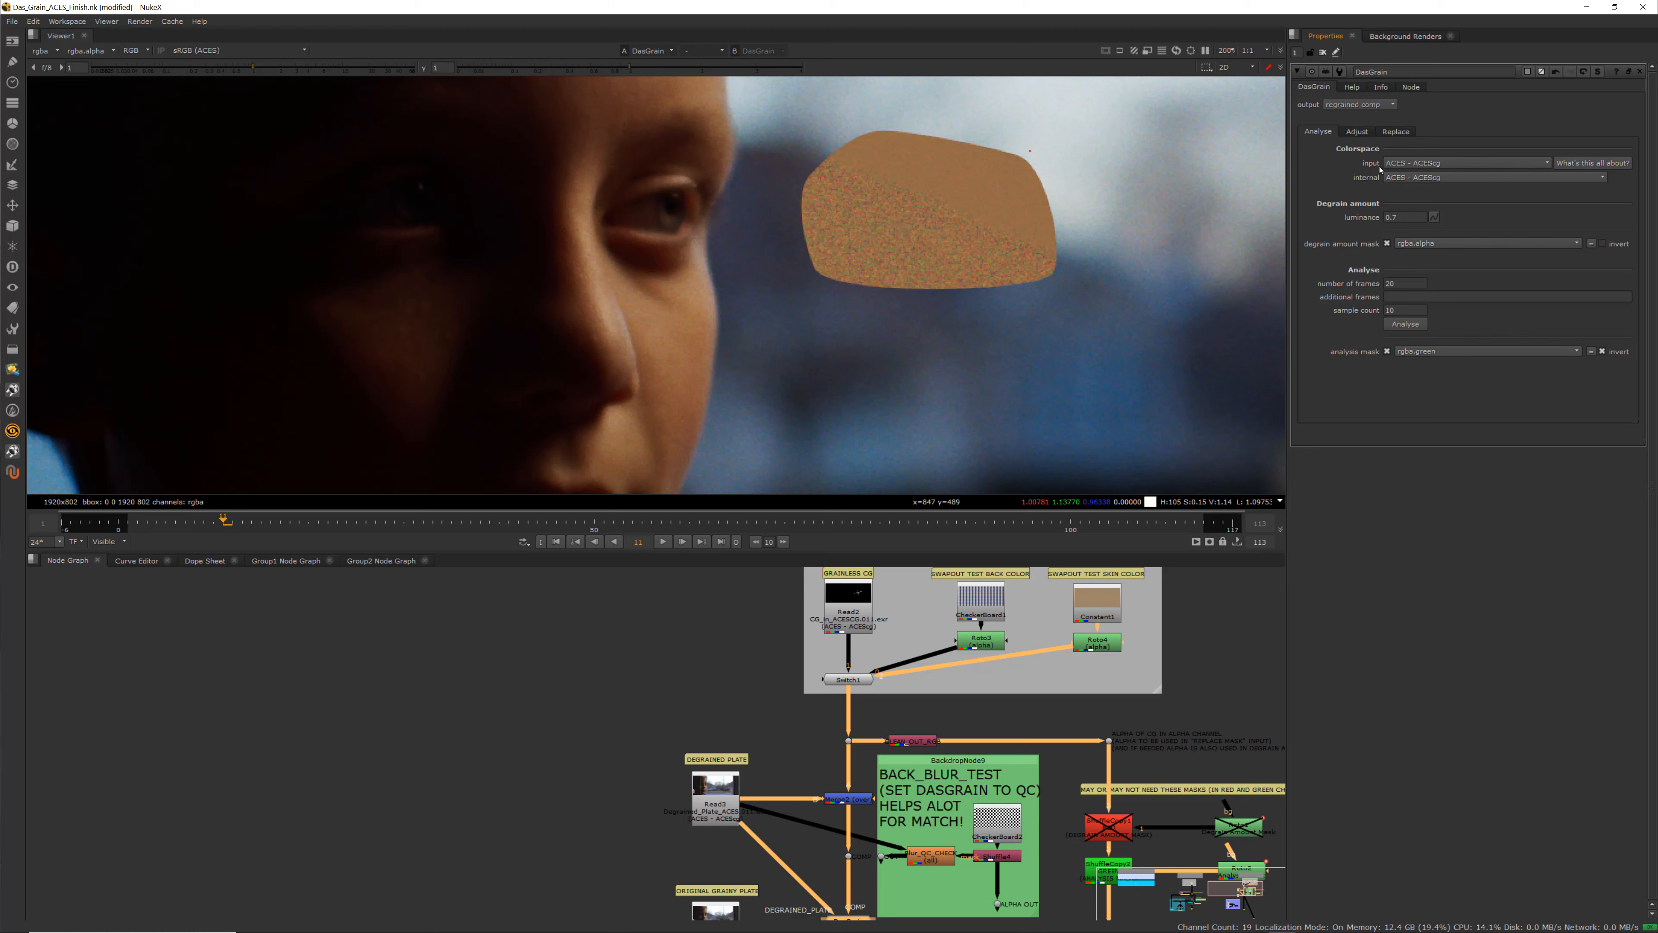
{"action": "left_click", "coordinate": [1421, 181]}
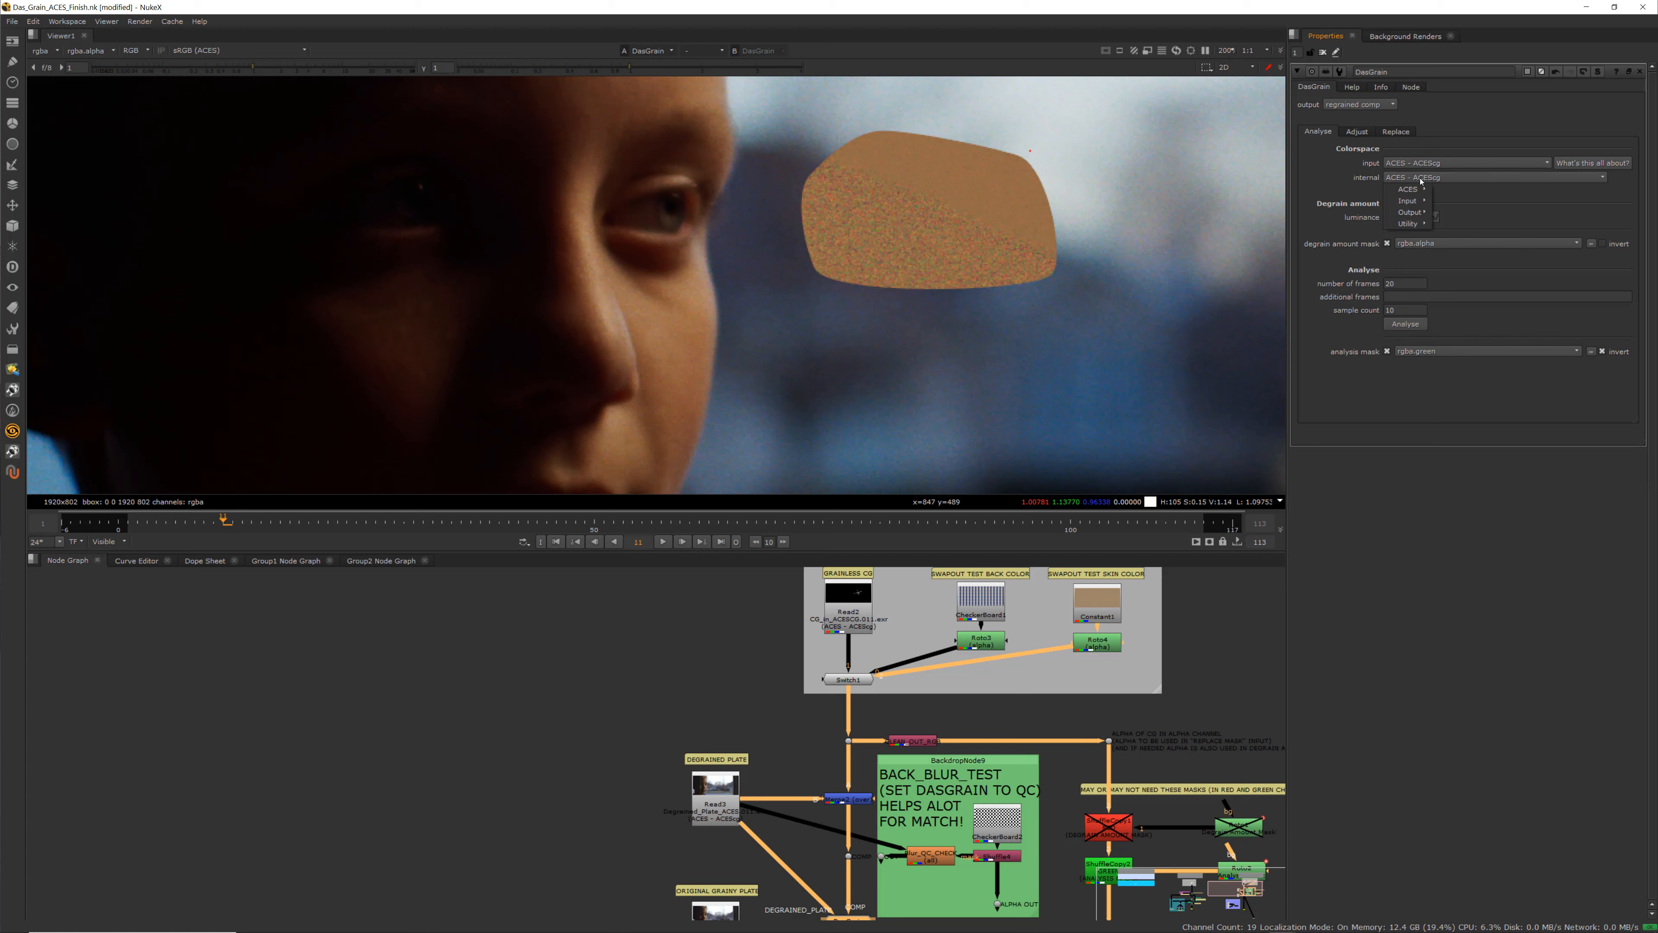
{"action": "mouse_move", "coordinate": [1422, 189]}
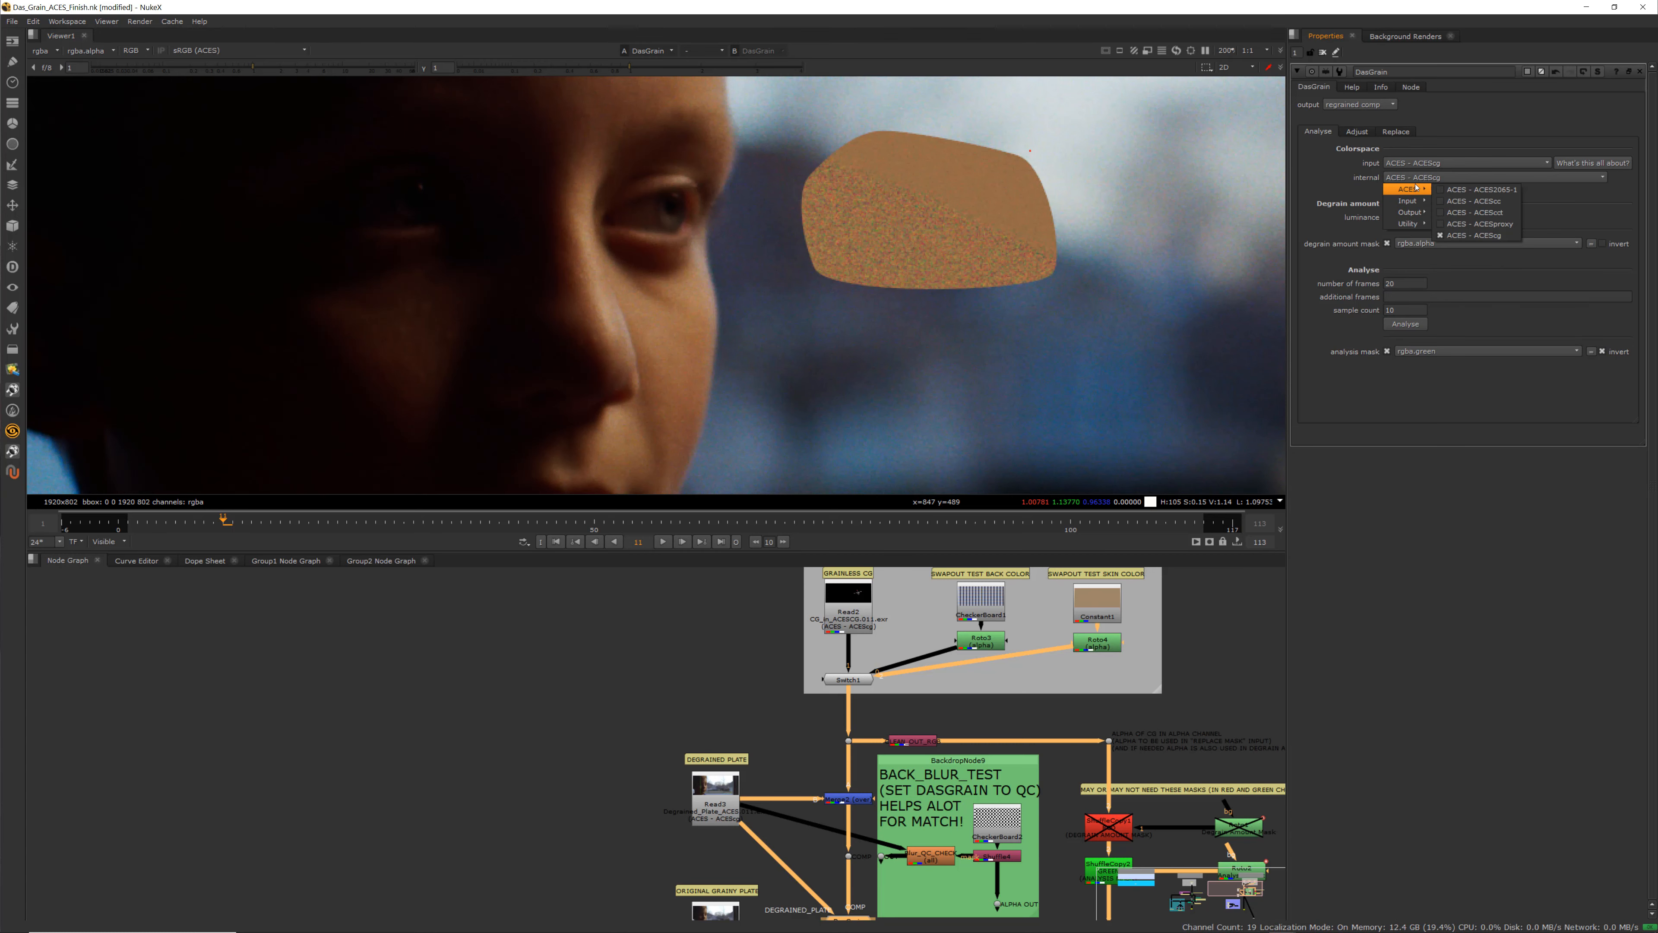
{"action": "left_click", "coordinate": [1336, 175]}
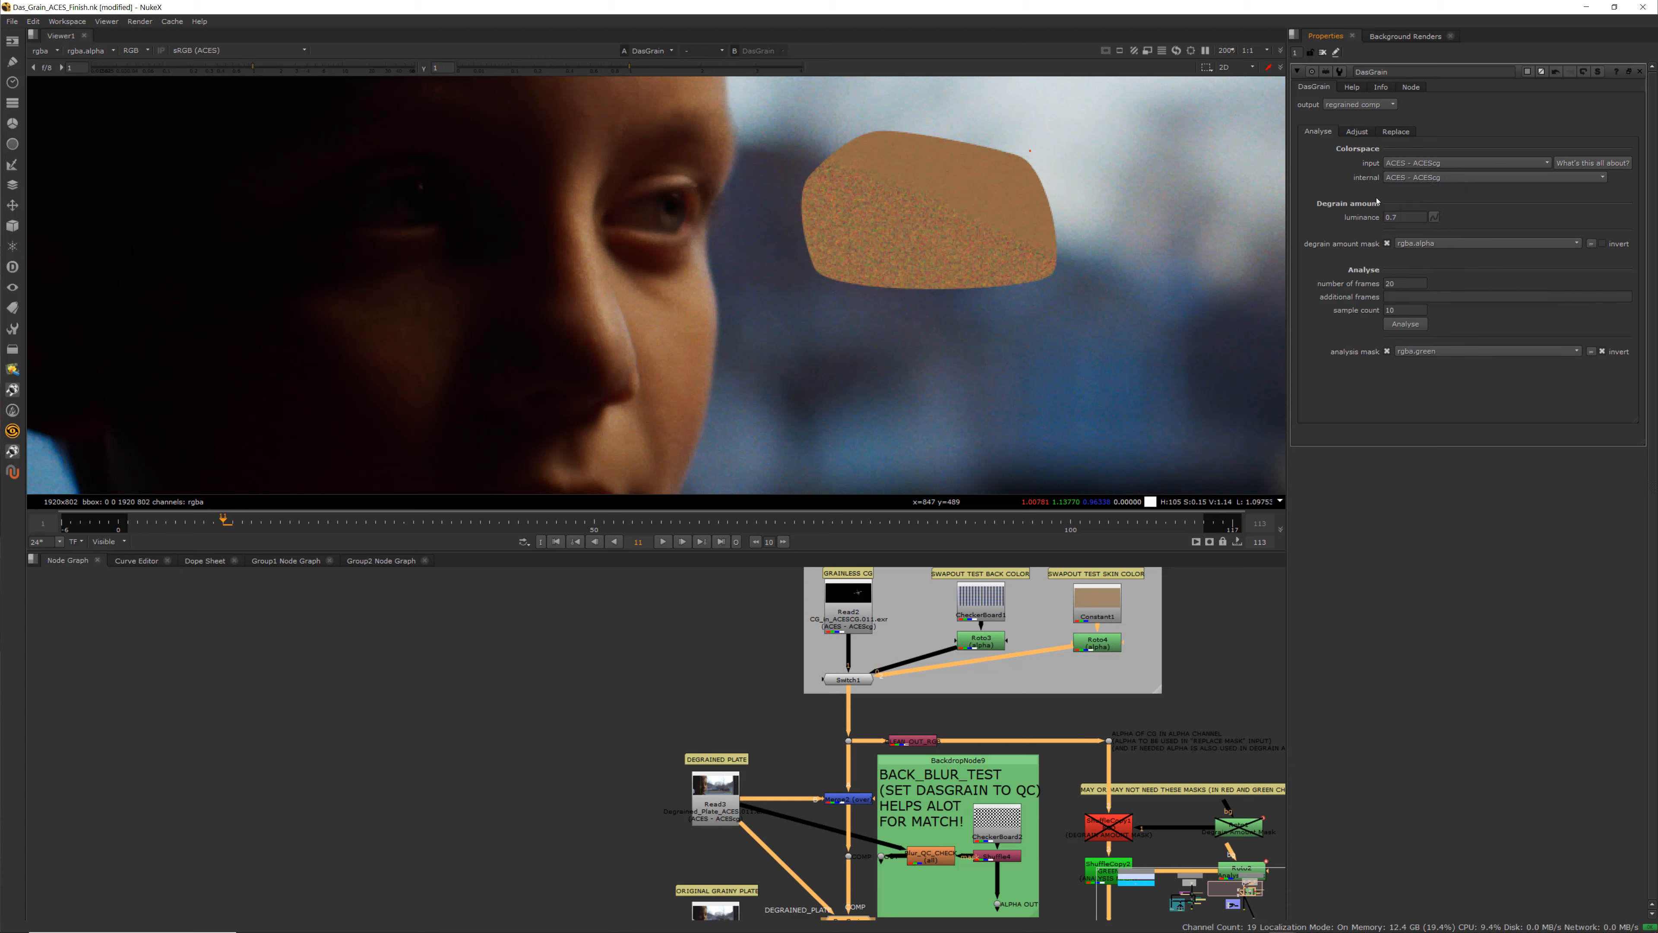
{"action": "left_click", "coordinate": [1357, 131]}
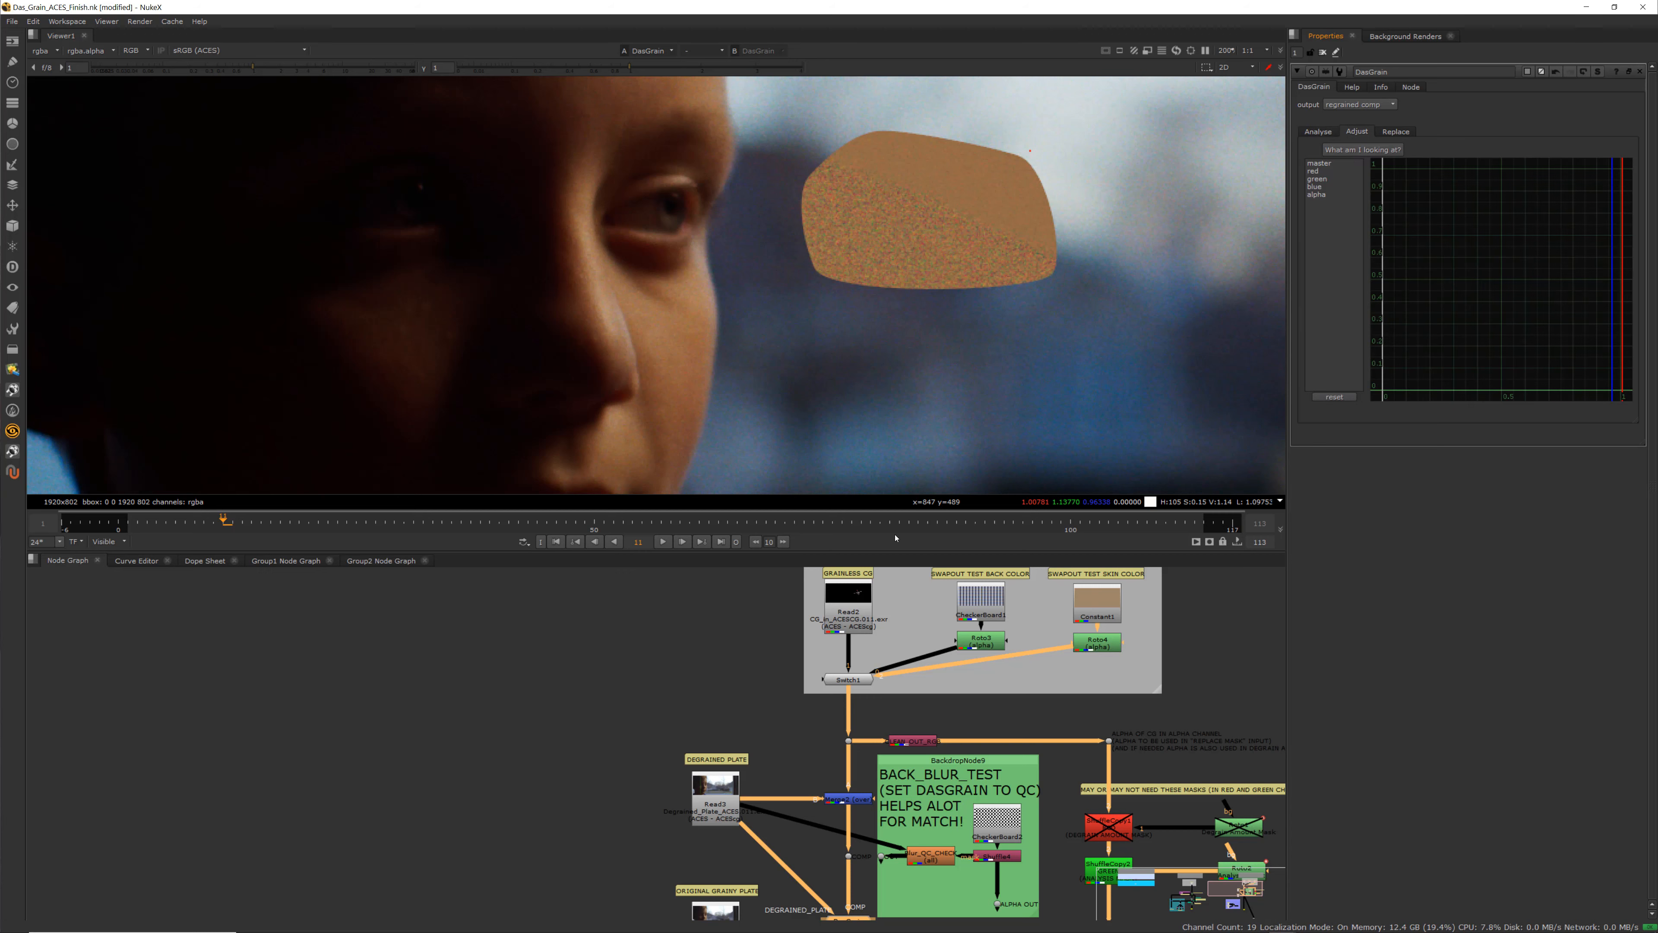
{"action": "left_click", "coordinate": [1332, 134]}
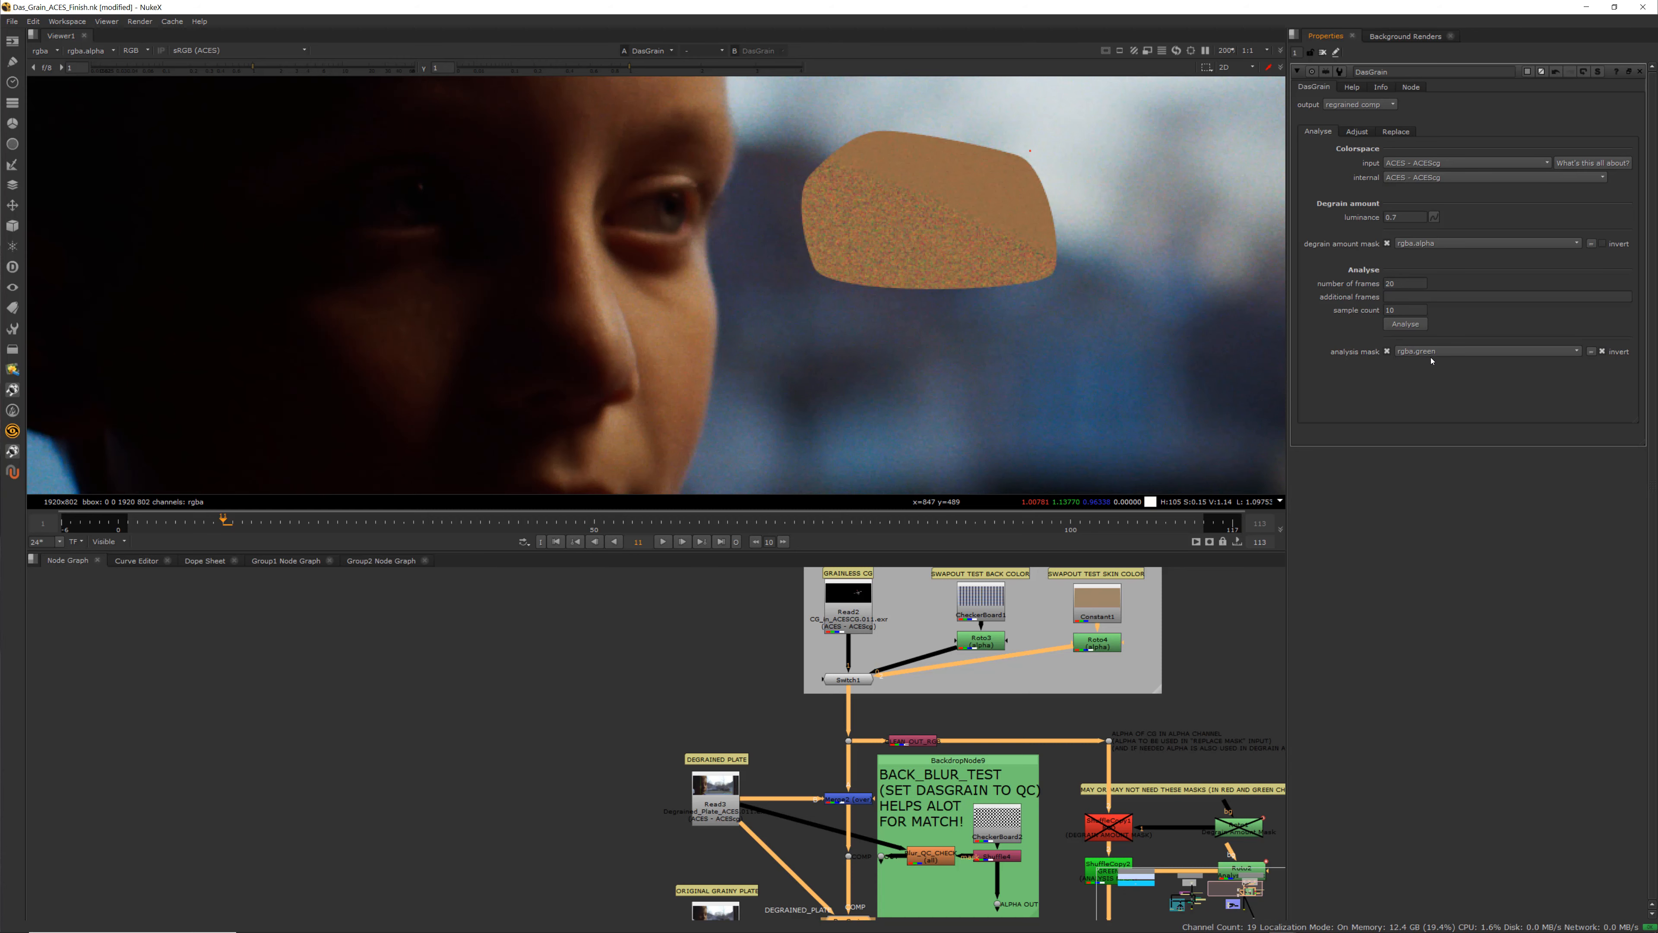
View the Dot feeding DasGrain's mask input and inspect its green channel
{"action": "middle_click_drag", "start_coordinate": [1119, 652], "coordinate": [1089, 500]}
{"action": "scroll", "coordinate": [983, 777], "scroll_direction": "up", "scroll_amount": 3}
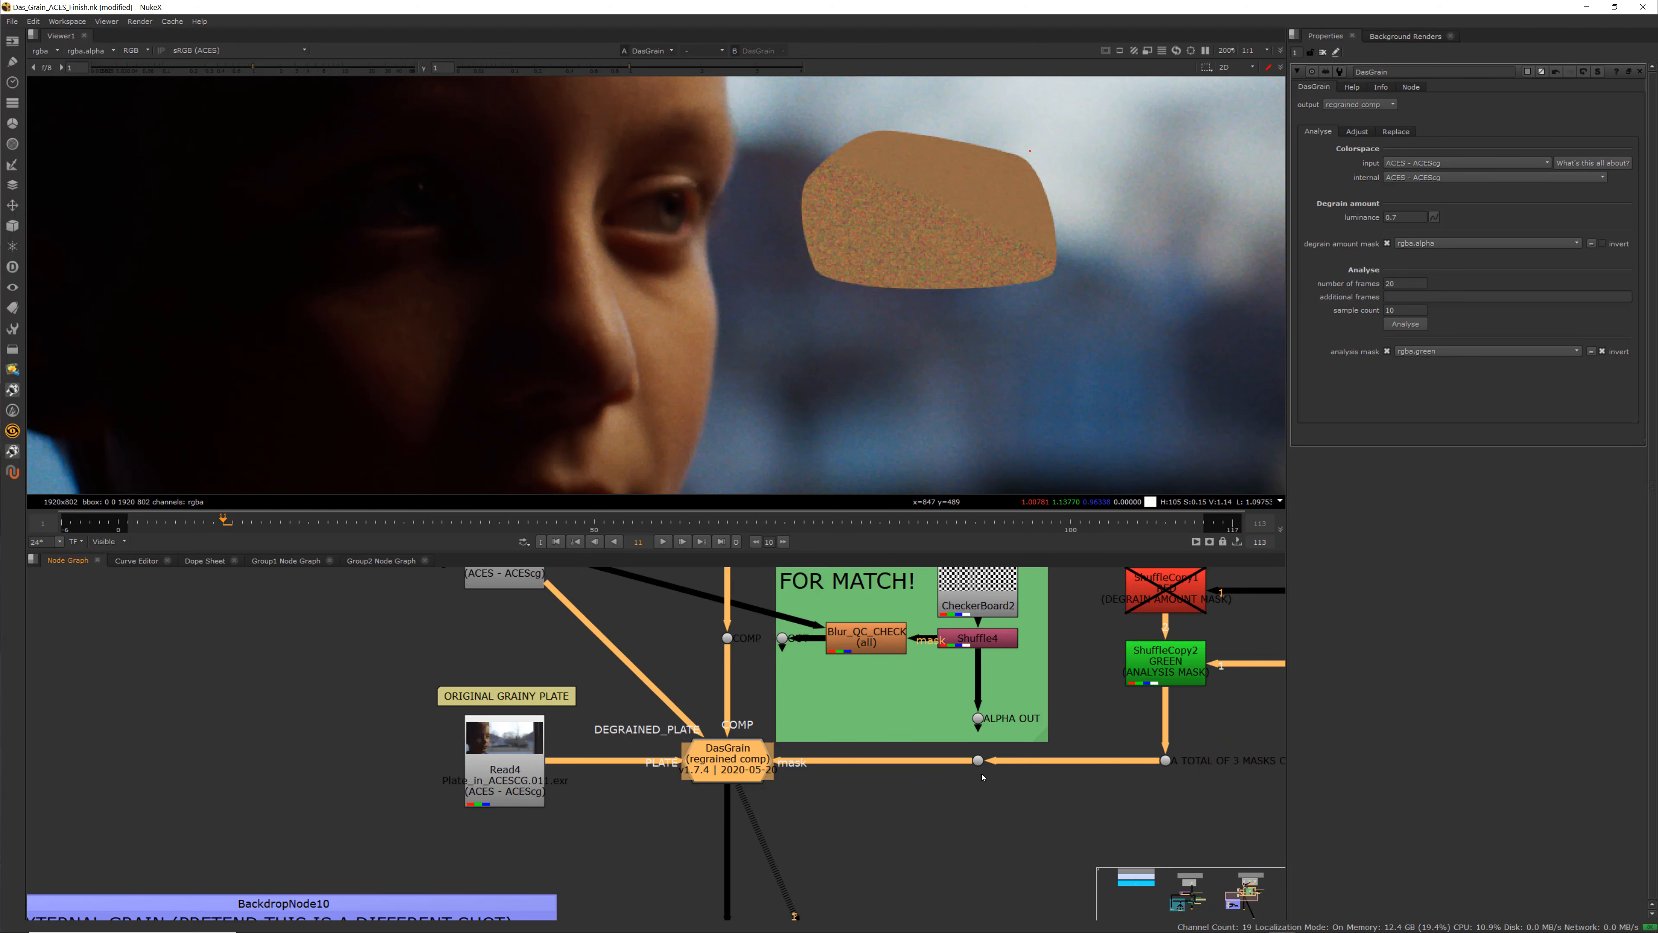
{"action": "left_click", "coordinate": [978, 761]}
{"action": "key", "text": "1"}
{"action": "scroll", "coordinate": [725, 368], "scroll_direction": "down", "scroll_amount": 3}
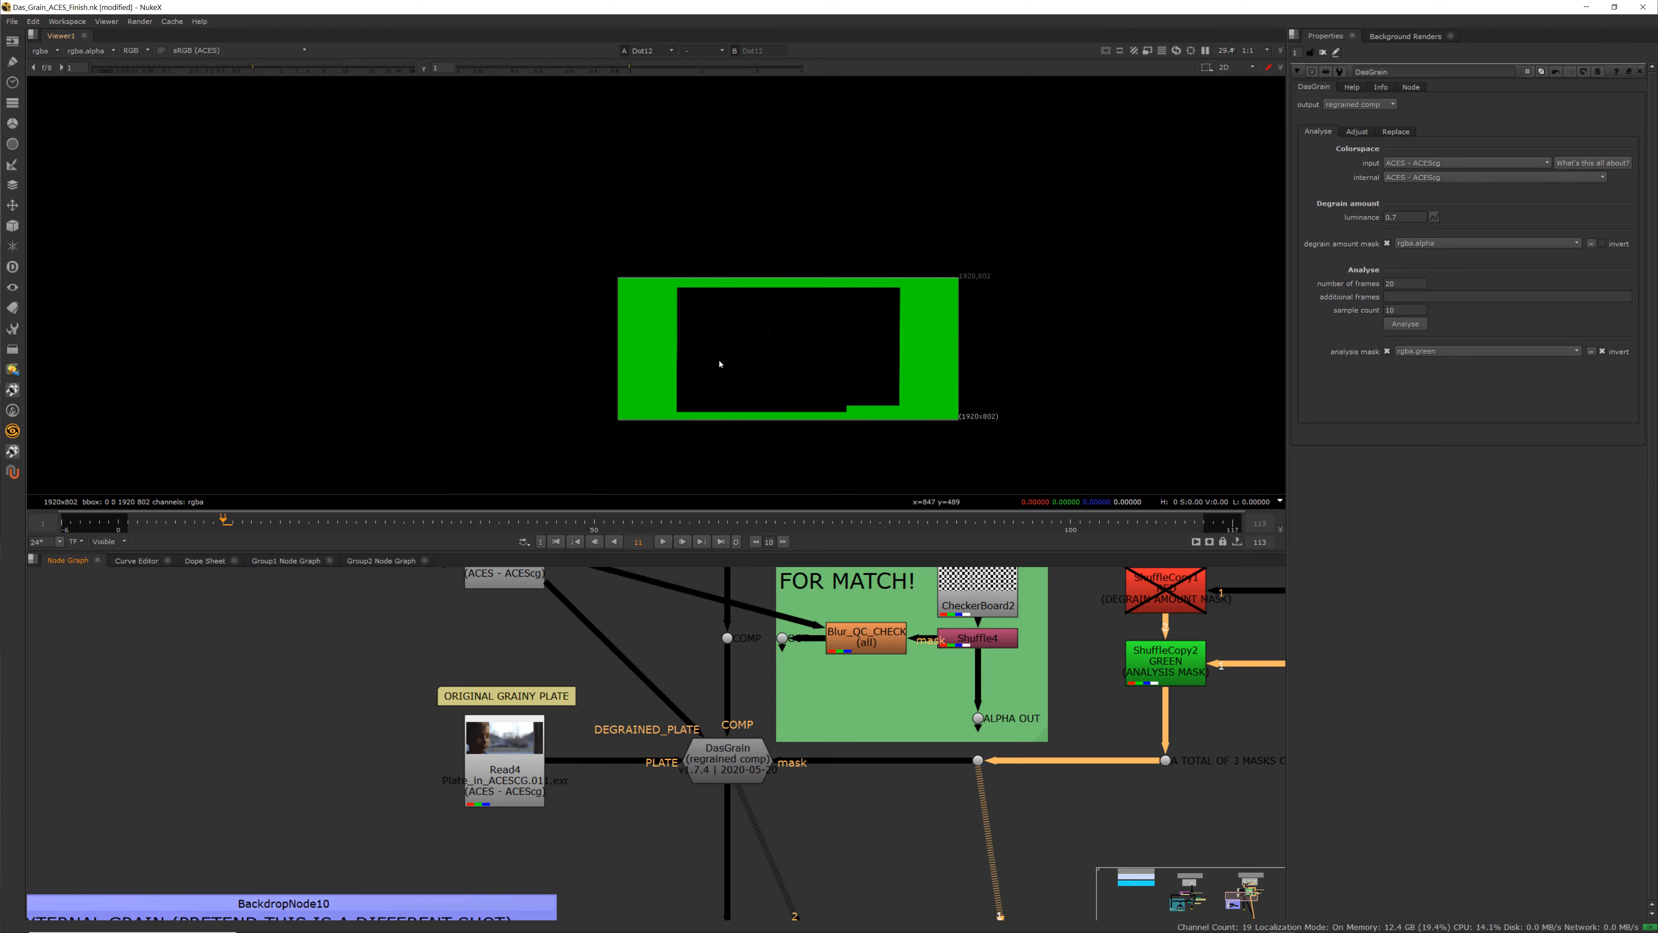
{"action": "scroll", "coordinate": [619, 362], "scroll_direction": "up", "scroll_amount": 2}
{"action": "key", "text": "g"}
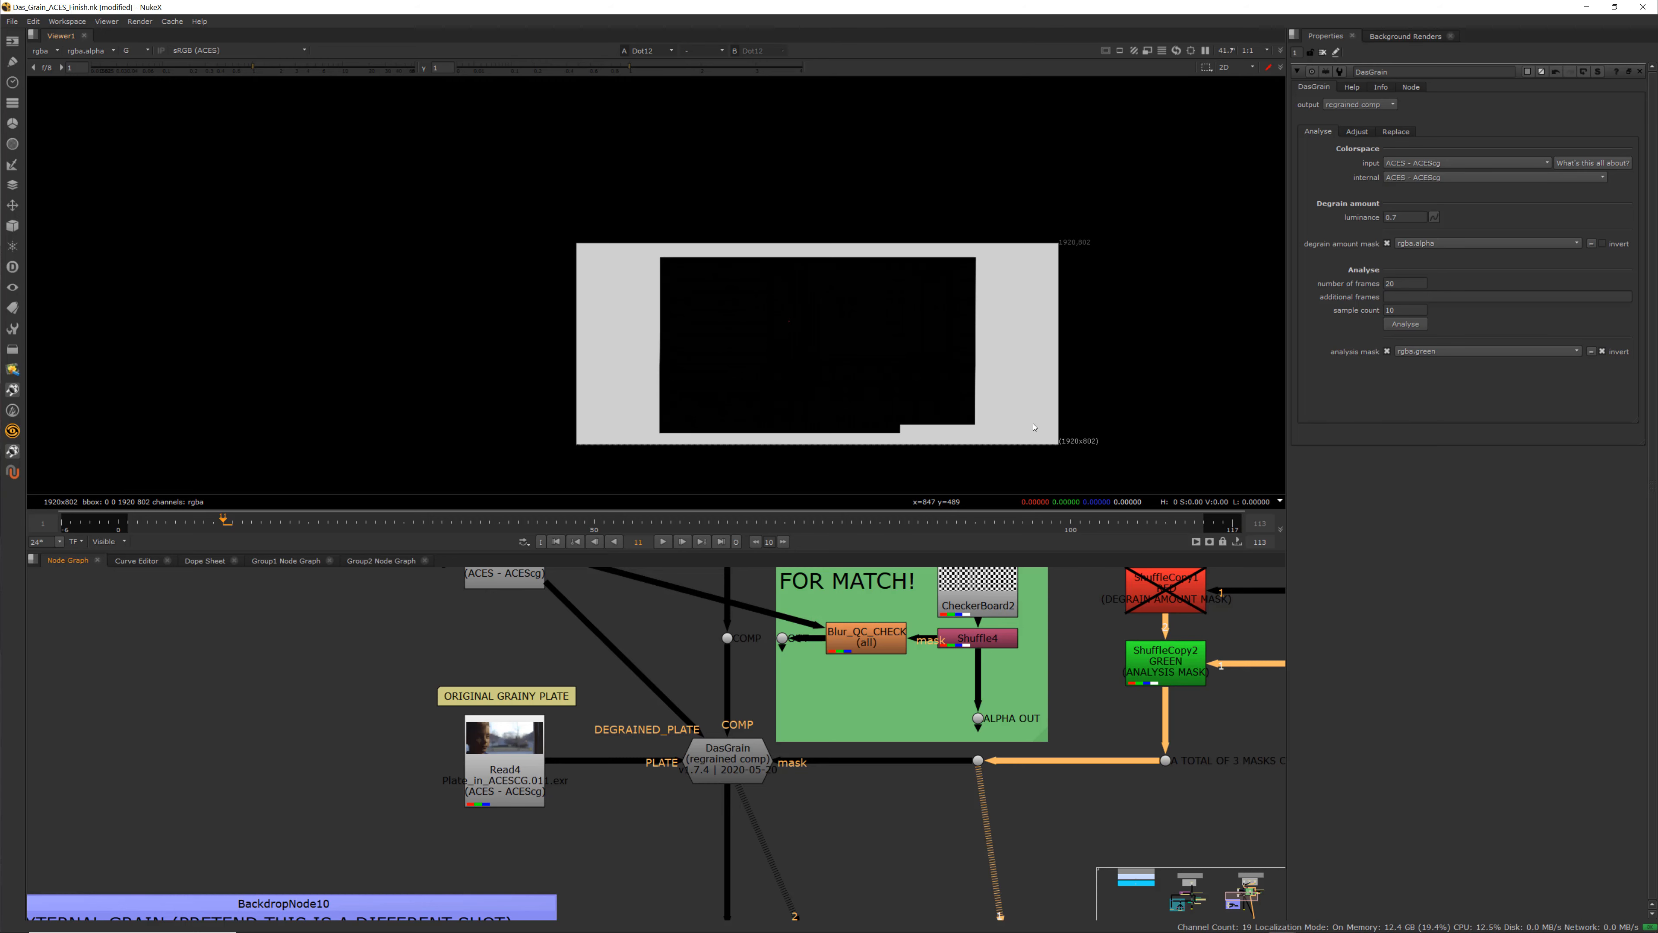
Select the DasGrain node and view its output in the viewer with all RGBA channels
{"action": "scroll", "coordinate": [823, 708], "scroll_direction": "up", "scroll_amount": 2}
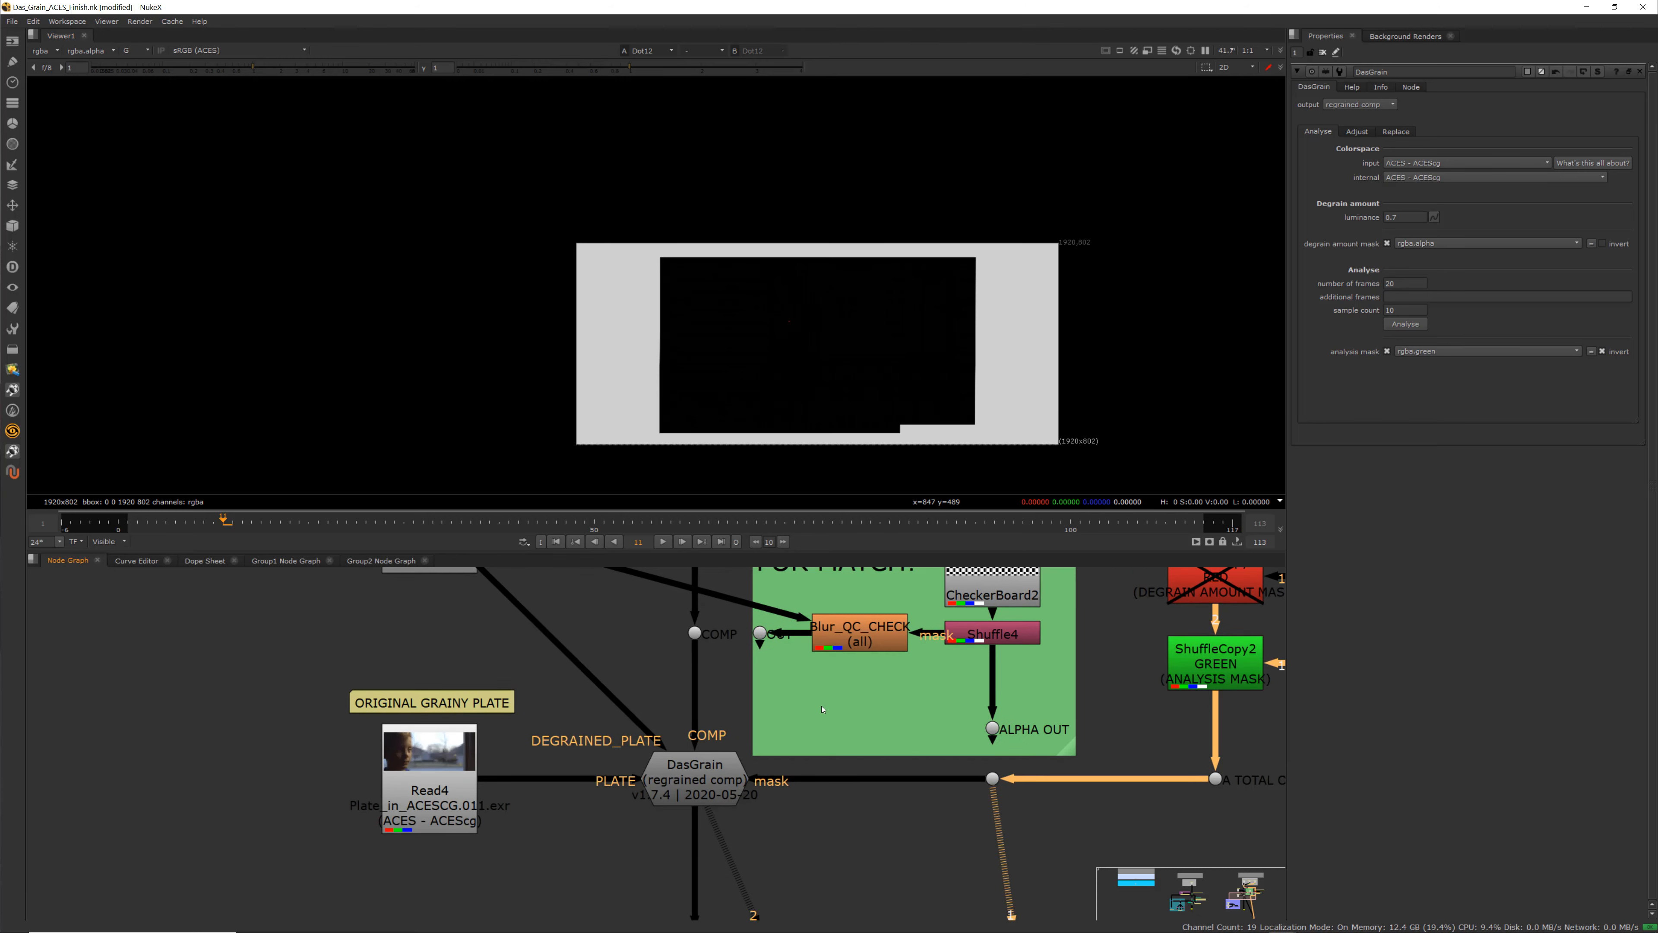
{"action": "middle_click_drag", "start_coordinate": [823, 710], "coordinate": [848, 715]}
{"action": "left_click", "coordinate": [721, 784]}
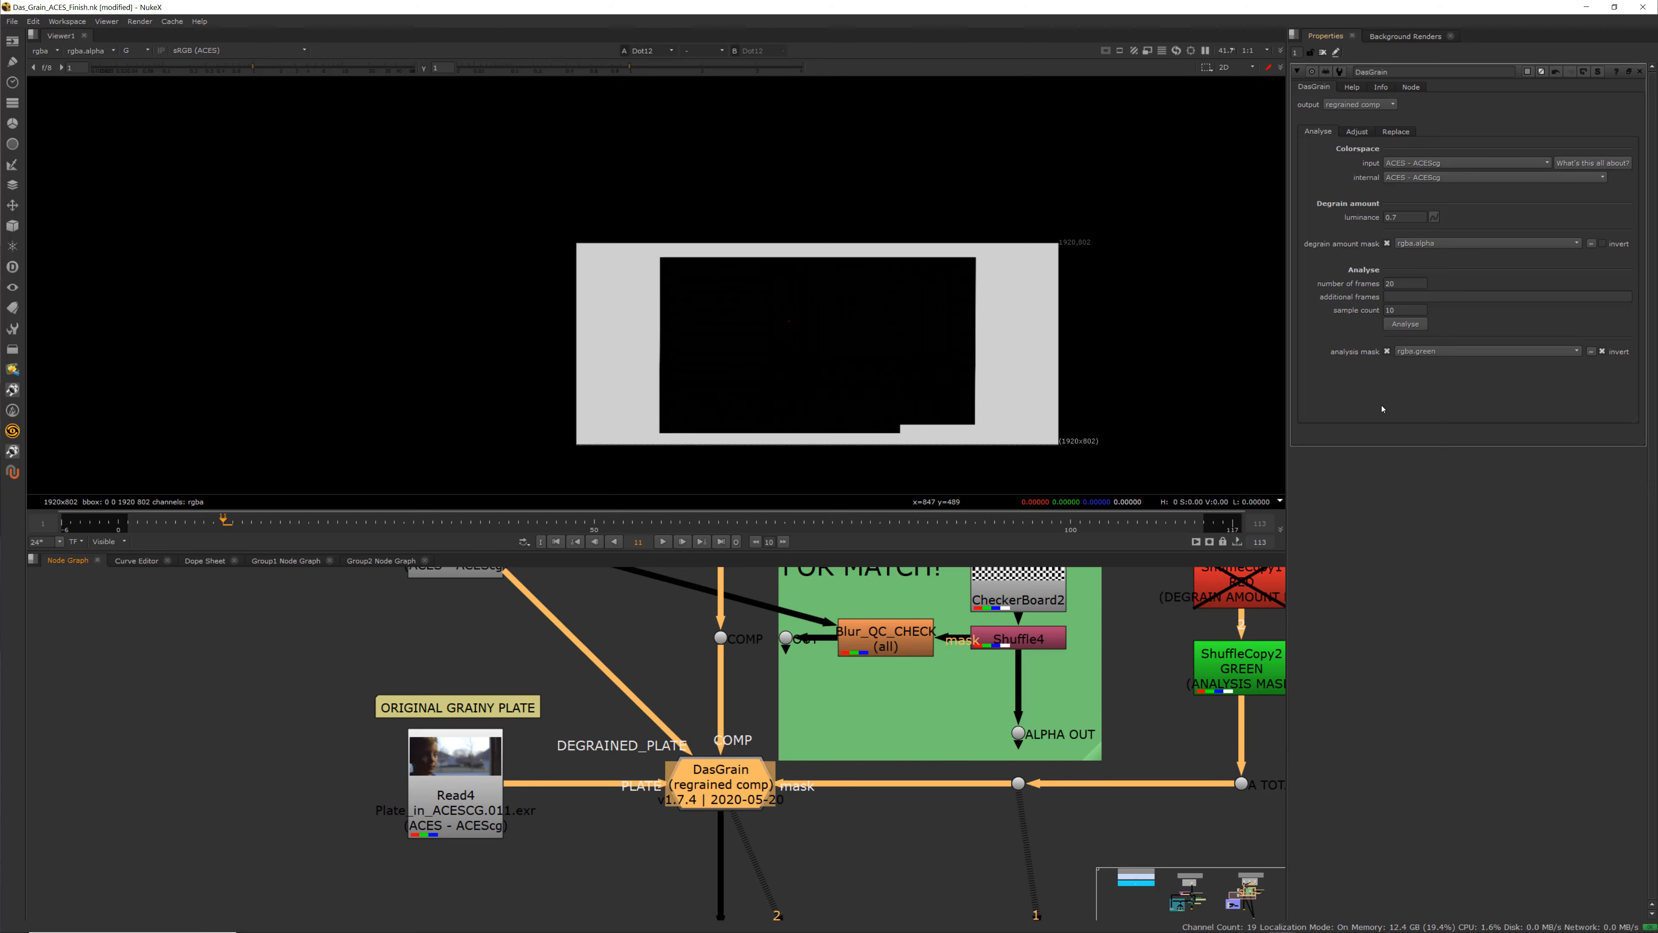
{"action": "key", "text": "1"}
{"action": "key", "text": "a"}
{"action": "key", "text": "a"}
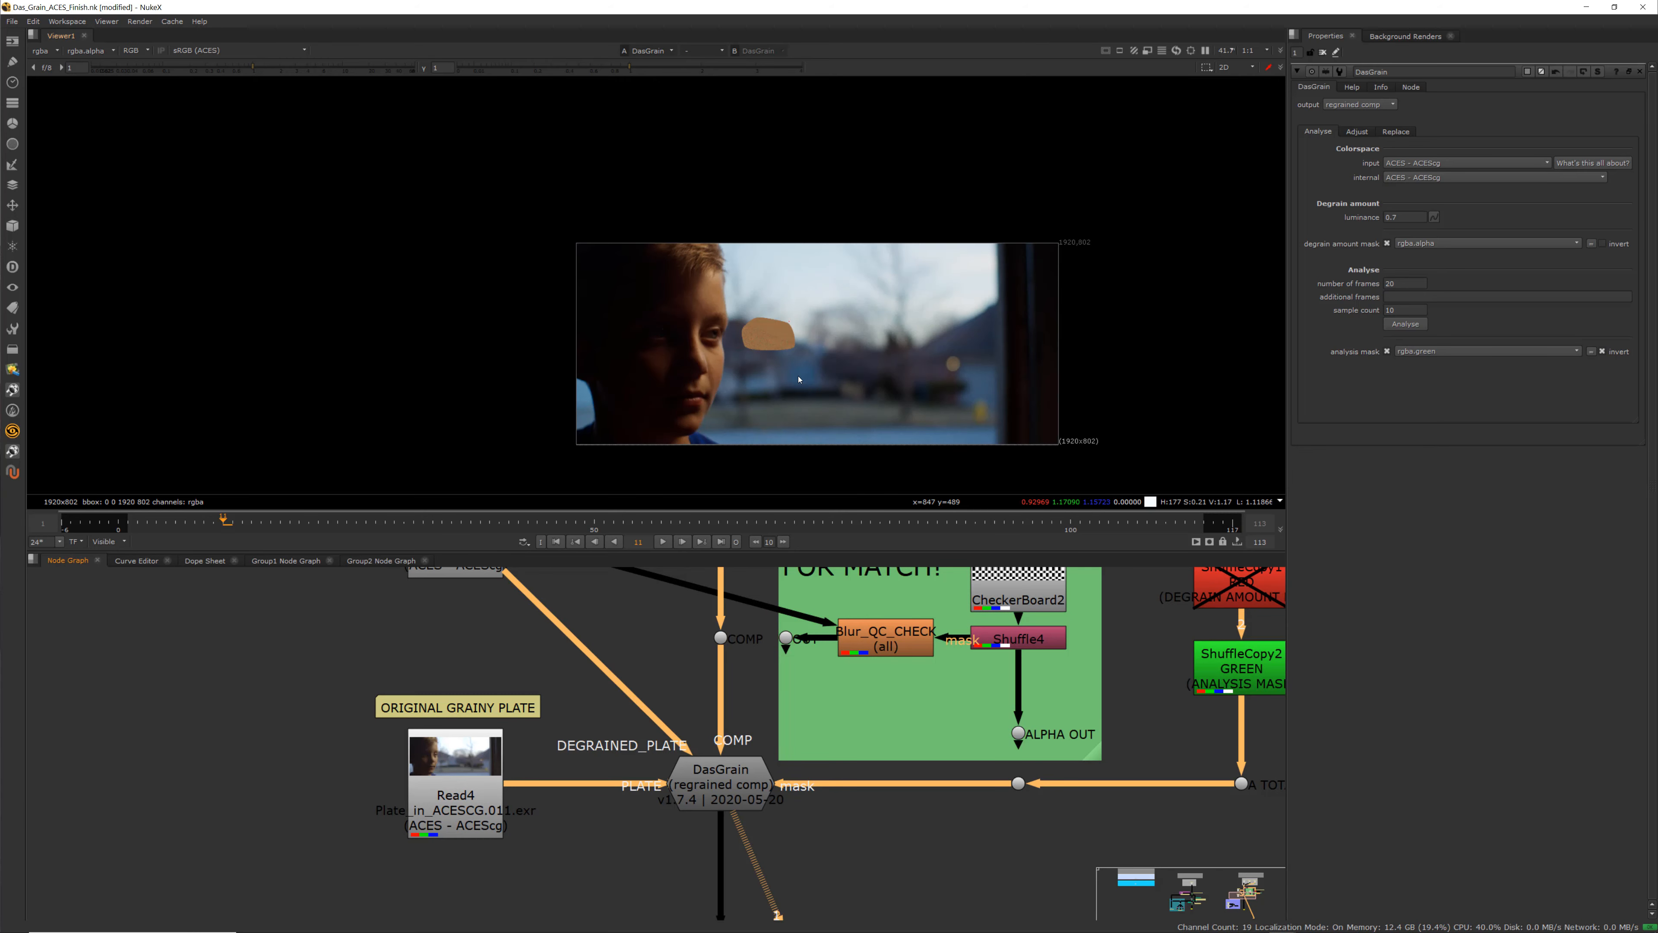
Run DasGrain's grain analysis on the plate
{"action": "left_click", "coordinate": [1407, 325]}
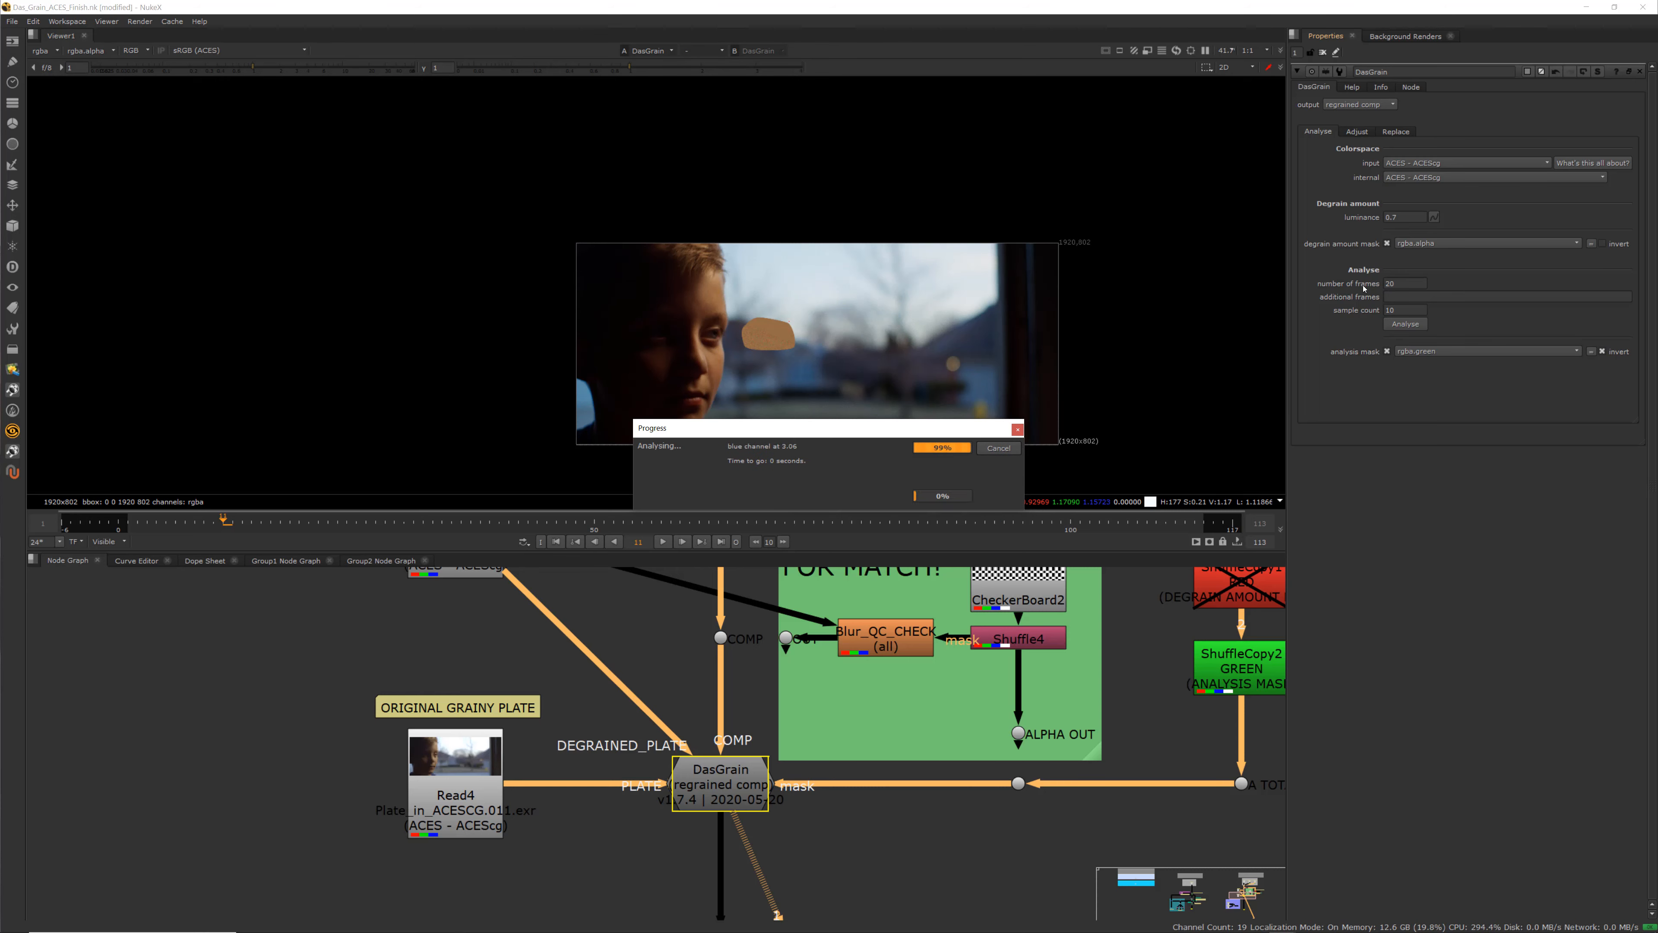
{"action": "left_click", "coordinate": [829, 486]}
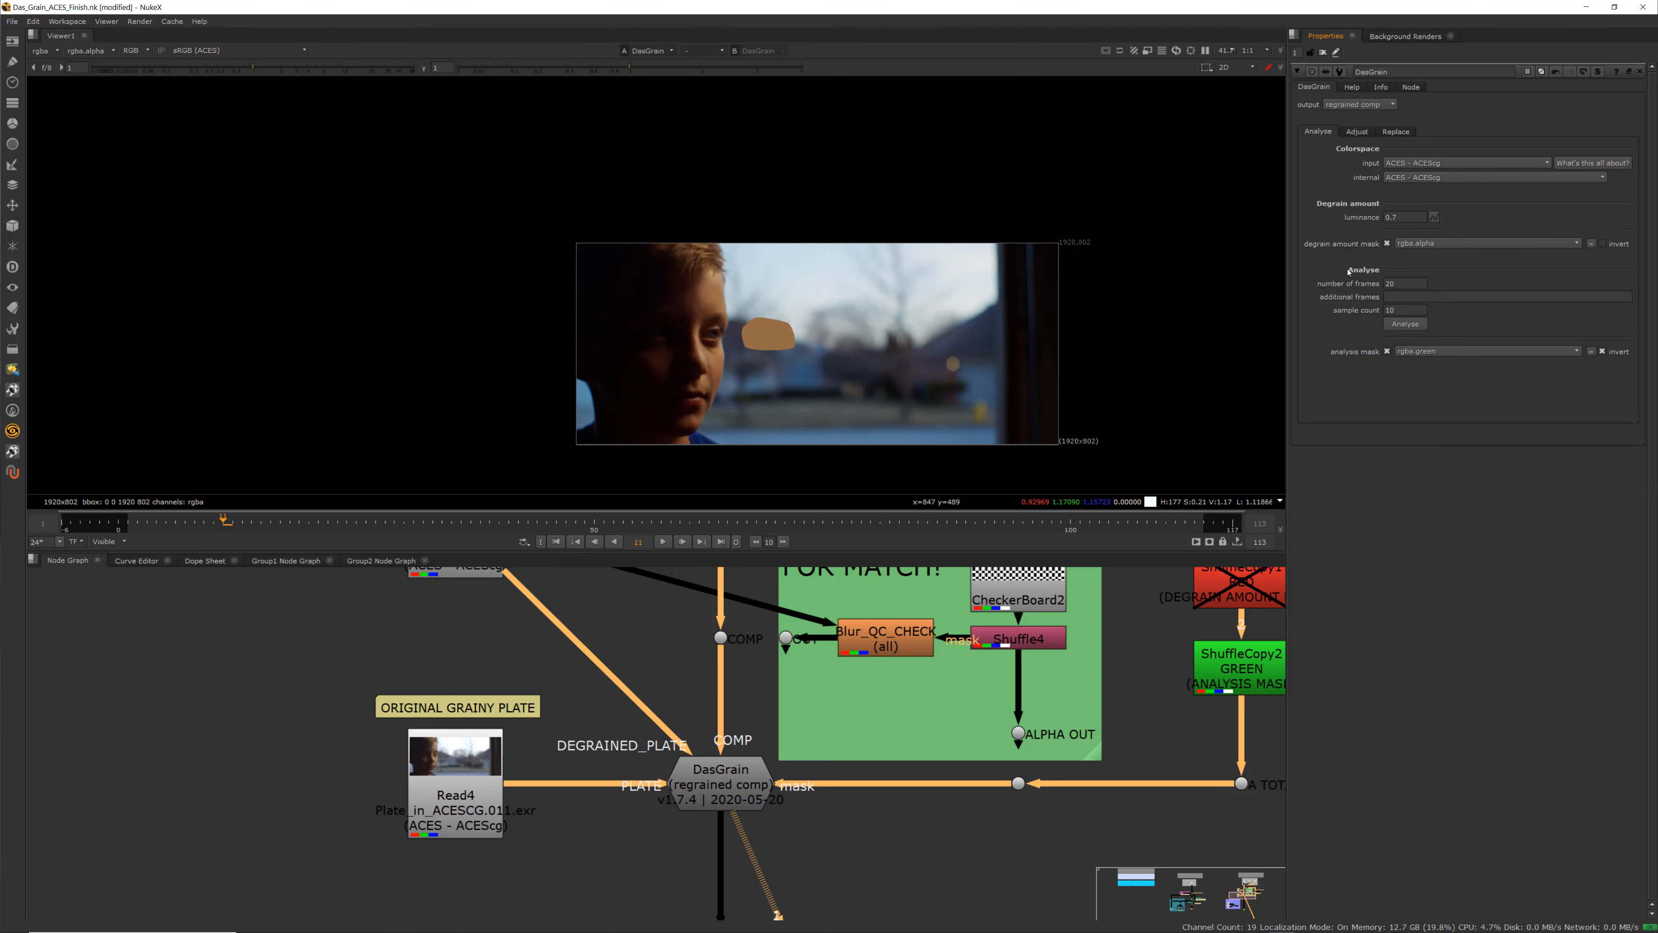
Open DasGrain's Adjust tab and frame the analysed red, green and blue grain curves together
{"action": "left_click", "coordinate": [1356, 132]}
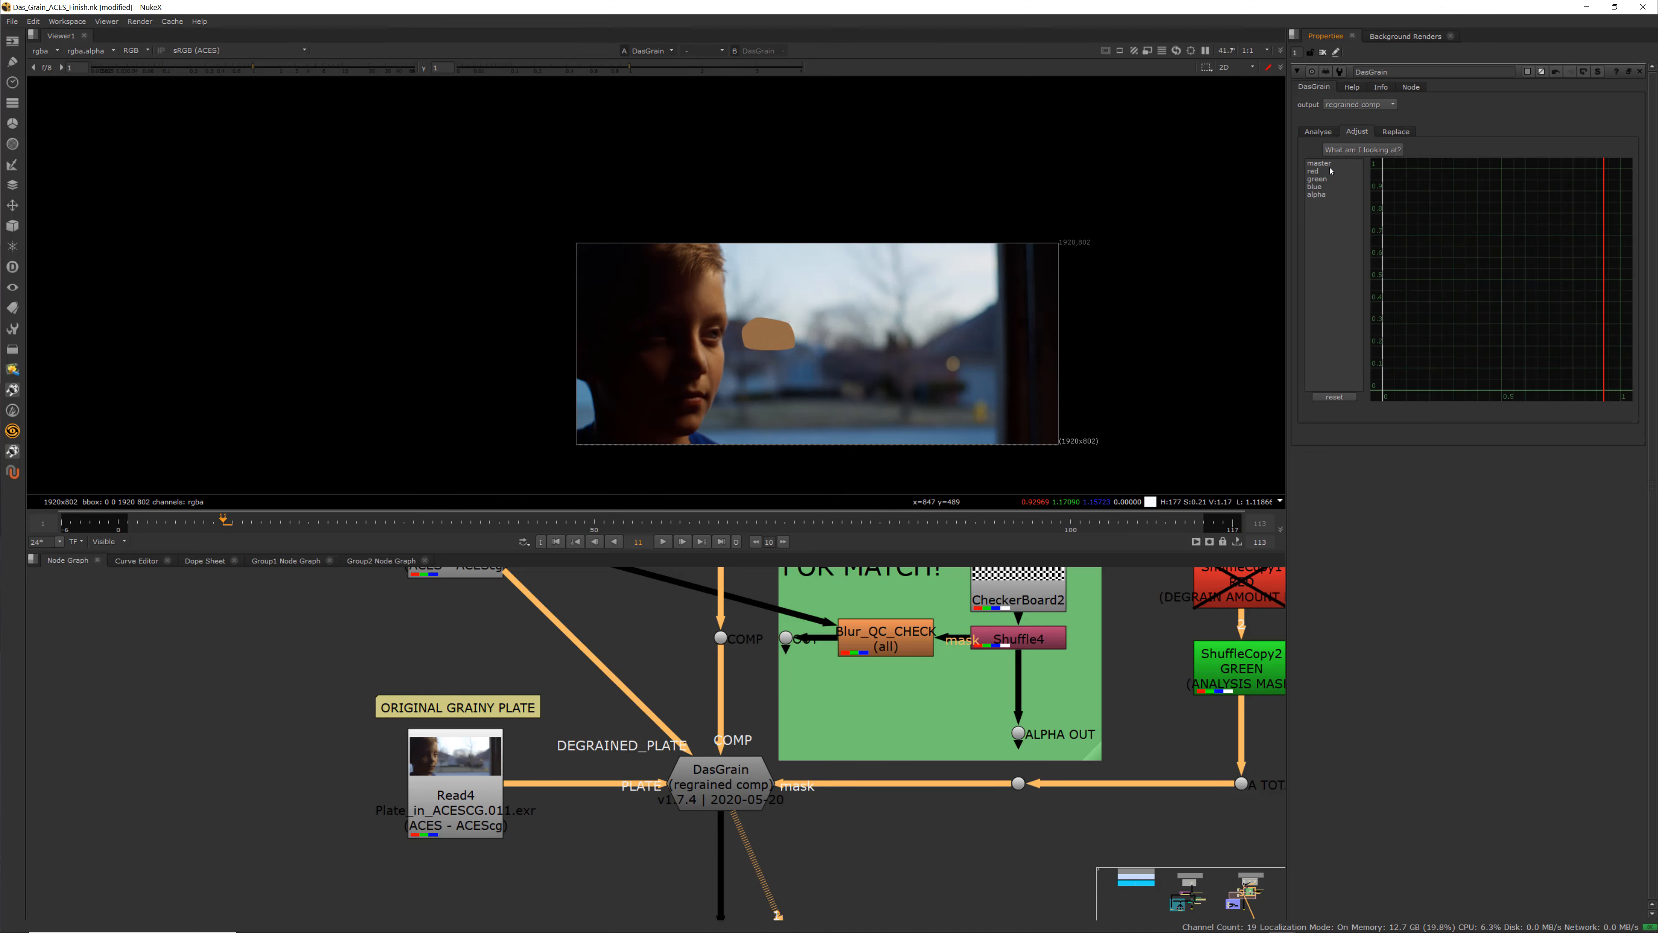
{"action": "left_click_drag", "start_coordinate": [1320, 172], "coordinate": [1319, 187]}
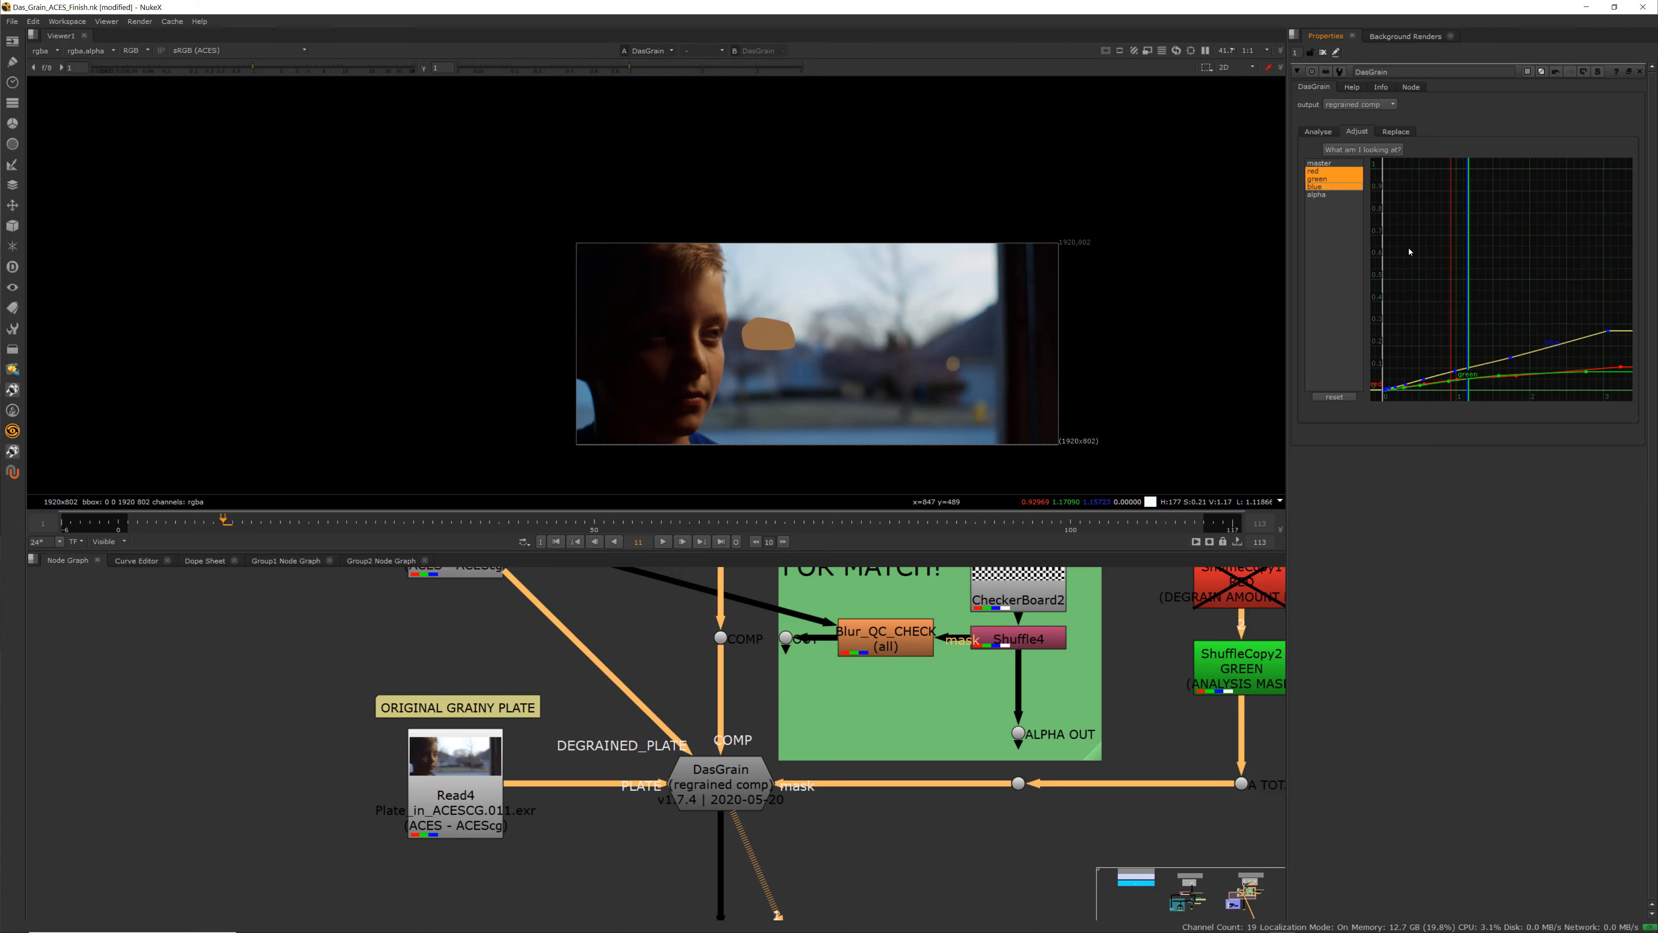
{"action": "key", "text": "f"}
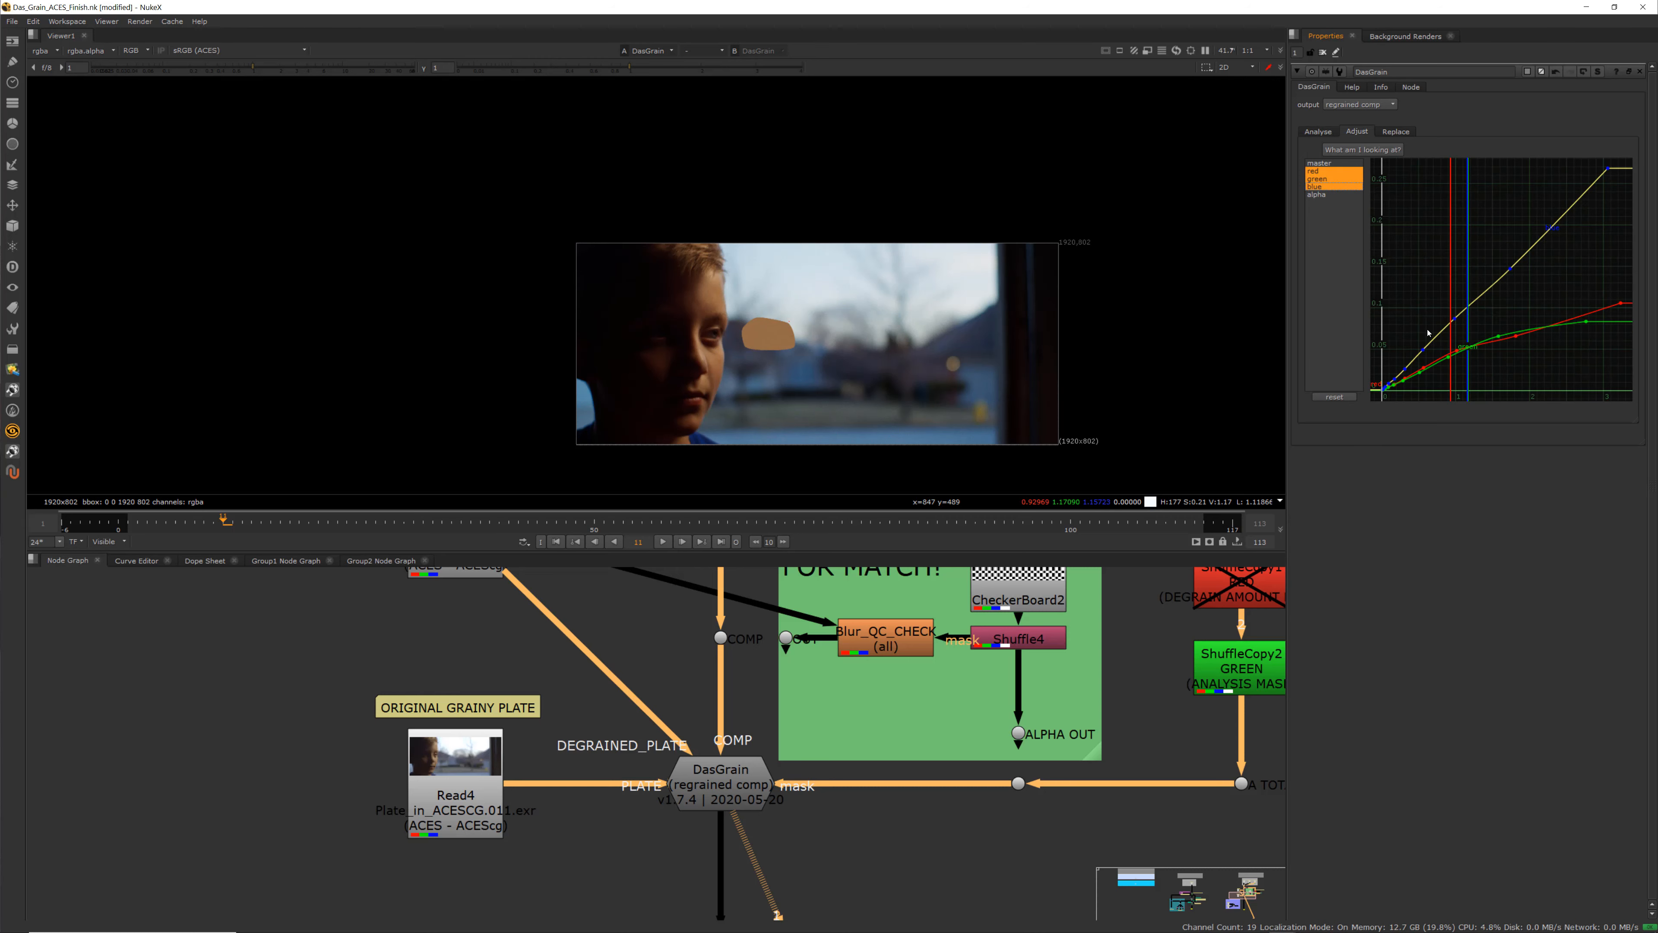
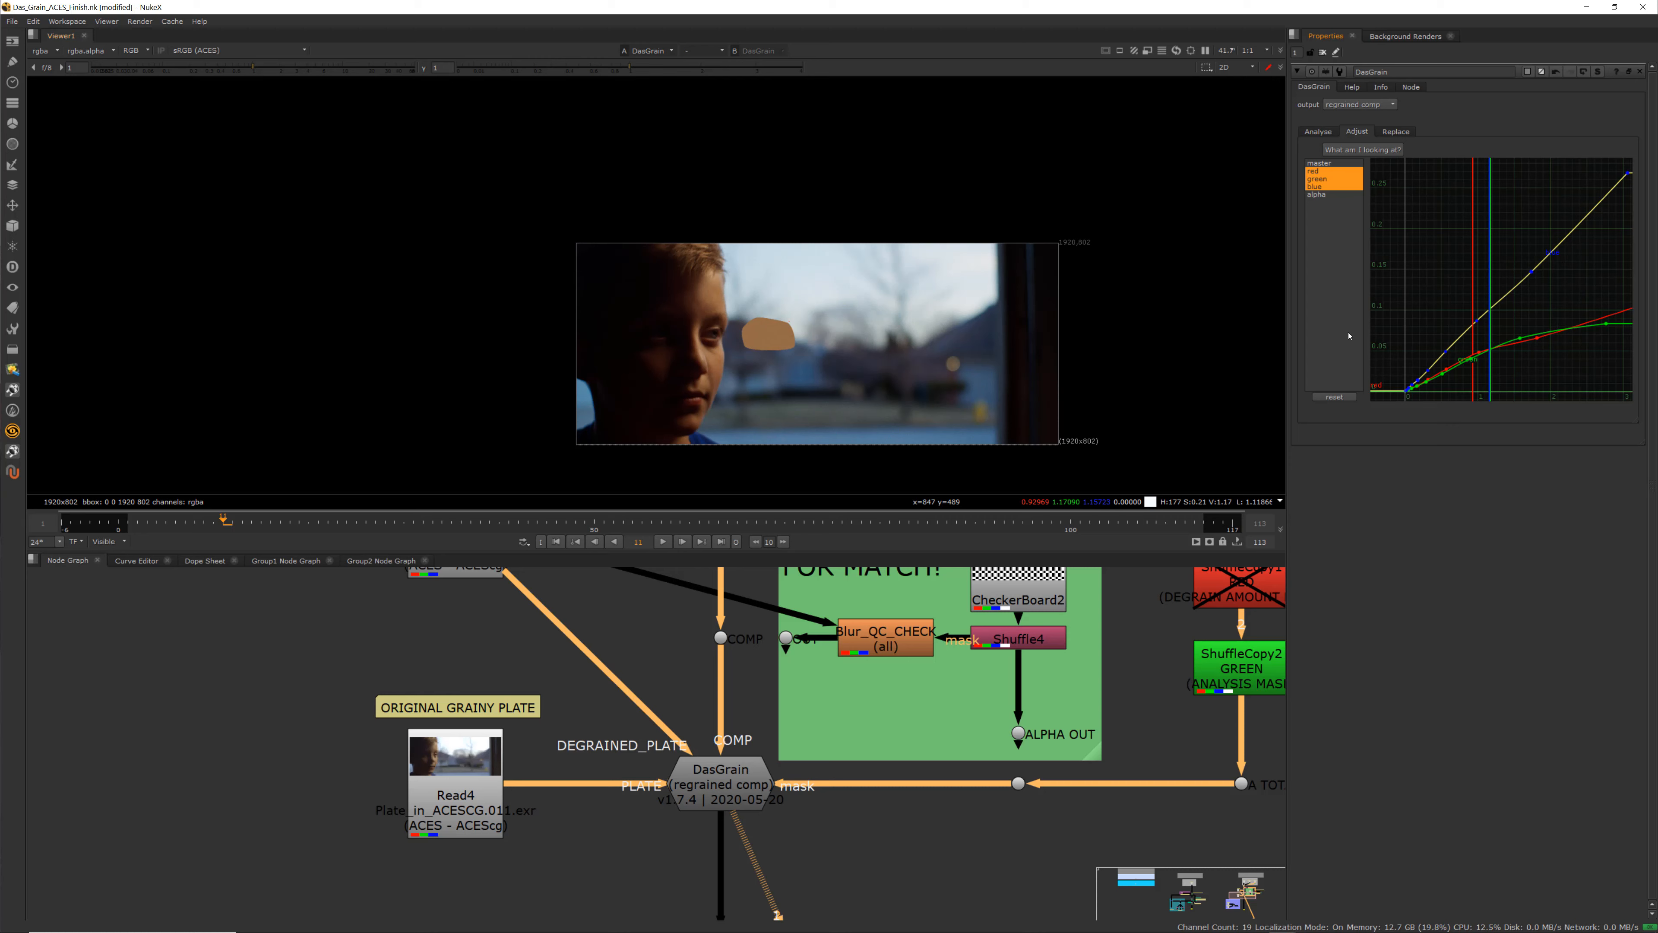
Zoom the curve editor in and out to examine the analysed red, green and blue grain curves
{"action": "scroll", "coordinate": [1443, 367], "scroll_direction": "up", "scroll_amount": 4}
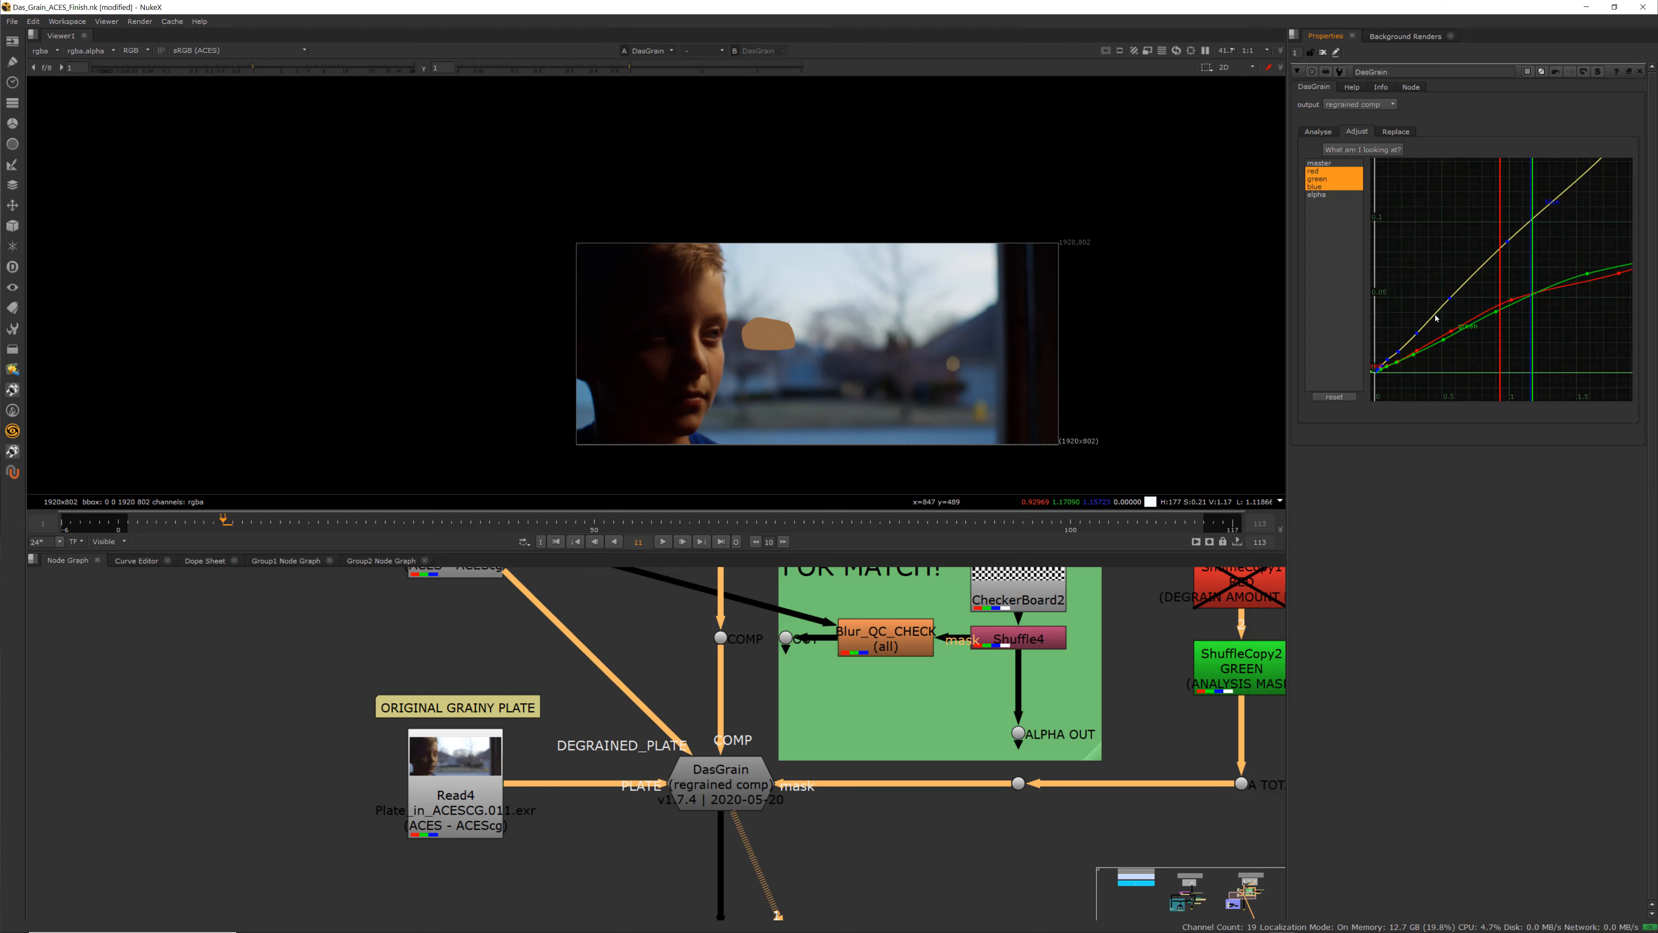
{"action": "scroll", "coordinate": [1517, 316], "scroll_direction": "up", "scroll_amount": 3}
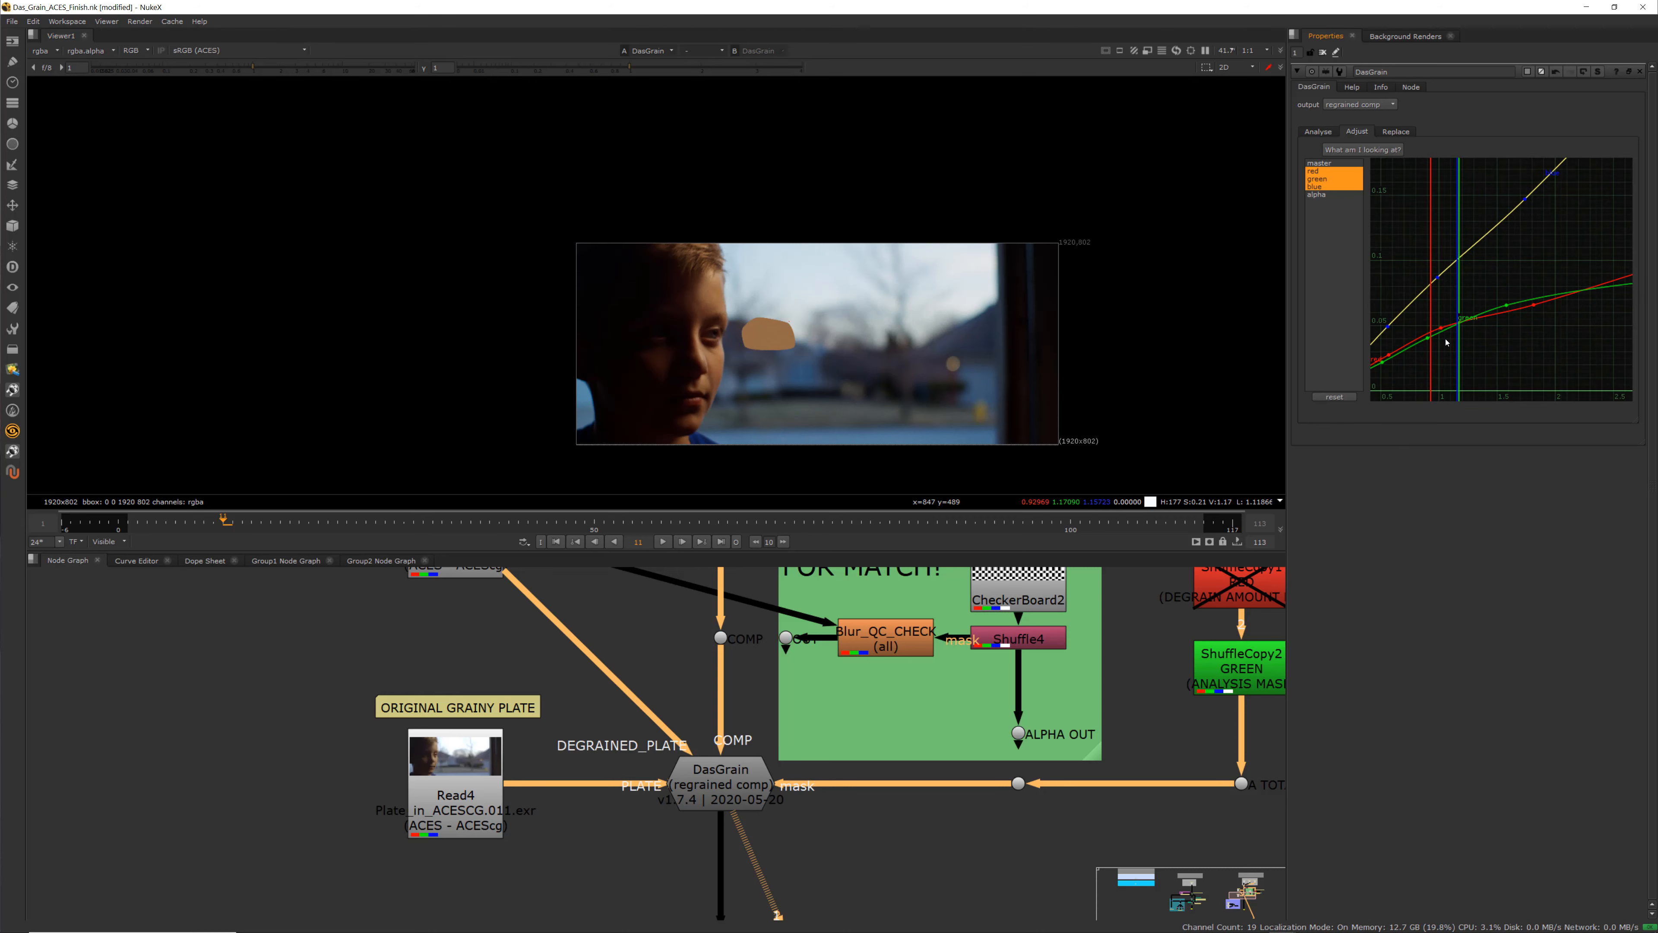
{"action": "scroll", "coordinate": [1434, 333], "scroll_direction": "up", "scroll_amount": 5}
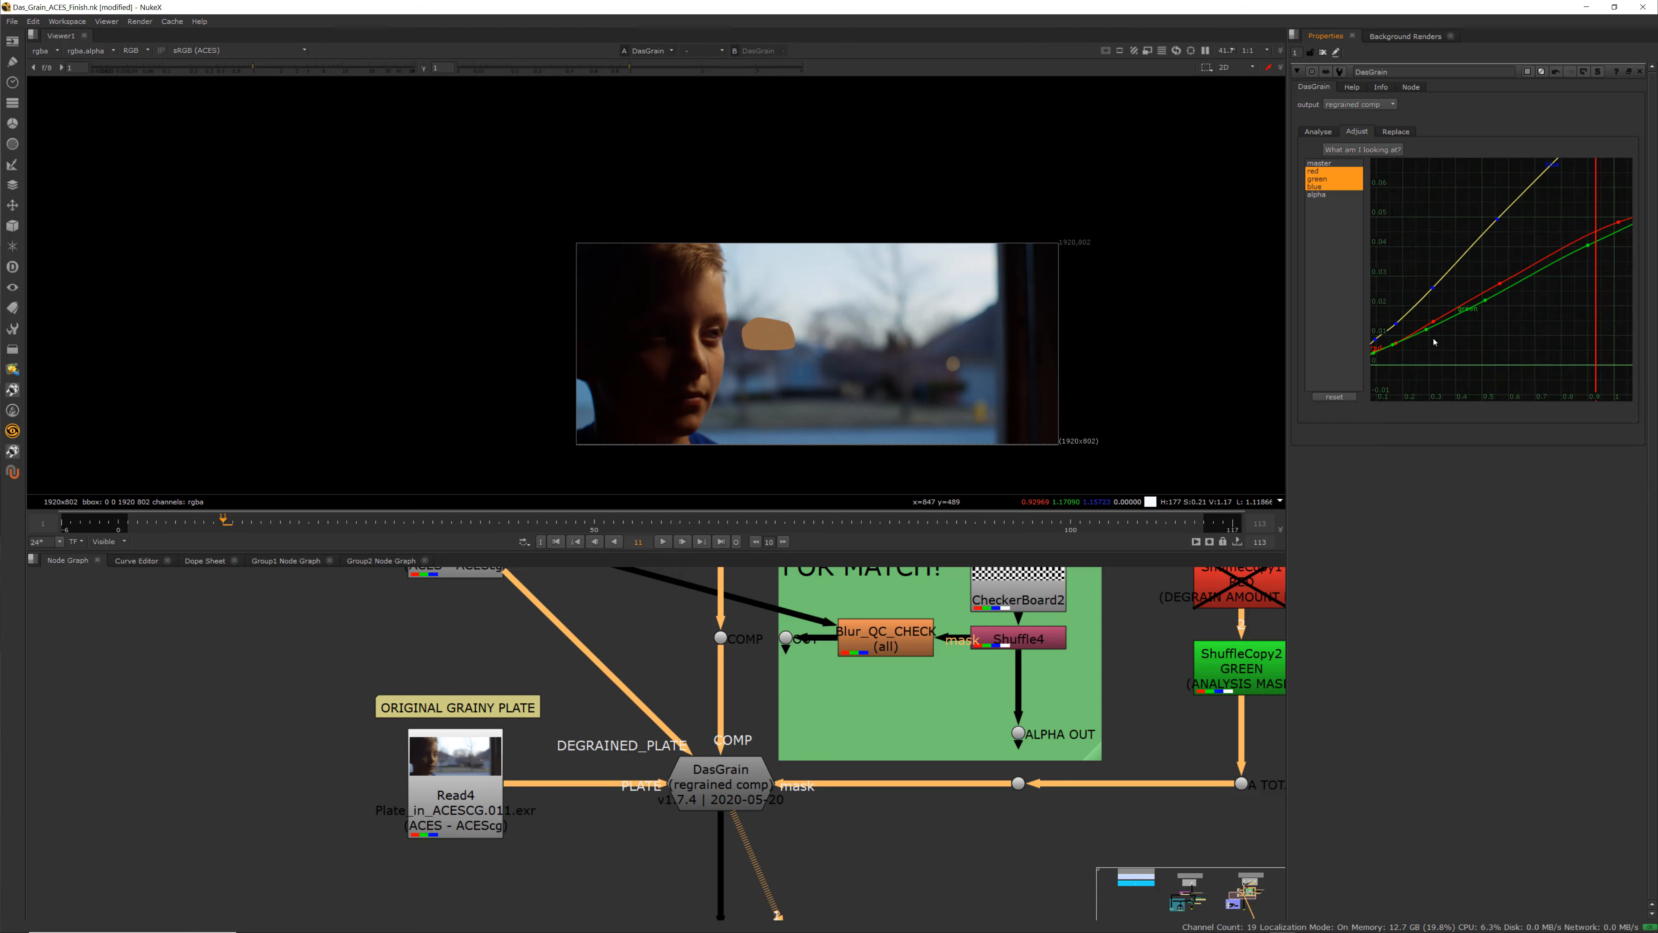
{"action": "scroll", "coordinate": [1491, 319], "scroll_direction": "down", "scroll_amount": 3}
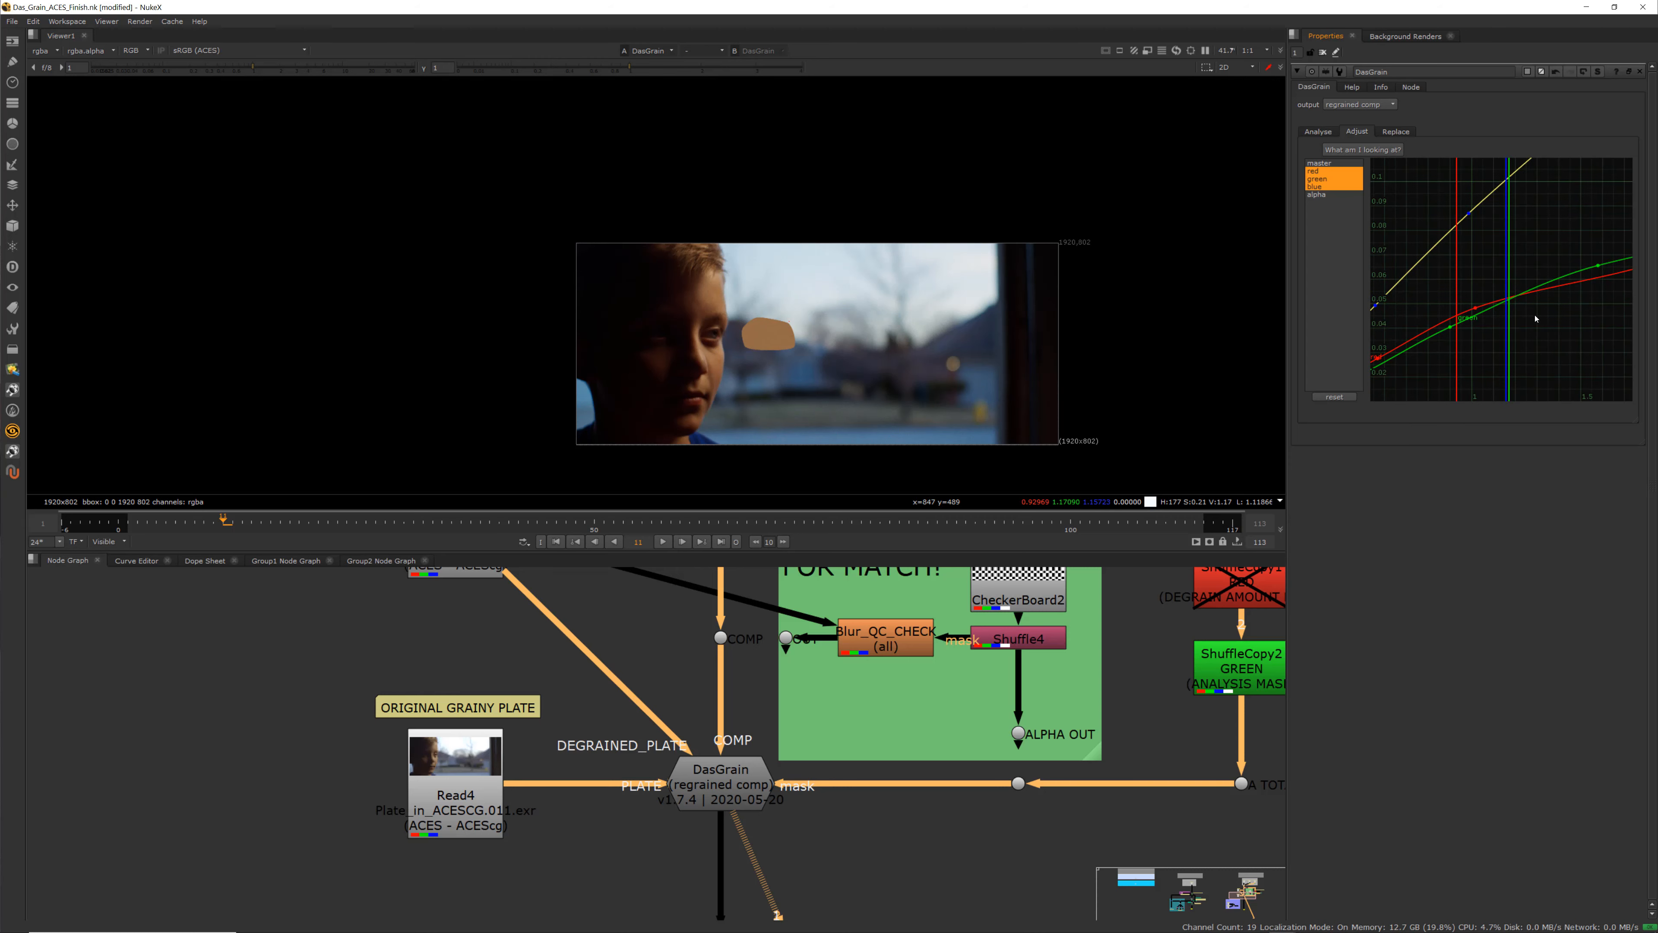
{"action": "scroll", "coordinate": [1485, 335], "scroll_direction": "down", "scroll_amount": 2}
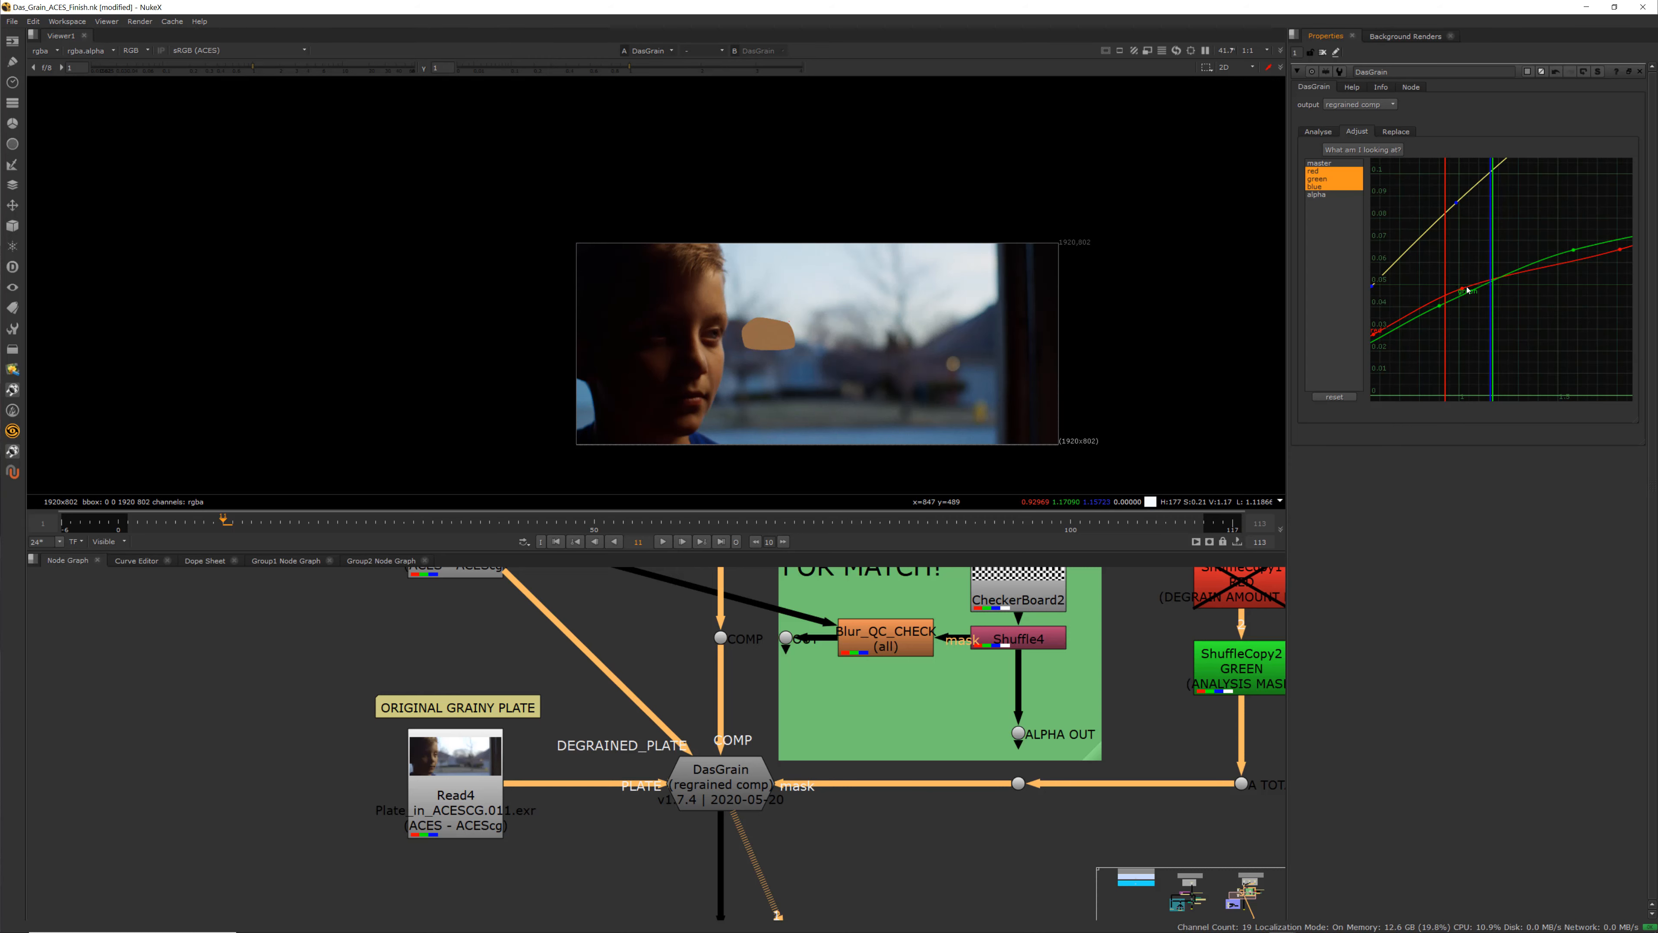
{"action": "scroll", "coordinate": [1513, 313], "scroll_direction": "down", "scroll_amount": 2}
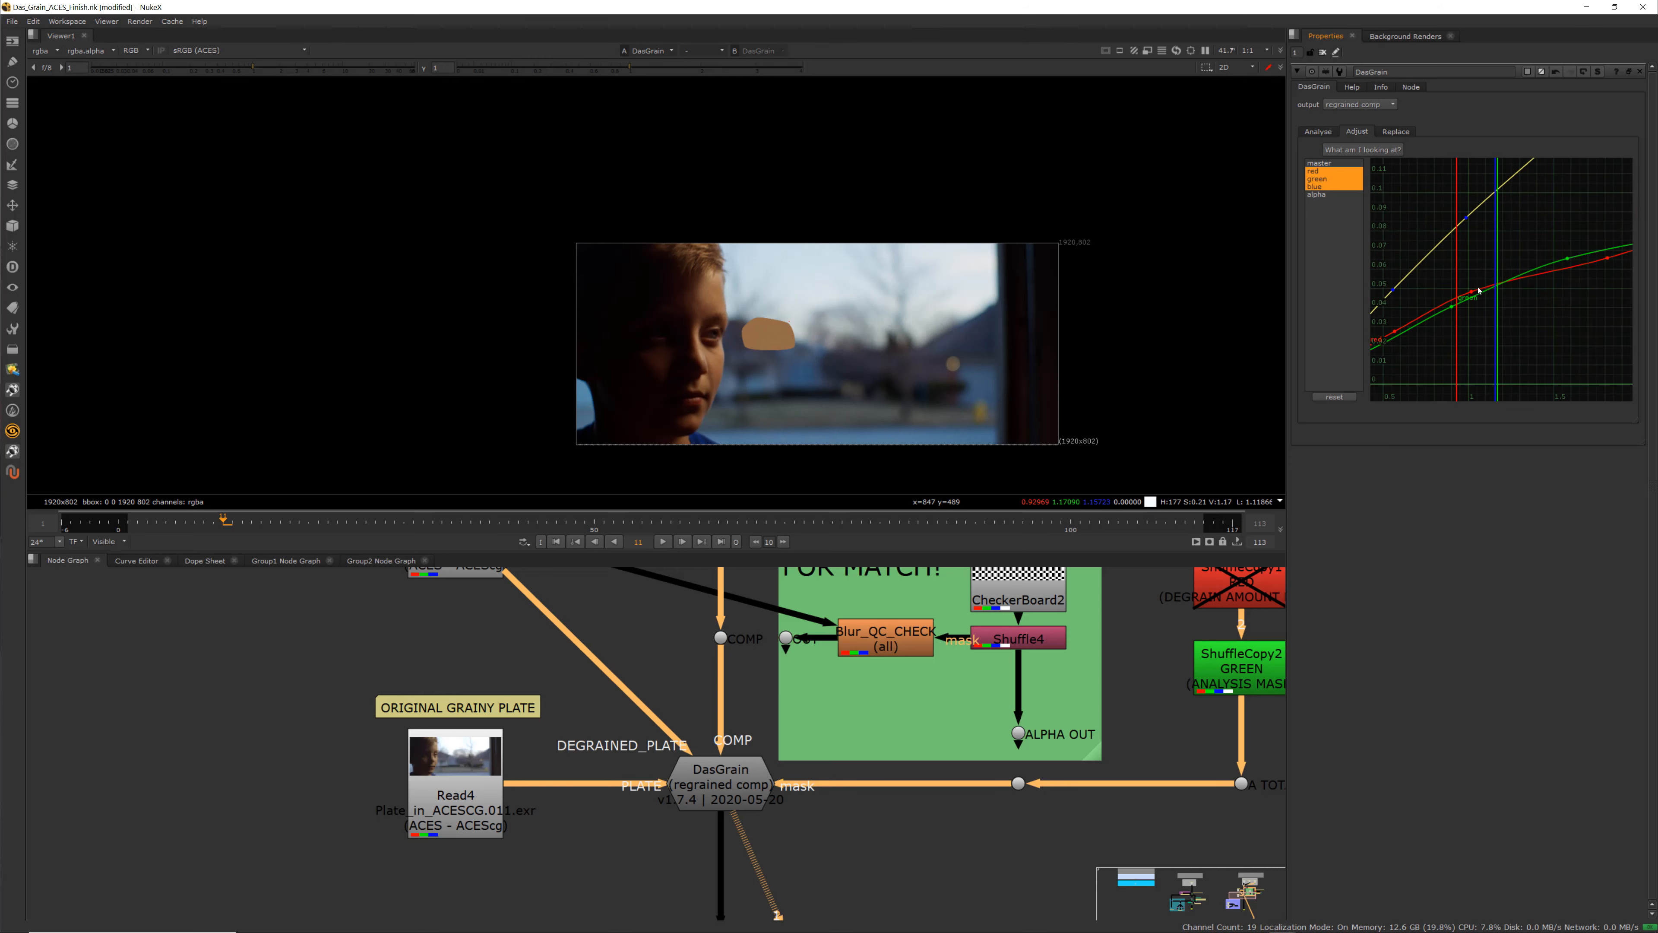
{"action": "scroll", "coordinate": [1580, 260], "scroll_direction": "down", "scroll_amount": 2}
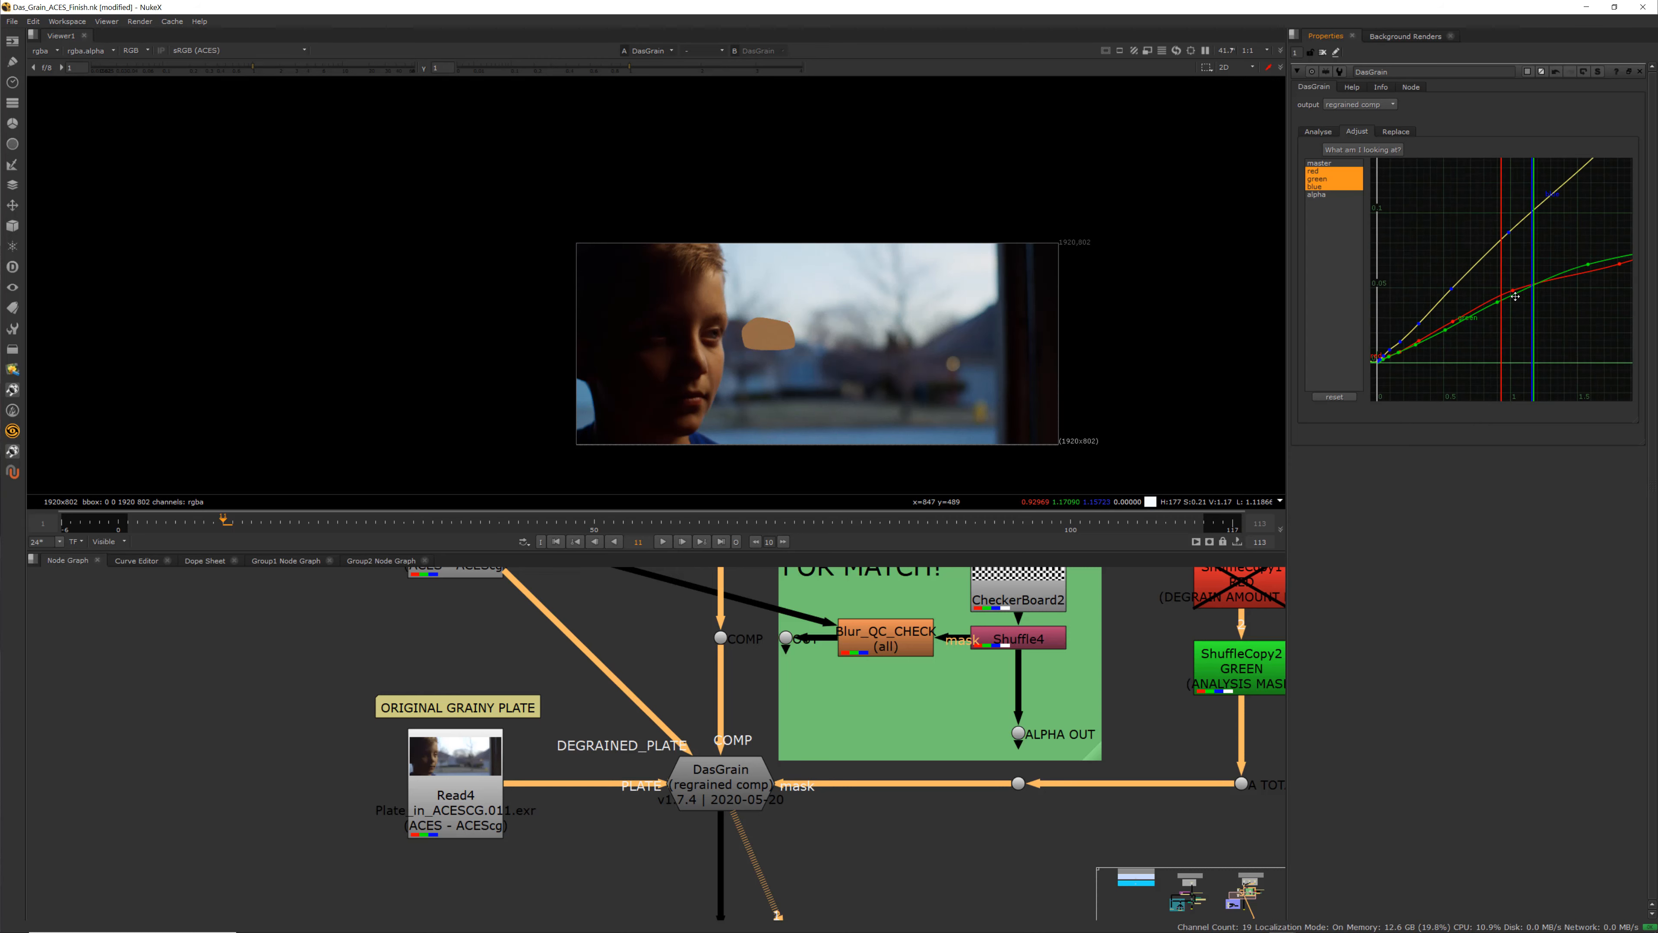
{"action": "scroll", "coordinate": [1516, 313], "scroll_direction": "down", "scroll_amount": 2}
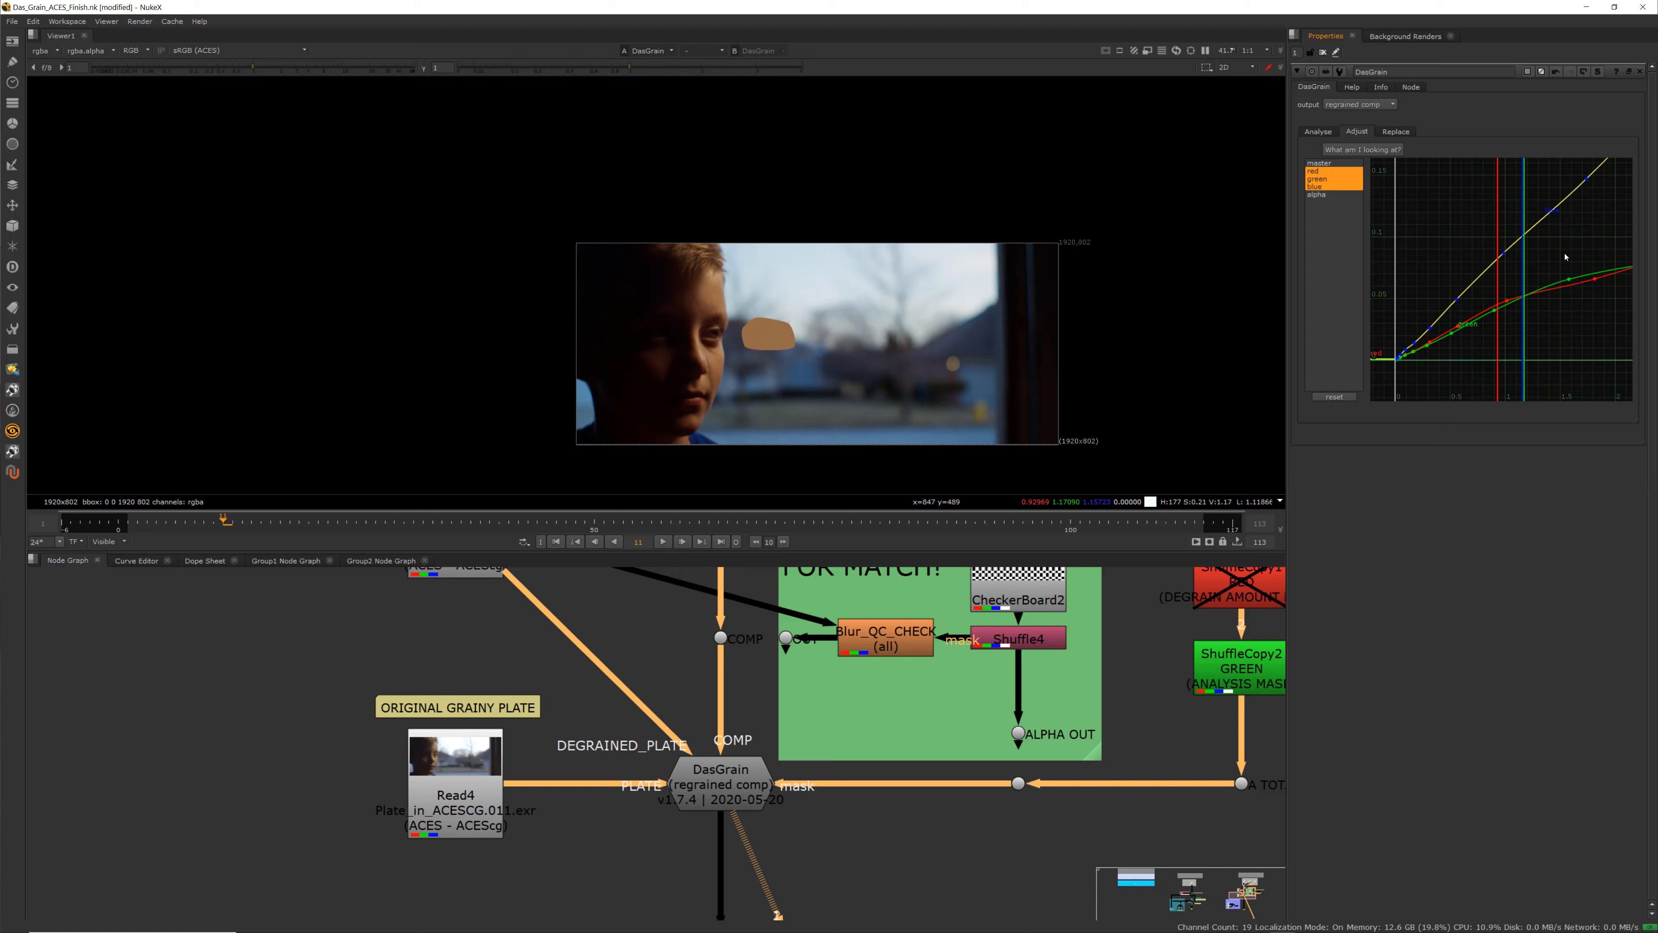
Drag a grain curve's end point upward and set that curve's after-extrapolation to Linear
{"action": "left_click", "coordinate": [1595, 279]}
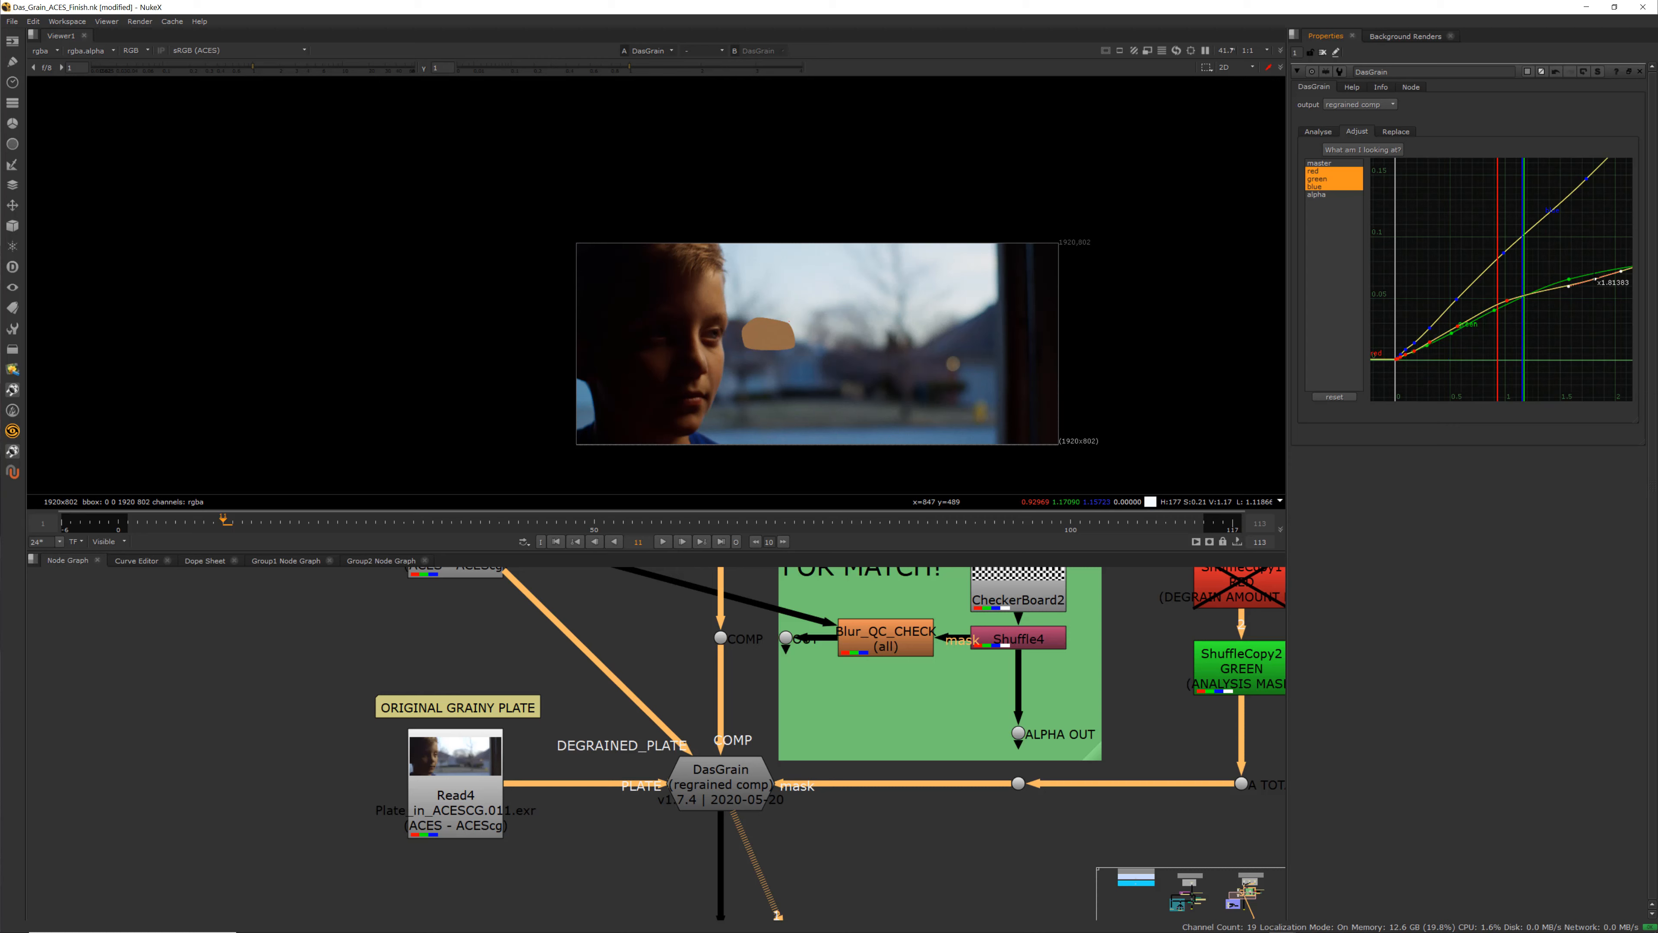
{"action": "mouse_move", "coordinate": [1595, 298]}
{"action": "middle_mouse_down"}
{"action": "mouse_move", "coordinate": [1509, 294]}
{"action": "mouse_move", "coordinate": [1571, 278]}
{"action": "middle_mouse_up"}
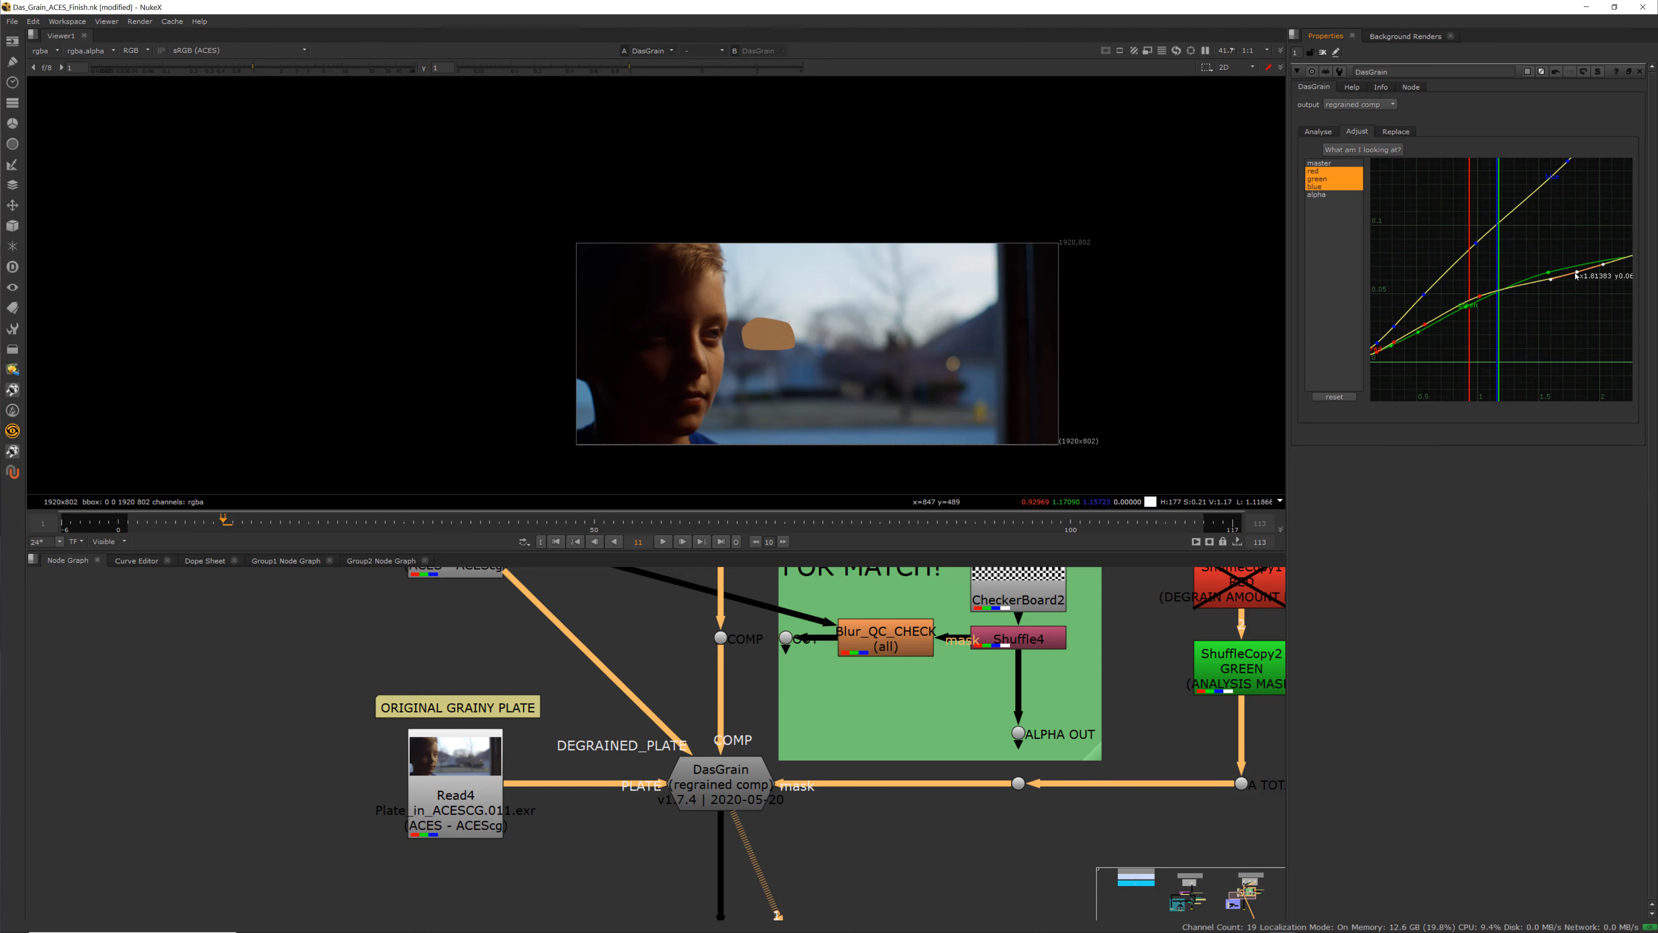
{"action": "left_click_drag", "start_coordinate": [1574, 266], "coordinate": [1577, 250]}
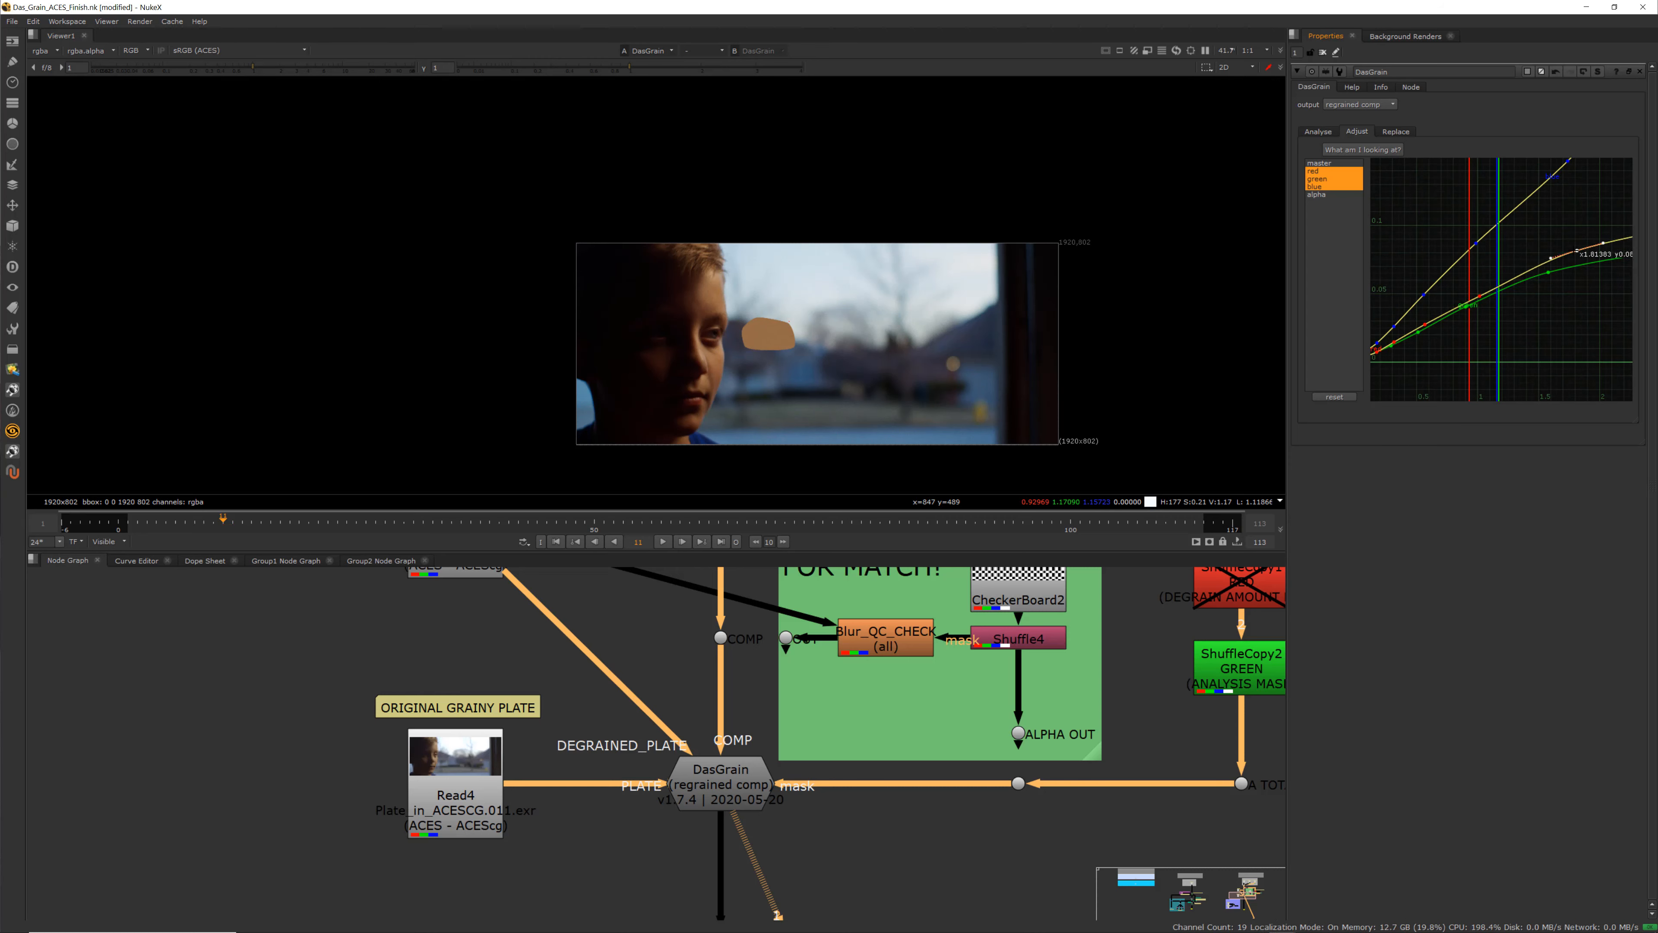
{"action": "right_click", "coordinate": [1576, 250]}
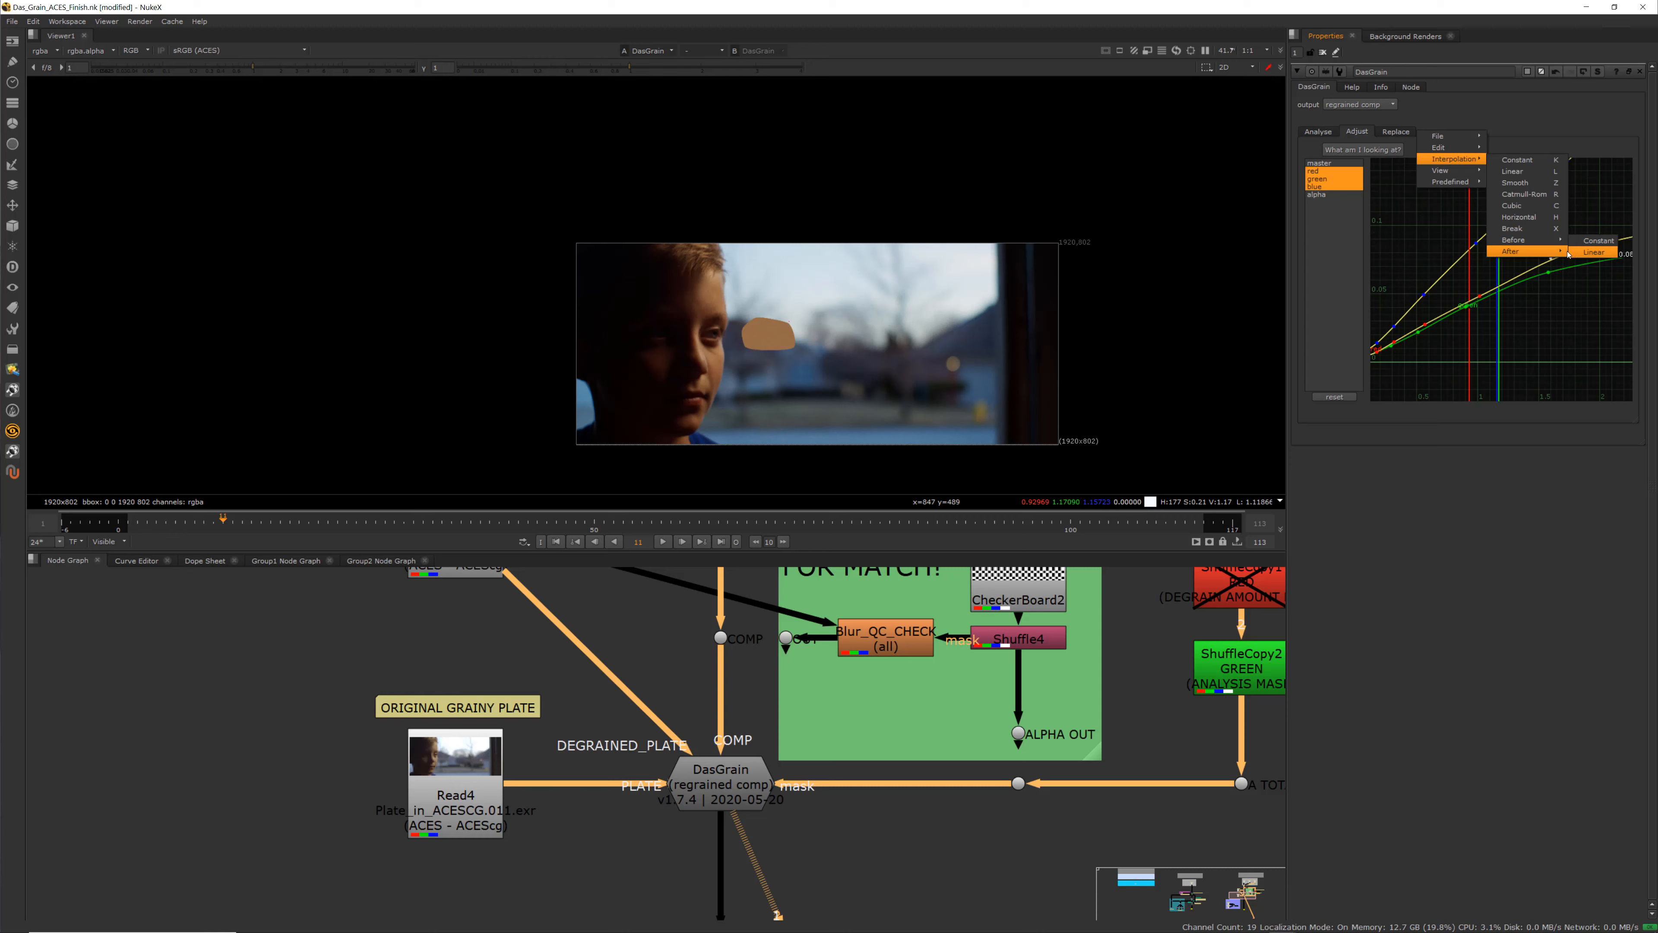
{"action": "left_click", "coordinate": [1595, 254]}
{"action": "left_click", "coordinate": [1585, 244]}
{"action": "middle_click_drag", "start_coordinate": [1526, 254], "coordinate": [1462, 281]}
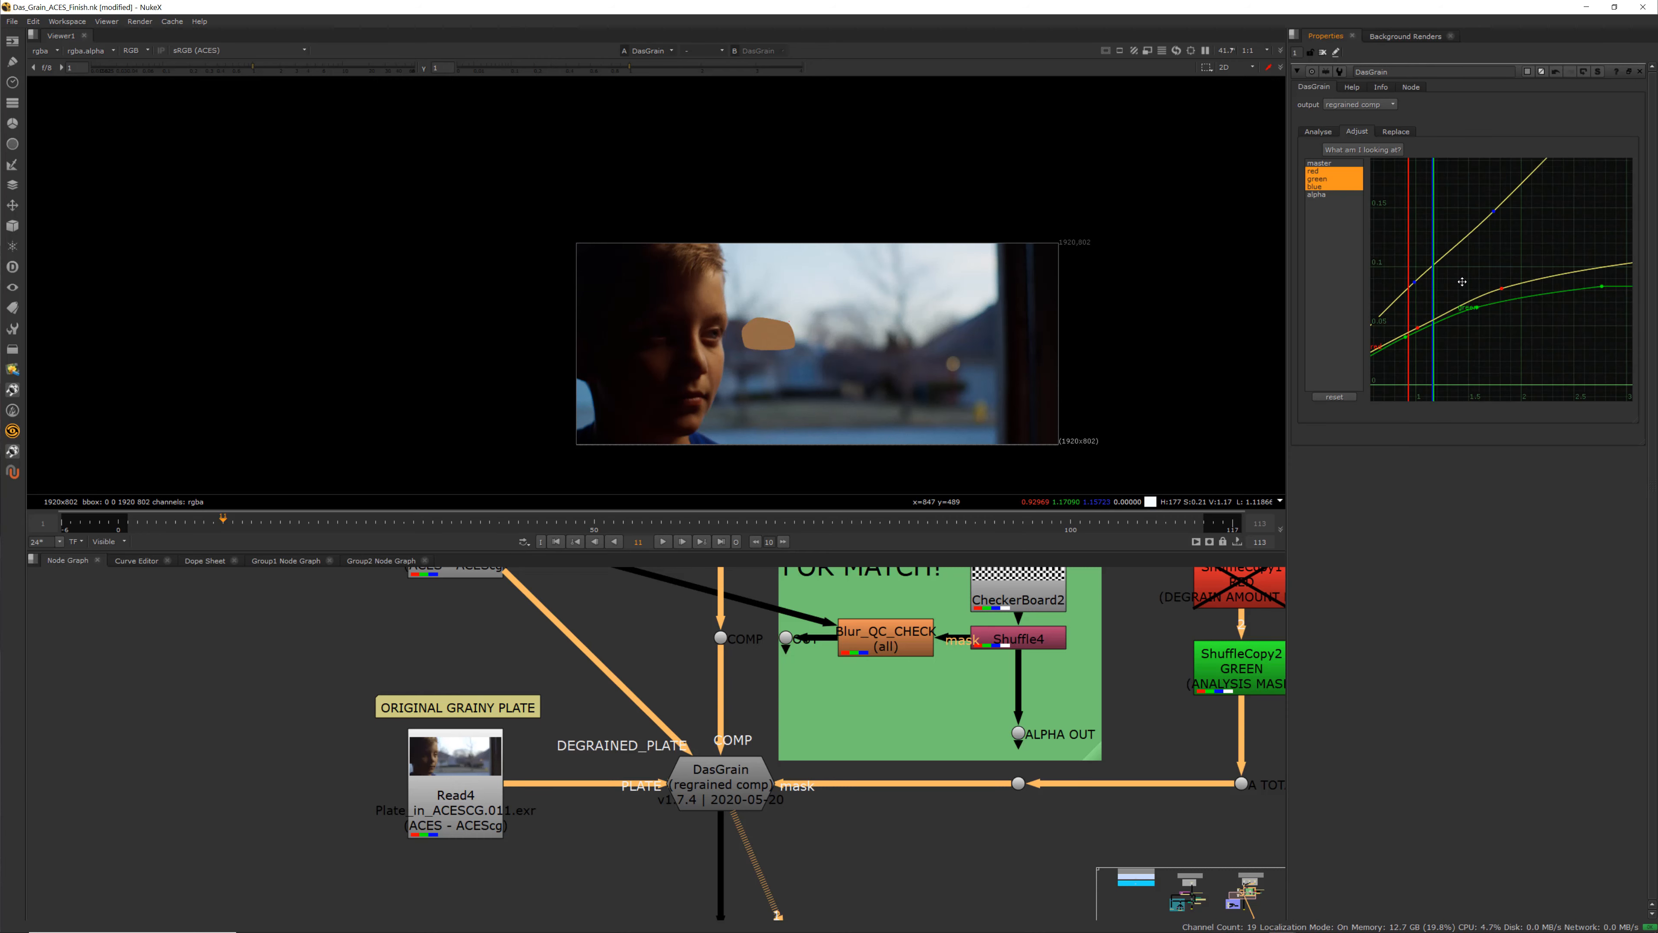
Box-select points near the ends of the grain curves and delete them
{"action": "scroll", "coordinate": [1544, 261], "scroll_direction": "down", "scroll_amount": 2}
{"action": "mouse_move", "coordinate": [1555, 239]}
{"action": "left_mouse_down"}
{"action": "mouse_move", "coordinate": [1611, 264]}
{"action": "mouse_move", "coordinate": [1578, 300]}
{"action": "left_mouse_up"}
{"action": "key", "text": "Delete"}
{"action": "key", "text": "Delete"}
{"action": "scroll", "coordinate": [1528, 261], "scroll_direction": "down", "scroll_amount": 1}
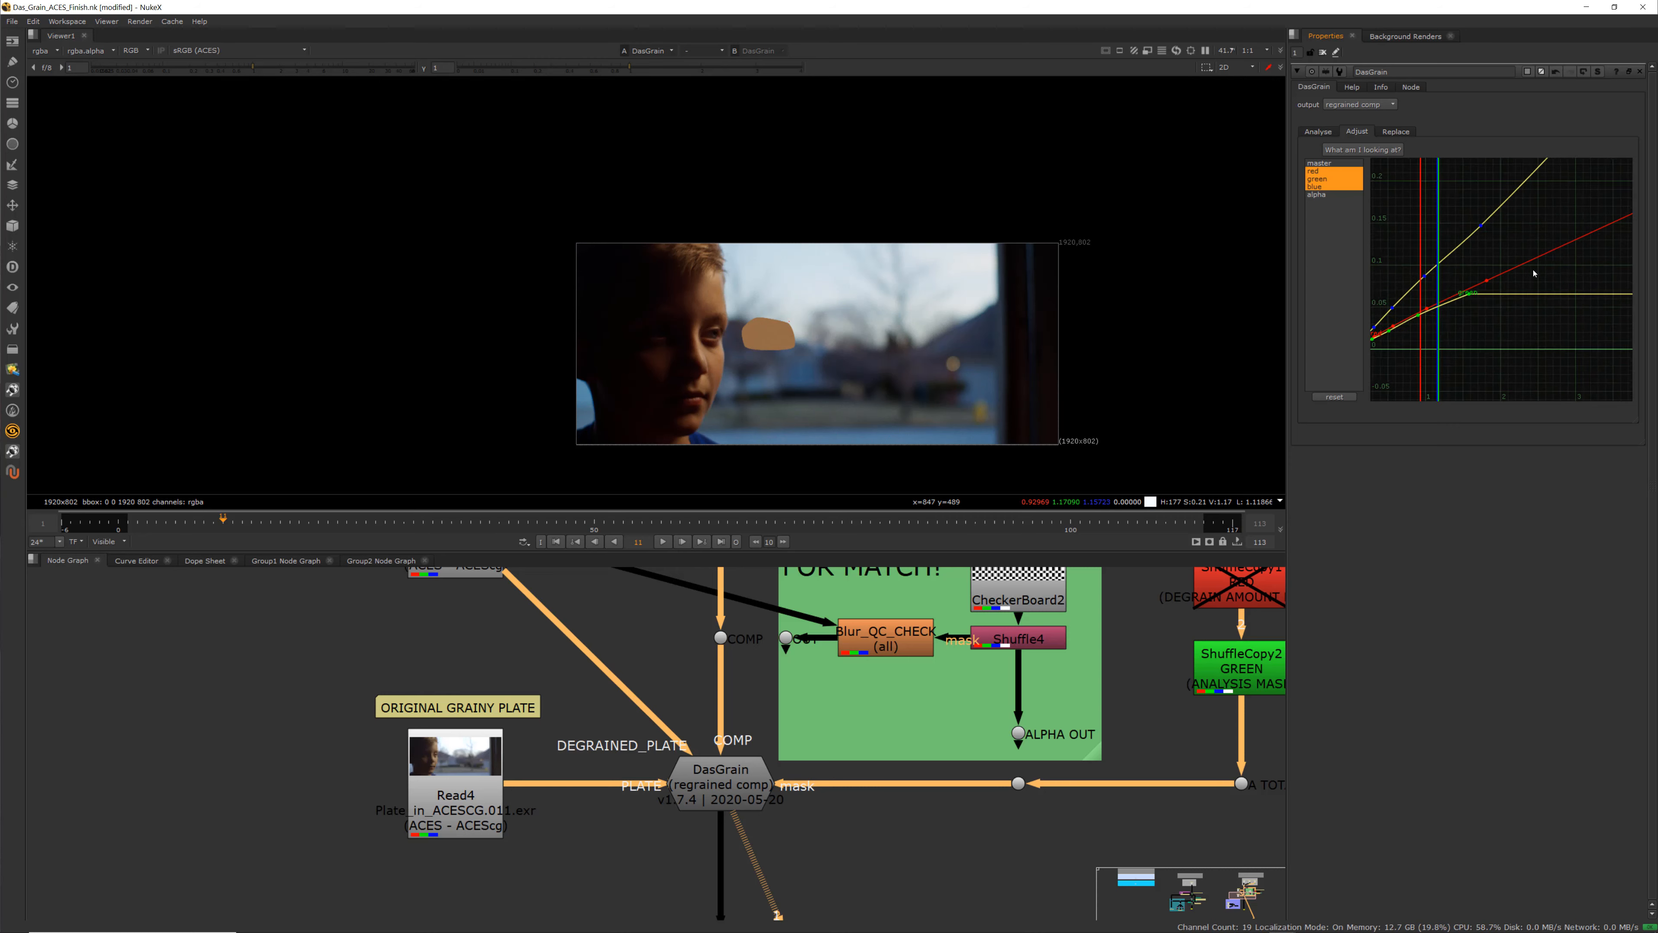
Box-select the remaining grain curve points and set their after-extrapolation to Linear
{"action": "mouse_move", "coordinate": [1528, 263]}
{"action": "middle_mouse_down"}
{"action": "mouse_move", "coordinate": [1517, 333]}
{"action": "mouse_move", "coordinate": [1510, 267]}
{"action": "middle_mouse_up"}
{"action": "scroll", "coordinate": [1518, 332], "scroll_direction": "down", "scroll_amount": 1}
{"action": "scroll", "coordinate": [1509, 266], "scroll_direction": "up", "scroll_amount": 1}
{"action": "scroll", "coordinate": [1510, 229], "scroll_direction": "up", "scroll_amount": 1}
{"action": "left_click_drag", "start_coordinate": [1498, 209], "coordinate": [1564, 370]}
{"action": "right_click", "coordinate": [1519, 242]}
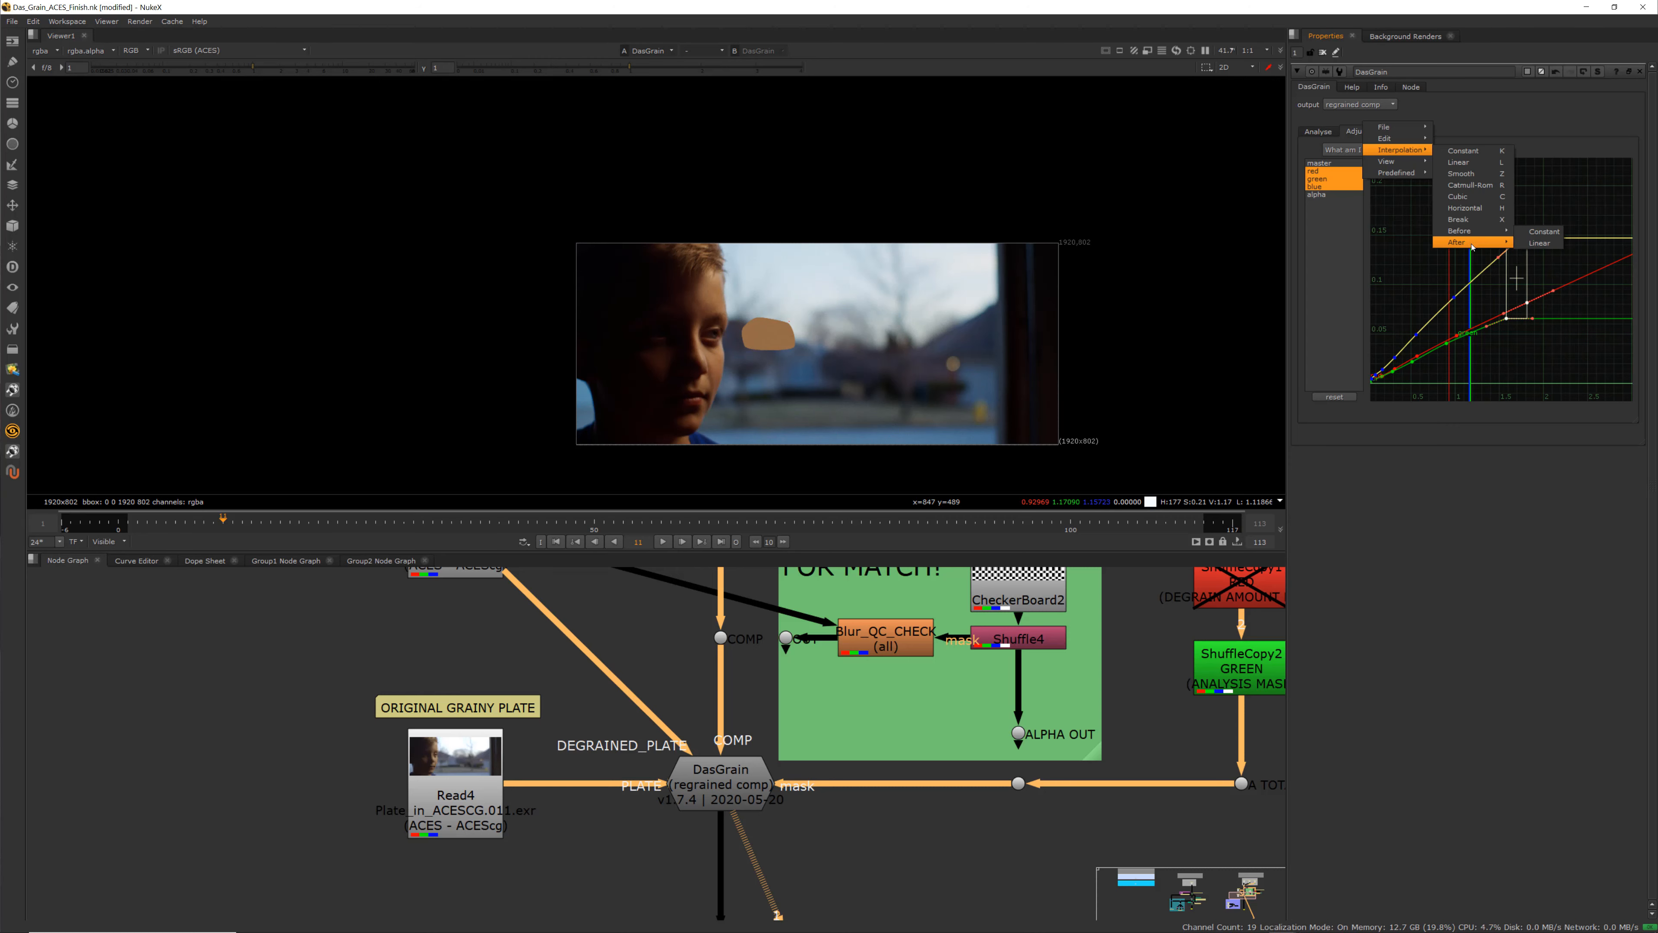
{"action": "left_click", "coordinate": [1521, 243]}
{"action": "left_click", "coordinate": [1473, 286]}
{"action": "middle_click_drag", "start_coordinate": [1470, 317], "coordinate": [1522, 271]}
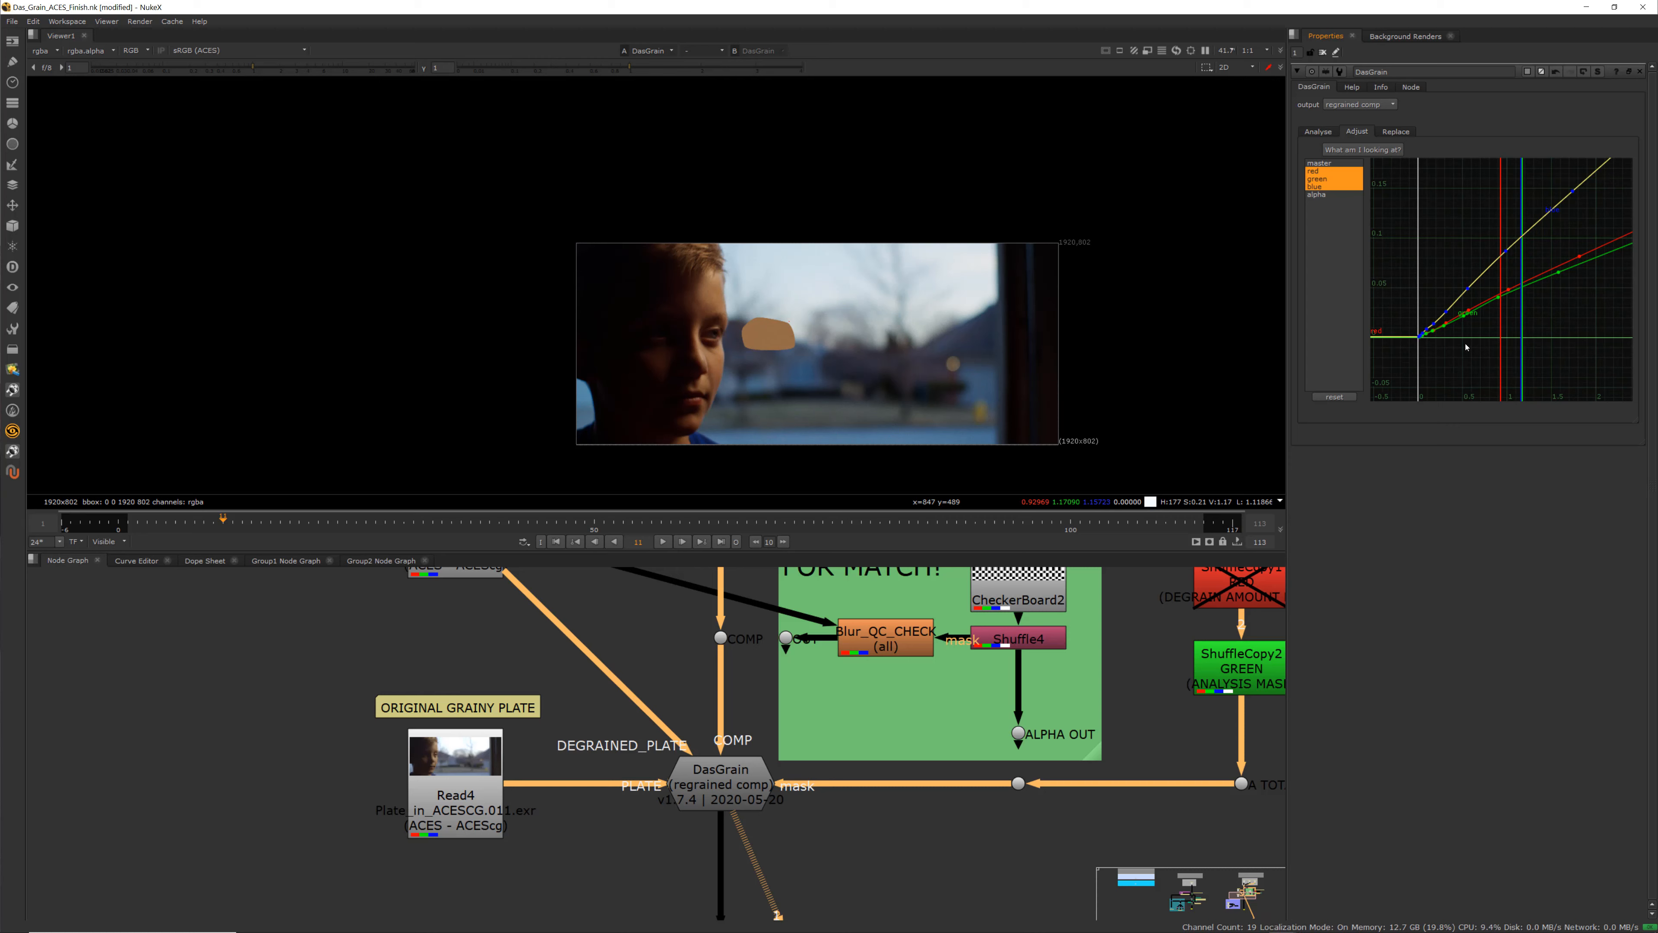
Reselect the red, green and blue channels, frame their grain curves and examine them closely
{"action": "scroll", "coordinate": [1472, 347], "scroll_direction": "up", "scroll_amount": 1}
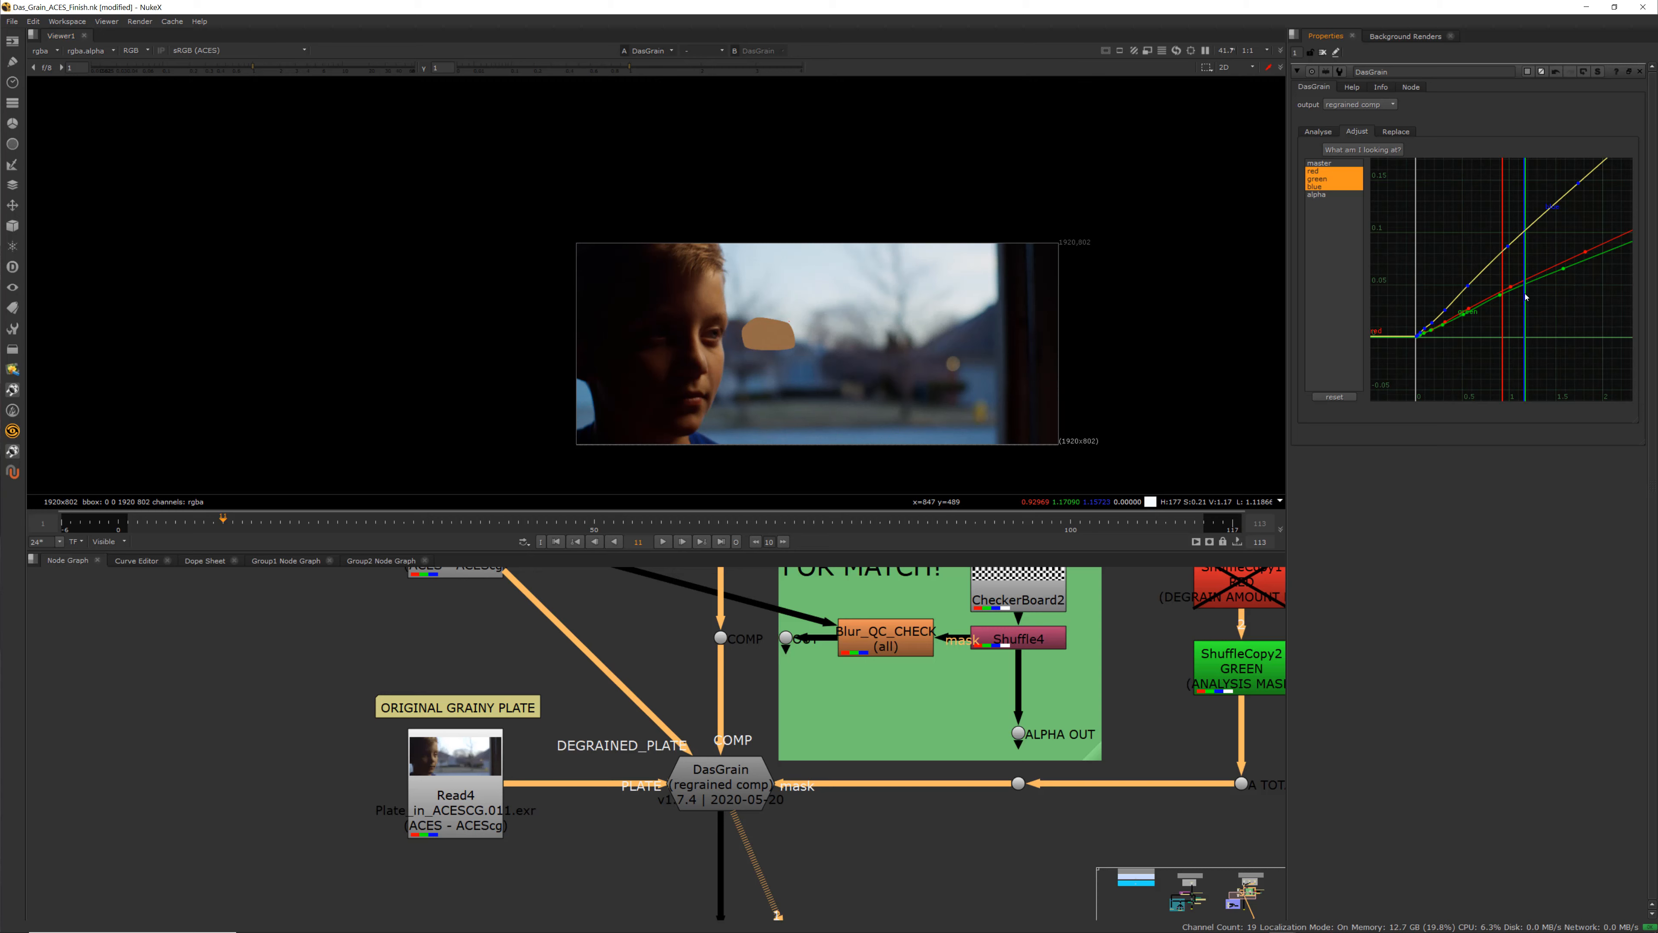
{"action": "scroll", "coordinate": [772, 319], "scroll_direction": "up", "scroll_amount": 3}
{"action": "scroll", "coordinate": [772, 319], "scroll_direction": "down", "scroll_amount": 1}
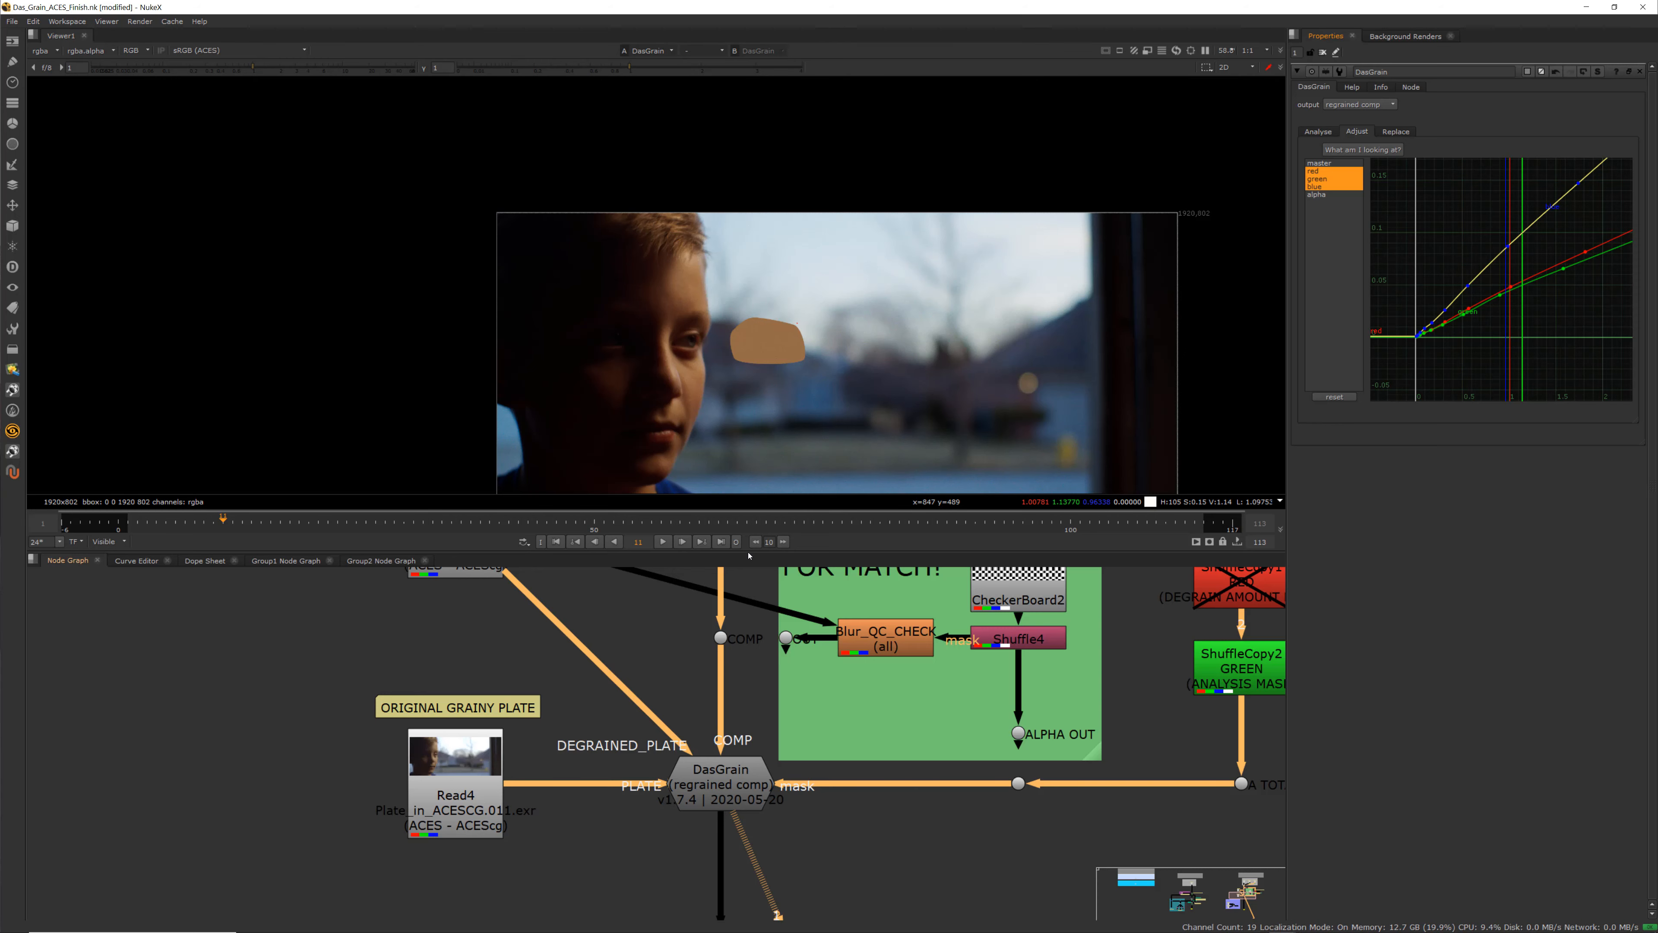
{"action": "scroll", "coordinate": [724, 403], "scroll_direction": "up", "scroll_amount": 4}
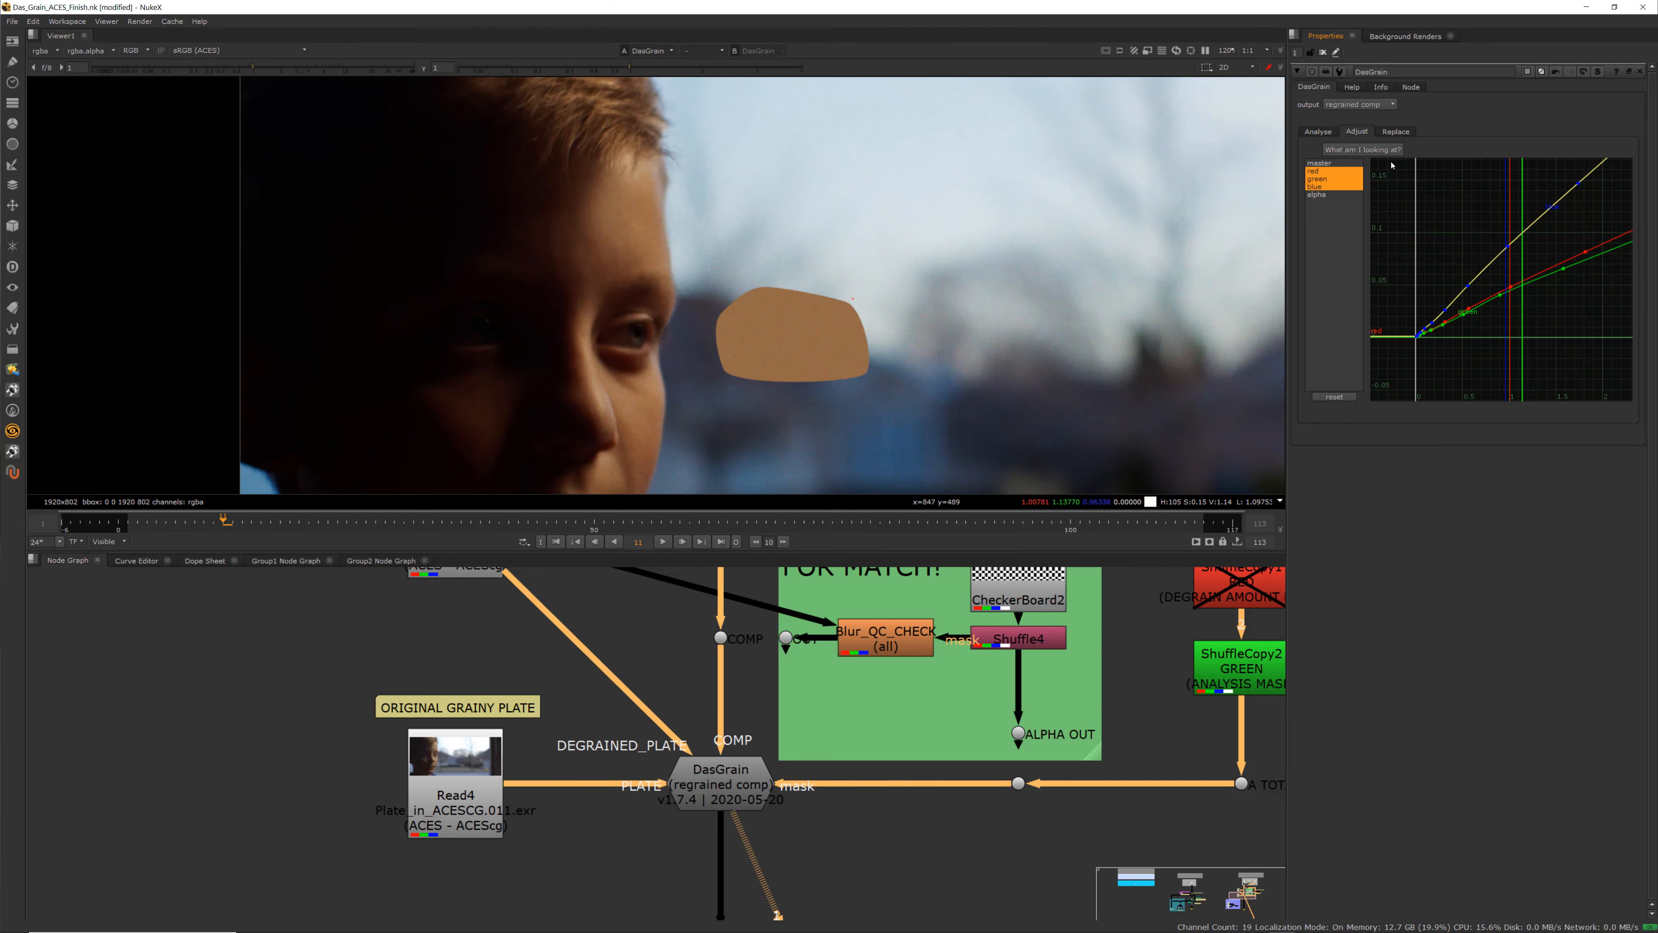
{"action": "left_click", "coordinate": [1341, 207]}
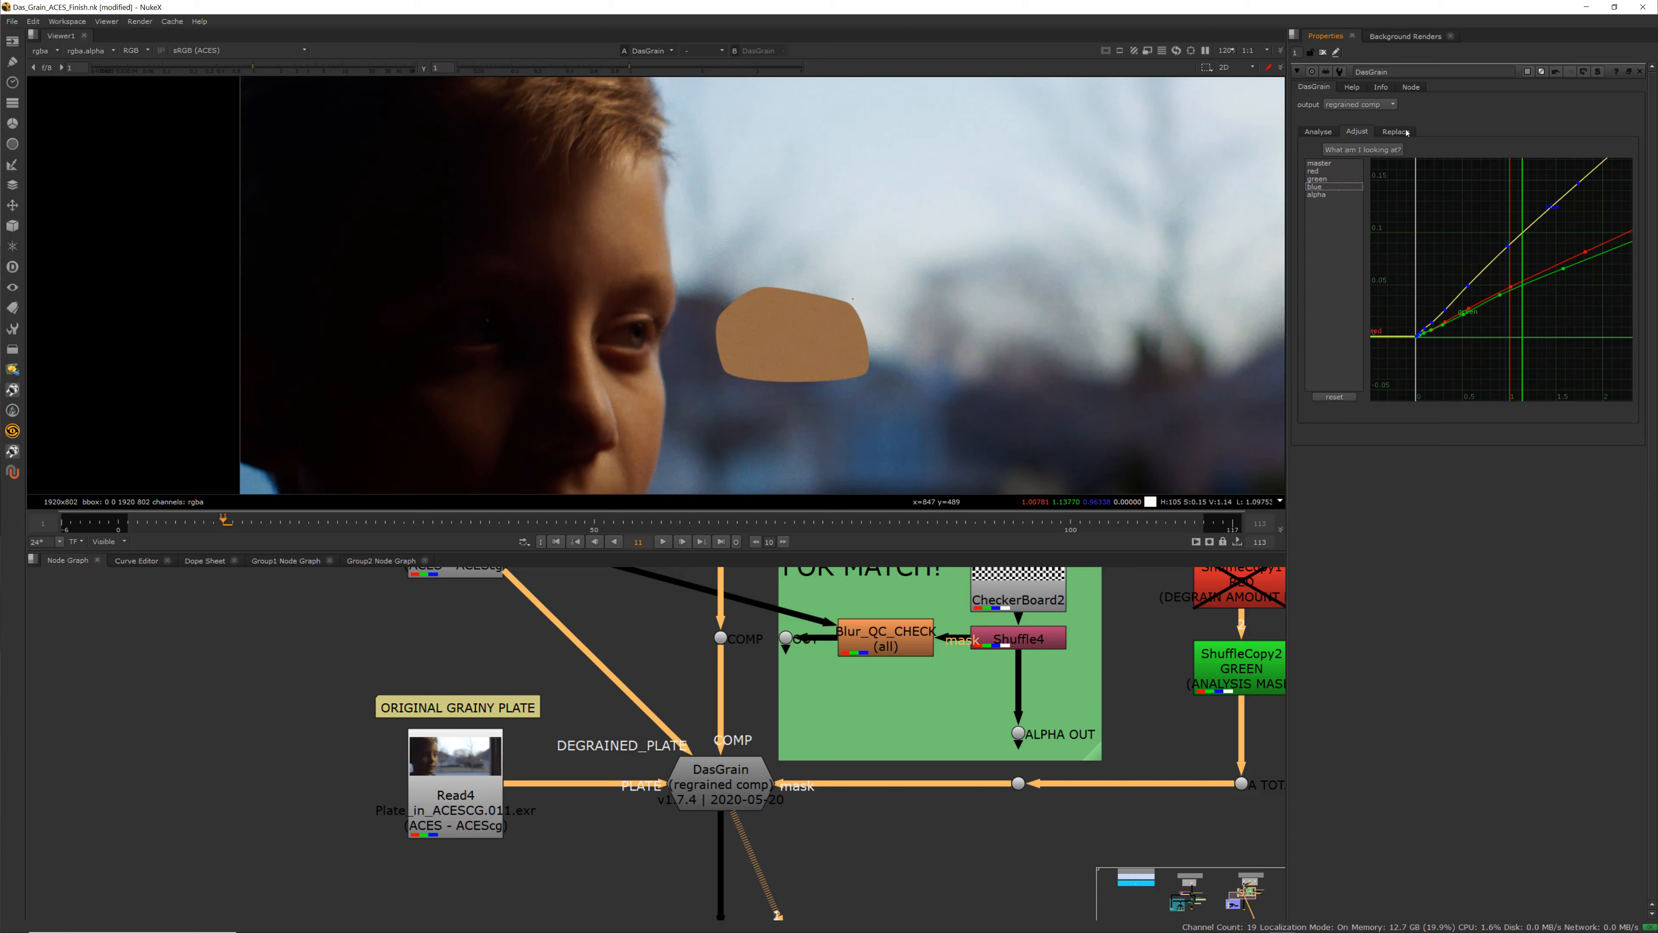
{"action": "left_click", "coordinate": [1473, 329]}
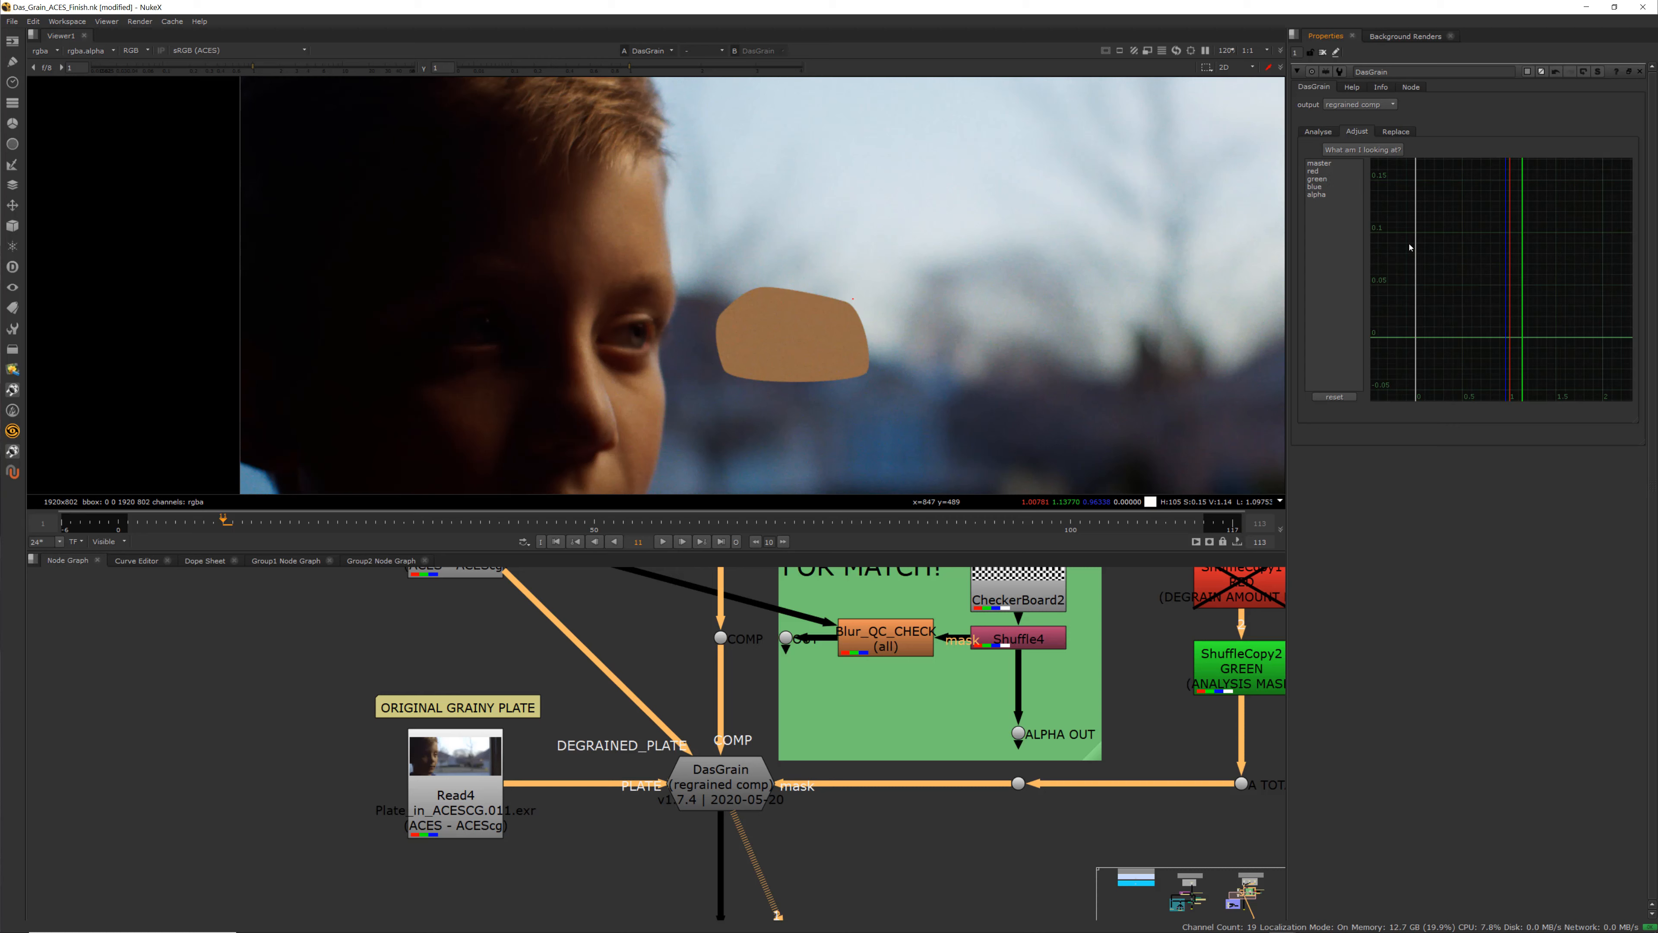
{"action": "left_click", "coordinate": [1323, 172]}
{"action": "left_click", "coordinate": [1319, 187], "text": "shift"}
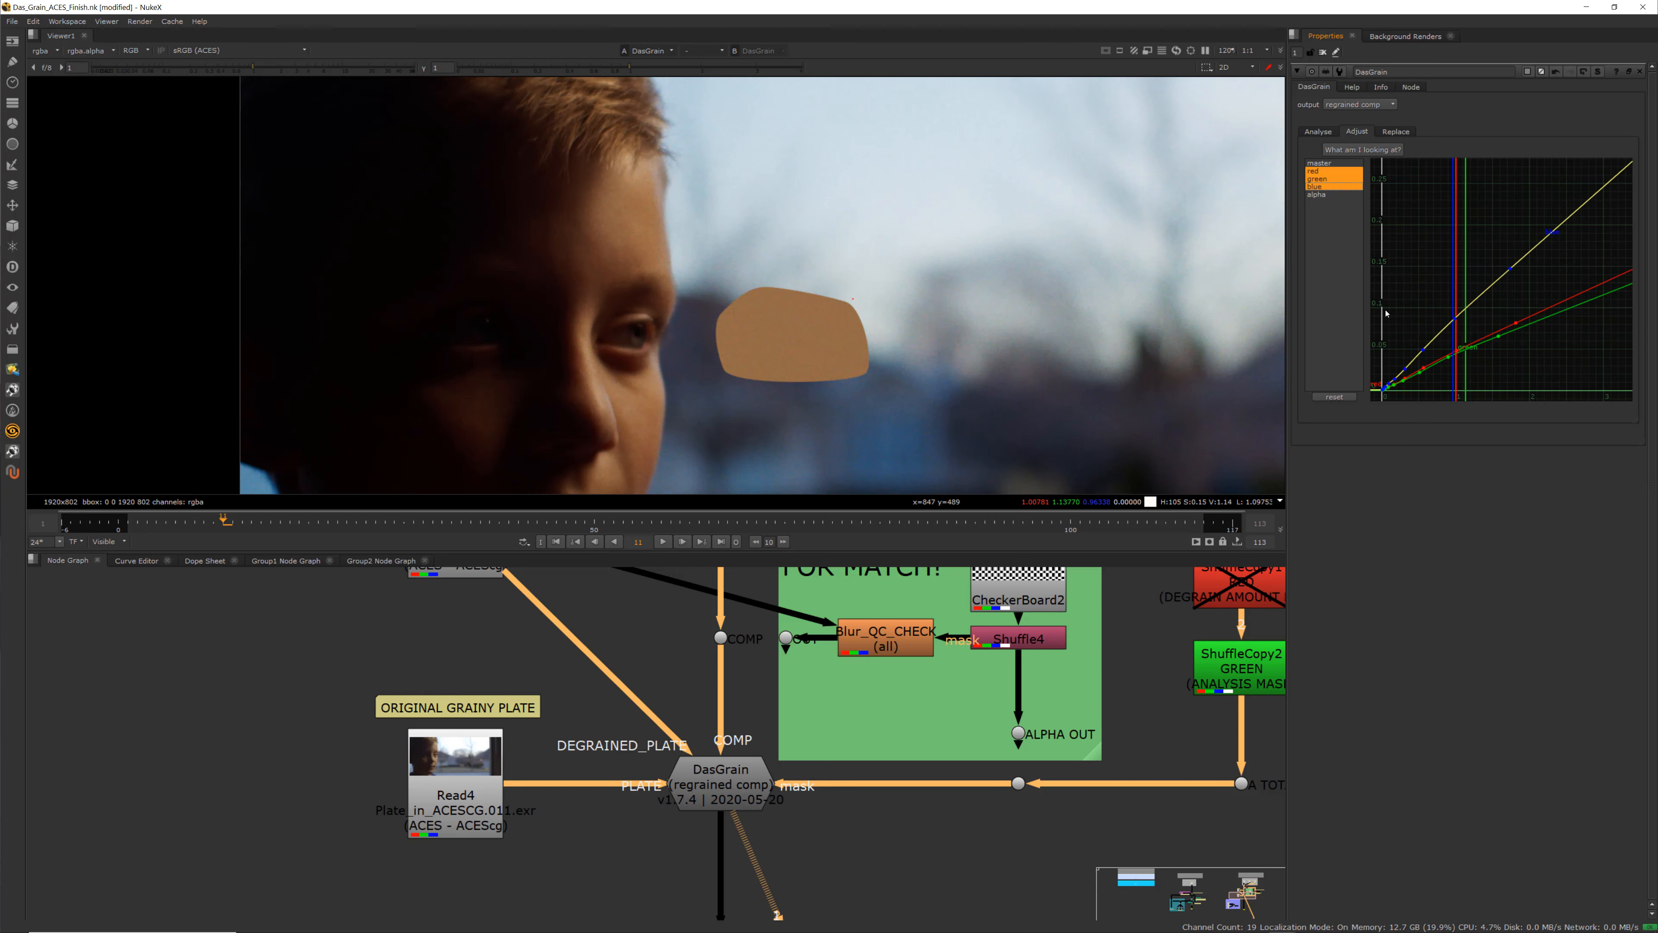
{"action": "left_click_drag", "start_coordinate": [1379, 313], "coordinate": [1485, 397]}
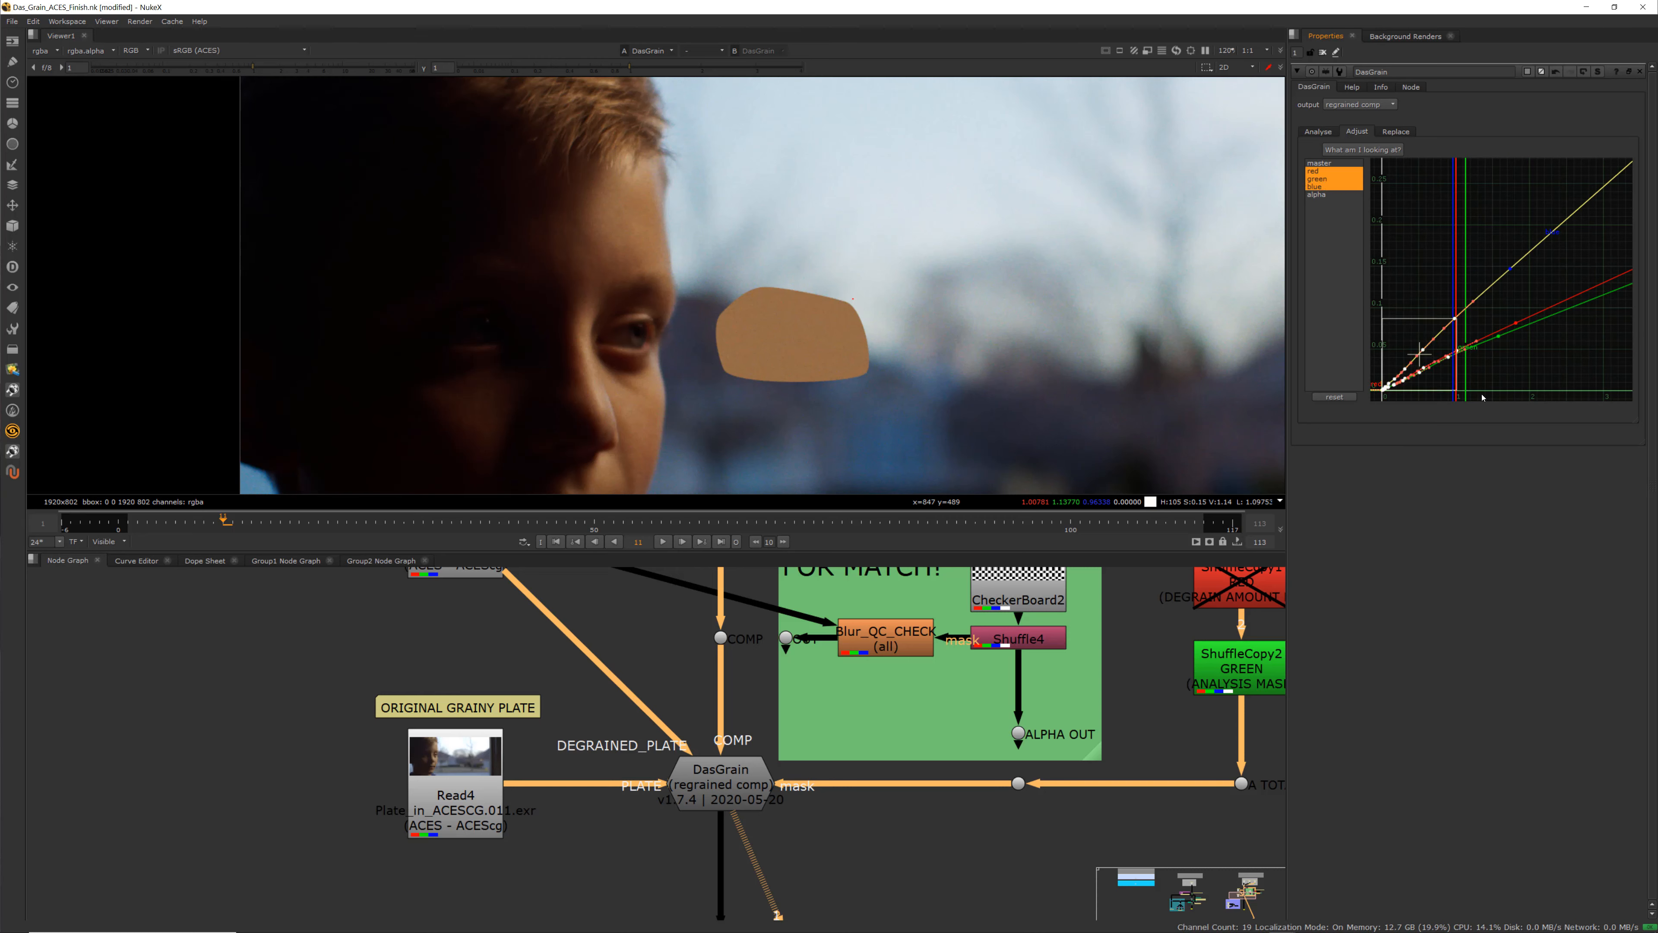
{"action": "key", "text": "f"}
{"action": "left_click", "coordinate": [1401, 383]}
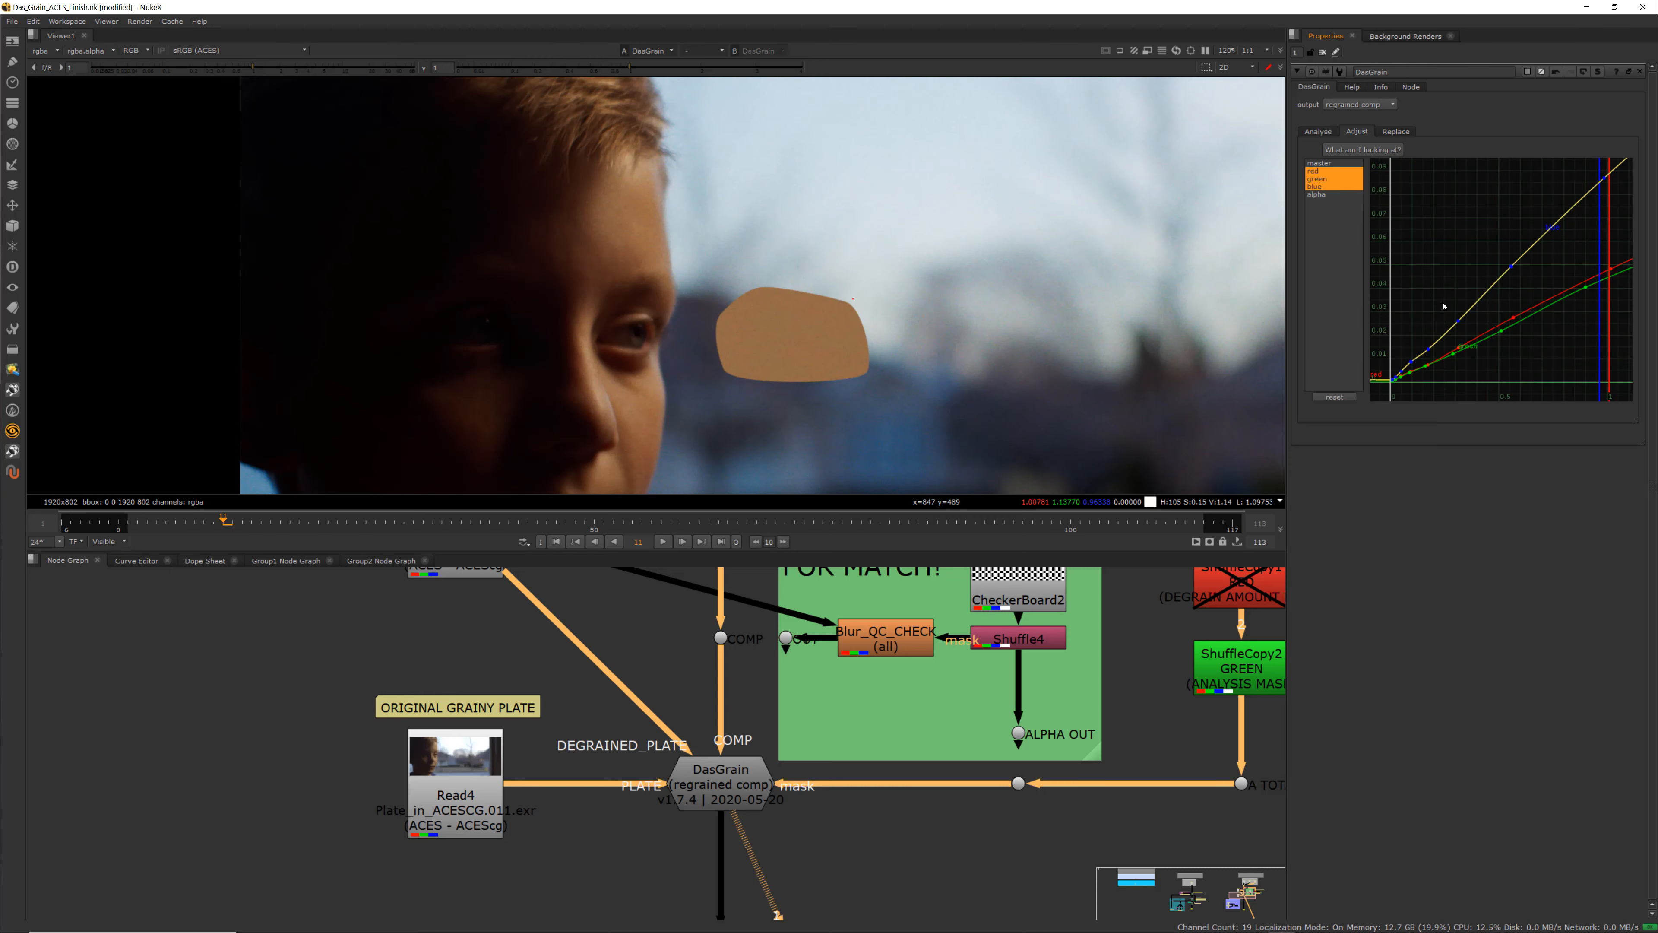
{"action": "left_click_drag", "start_coordinate": [1437, 305], "coordinate": [1471, 346]}
{"action": "left_click", "coordinate": [1544, 329]}
{"action": "scroll", "coordinate": [1544, 329], "scroll_direction": "down", "scroll_amount": 1}
{"action": "middle_click_drag", "start_coordinate": [1540, 324], "coordinate": [1477, 364]}
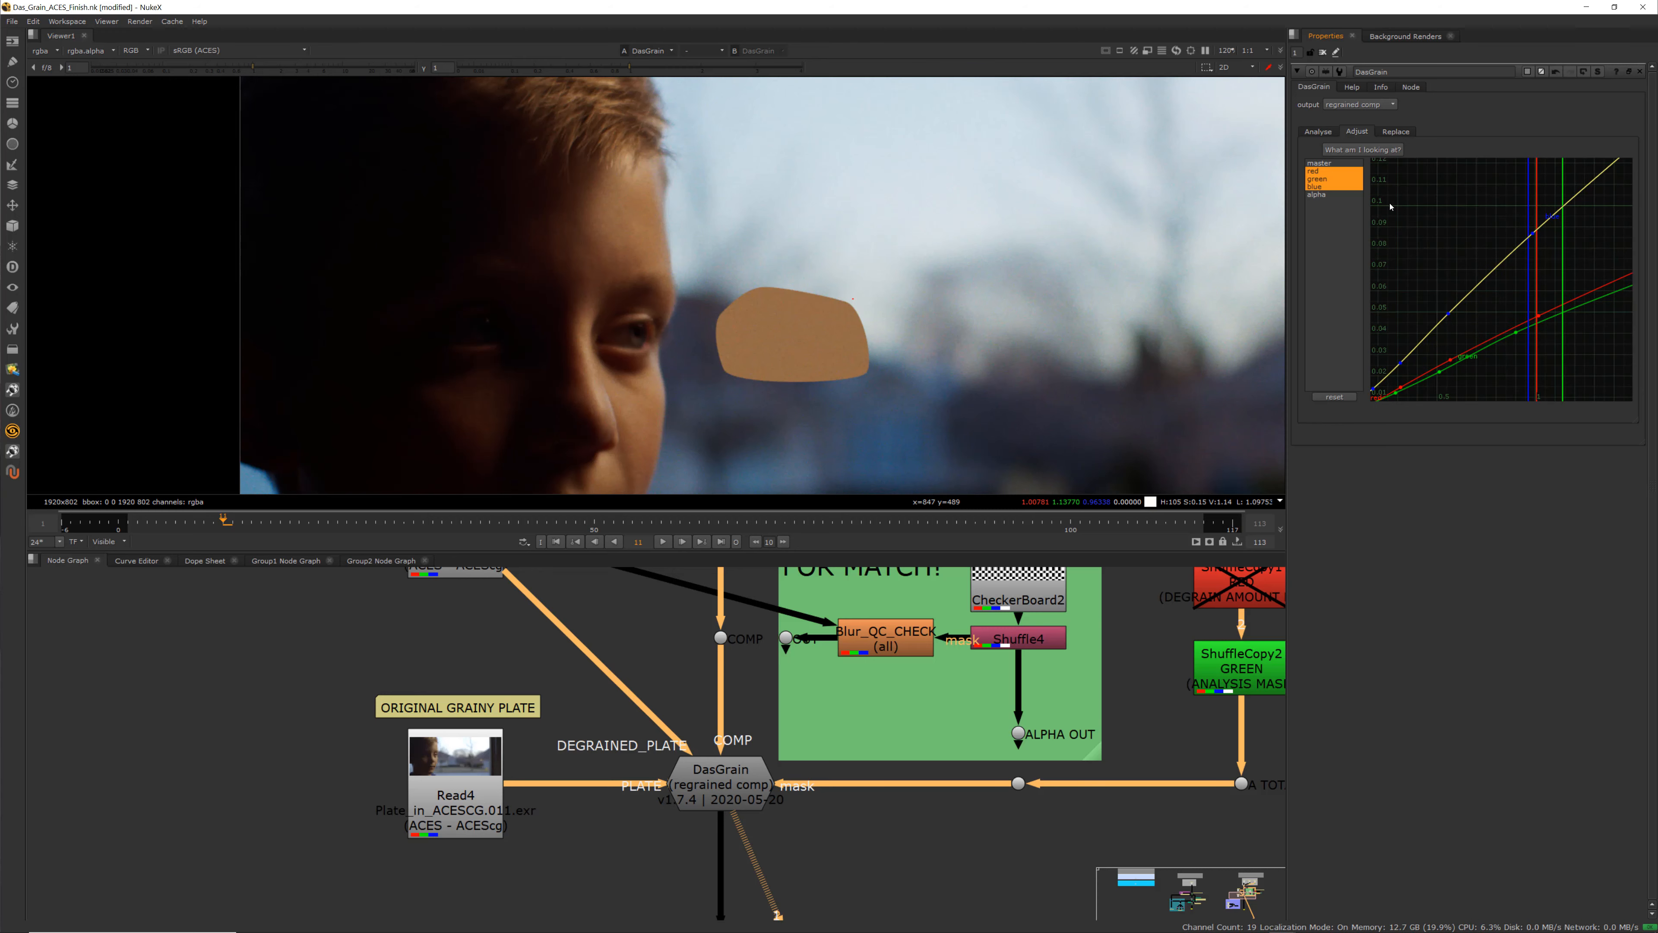
Open DasGrain's Replace tab
{"action": "left_click", "coordinate": [1394, 132]}
{"action": "left_click", "coordinate": [1358, 132]}
{"action": "left_click", "coordinate": [1396, 132]}
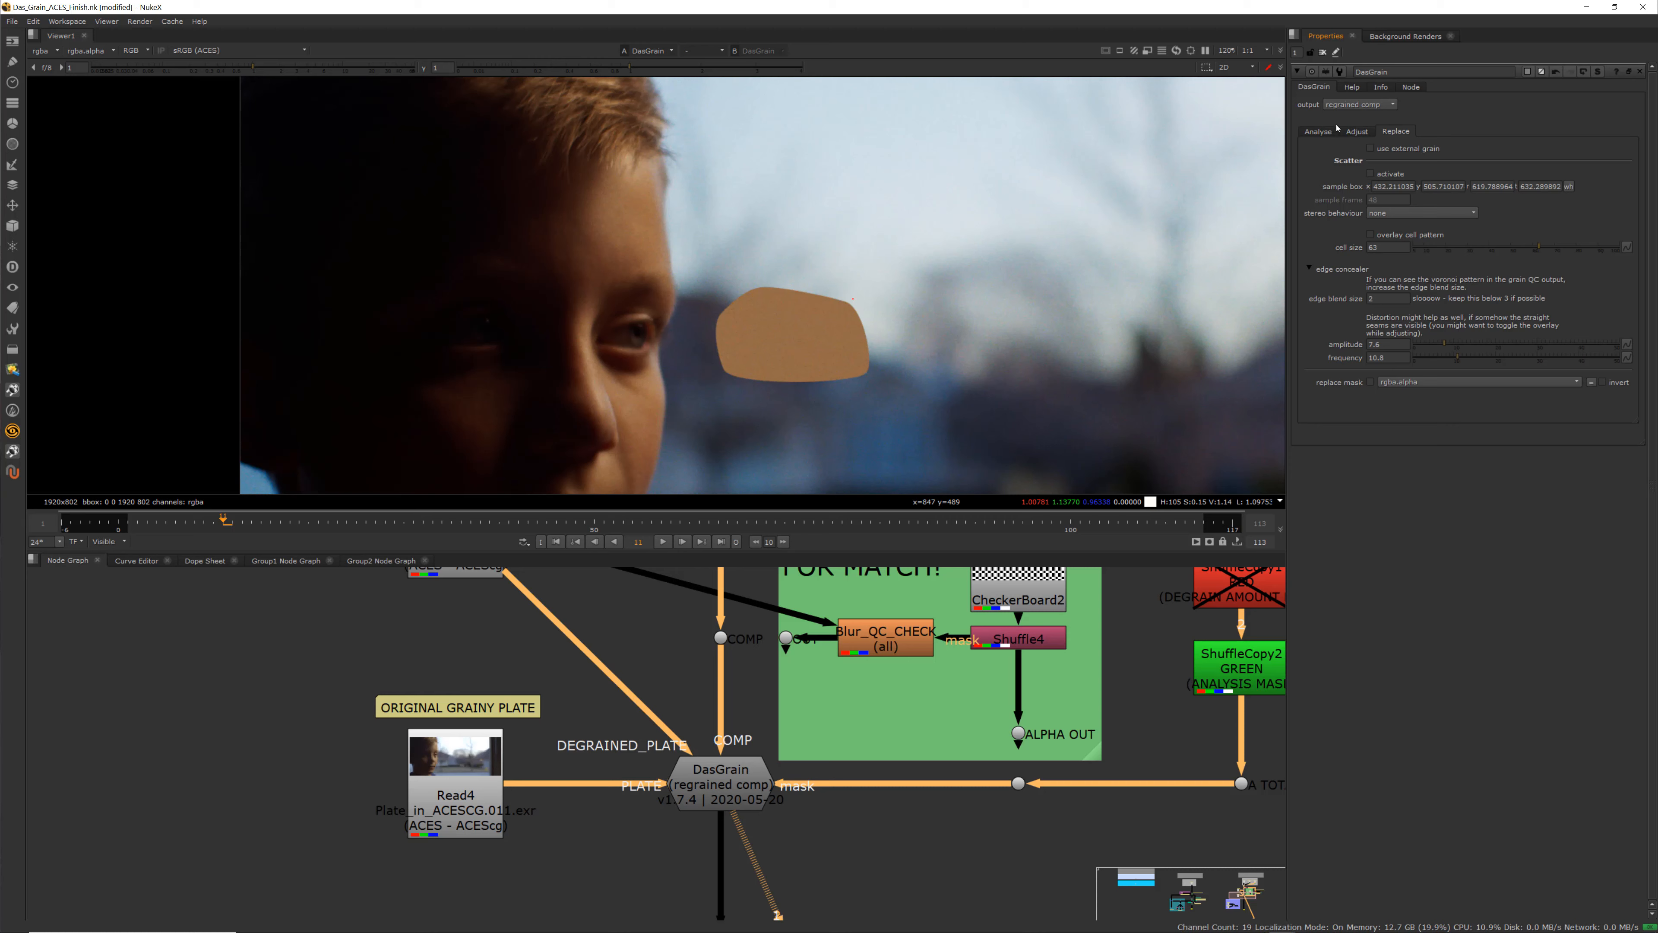
Switch DasGrain's output to plate grain and raise the viewer gain to inspect the extracted grain
{"action": "left_click", "coordinate": [1355, 107]}
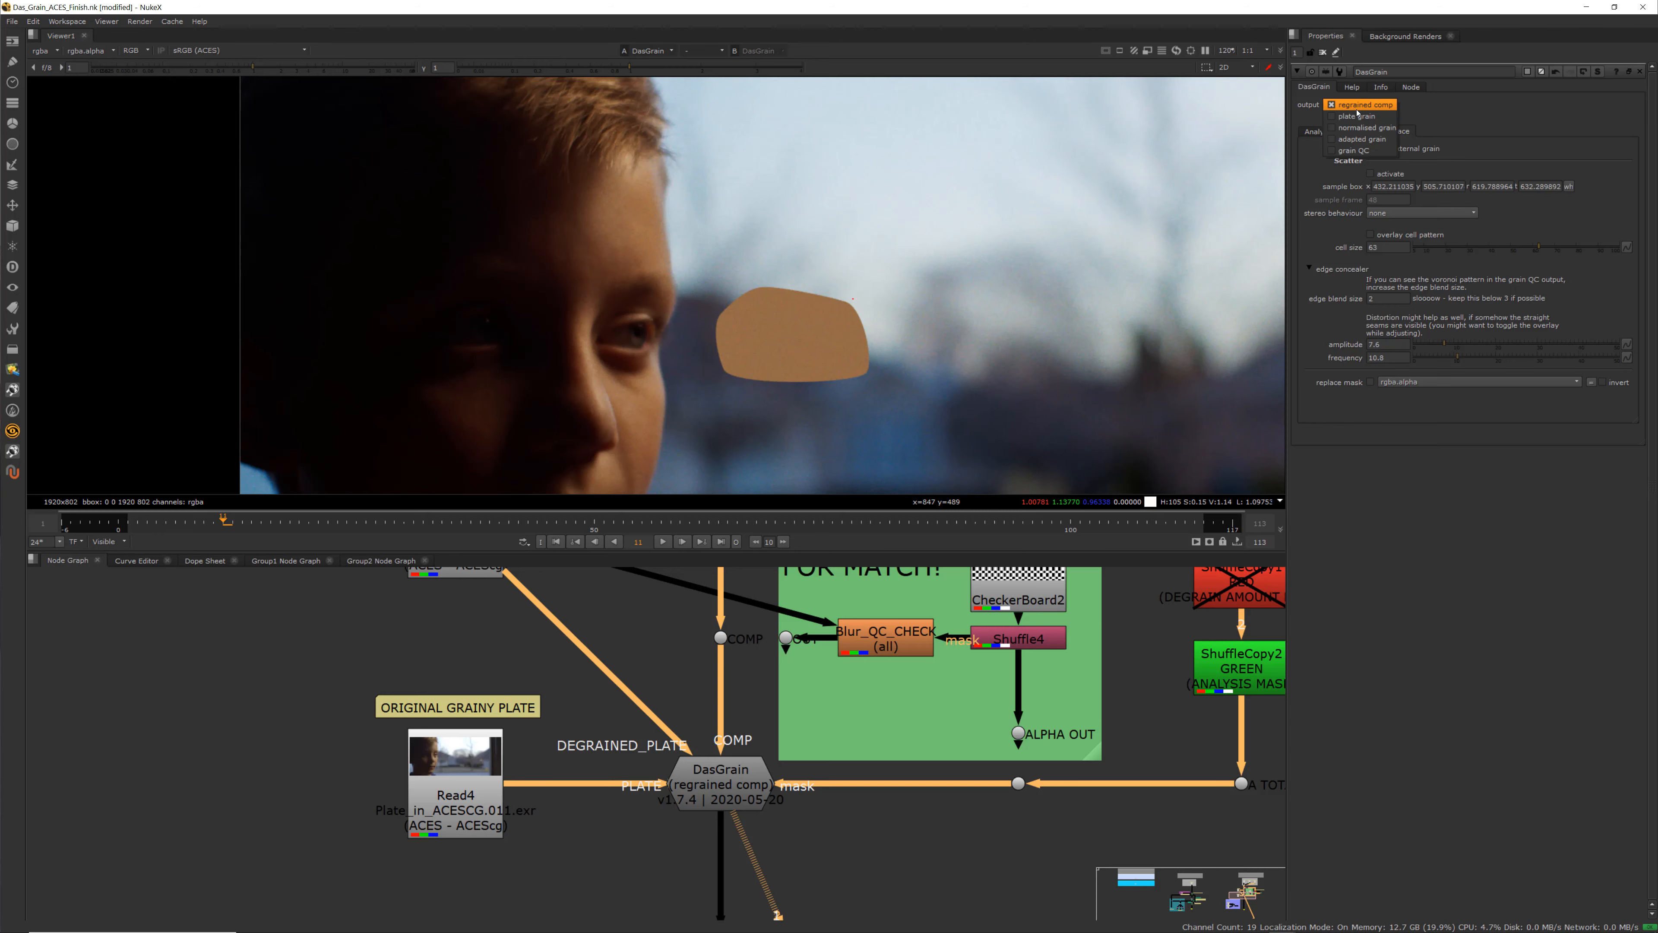
{"action": "left_click", "coordinate": [1357, 116]}
{"action": "scroll", "coordinate": [729, 333], "scroll_direction": "down", "scroll_amount": 3}
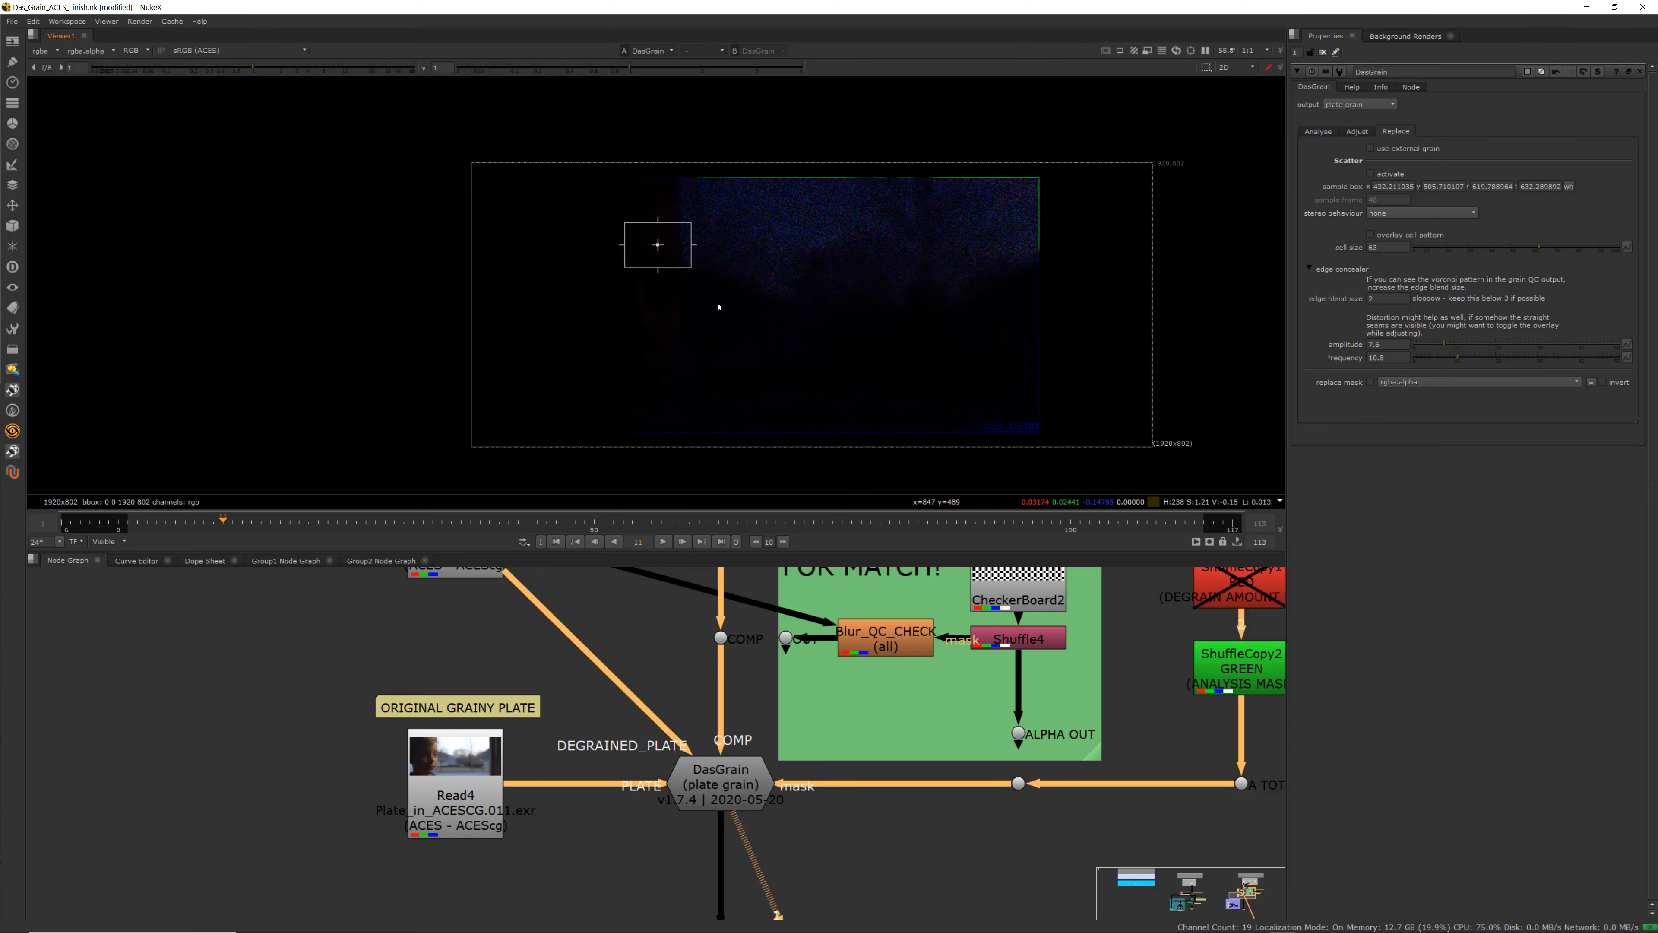
{"action": "scroll", "coordinate": [667, 324], "scroll_direction": "up", "scroll_amount": 1}
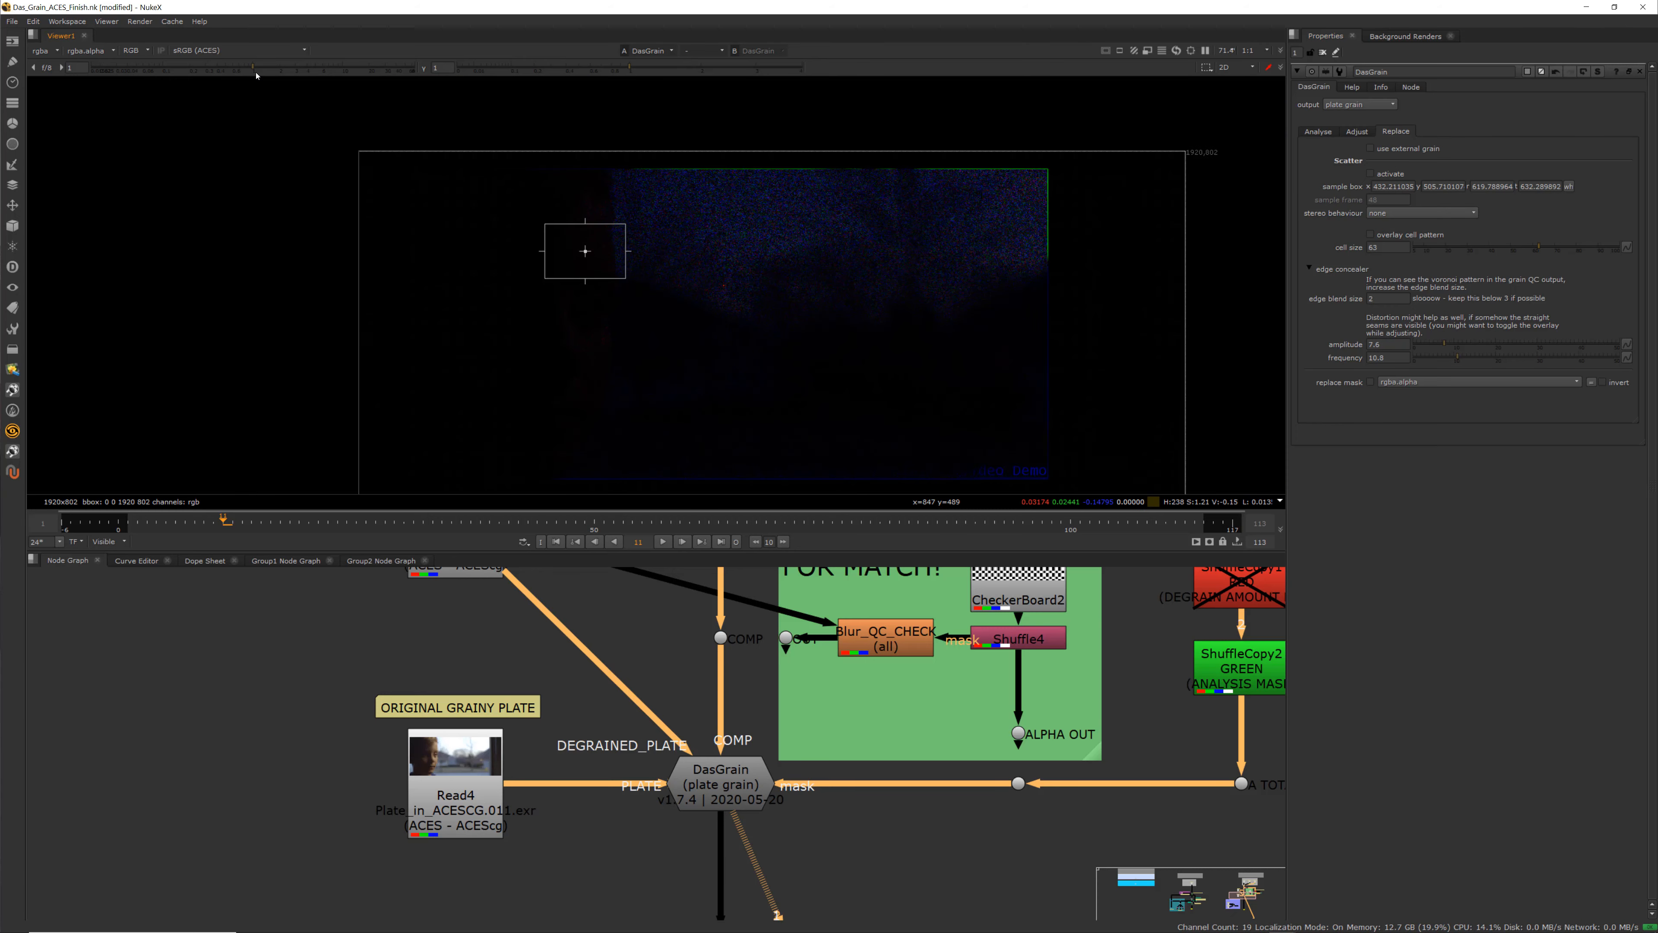
{"action": "left_click_drag", "start_coordinate": [254, 67], "coordinate": [351, 78]}
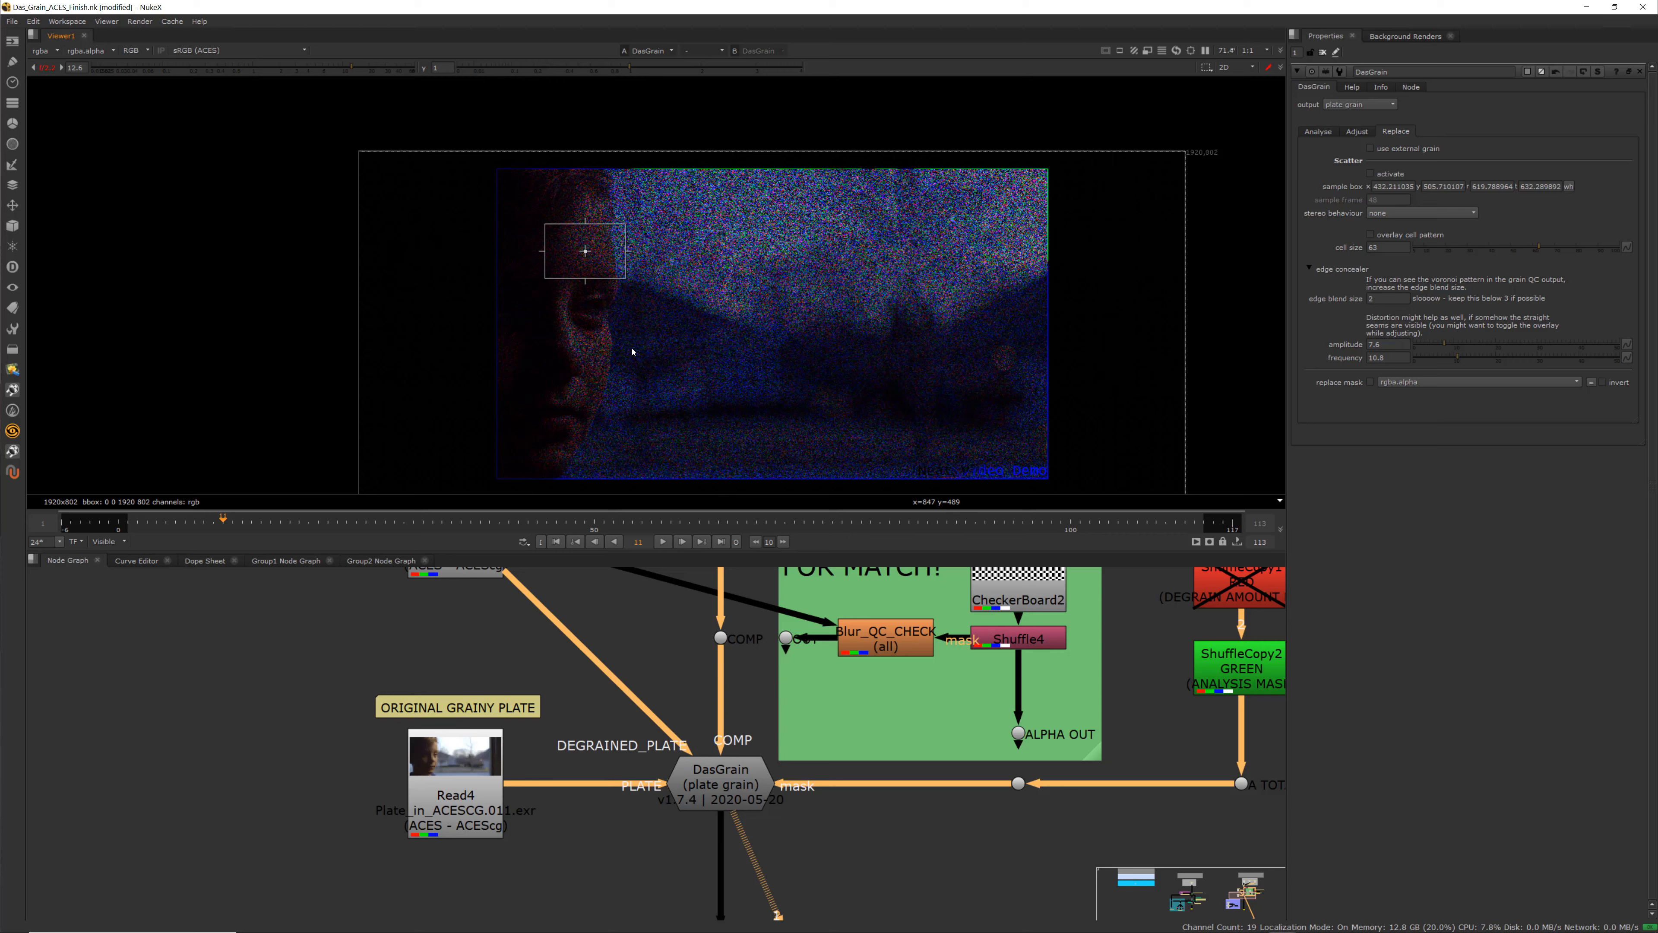
Switch DasGrain's output to normalised grain
{"action": "middle_click_drag", "start_coordinate": [651, 672], "coordinate": [675, 719]}
{"action": "scroll", "coordinate": [670, 703], "scroll_direction": "down", "scroll_amount": 1}
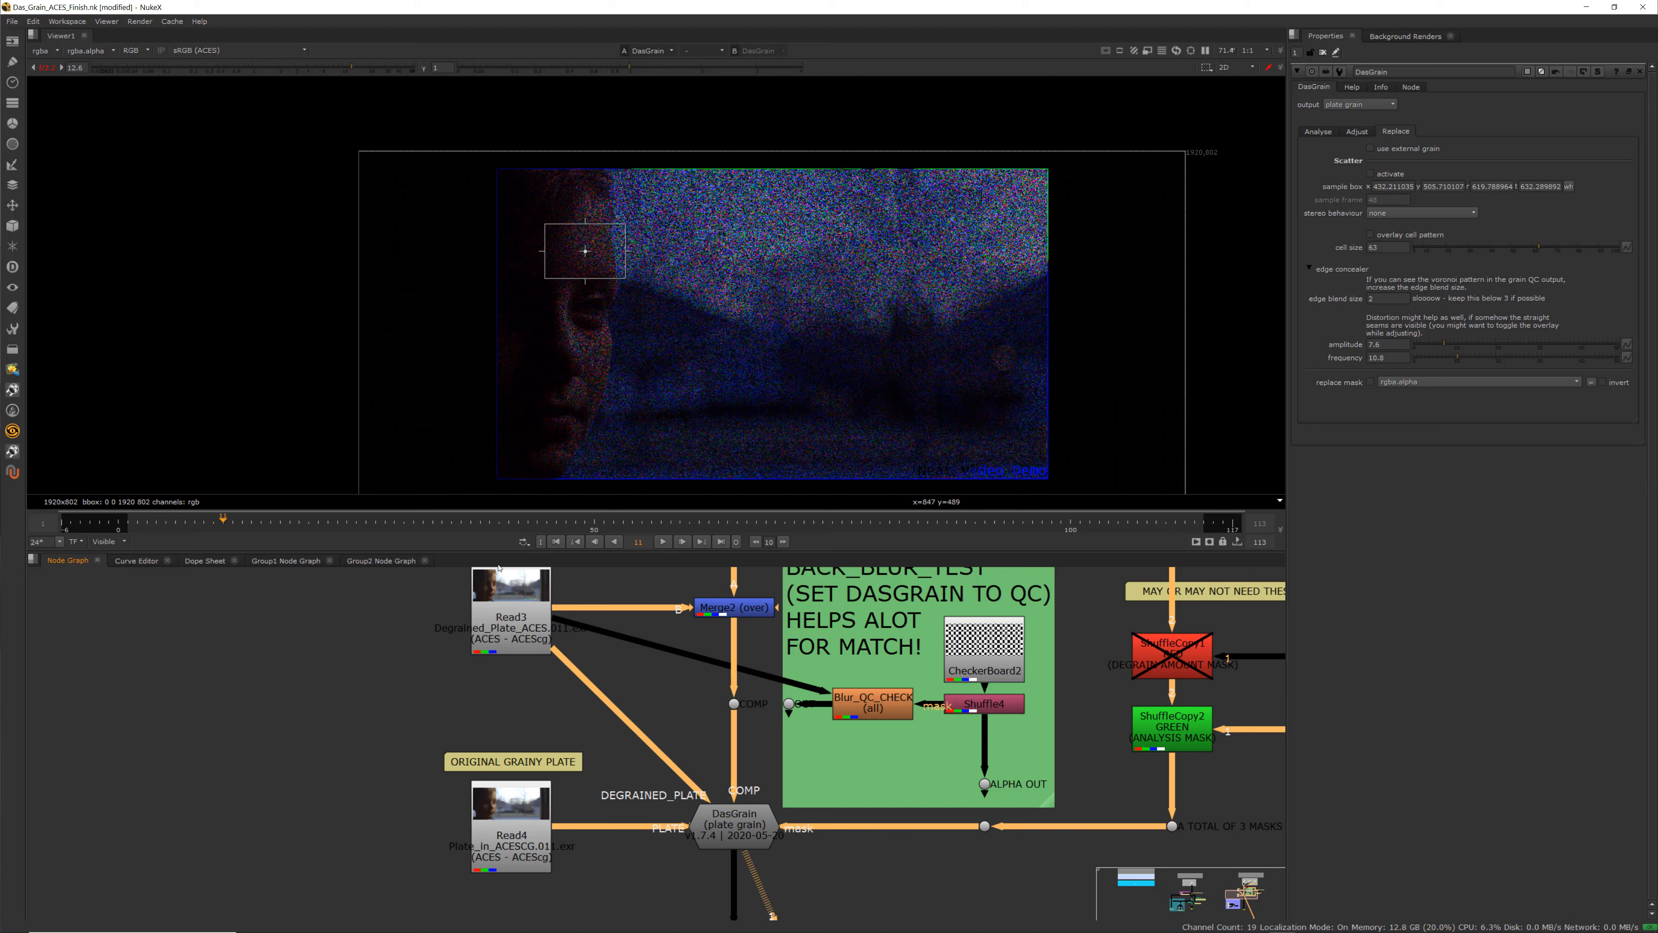
{"action": "left_click", "coordinate": [1359, 105]}
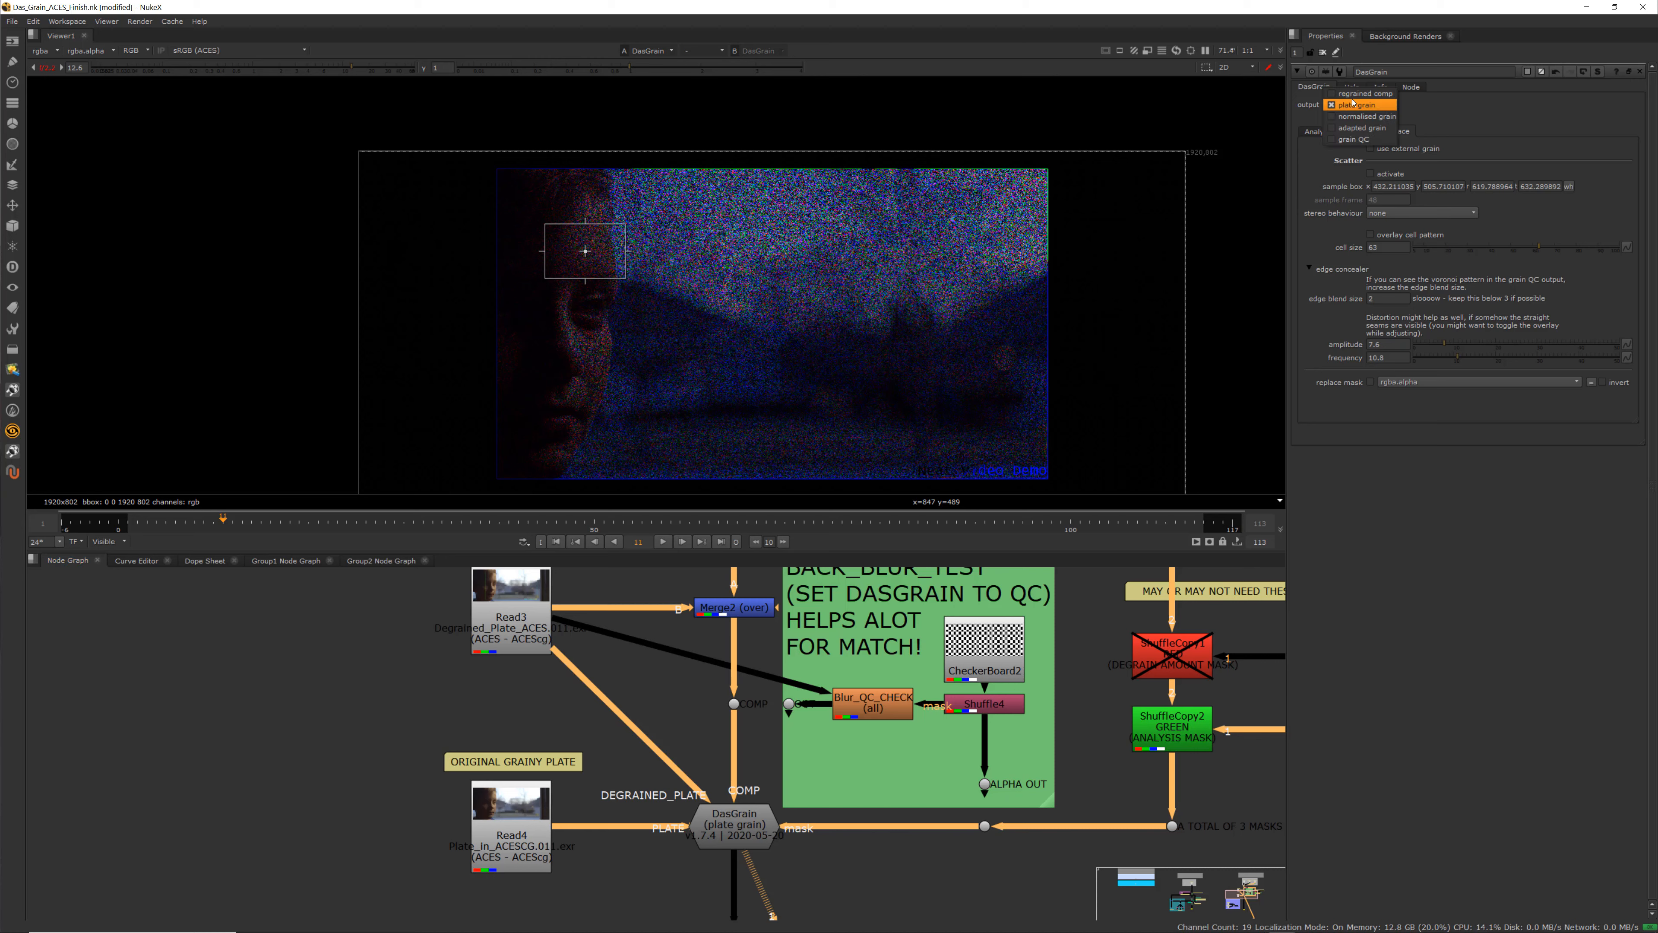
{"action": "left_click", "coordinate": [1355, 122]}
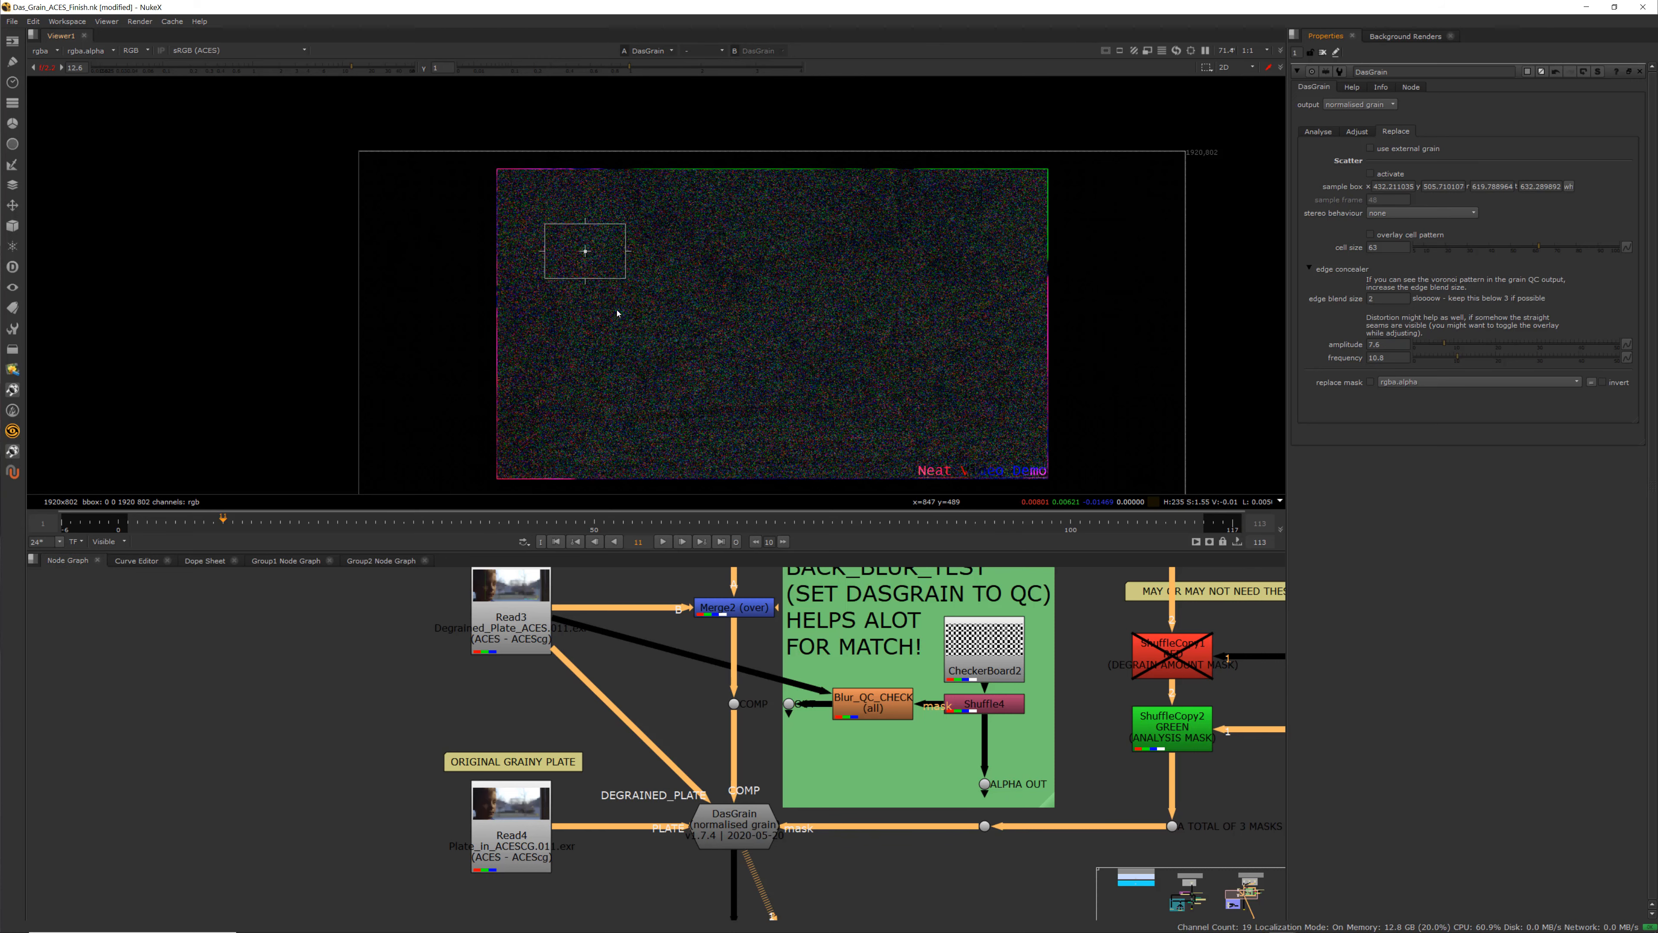
Step through frames on the timeline to review the normalised grain in the viewer
{"action": "scroll", "coordinate": [619, 311], "scroll_direction": "up", "scroll_amount": 2}
{"action": "left_click", "coordinate": [613, 527]}
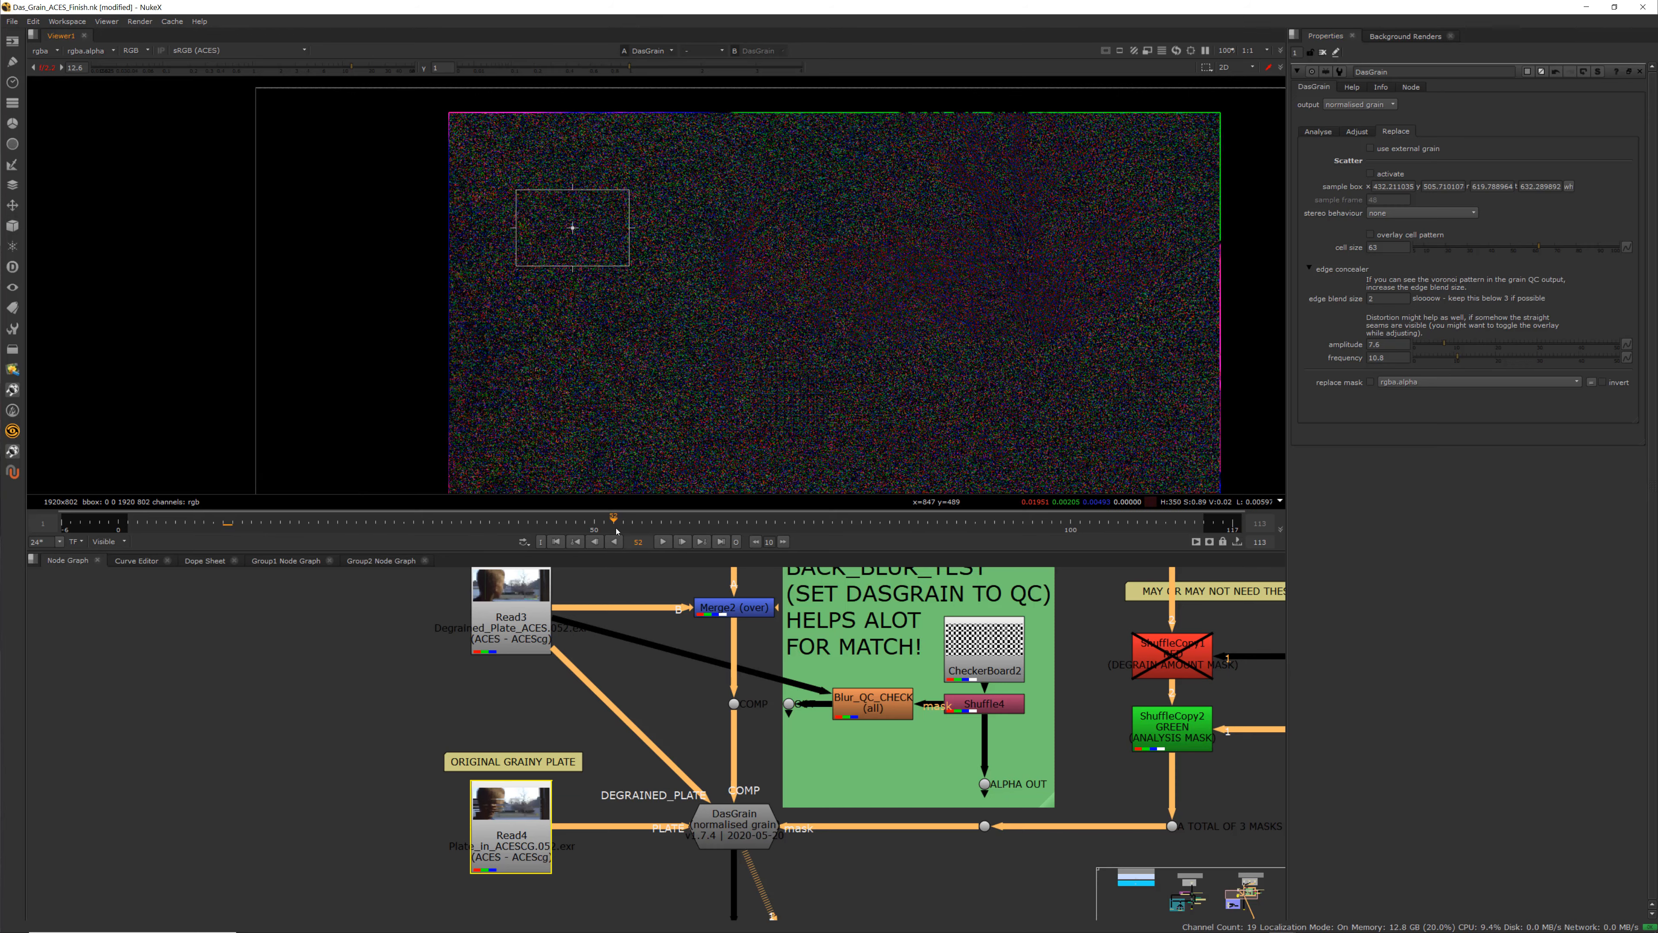
{"action": "key", "text": "Right"}
{"action": "left_click_drag", "start_coordinate": [798, 528], "coordinate": [870, 535]}
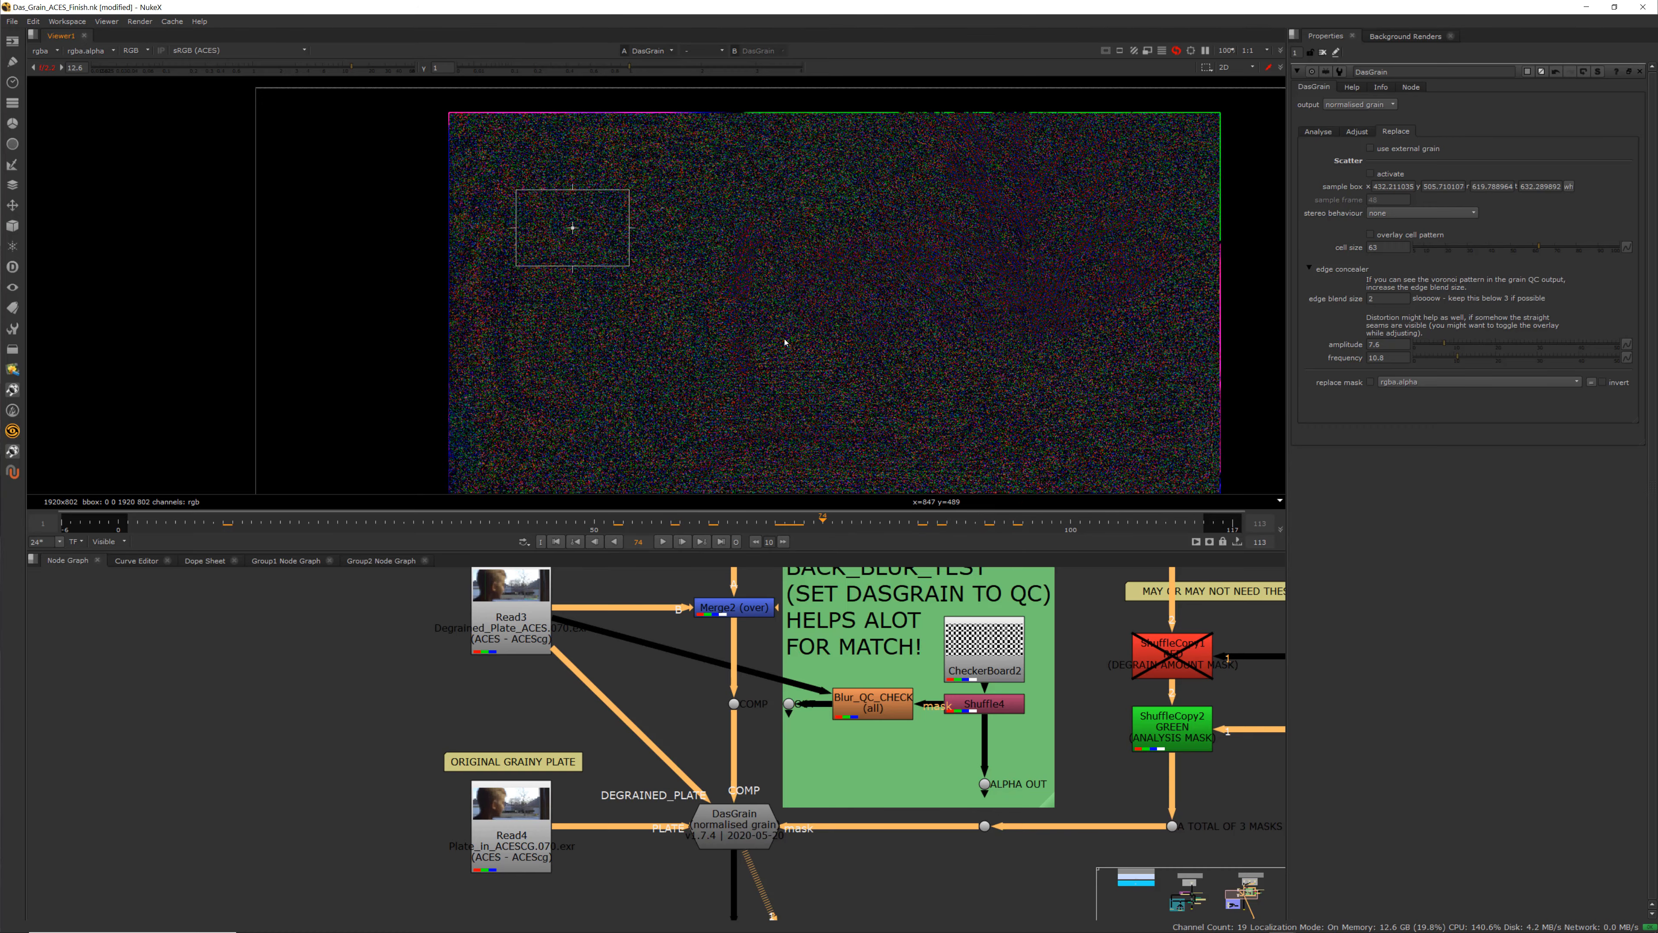
{"action": "scroll", "coordinate": [787, 353], "scroll_direction": "down", "scroll_amount": 3}
{"action": "scroll", "coordinate": [791, 362], "scroll_direction": "up", "scroll_amount": 1}
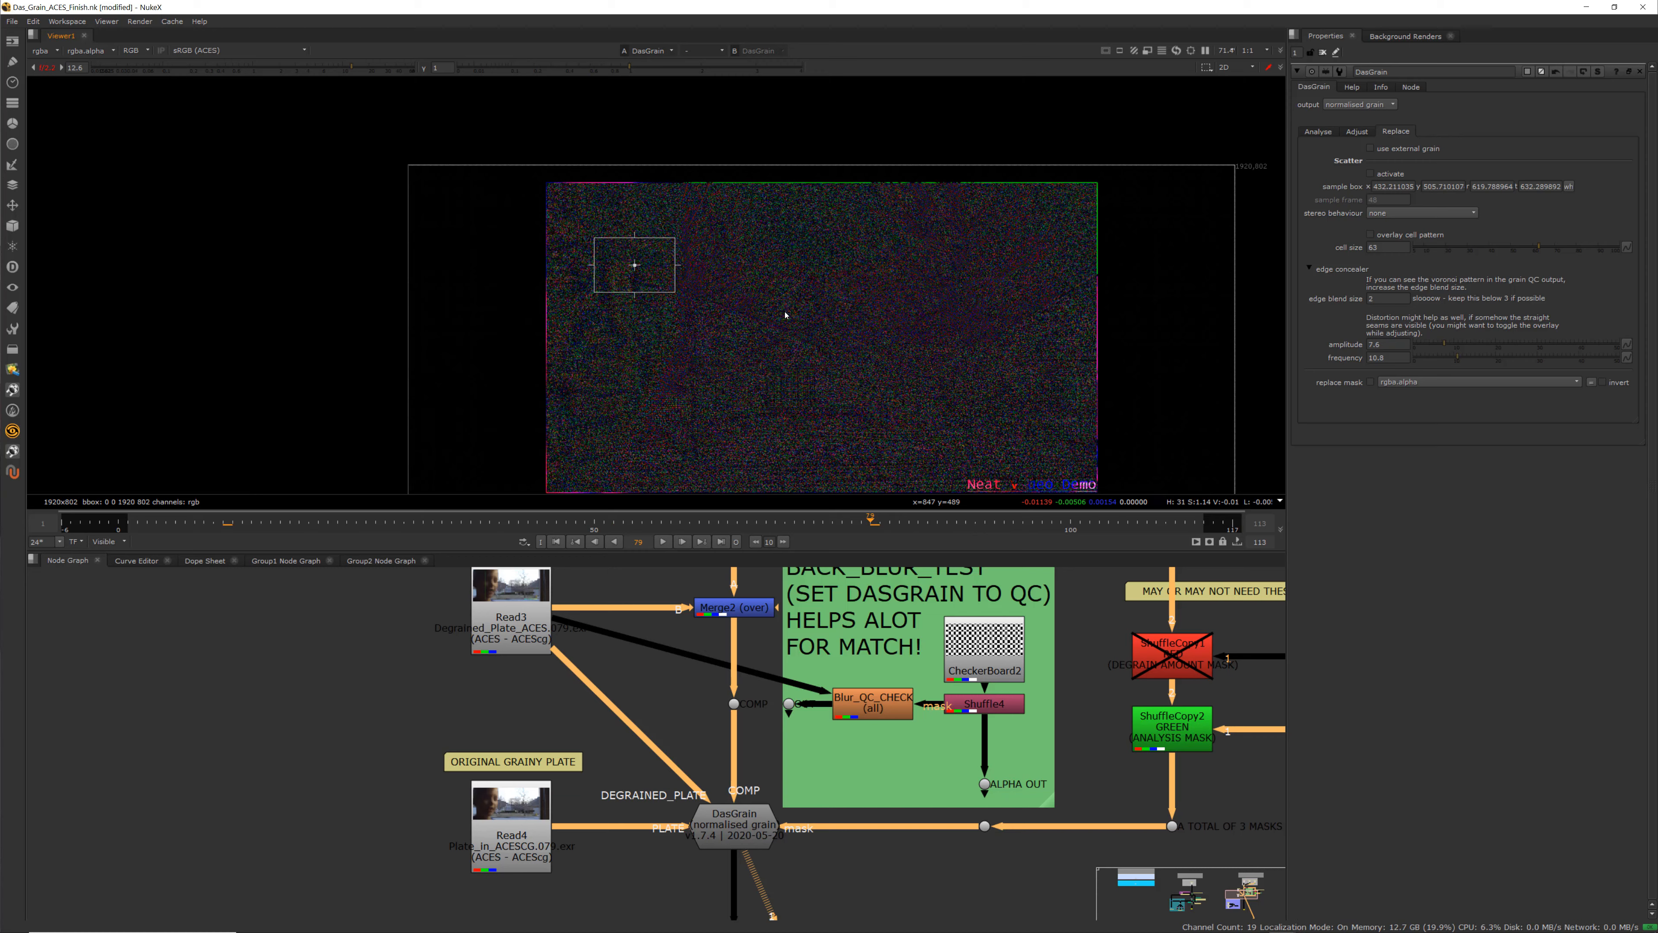
Zoom the viewer and scrub the timeline to examine the normalised grain across frames
{"action": "scroll", "coordinate": [618, 277], "scroll_direction": "up", "scroll_amount": 2}
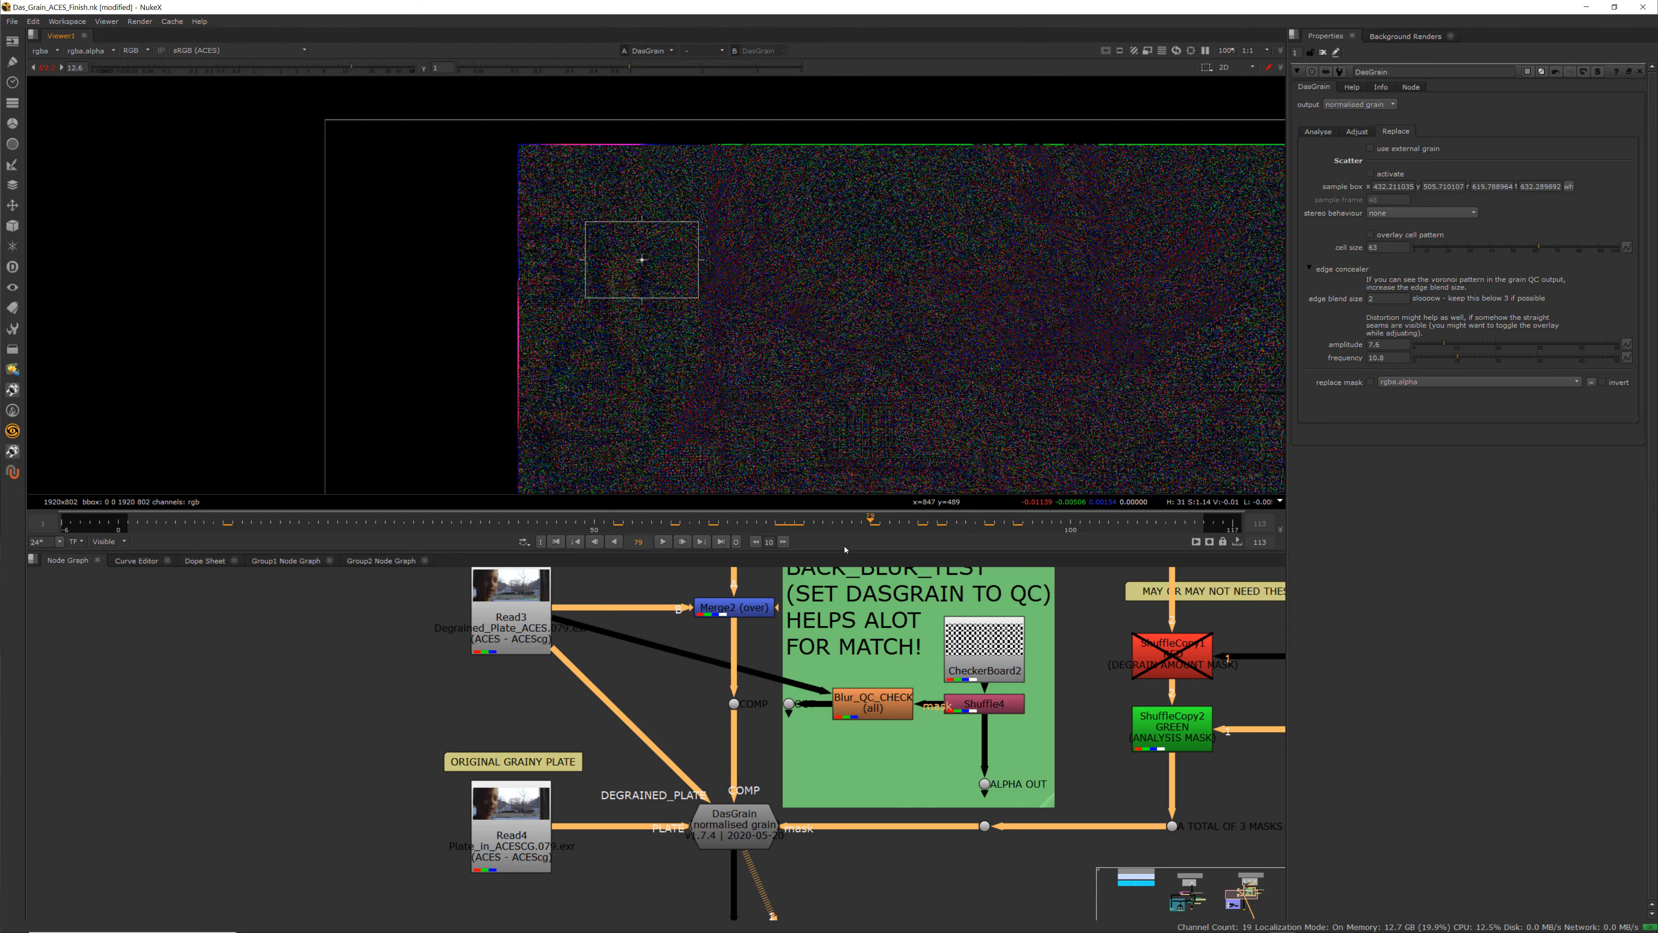
{"action": "left_click", "coordinate": [404, 526]}
{"action": "left_click_drag", "start_coordinate": [409, 530], "coordinate": [557, 533]}
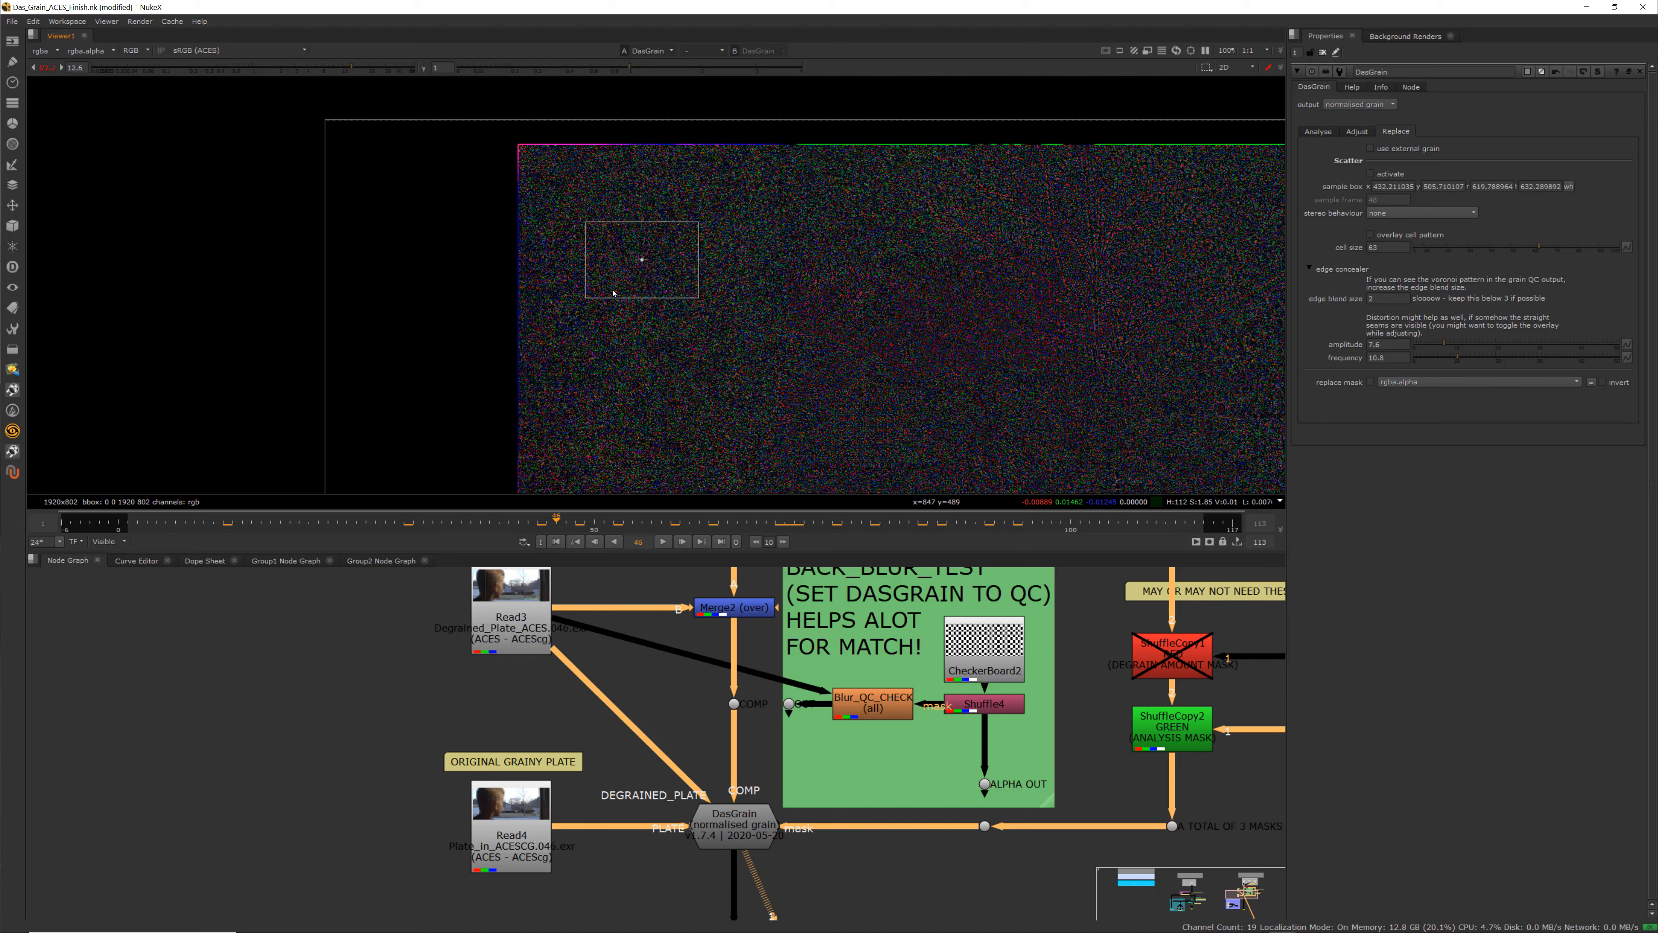
{"action": "scroll", "coordinate": [637, 240], "scroll_direction": "up", "scroll_amount": 3}
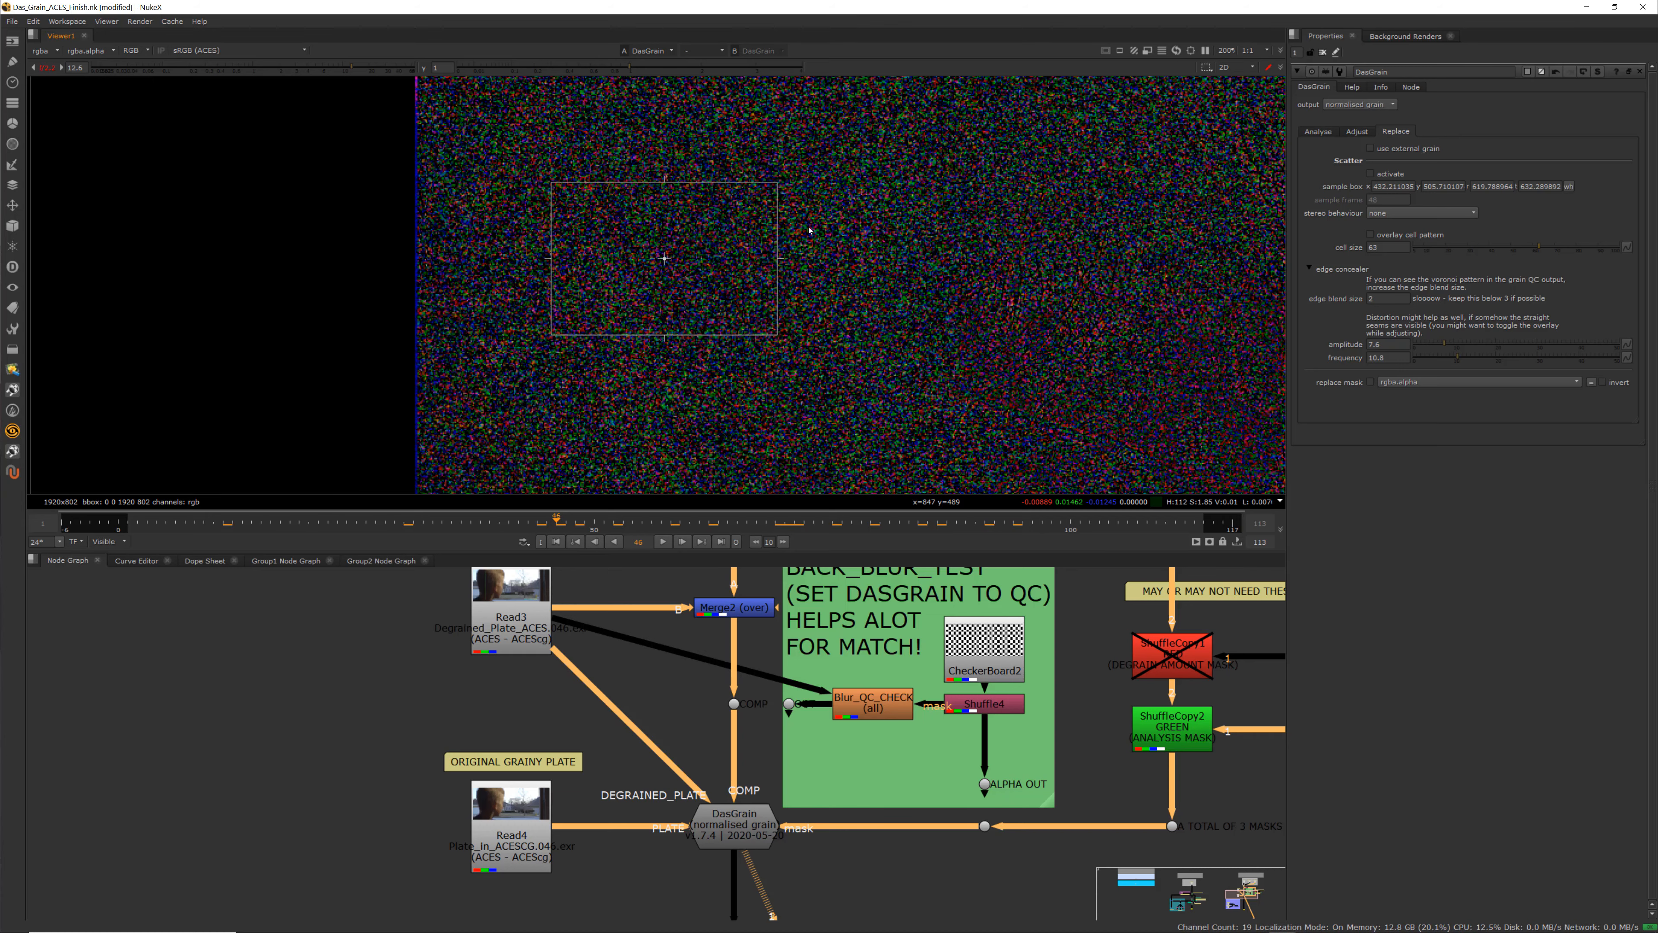
{"action": "scroll", "coordinate": [700, 212], "scroll_direction": "down", "scroll_amount": 3}
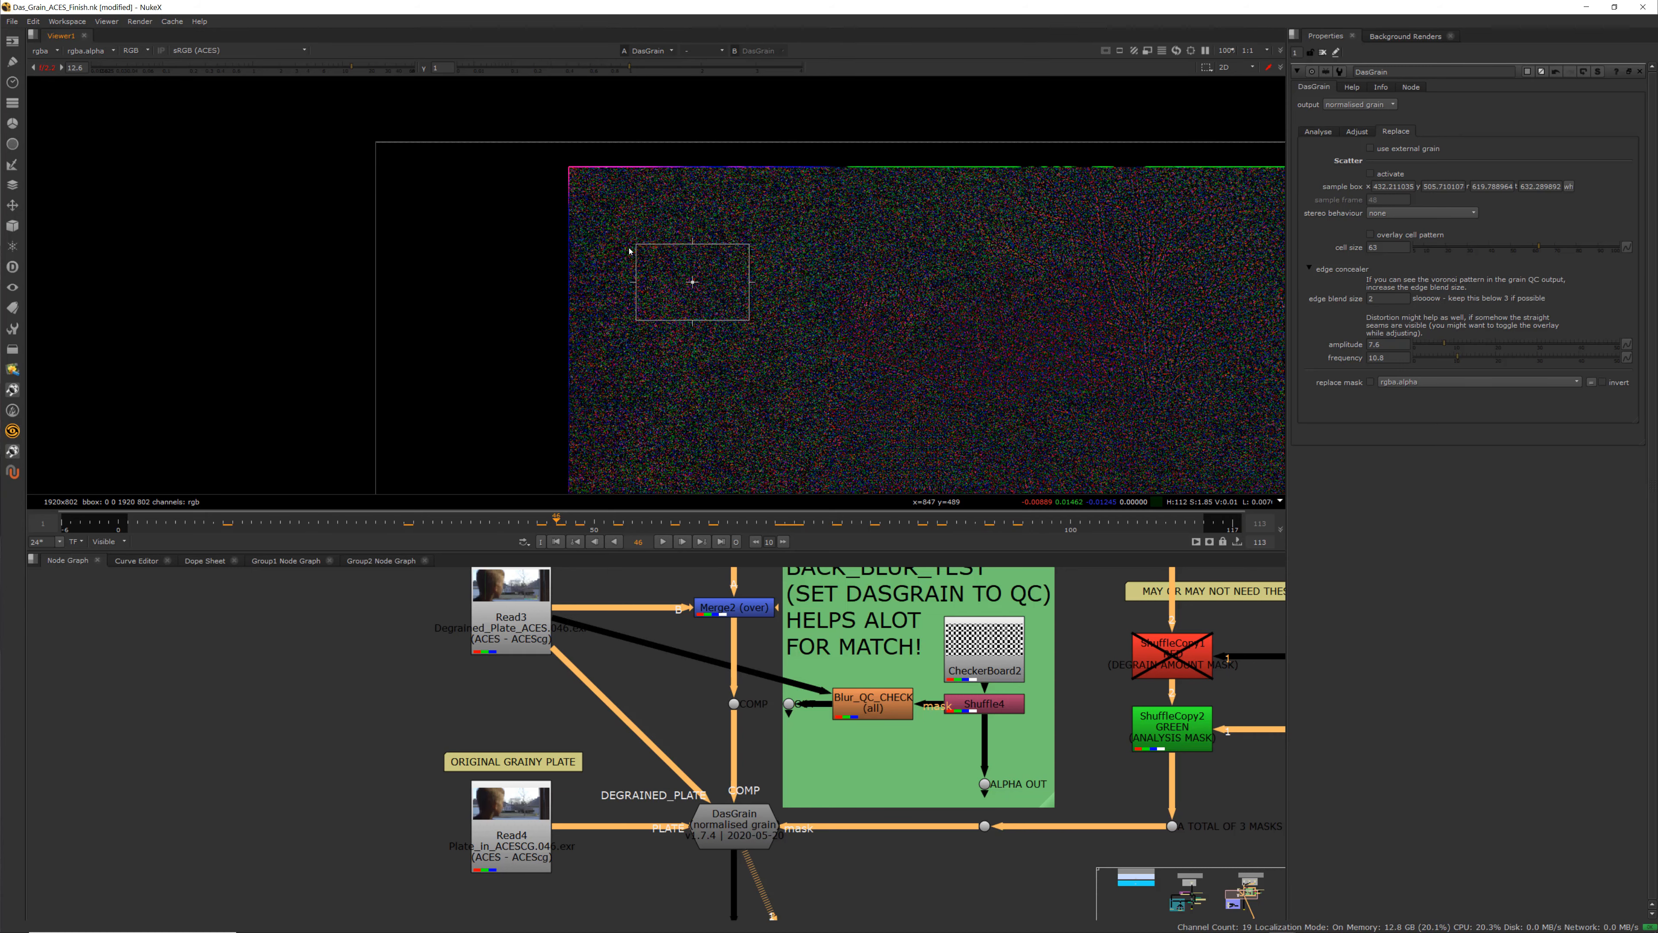
{"action": "left_click_drag", "start_coordinate": [357, 524], "coordinate": [950, 549]}
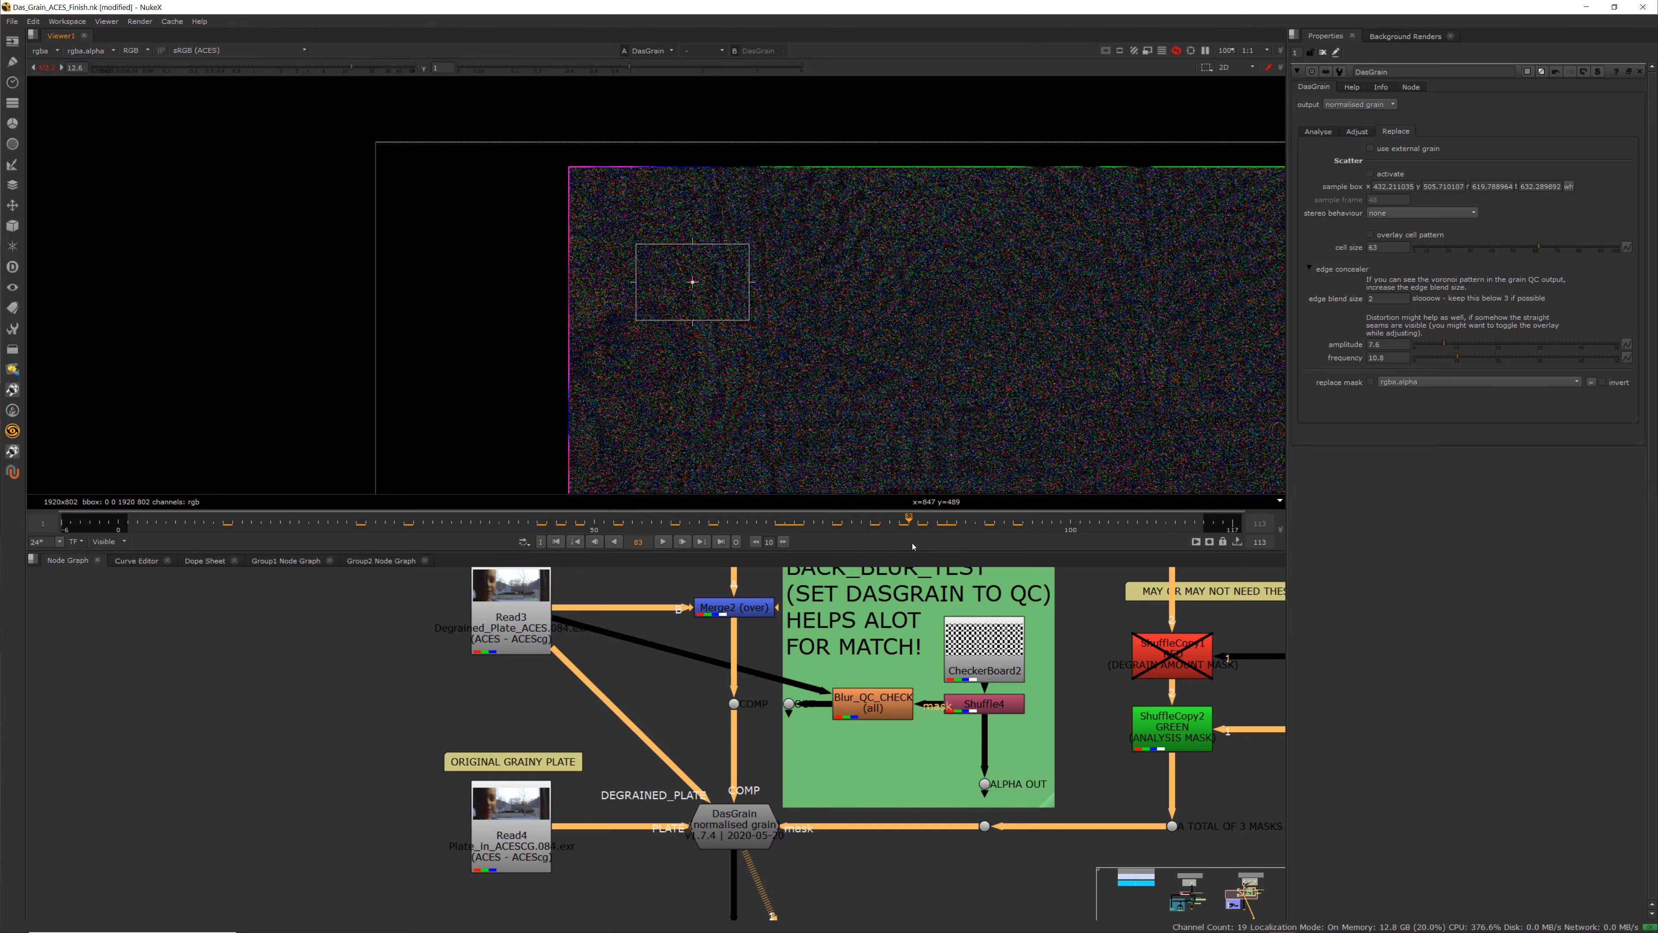
{"action": "scroll", "coordinate": [685, 262], "scroll_direction": "up", "scroll_amount": 4}
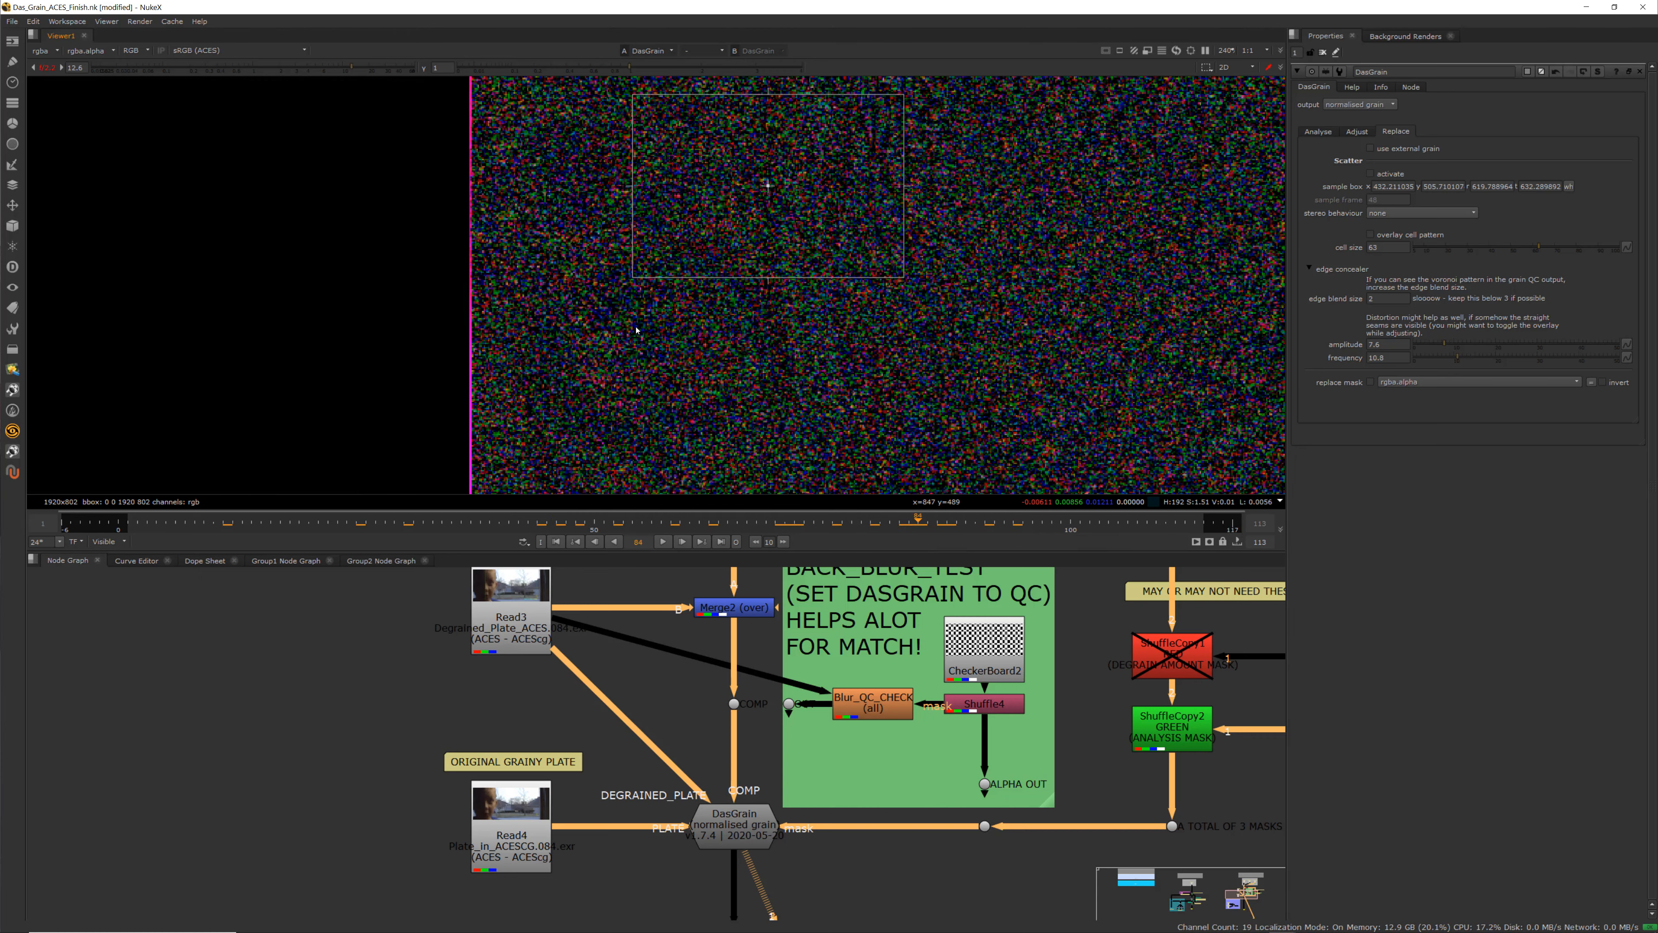
{"action": "scroll", "coordinate": [677, 305], "scroll_direction": "down", "scroll_amount": 4}
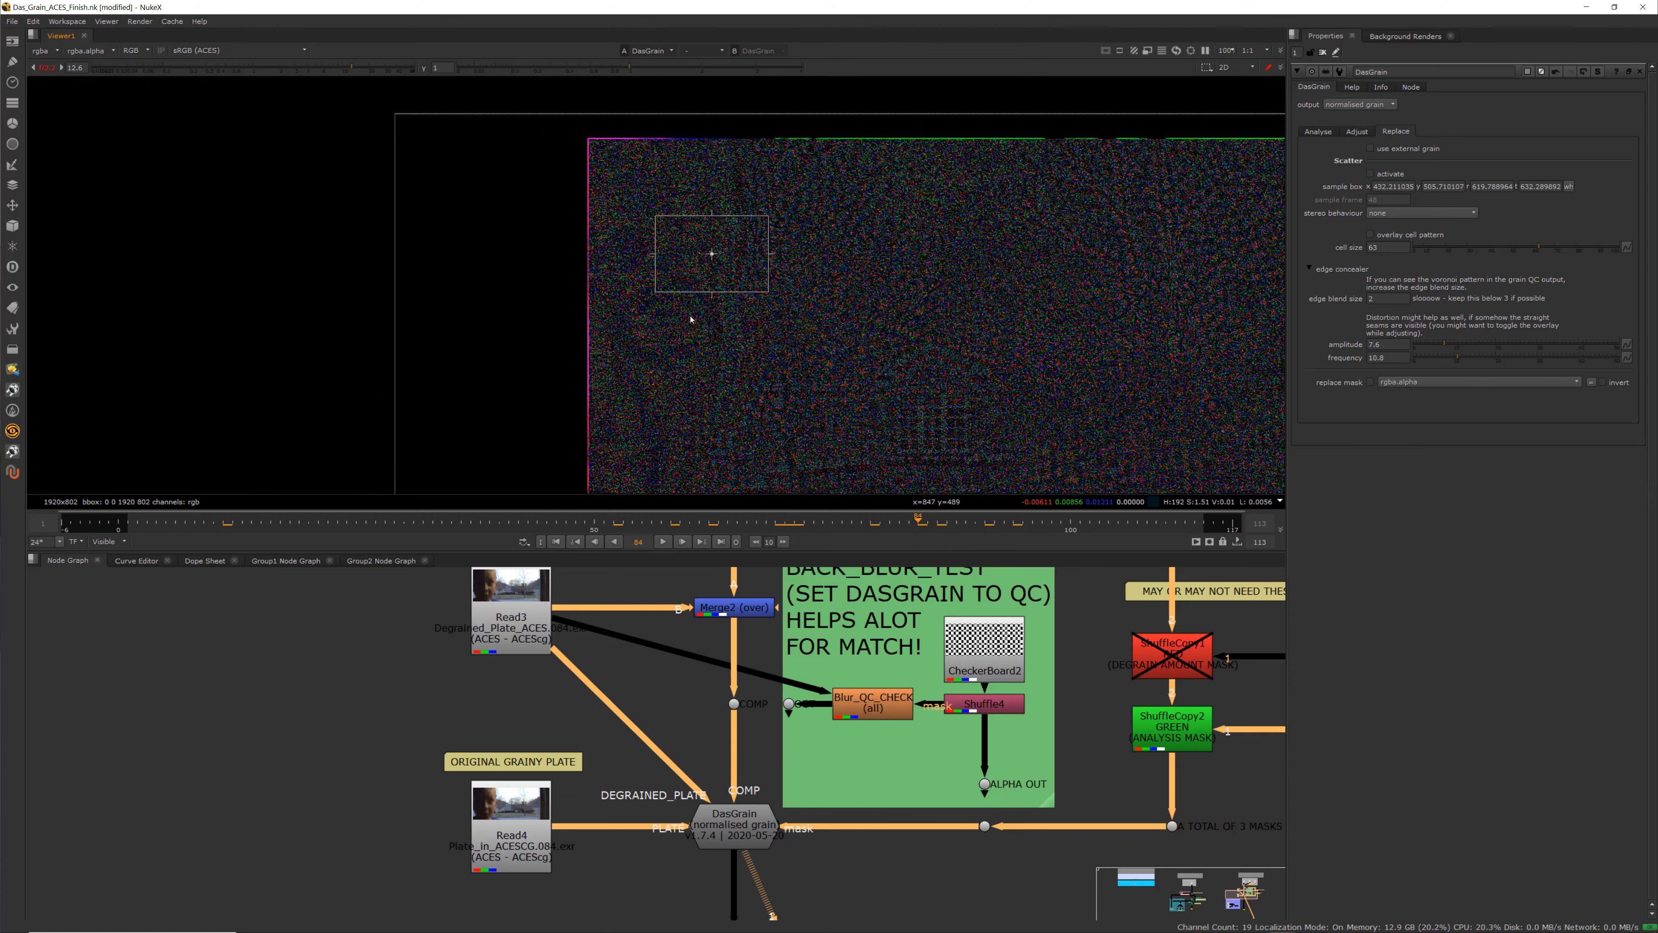
{"action": "scroll", "coordinate": [748, 362], "scroll_direction": "down", "scroll_amount": 1}
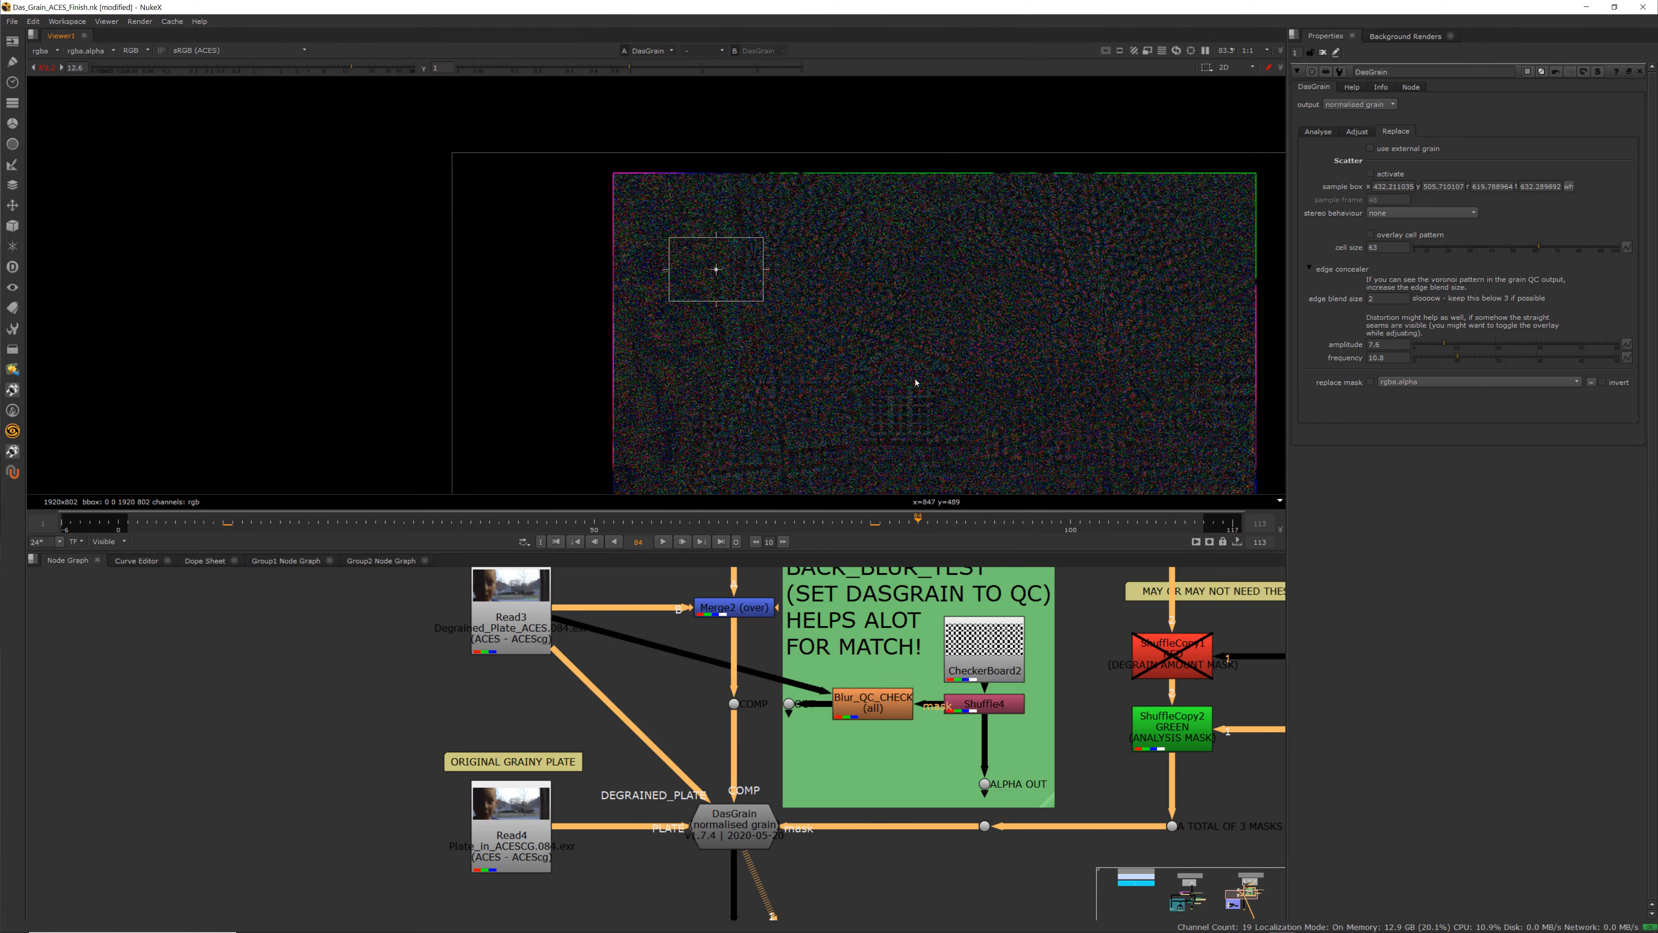
{"action": "left_click", "coordinate": [566, 524]}
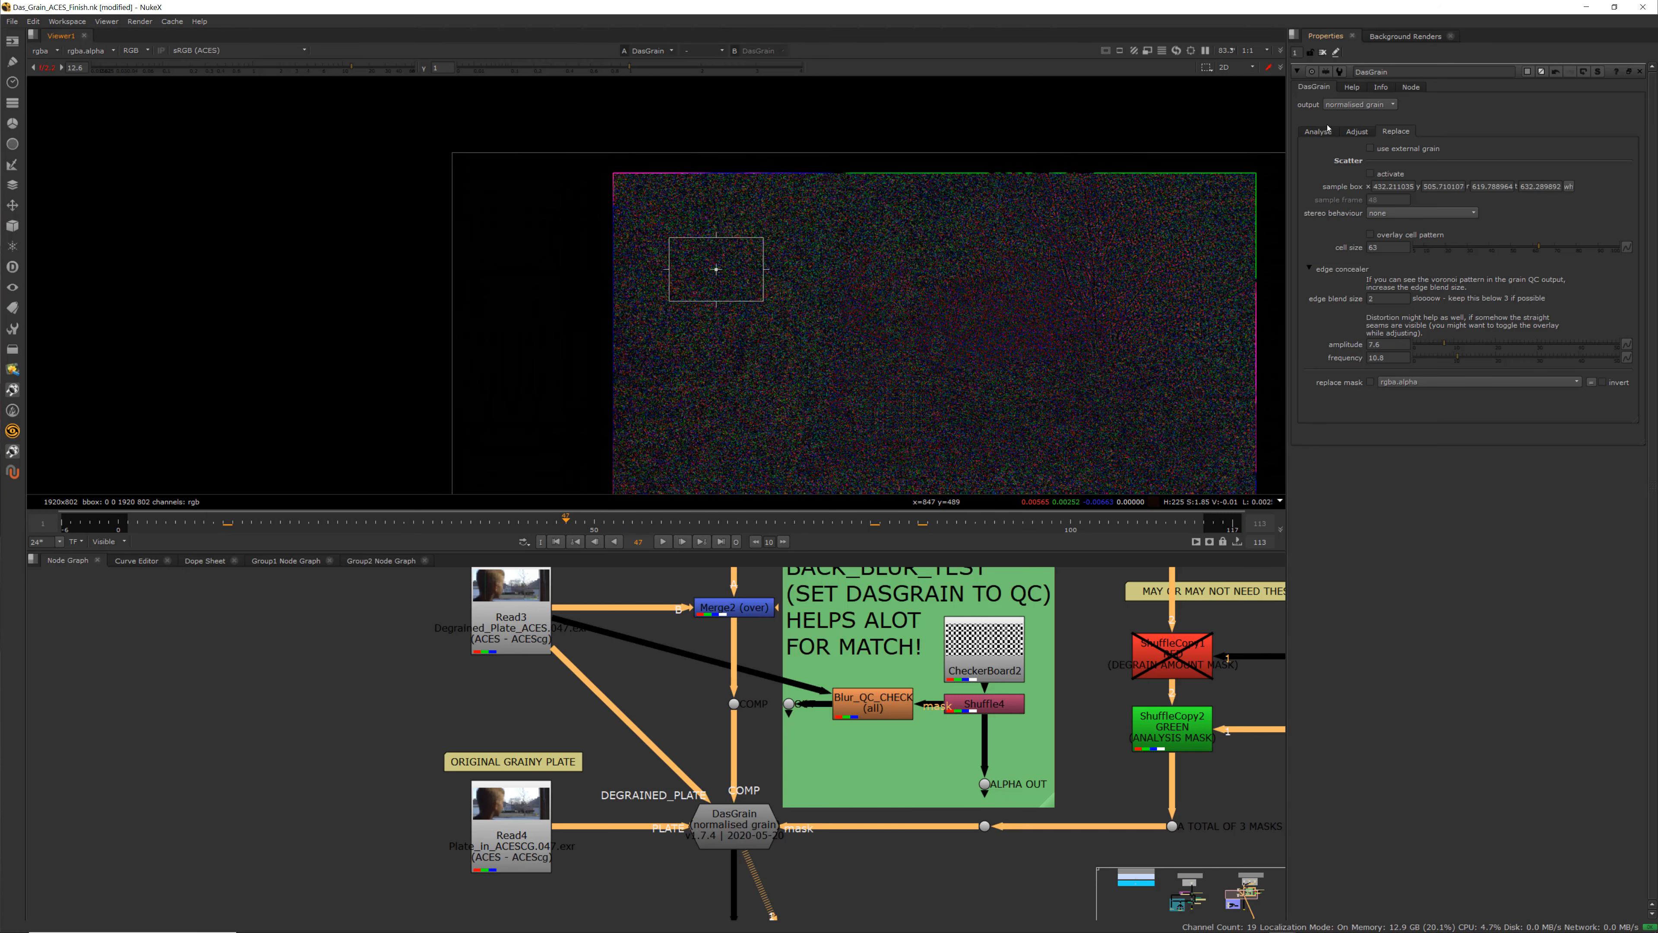
Switch DasGrain's output to adapted grain and inspect it, glancing at the Adjust tab's curves
{"action": "left_click", "coordinate": [1356, 106]}
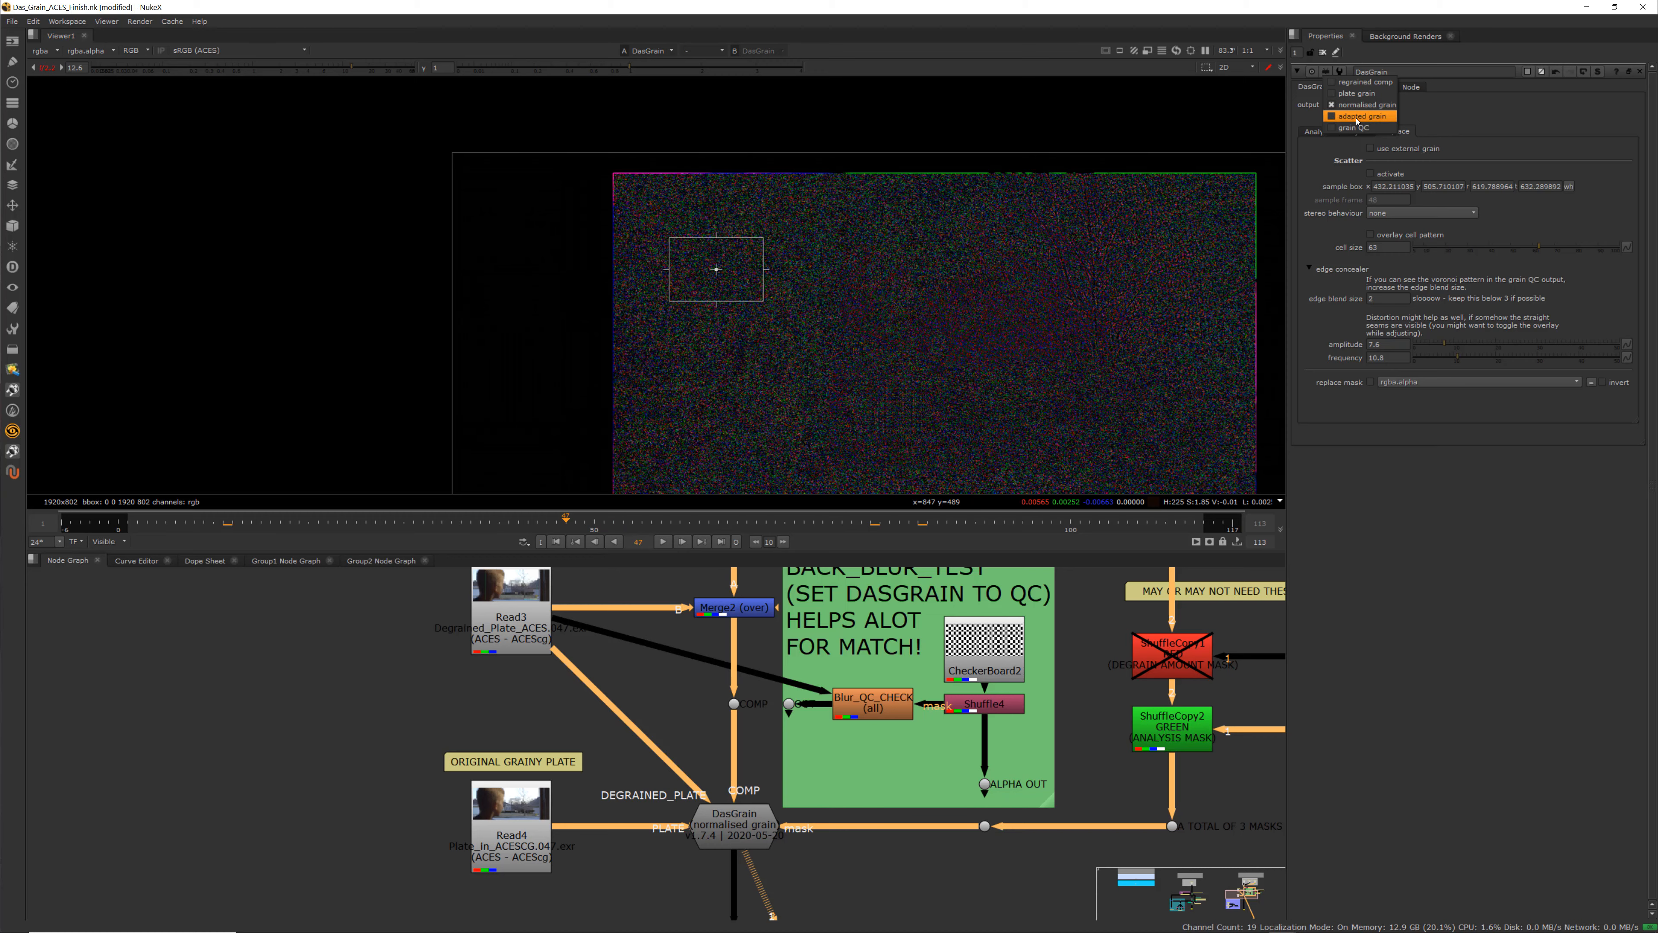
{"action": "left_click", "coordinate": [1357, 116]}
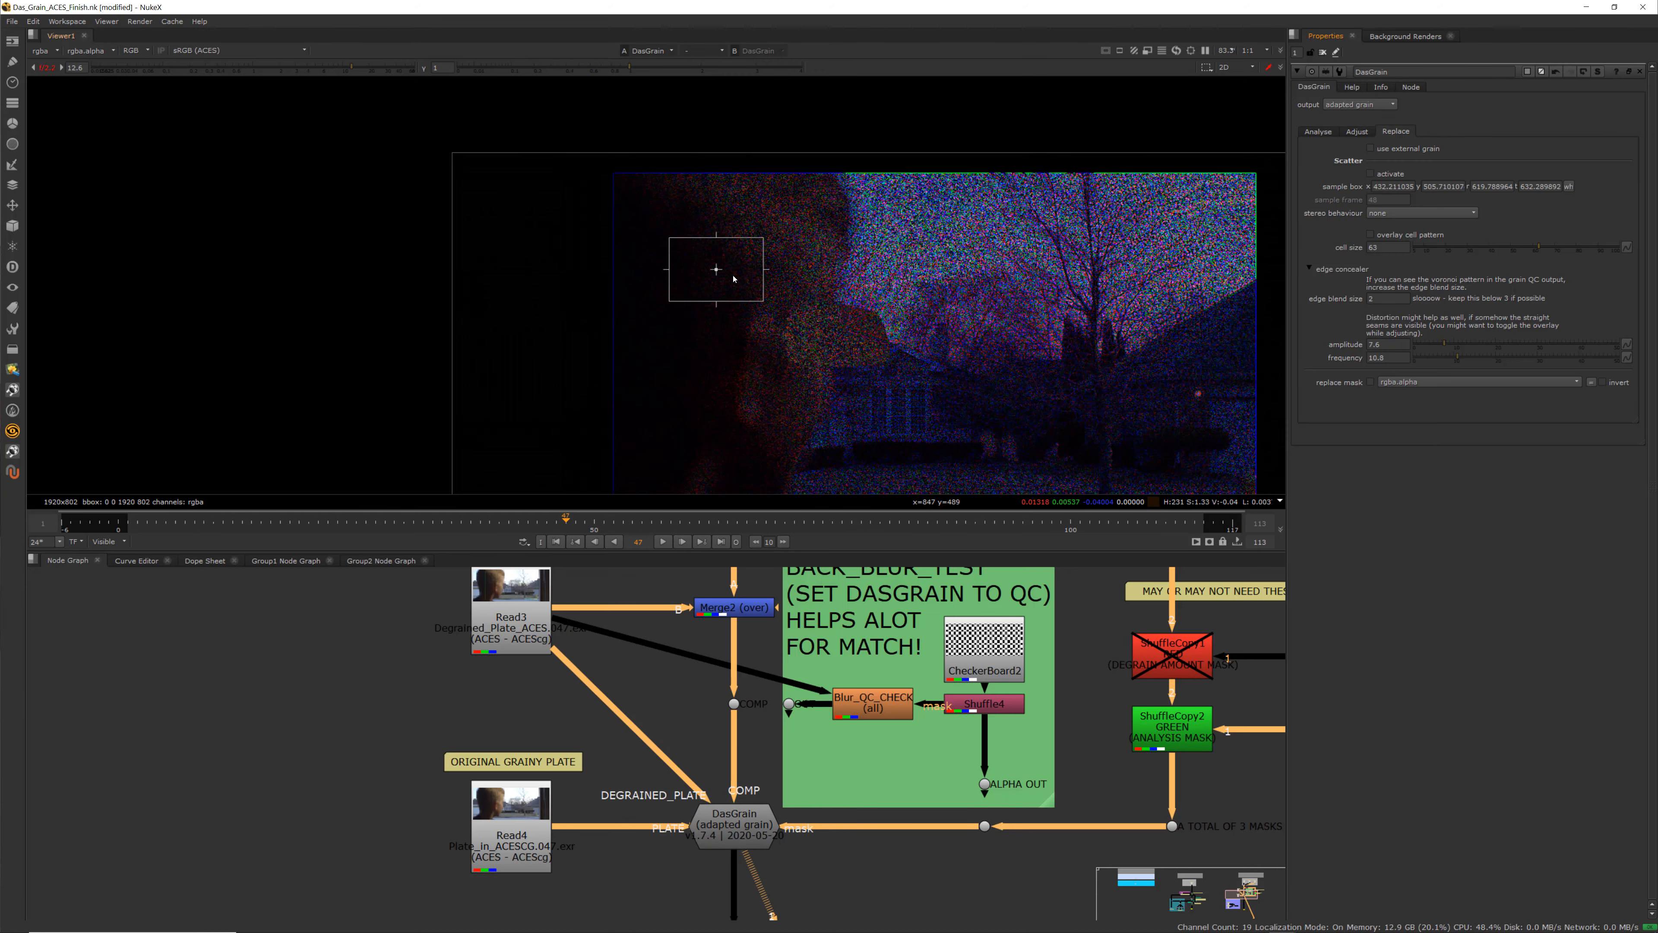
{"action": "scroll", "coordinate": [808, 321], "scroll_direction": "up", "scroll_amount": 3}
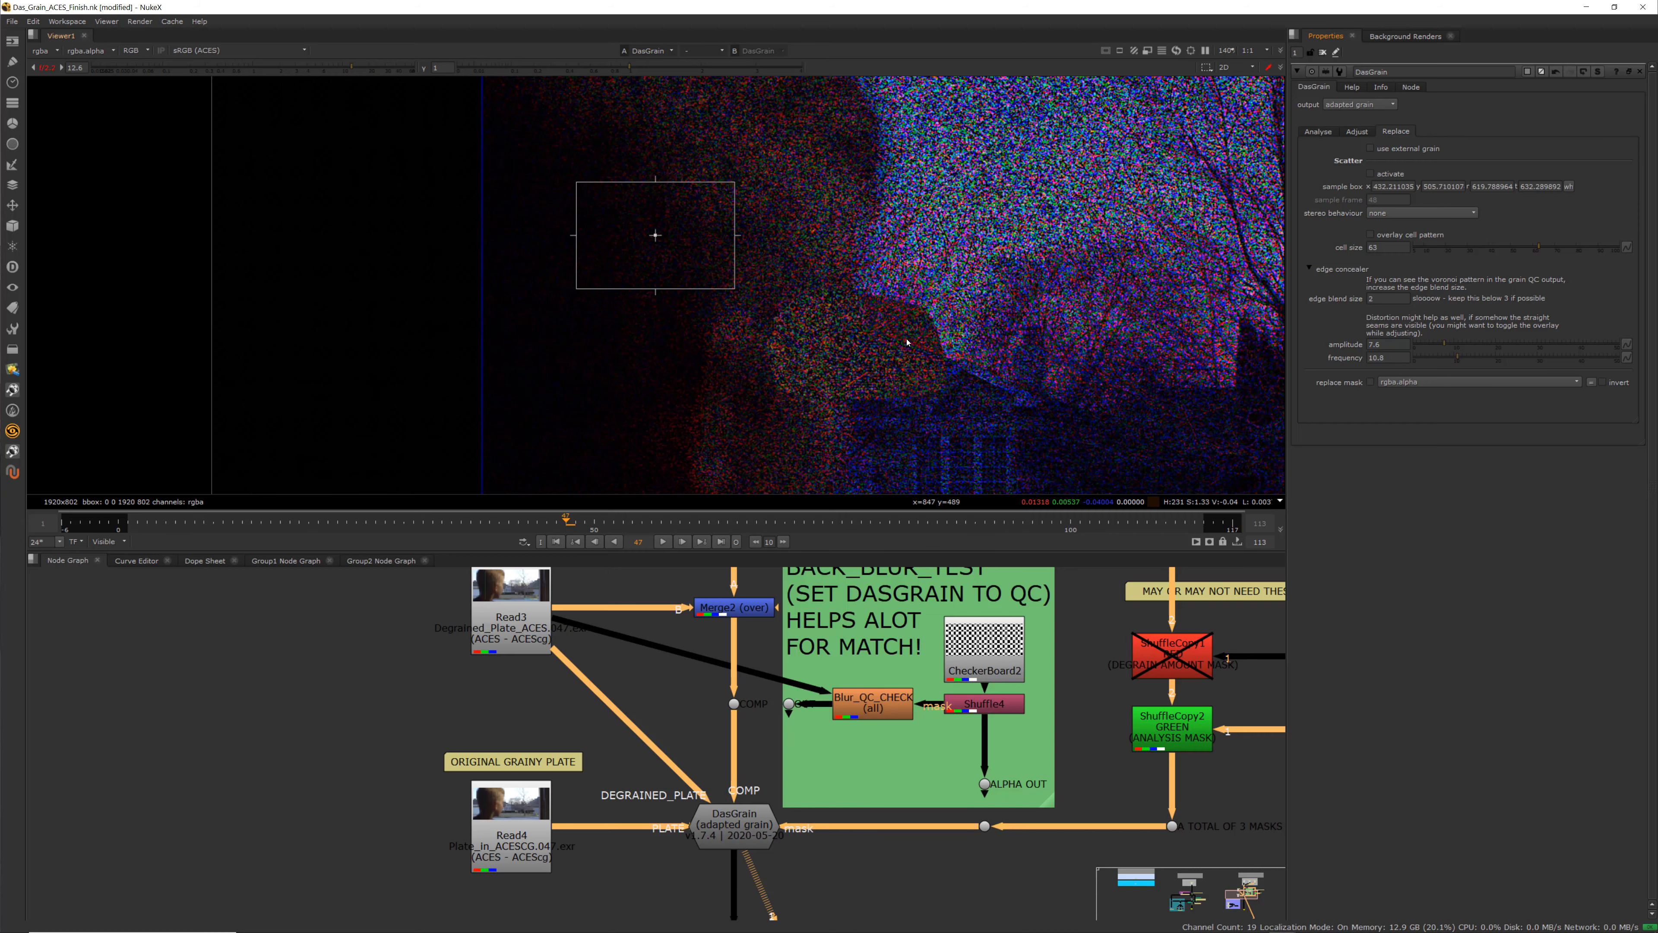
{"action": "scroll", "coordinate": [907, 341], "scroll_direction": "down", "scroll_amount": 3}
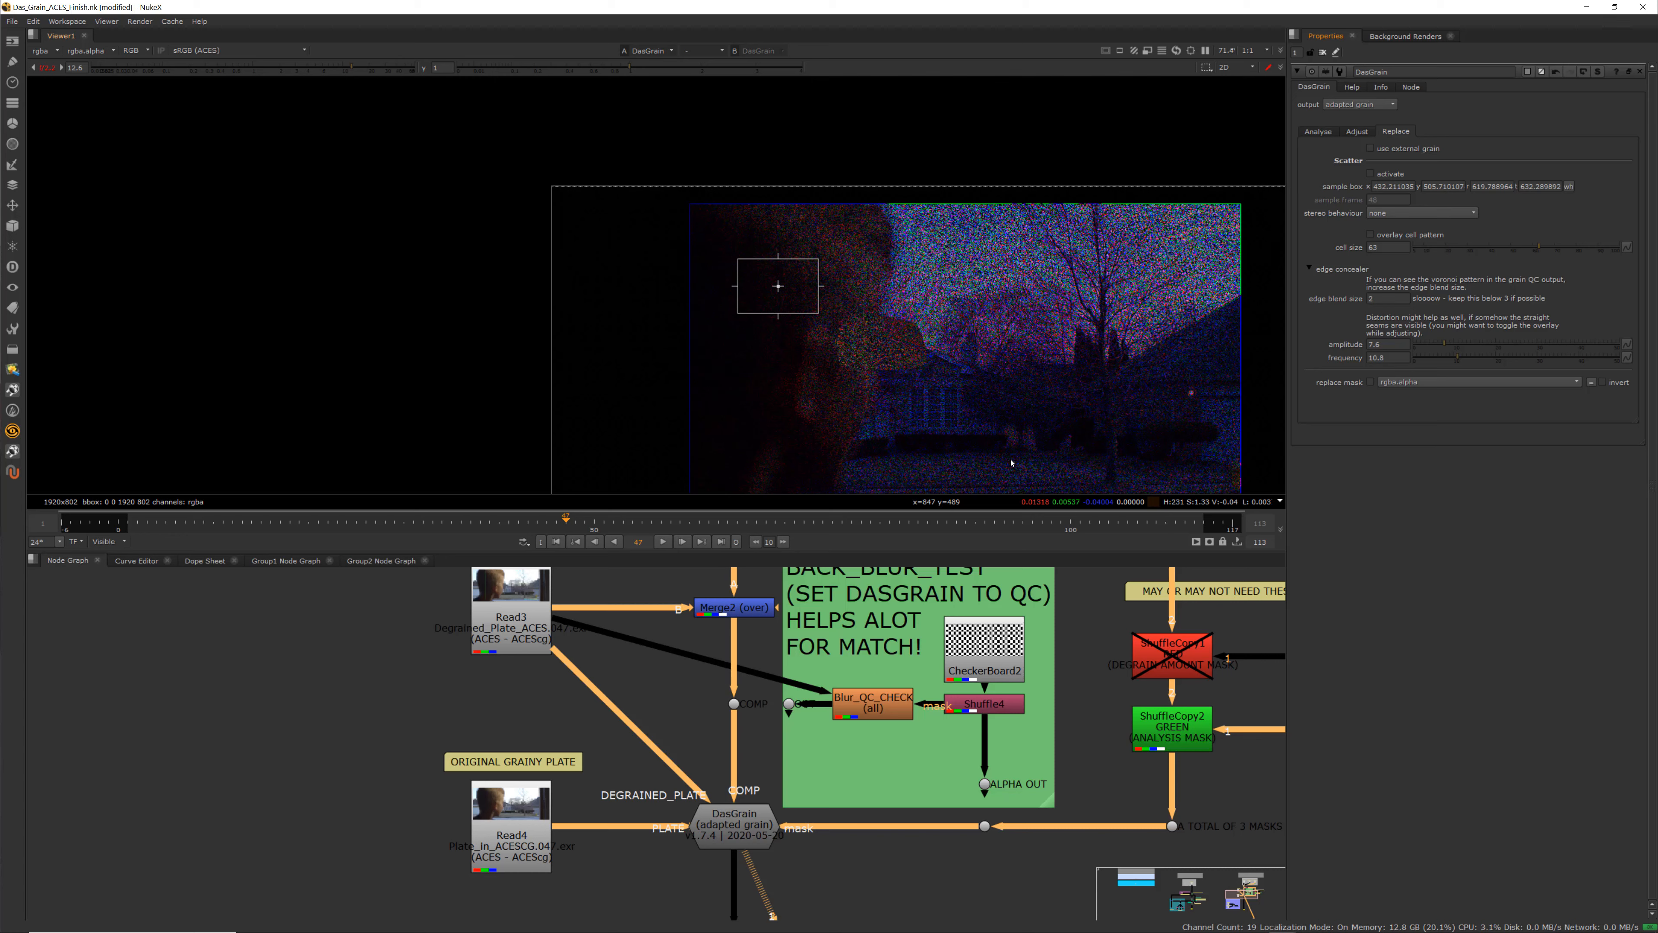
{"action": "left_click", "coordinate": [1359, 132]}
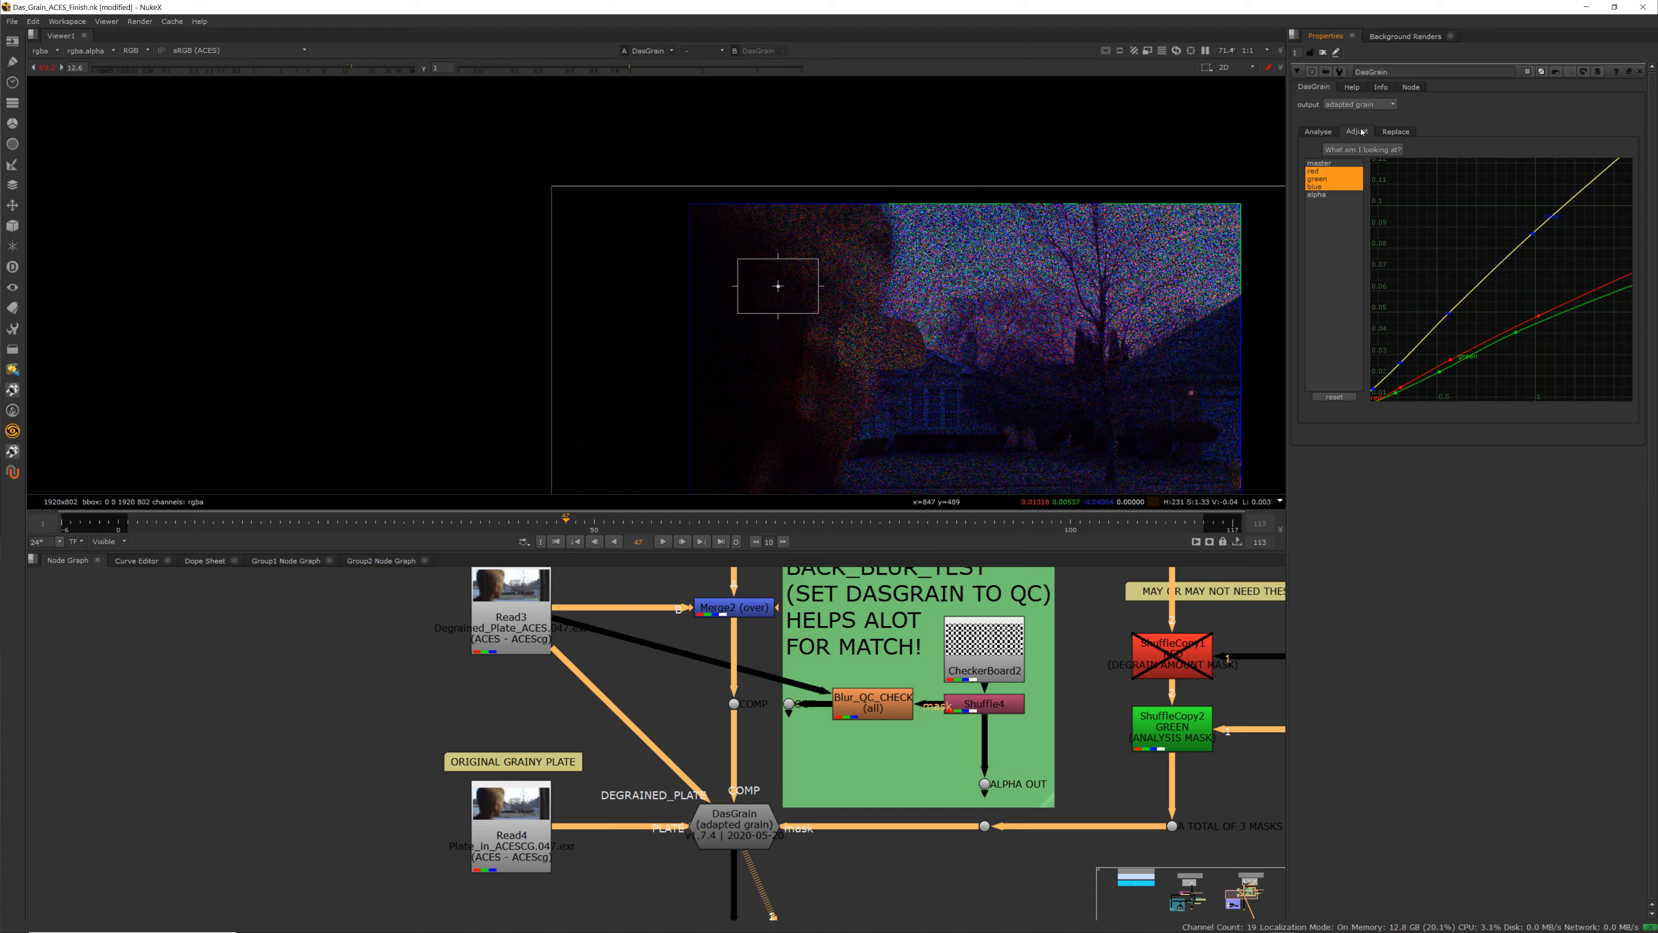
{"action": "left_click", "coordinate": [1396, 131]}
Switch DasGrain's output to grain QC and zoom in to inspect it with the viewer gain toggled off
{"action": "left_click", "coordinate": [1358, 104]}
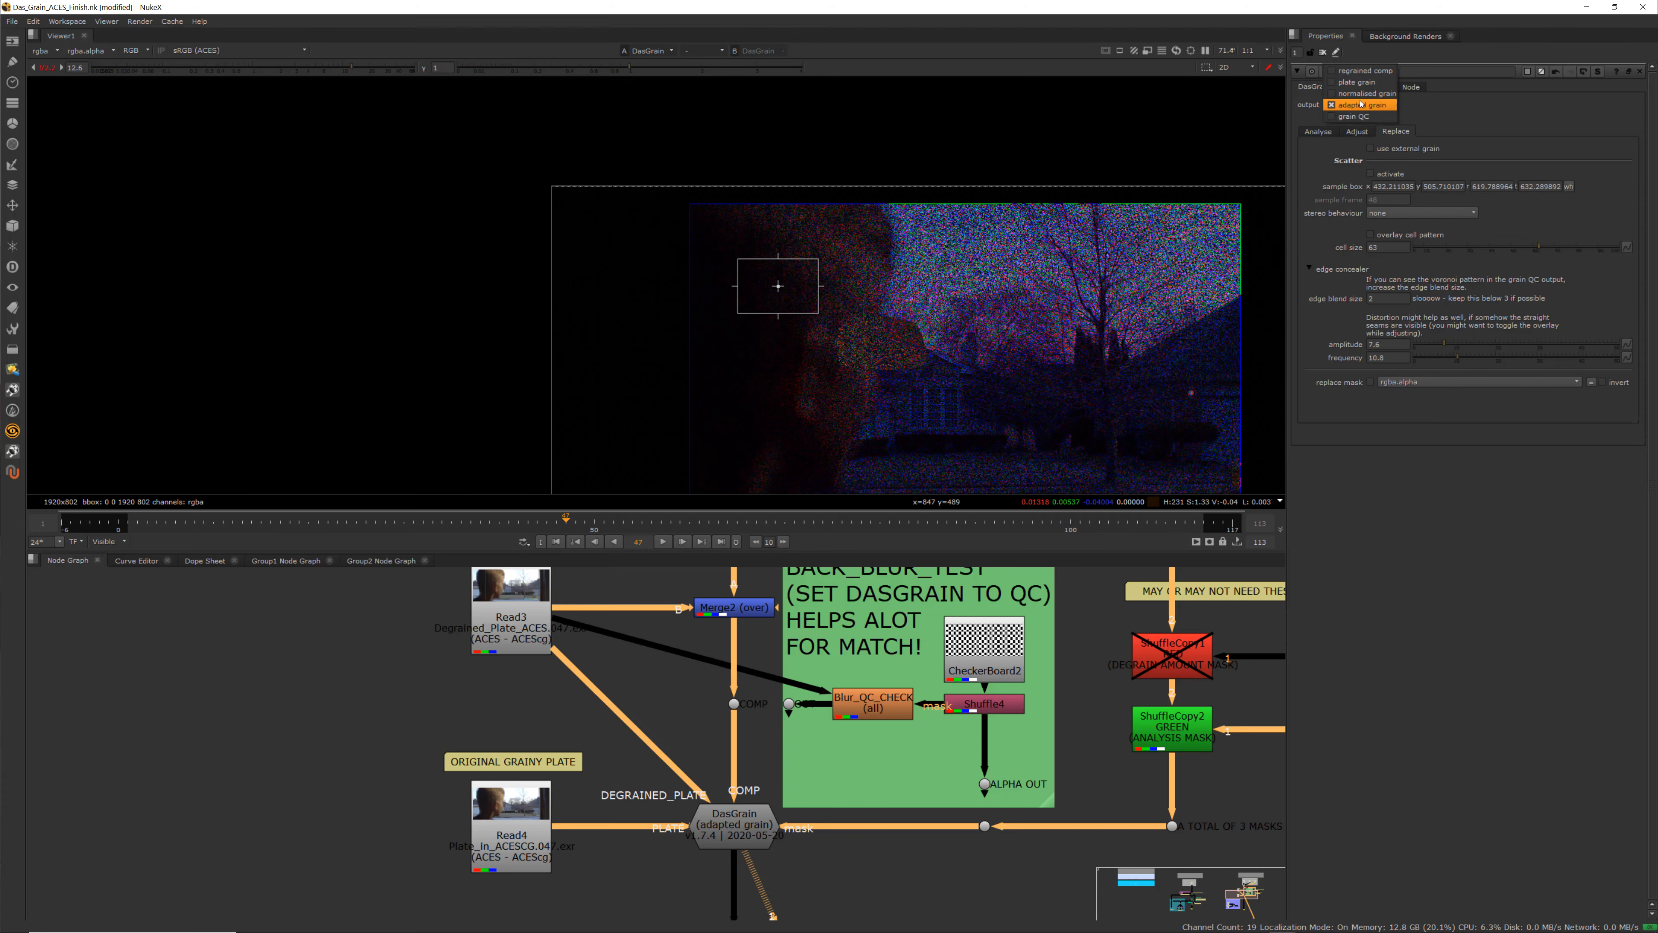
{"action": "left_click", "coordinate": [1362, 118]}
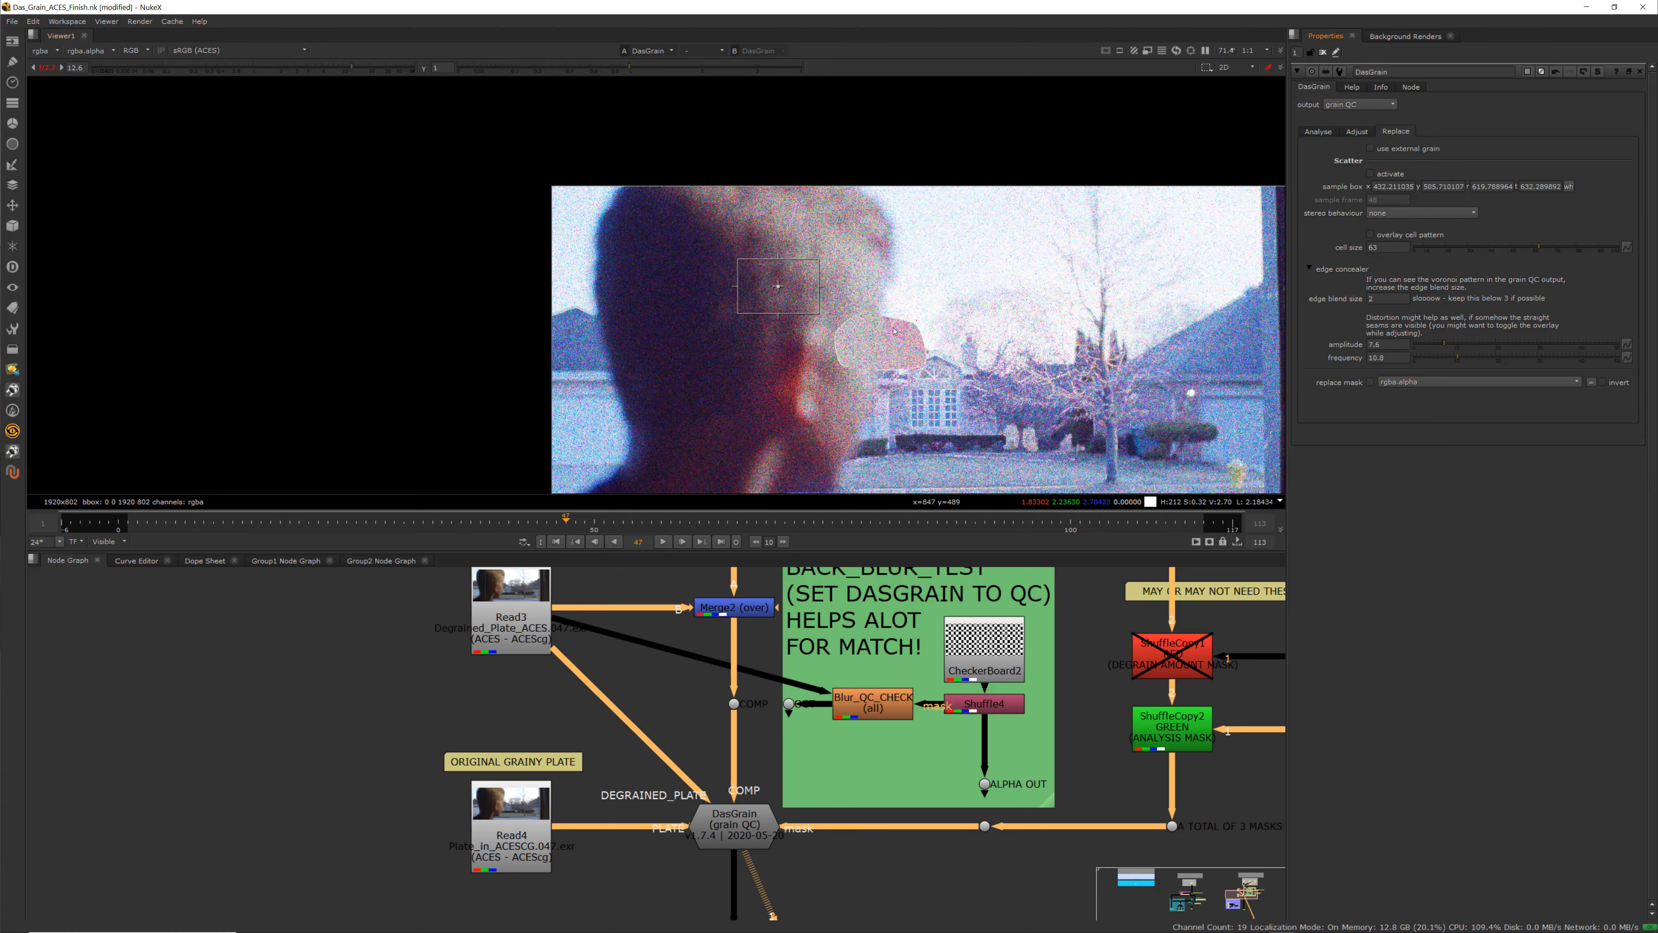
{"action": "scroll", "coordinate": [820, 327], "scroll_direction": "up", "scroll_amount": 5}
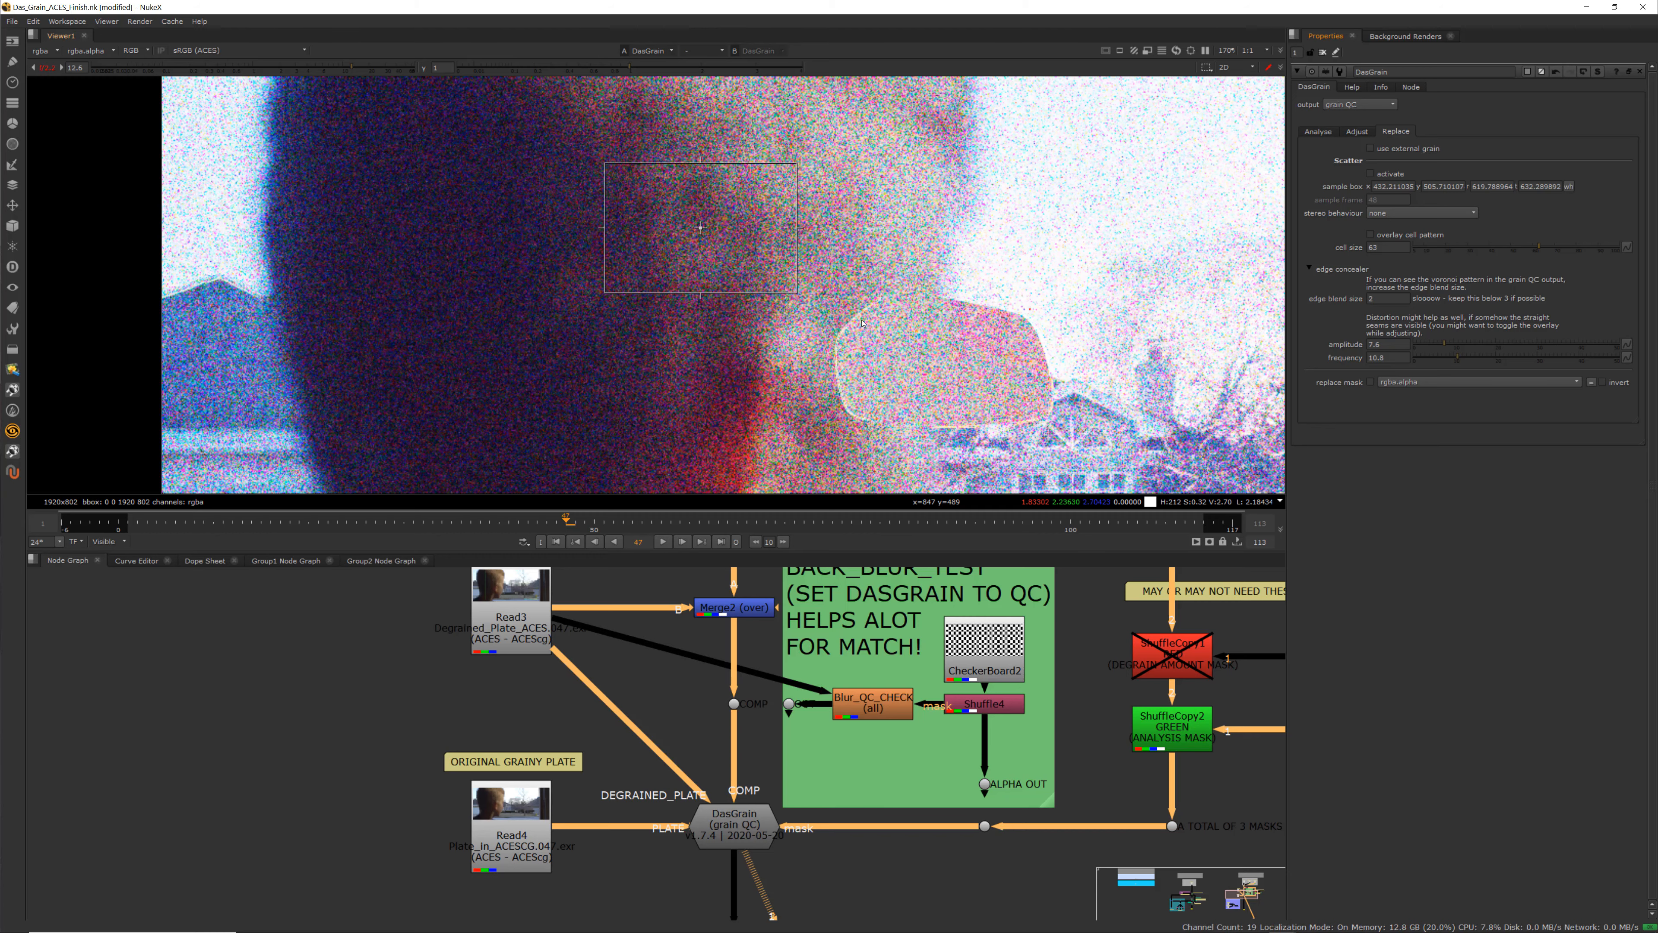
{"action": "scroll", "coordinate": [862, 322], "scroll_direction": "down", "scroll_amount": 2}
{"action": "middle_click_drag", "start_coordinate": [317, 123], "coordinate": [265, 129]}
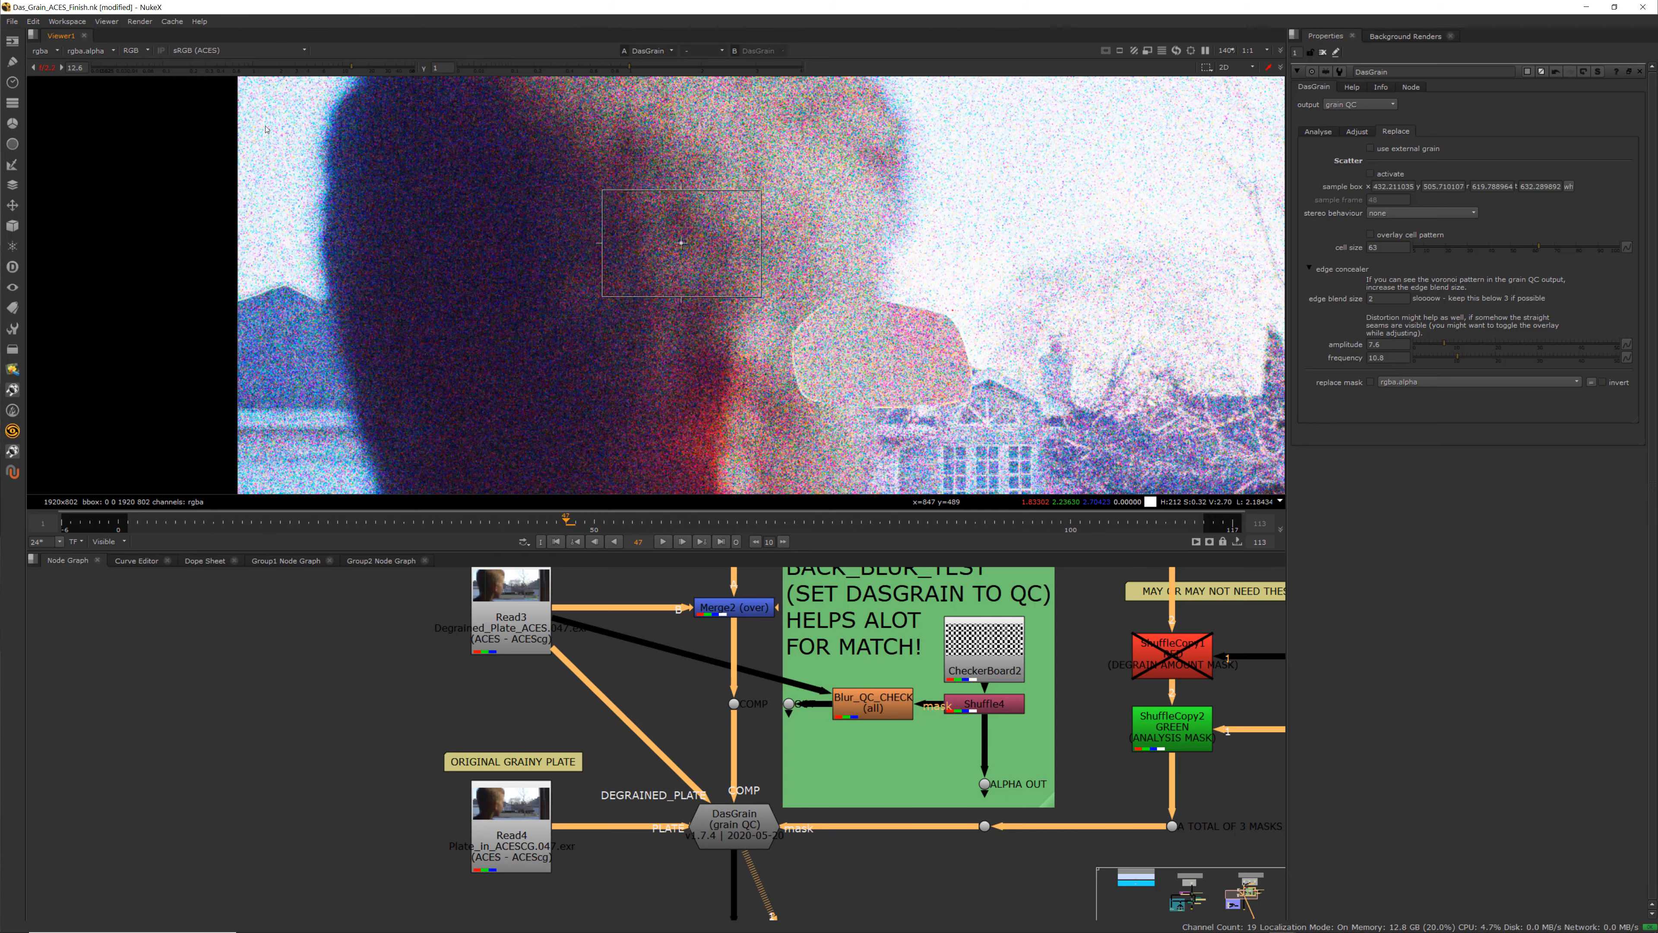
{"action": "left_click", "coordinate": [51, 68]}
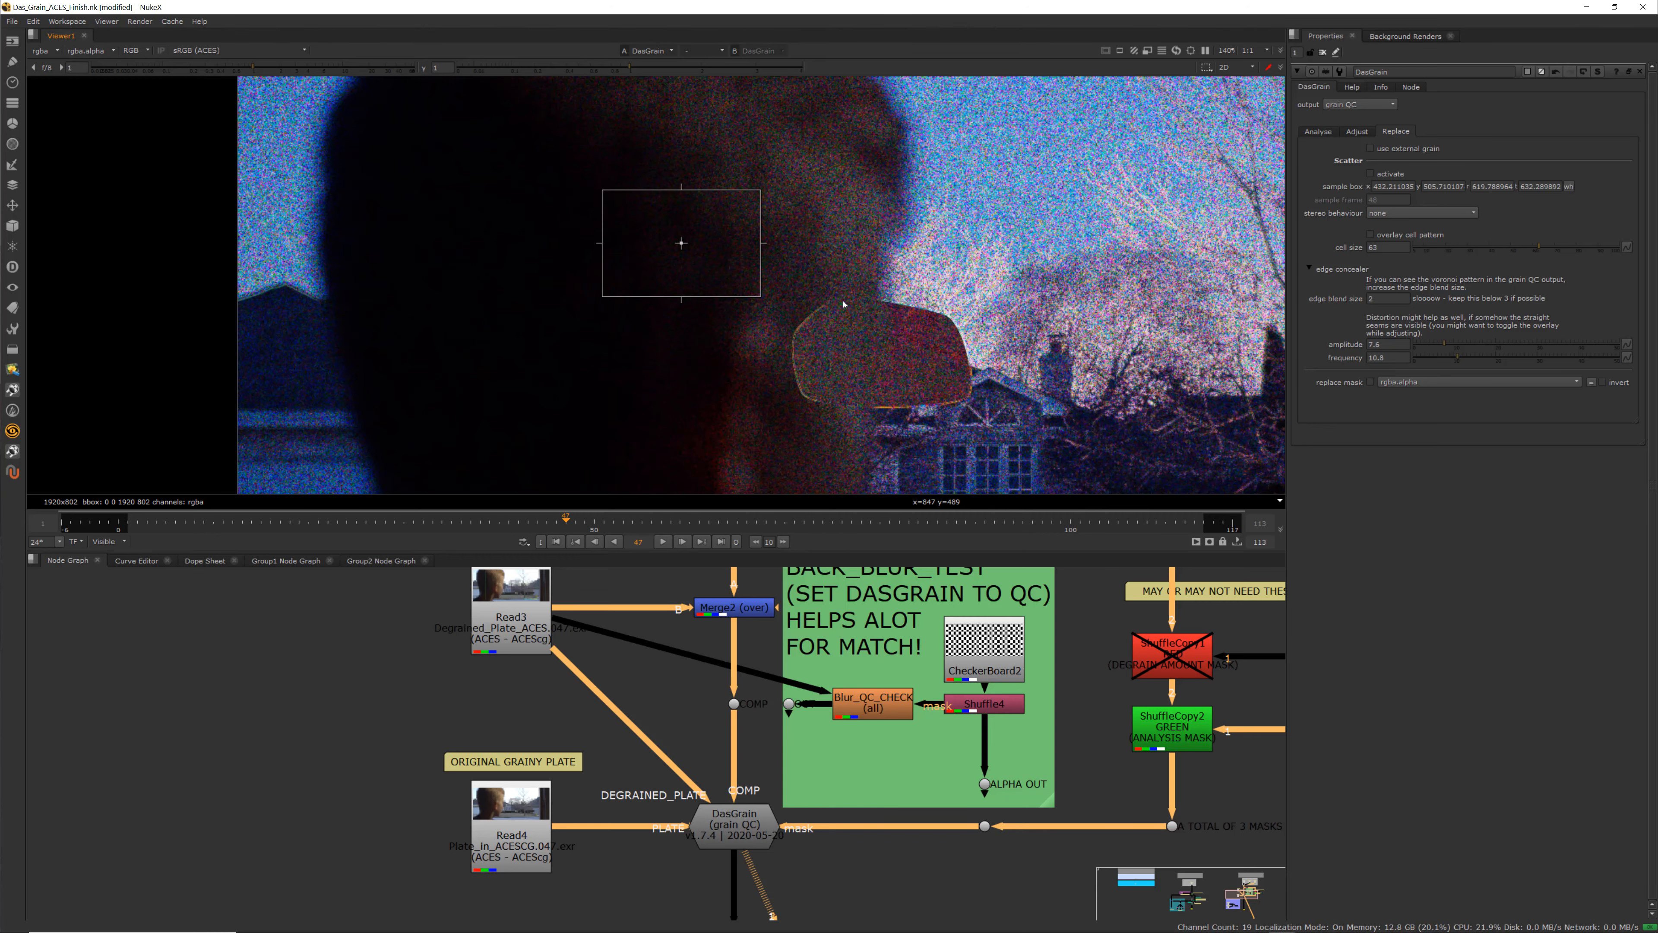
{"action": "scroll", "coordinate": [852, 305], "scroll_direction": "up", "scroll_amount": 3}
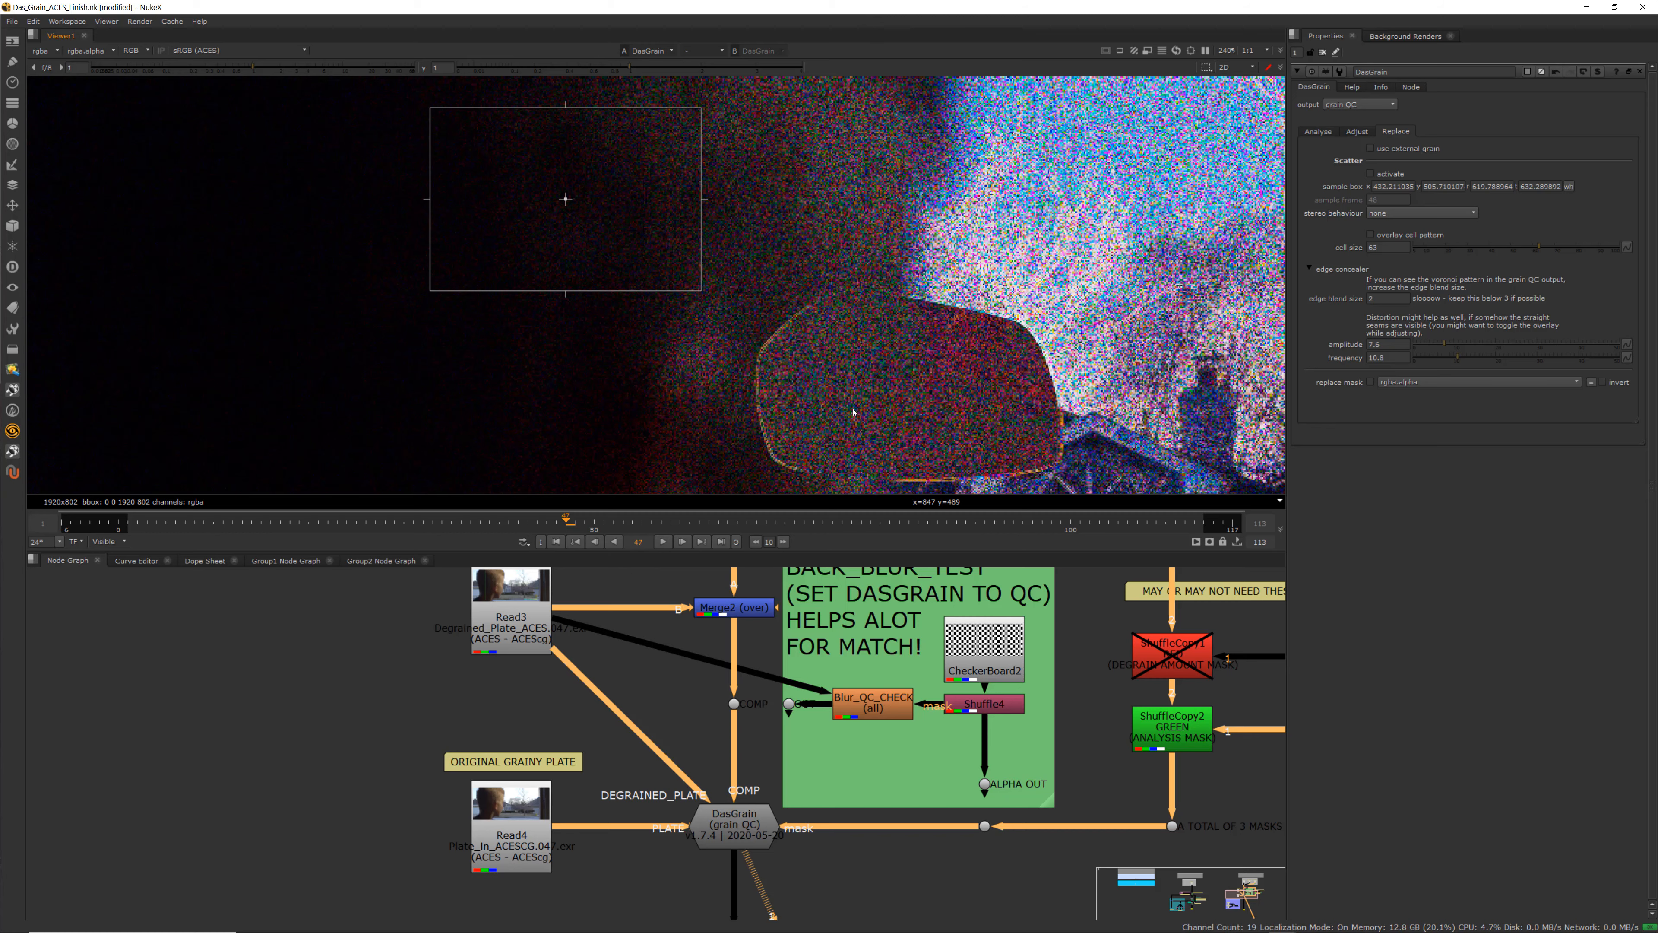
{"action": "scroll", "coordinate": [898, 335], "scroll_direction": "down", "scroll_amount": 2}
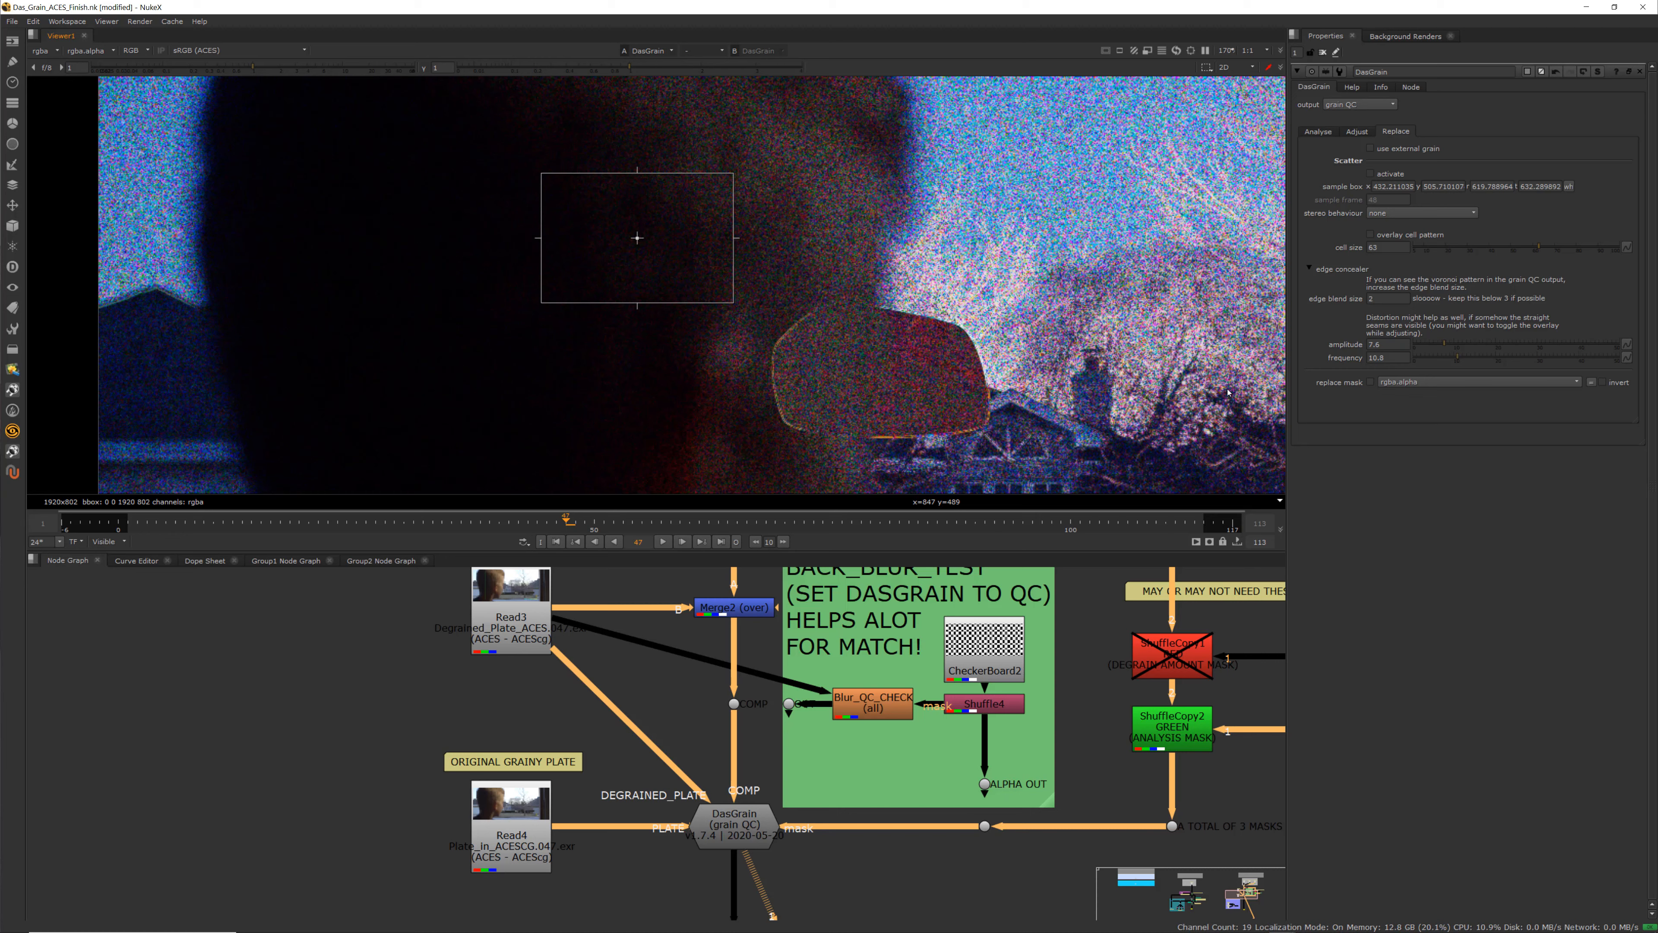
Switch DasGrain's output back to normalised grain and raise the viewer gain to inspect it
{"action": "left_click", "coordinate": [1359, 105]}
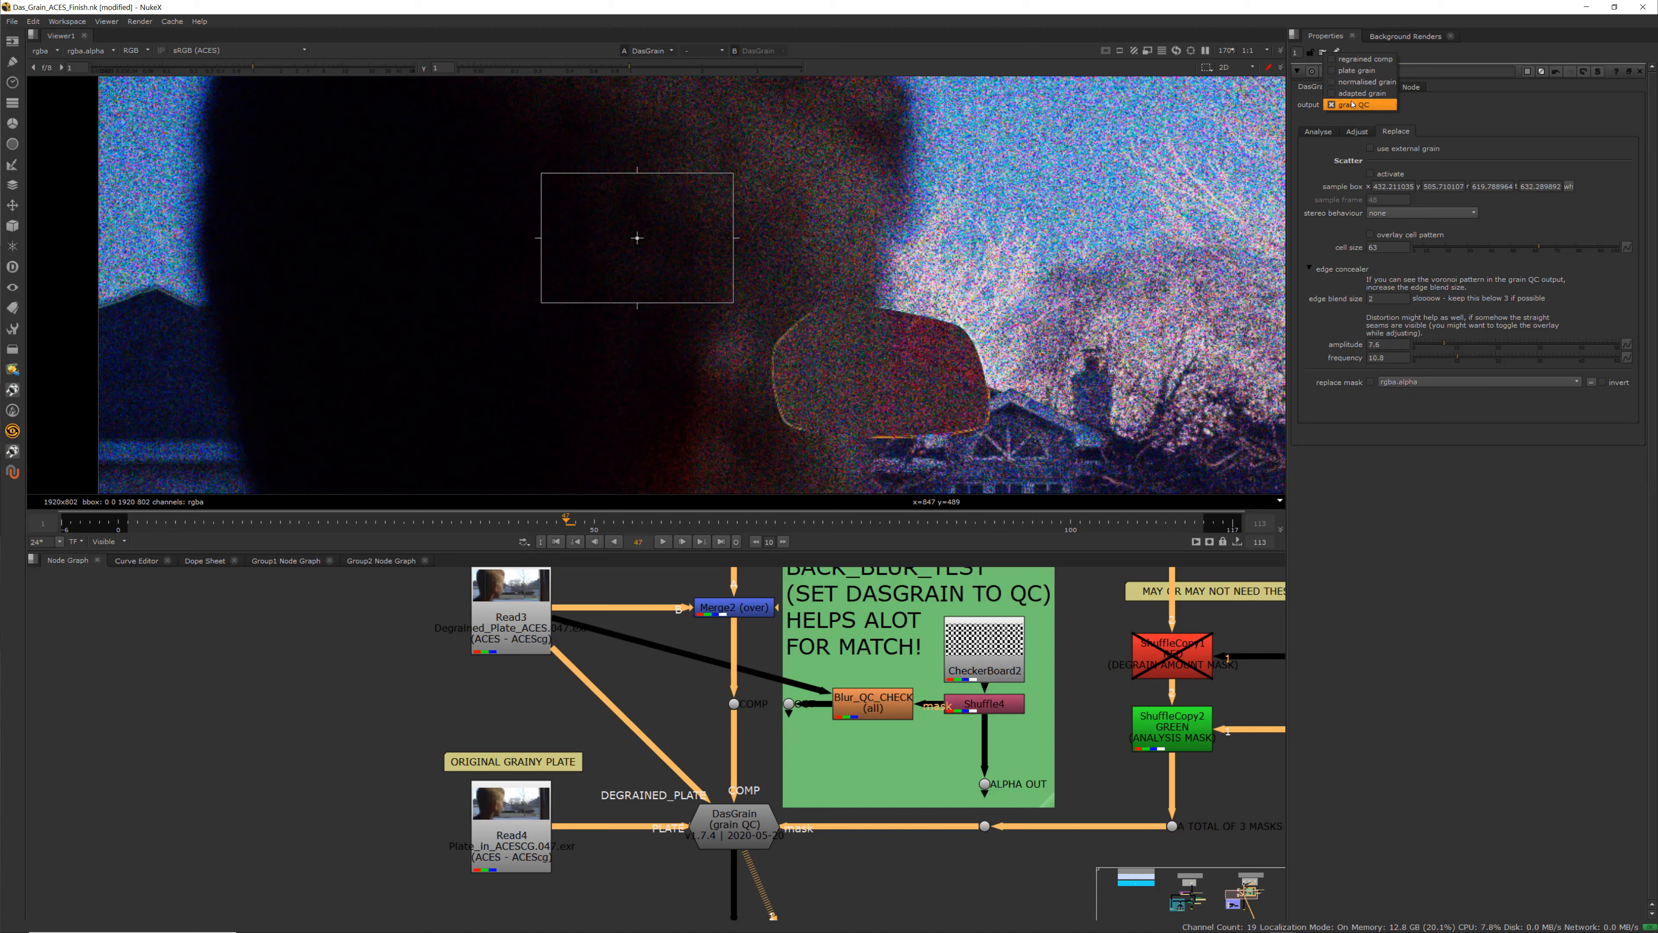
{"action": "left_click", "coordinate": [1370, 75]}
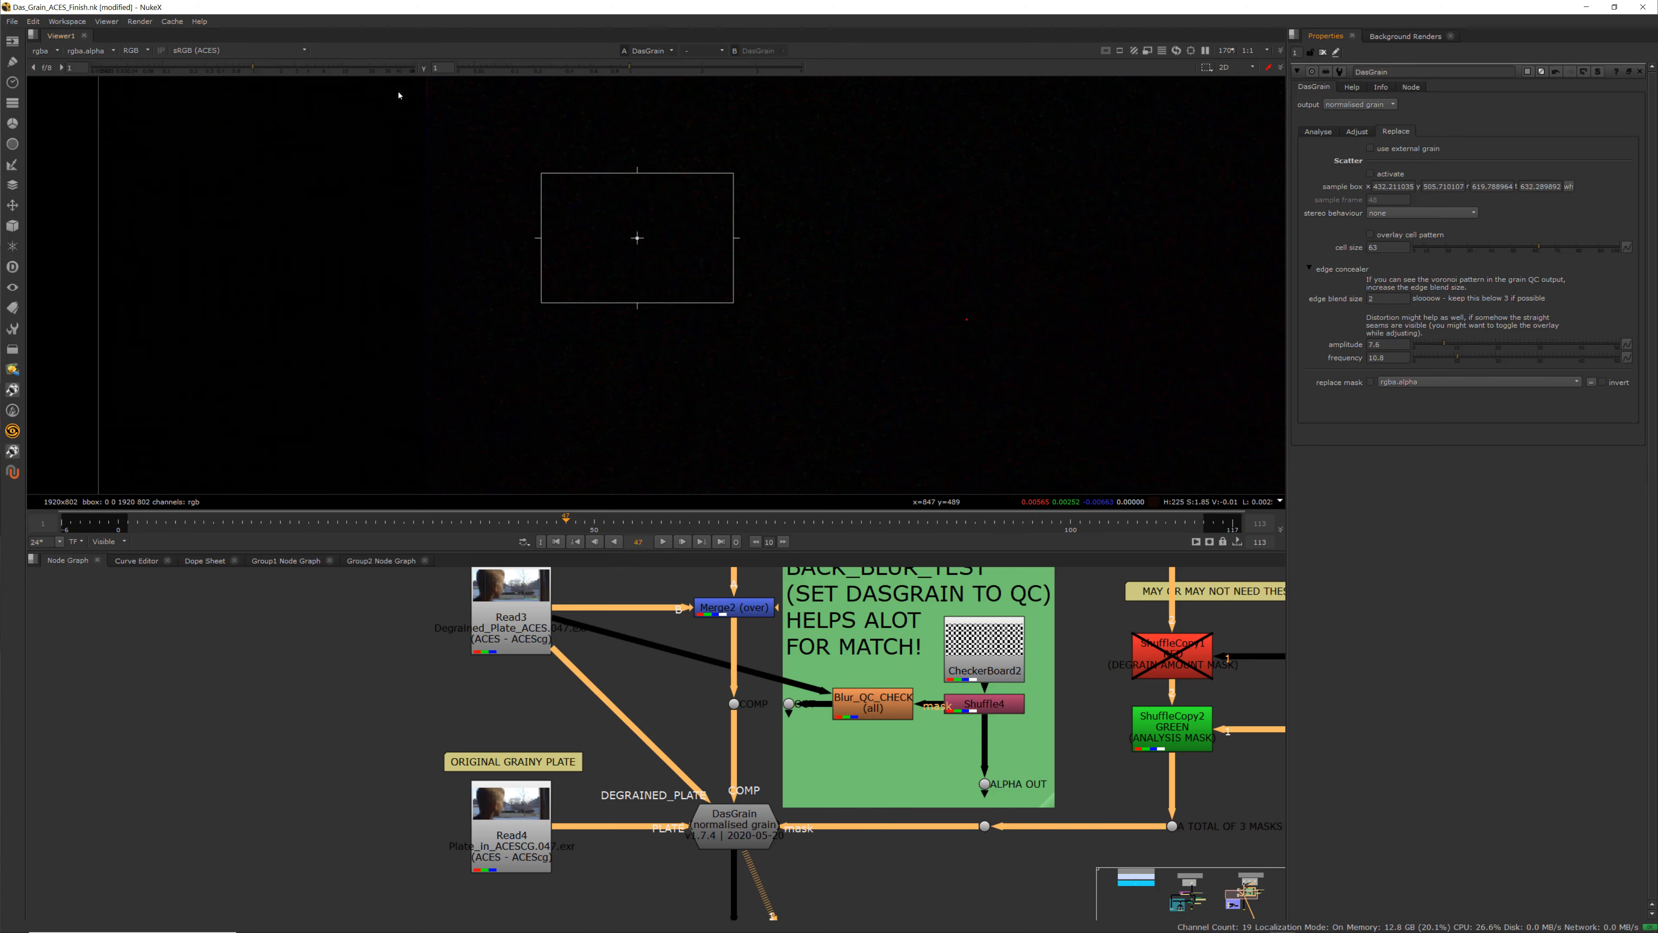
{"action": "left_click_drag", "start_coordinate": [254, 66], "coordinate": [340, 68]}
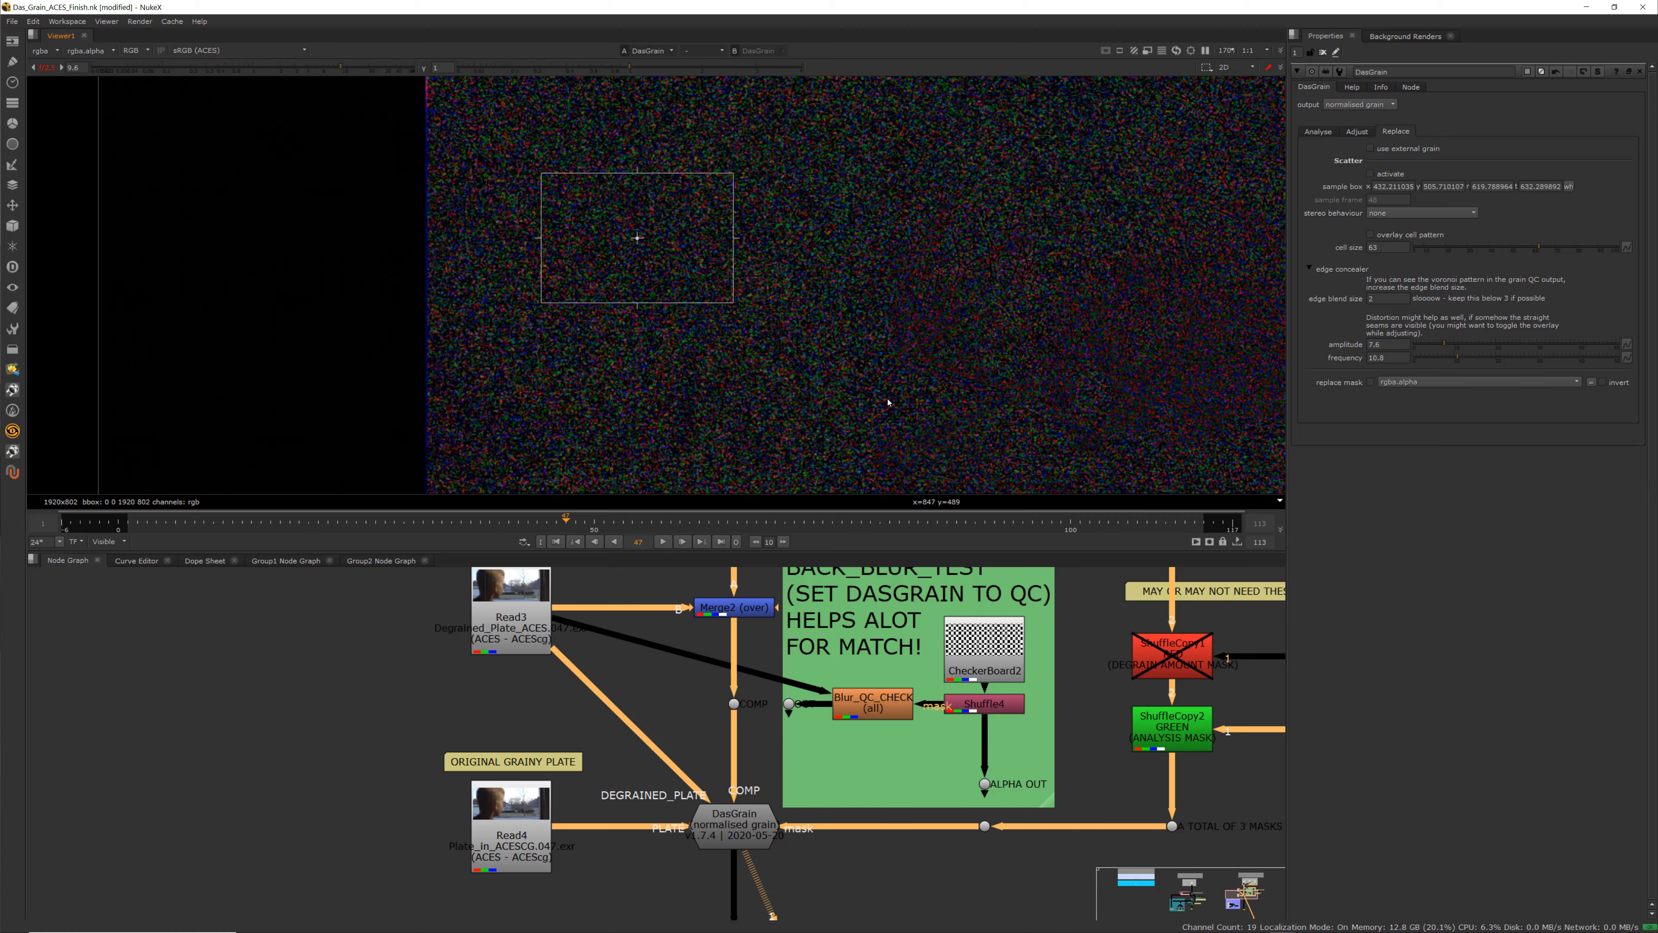
{"action": "left_click", "coordinate": [46, 68]}
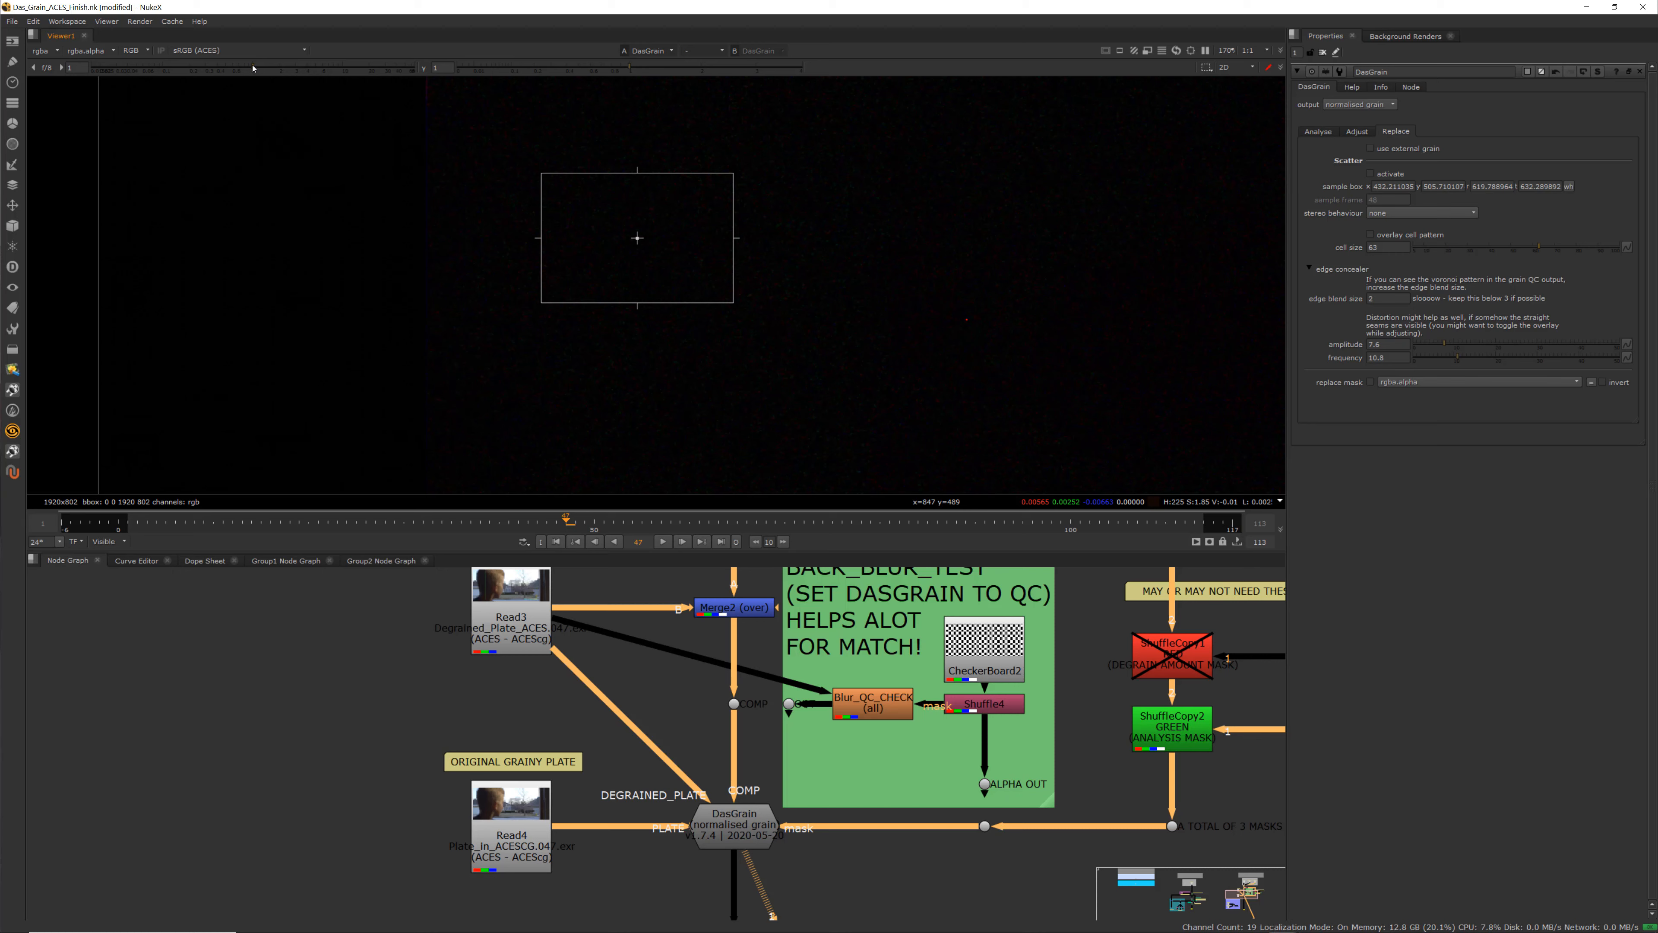
{"action": "left_click_drag", "start_coordinate": [254, 68], "coordinate": [341, 74]}
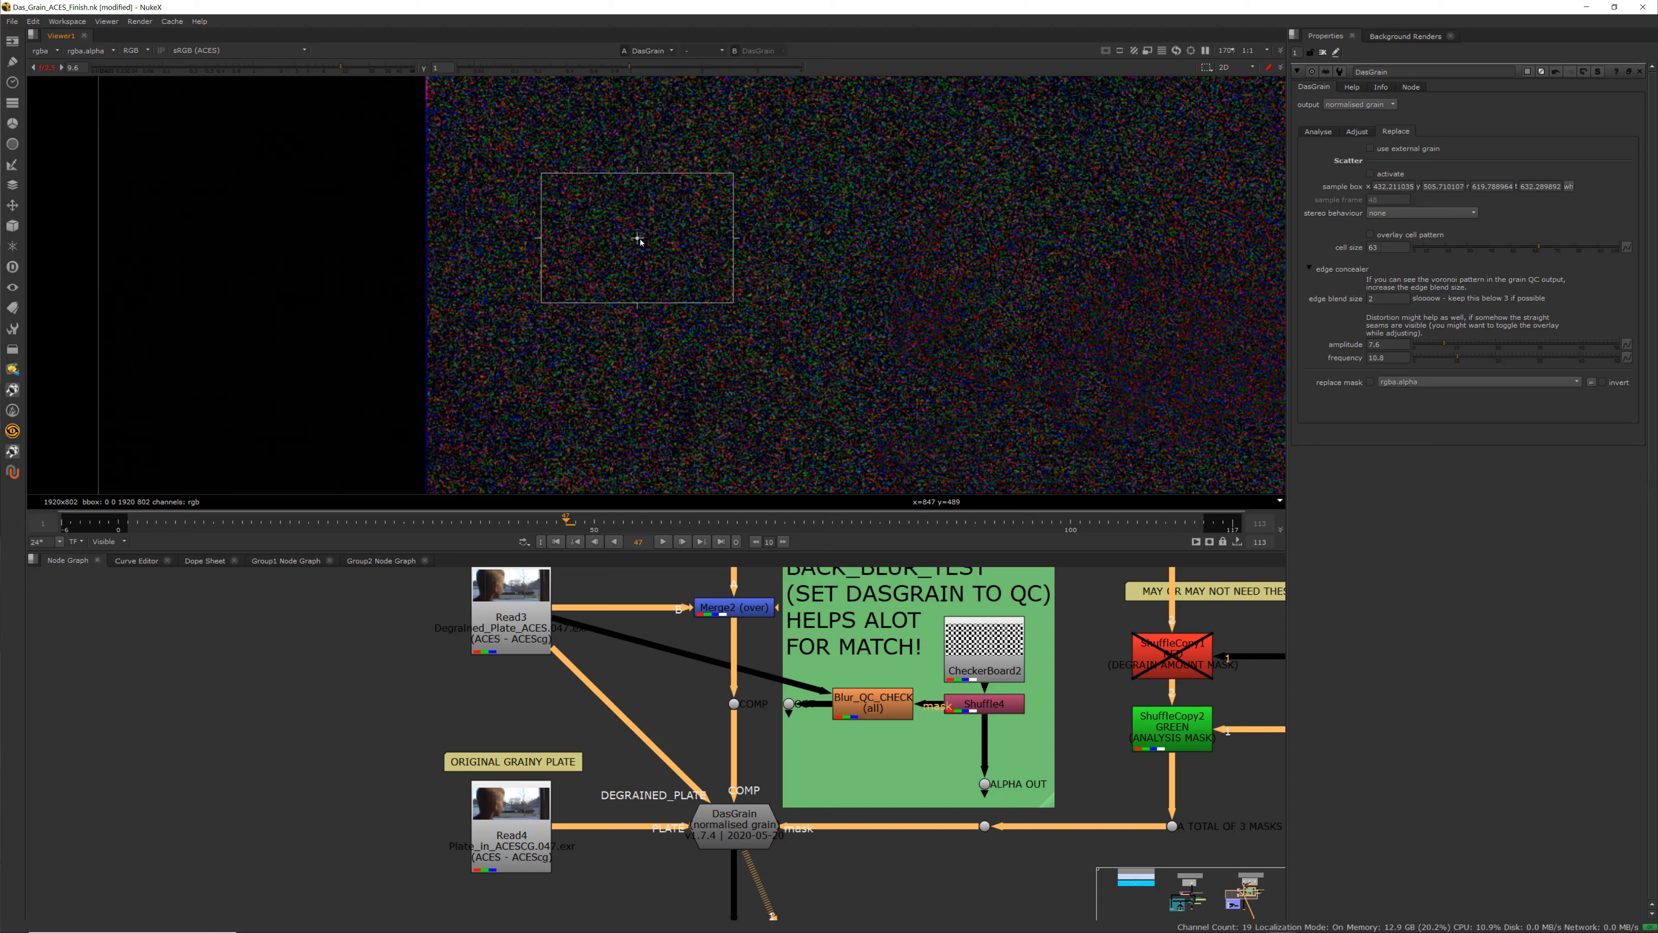
Move the Scatter sample box to a new area of the grain and enlarge it by its corner
{"action": "left_click_drag", "start_coordinate": [639, 243], "coordinate": [655, 232]}
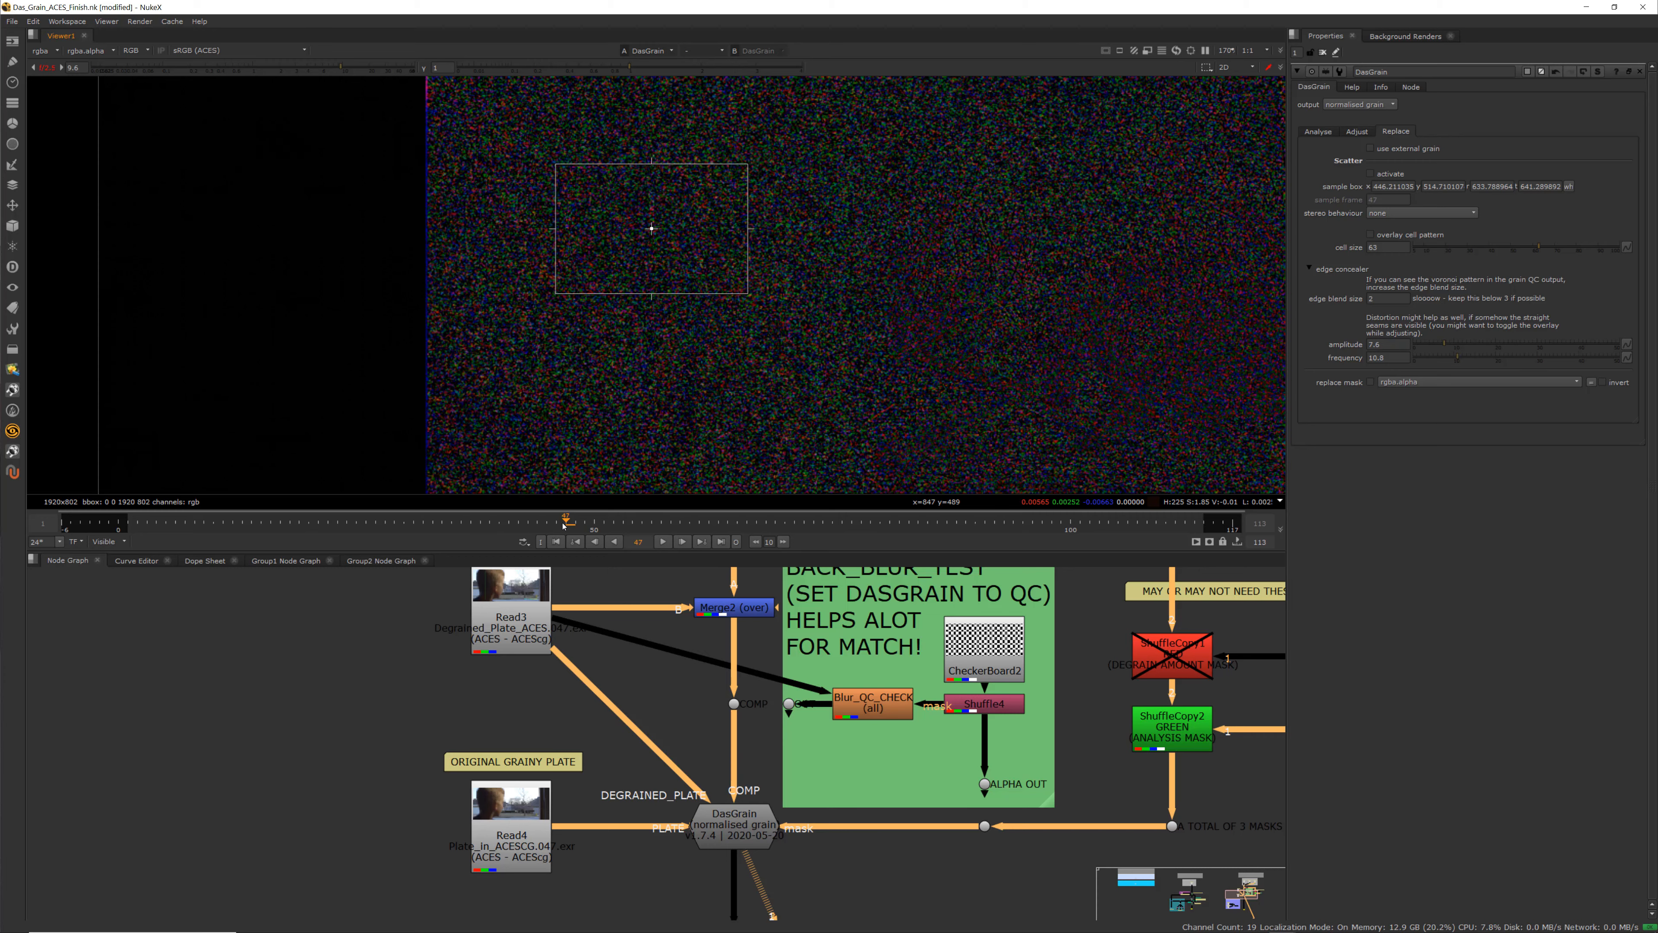
{"action": "left_click_drag", "start_coordinate": [564, 526], "coordinate": [547, 526]}
{"action": "left_click_drag", "start_coordinate": [653, 230], "coordinate": [668, 246]}
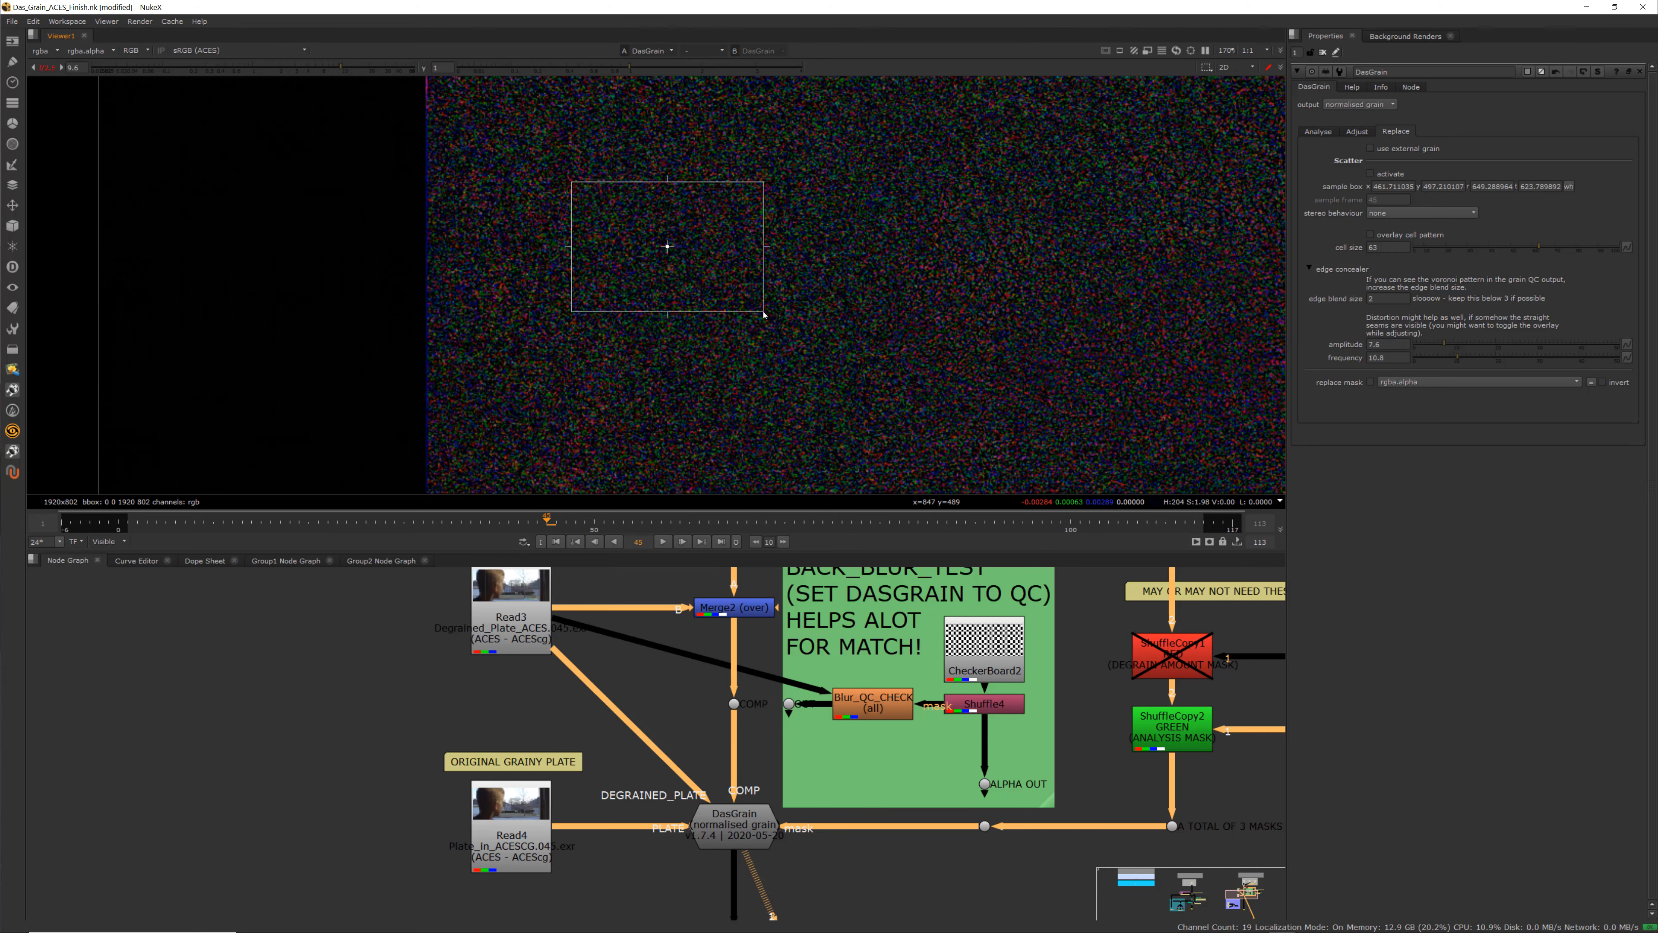
{"action": "left_click_drag", "start_coordinate": [764, 312], "coordinate": [818, 366]}
{"action": "scroll", "coordinate": [794, 316], "scroll_direction": "down", "scroll_amount": 3}
{"action": "scroll", "coordinate": [794, 316], "scroll_direction": "up", "scroll_amount": 1}
{"action": "left_click_drag", "start_coordinate": [730, 308], "coordinate": [692, 280]}
{"action": "scroll", "coordinate": [616, 242], "scroll_direction": "up", "scroll_amount": 3}
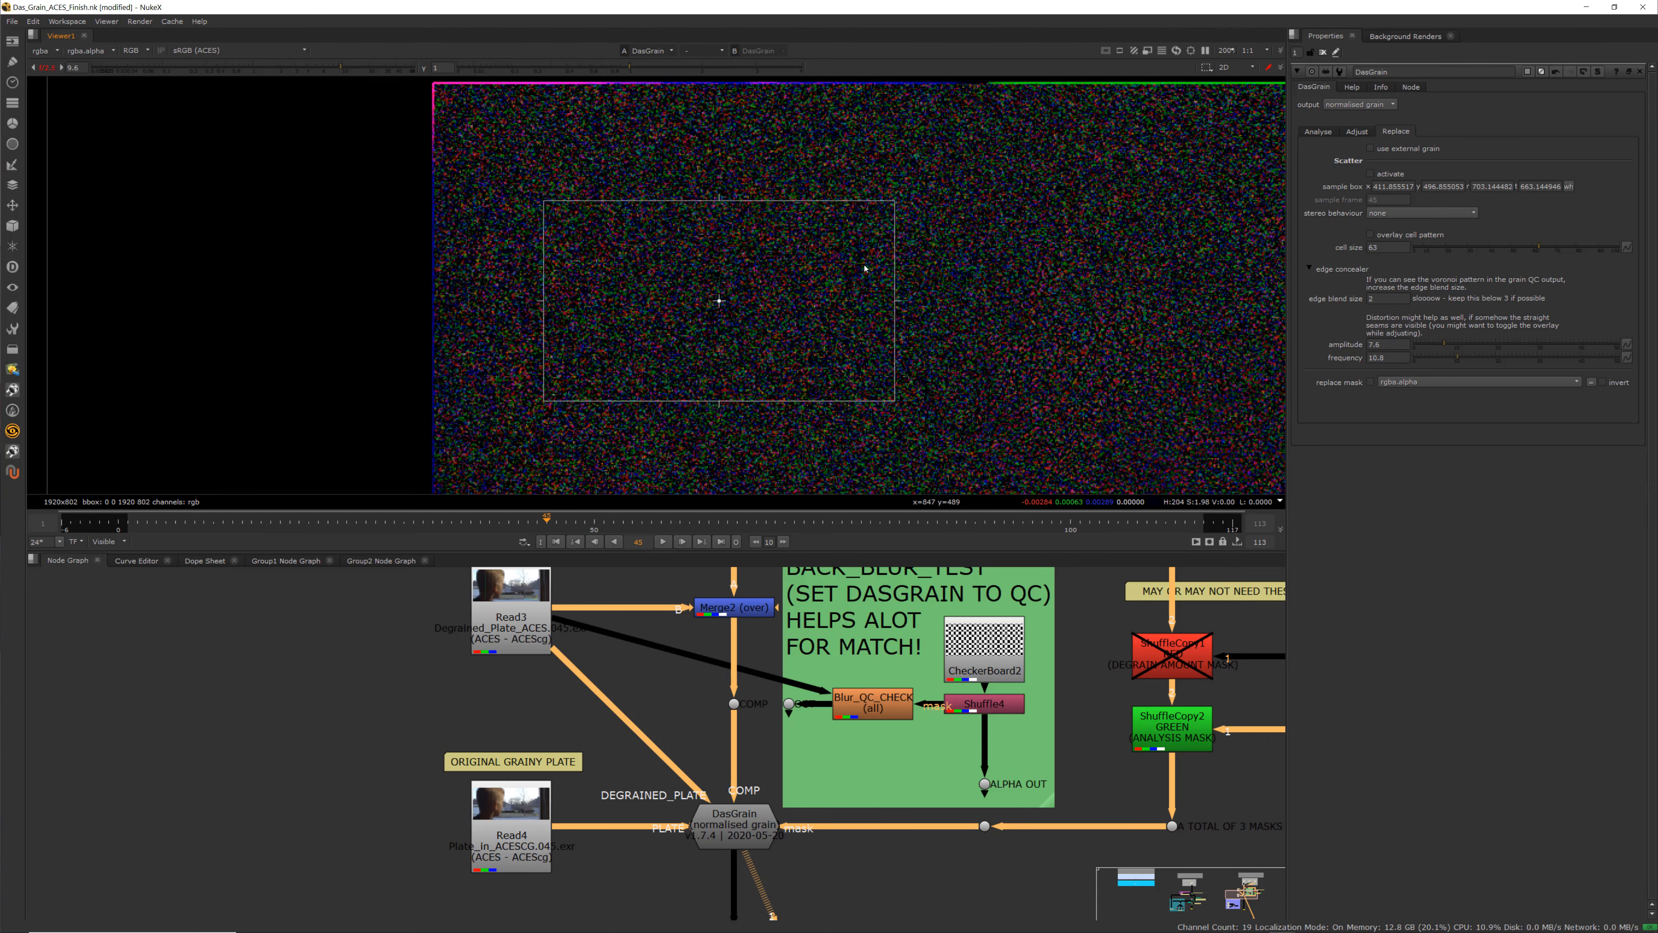
Enlarge and recentre the sample box further, to about 375, 508 by 693, 695
{"action": "left_click_drag", "start_coordinate": [894, 403], "coordinate": [910, 406]}
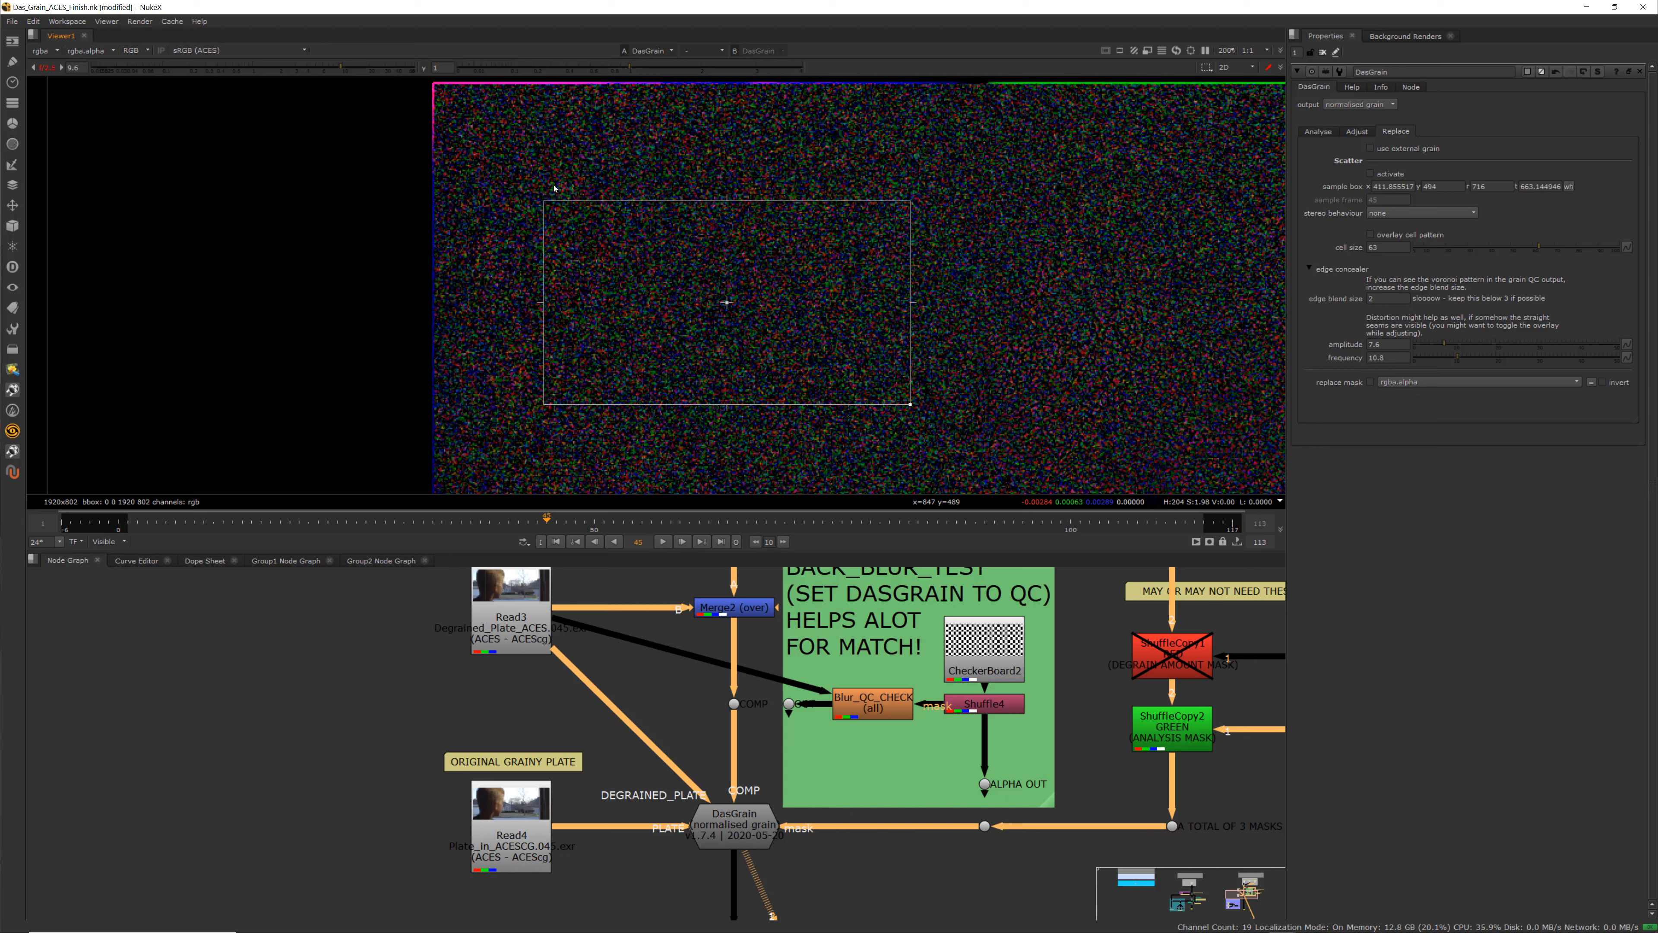
{"action": "left_click_drag", "start_coordinate": [545, 204], "coordinate": [526, 181]}
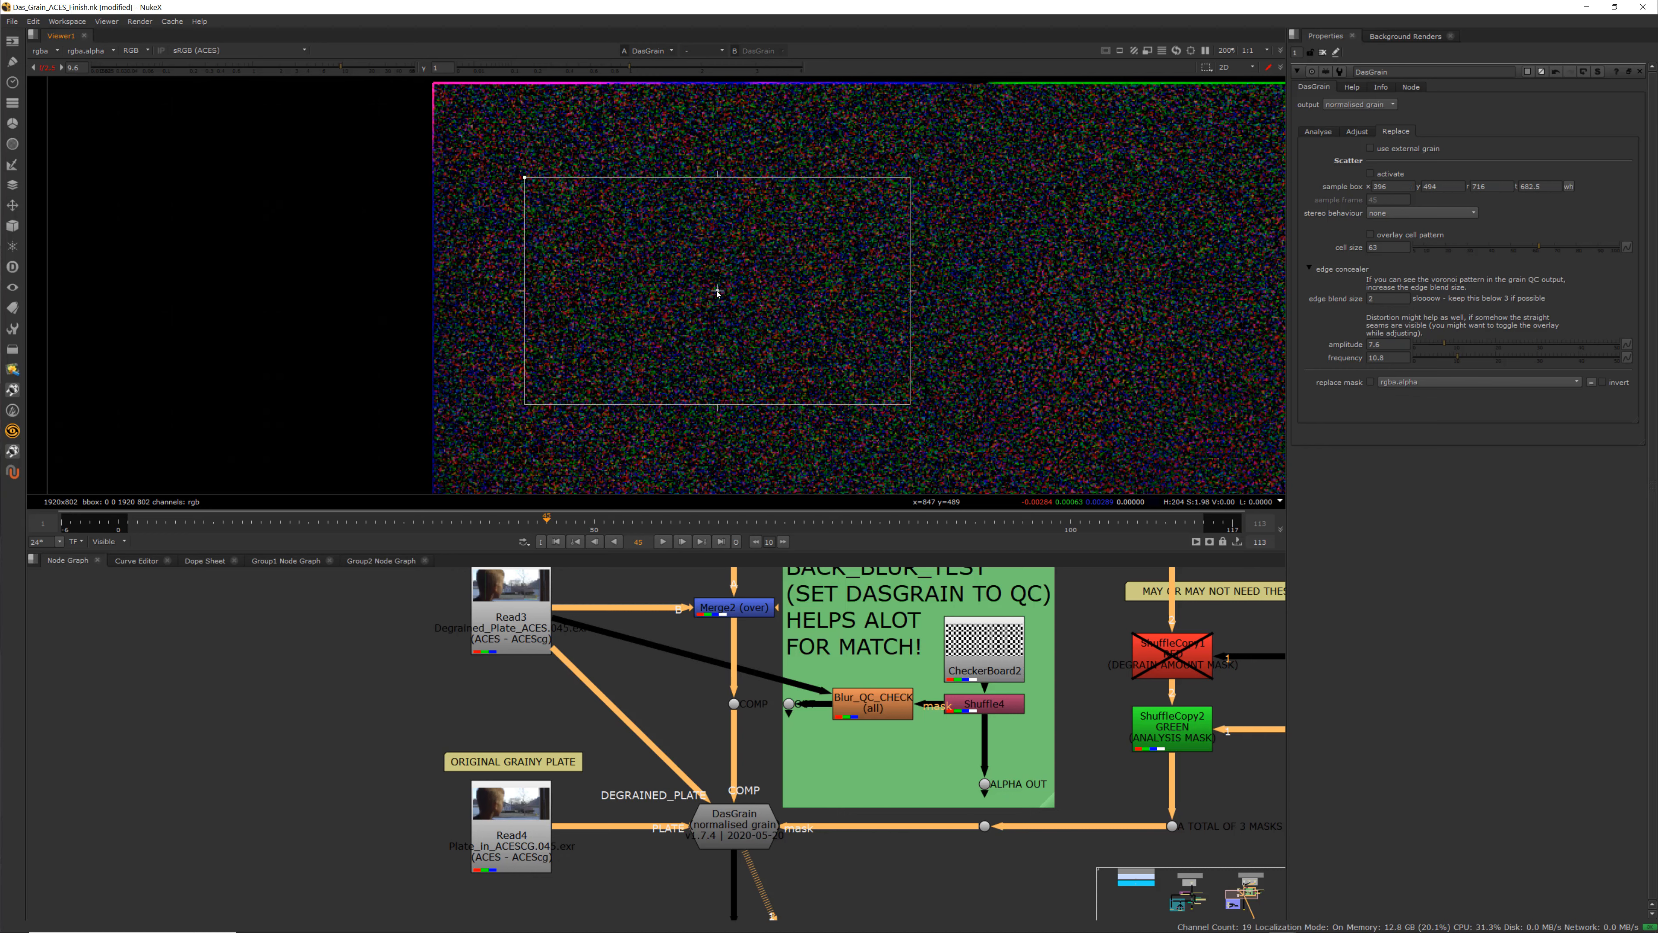
{"action": "left_click_drag", "start_coordinate": [716, 289], "coordinate": [709, 286]}
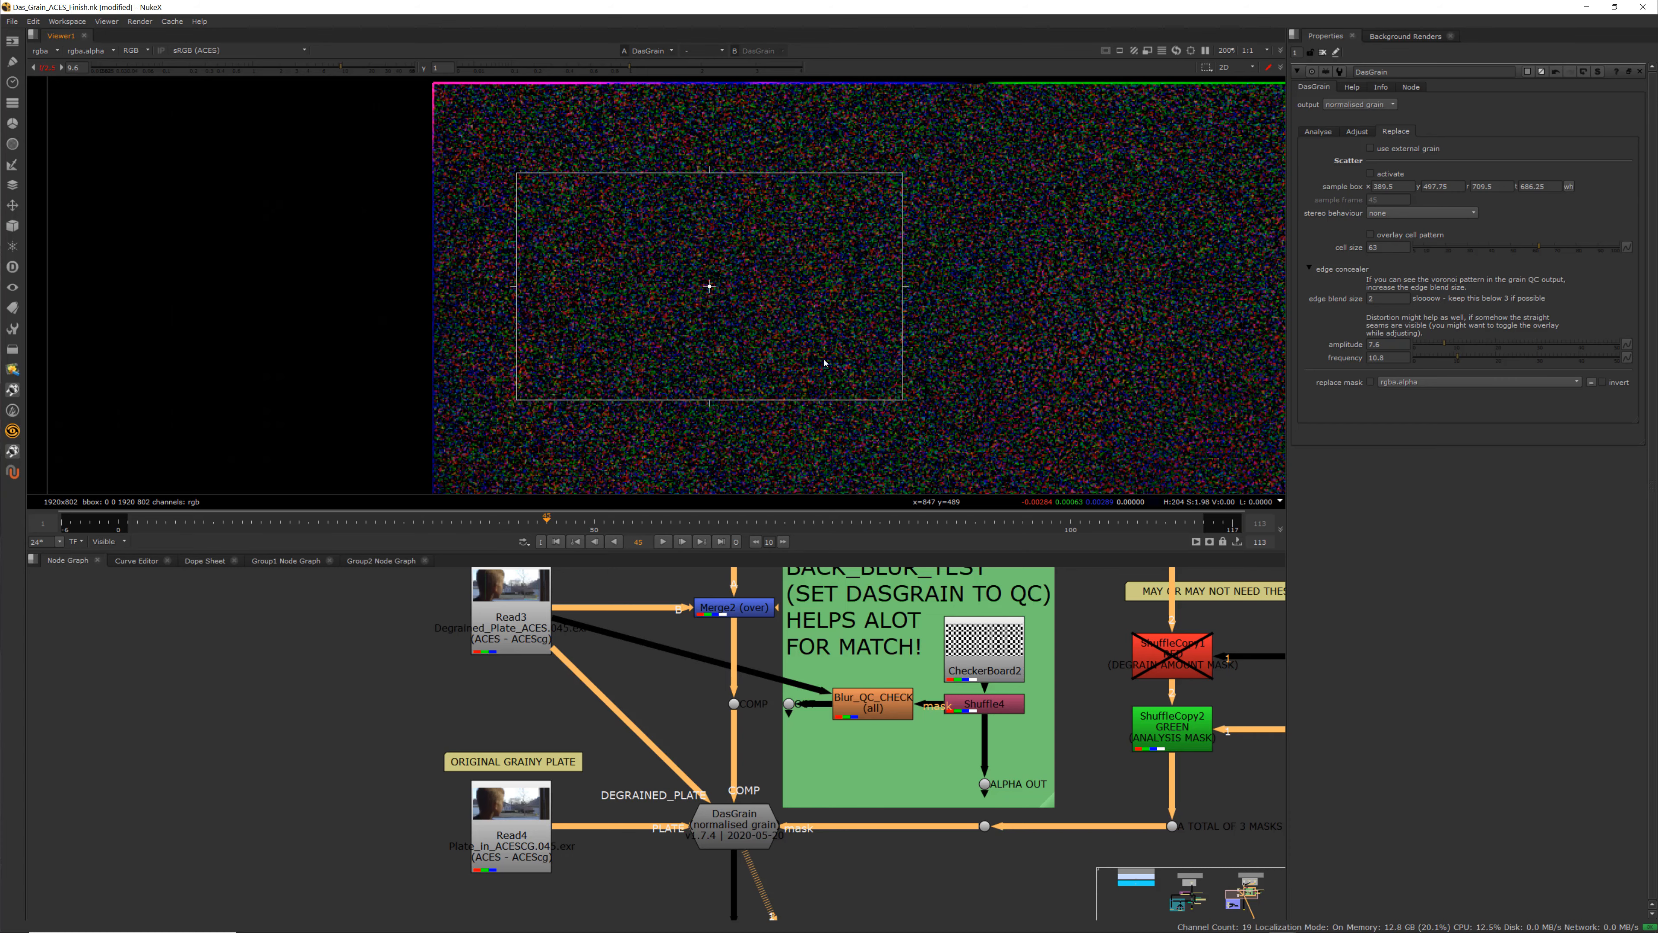
{"action": "scroll", "coordinate": [806, 361], "scroll_direction": "down", "scroll_amount": 2}
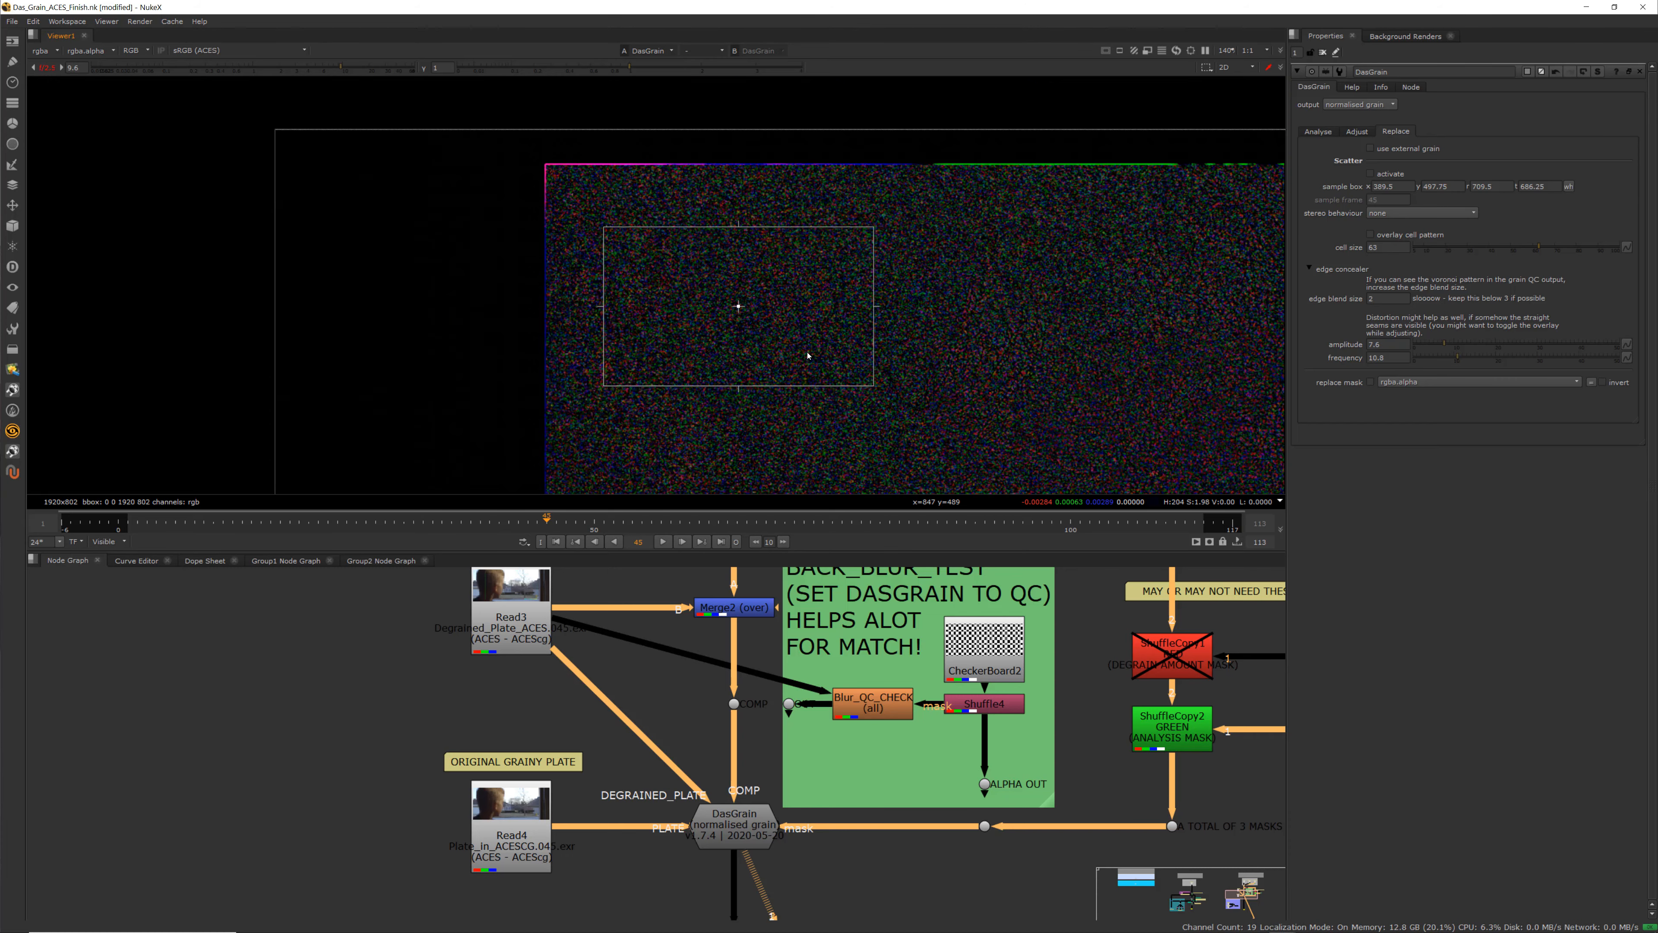
{"action": "middle_click_drag", "start_coordinate": [807, 356], "coordinate": [828, 343]}
{"action": "scroll", "coordinate": [780, 317], "scroll_direction": "up", "scroll_amount": 2}
{"action": "left_click", "coordinate": [749, 281]}
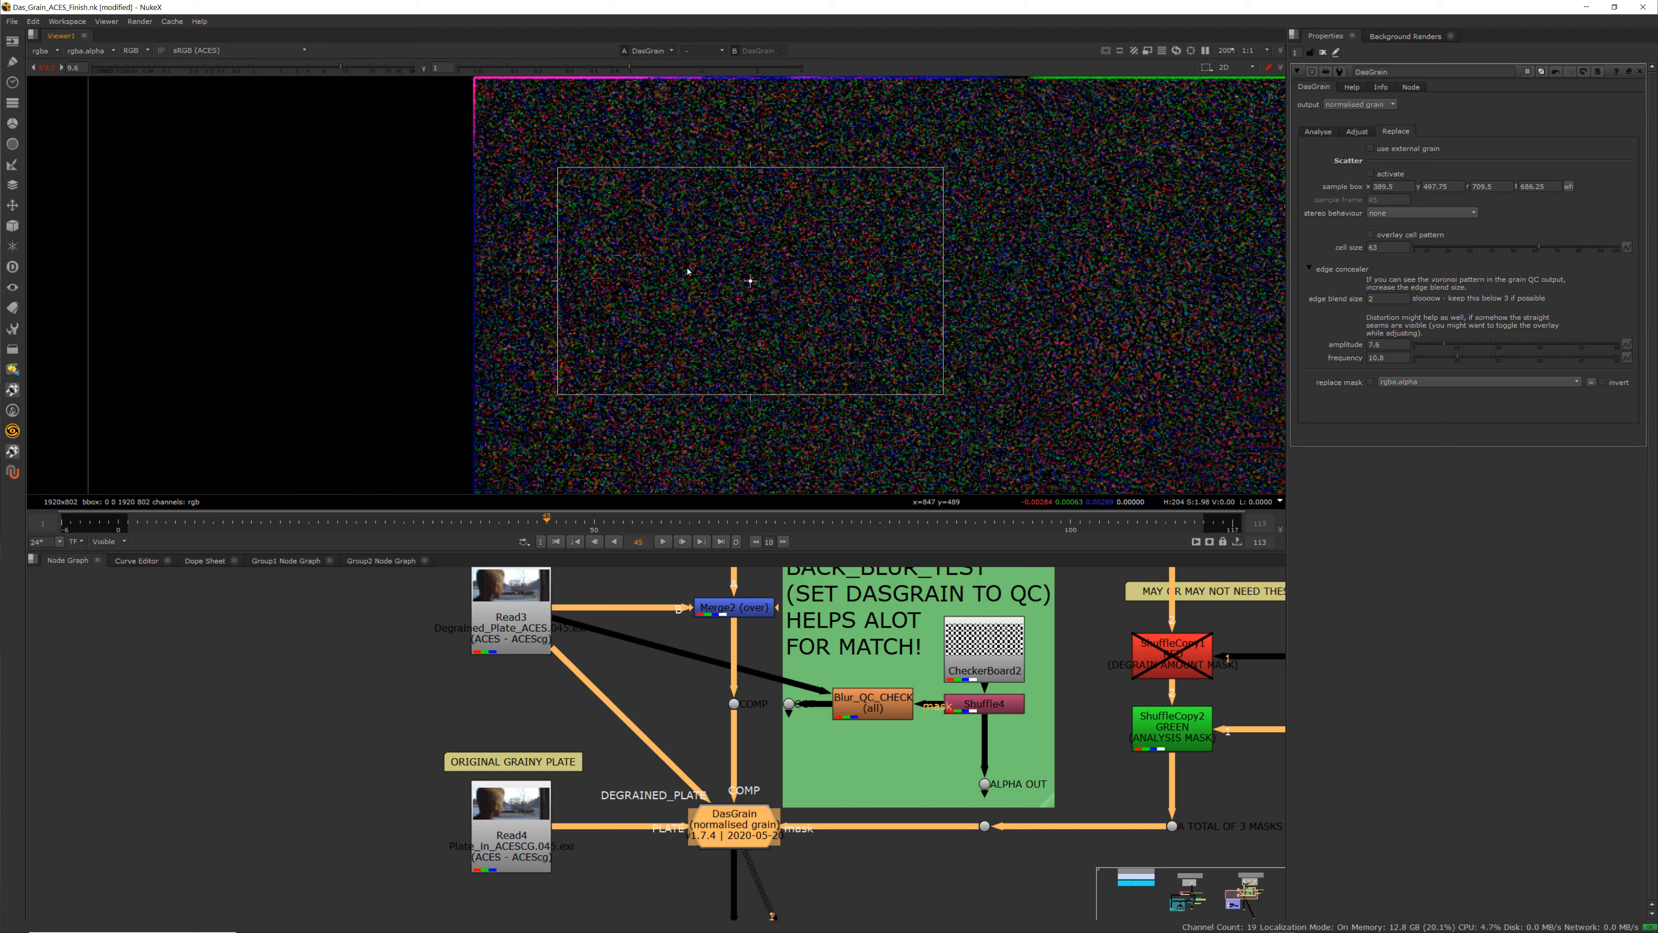
{"action": "mouse_move", "coordinate": [747, 284]}
{"action": "left_mouse_down"}
{"action": "mouse_move", "coordinate": [695, 268]}
{"action": "mouse_move", "coordinate": [730, 273]}
{"action": "left_mouse_up"}
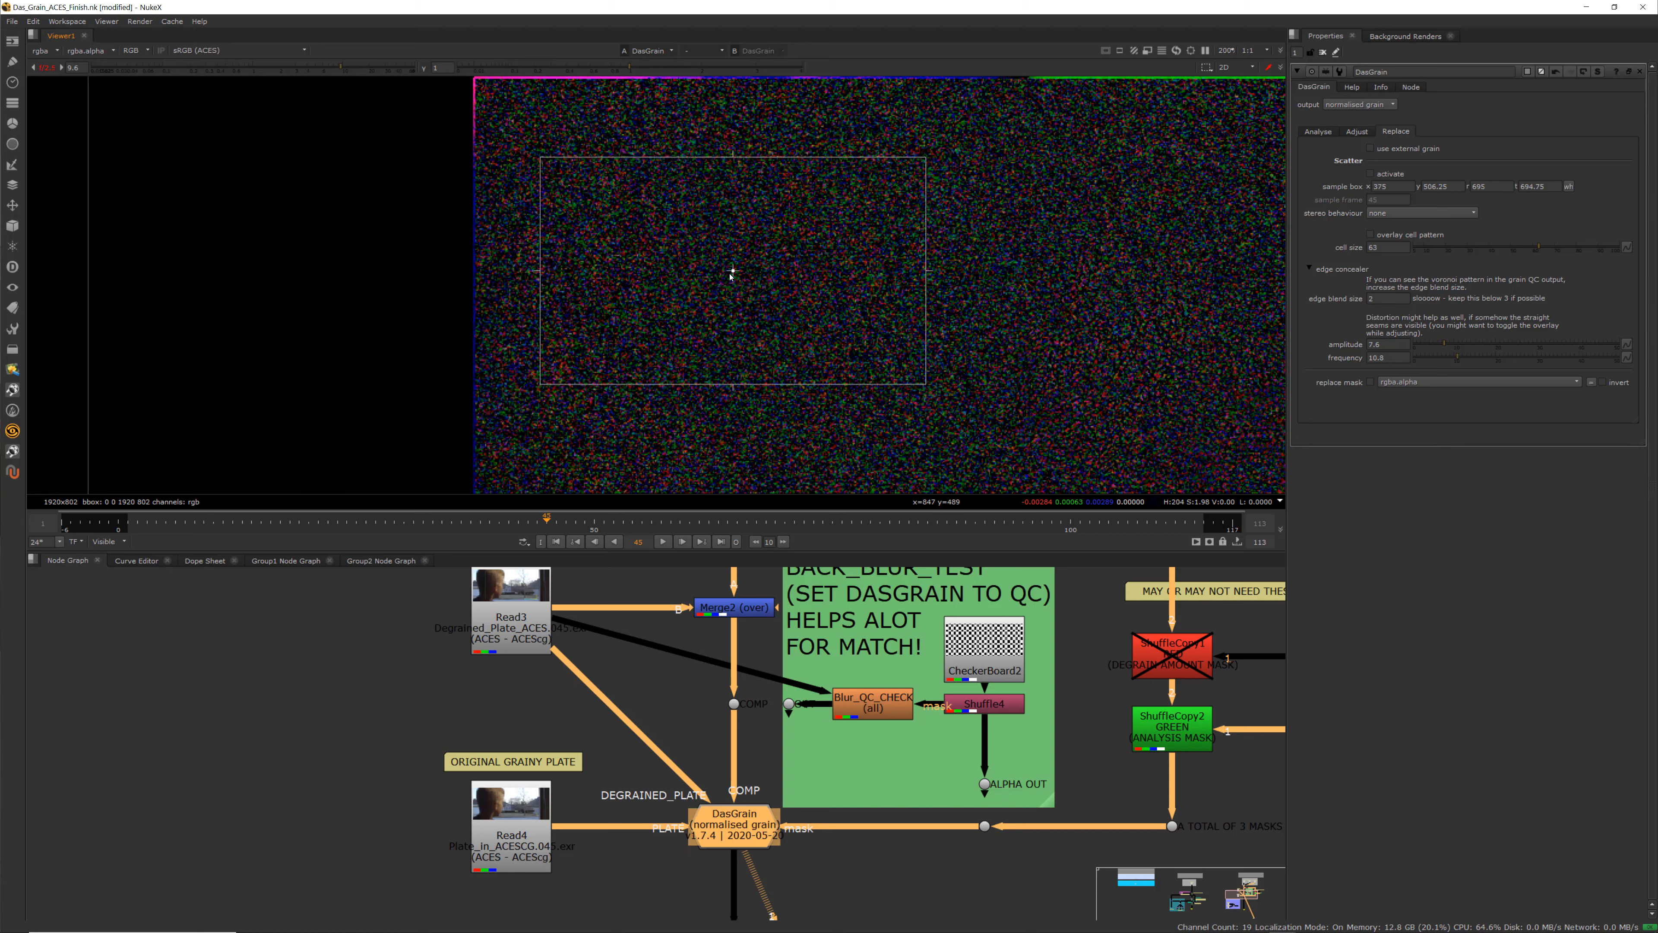
Trim the Scatter sample box's lower edge slightly and activate Scatter
{"action": "mouse_move", "coordinate": [926, 384]}
{"action": "left_mouse_down"}
{"action": "mouse_move", "coordinate": [891, 365]}
{"action": "mouse_move", "coordinate": [918, 379]}
{"action": "mouse_move", "coordinate": [735, 362]}
{"action": "mouse_move", "coordinate": [751, 322]}
{"action": "mouse_move", "coordinate": [927, 373]}
{"action": "left_mouse_up"}
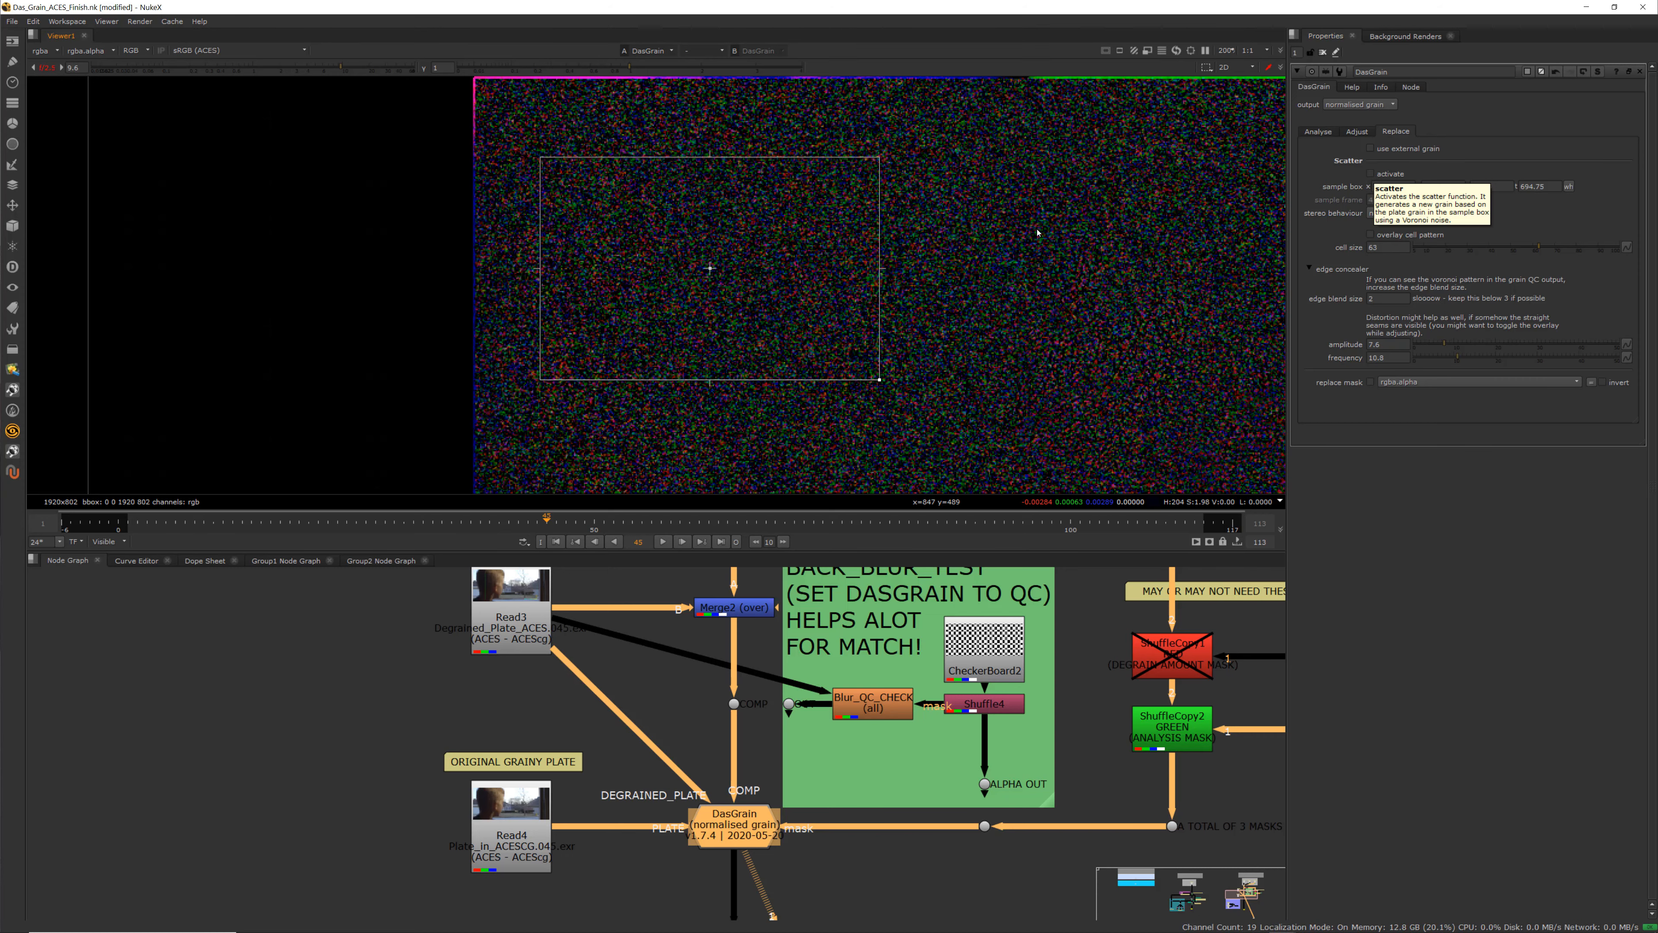
{"action": "scroll", "coordinate": [847, 369], "scroll_direction": "down", "scroll_amount": 3}
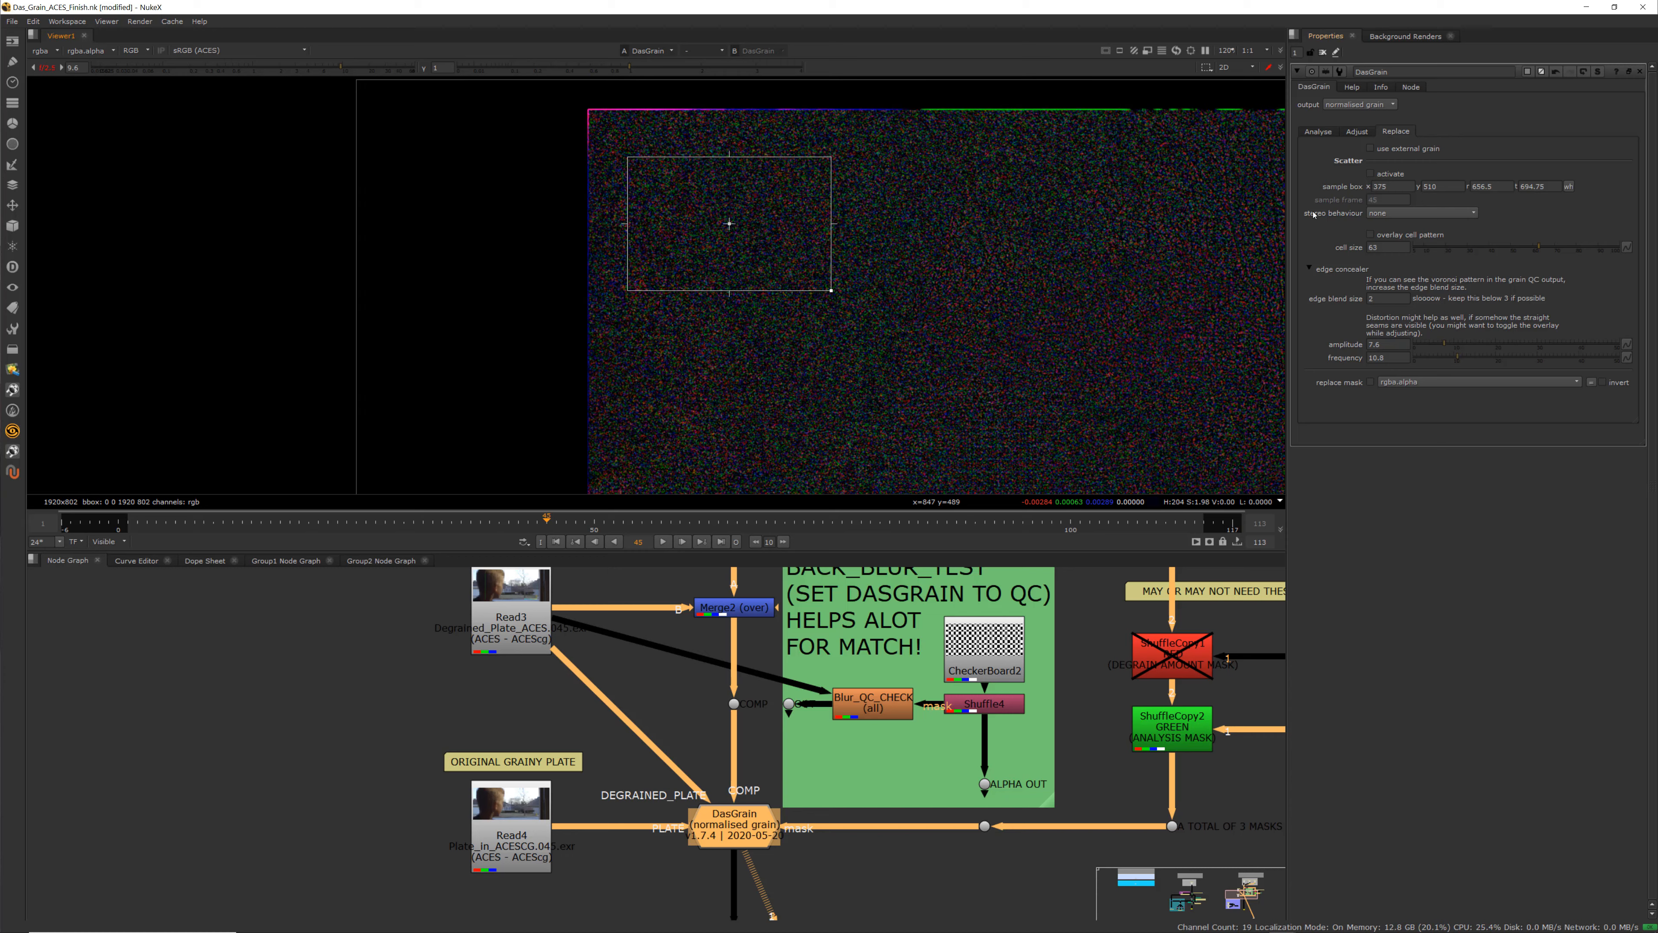
{"action": "left_click", "coordinate": [1370, 173]}
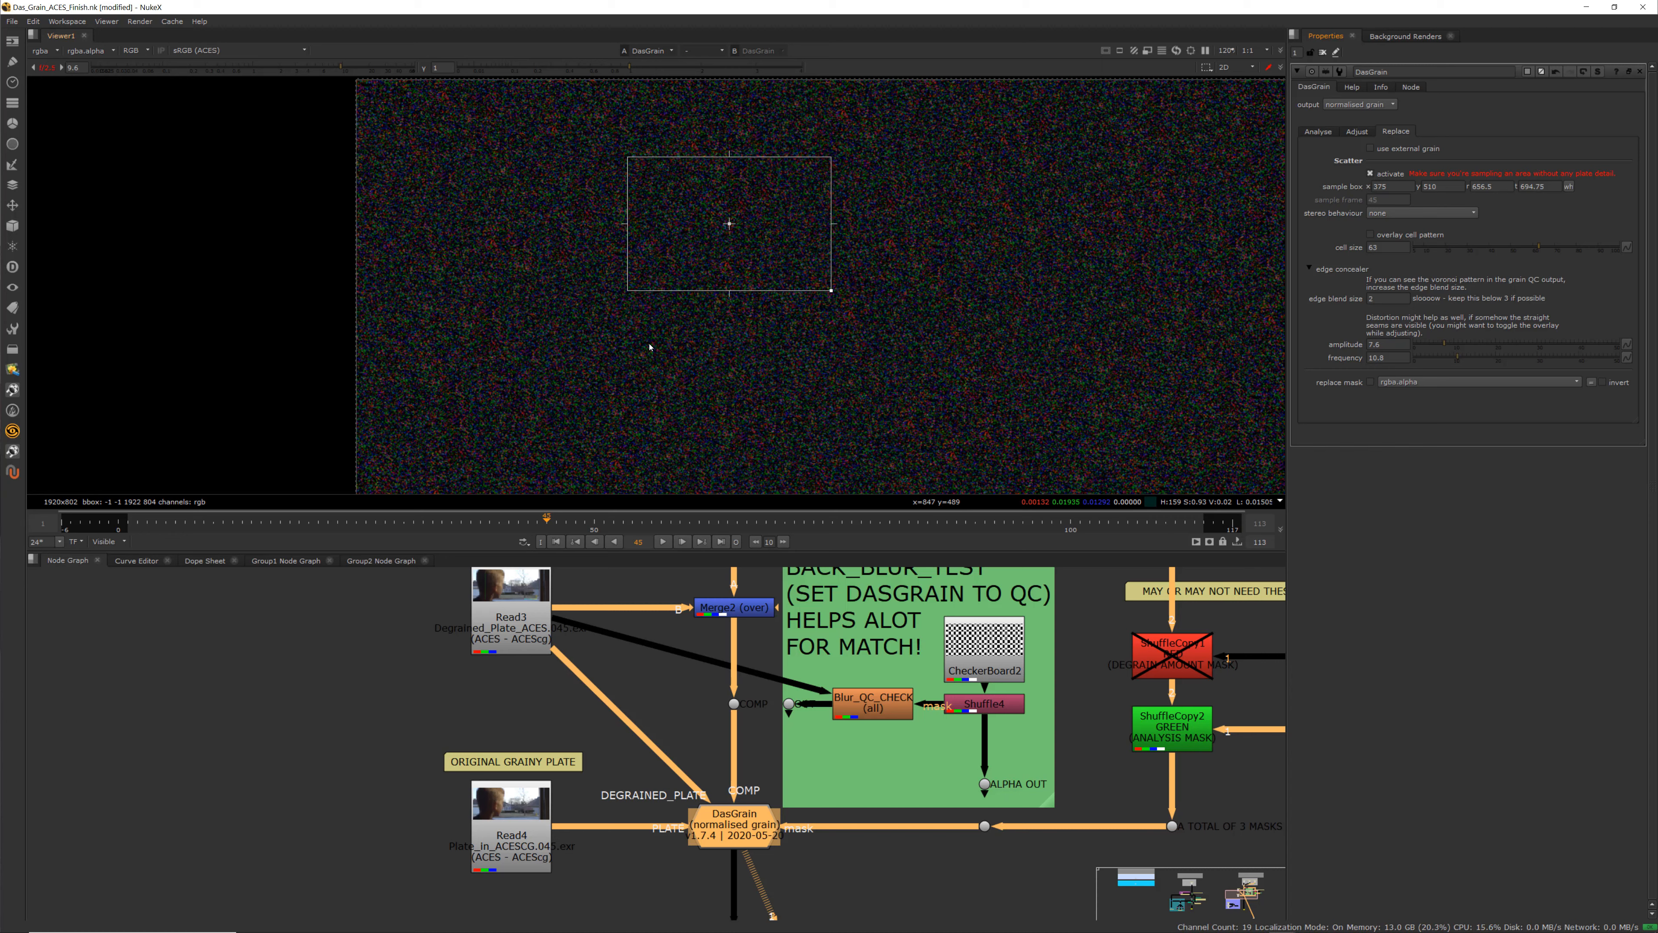
Readjust the sample box's top-left corner and move it to about 352, 506 by 645, 709, with Scatter active
{"action": "left_click", "coordinate": [1371, 174]}
{"action": "left_click_drag", "start_coordinate": [627, 156], "coordinate": [620, 143]}
{"action": "left_click", "coordinate": [1372, 174]}
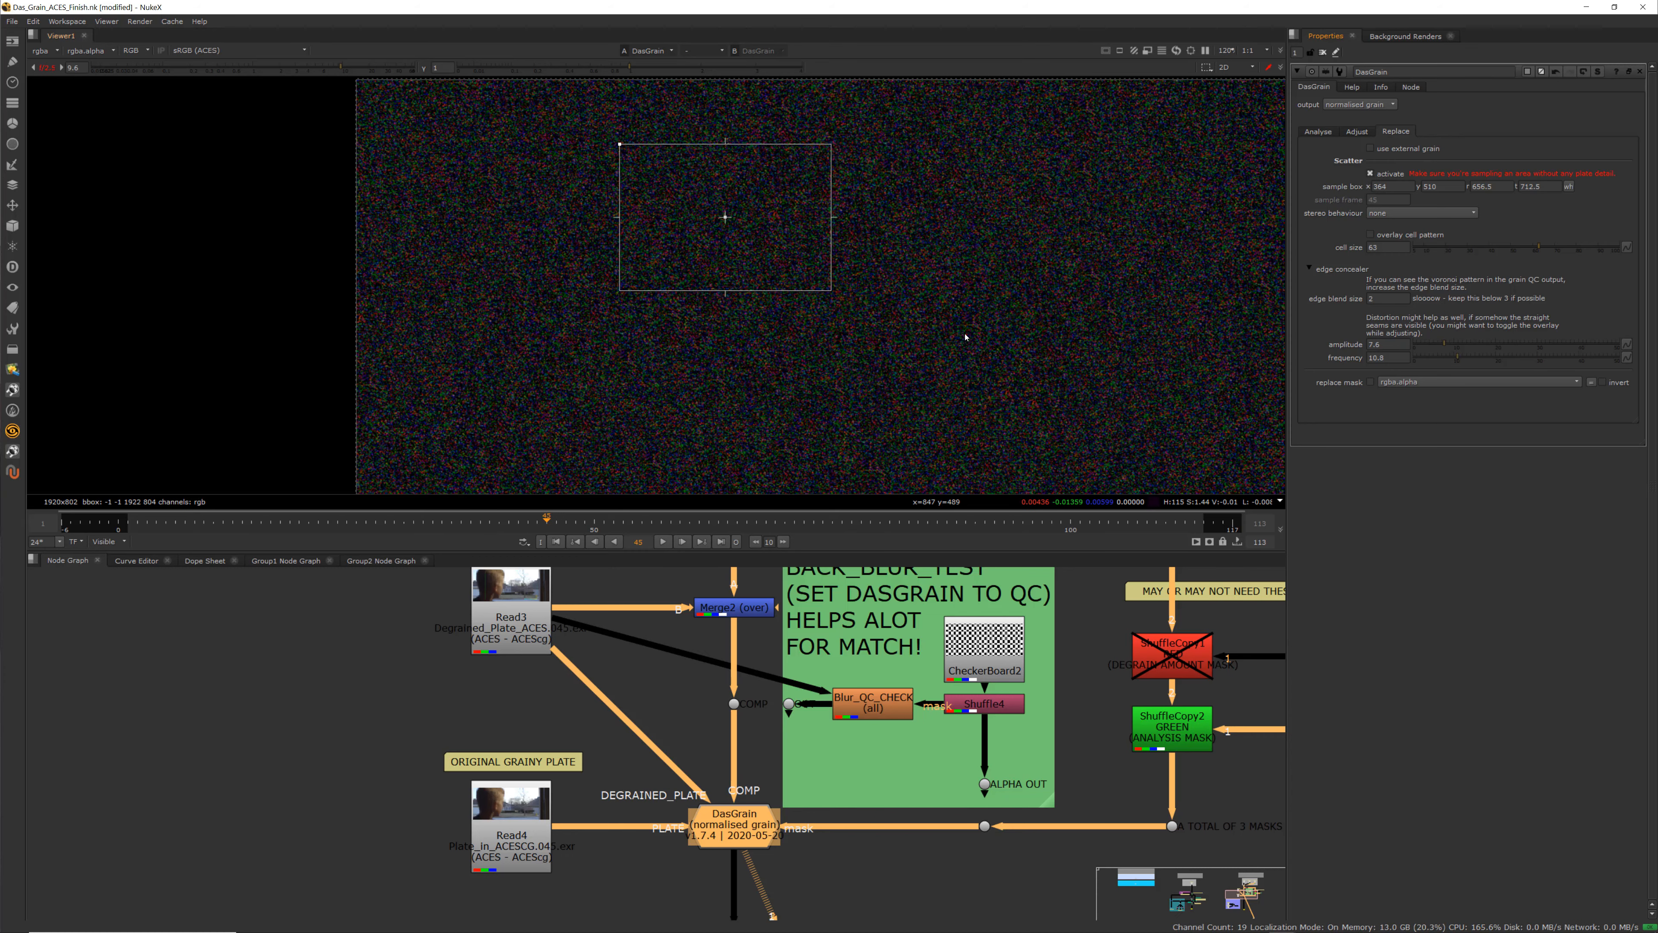
{"action": "left_click_drag", "start_coordinate": [726, 218], "coordinate": [718, 223]}
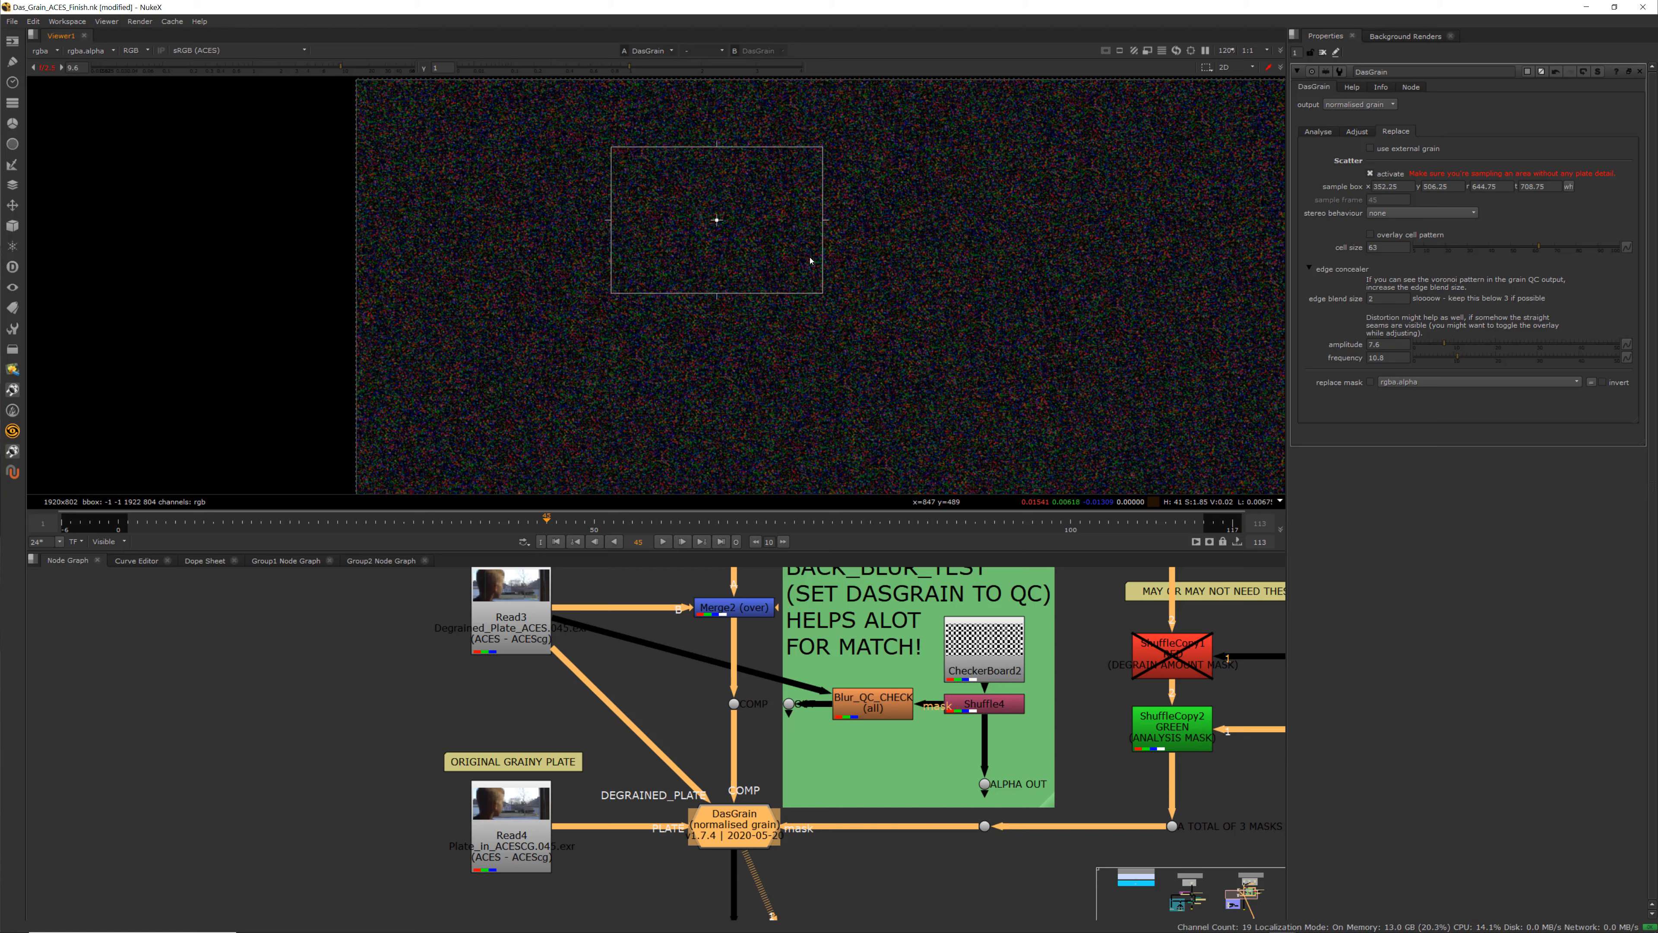
Show the overlay cell pattern and zoom in to inspect the Voronoi cells over the grain
{"action": "left_click", "coordinate": [1370, 234]}
{"action": "scroll", "coordinate": [715, 220], "scroll_direction": "up", "scroll_amount": 5}
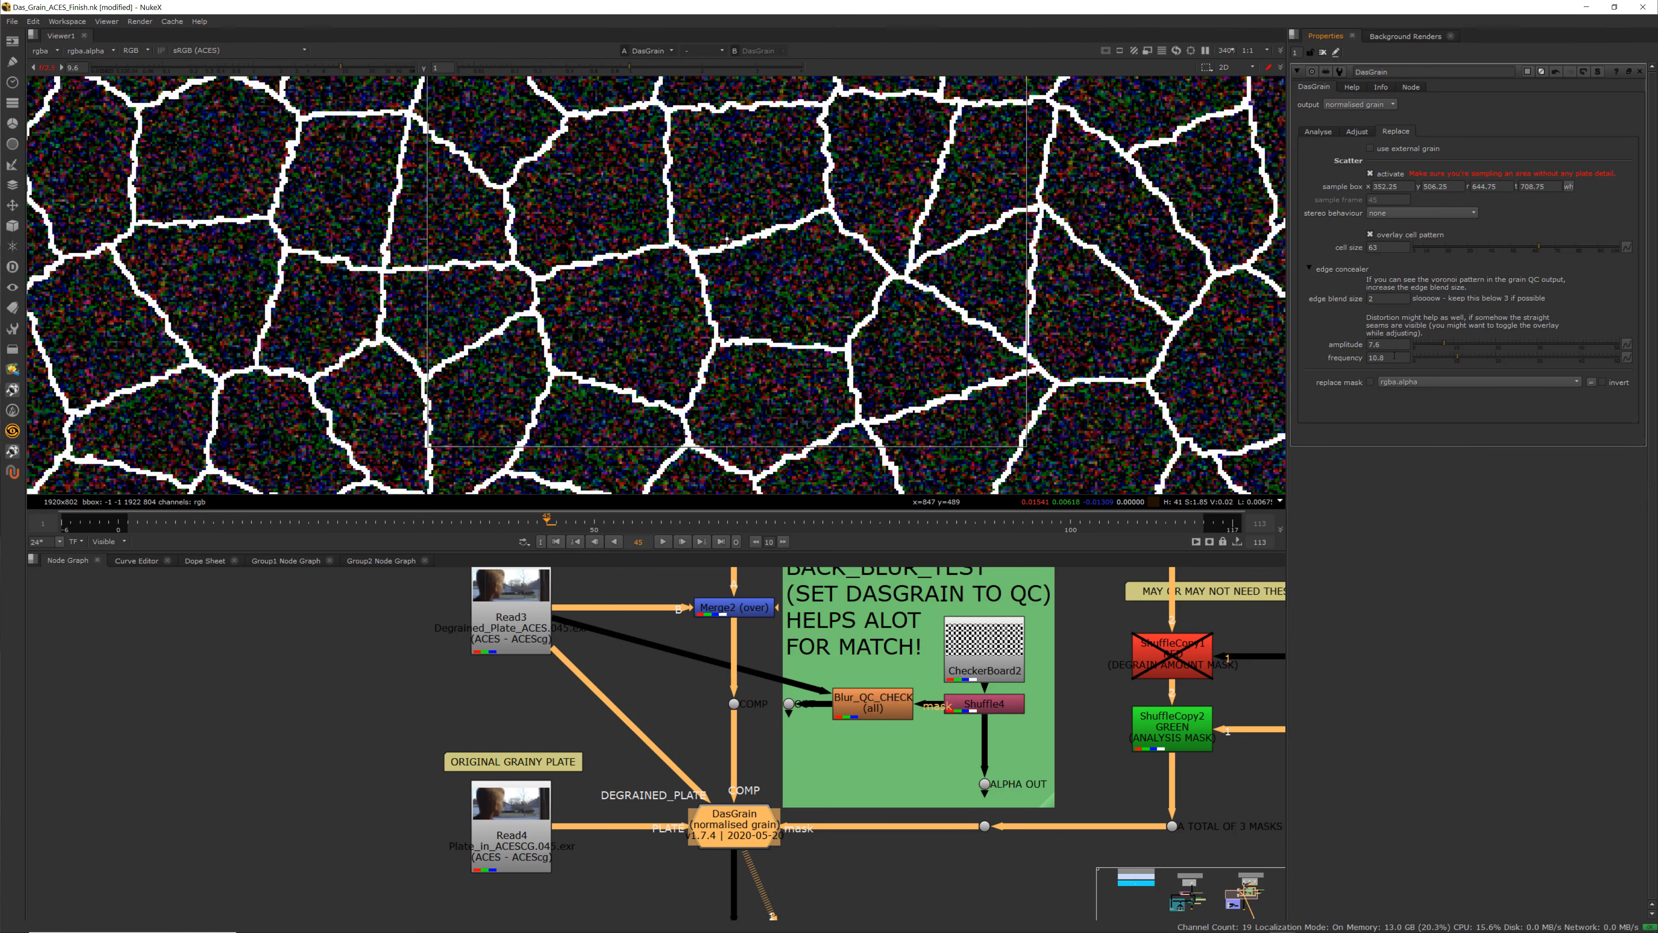
{"action": "scroll", "coordinate": [831, 210], "scroll_direction": "down", "scroll_amount": 2}
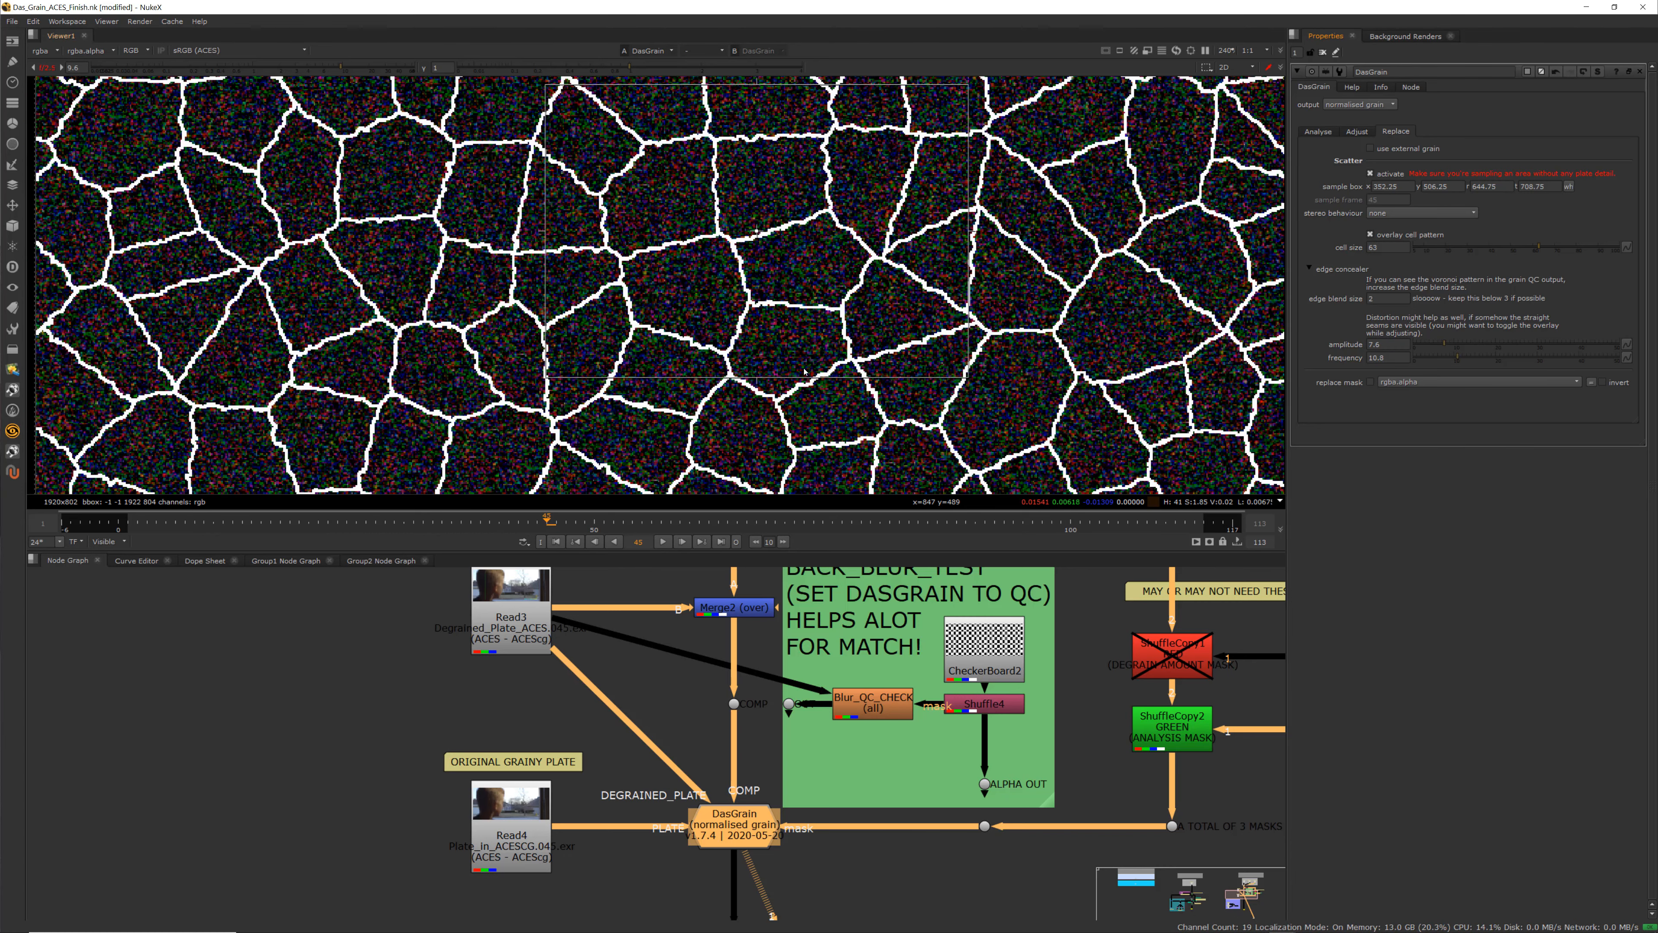
{"action": "scroll", "coordinate": [819, 260], "scroll_direction": "up", "scroll_amount": 2}
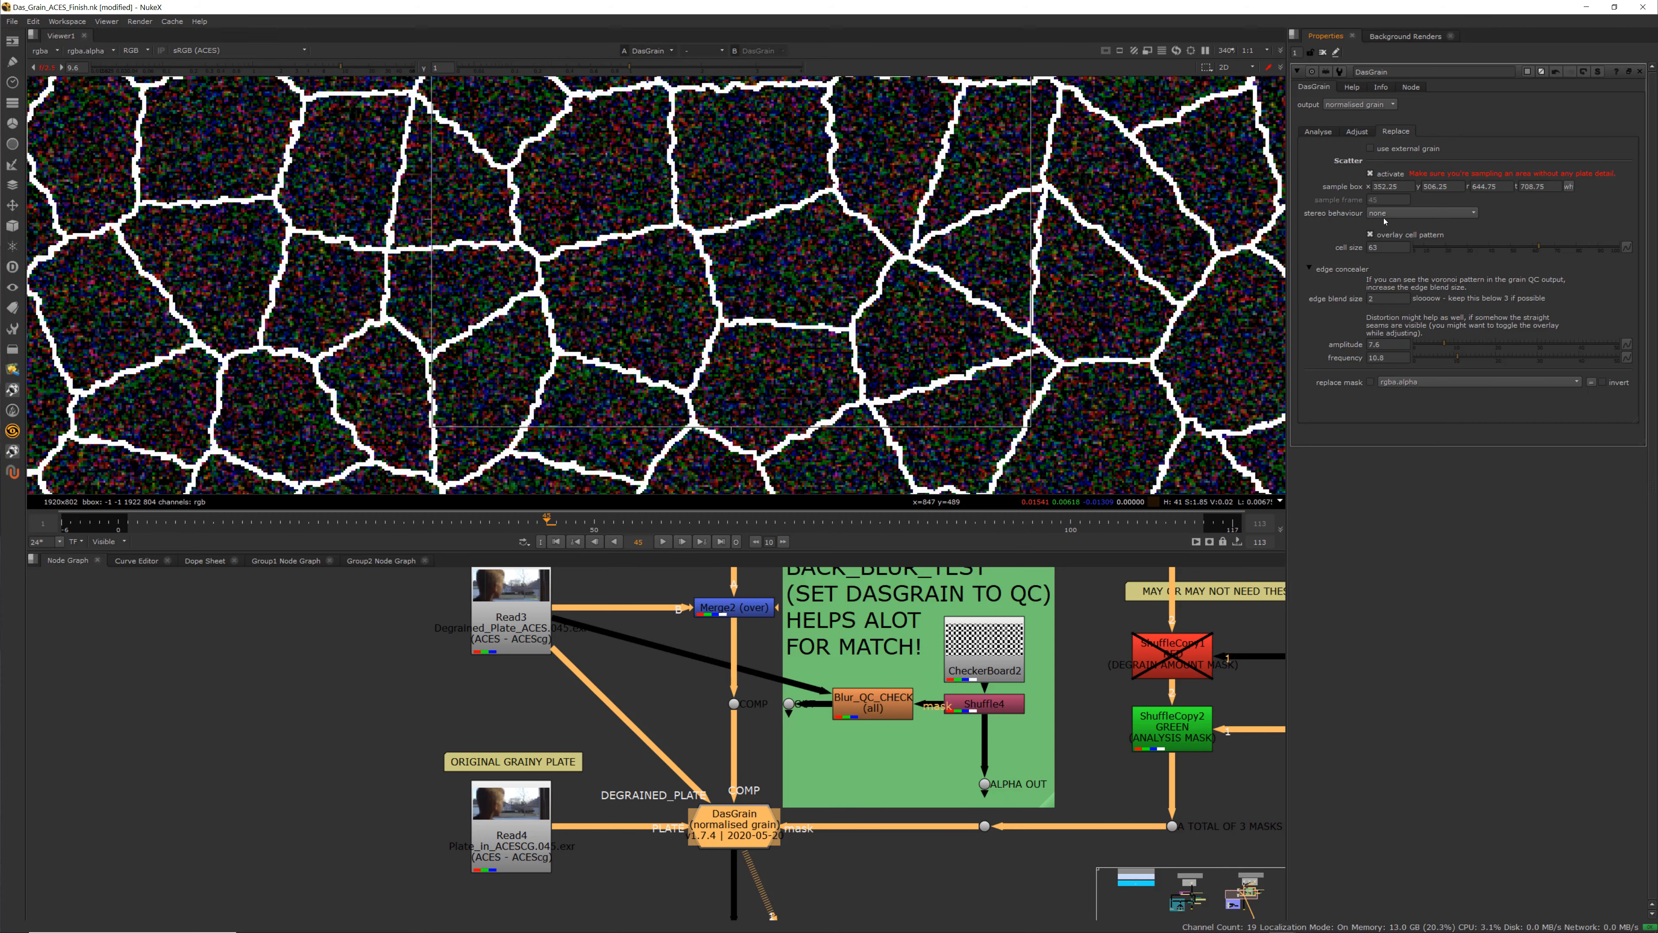
{"action": "scroll", "coordinate": [731, 308], "scroll_direction": "up", "scroll_amount": 2}
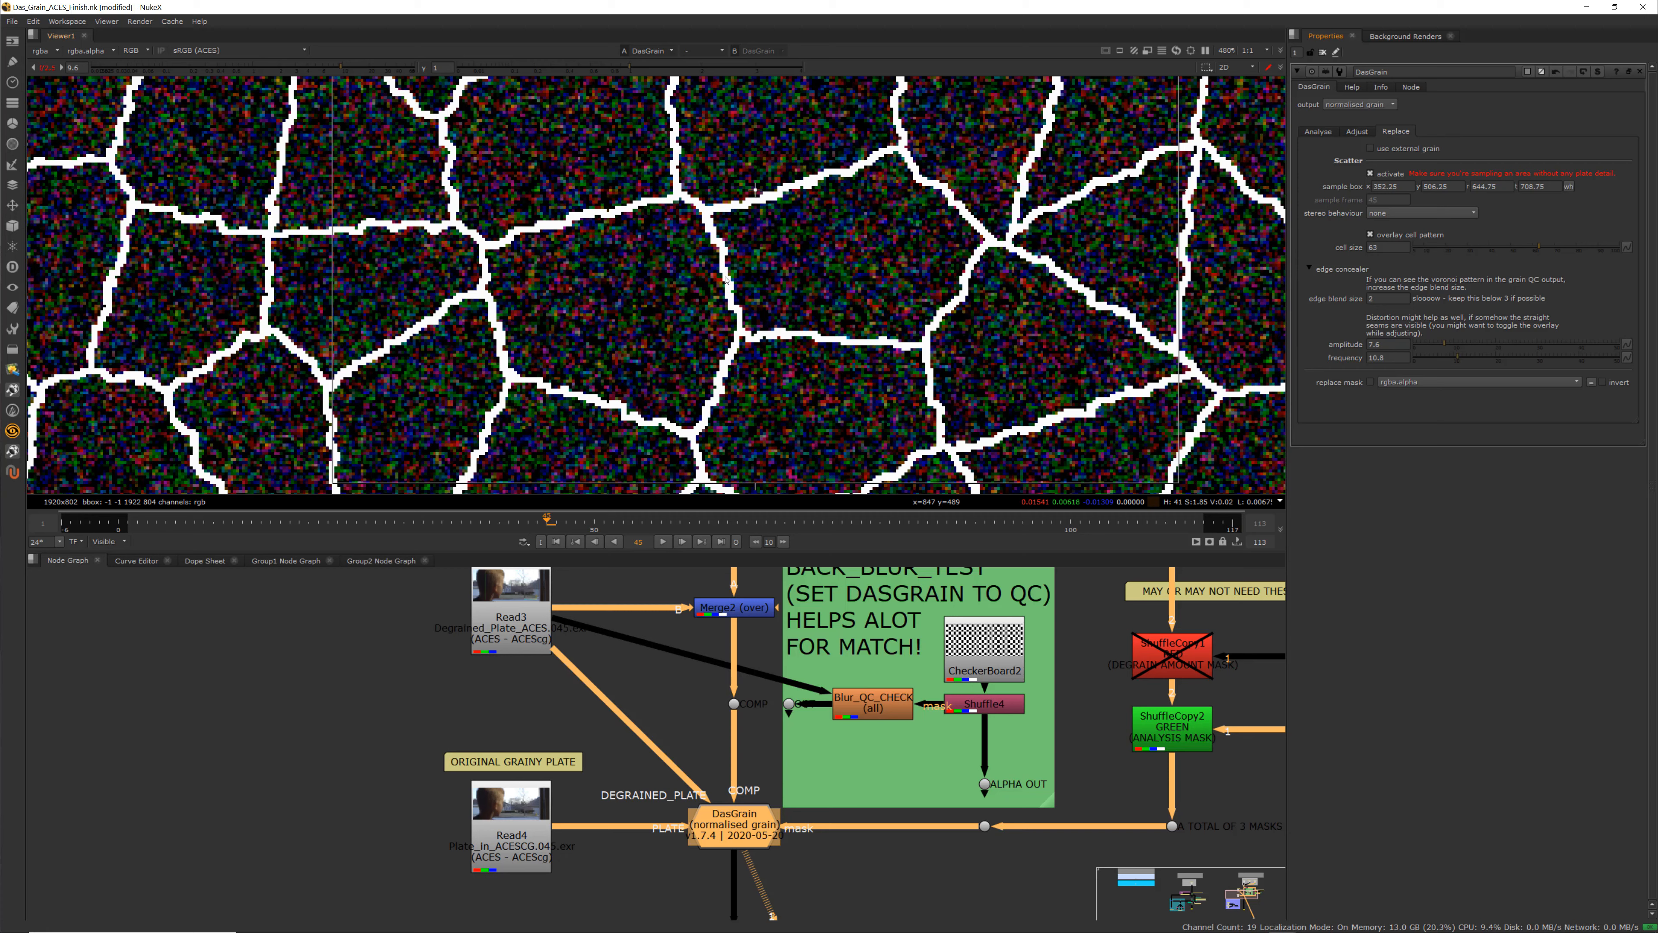
Toggle the overlay cell pattern on and off repeatedly to compare cell seams against the grain
{"action": "left_click", "coordinate": [1371, 235]}
{"action": "left_click", "coordinate": [1370, 235]}
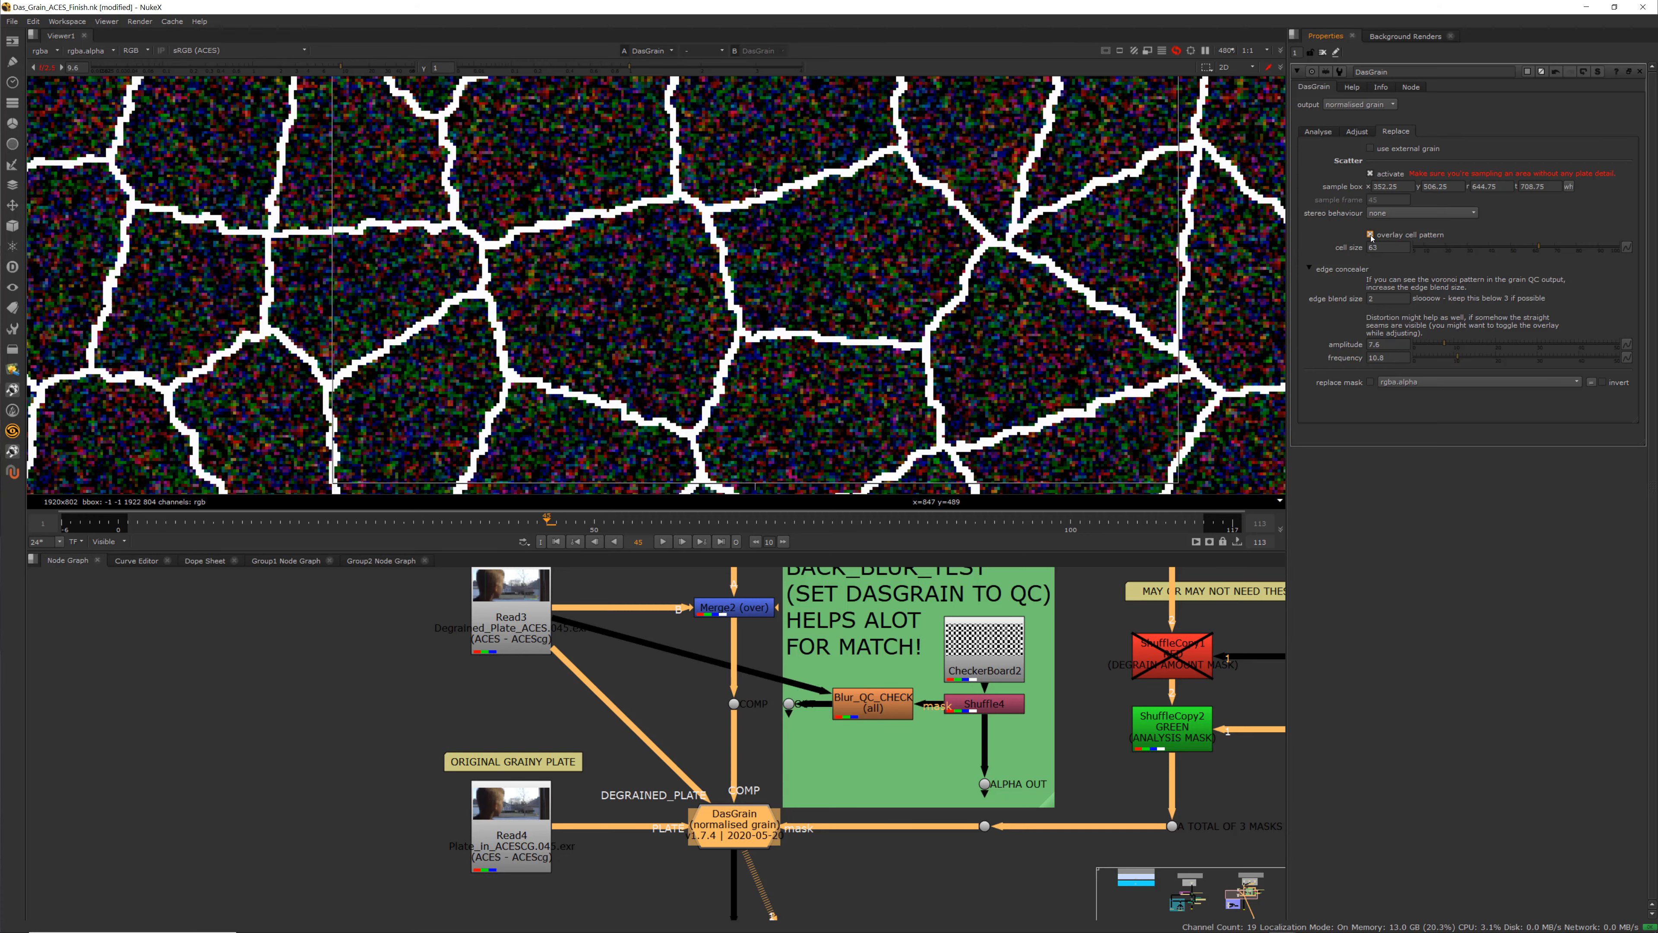
{"action": "left_click", "coordinate": [1371, 236]}
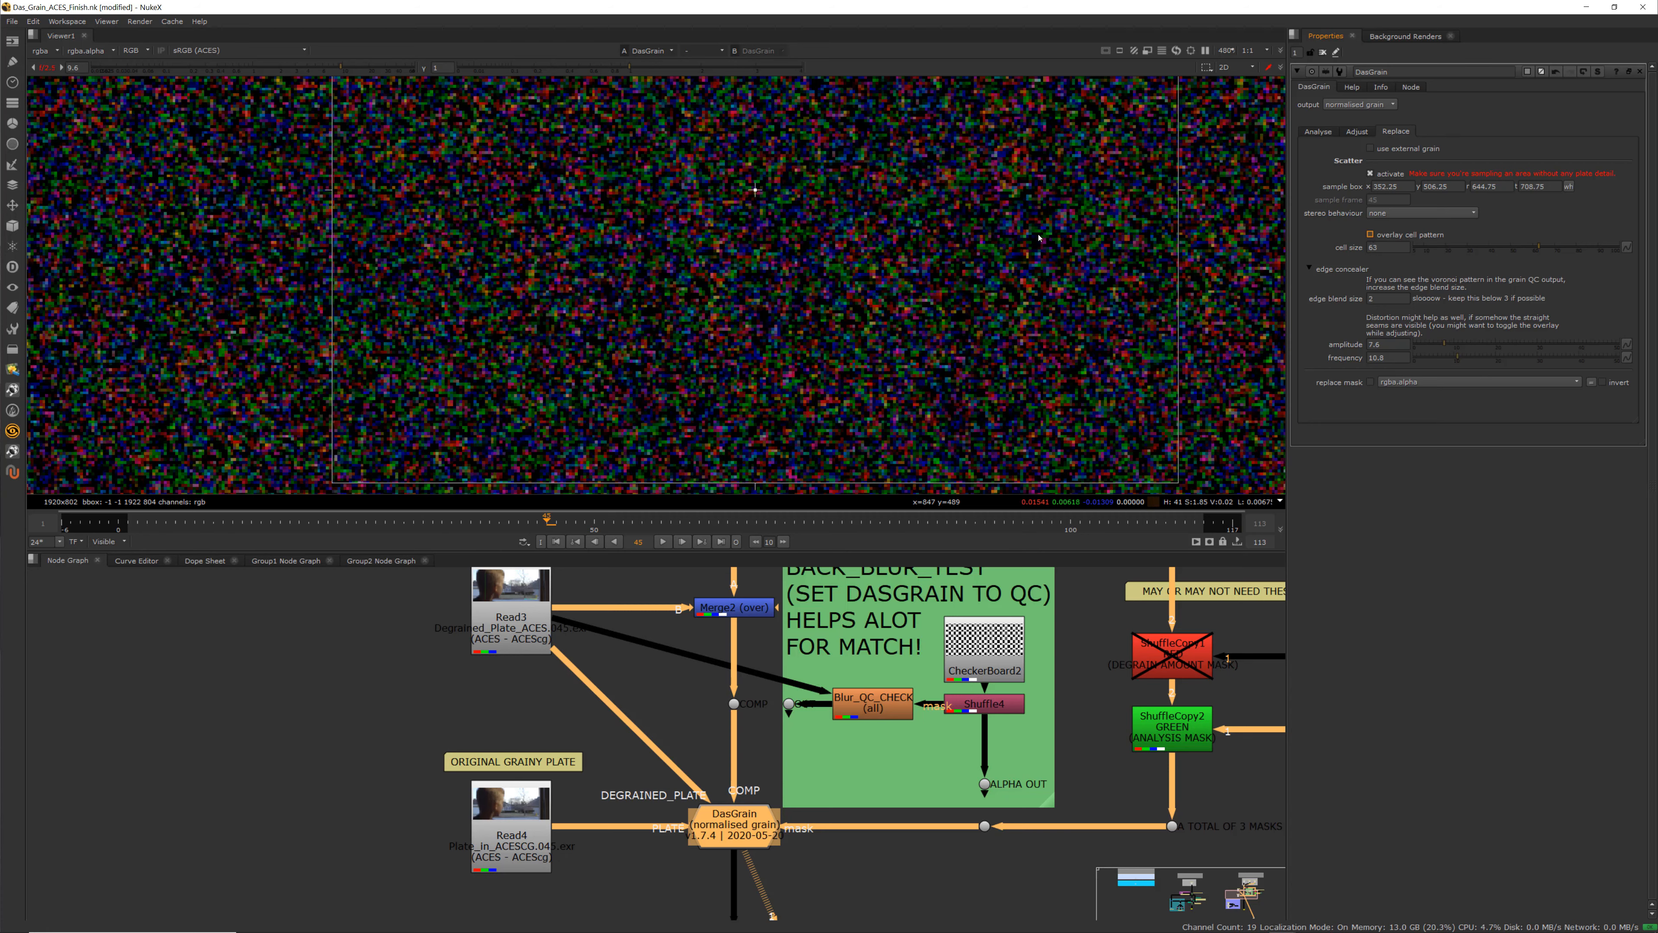
{"action": "left_click", "coordinate": [1370, 235]}
{"action": "left_click", "coordinate": [1370, 235]}
Try several edge blend sizes and set the edge blend size to 2
{"action": "left_click", "coordinate": [1369, 299]}
{"action": "type", "text": "0"}
{"action": "type", "text": "1"}
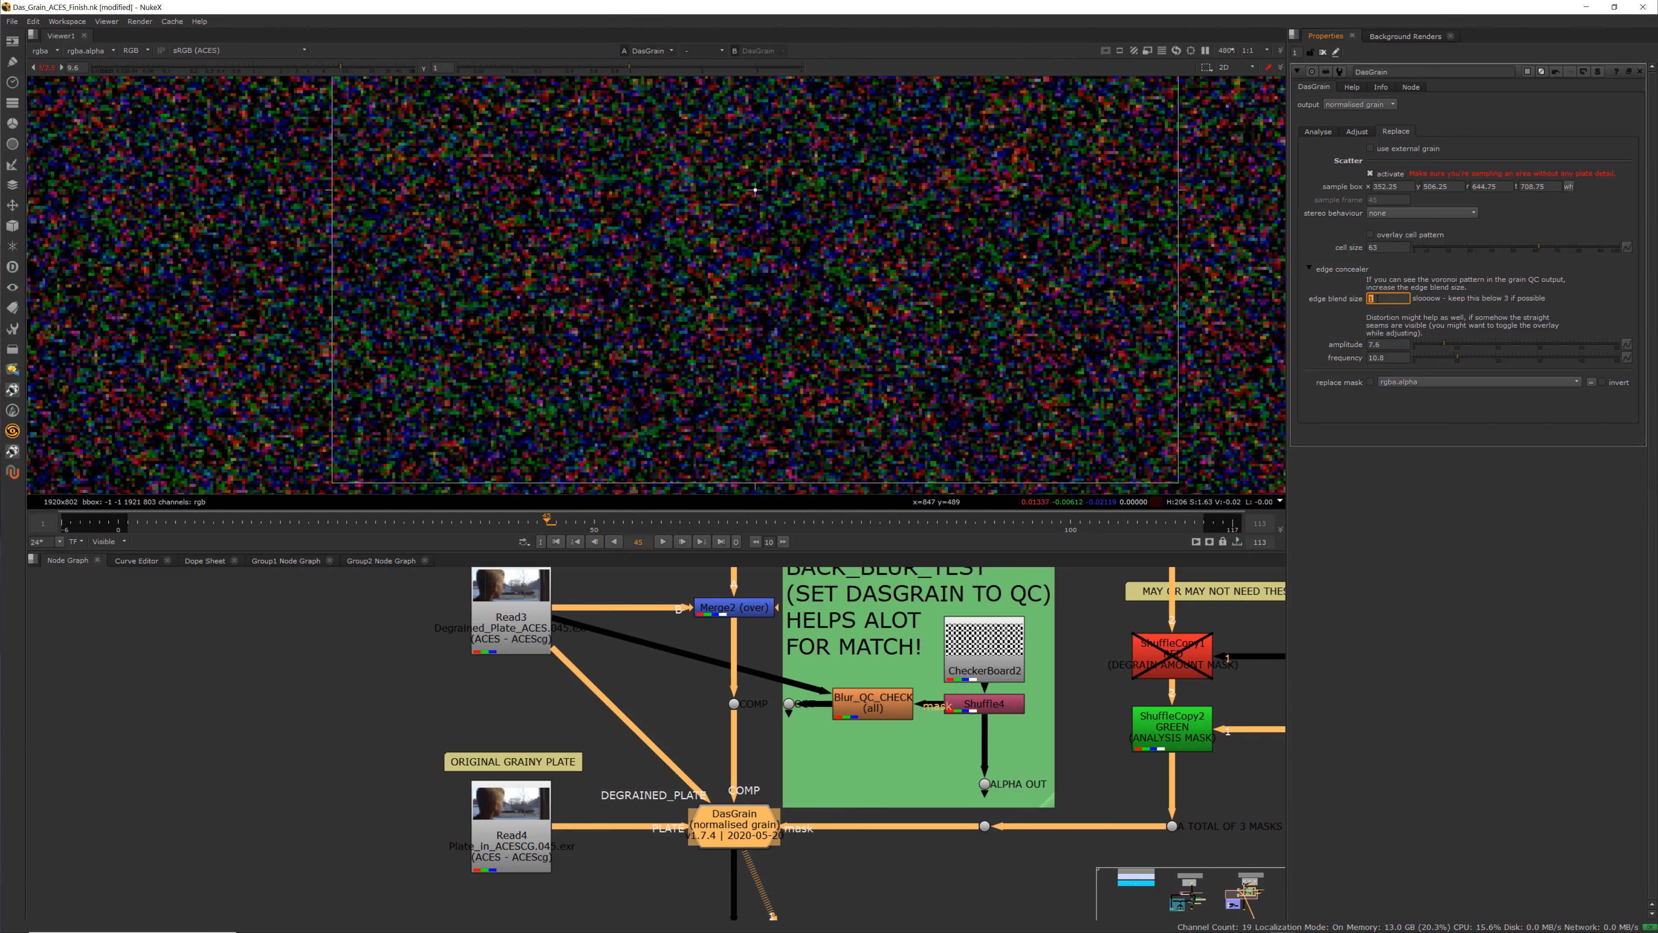
{"action": "type", "text": "2"}
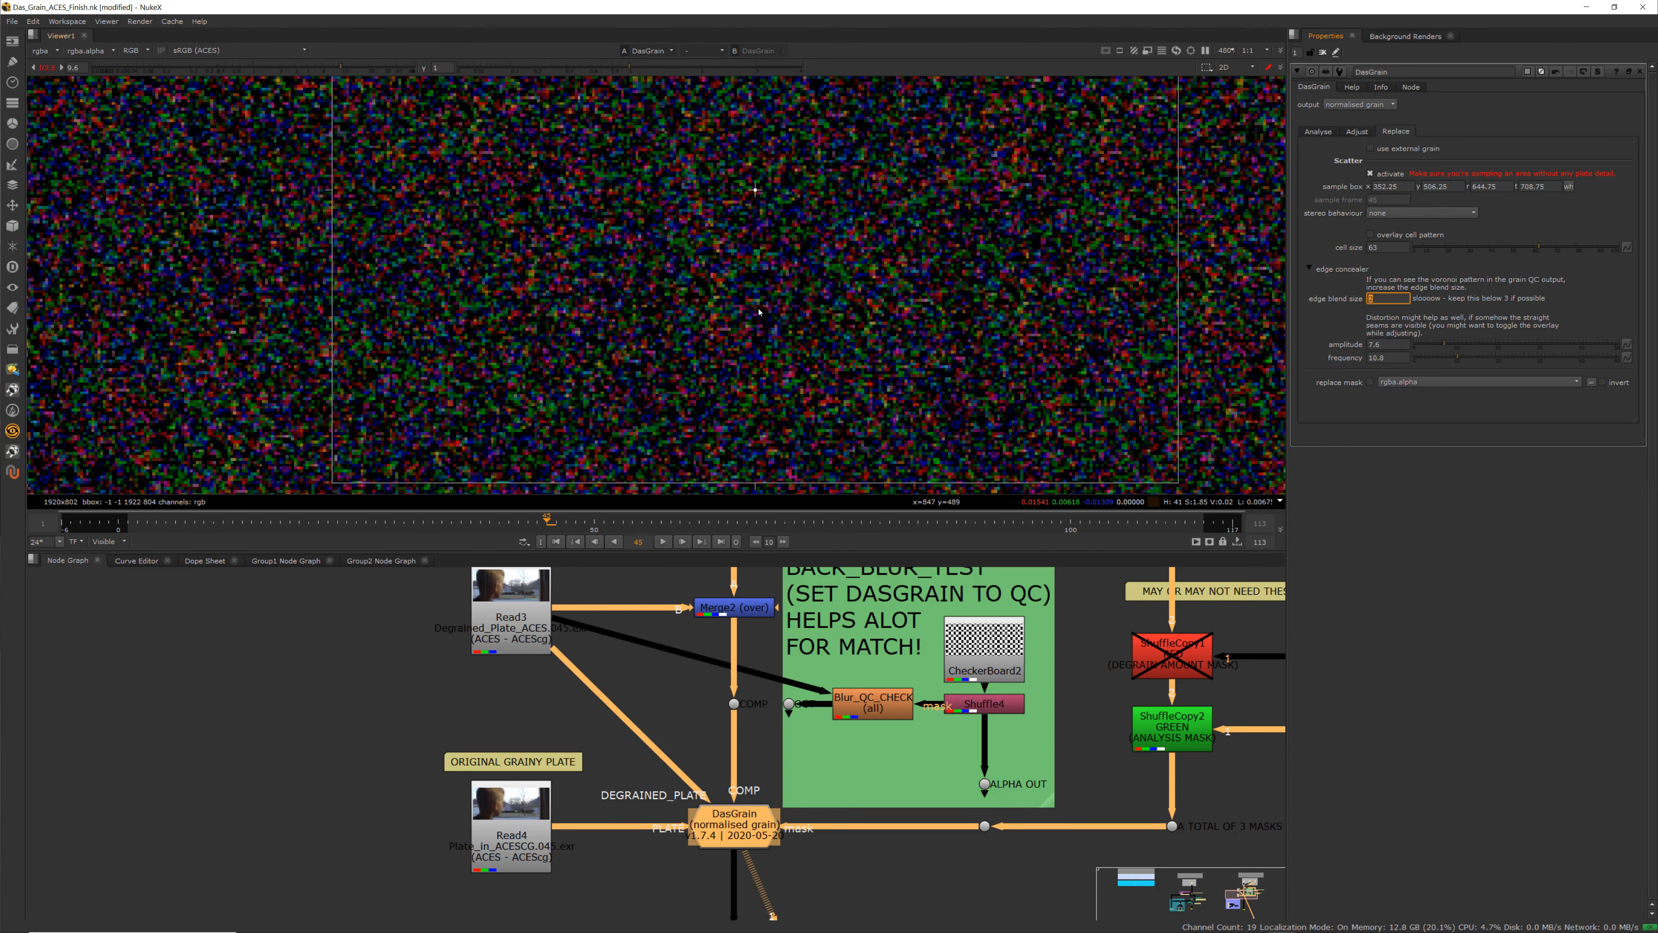
{"action": "type", "text": "0"}
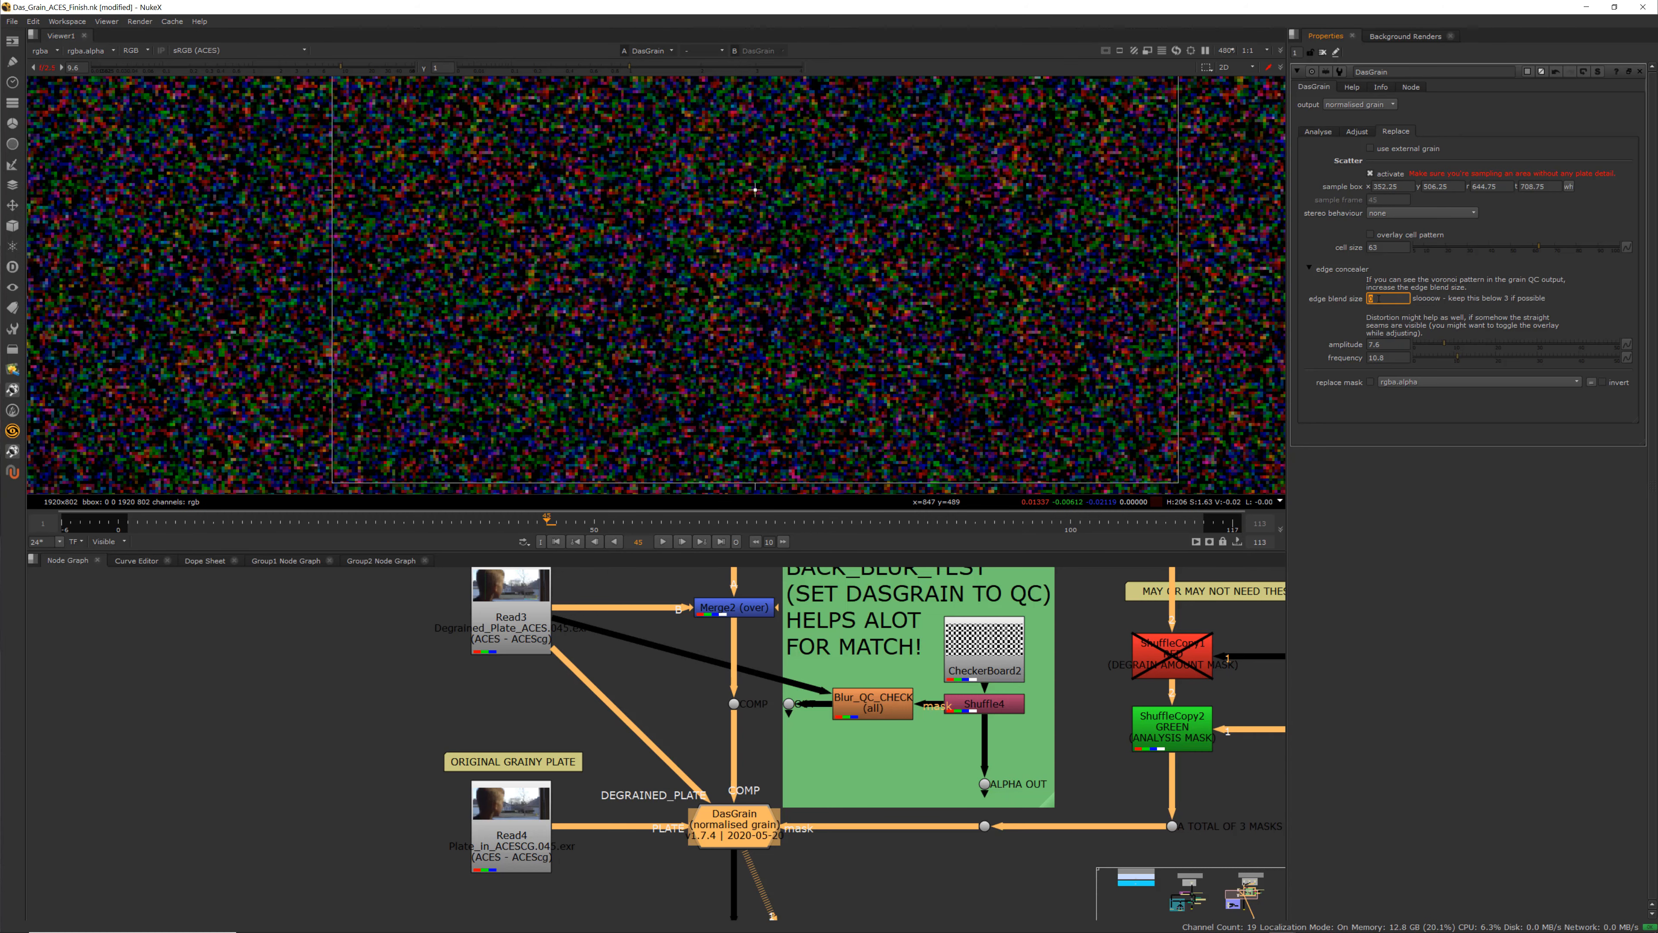
{"action": "type", "text": "2"}
{"action": "key", "text": "Return"}
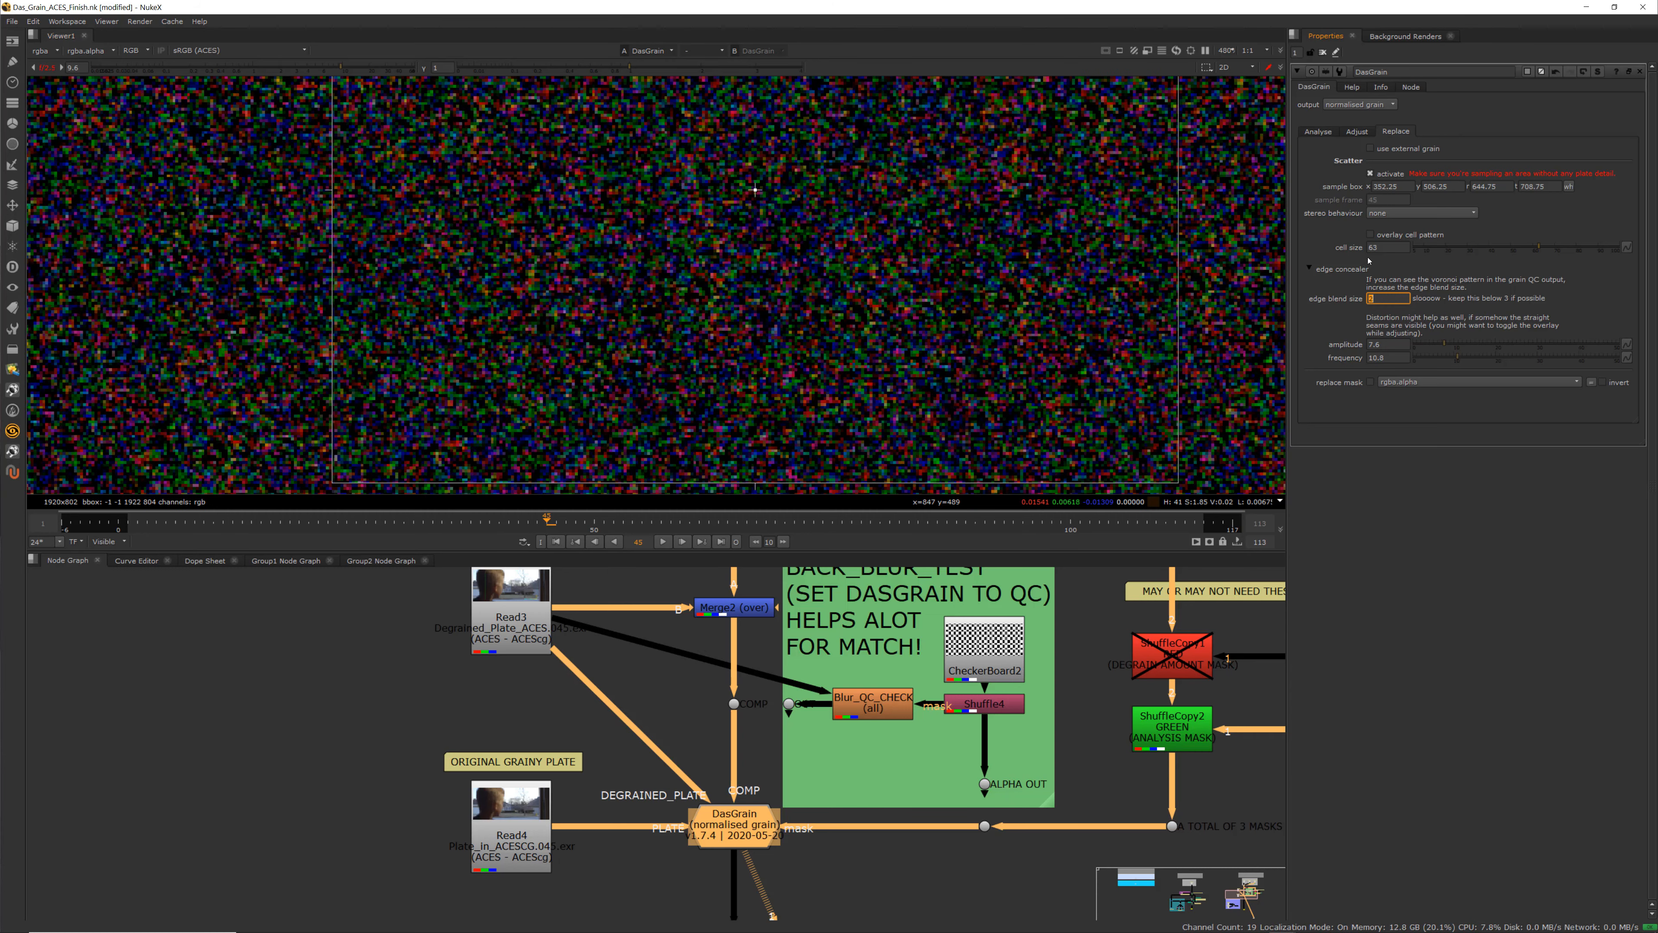
With the cell overlay shown, raise the frequency to 12.4 and hide the overlay again
{"action": "left_click", "coordinate": [1370, 234]}
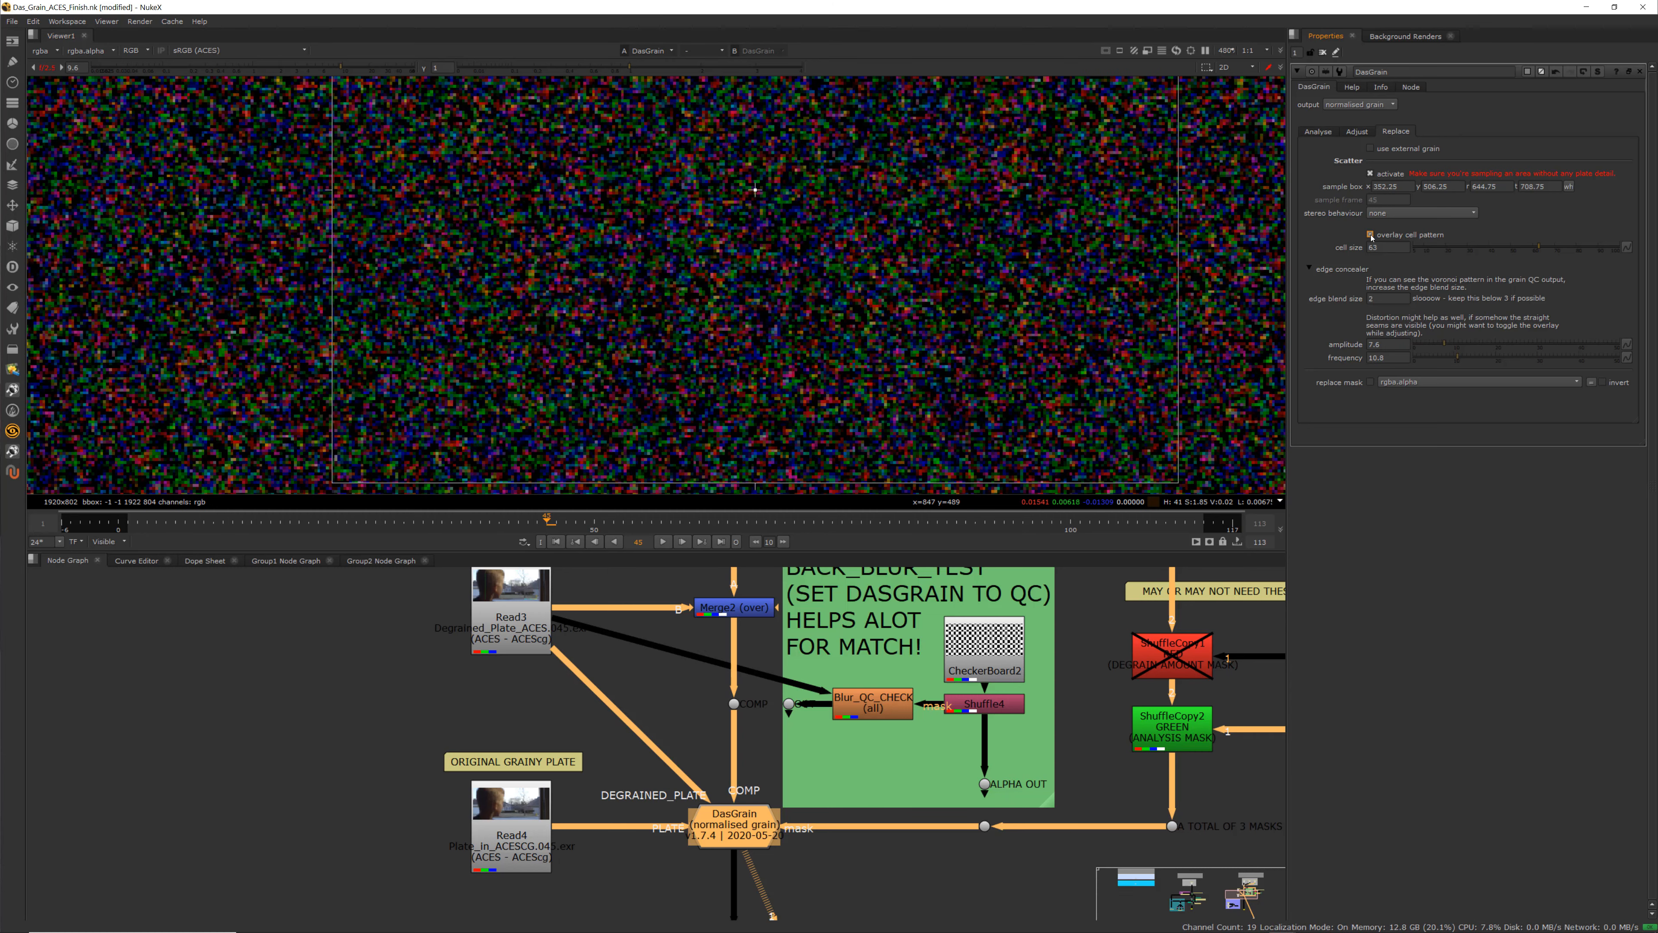
{"action": "left_click", "coordinate": [1464, 358]}
{"action": "left_click", "coordinate": [1460, 358]}
{"action": "left_click", "coordinate": [1370, 234]}
{"action": "scroll", "coordinate": [710, 261], "scroll_direction": "down", "scroll_amount": 5}
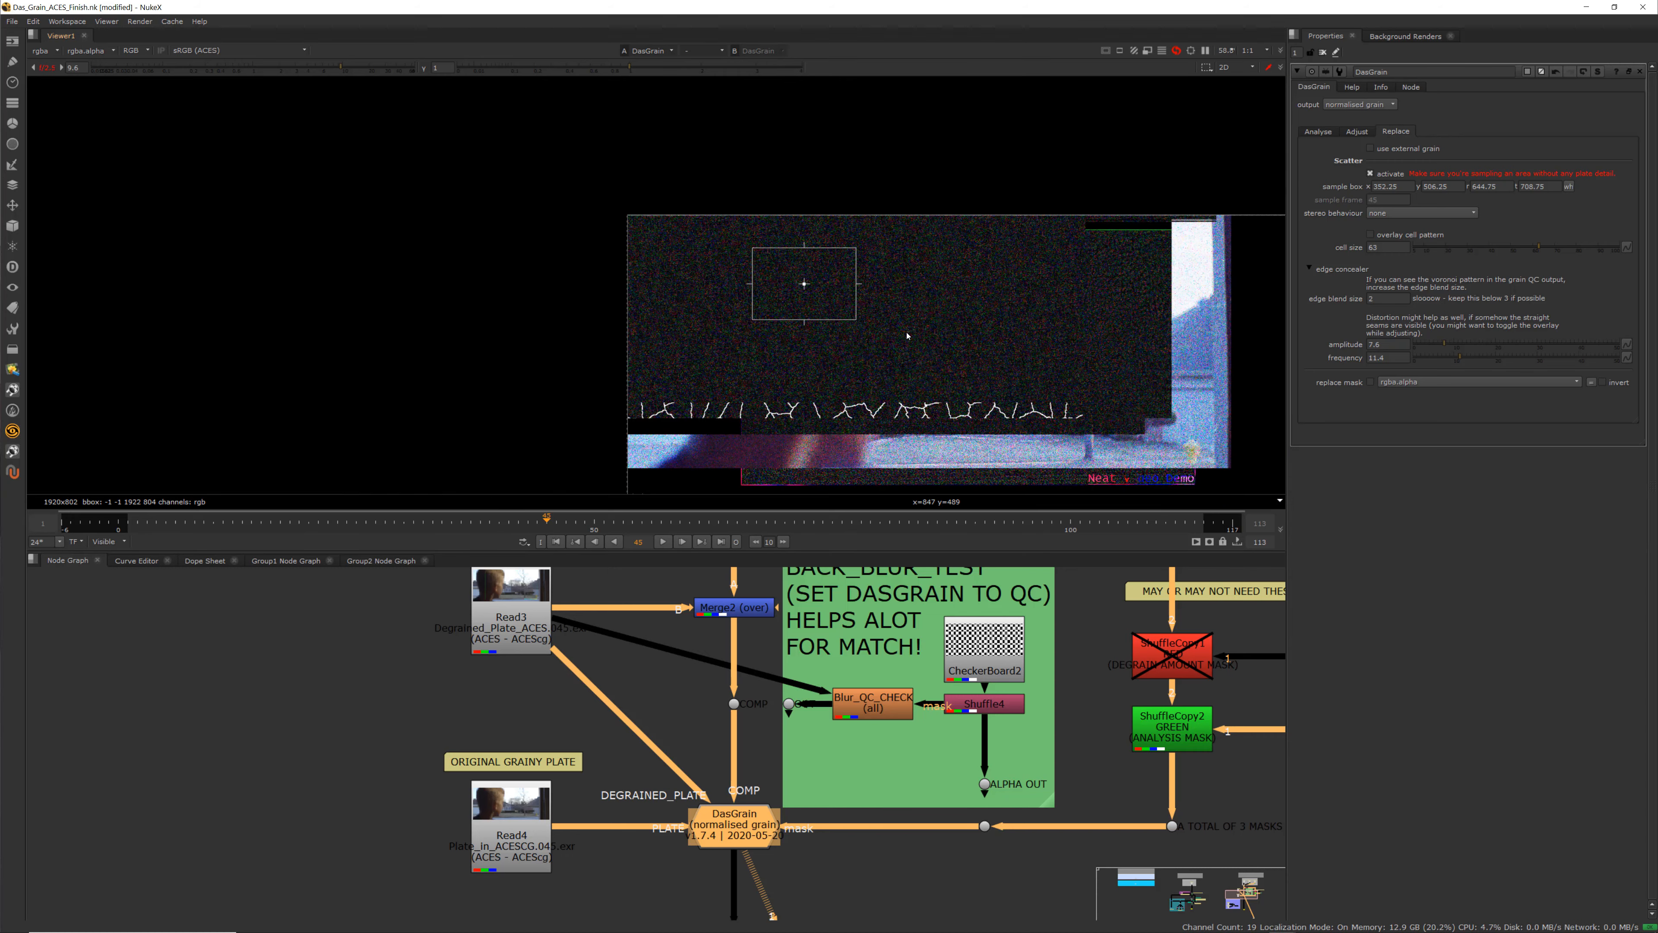